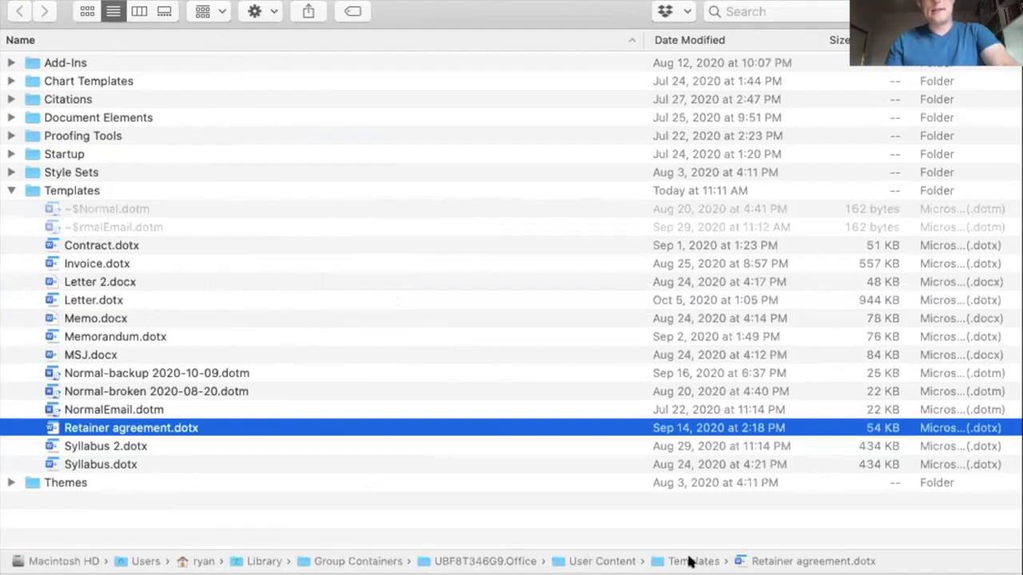
Look over the Normal template backups and the other template files in the Templates folder.
{"action": "left_click", "coordinate": [362, 392]}
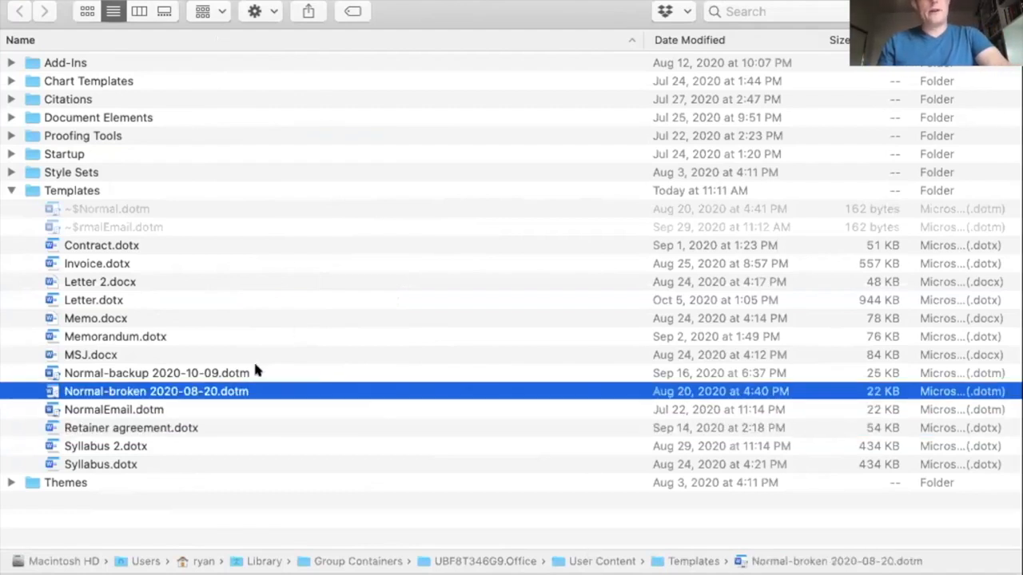
{"action": "left_click", "coordinate": [242, 336]}
{"action": "left_click", "coordinate": [193, 279]}
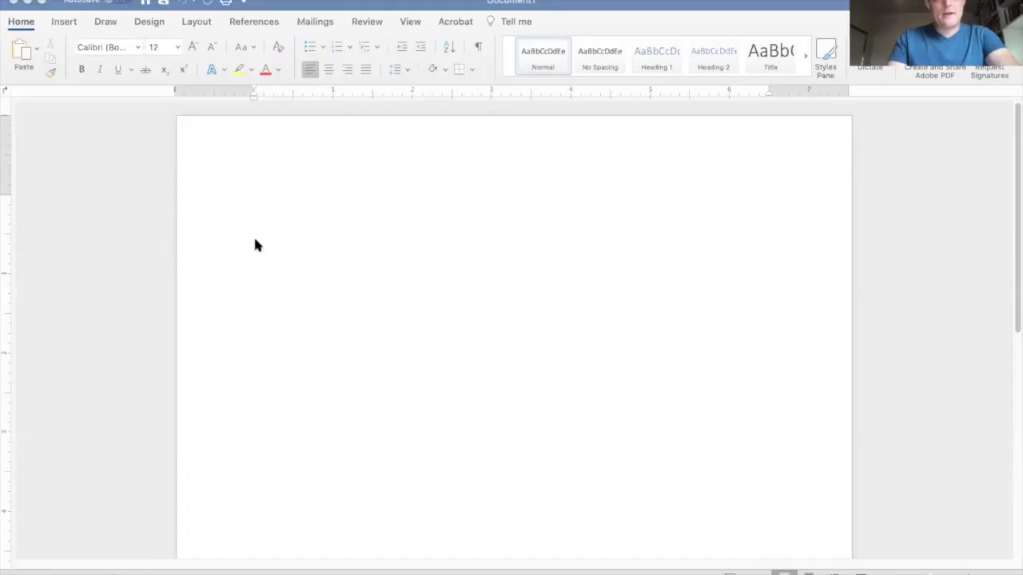
Write "Welcome to the Advanced Legal Writing Microsoft Word screencast." in the blank document.
{"action": "left_click", "coordinate": [168, 342]}
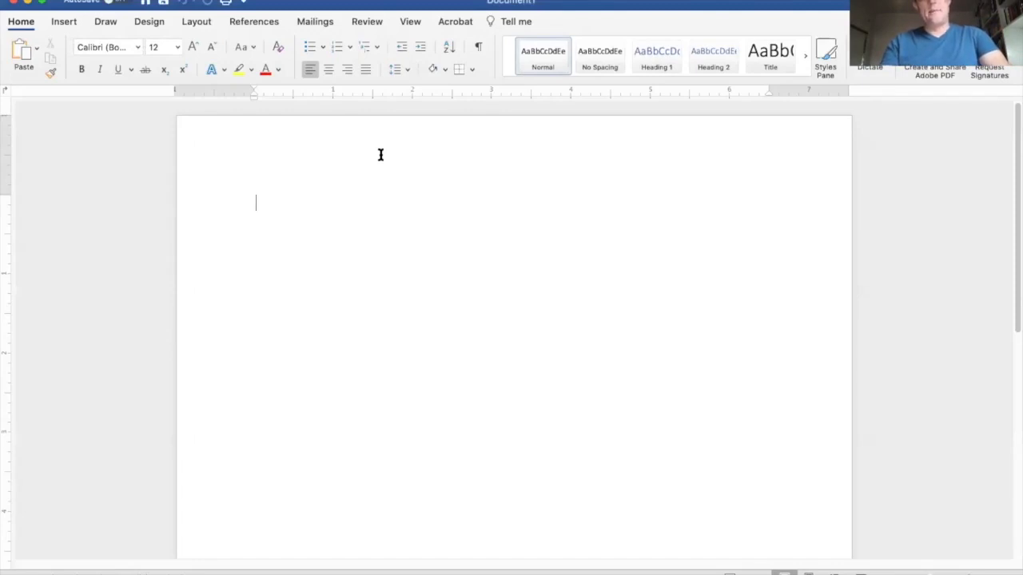
{"action": "type", "text": "Welcome to t"}
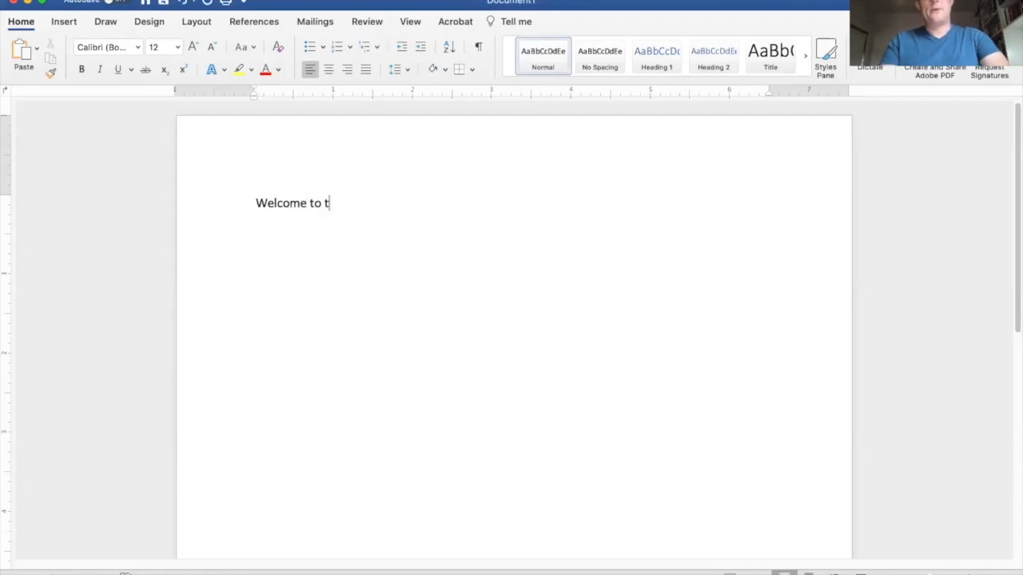
{"action": "type", "text": "he Advanced Legal Writing Microsoft Word screencast."}
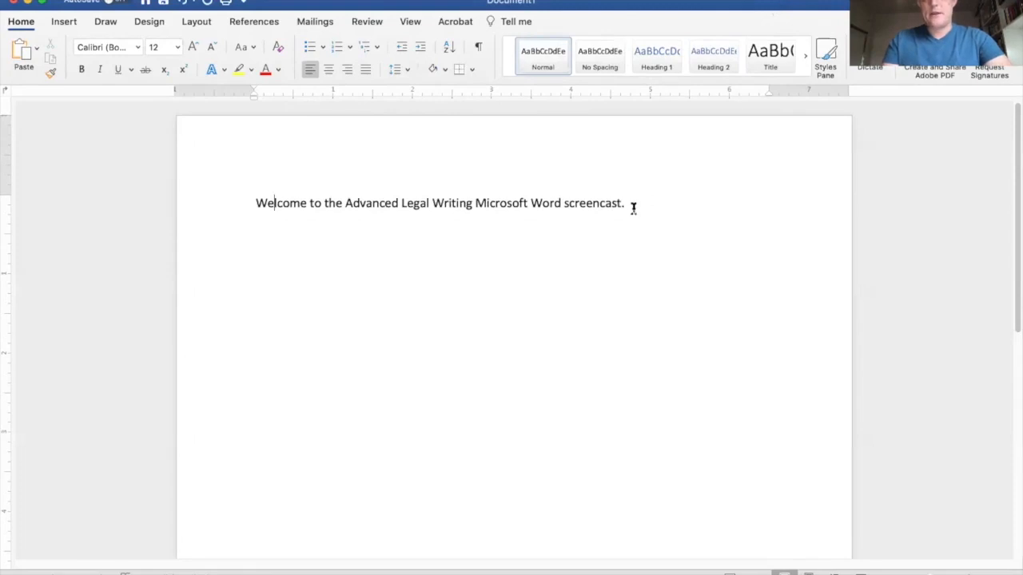
{"action": "left_click_drag", "start_coordinate": [254, 203], "coordinate": [306, 204]}
{"action": "left_click", "coordinate": [339, 211]}
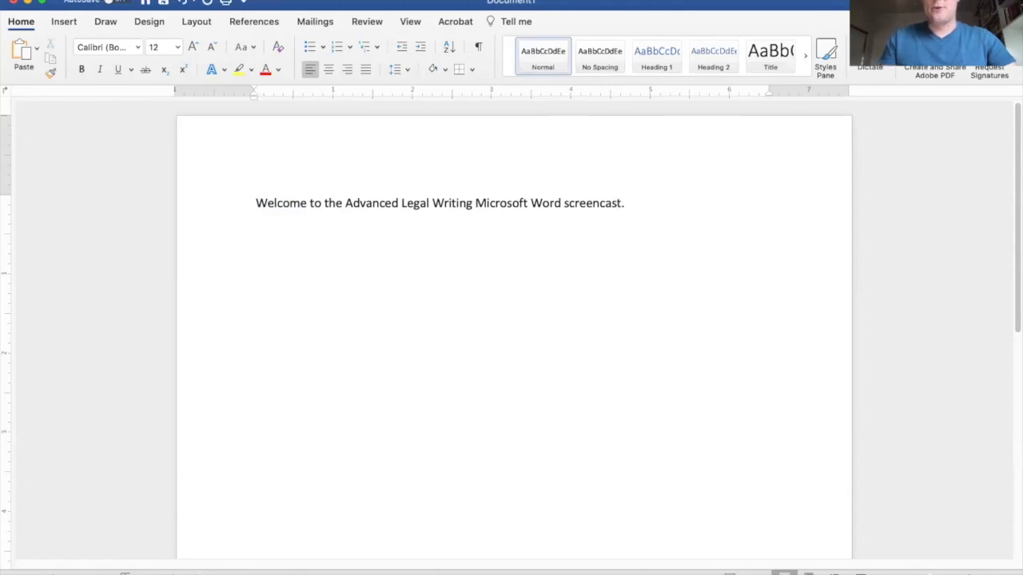
Look at the document in the distraction-free Focus view and return to the normal editing window.
{"action": "scroll", "coordinate": [617, 192], "scroll_direction": "up", "scroll_amount": 5}
{"action": "scroll", "coordinate": [617, 192], "scroll_direction": "down", "scroll_amount": 3}
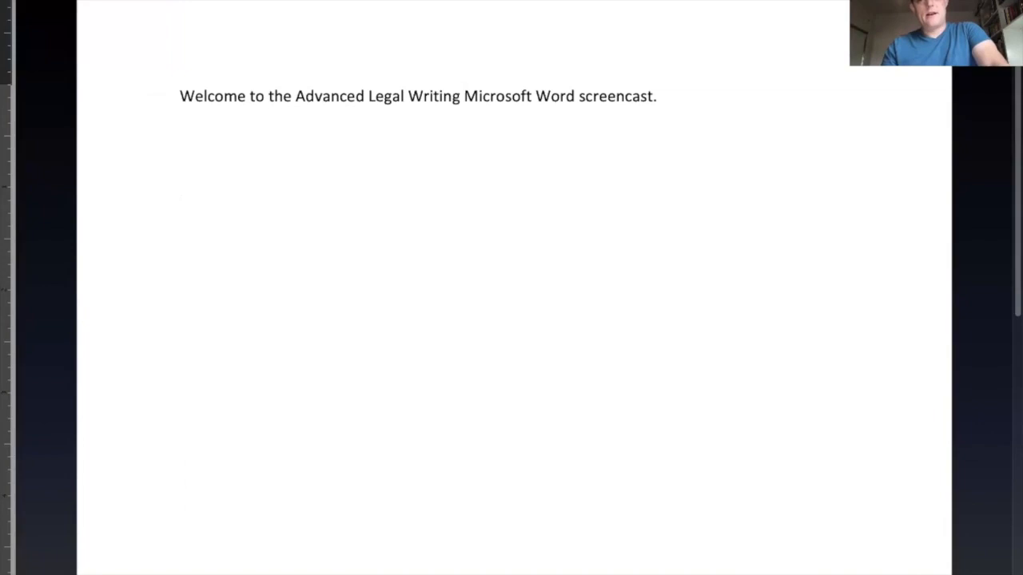
{"action": "key", "text": "Escape"}
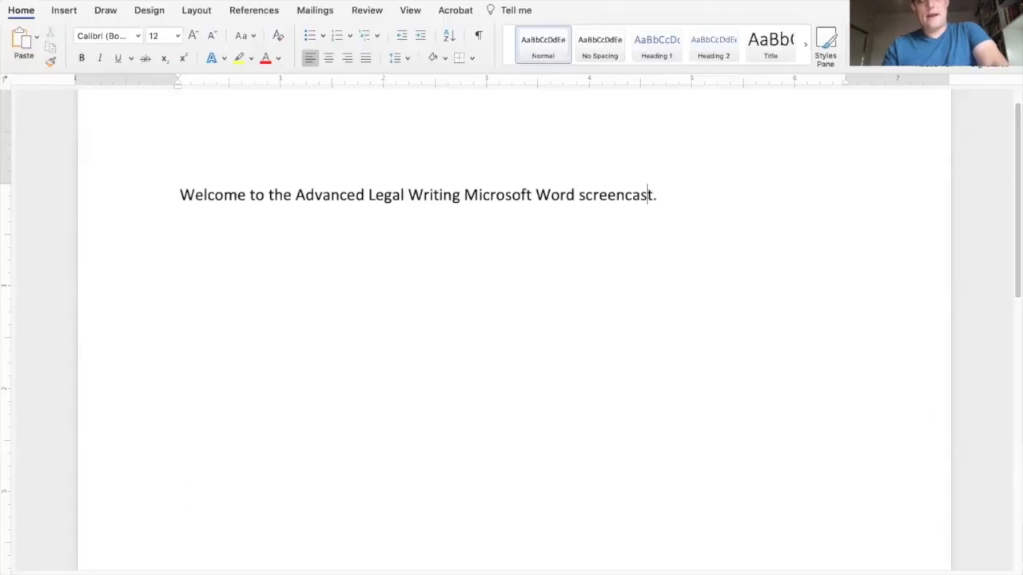
Preview the document in Outline and Draft views, enlarging the draft text, and return to Print Layout view.
{"action": "left_click", "coordinate": [861, 574]}
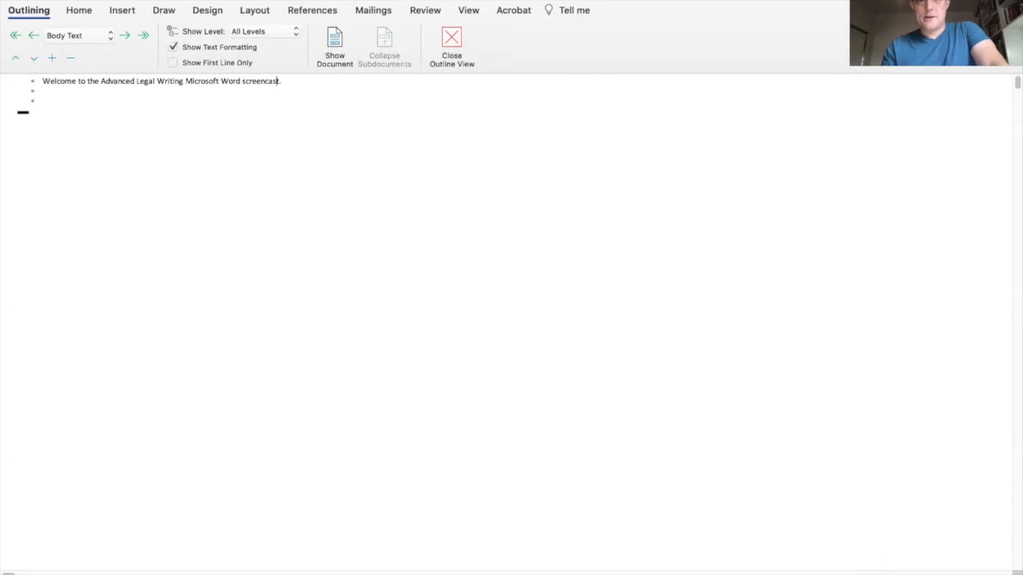
{"action": "left_click", "coordinate": [865, 572]}
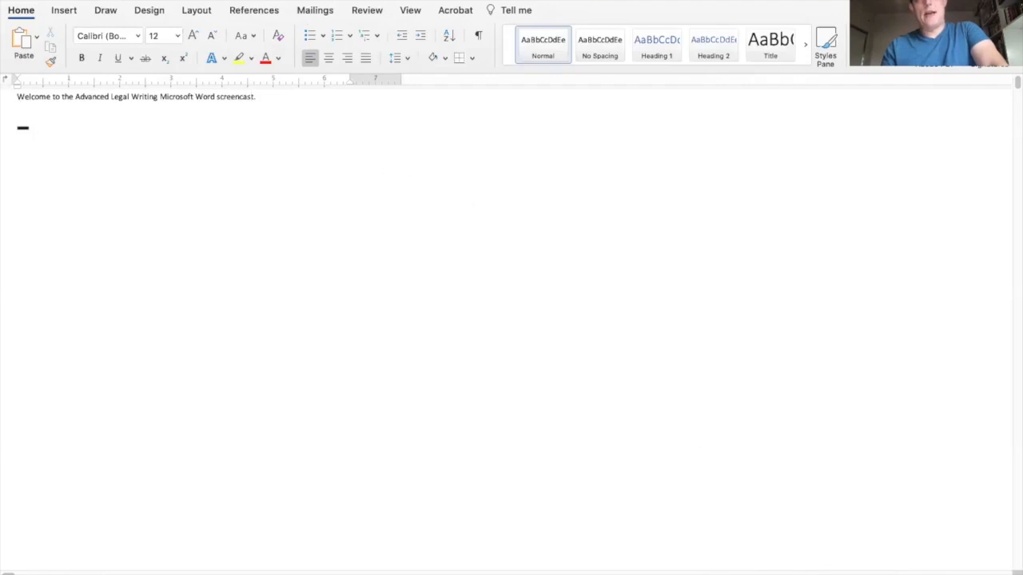
{"action": "mouse_move", "coordinate": [927, 574]}
{"action": "left_mouse_down"}
{"action": "mouse_move", "coordinate": [914, 574]}
{"action": "mouse_move", "coordinate": [959, 574]}
{"action": "mouse_move", "coordinate": [915, 574]}
{"action": "mouse_move", "coordinate": [936, 574]}
{"action": "left_mouse_up"}
{"action": "scroll", "coordinate": [674, 305], "scroll_direction": "down", "scroll_amount": 2}
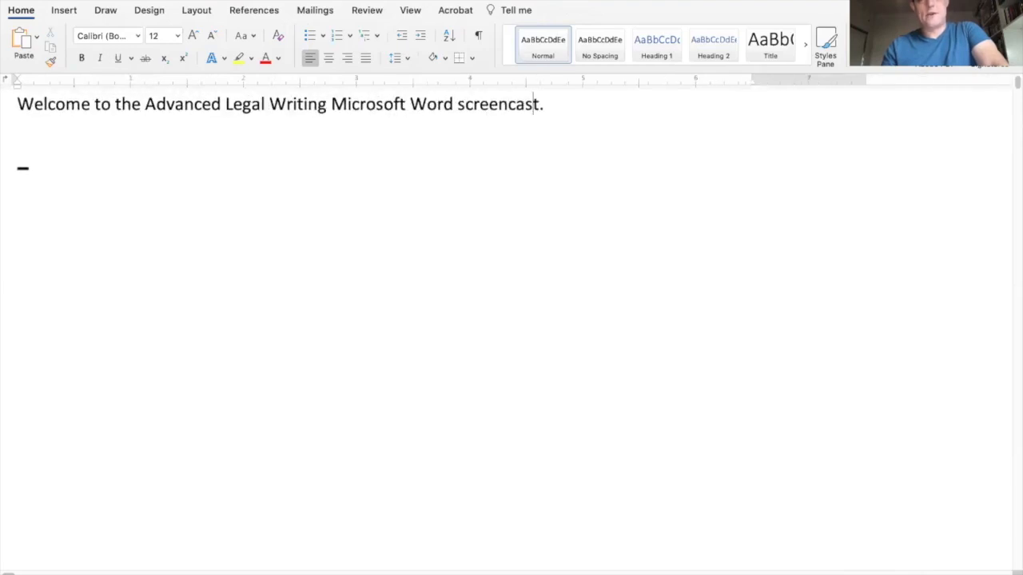
{"action": "left_click", "coordinate": [823, 574]}
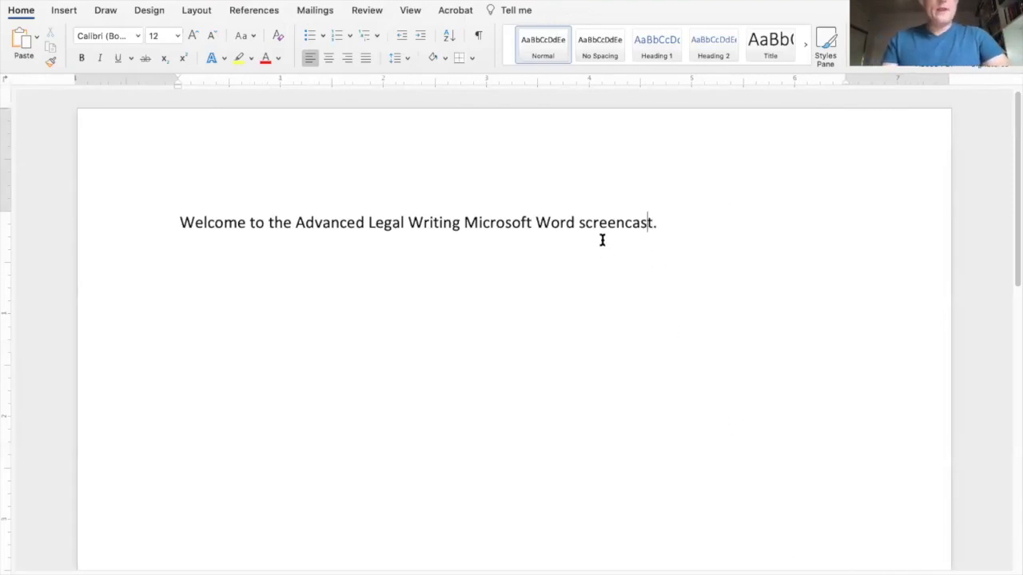
Look at the Styles pane, close it, and browse the quick style gallery to its end and back.
{"action": "left_click", "coordinate": [623, 224]}
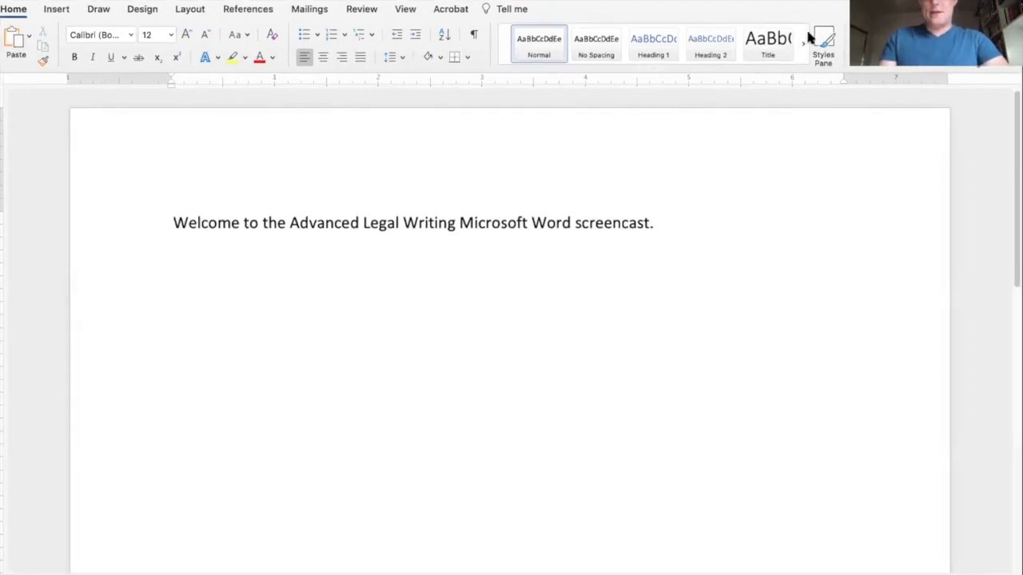
{"action": "left_click", "coordinate": [818, 43]}
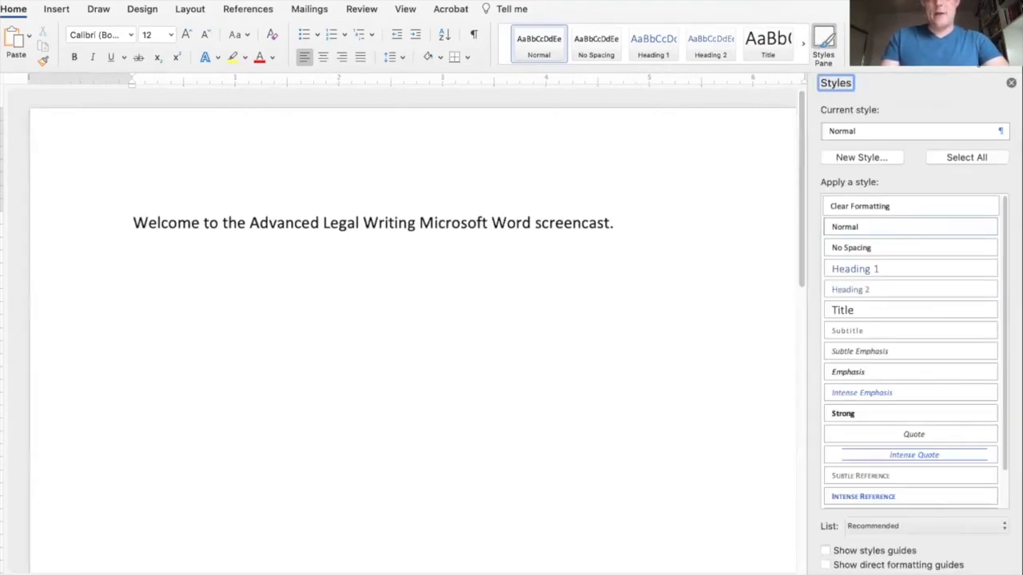
{"action": "left_click", "coordinate": [825, 49]}
{"action": "left_click", "coordinate": [800, 48]}
{"action": "left_click", "coordinate": [796, 47]}
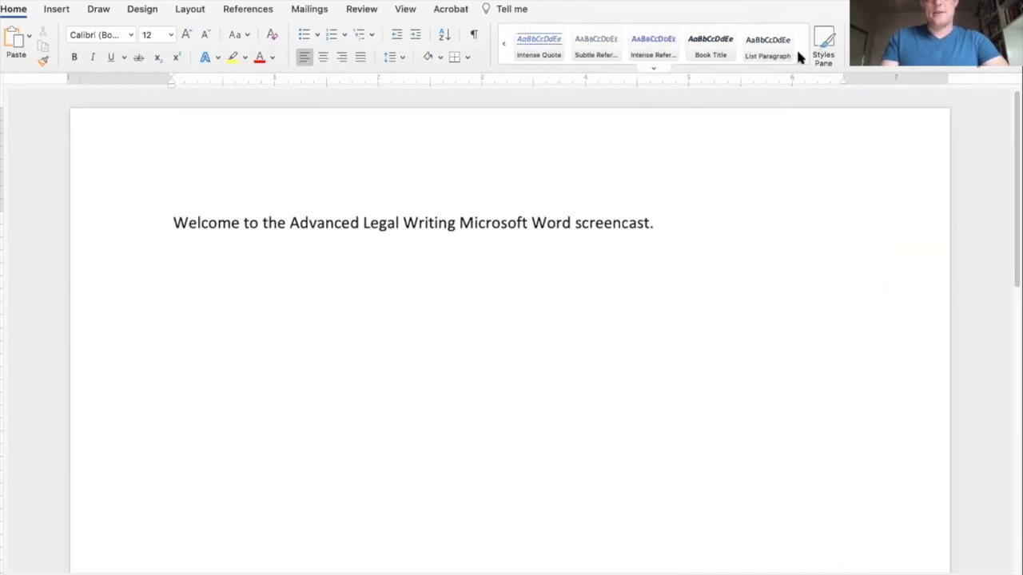
{"action": "left_click", "coordinate": [499, 44]}
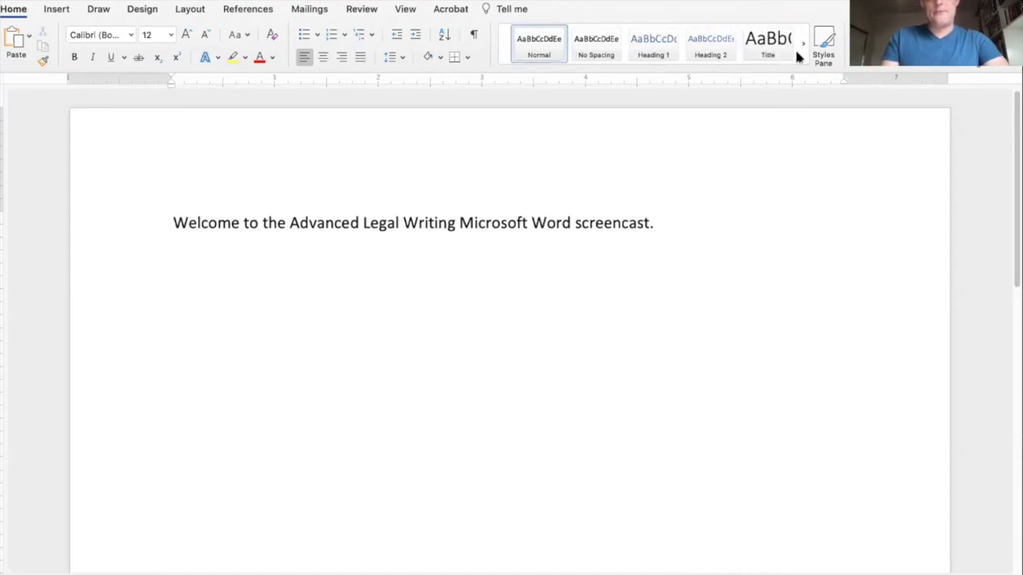
Show the Styles pane and look through its recommended styles.
{"action": "left_click", "coordinate": [823, 41]}
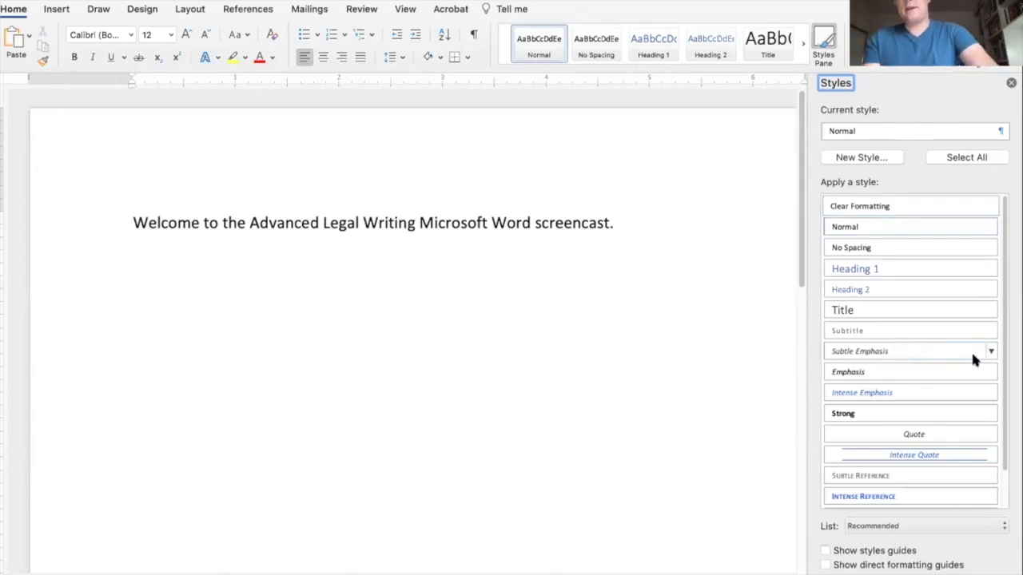
{"action": "scroll", "coordinate": [900, 318], "scroll_direction": "down", "scroll_amount": 3}
{"action": "scroll", "coordinate": [888, 316], "scroll_direction": "up", "scroll_amount": 3}
{"action": "scroll", "coordinate": [925, 464], "scroll_direction": "down", "scroll_amount": 2}
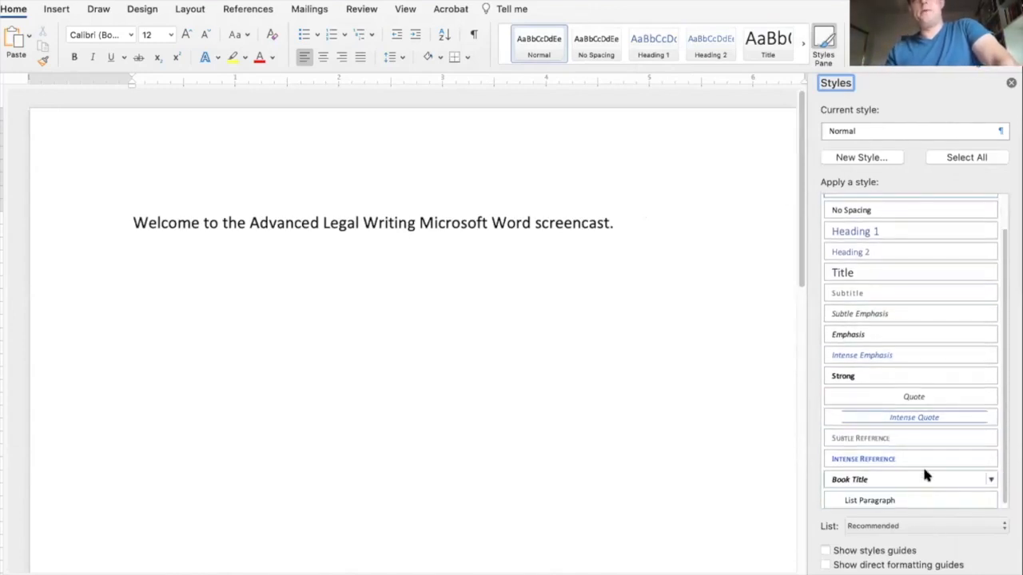
Filter the styles list to Styles in use and to In current document to compare what each offers.
{"action": "left_click", "coordinate": [937, 524]}
{"action": "left_click", "coordinate": [896, 502]}
{"action": "left_click", "coordinate": [899, 523]}
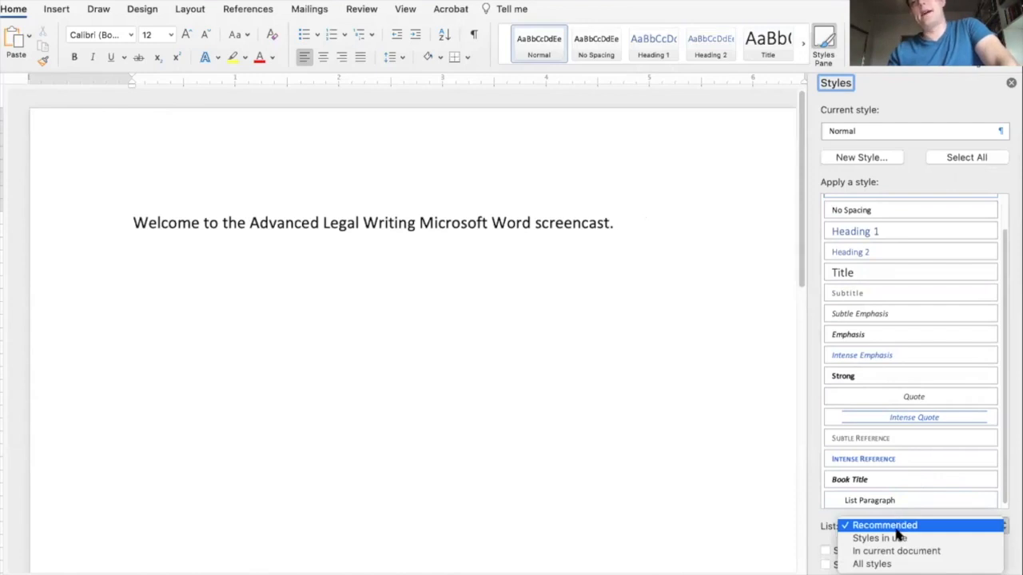
{"action": "left_click", "coordinate": [891, 538]}
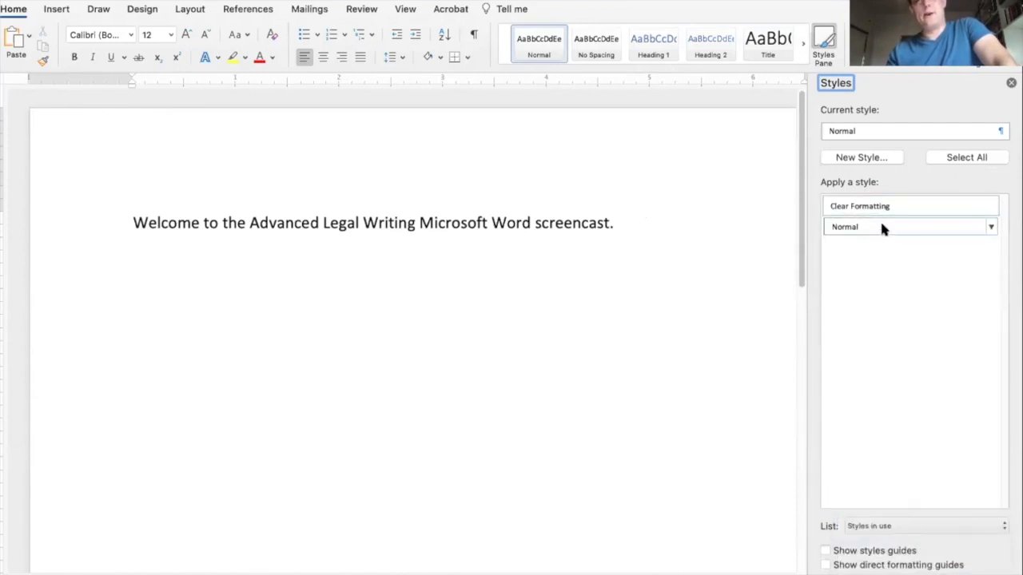
{"action": "left_click", "coordinate": [927, 526]}
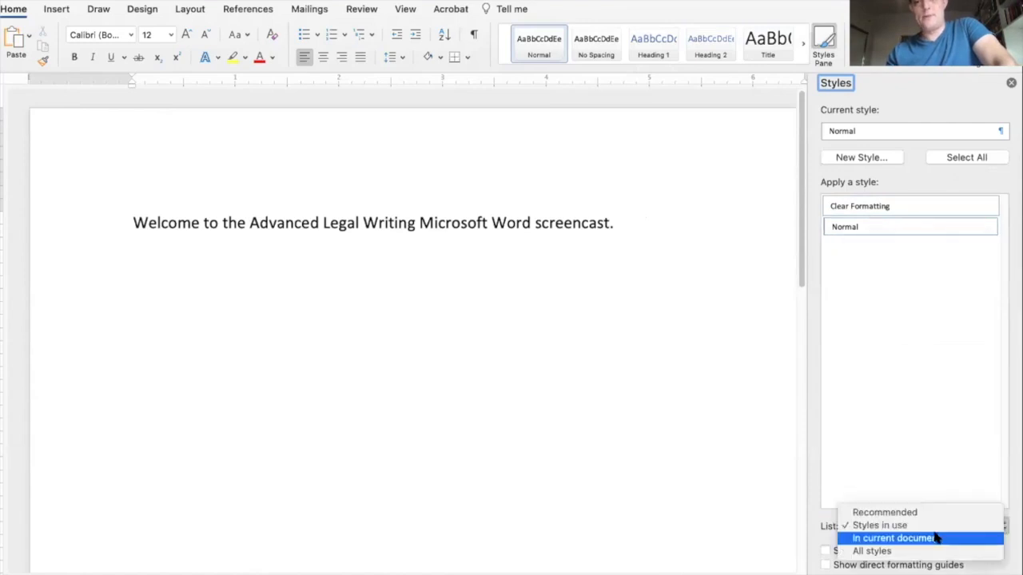
{"action": "left_click", "coordinate": [935, 539]}
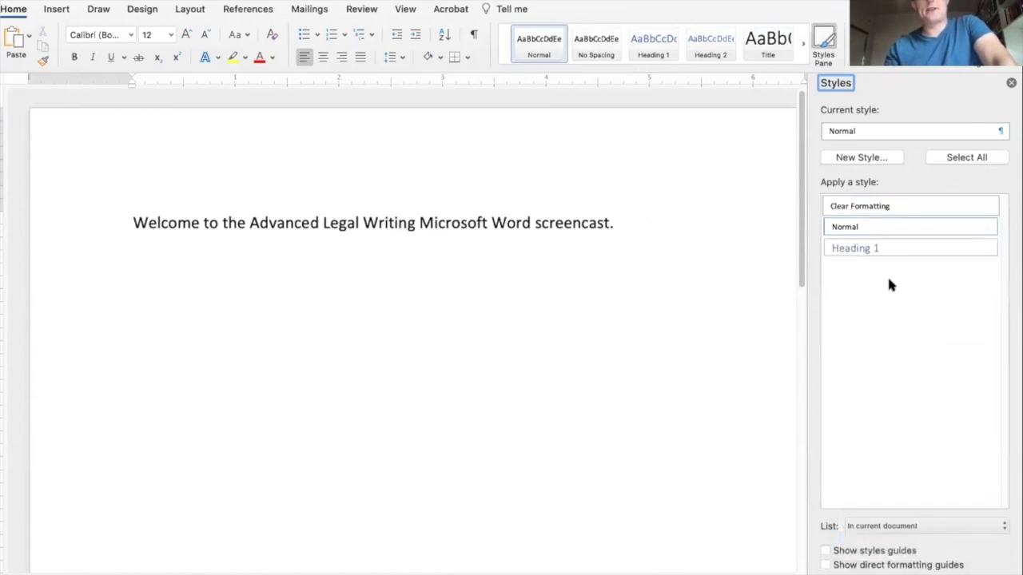
List all styles and look through the complete set of built-in styles.
{"action": "left_click", "coordinate": [888, 525]}
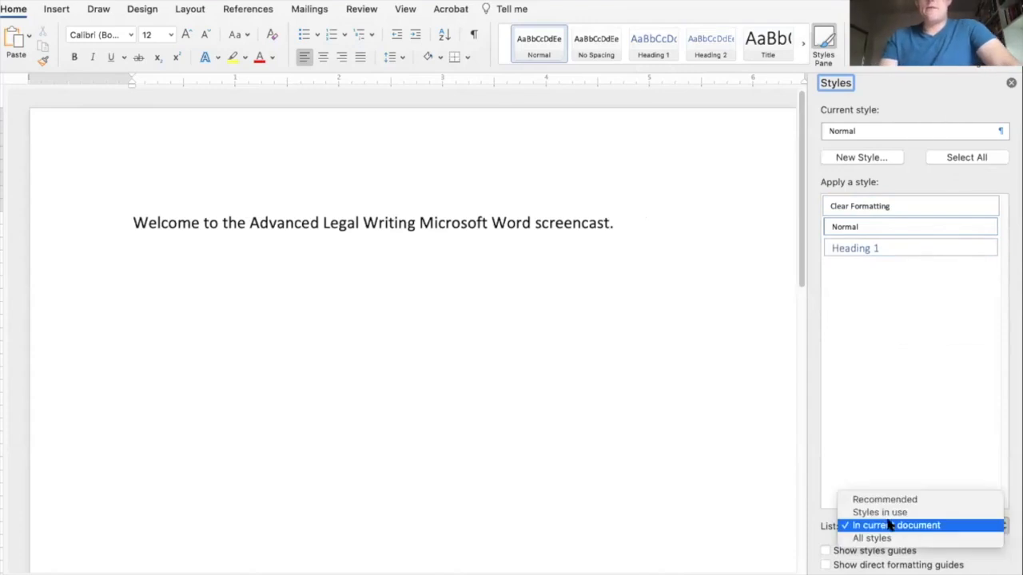
{"action": "left_click", "coordinate": [889, 538]}
{"action": "scroll", "coordinate": [903, 425], "scroll_direction": "down", "scroll_amount": 10}
{"action": "scroll", "coordinate": [914, 429], "scroll_direction": "down", "scroll_amount": 15}
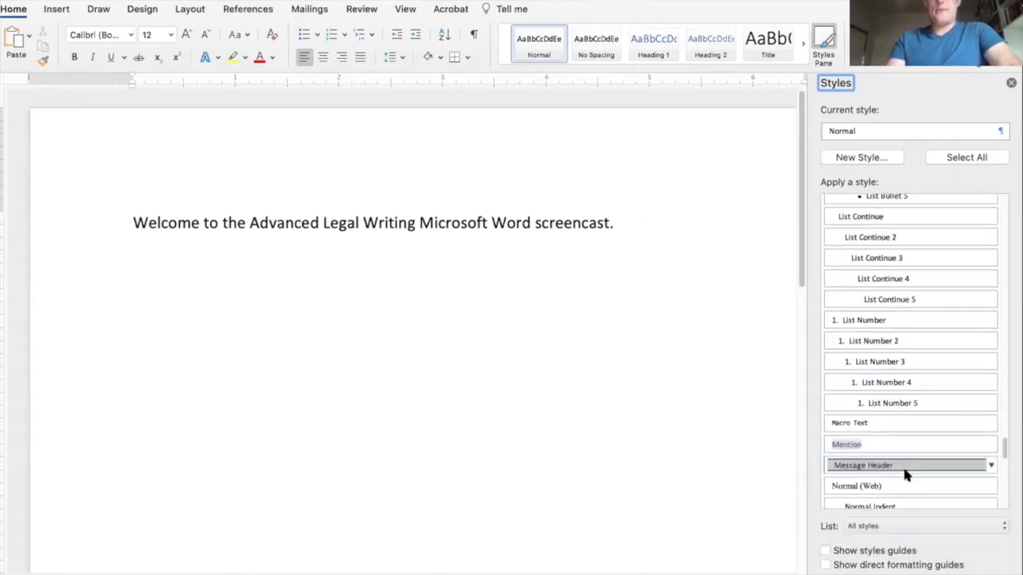
{"action": "scroll", "coordinate": [1000, 472], "scroll_direction": "up", "scroll_amount": 20}
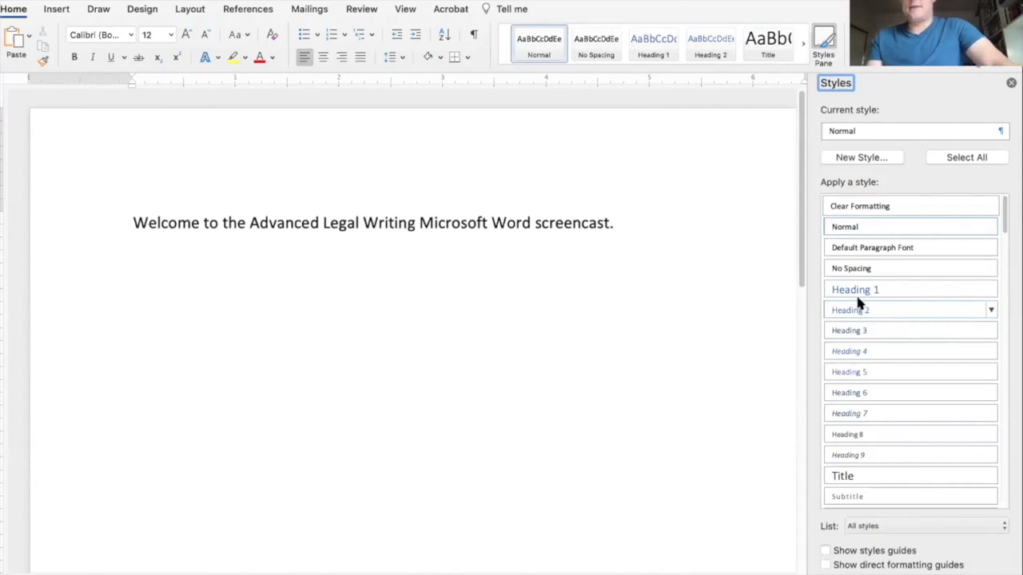
Check the In current document list once more and set the styles list back to Recommended.
{"action": "left_click", "coordinate": [947, 525]}
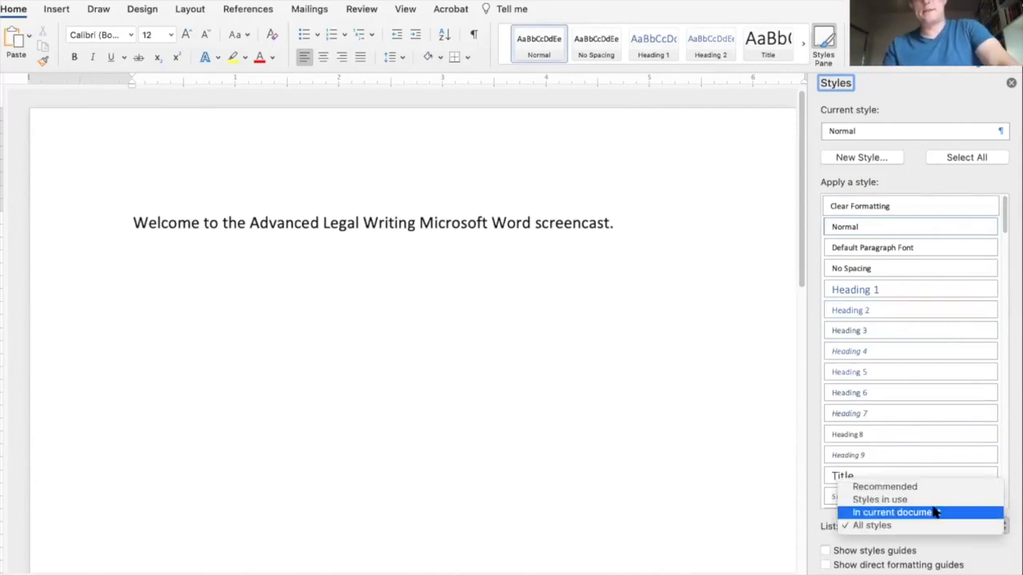
{"action": "left_click", "coordinate": [931, 511]}
{"action": "left_click", "coordinate": [919, 526]}
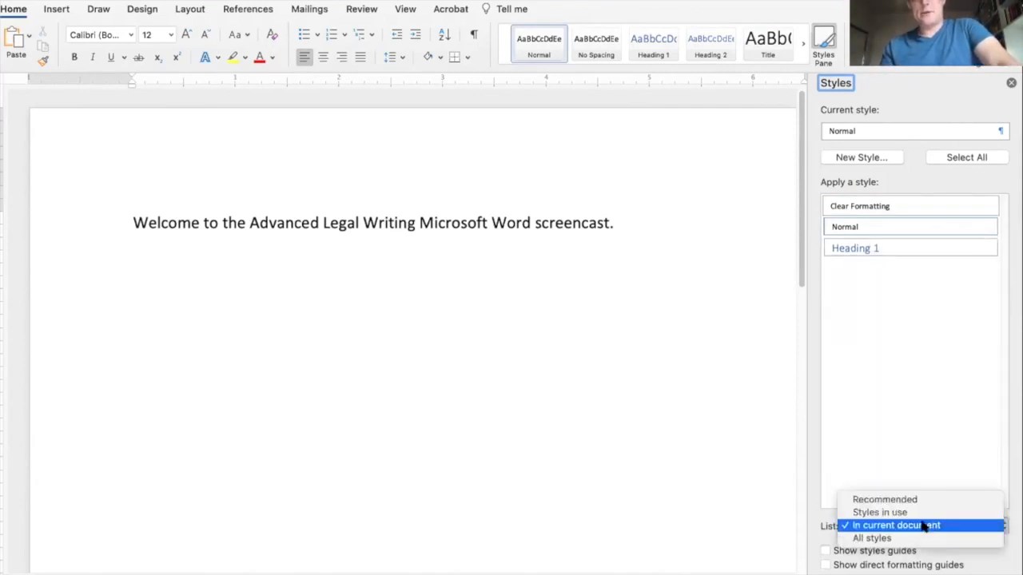
{"action": "left_click", "coordinate": [909, 500]}
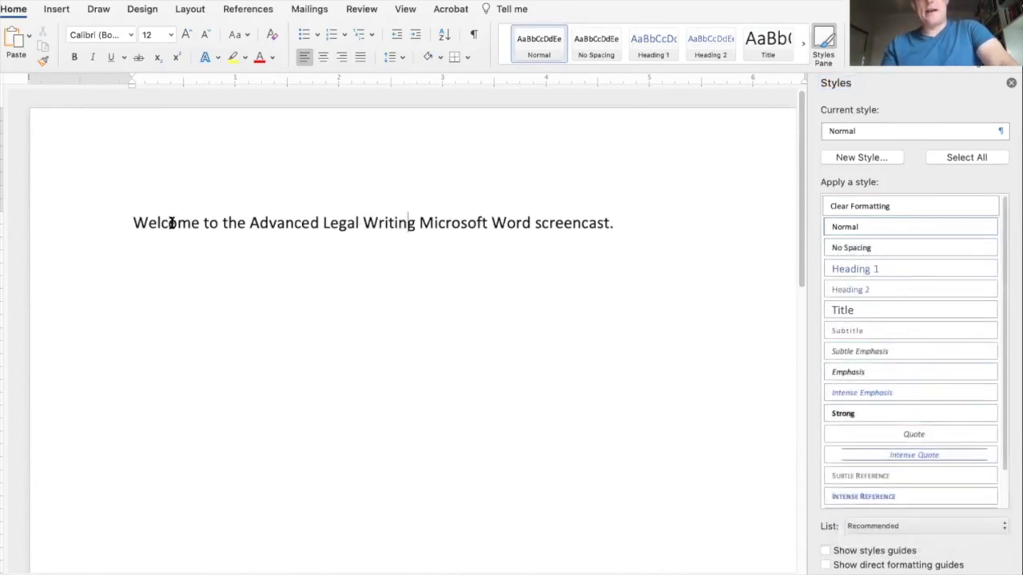
Modify the Normal style to use the Palatino Linotype font.
{"action": "left_click", "coordinate": [116, 232]}
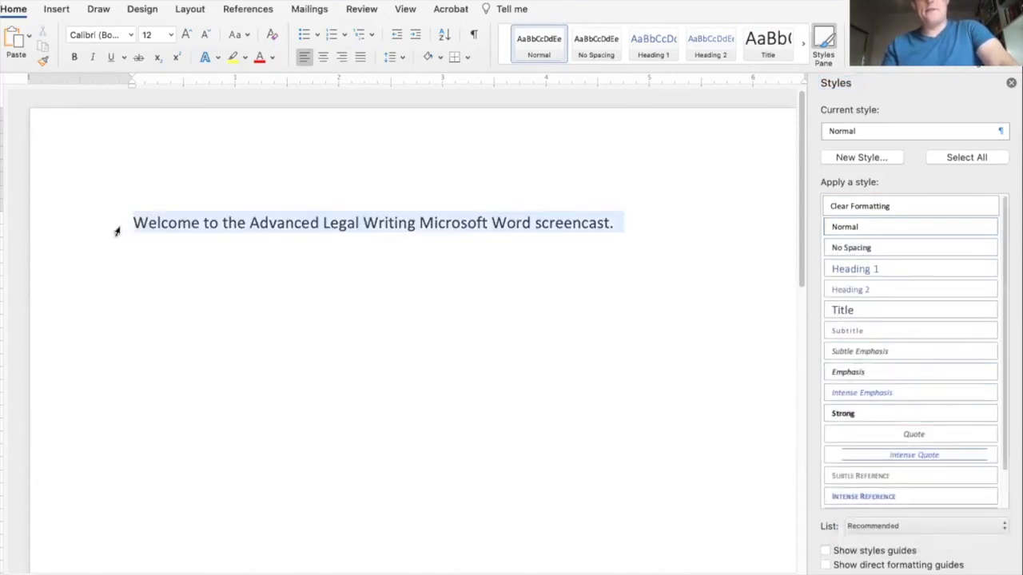
{"action": "left_click", "coordinate": [667, 226]}
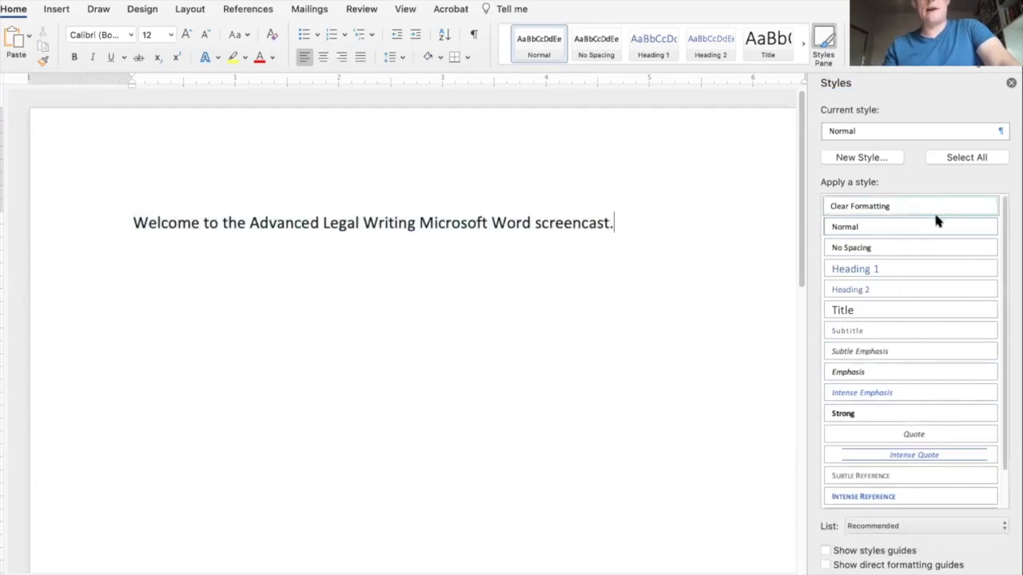
{"action": "left_click", "coordinate": [991, 229]}
{"action": "left_click", "coordinate": [992, 228]}
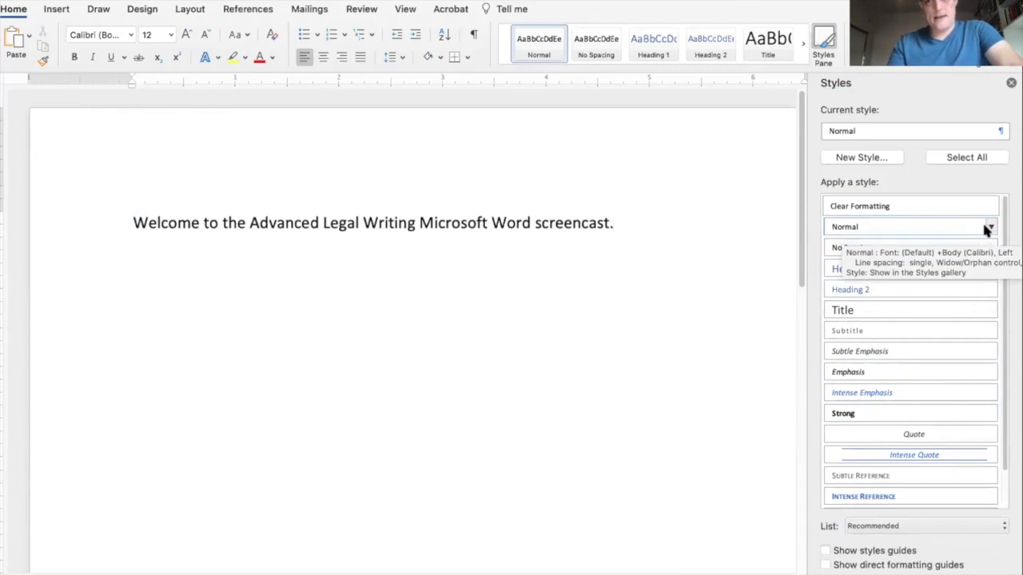
{"action": "left_click", "coordinate": [988, 228]}
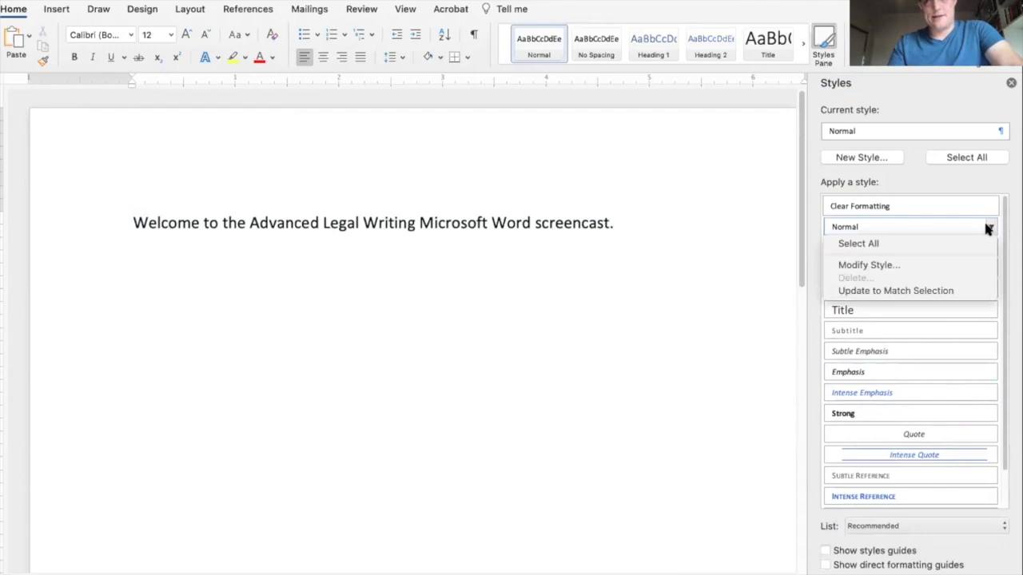
{"action": "left_click", "coordinate": [967, 266]}
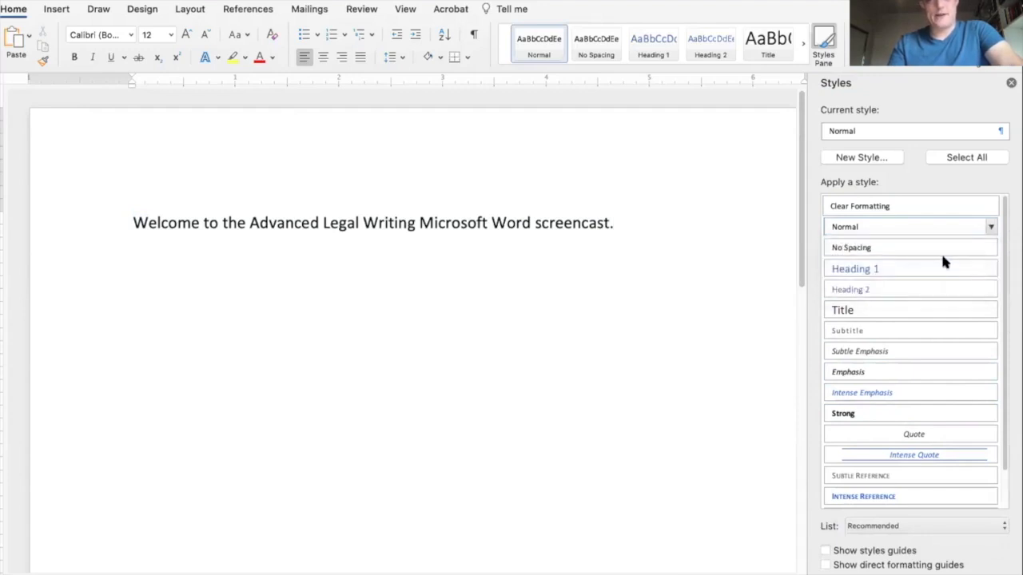
{"action": "left_click", "coordinate": [379, 187]}
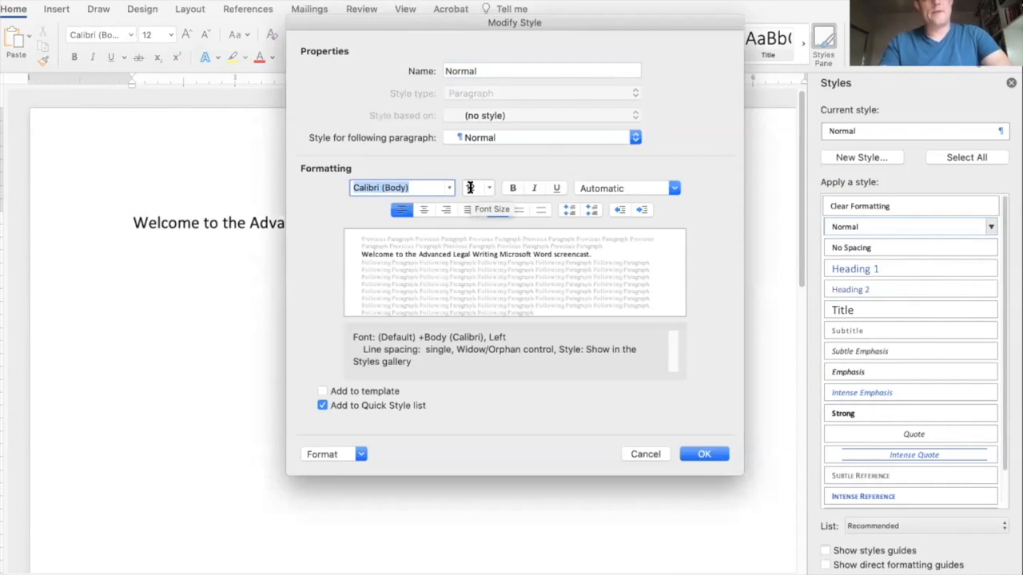
{"action": "type", "text": "Palatino Lin"}
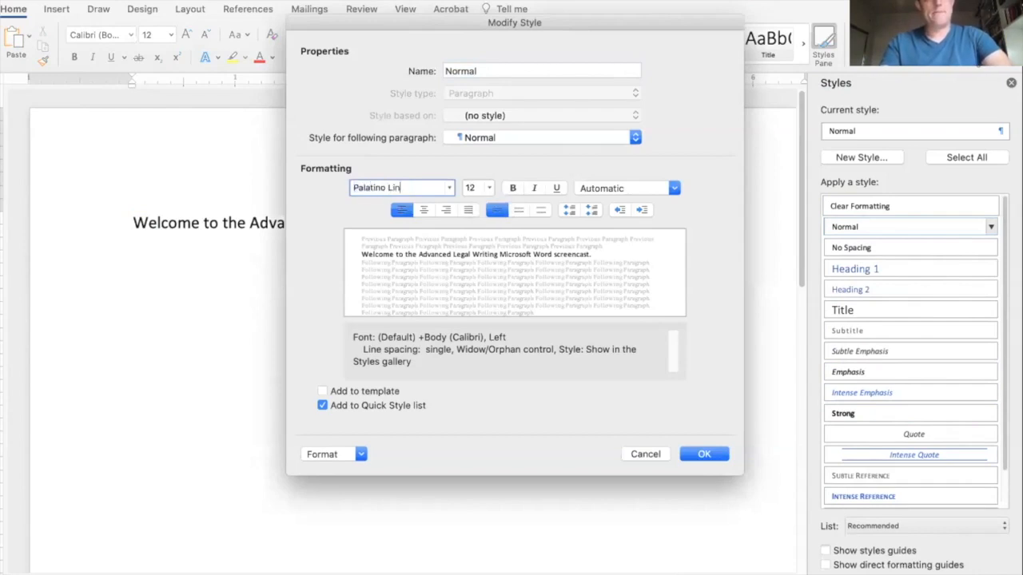
{"action": "type", "text": "otype"}
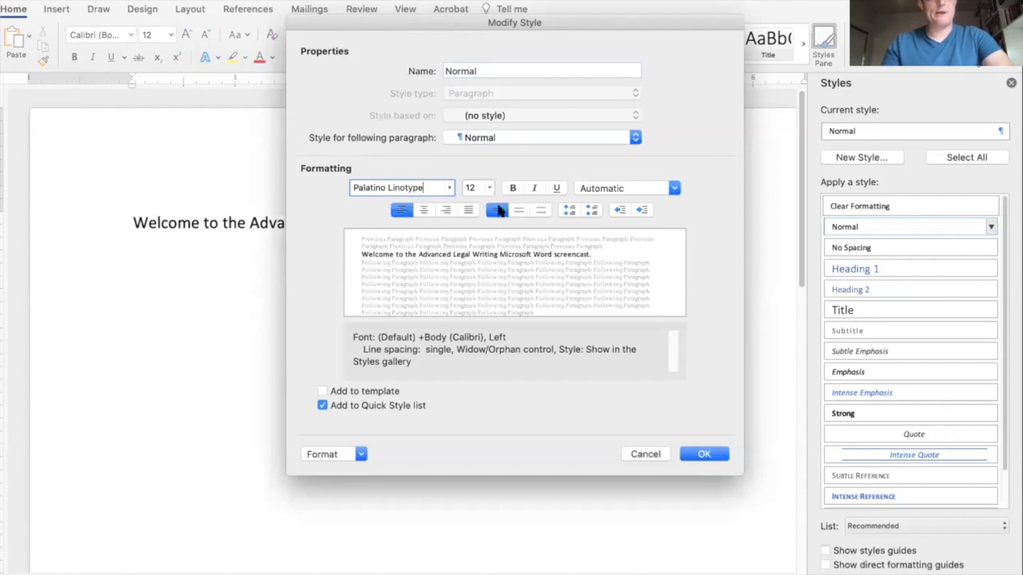
{"action": "key", "text": "Tab"}
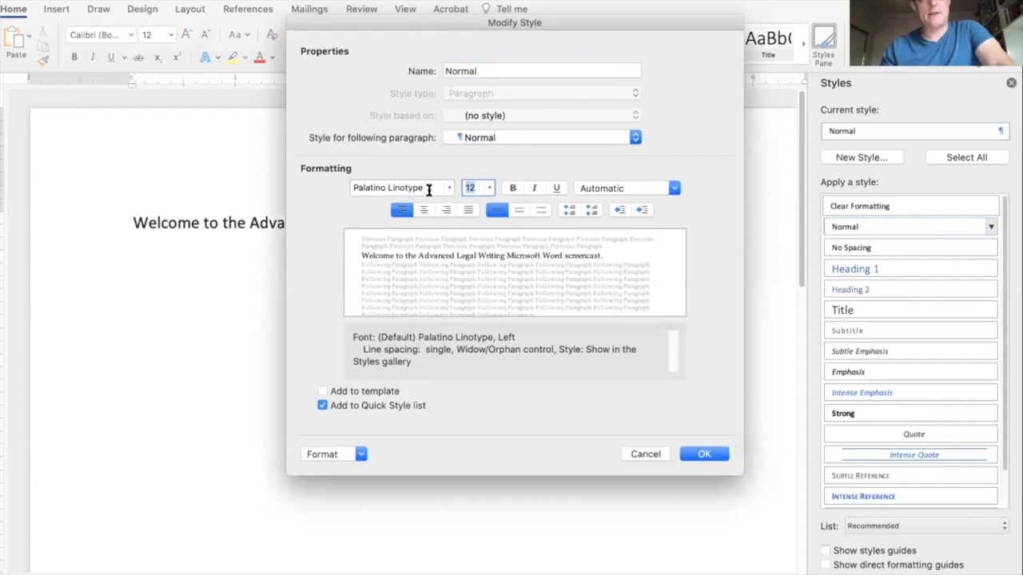
Check the Normal style's paragraph indents and spacing, and save the style changes with the style added to the template.
{"action": "left_click", "coordinate": [351, 457]}
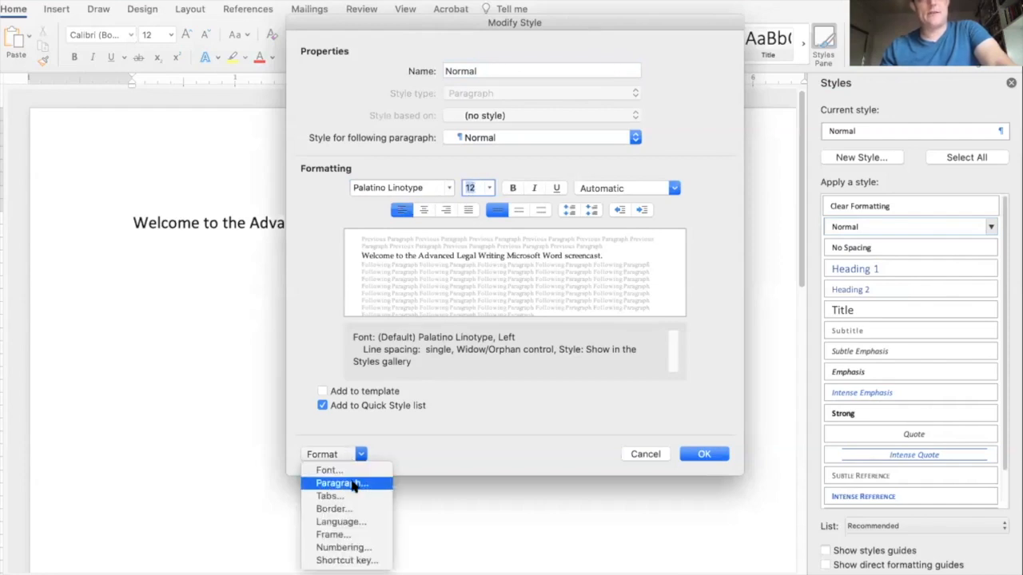
{"action": "left_click", "coordinate": [354, 484]}
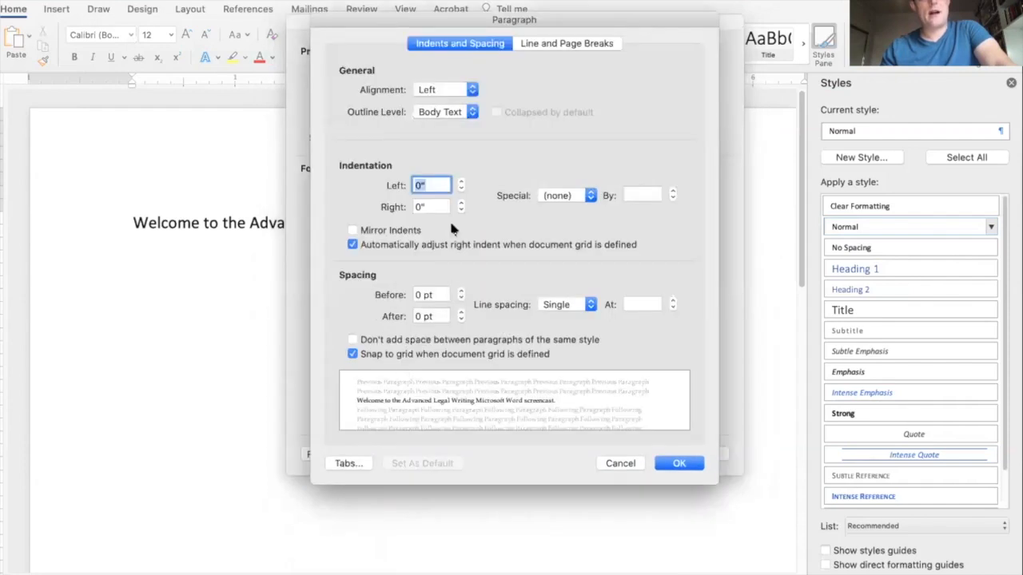
{"action": "left_click", "coordinate": [619, 464]}
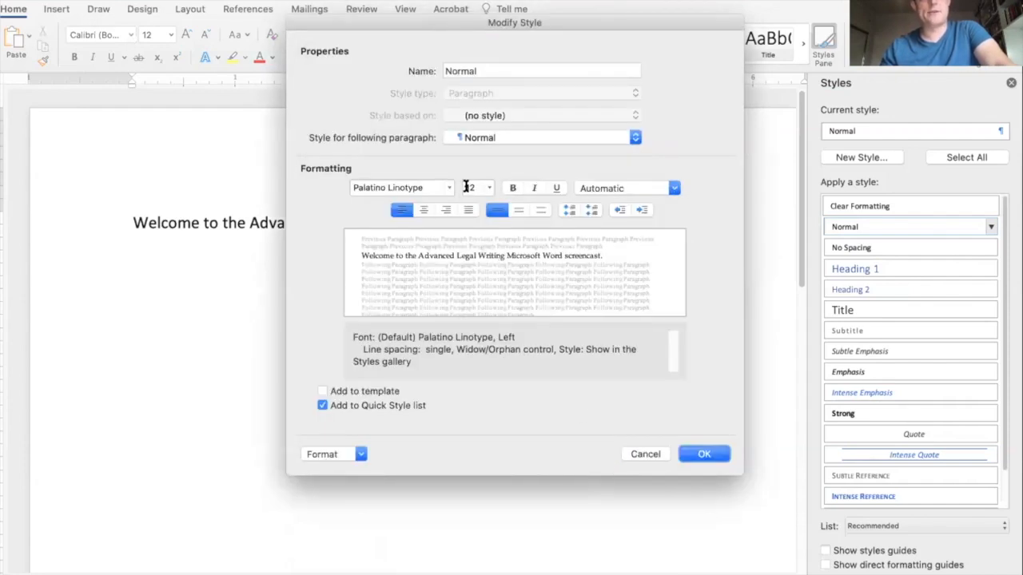
{"action": "left_click", "coordinate": [365, 396]}
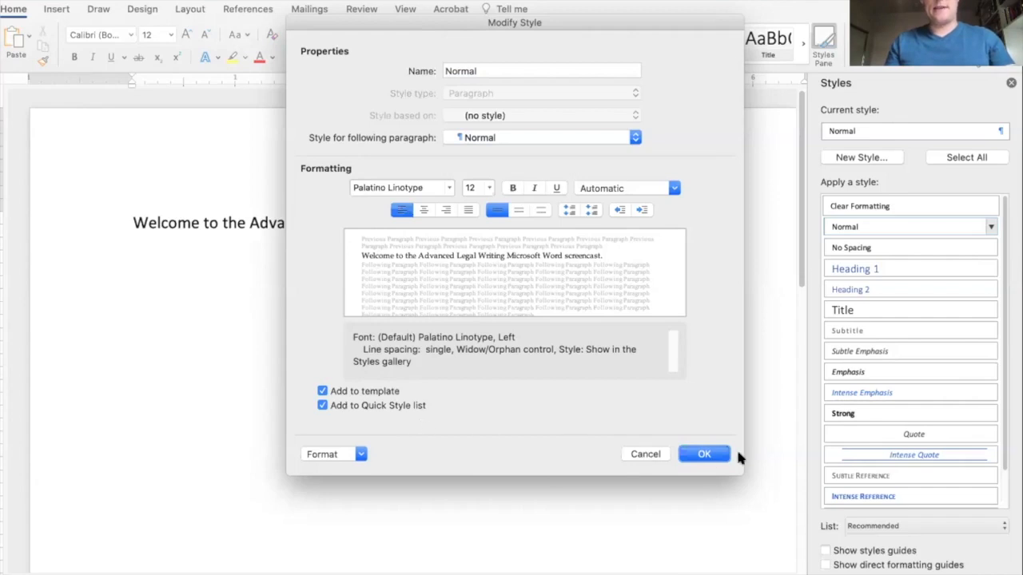
{"action": "left_click", "coordinate": [714, 453]}
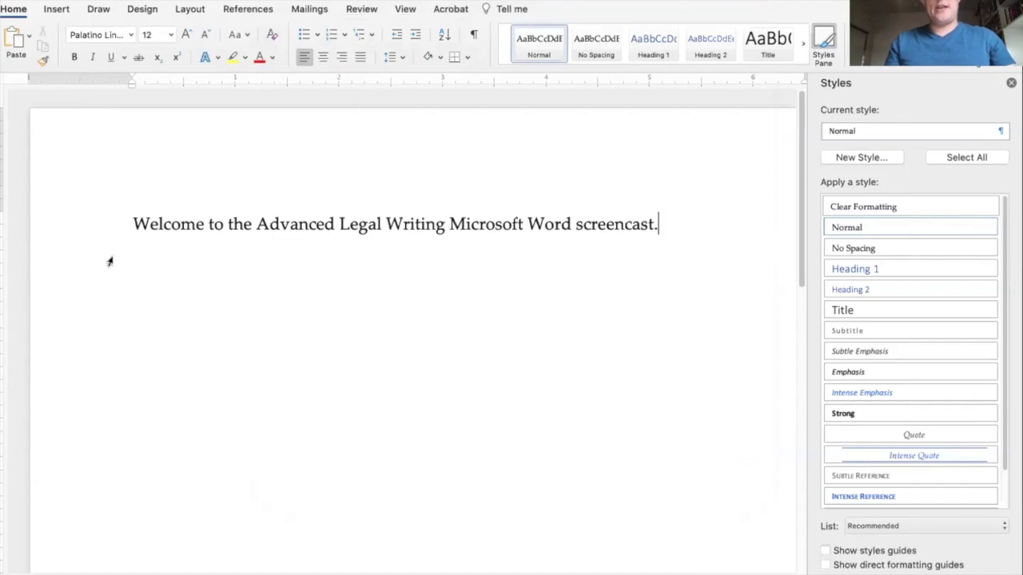
{"action": "left_click", "coordinate": [135, 223]}
{"action": "left_click", "coordinate": [157, 224]}
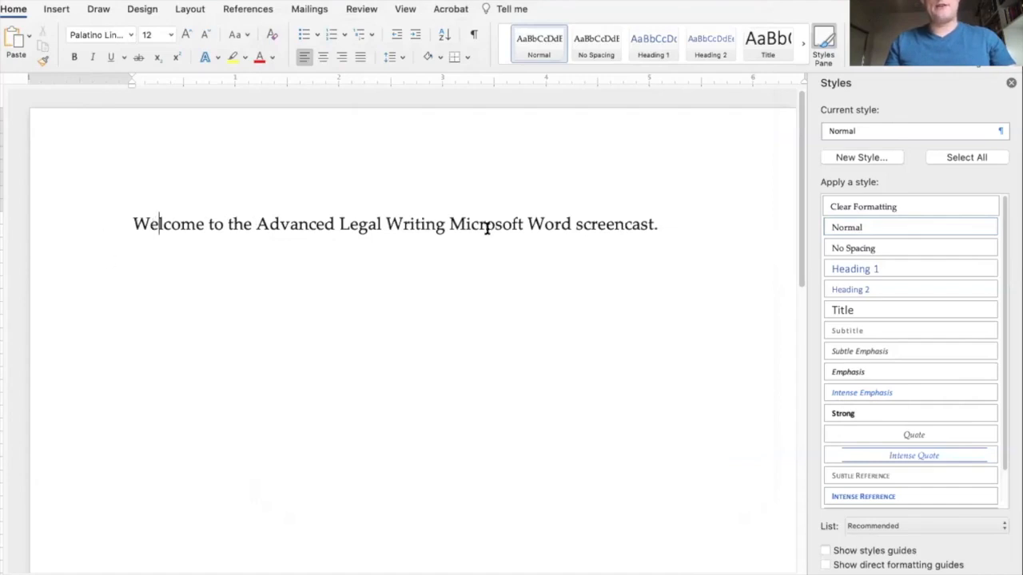
{"action": "left_click", "coordinate": [660, 221]}
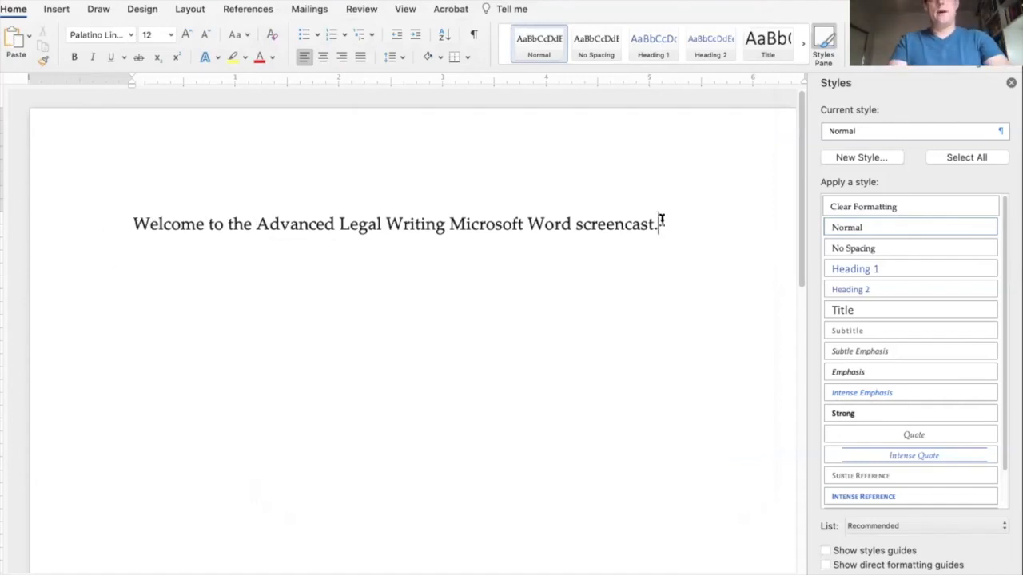
{"action": "left_click_drag", "start_coordinate": [660, 221], "coordinate": [187, 212]}
{"action": "left_click", "coordinate": [627, 217]}
{"action": "left_click_drag", "start_coordinate": [687, 219], "coordinate": [185, 203]}
{"action": "key", "text": "super+c"}
{"action": "left_click", "coordinate": [673, 224]}
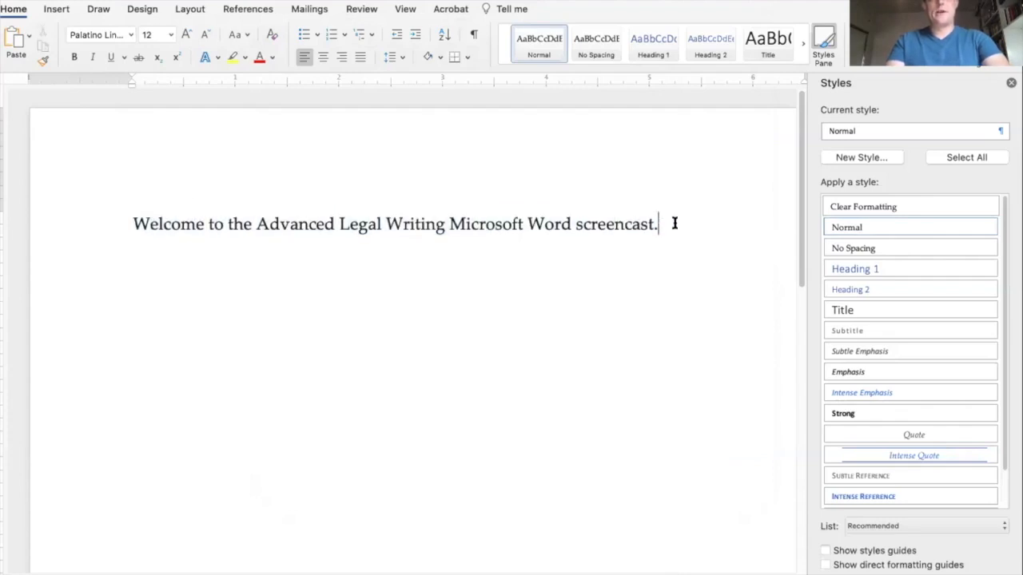
{"action": "key", "text": "super+v"}
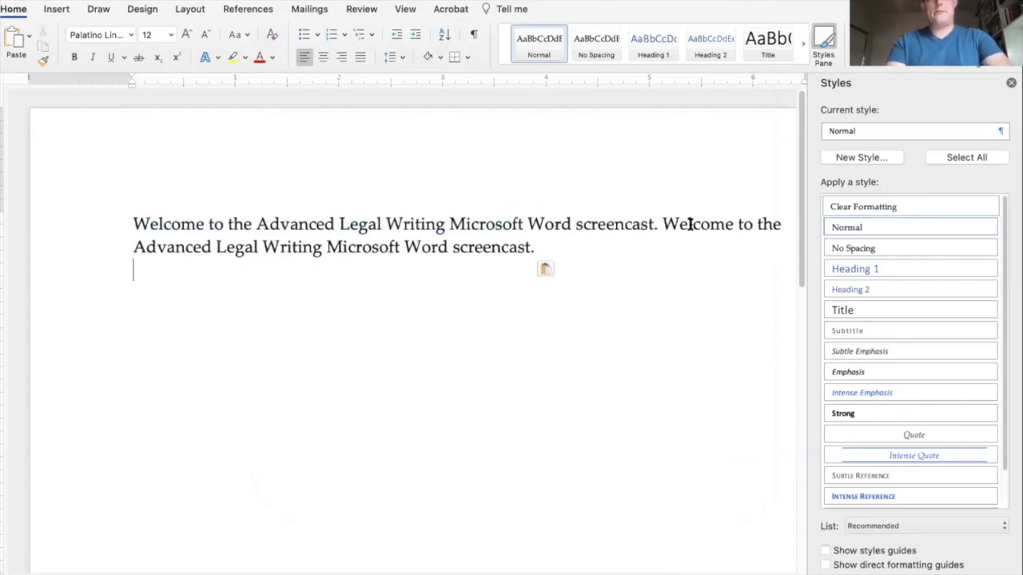
{"action": "key", "text": "BackSpace"}
{"action": "key", "text": "super+v"}
{"action": "key", "text": "BackSpace"}
{"action": "key", "text": "super+v"}
{"action": "key", "text": "BackSpace"}
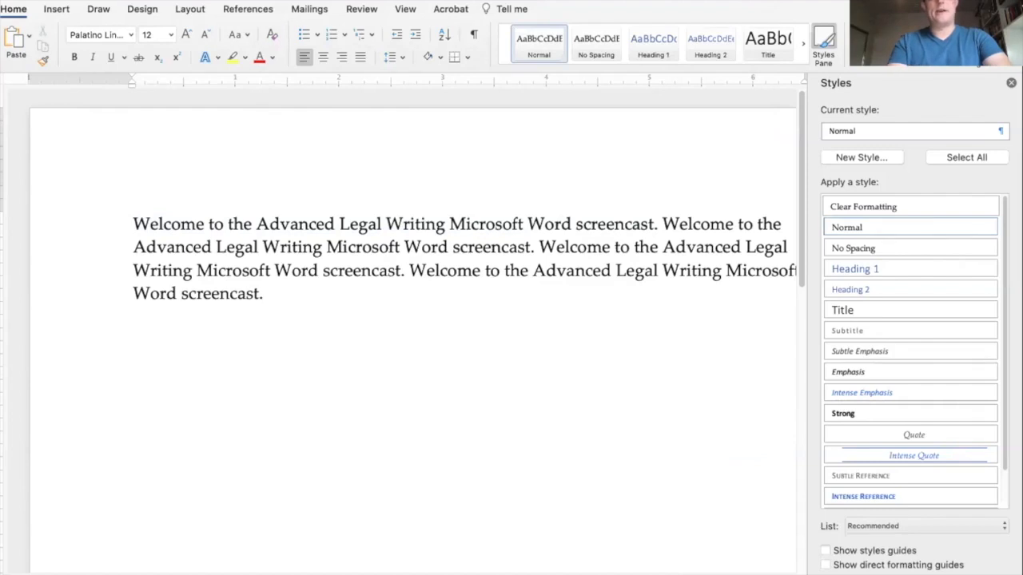
{"action": "left_click_drag", "start_coordinate": [262, 293], "coordinate": [691, 228]}
{"action": "key", "text": "BackSpace"}
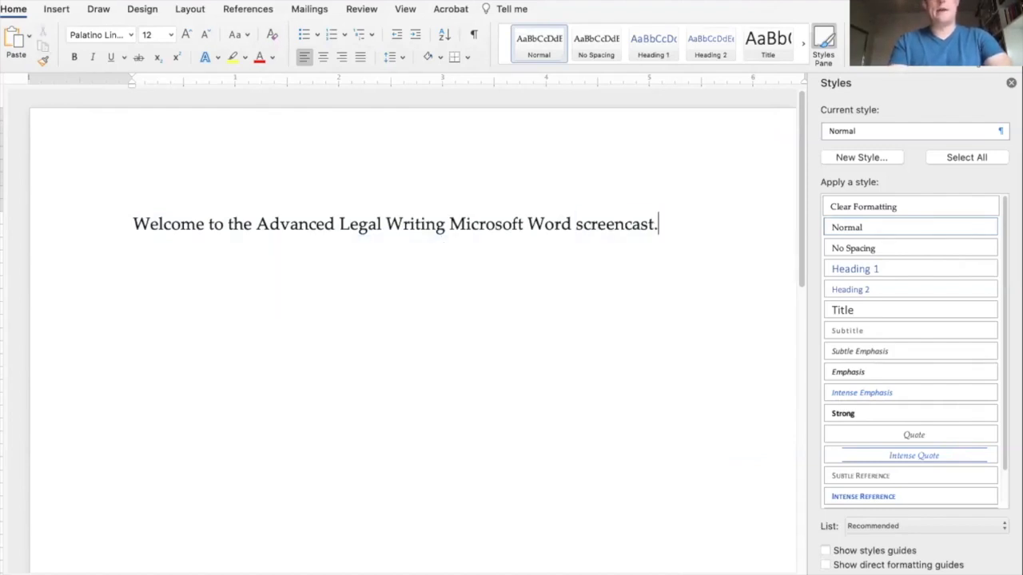
Copy the welcome sentence without its paragraph mark and paste it five times after itself to build one continuous paragraph.
{"action": "key", "text": "super+a"}
{"action": "key", "text": "shift+Left"}
{"action": "key", "text": "shift+Left"}
{"action": "key", "text": "shift+Left"}
{"action": "key", "text": "super+c"}
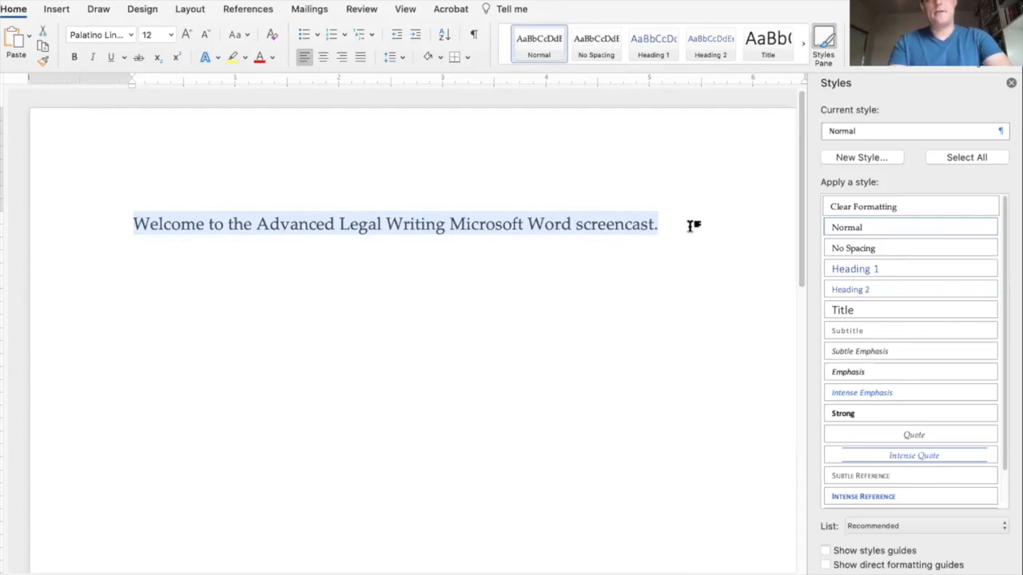
{"action": "key", "text": "Right"}
{"action": "key", "text": "super+v"}
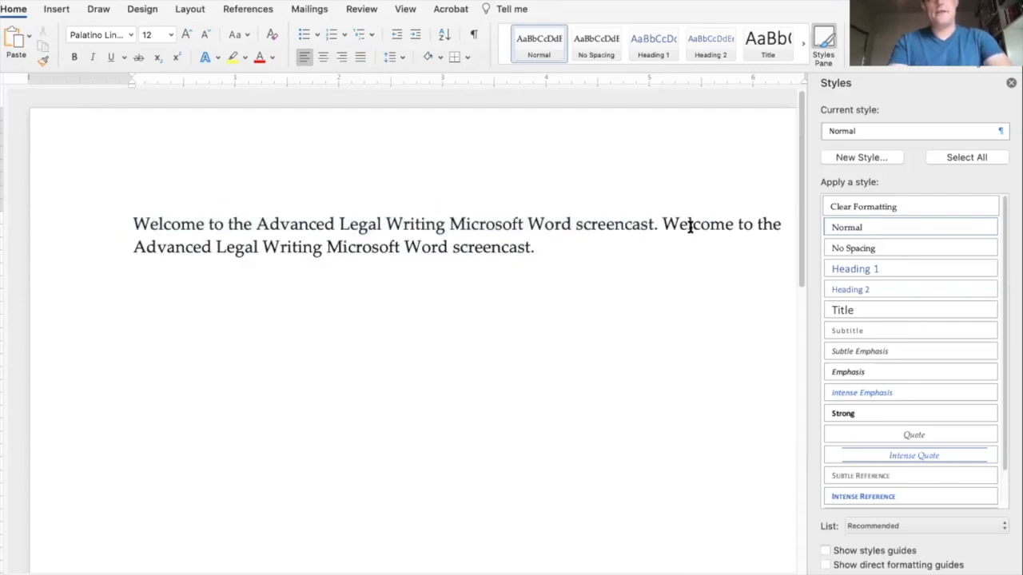
{"action": "key", "text": "super+v"}
{"action": "key", "text": "super+v"}
{"action": "key", "text": "super+v"}
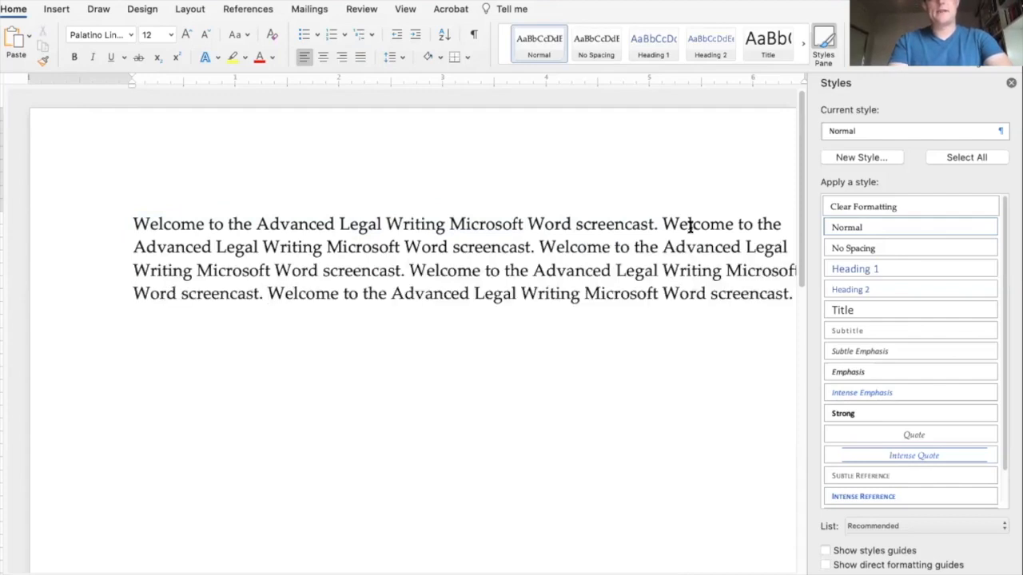
{"action": "key", "text": "super+v"}
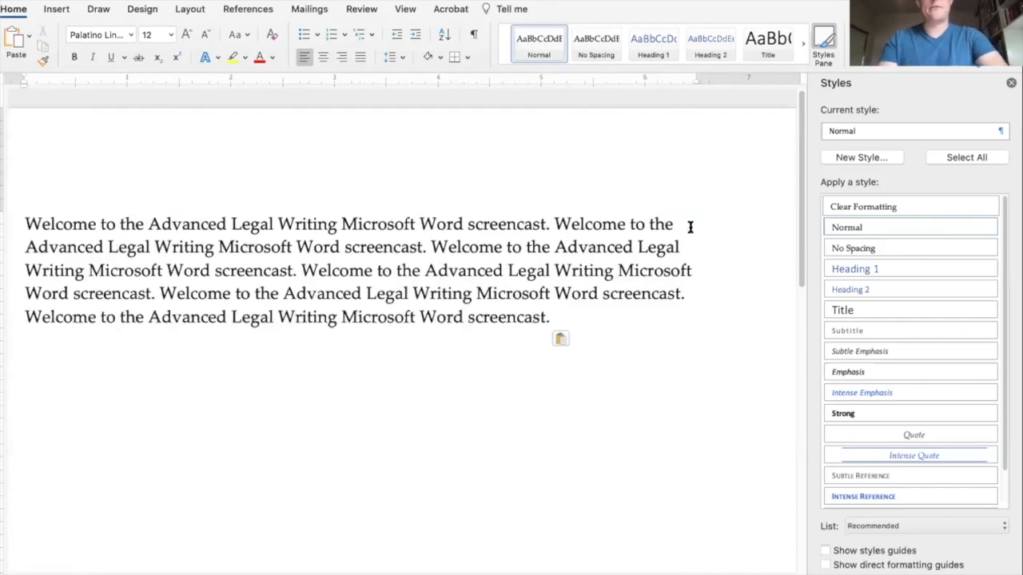
{"action": "scroll", "coordinate": [253, 571], "scroll_direction": "left", "scroll_amount": 1}
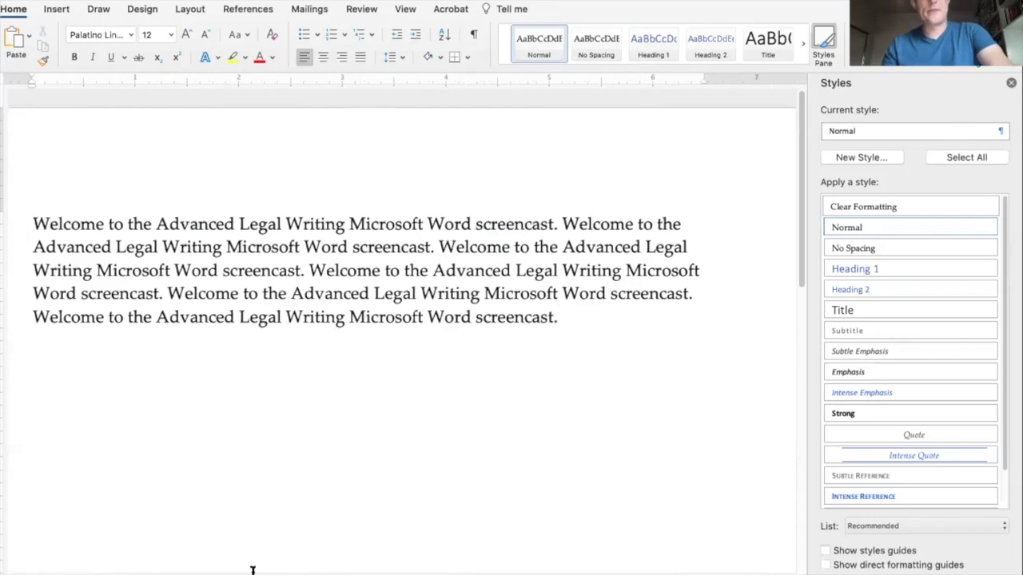
{"action": "scroll", "coordinate": [253, 571], "scroll_direction": "left", "scroll_amount": 5}
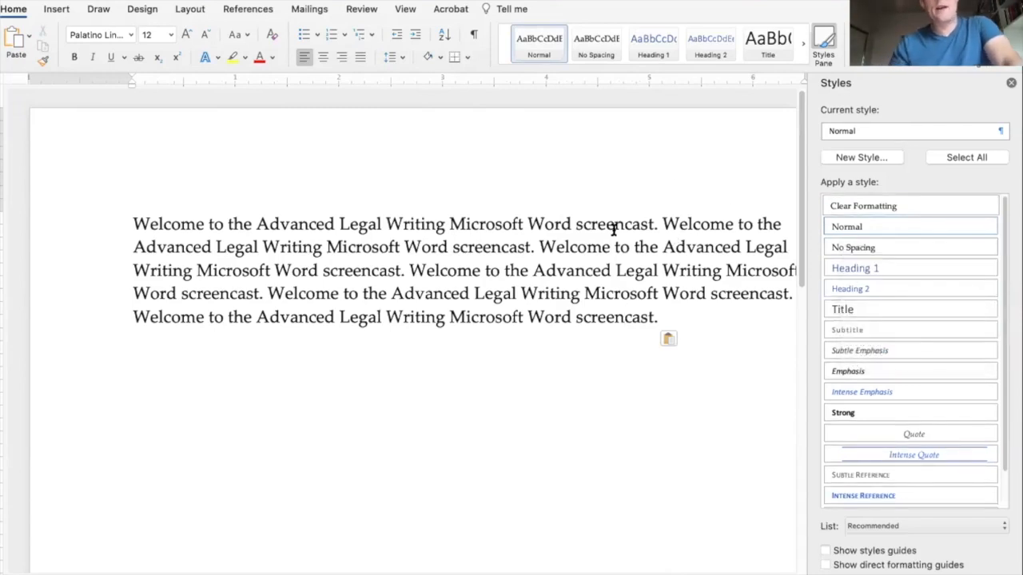
Set the styles list to All styles and look through the built-in styles, including the Body Text variants.
{"action": "scroll", "coordinate": [908, 314], "scroll_direction": "down", "scroll_amount": 2}
{"action": "scroll", "coordinate": [910, 328], "scroll_direction": "up", "scroll_amount": 2}
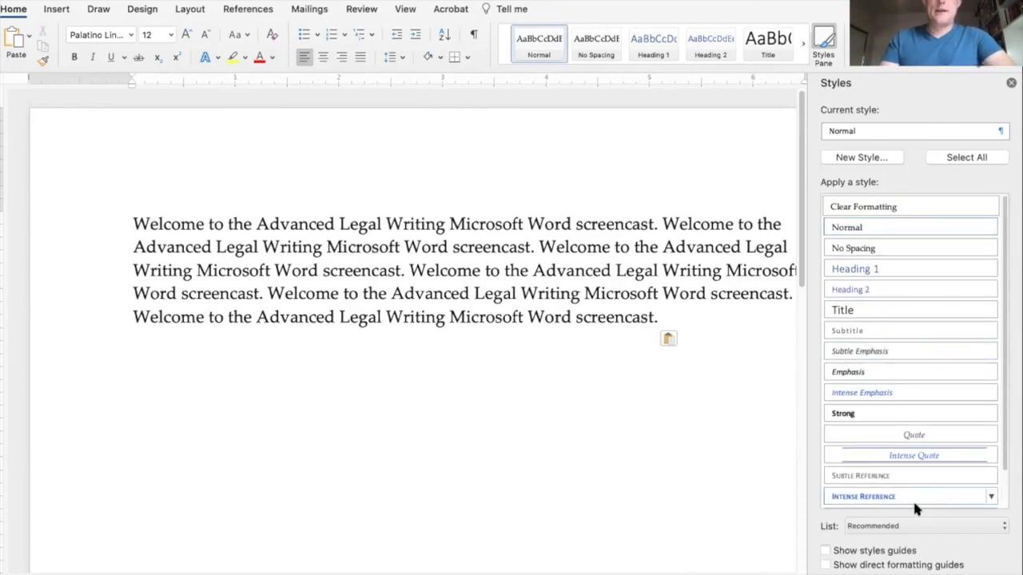
{"action": "left_click", "coordinate": [913, 526]}
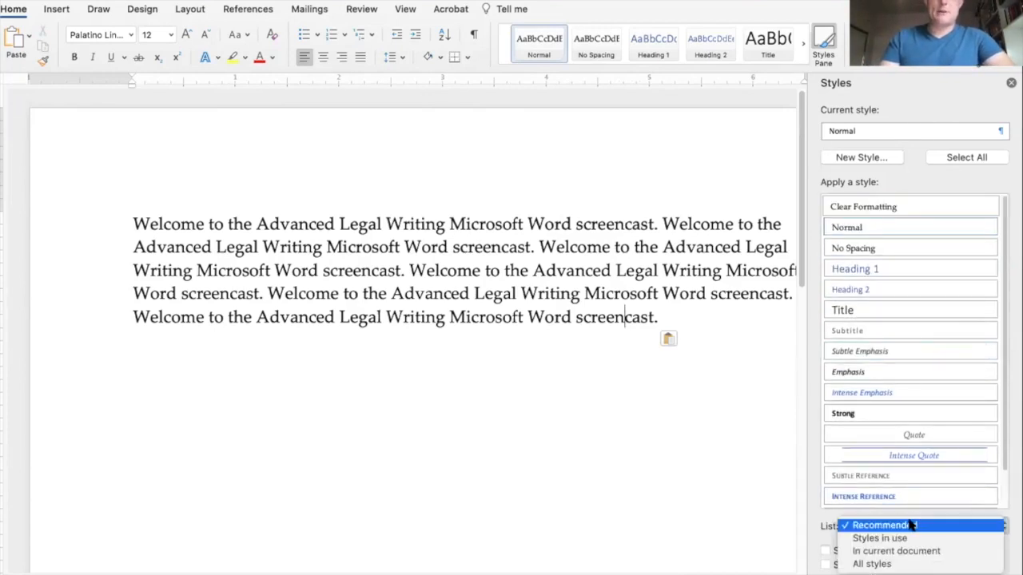
{"action": "left_click", "coordinate": [909, 564]}
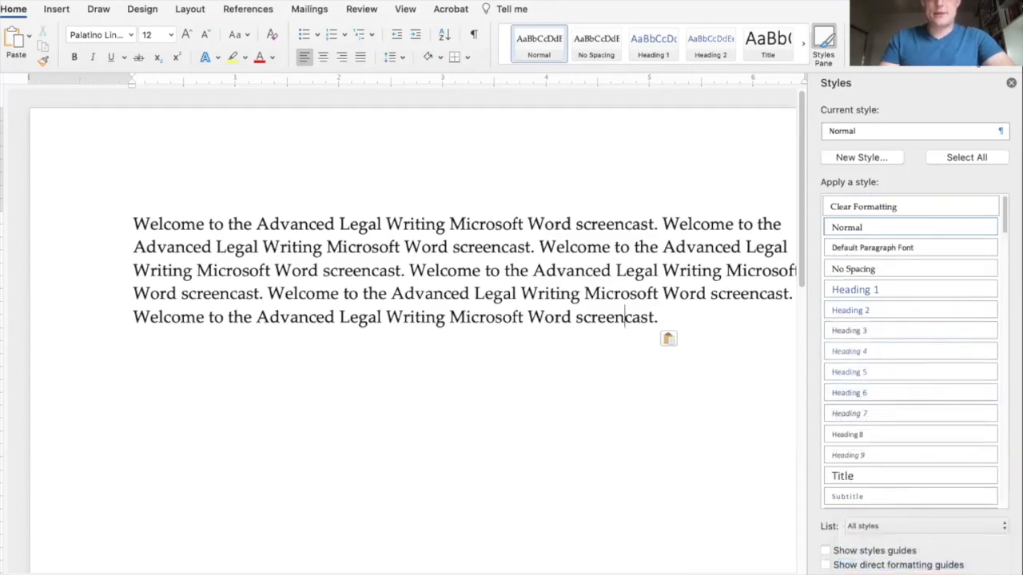
{"action": "left_click_drag", "start_coordinate": [1004, 205], "coordinate": [996, 308]}
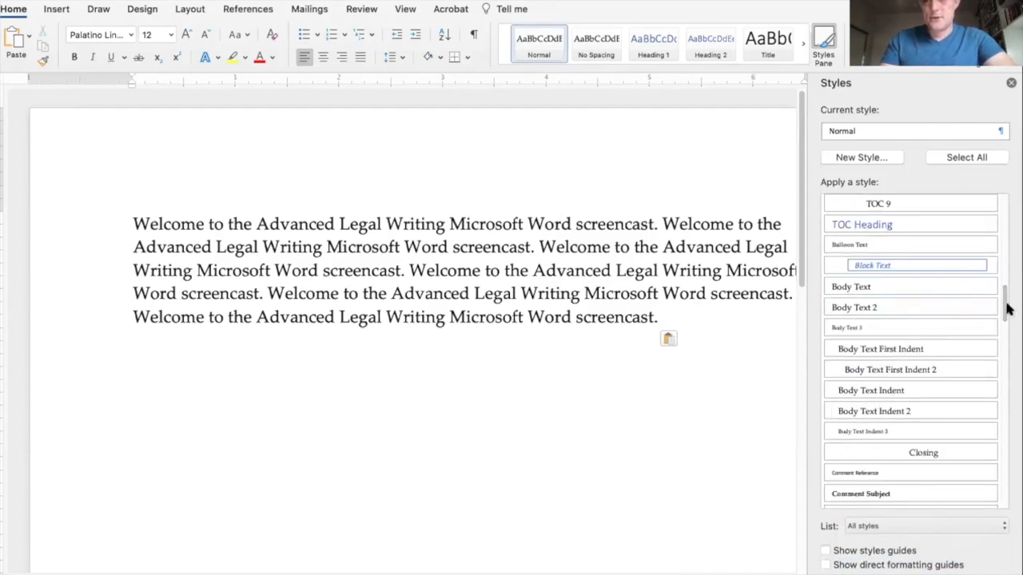
{"action": "mouse_move", "coordinate": [1004, 297]}
{"action": "left_mouse_down"}
{"action": "mouse_move", "coordinate": [1004, 491]}
{"action": "mouse_move", "coordinate": [1004, 216]}
{"action": "mouse_move", "coordinate": [1004, 305]}
{"action": "left_mouse_up"}
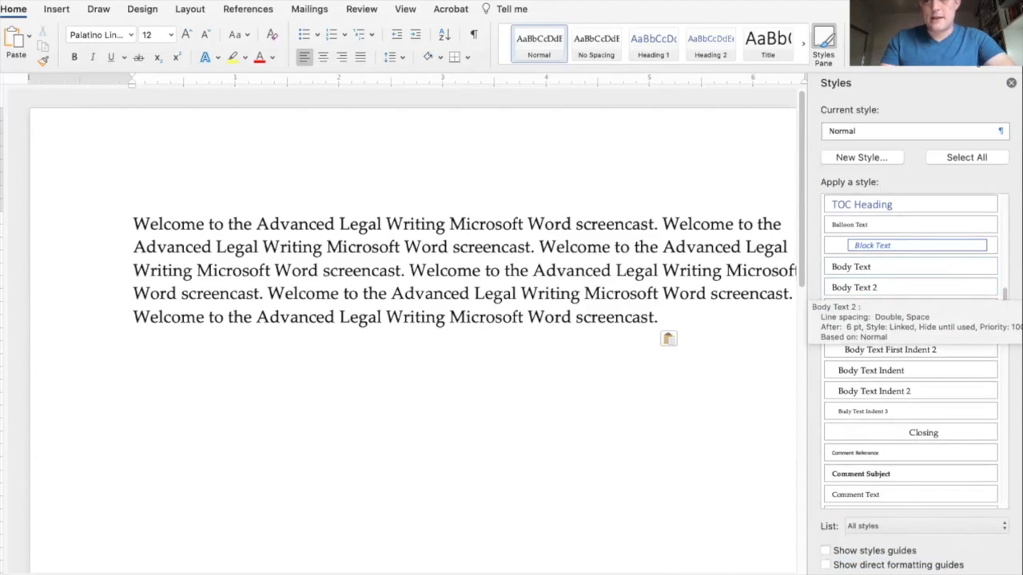
{"action": "left_click_drag", "start_coordinate": [1004, 292], "coordinate": [1008, 189]}
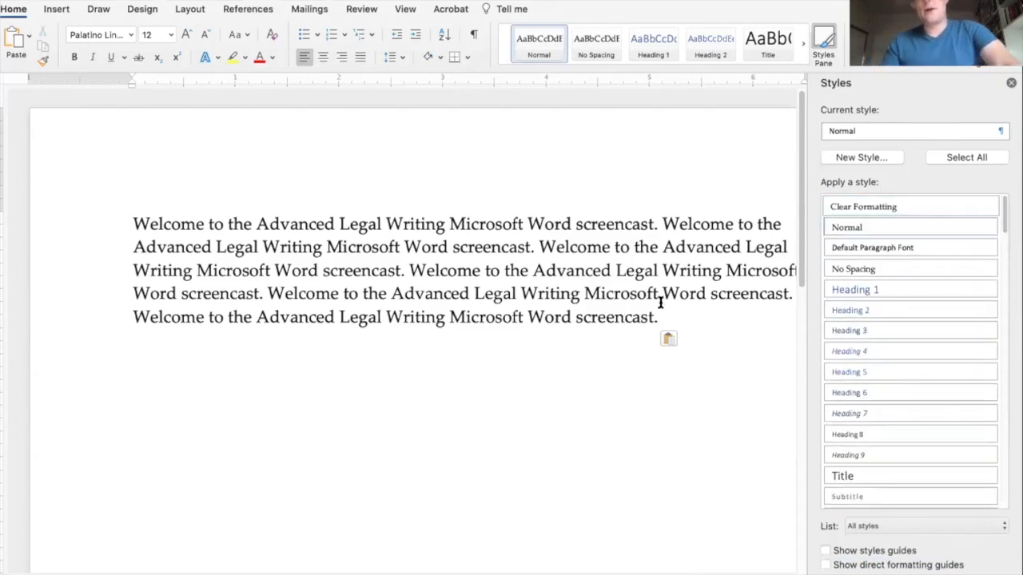
Start a new paragraph style named Body based on Normal, review the type and following-paragraph options, and include it in the template.
{"action": "left_click_drag", "start_coordinate": [617, 304], "coordinate": [607, 266]}
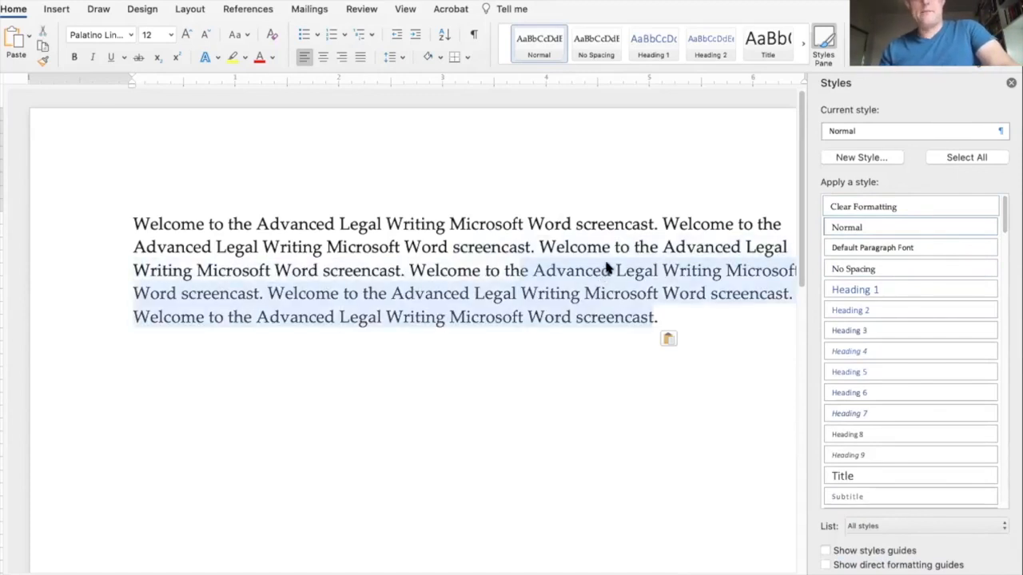
{"action": "left_click", "coordinate": [887, 155]}
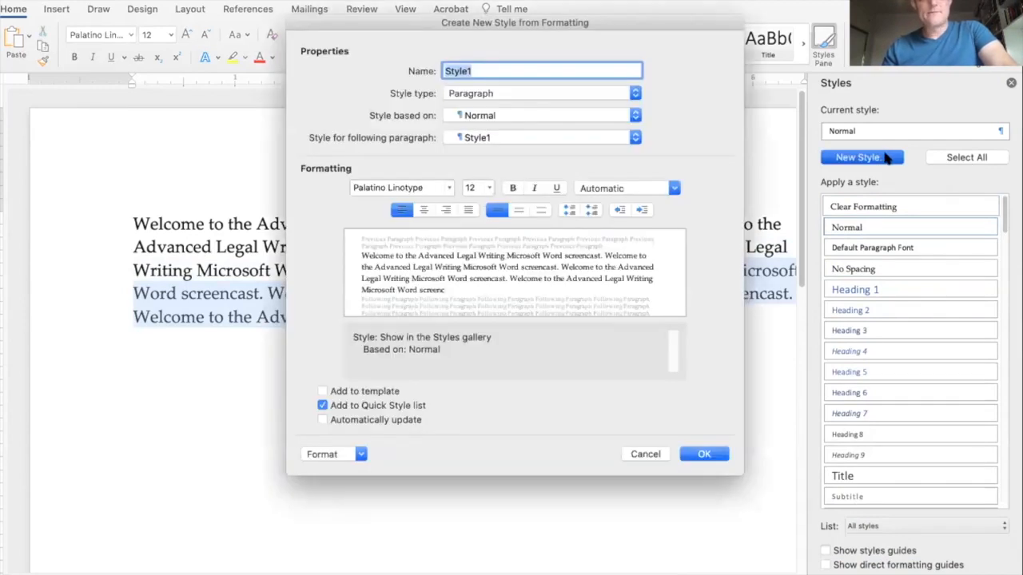
{"action": "type", "text": "Body"}
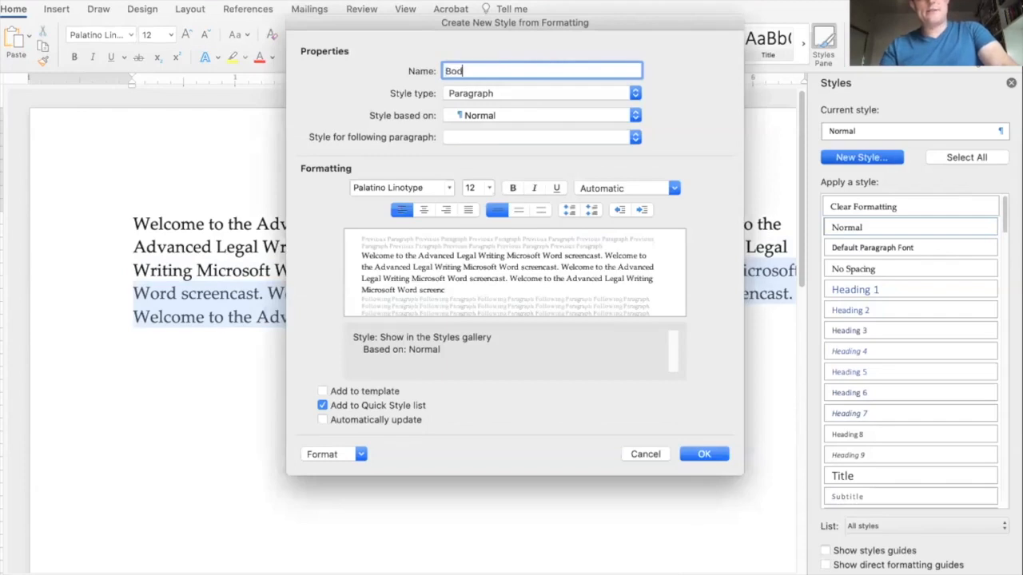
{"action": "left_click", "coordinate": [518, 93]}
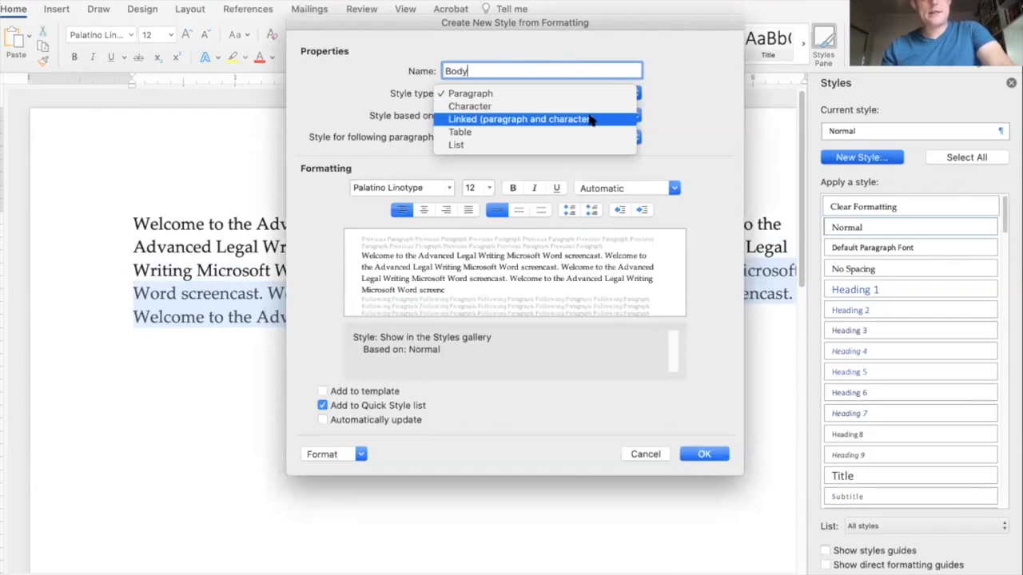
{"action": "left_click", "coordinate": [696, 60]}
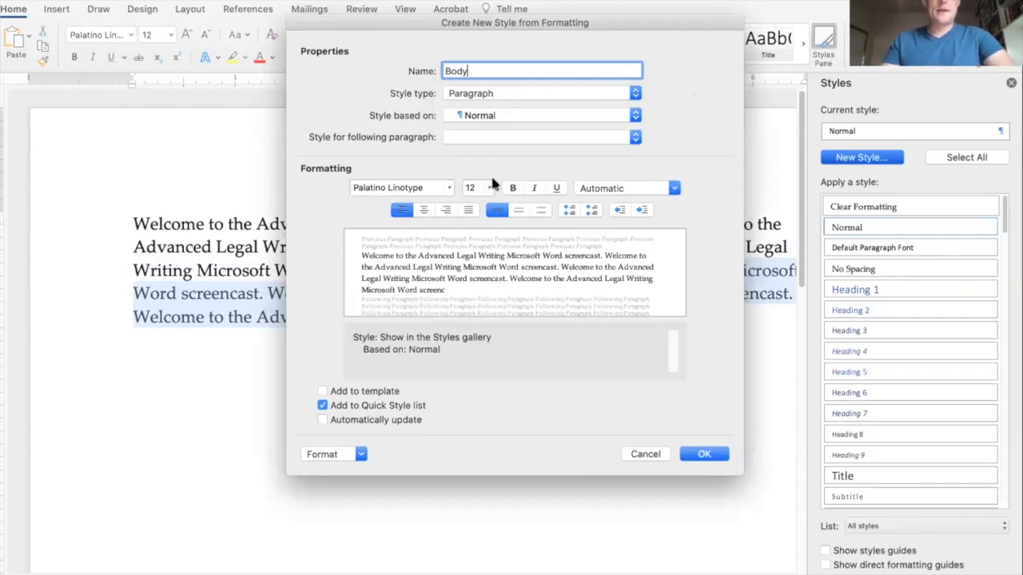
{"action": "left_click", "coordinate": [512, 137]}
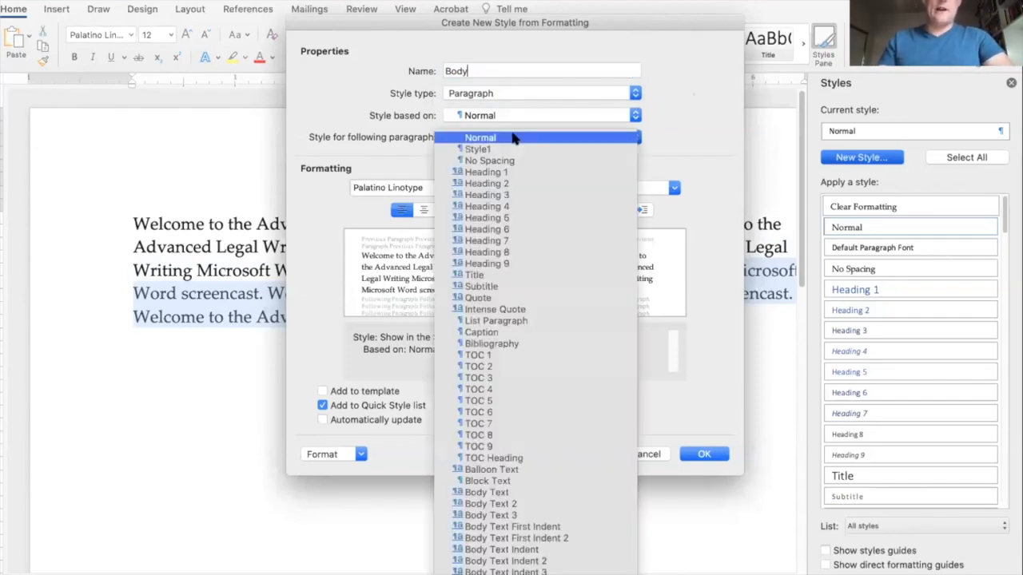
{"action": "left_click", "coordinate": [759, 120]}
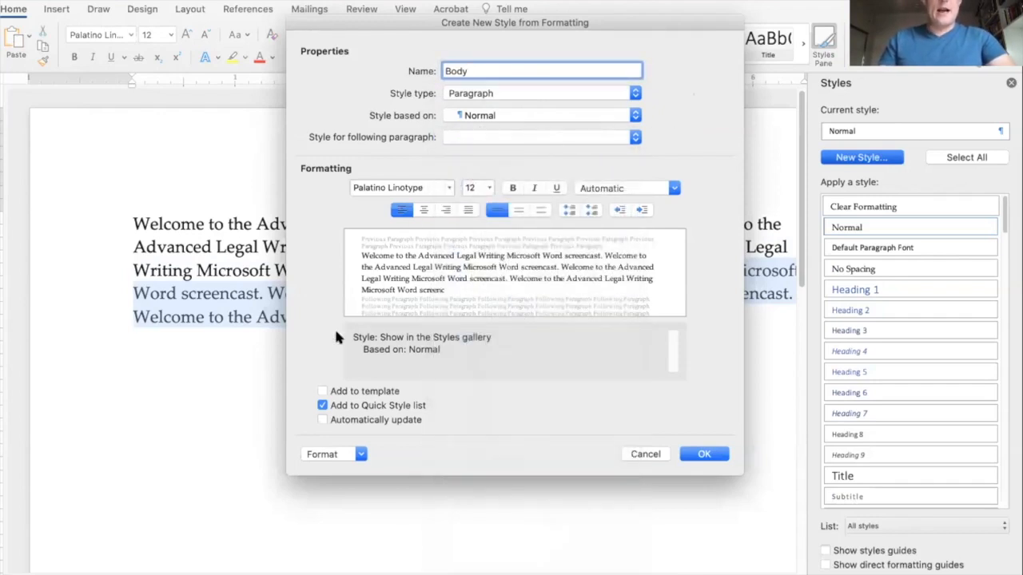
{"action": "left_click", "coordinate": [373, 391]}
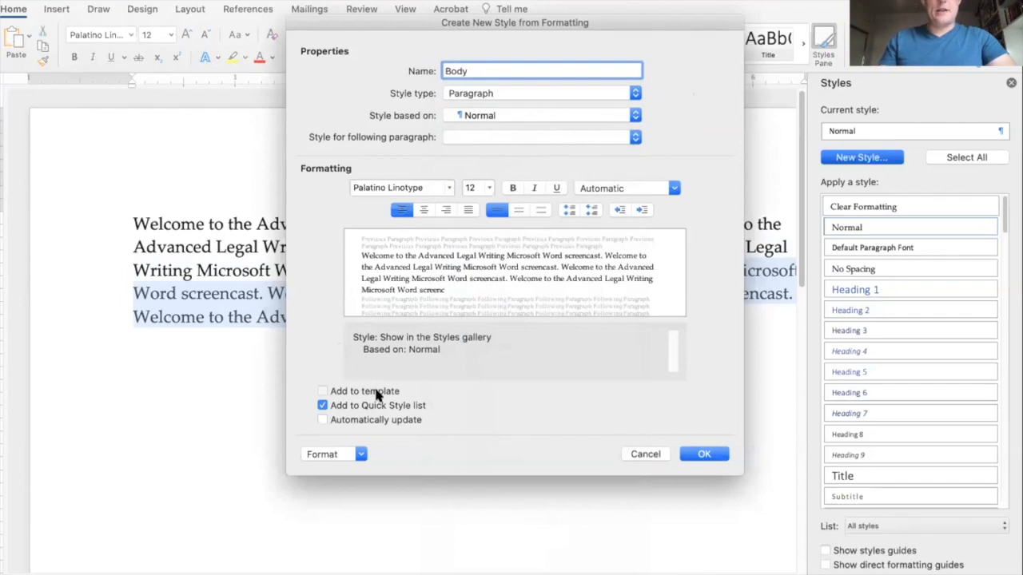
Set the Body style's line spacing to Multiple at 1.2 in its paragraph settings.
{"action": "left_click", "coordinate": [339, 453]}
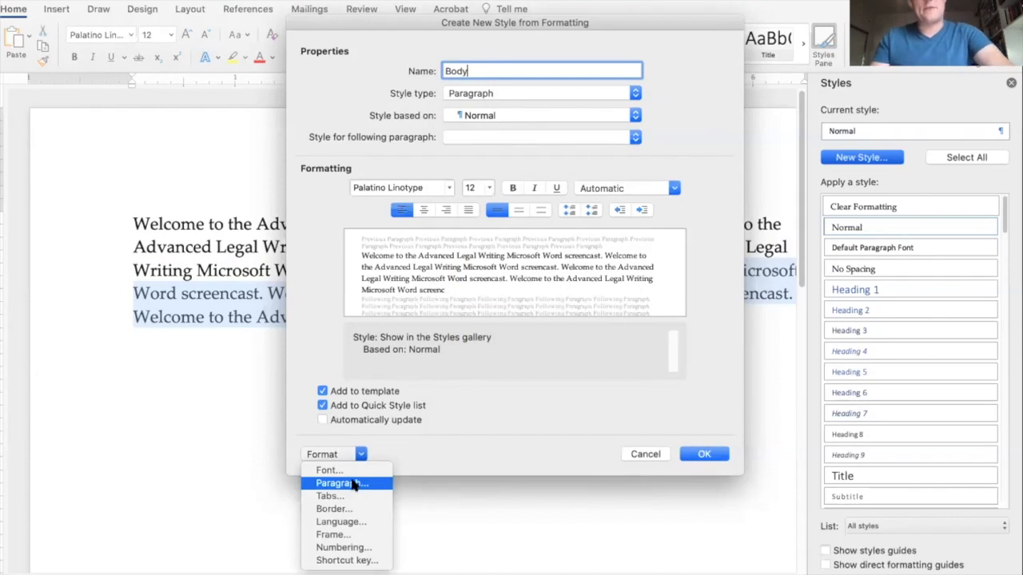
{"action": "left_click", "coordinate": [342, 484]}
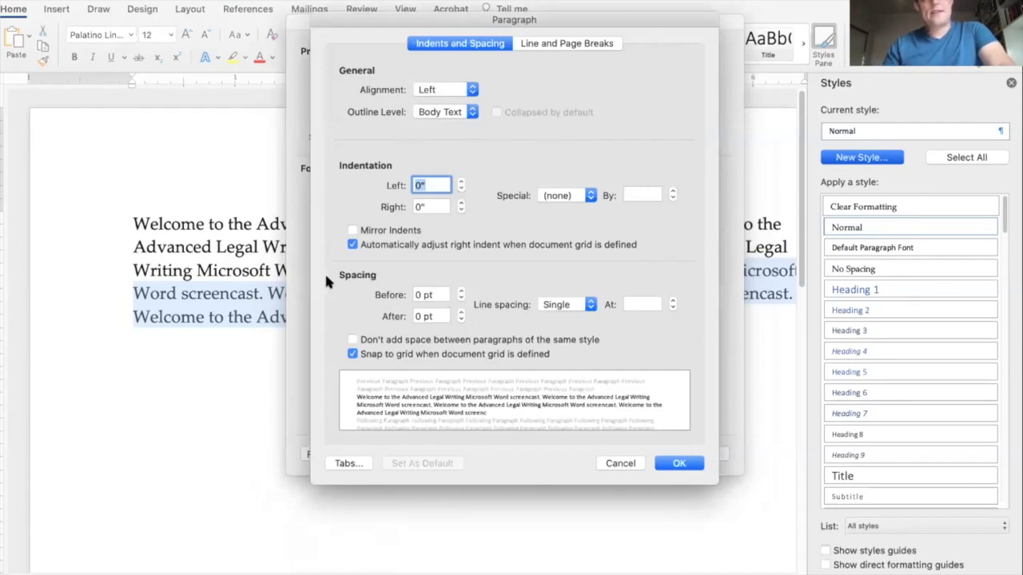
{"action": "left_click", "coordinate": [653, 303]}
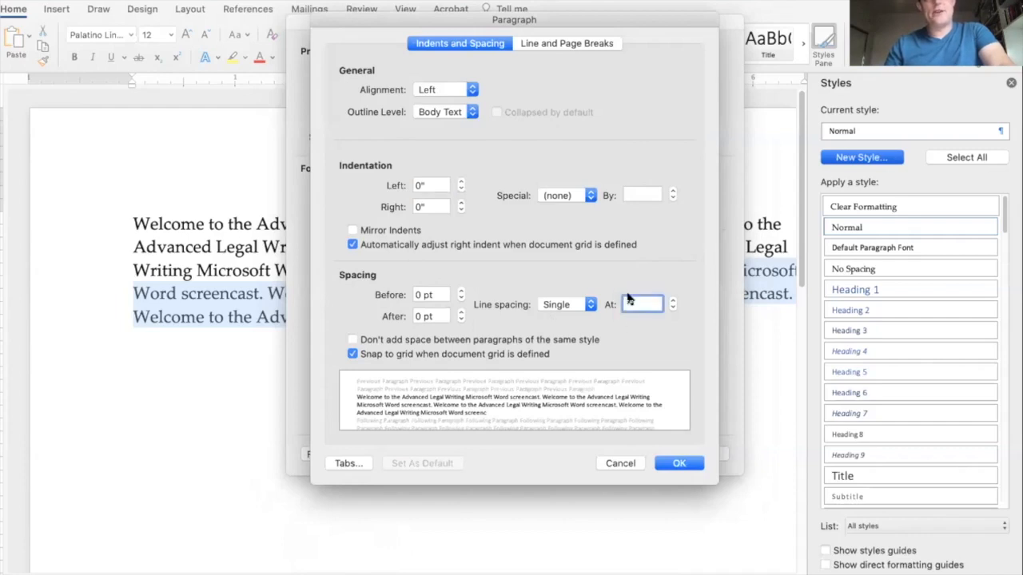
{"action": "left_click", "coordinate": [564, 304]}
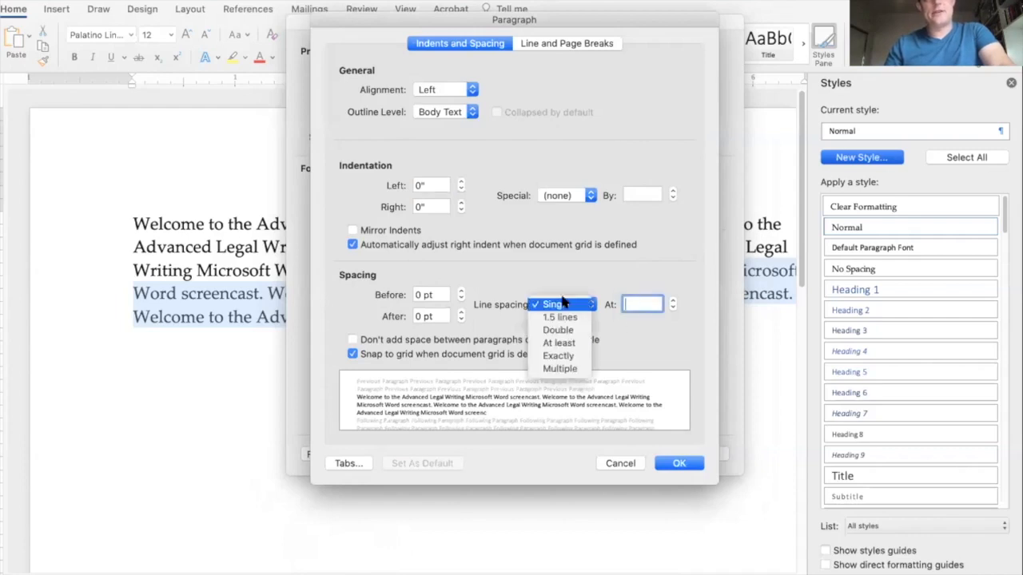
{"action": "left_click", "coordinate": [559, 368]}
{"action": "type", "text": "1.2"}
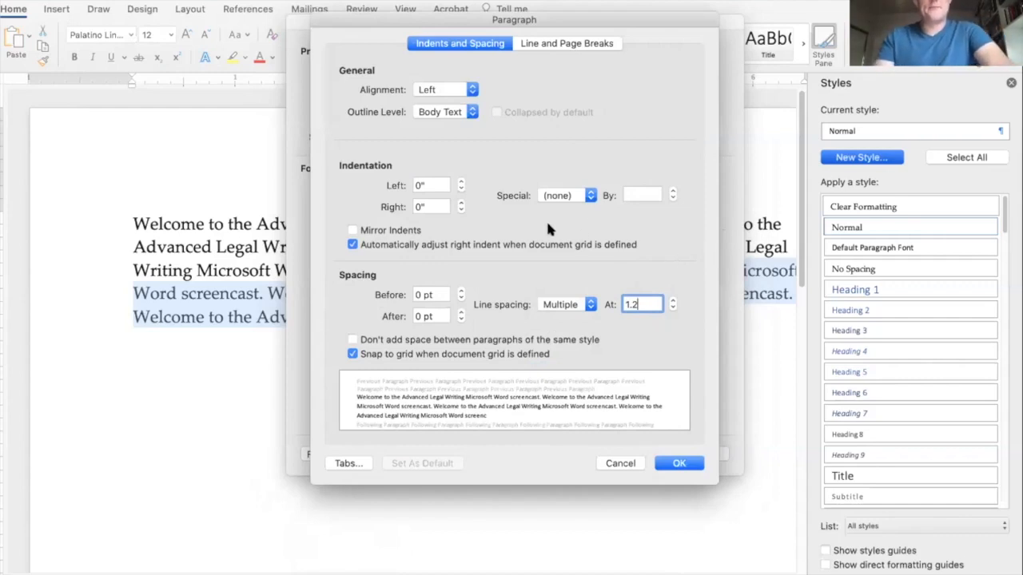
Set the Body style's spacing after paragraphs to 12 pt, check the line and page break options, and accept the paragraph settings.
{"action": "left_click", "coordinate": [417, 316]}
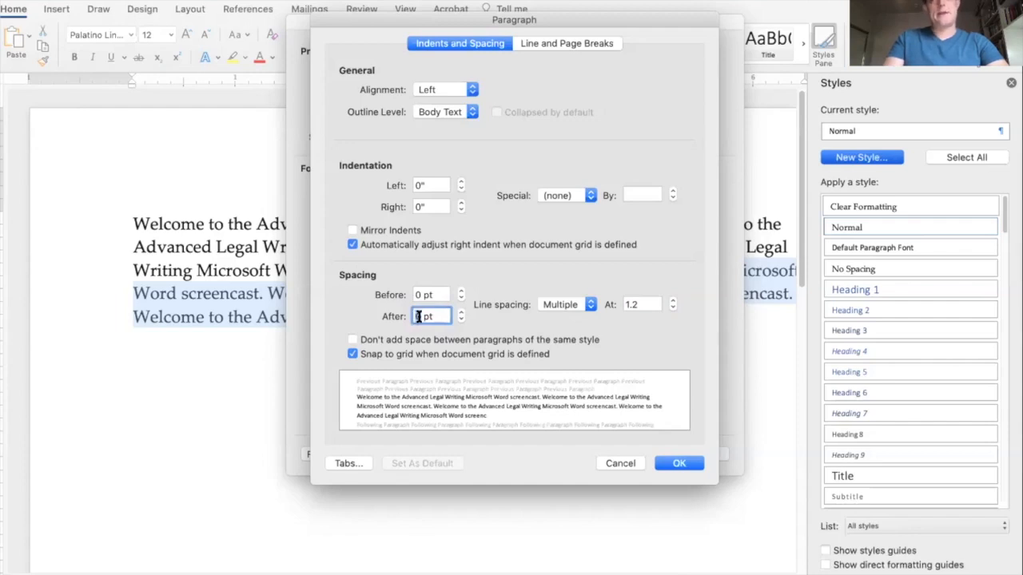
{"action": "type", "text": "12"}
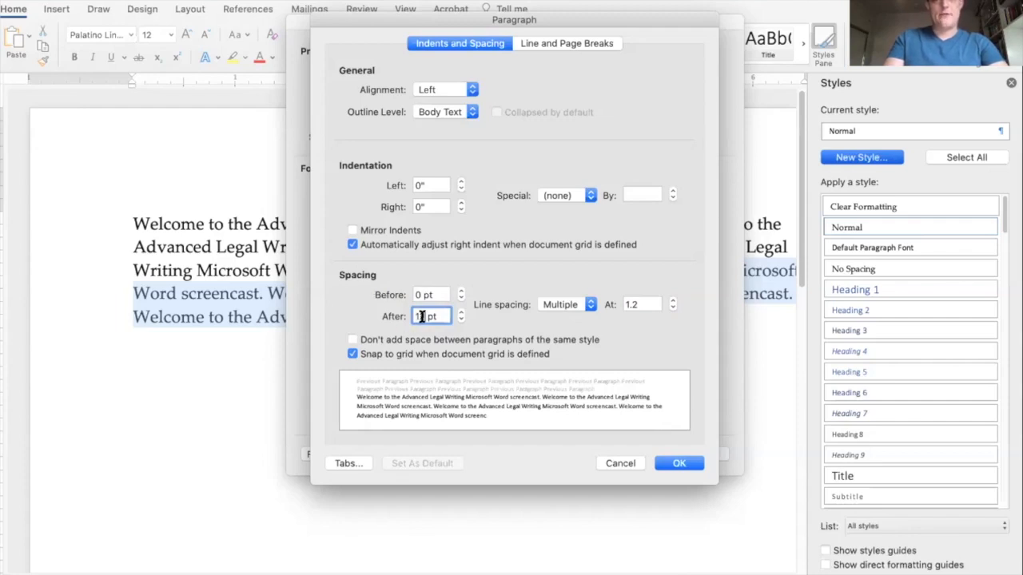
{"action": "double_click", "coordinate": [412, 317]}
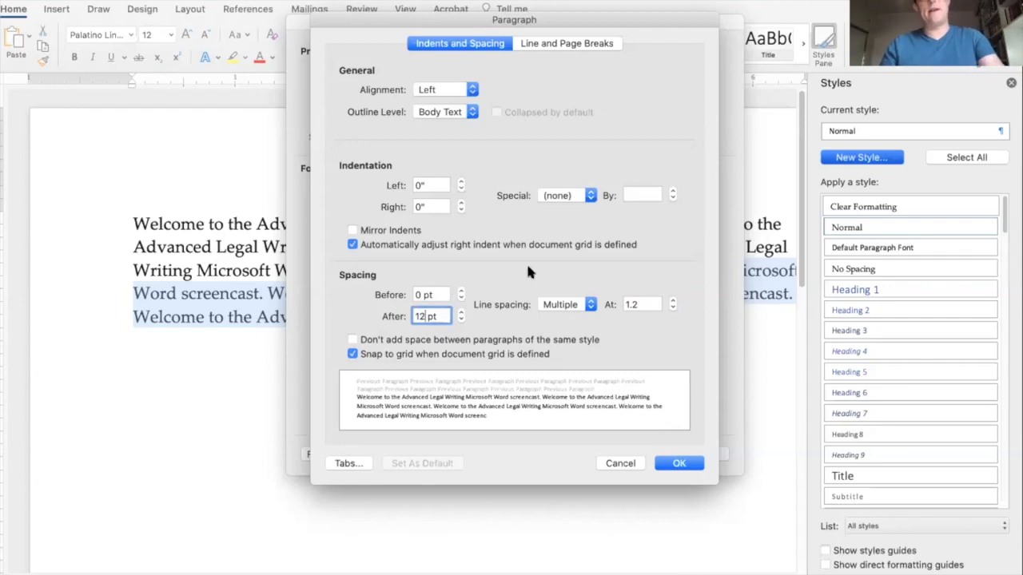
{"action": "left_click", "coordinate": [550, 45]}
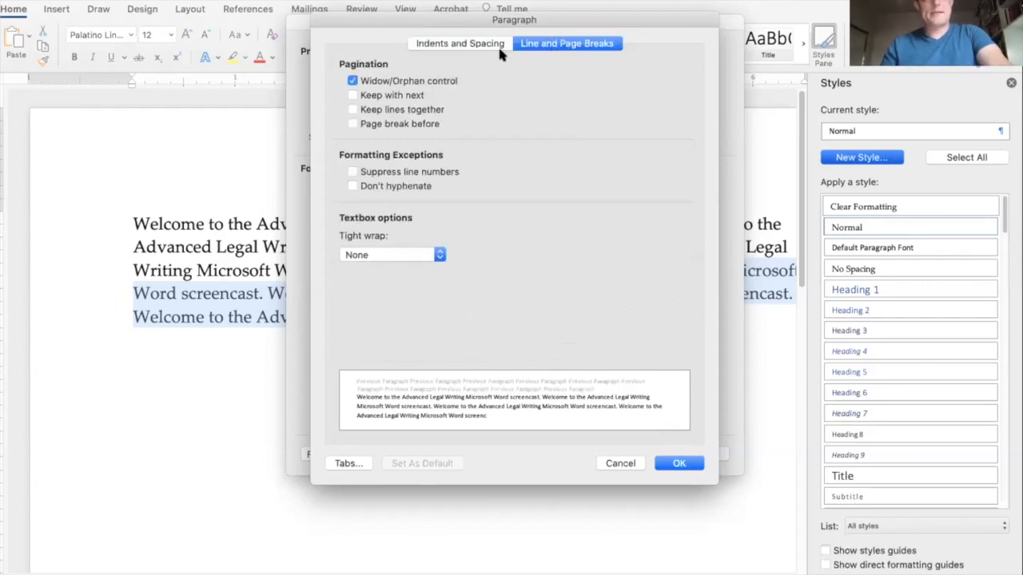
{"action": "left_click", "coordinate": [500, 46]}
{"action": "left_click", "coordinate": [681, 464]}
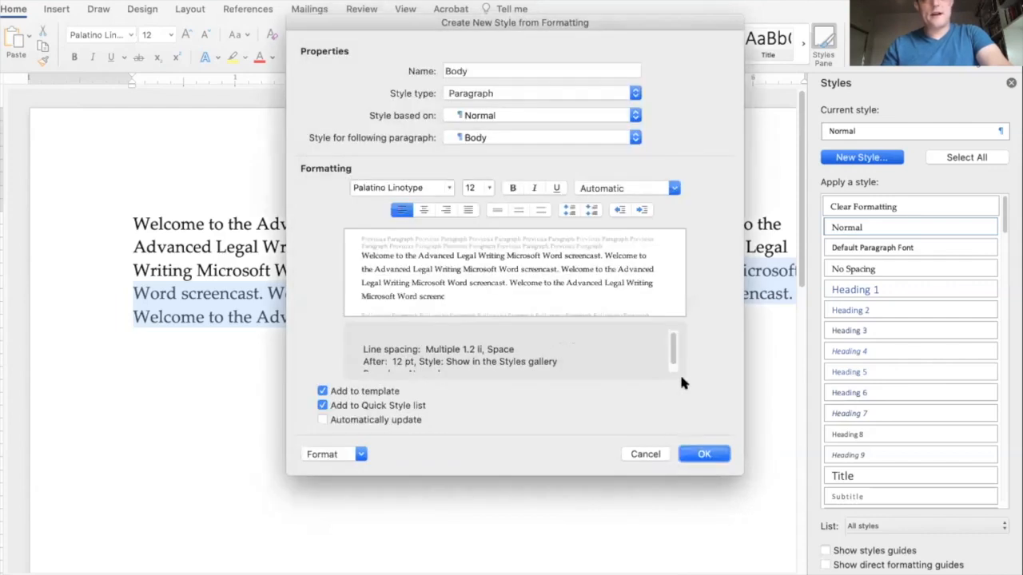
{"action": "left_click", "coordinate": [343, 455]}
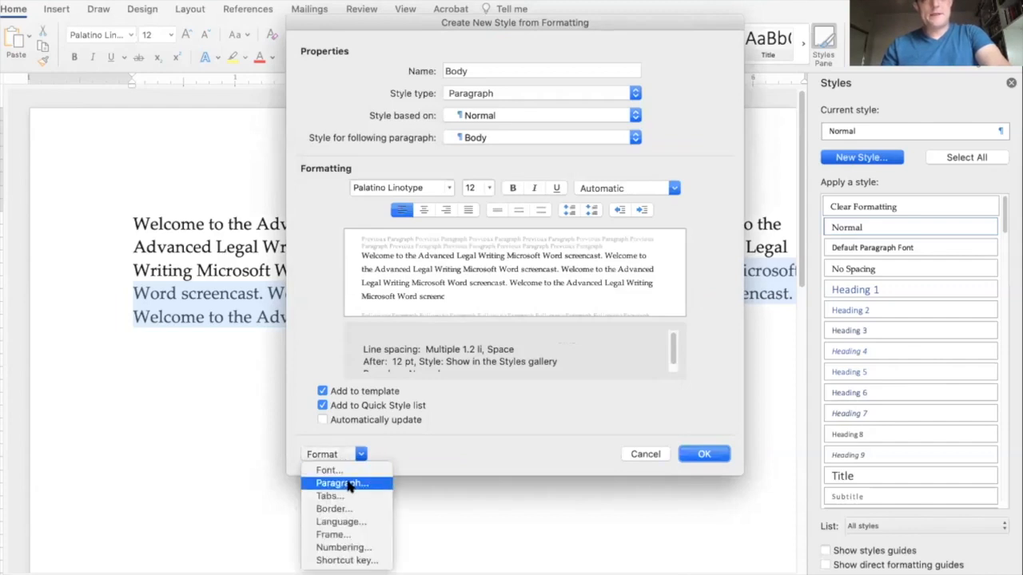
{"action": "left_click", "coordinate": [349, 484]}
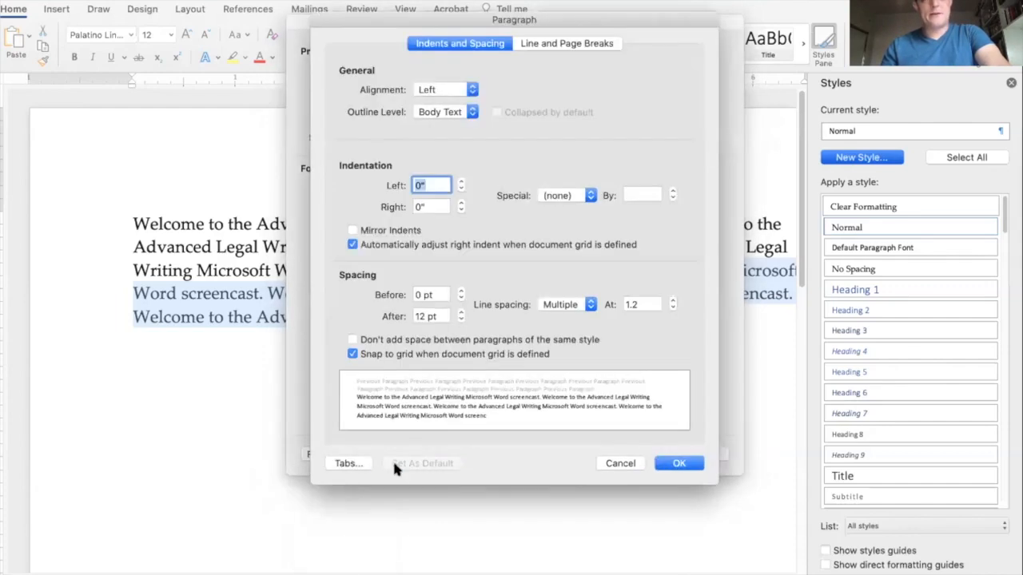
{"action": "left_click", "coordinate": [622, 463]}
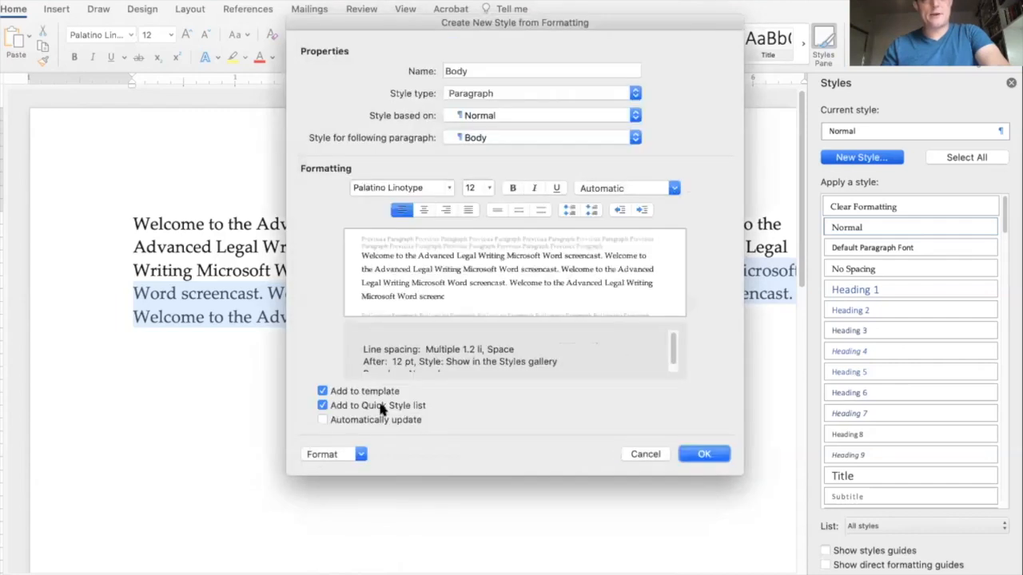
Enable kerning for fonts at 8 points and above in the Body style's advanced font settings, and create the style.
{"action": "left_click", "coordinate": [359, 454]}
{"action": "left_click", "coordinate": [350, 436]}
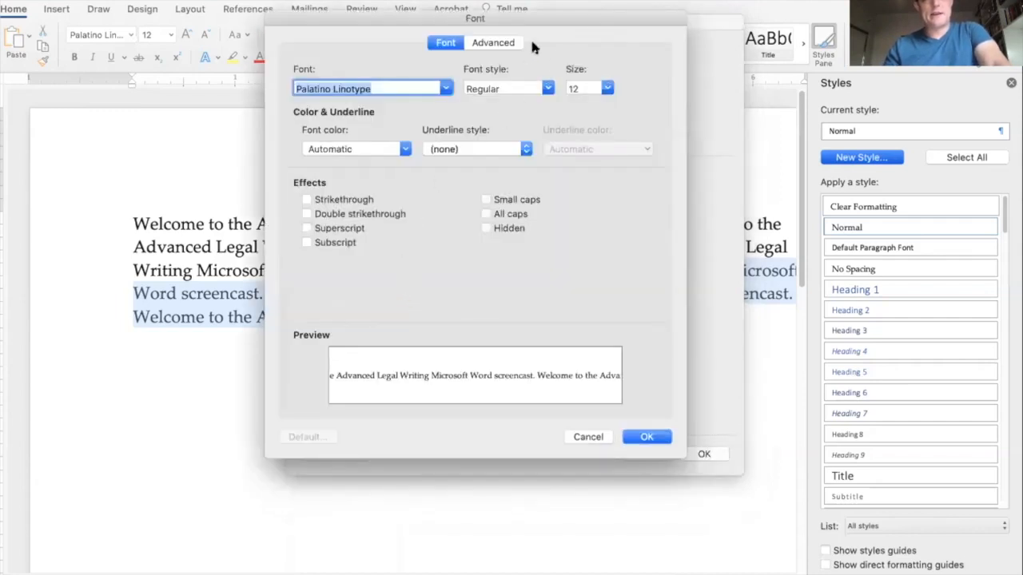
{"action": "left_click", "coordinate": [502, 43]}
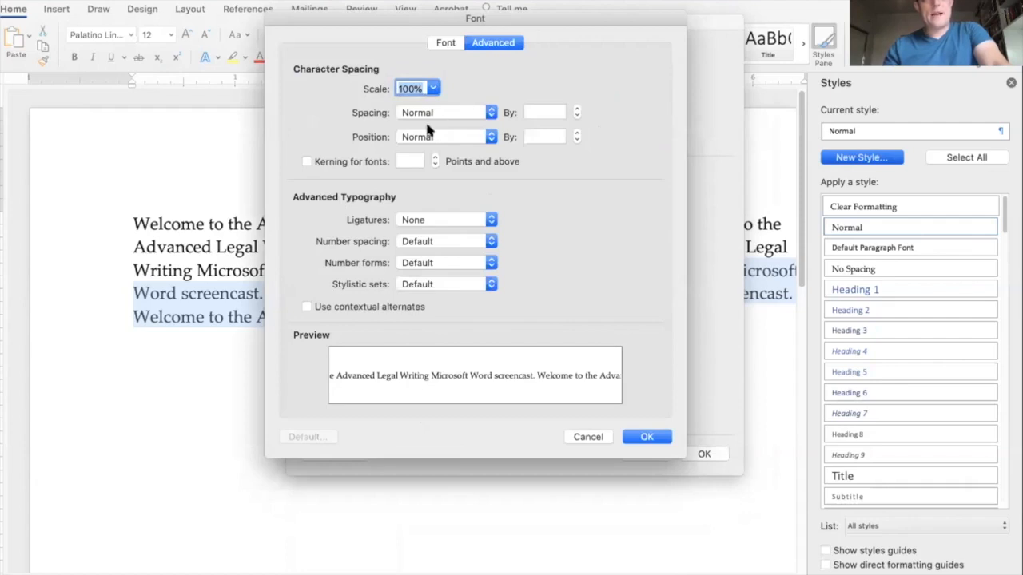
{"action": "left_click_drag", "start_coordinate": [550, 16], "coordinate": [569, 62]}
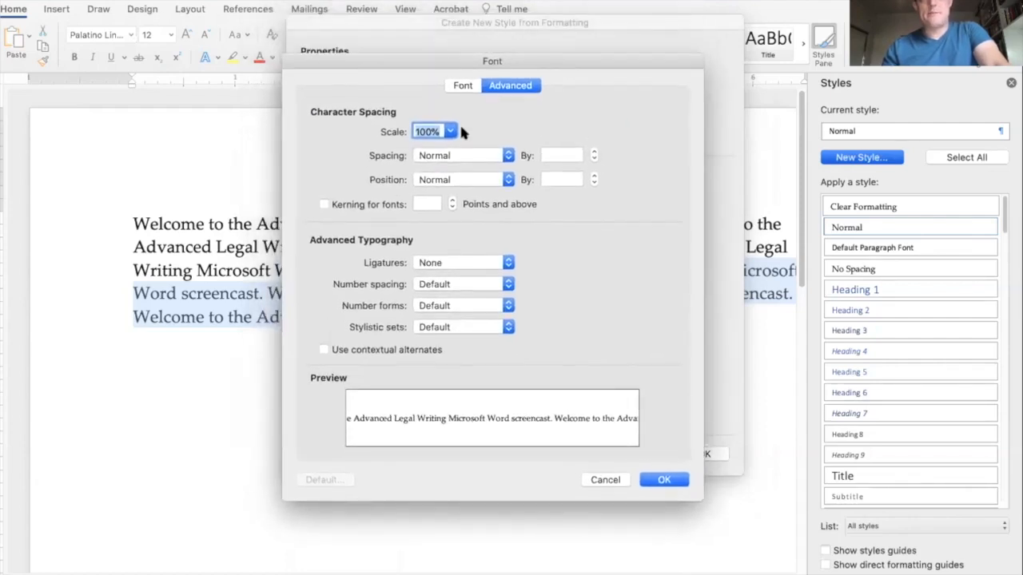
{"action": "left_click", "coordinate": [360, 205]}
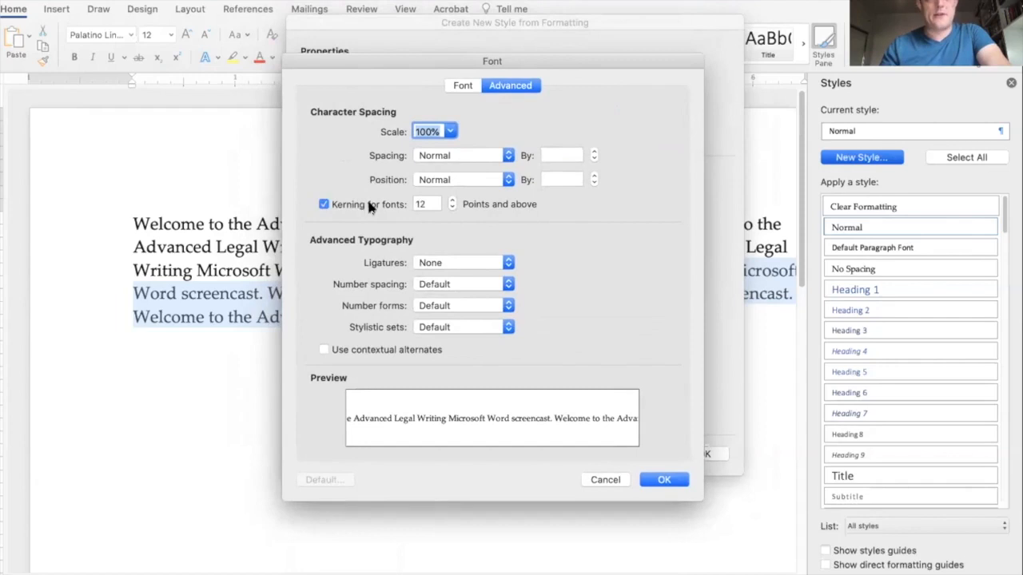
{"action": "double_click", "coordinate": [430, 205]}
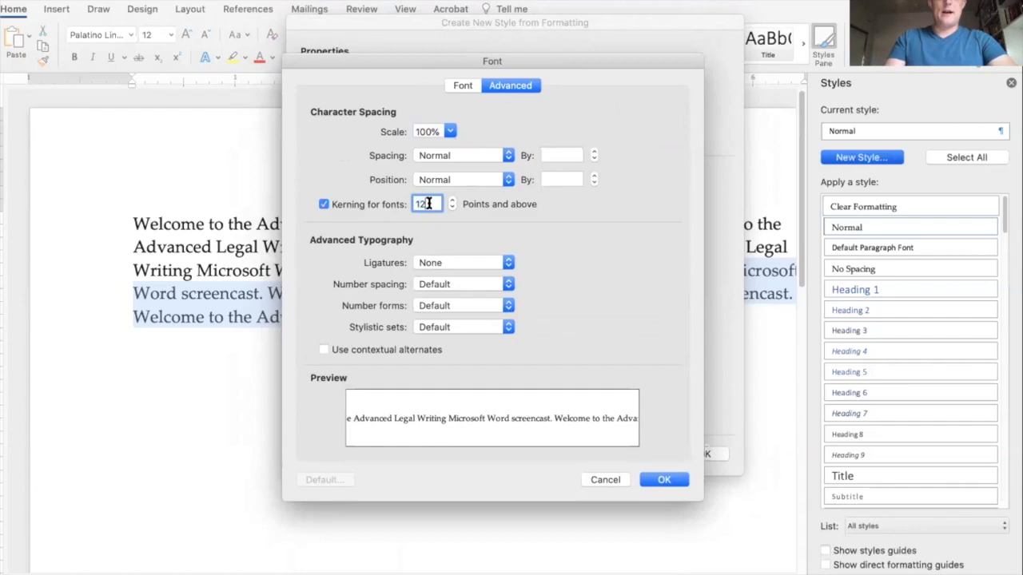
{"action": "type", "text": "8"}
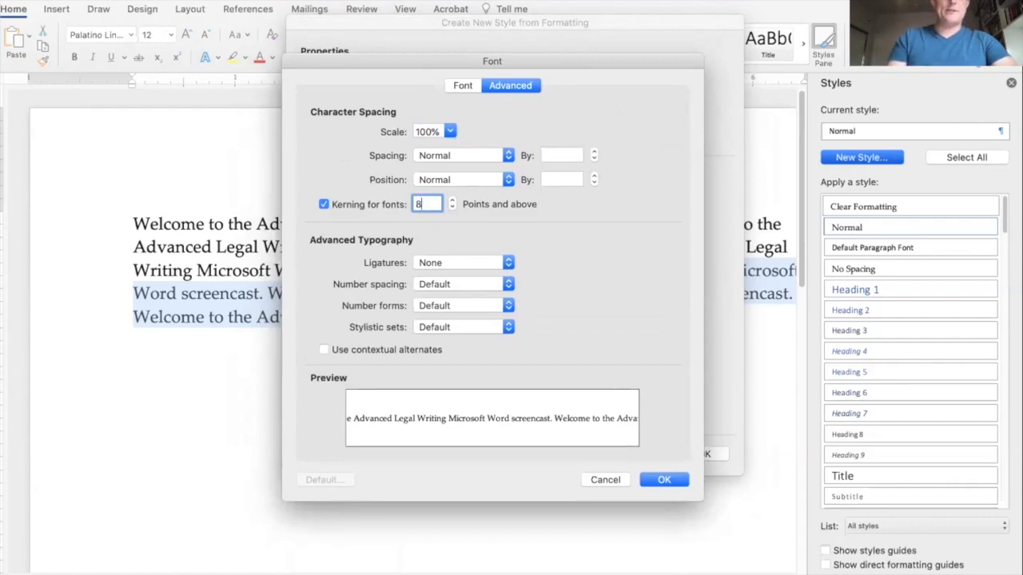
{"action": "left_click", "coordinate": [676, 483]}
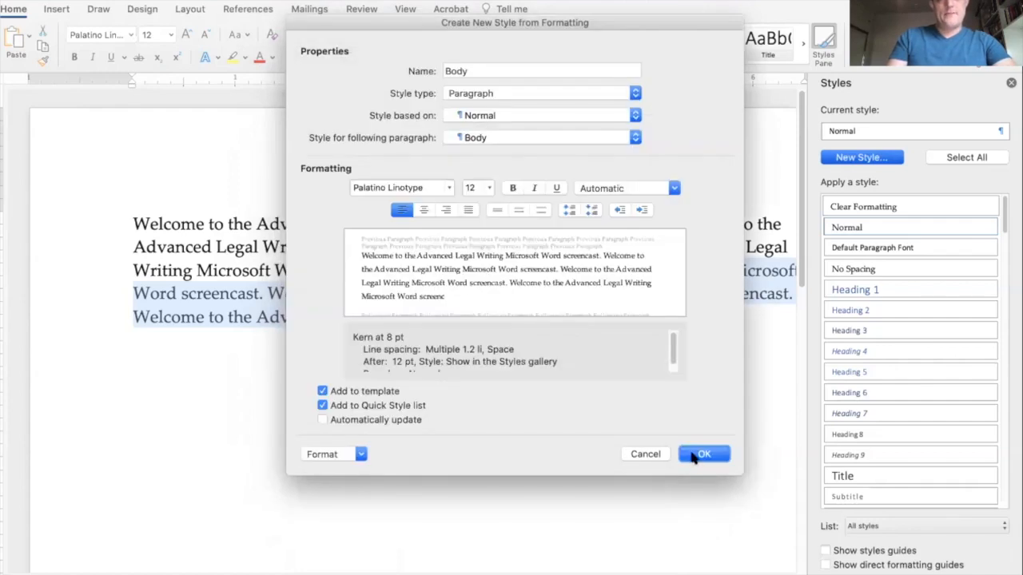
{"action": "left_click", "coordinate": [701, 454]}
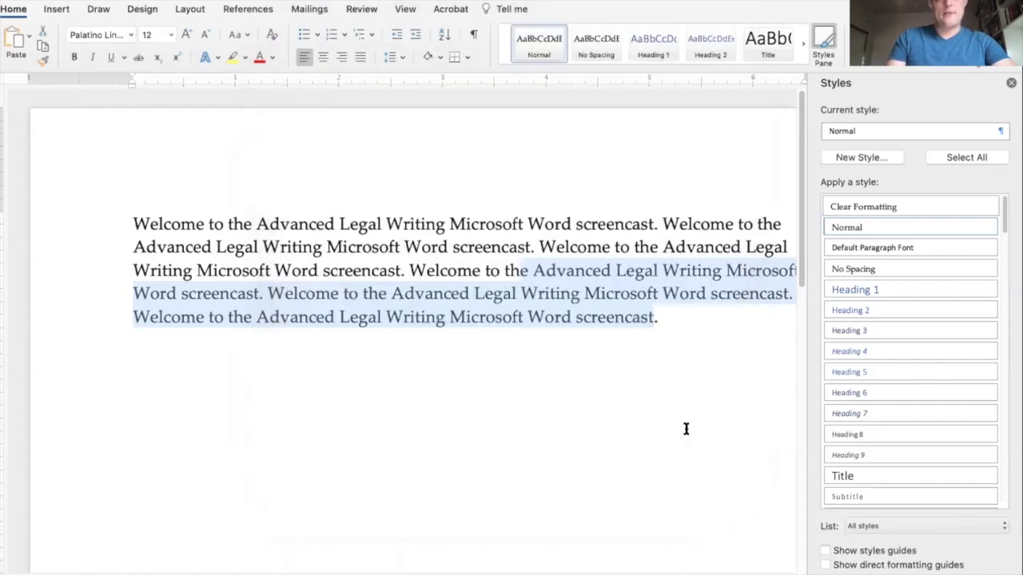
Apply the Body style to the whole welcome paragraph.
{"action": "left_click", "coordinate": [625, 270]}
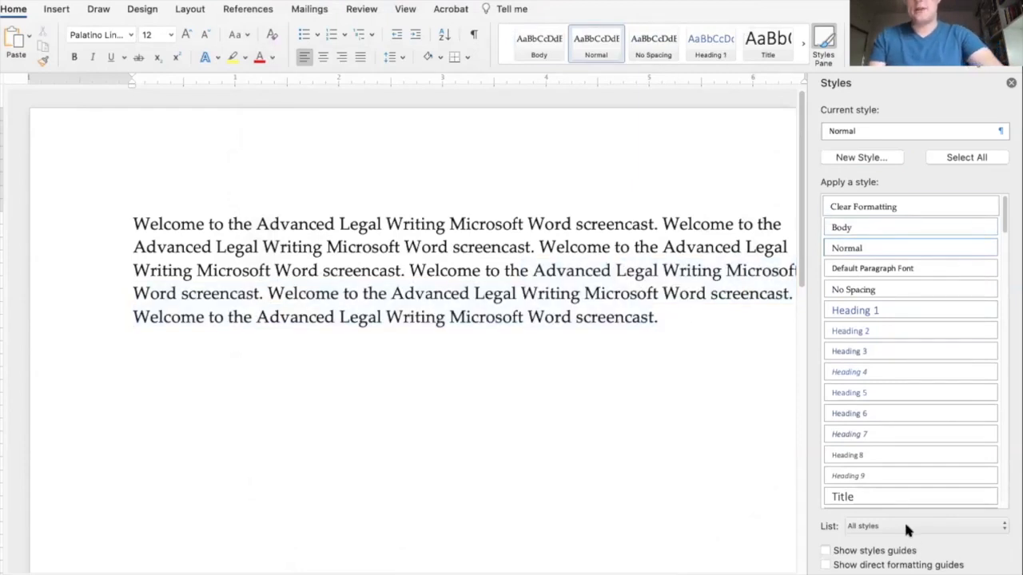
{"action": "left_click", "coordinate": [670, 324]}
{"action": "left_click_drag", "start_coordinate": [671, 324], "coordinate": [121, 208]}
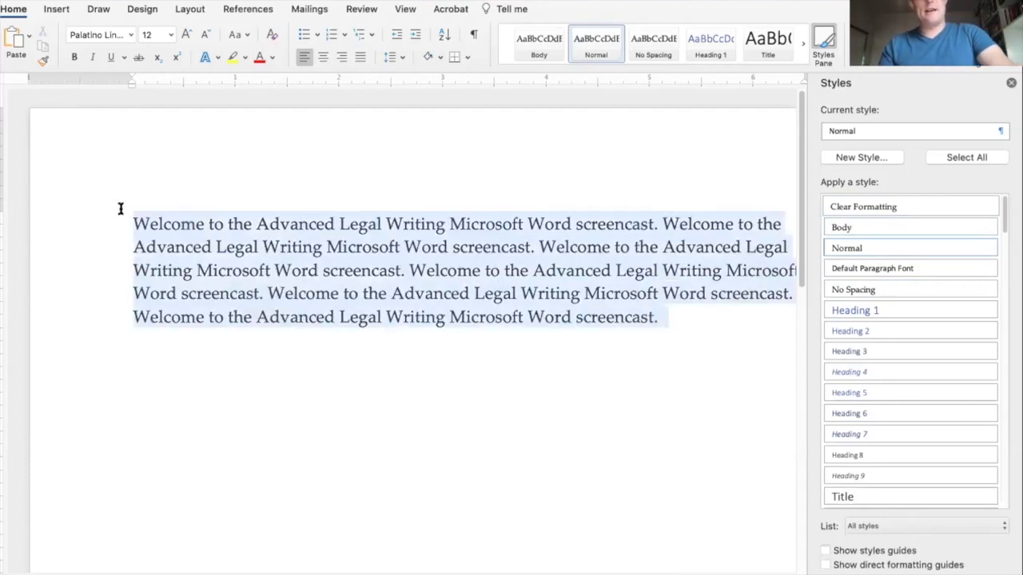
{"action": "left_click", "coordinate": [860, 225]}
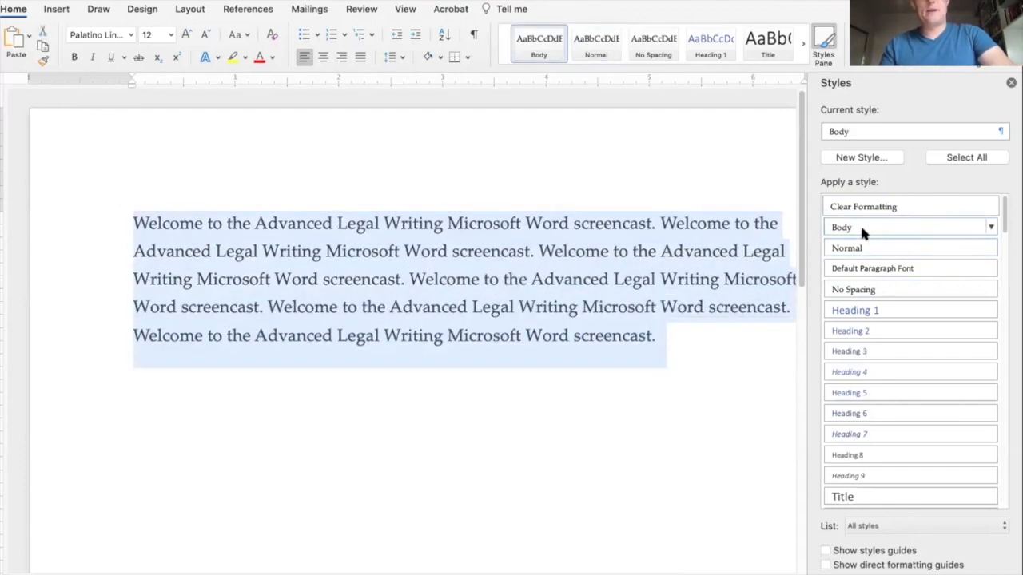
Add a second paragraph after the first and fill it with eight pasted copies of the welcome sentence.
{"action": "left_click", "coordinate": [709, 340]}
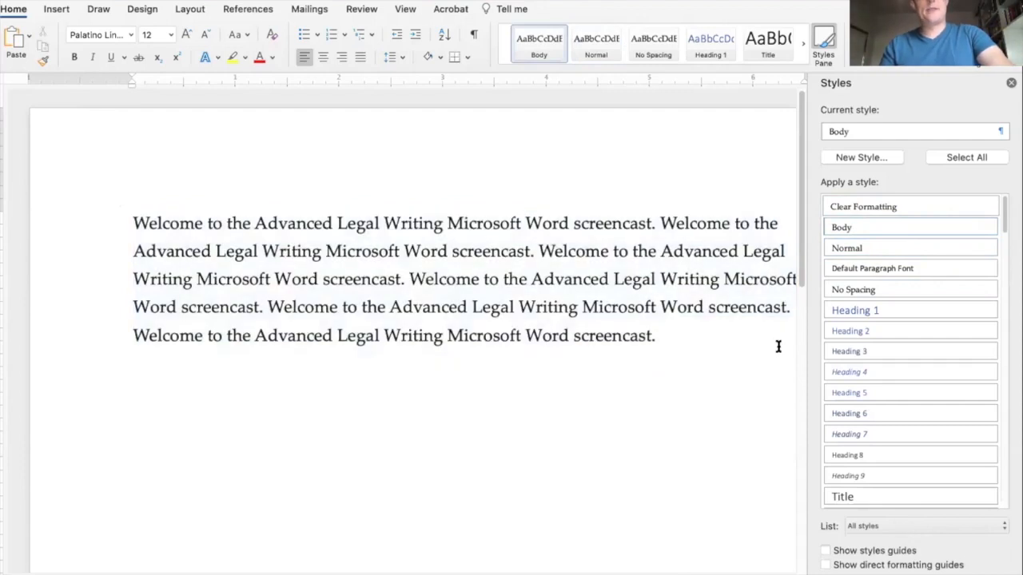
{"action": "key", "text": "Return"}
{"action": "key", "text": "super+v"}
{"action": "key", "text": "super+v"}
{"action": "key", "text": "super+v"}
{"action": "key", "text": "super+v"}
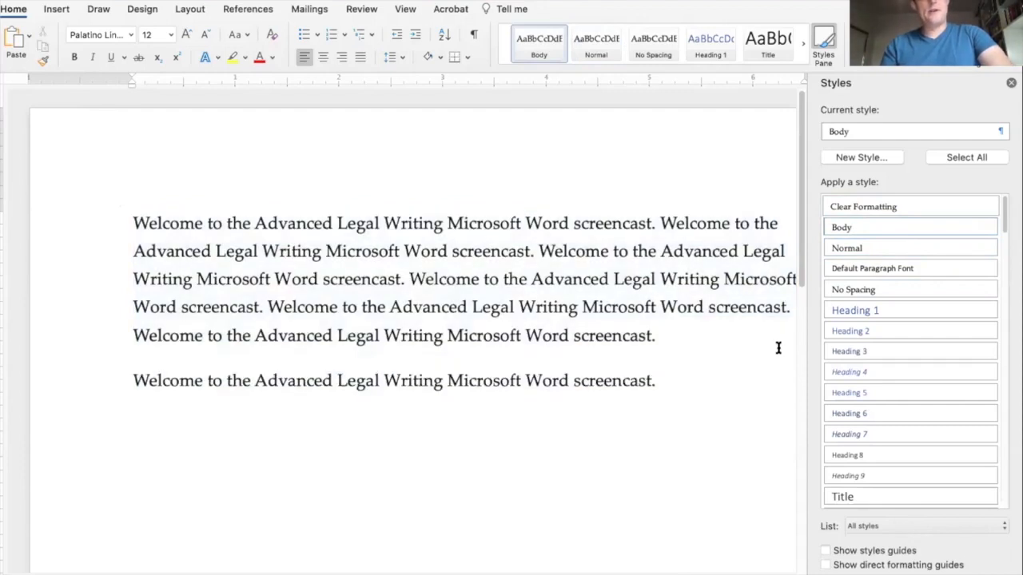
{"action": "key", "text": "super+v"}
{"action": "key", "text": "super+v"}
{"action": "key", "text": "super+v"}
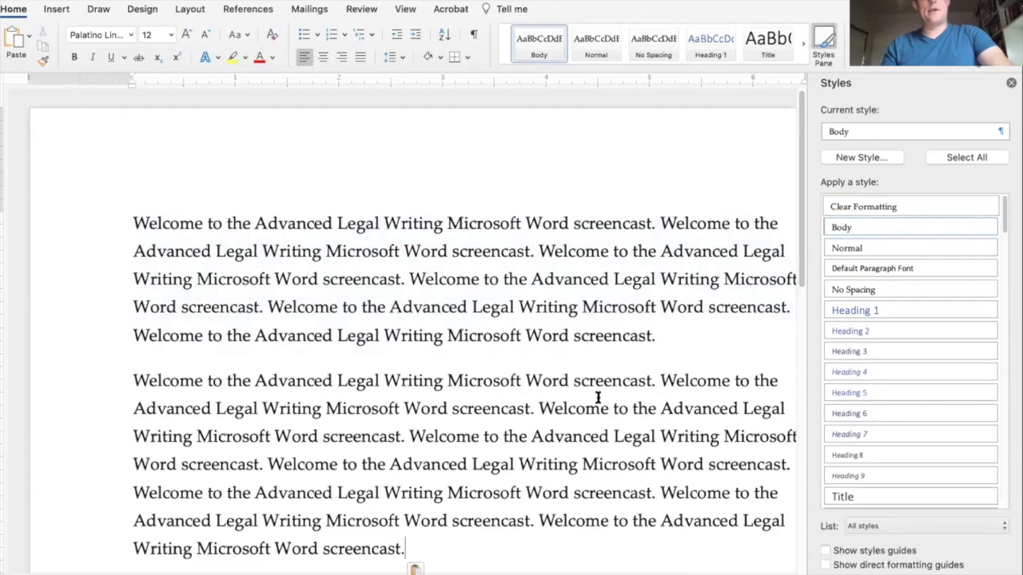
Add a third paragraph containing four copies of "Welcome to the Advanced Legal Writing Microsoft Word screencast.".
{"action": "key", "text": "Return"}
{"action": "type", "text": "Welcome to the Advanced Legal Writing Microsoft Word screencast."}
{"action": "key", "text": "super+v"}
{"action": "key", "text": "super+v"}
{"action": "key", "text": "super+v"}
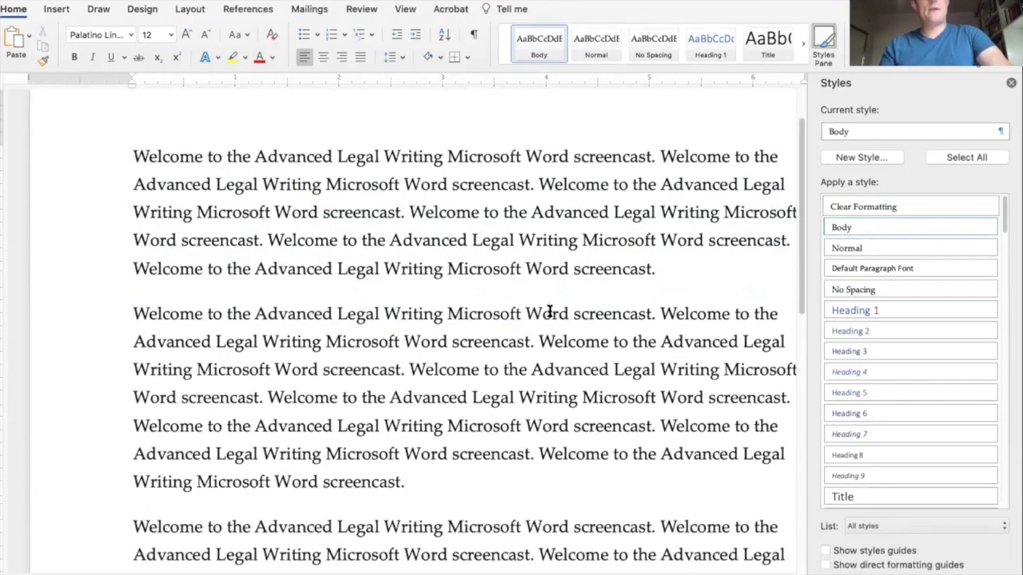
{"action": "scroll", "coordinate": [411, 329], "scroll_direction": "down", "scroll_amount": 5}
{"action": "scroll", "coordinate": [411, 329], "scroll_direction": "up", "scroll_amount": 3}
{"action": "scroll", "coordinate": [401, 329], "scroll_direction": "down", "scroll_amount": 2}
Modify the Body style's paragraph format so the spacing after paragraphs is 18 pt, and accept the style changes.
{"action": "left_click", "coordinate": [509, 183]}
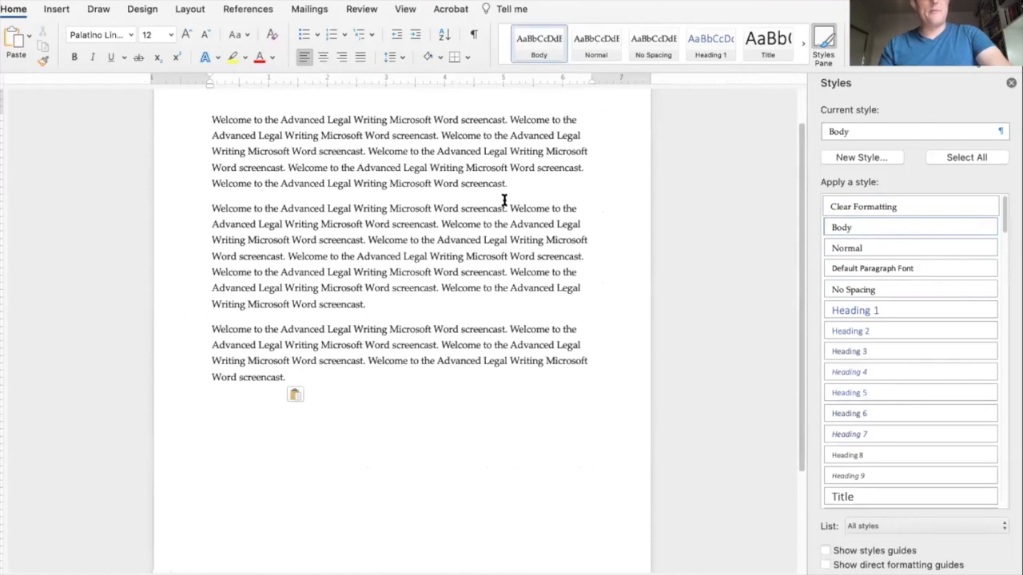
{"action": "left_click", "coordinate": [379, 319]}
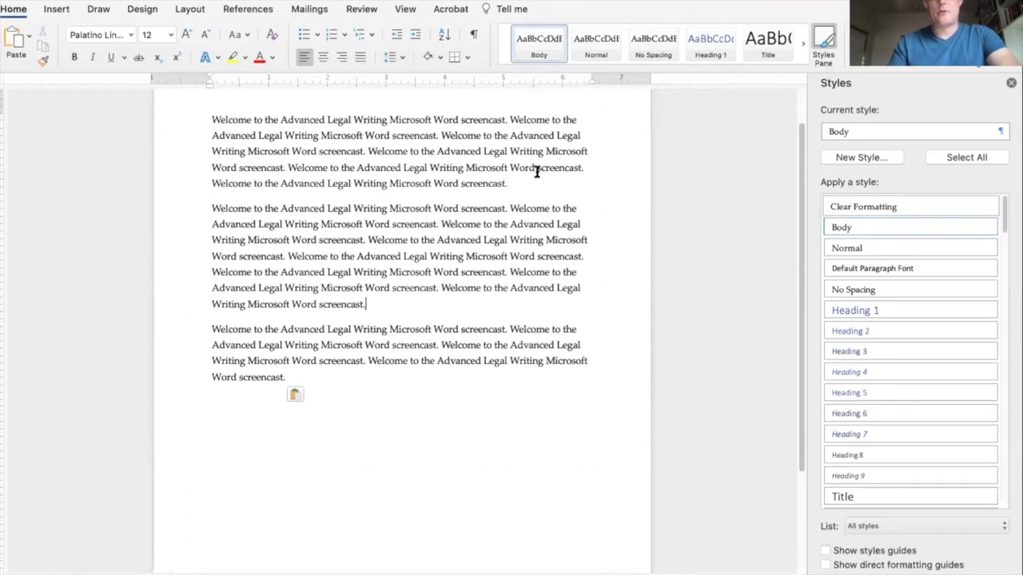
{"action": "left_click", "coordinate": [989, 229]}
{"action": "left_click", "coordinate": [988, 229]}
{"action": "left_click", "coordinate": [988, 229]}
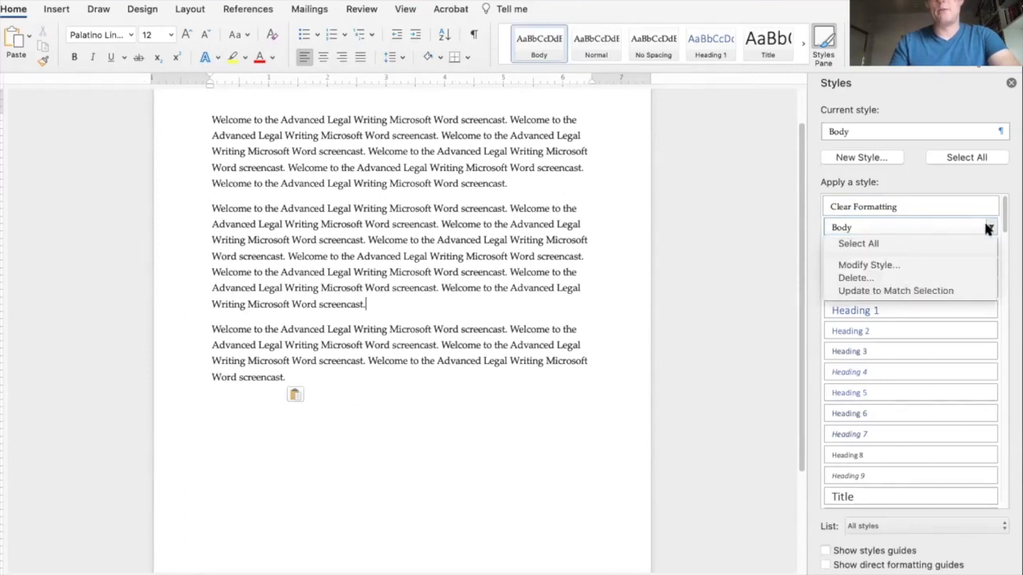
{"action": "left_click", "coordinate": [964, 267]}
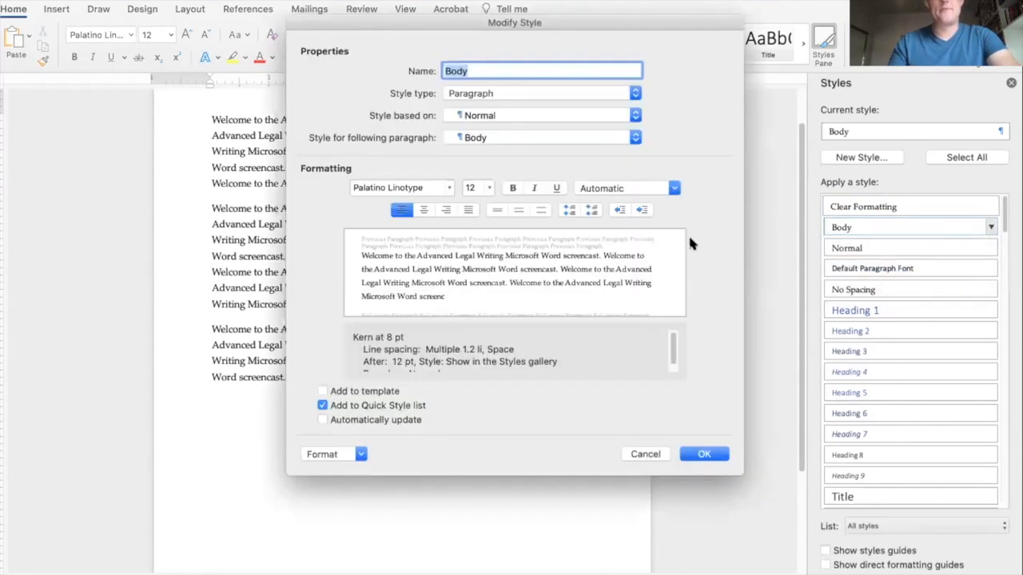
{"action": "left_click", "coordinate": [360, 453]}
{"action": "left_click", "coordinate": [354, 483]}
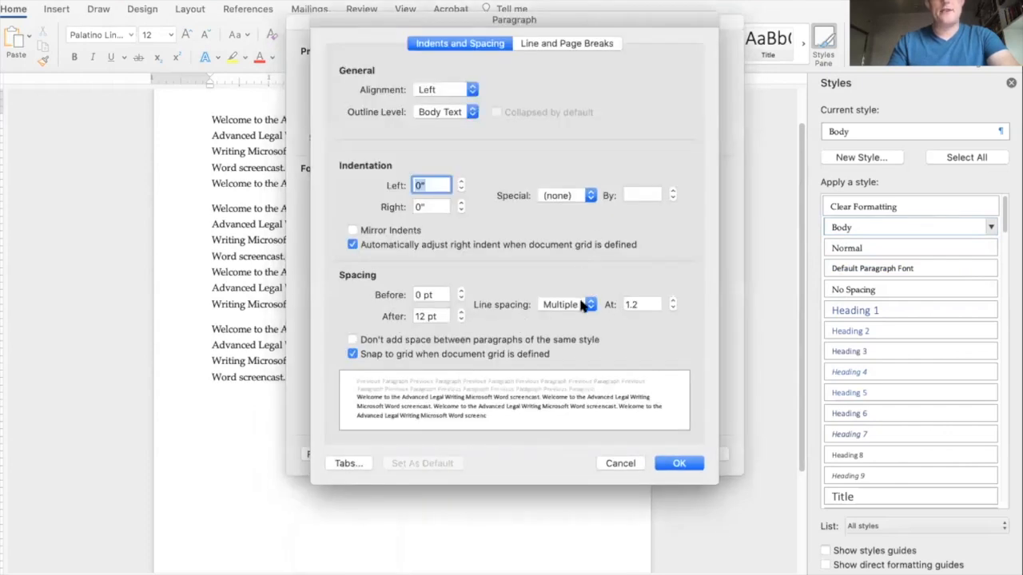
{"action": "left_click", "coordinate": [425, 317]}
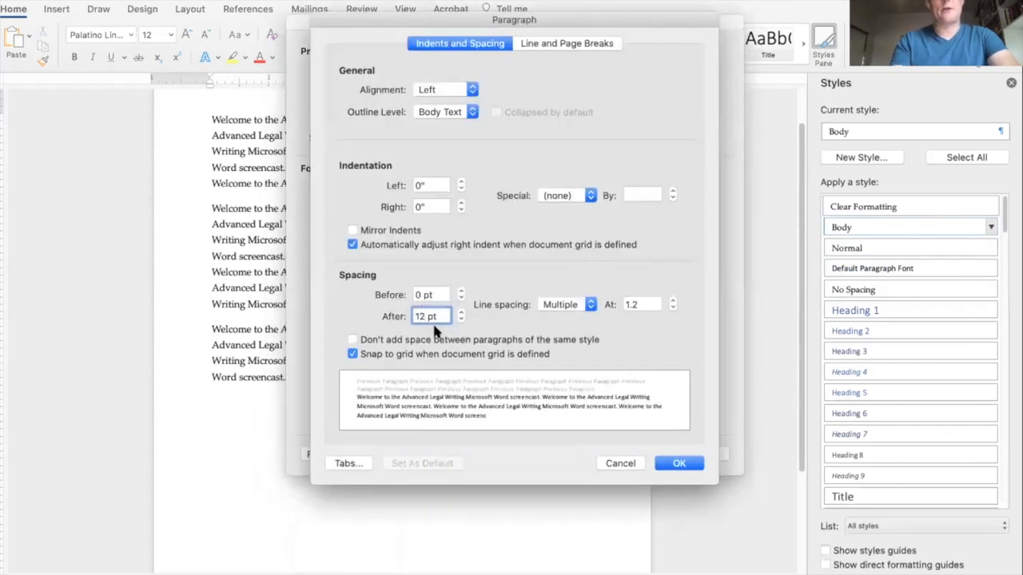
{"action": "left_click", "coordinate": [461, 313]}
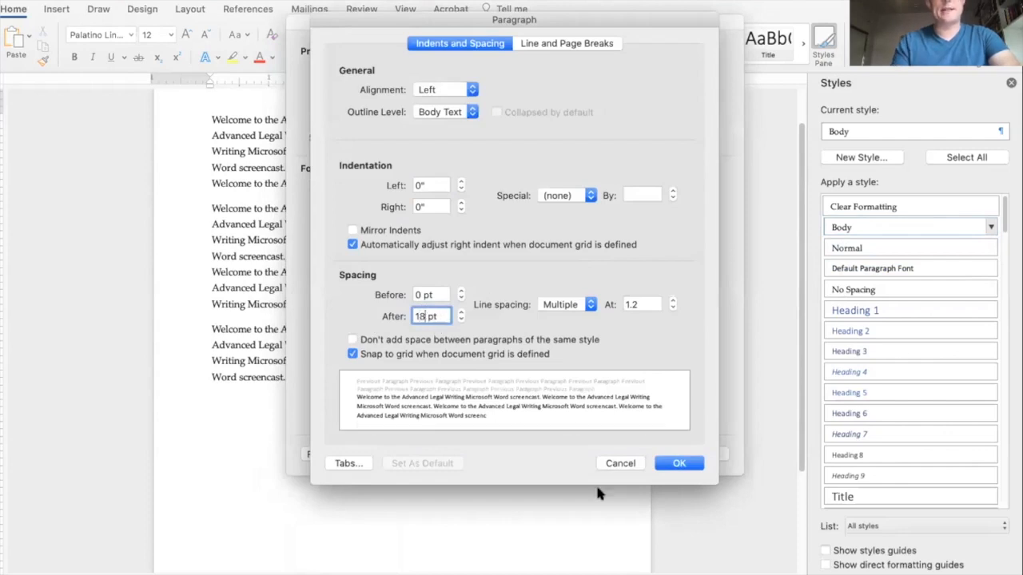
{"action": "left_click", "coordinate": [691, 463]}
{"action": "left_click", "coordinate": [701, 456]}
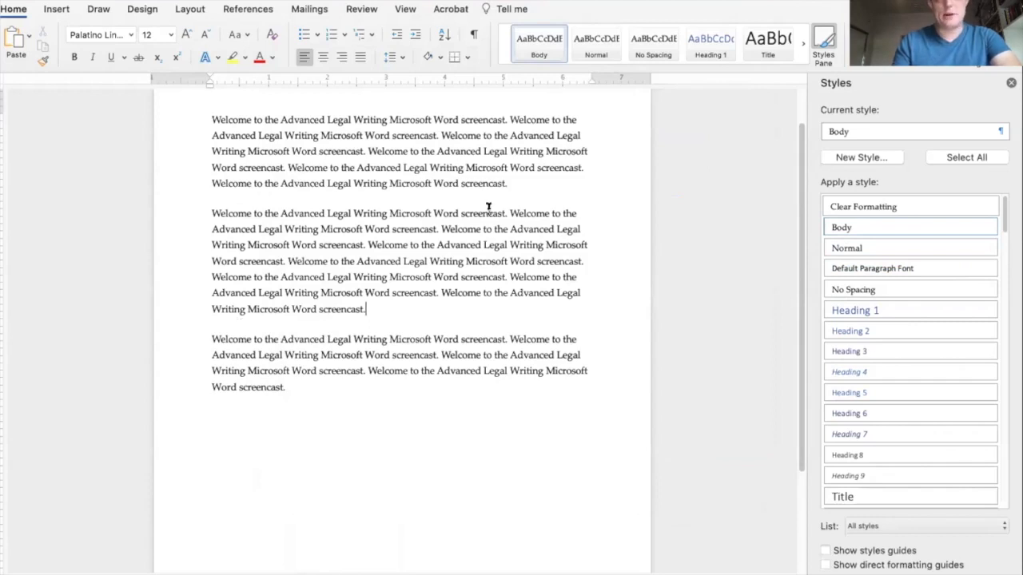
Modify the Body style so that it is added to the template, and accept the change.
{"action": "left_click", "coordinate": [991, 228]}
{"action": "left_click", "coordinate": [979, 266]}
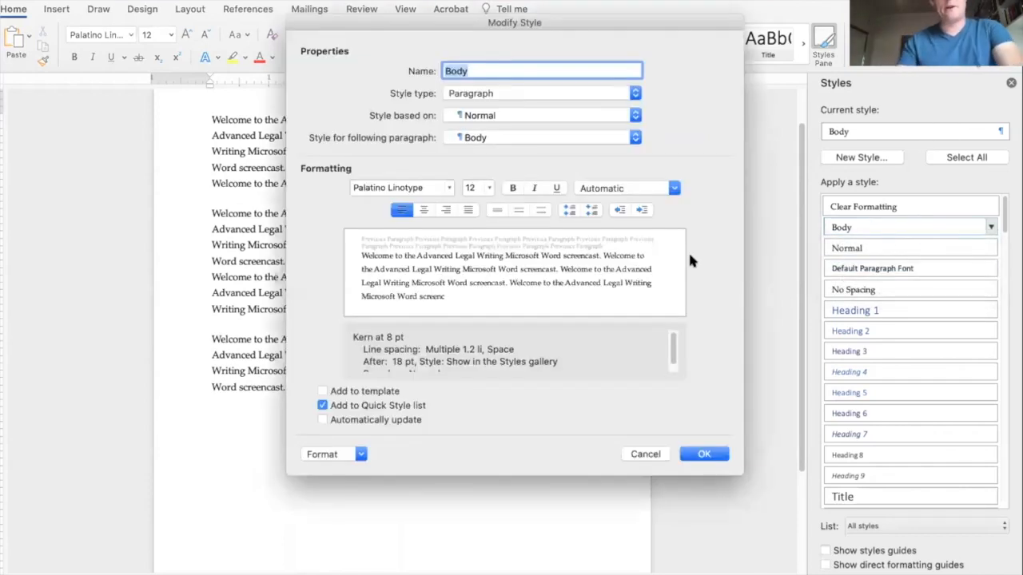
{"action": "left_click", "coordinate": [362, 392]}
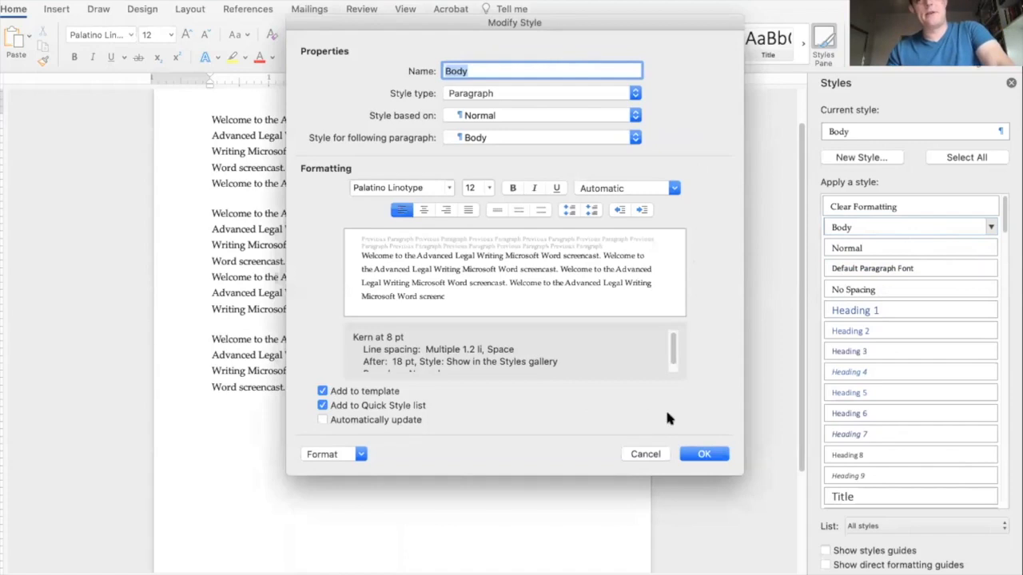
{"action": "left_click", "coordinate": [691, 457]}
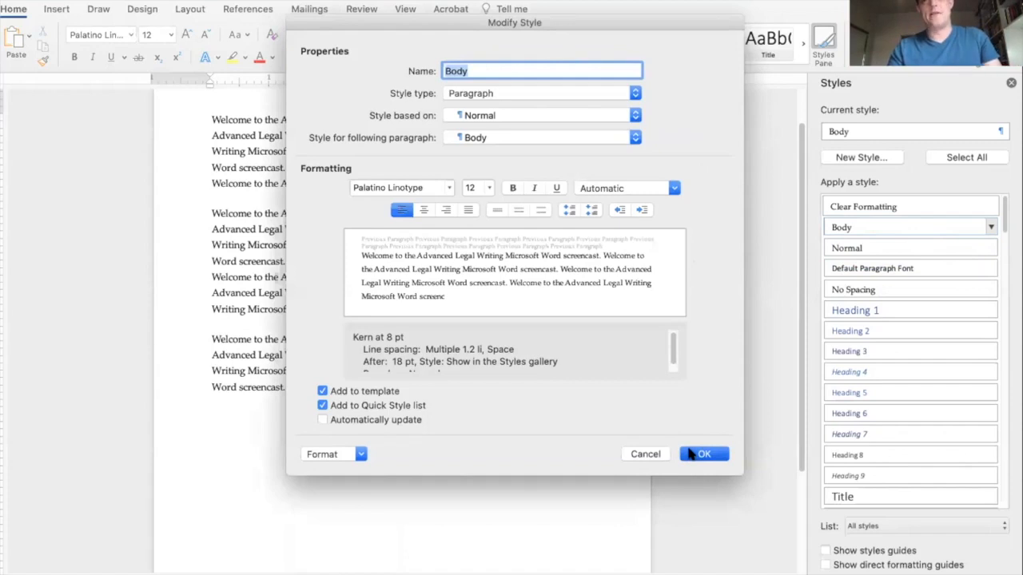
{"action": "left_click", "coordinate": [692, 453]}
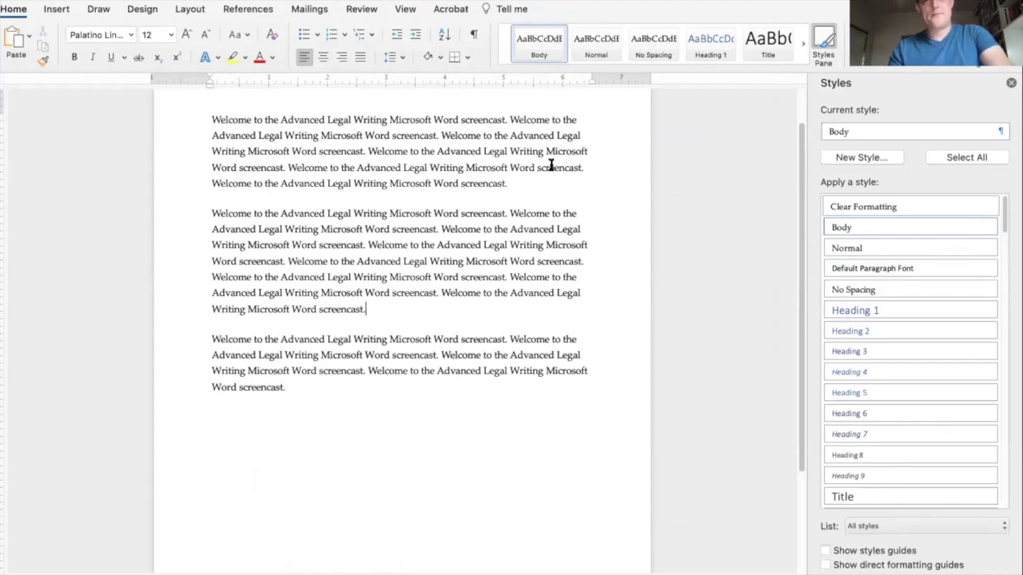
Set the bottom page margin to 1.5" for the whole document.
{"action": "scroll", "coordinate": [533, 191], "scroll_direction": "up", "scroll_amount": 2}
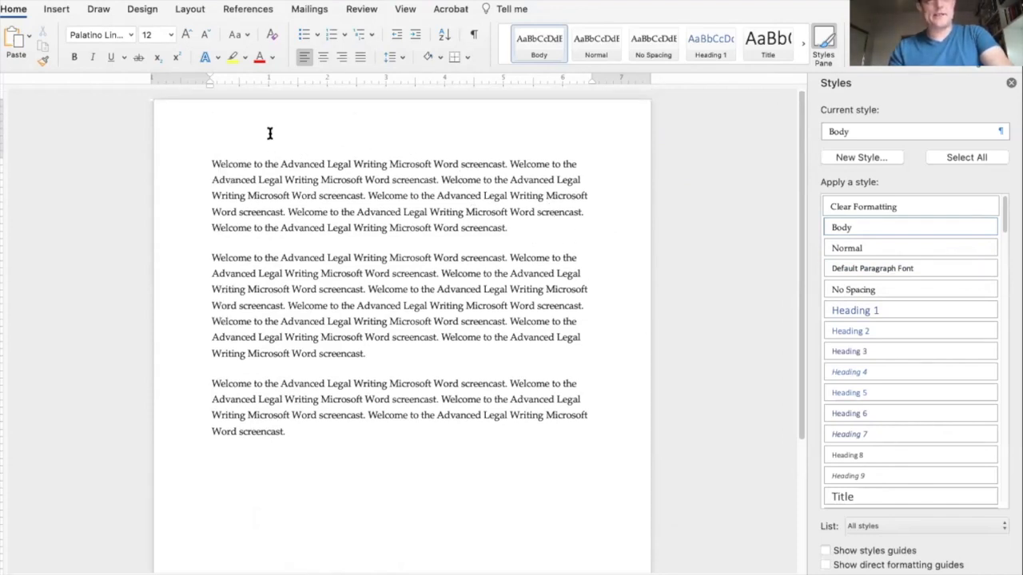
{"action": "left_click", "coordinate": [194, 10]}
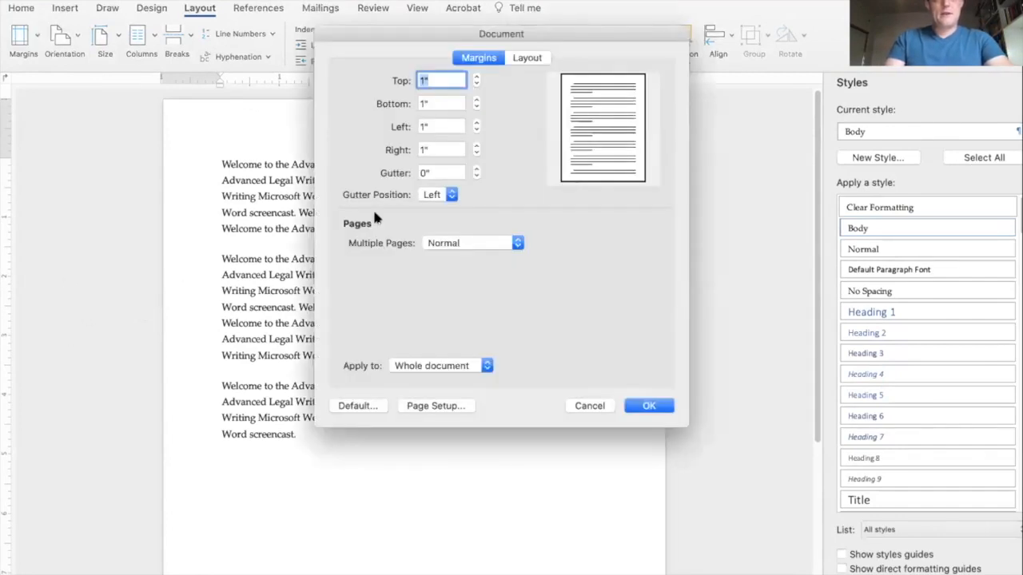
{"action": "left_click", "coordinate": [422, 103]}
{"action": "key", "text": "Tab"}
{"action": "key", "text": "Tab"}
{"action": "left_click", "coordinate": [421, 105]}
{"action": "type", "text": "."}
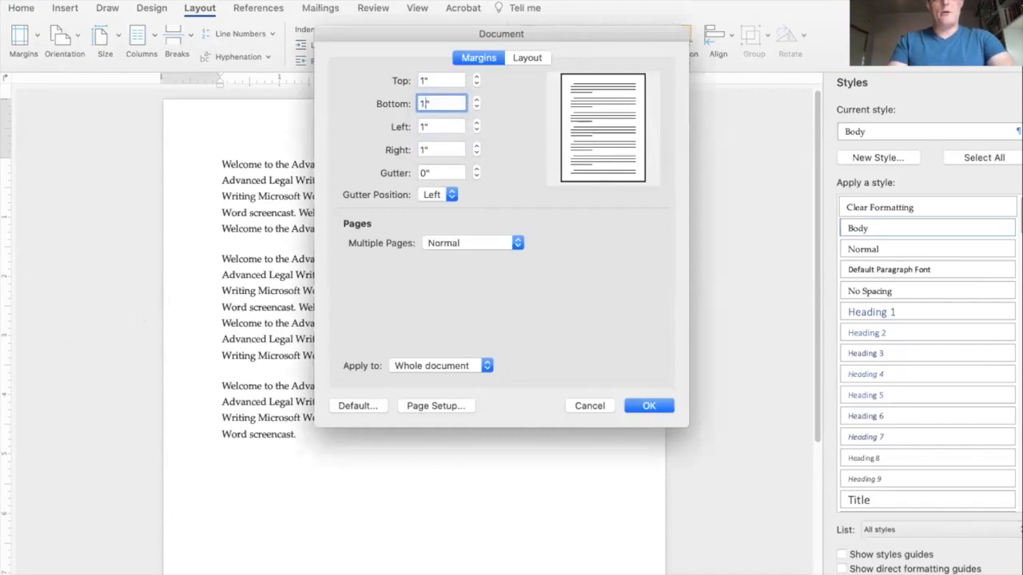
{"action": "type", "text": "5"}
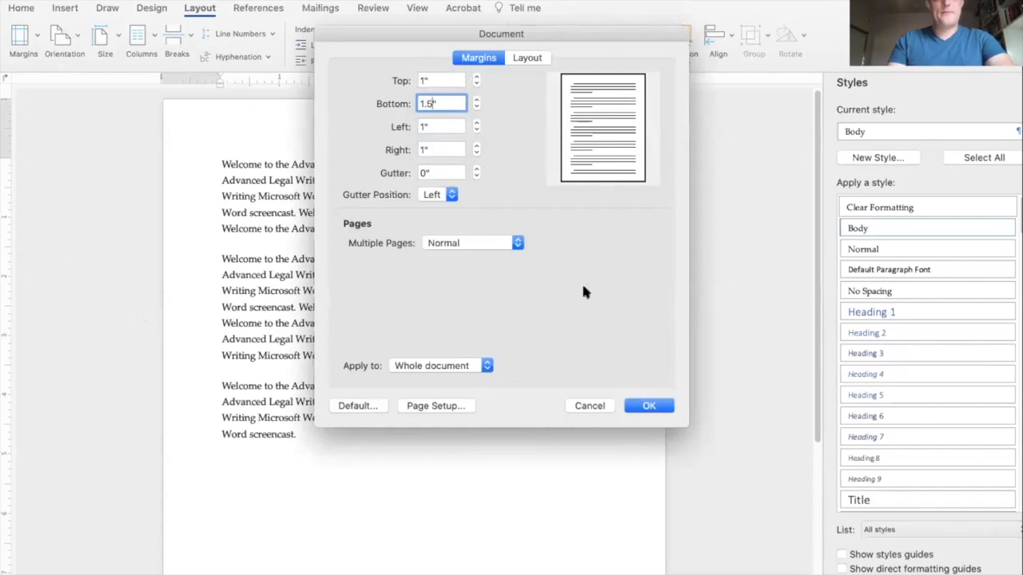
{"action": "left_click", "coordinate": [649, 406]}
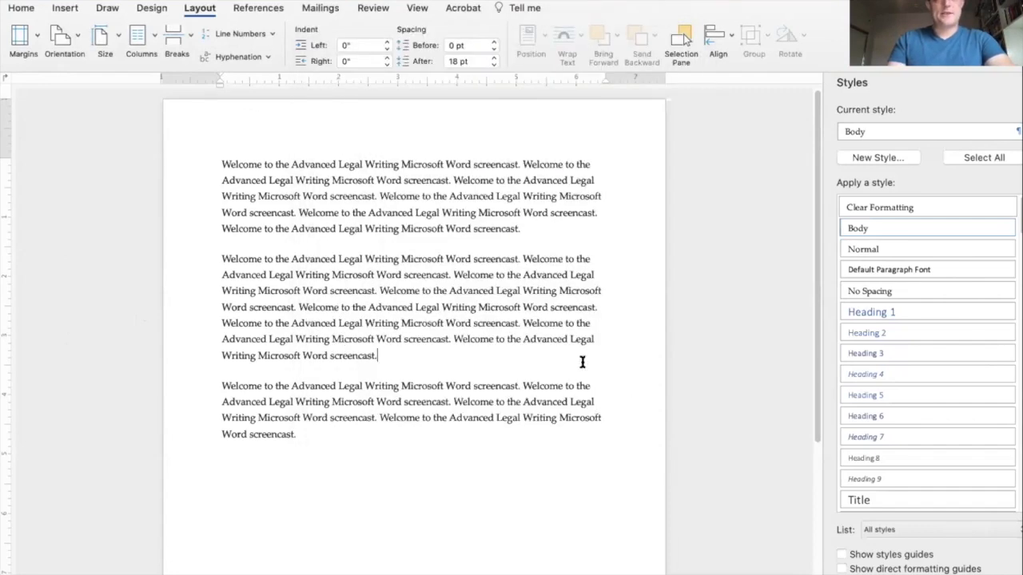
{"action": "scroll", "coordinate": [519, 267], "scroll_direction": "down", "scroll_amount": 1}
{"action": "scroll", "coordinate": [519, 268], "scroll_direction": "down", "scroll_amount": 5}
{"action": "left_click", "coordinate": [484, 279]}
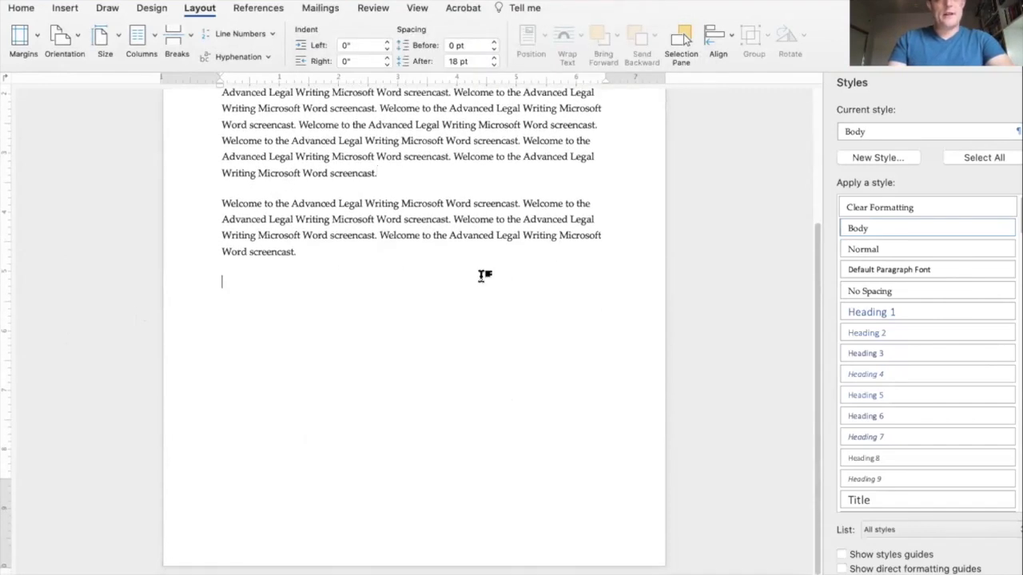
{"action": "key", "text": "BackSpace"}
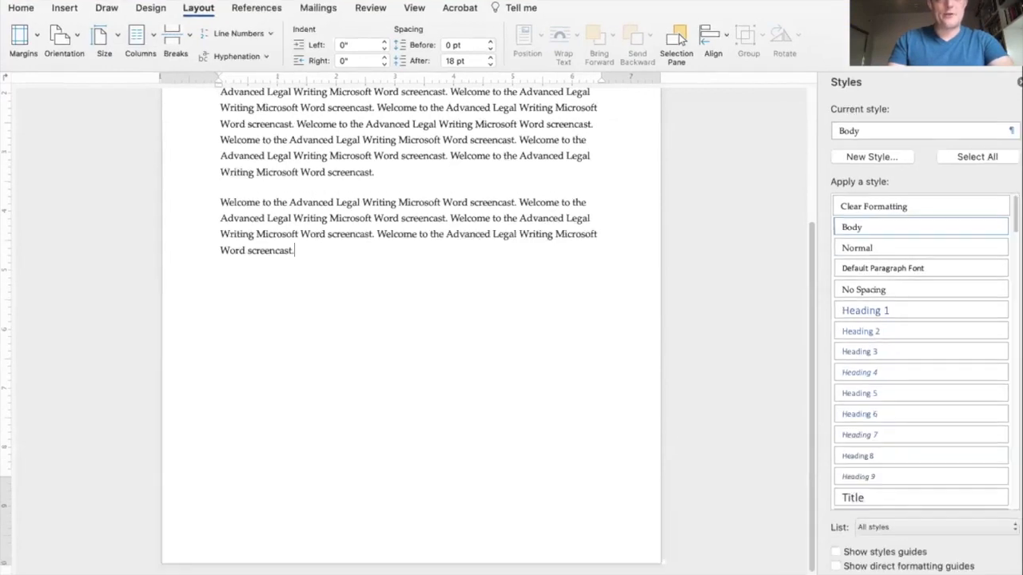
Insert a center-aligned page number in the footer, checking the number format options without changing them.
{"action": "double_click", "coordinate": [374, 552]}
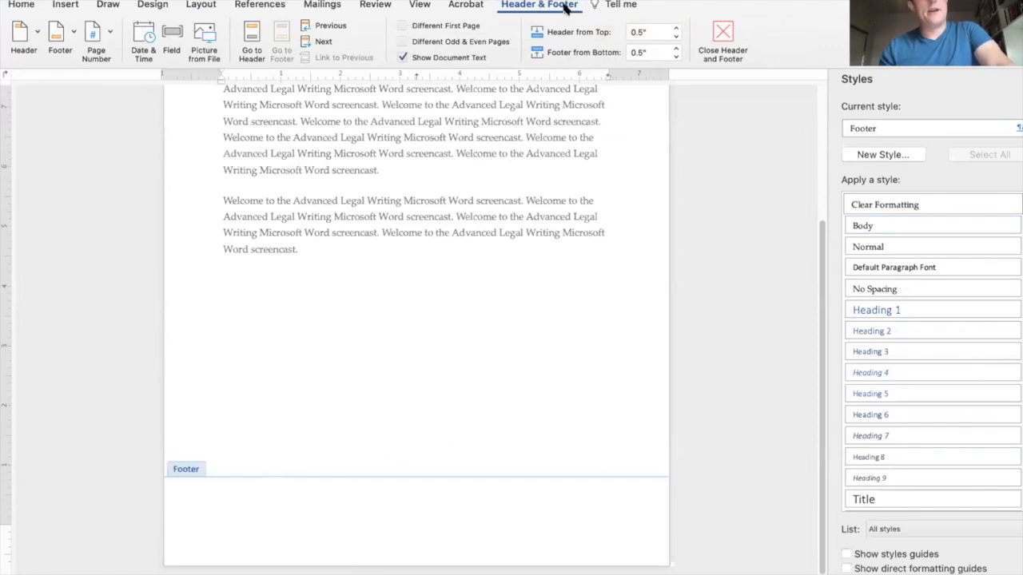
{"action": "left_click", "coordinate": [107, 49]}
{"action": "left_click", "coordinate": [479, 183]}
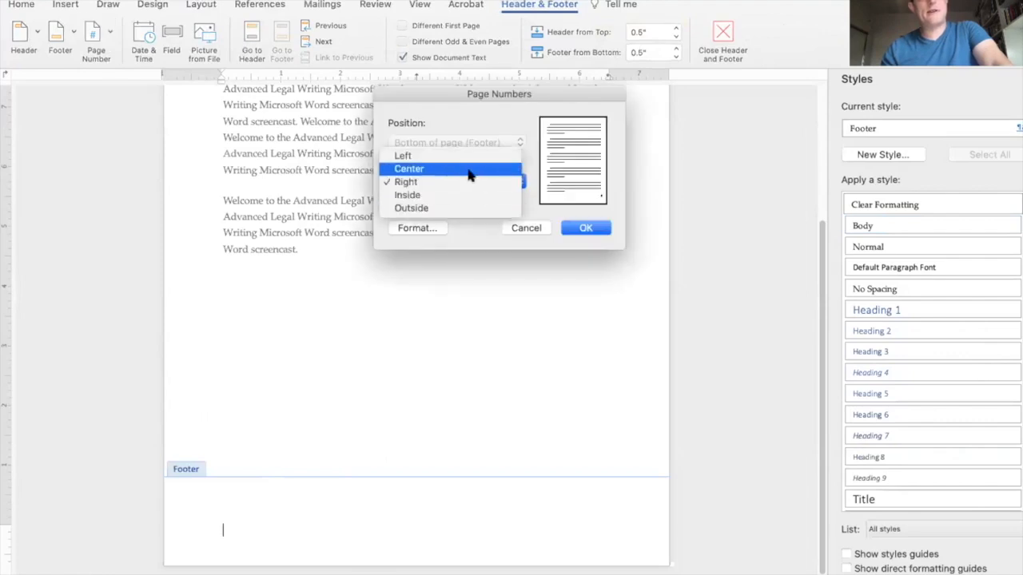
{"action": "left_click", "coordinate": [470, 172]}
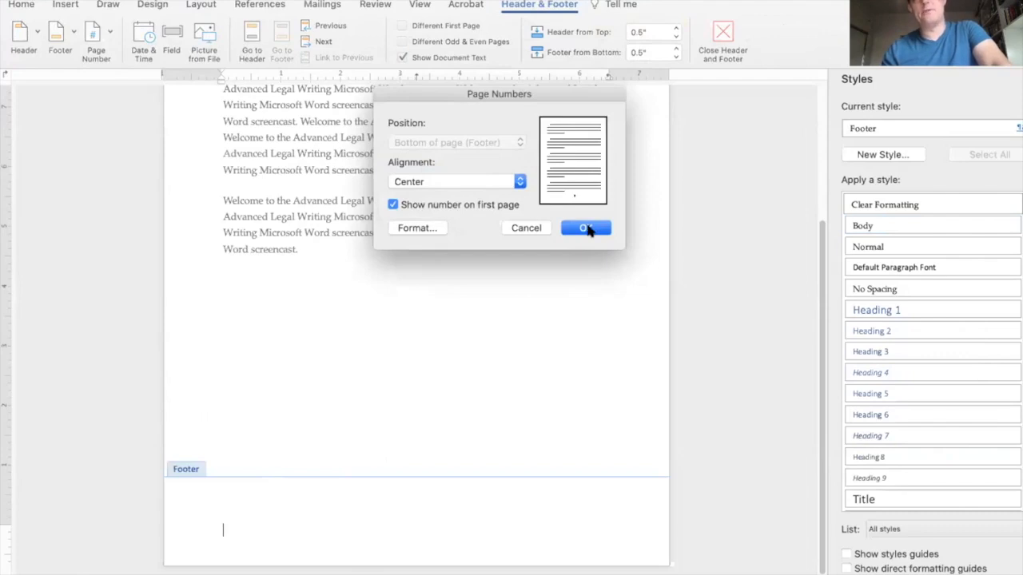
{"action": "left_click", "coordinate": [415, 228]}
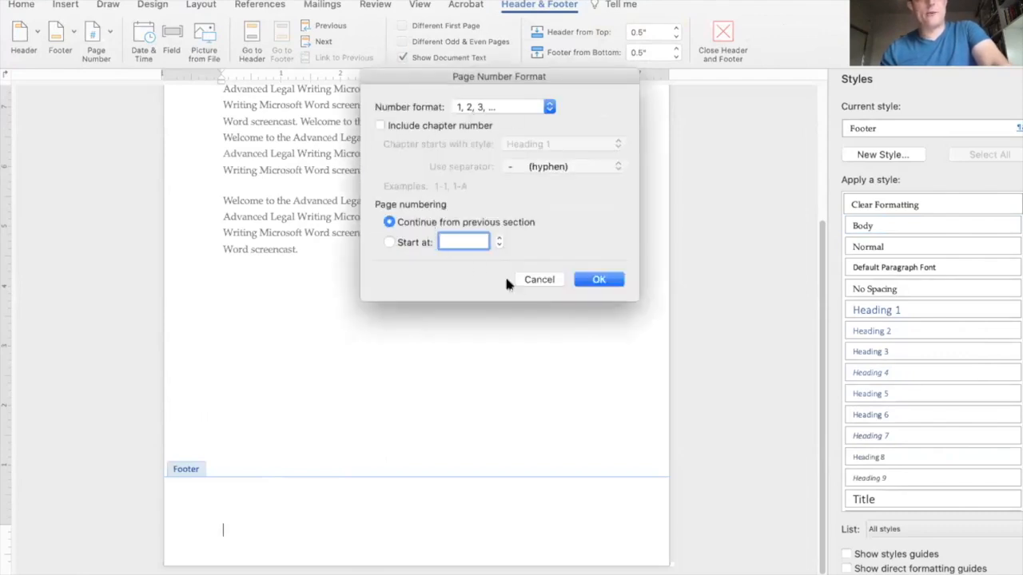
{"action": "left_click", "coordinate": [531, 282]}
{"action": "left_click", "coordinate": [584, 229]}
Select the page number in the footer with the text formatting options available.
{"action": "left_click", "coordinate": [417, 529]}
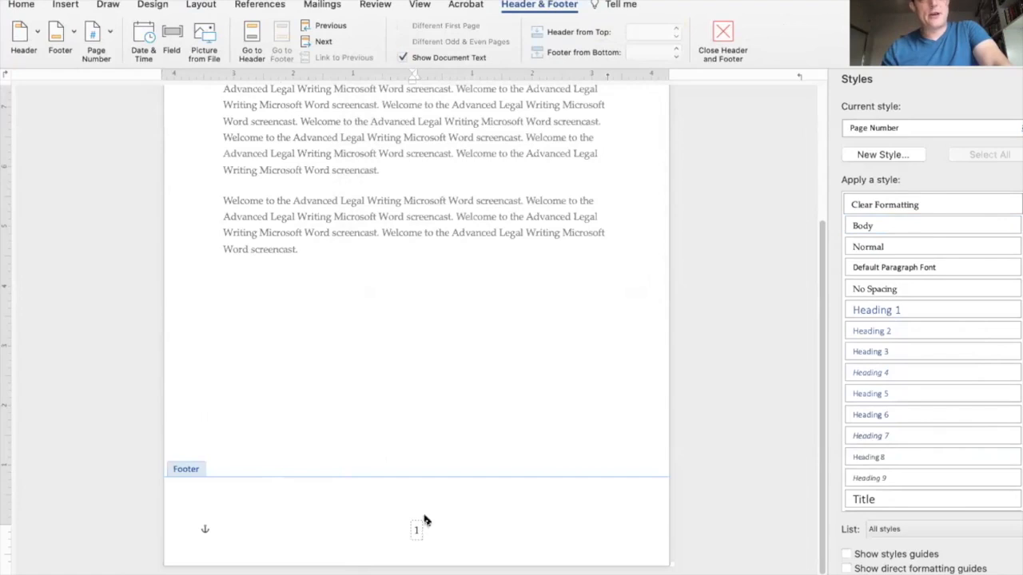
{"action": "left_click", "coordinate": [21, 9]}
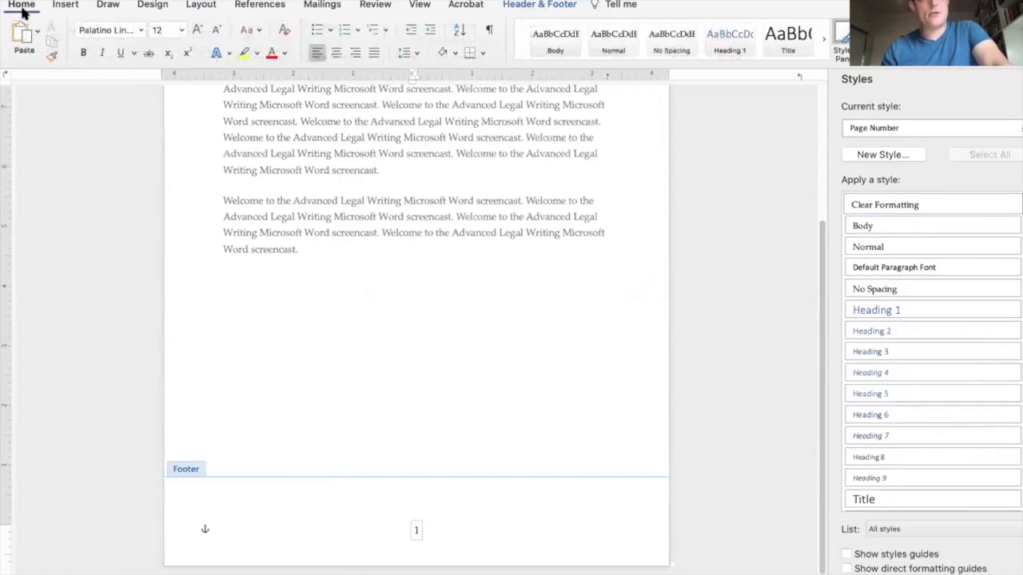
{"action": "left_click", "coordinate": [424, 529]}
{"action": "left_click_drag", "start_coordinate": [414, 529], "coordinate": [423, 533]}
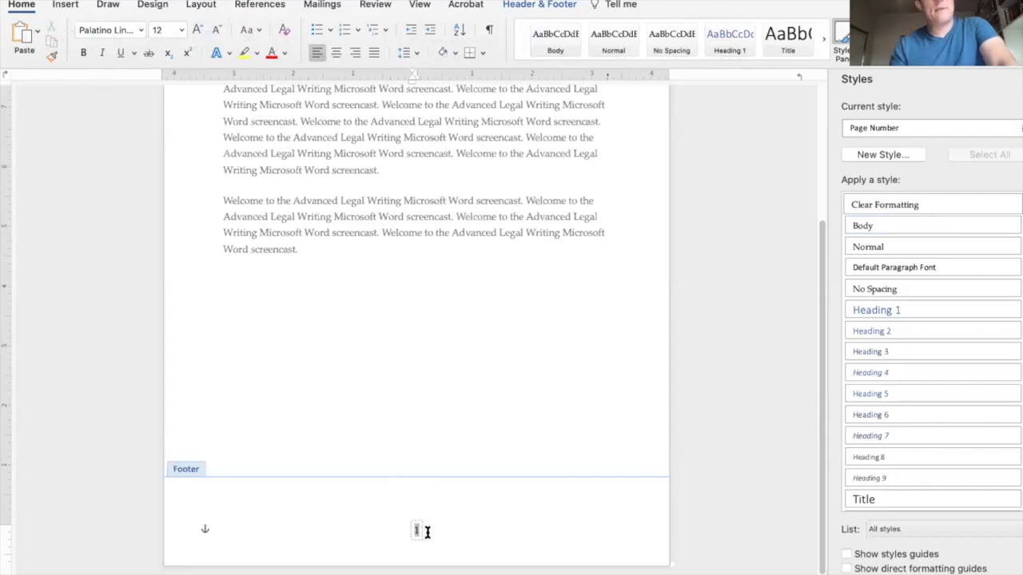
{"action": "left_click", "coordinate": [426, 533]}
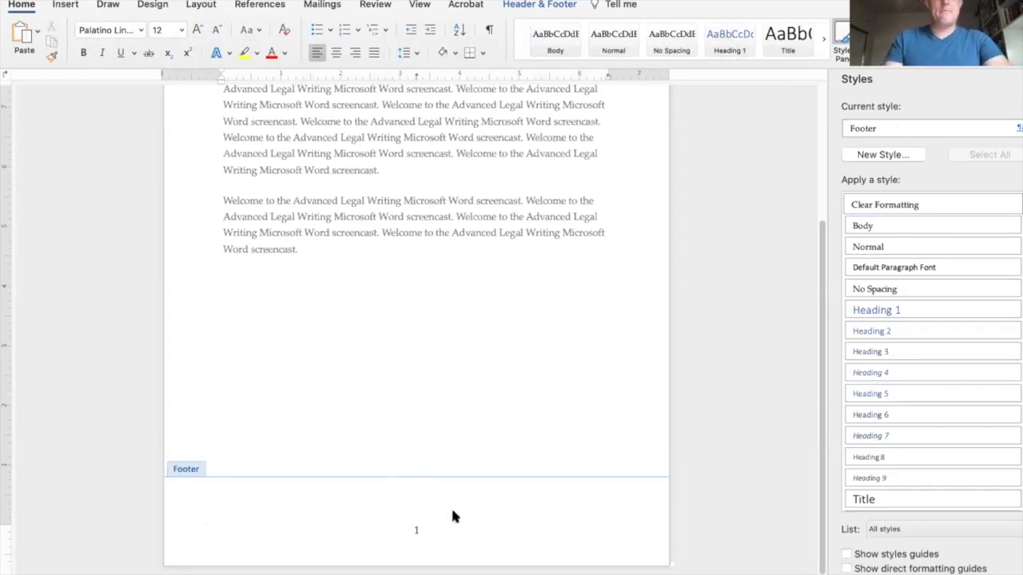
{"action": "left_click", "coordinate": [441, 518]}
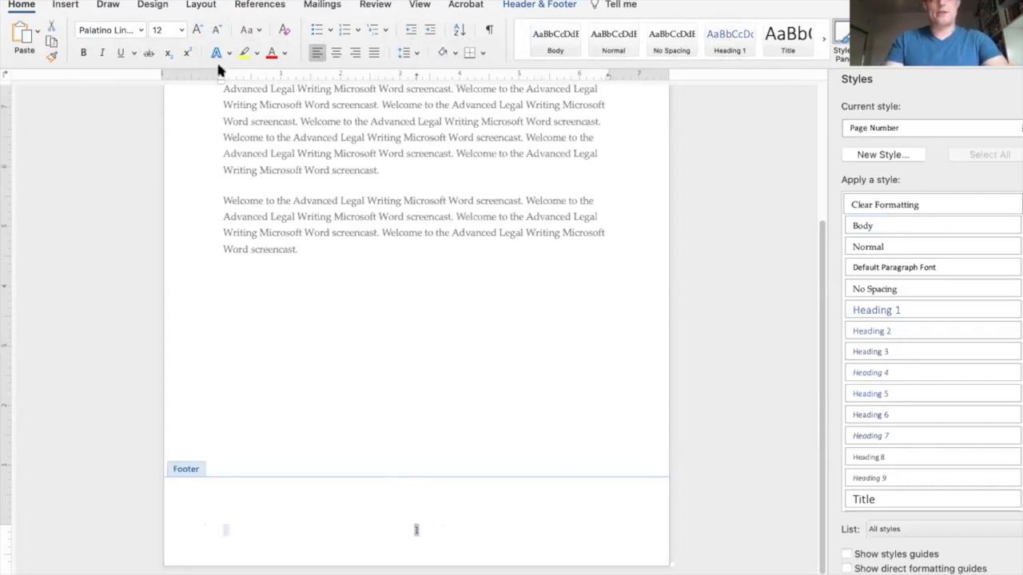
{"action": "left_click", "coordinate": [431, 522]}
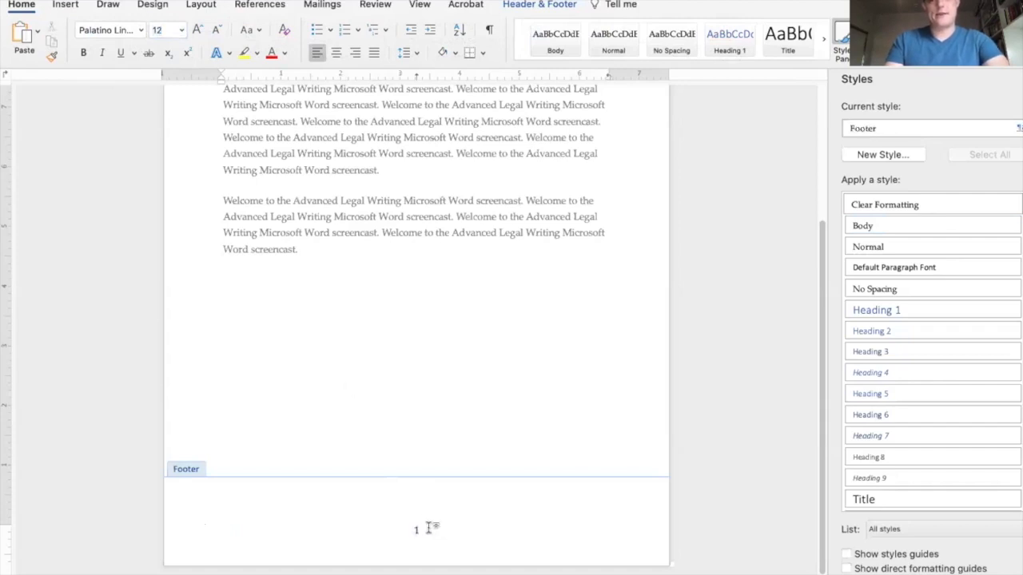
{"action": "left_click", "coordinate": [431, 529]}
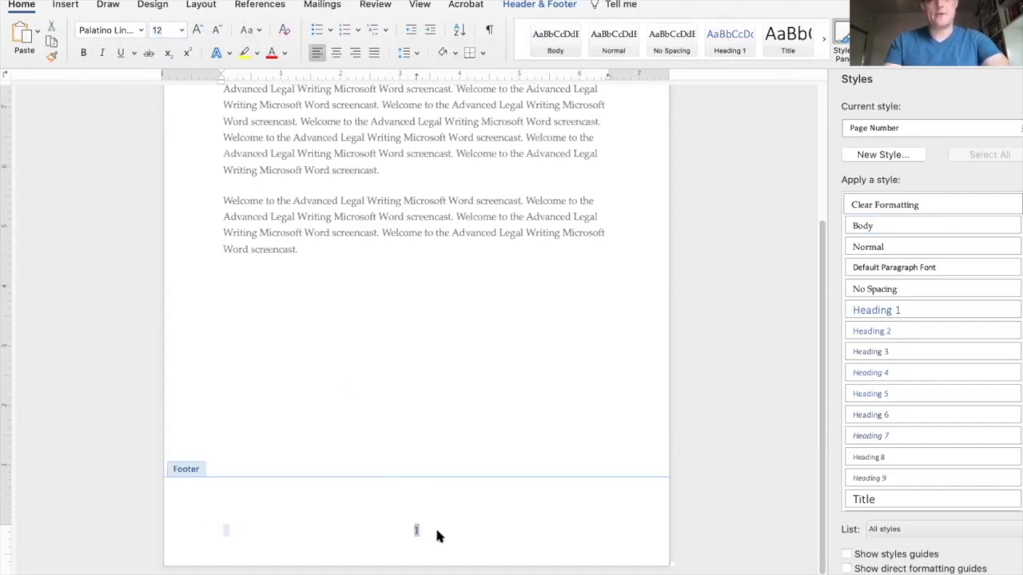
Try a font size of 11 directly on the footer page number, and undo it.
{"action": "left_click", "coordinate": [163, 30]}
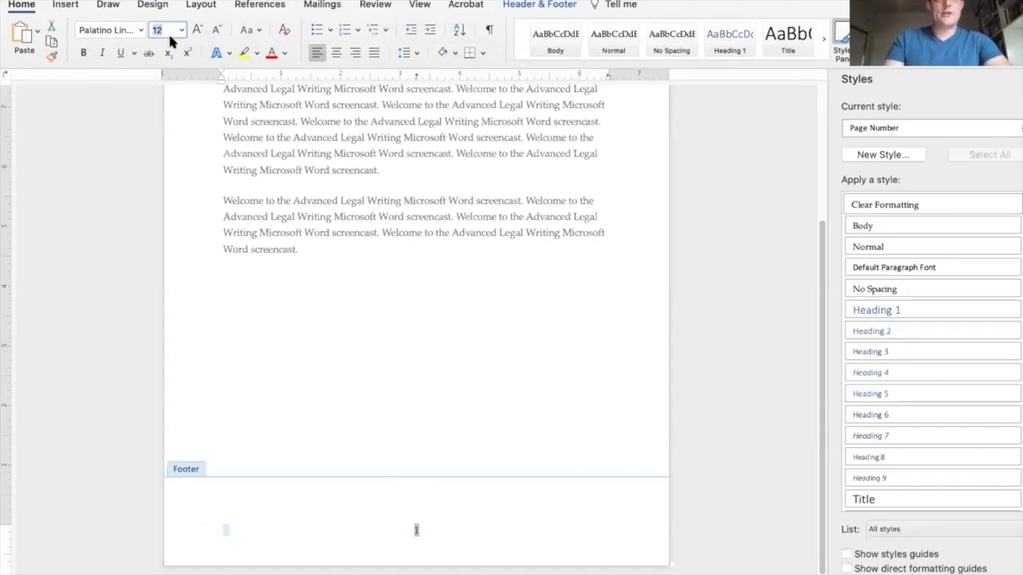
{"action": "type", "text": "11"}
{"action": "key", "text": "Return"}
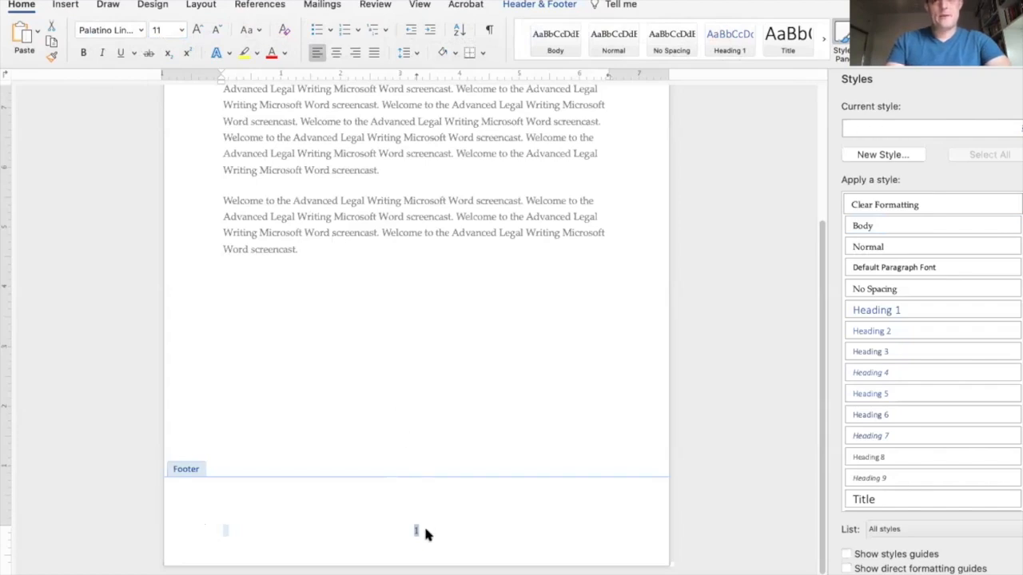
{"action": "key", "text": "super+z"}
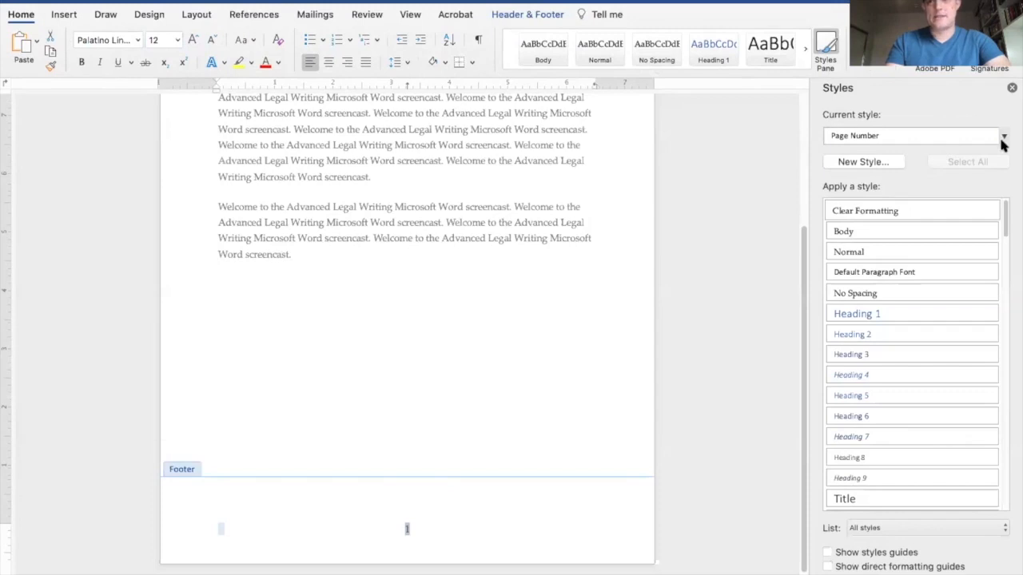
Modify the Page Number style to font size 11, add the change to the template, and return to the body text.
{"action": "left_click", "coordinate": [996, 140]}
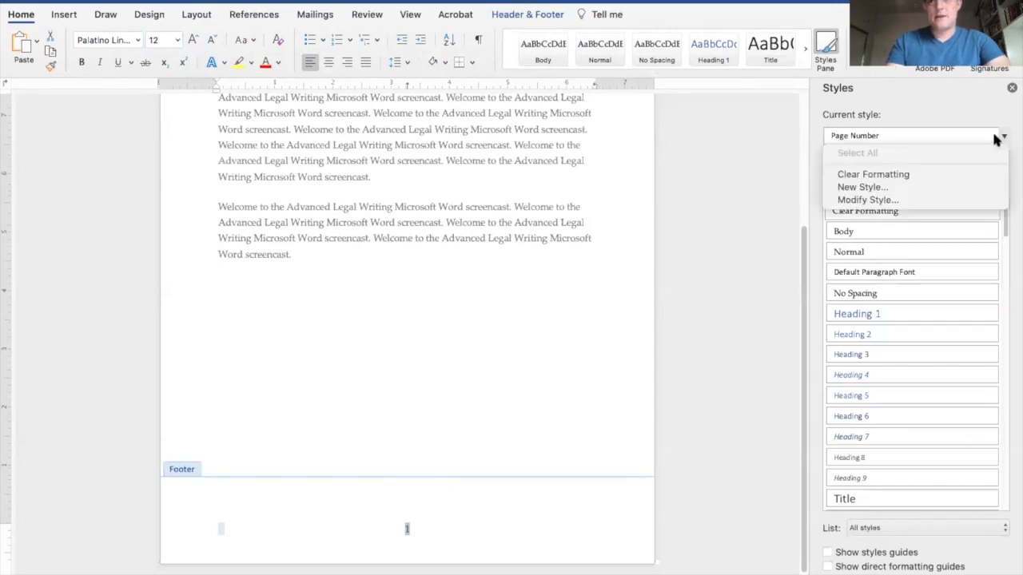
{"action": "left_click", "coordinate": [964, 202]}
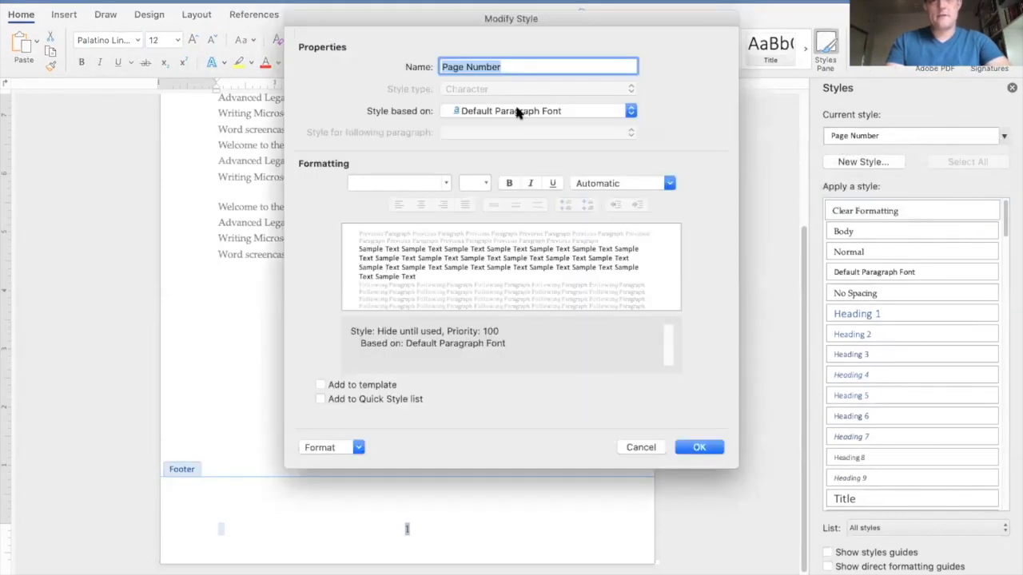
{"action": "left_click", "coordinate": [473, 184]}
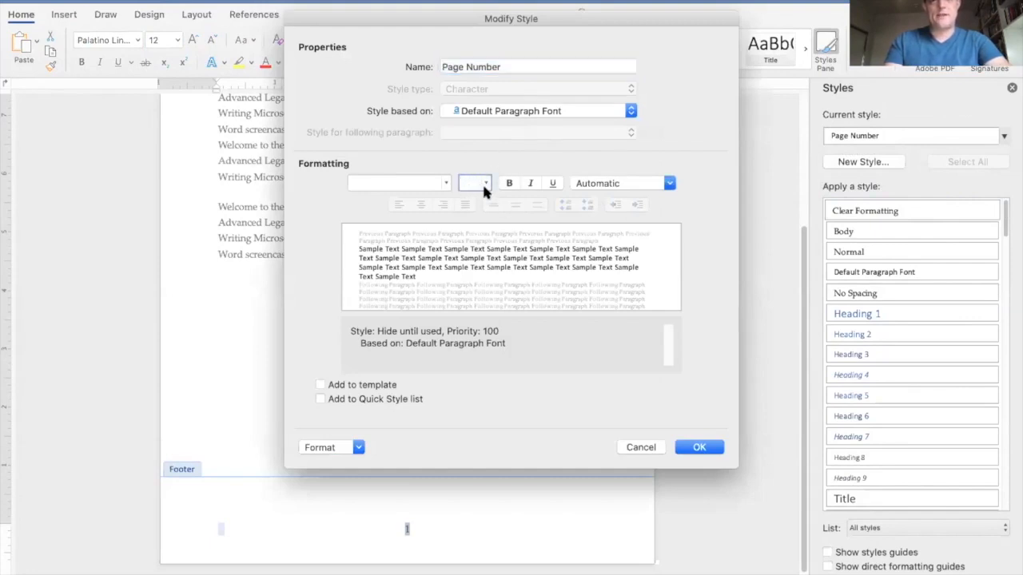
{"action": "type", "text": "11"}
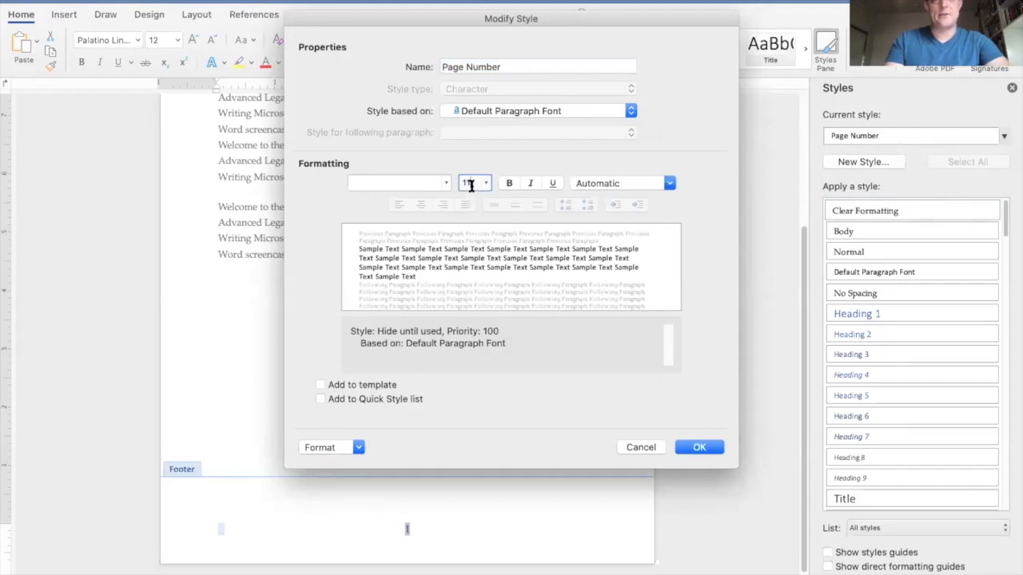
{"action": "key", "text": "Tab"}
{"action": "left_click", "coordinate": [377, 383]}
{"action": "left_click", "coordinate": [698, 447]}
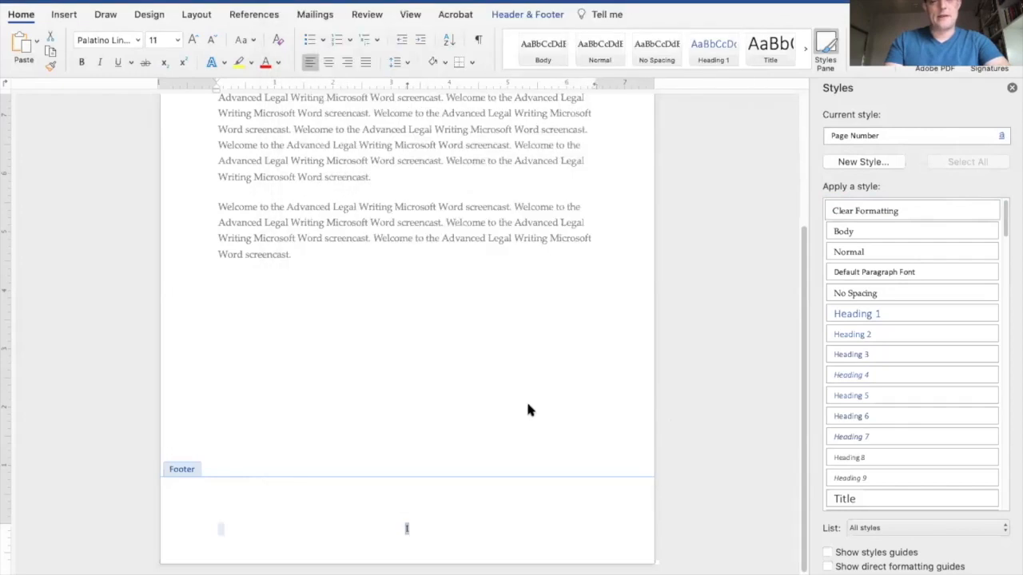
{"action": "double_click", "coordinate": [469, 349]}
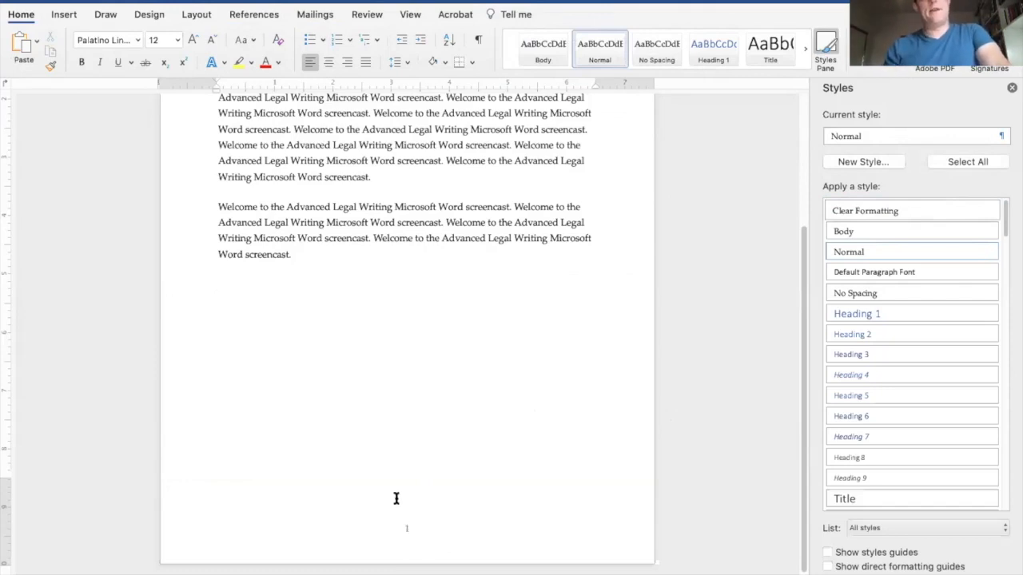
Add a new line above the first paragraph reading "I am currently making a screencast.".
{"action": "scroll", "coordinate": [470, 295], "scroll_direction": "up", "scroll_amount": 5}
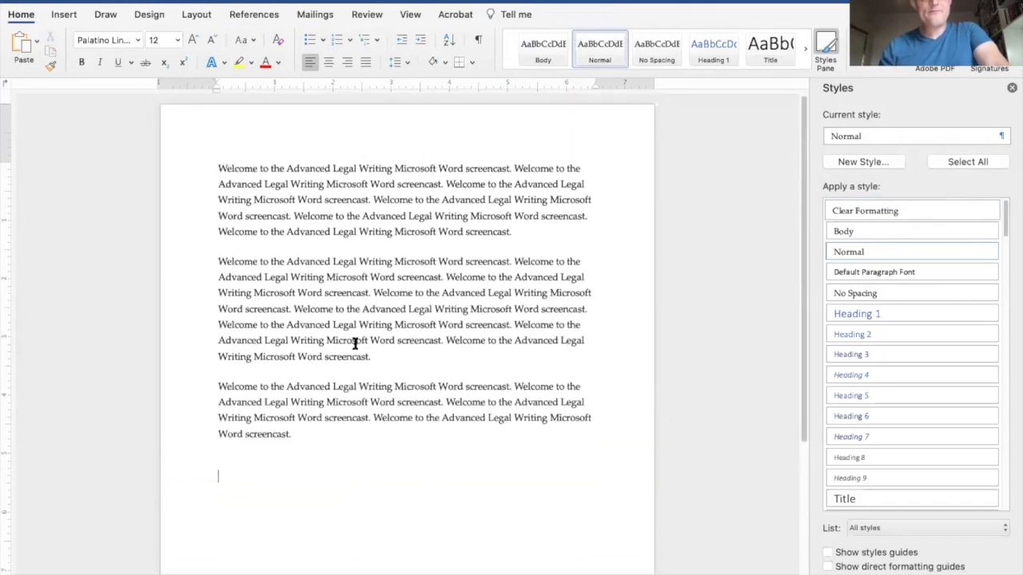
{"action": "left_click", "coordinate": [571, 177]}
{"action": "key", "text": "Return"}
{"action": "key", "text": "Return"}
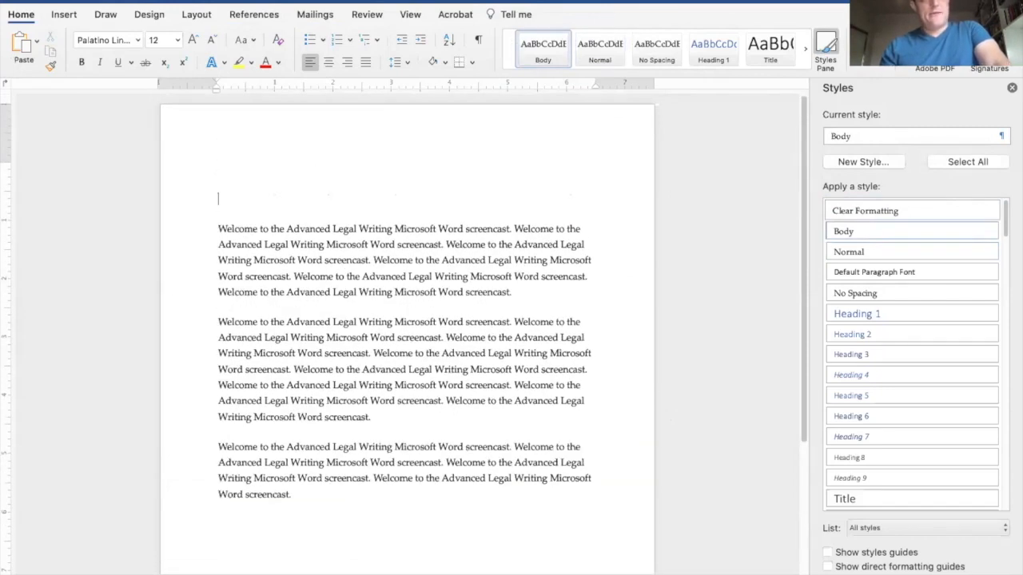
{"action": "key", "text": "BackSpace"}
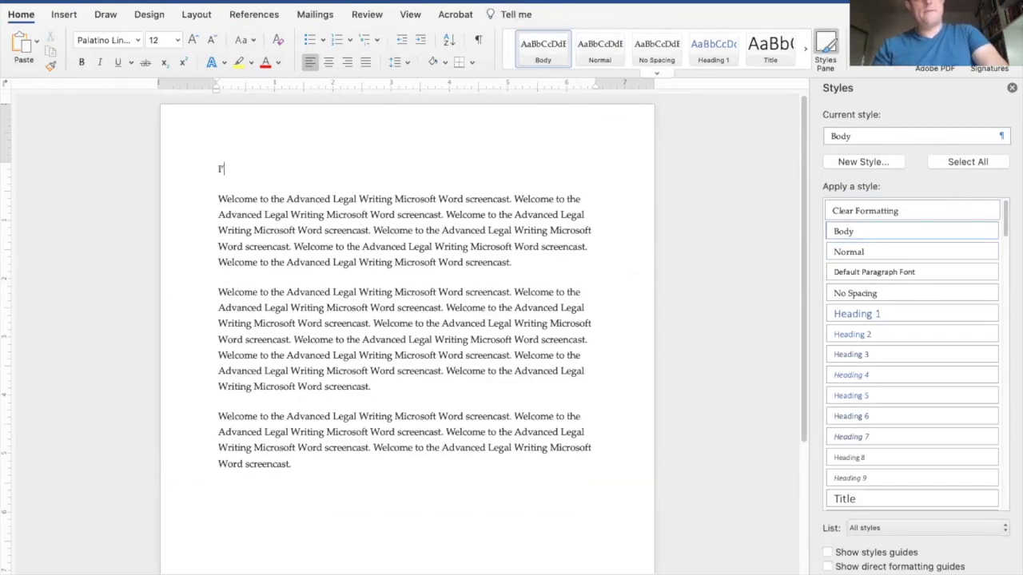
{"action": "type", "text": "I am cur"}
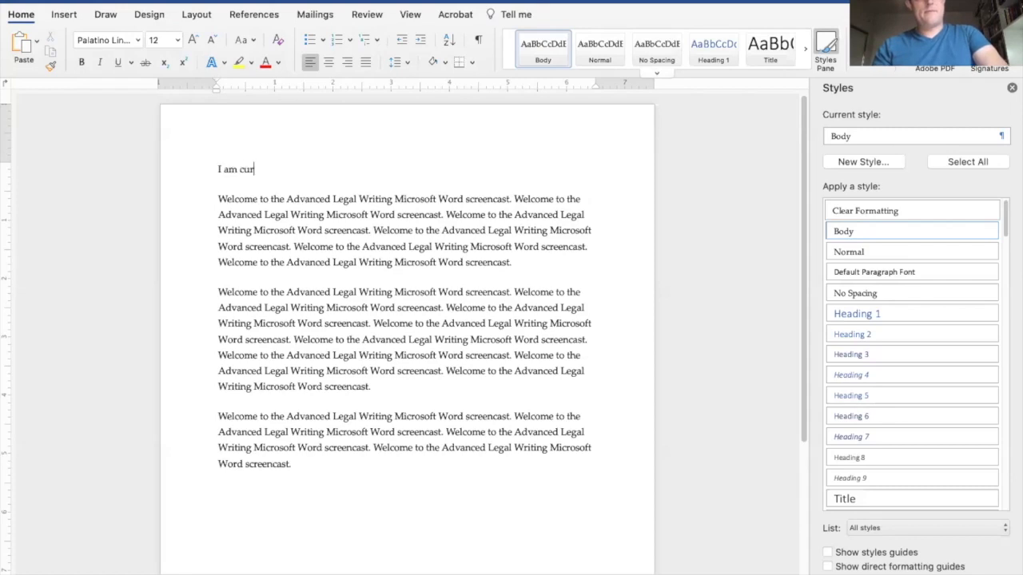
{"action": "type", "text": "rently making a screen"}
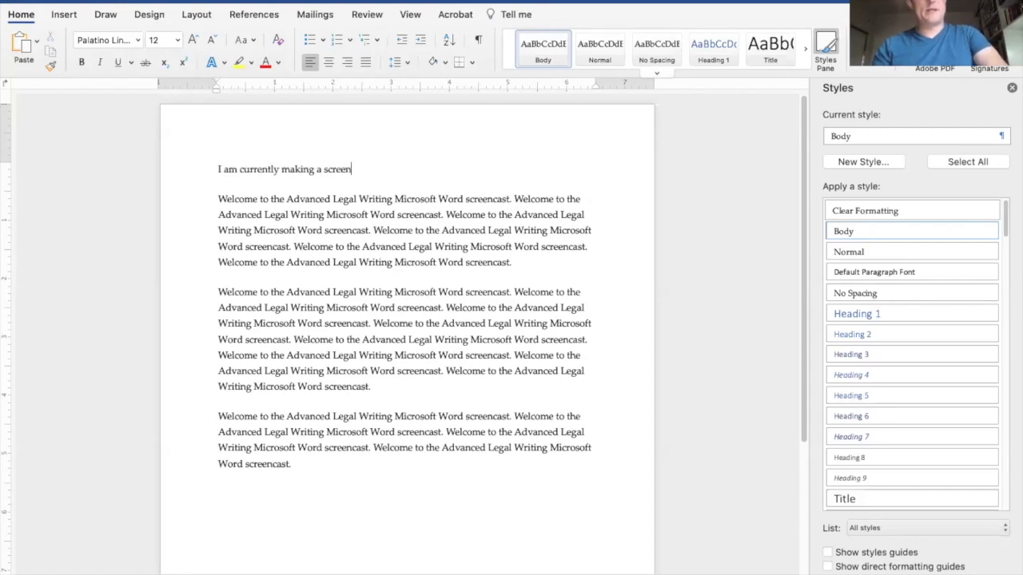
{"action": "type", "text": "cast."}
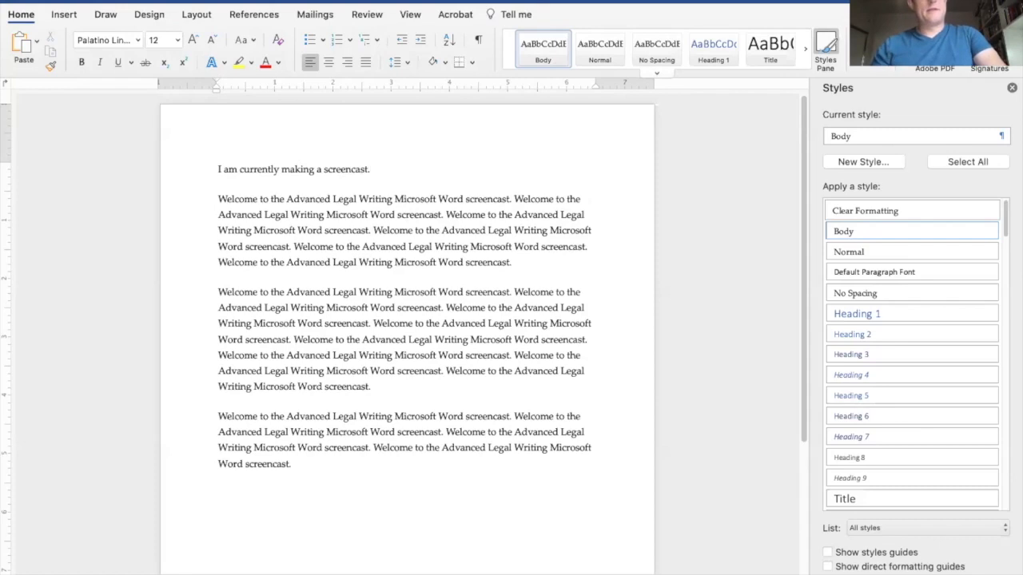
Apply the Heading 1 style to the line "I am currently making a screencast.".
{"action": "key", "text": "shift+Home"}
{"action": "left_click_drag", "start_coordinate": [370, 169], "coordinate": [192, 154]}
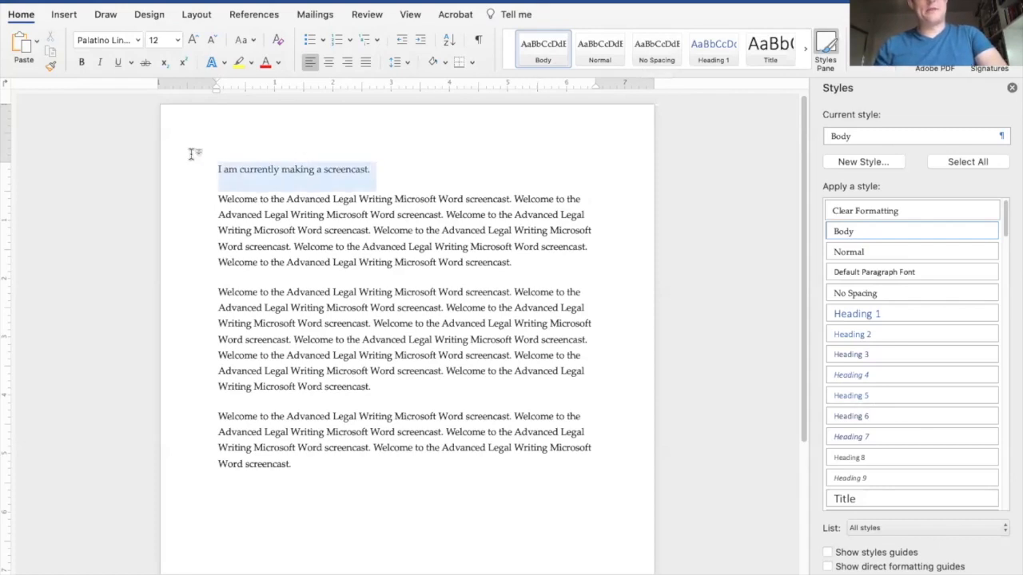
{"action": "left_click", "coordinate": [213, 169]}
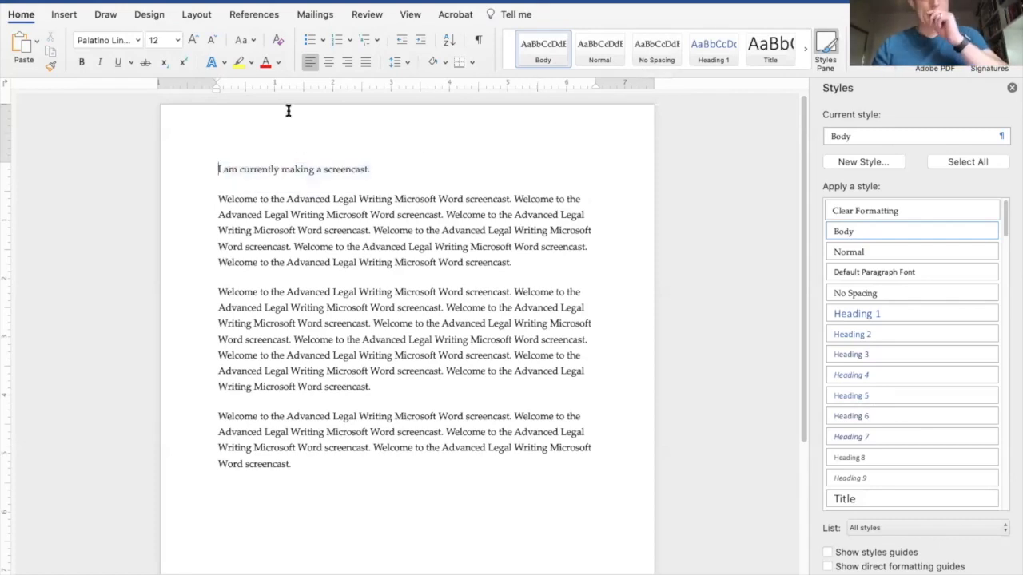
{"action": "left_click", "coordinate": [900, 313]}
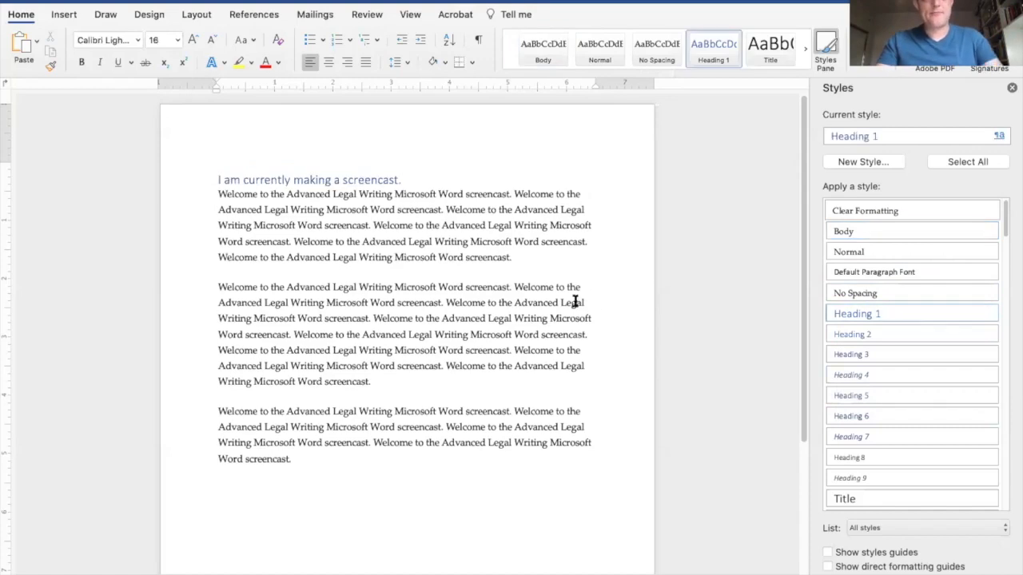
{"action": "triple_click", "coordinate": [403, 176]}
{"action": "left_click", "coordinate": [406, 178]}
{"action": "left_click", "coordinate": [277, 180]}
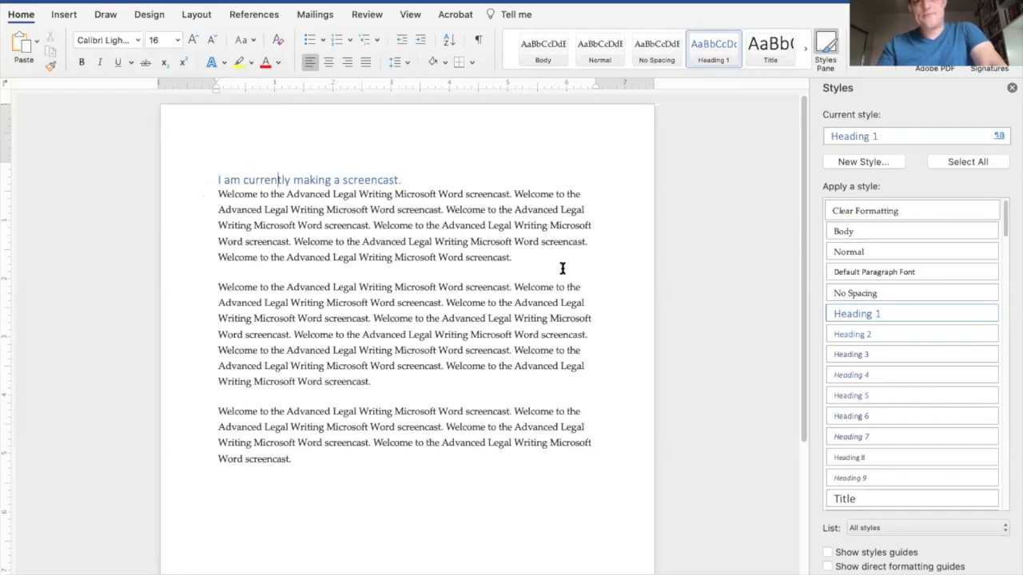
Modify the Heading 1 style to Palatino Linotype, size 12, bold, and have it added to the template.
{"action": "left_click", "coordinate": [993, 317]}
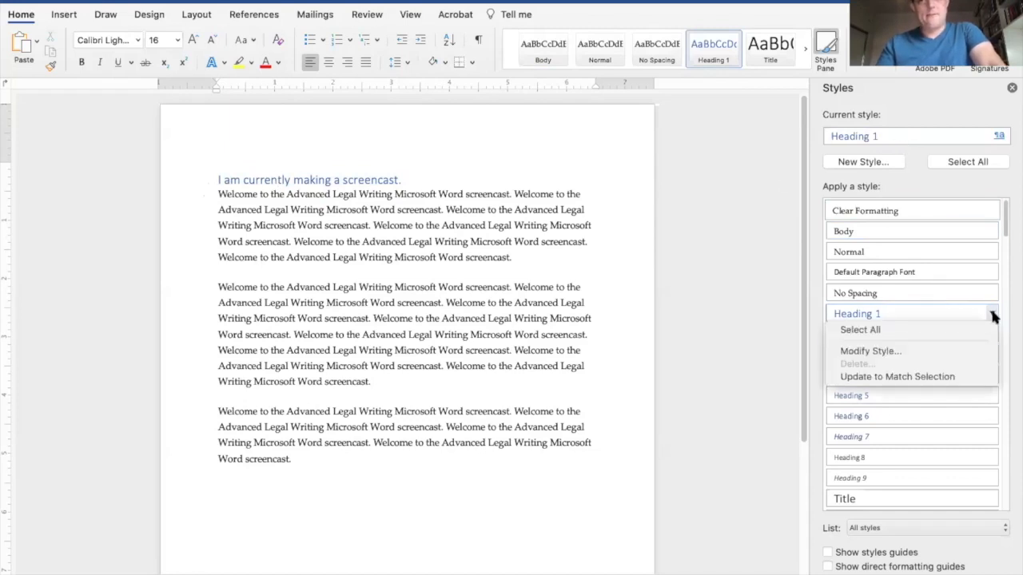
{"action": "left_click", "coordinate": [988, 349]}
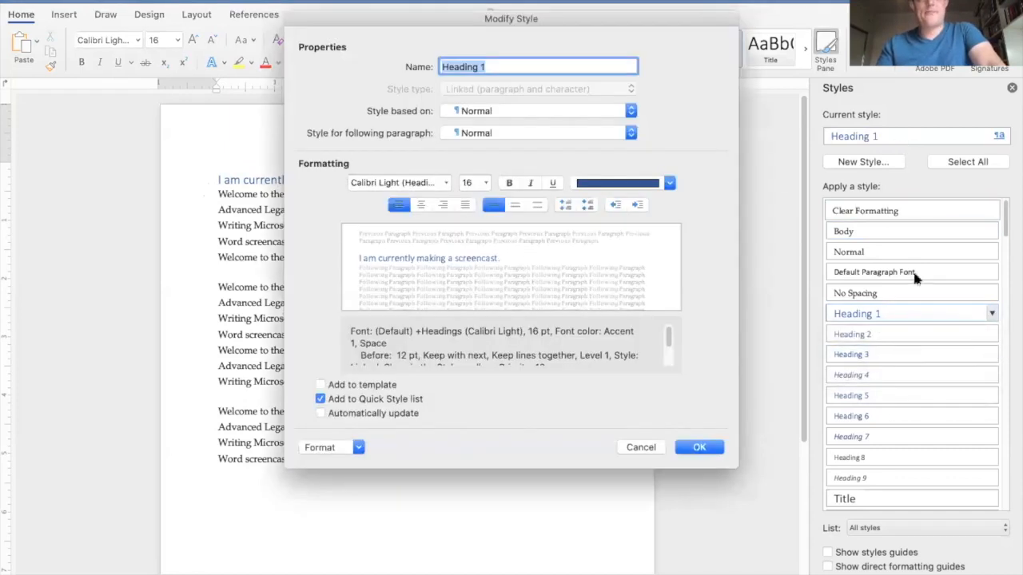
{"action": "left_click", "coordinate": [410, 182]}
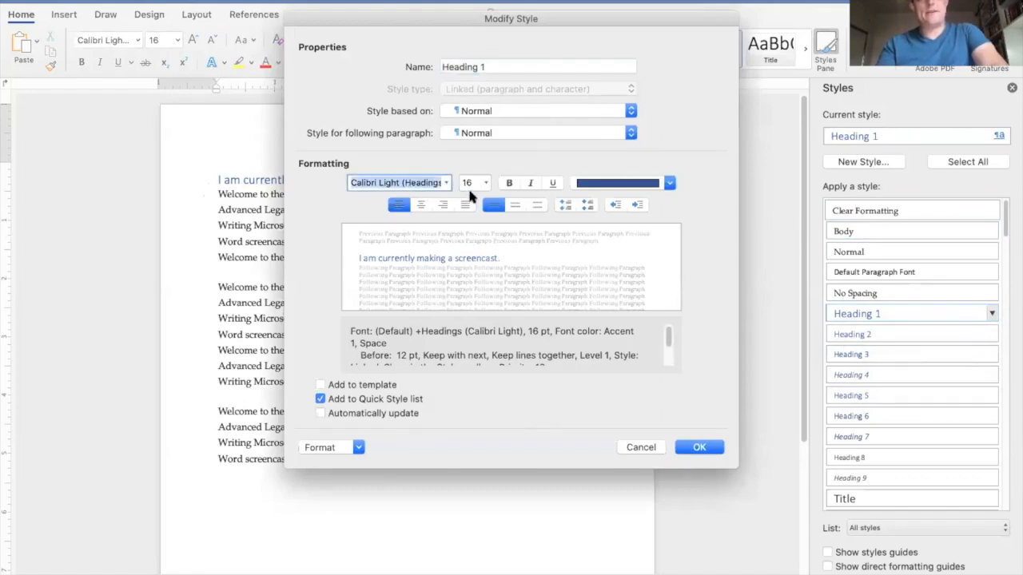
{"action": "type", "text": "Palatino Linotype"}
{"action": "key", "text": "Tab"}
{"action": "type", "text": "12"}
{"action": "key", "text": "Tab"}
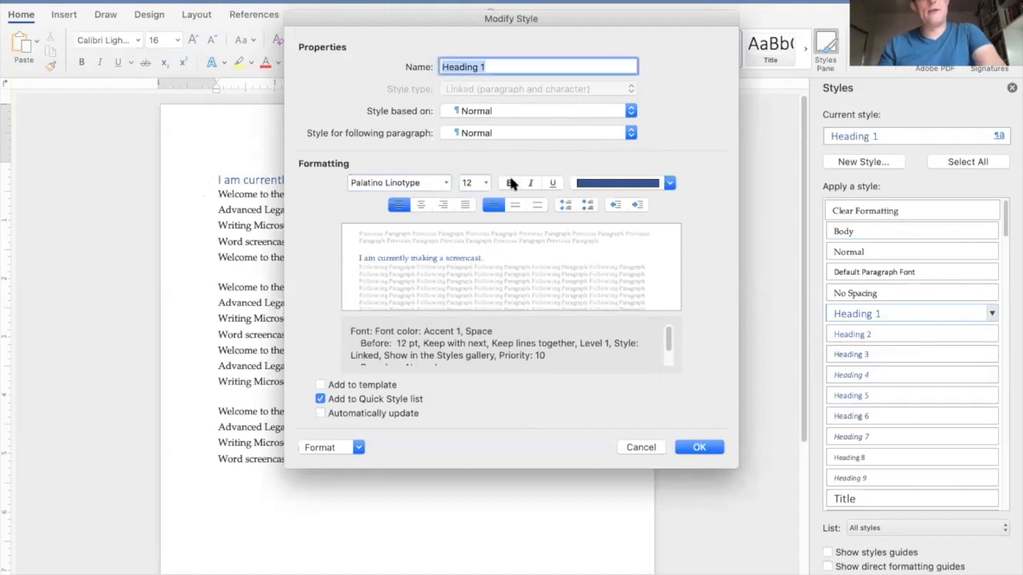
{"action": "left_click", "coordinate": [512, 184]}
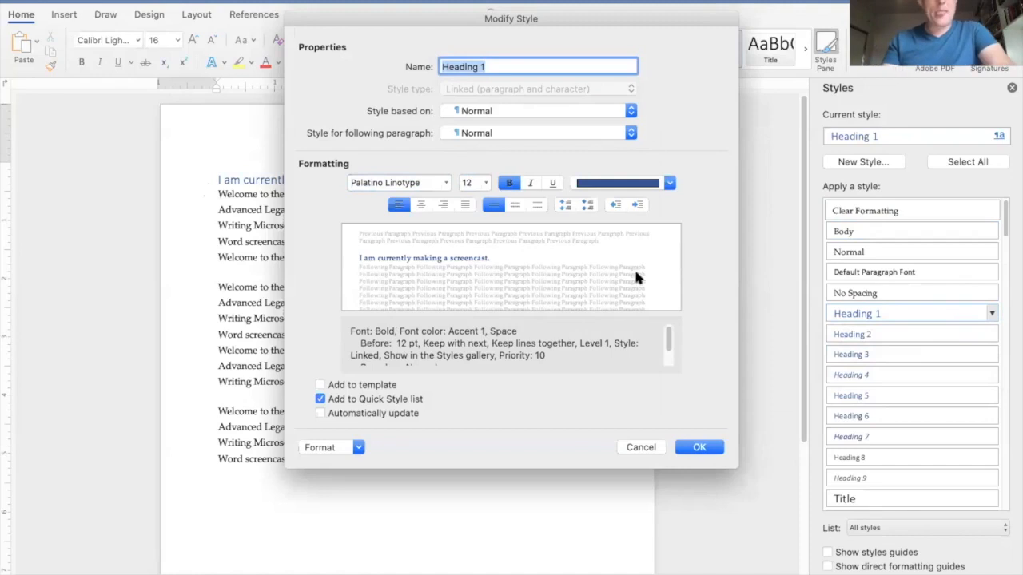
{"action": "left_click", "coordinate": [390, 386]}
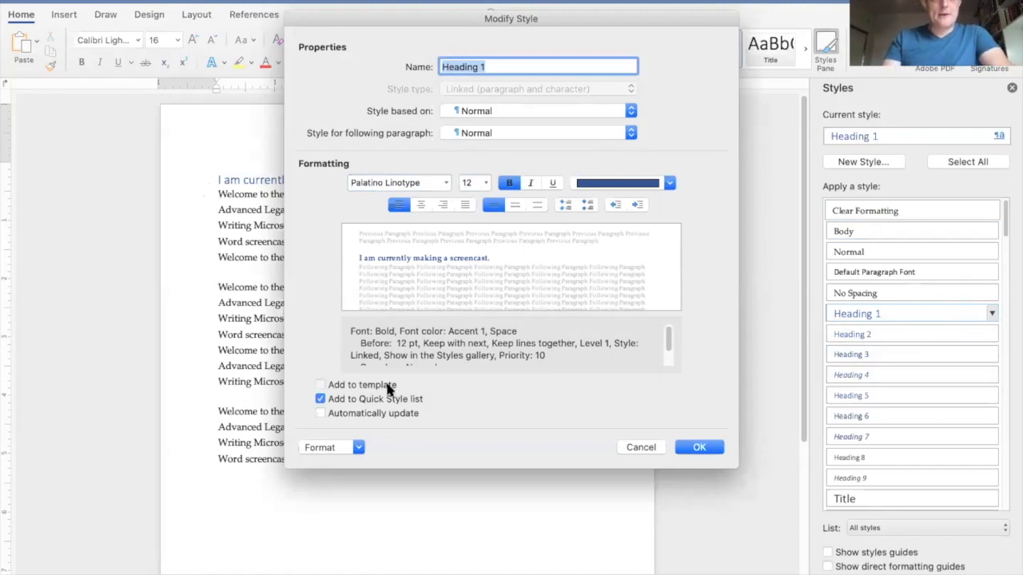
Give the Heading 1 style's paragraph format a hanging indent of 0.25".
{"action": "left_click", "coordinate": [356, 448]}
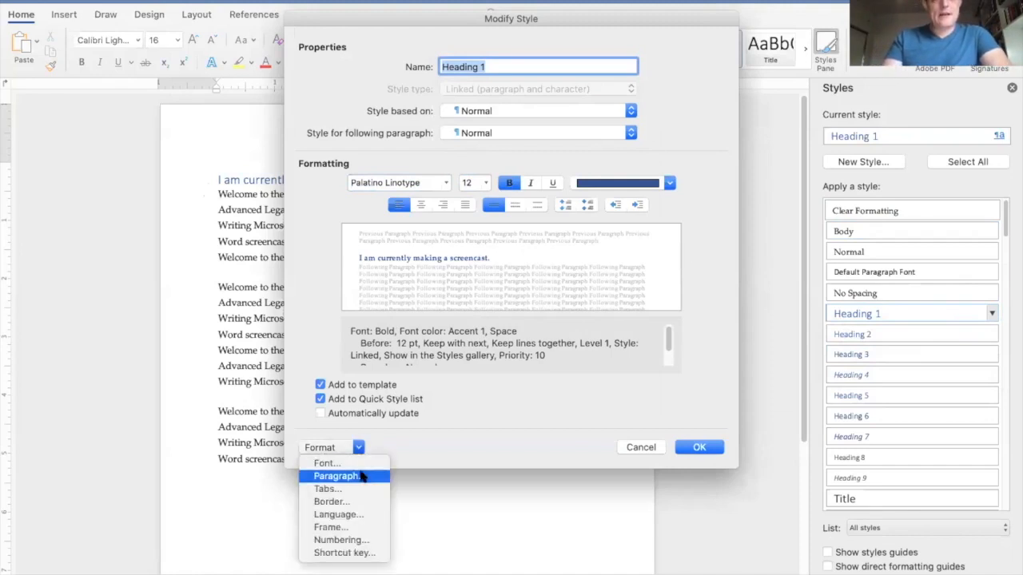
{"action": "left_click", "coordinate": [361, 477]}
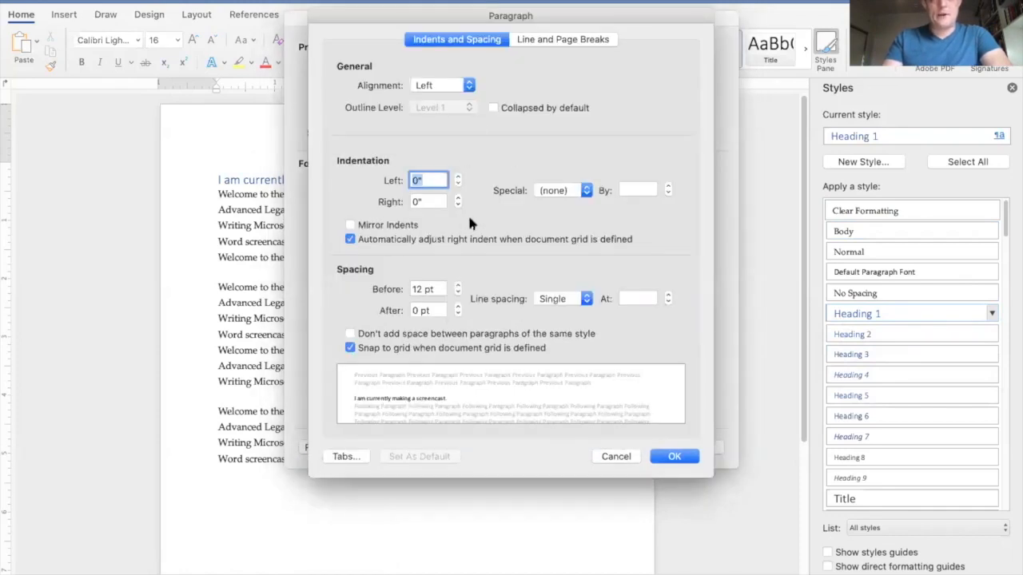
{"action": "left_click", "coordinate": [570, 191]}
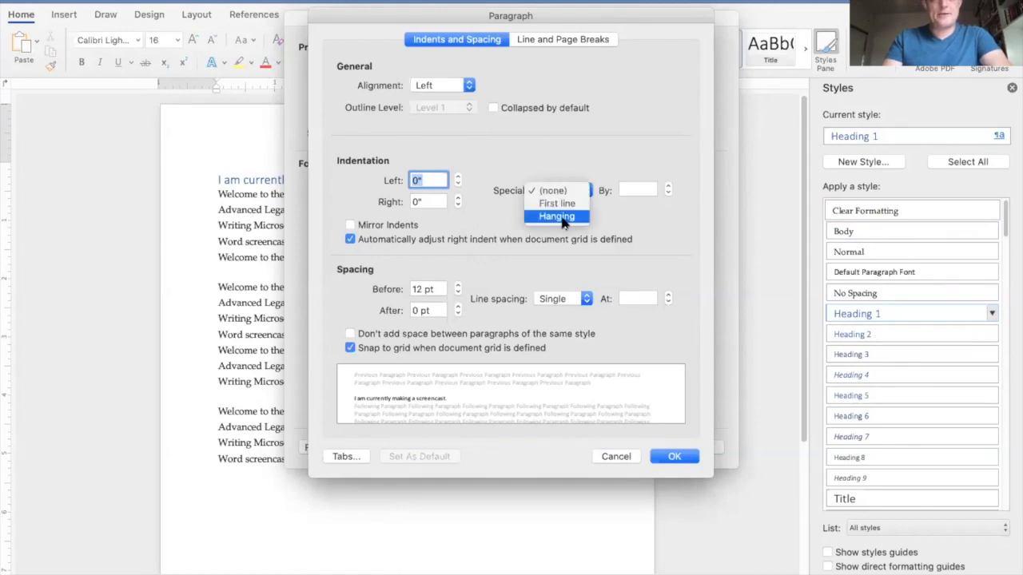
{"action": "left_click", "coordinate": [561, 218]}
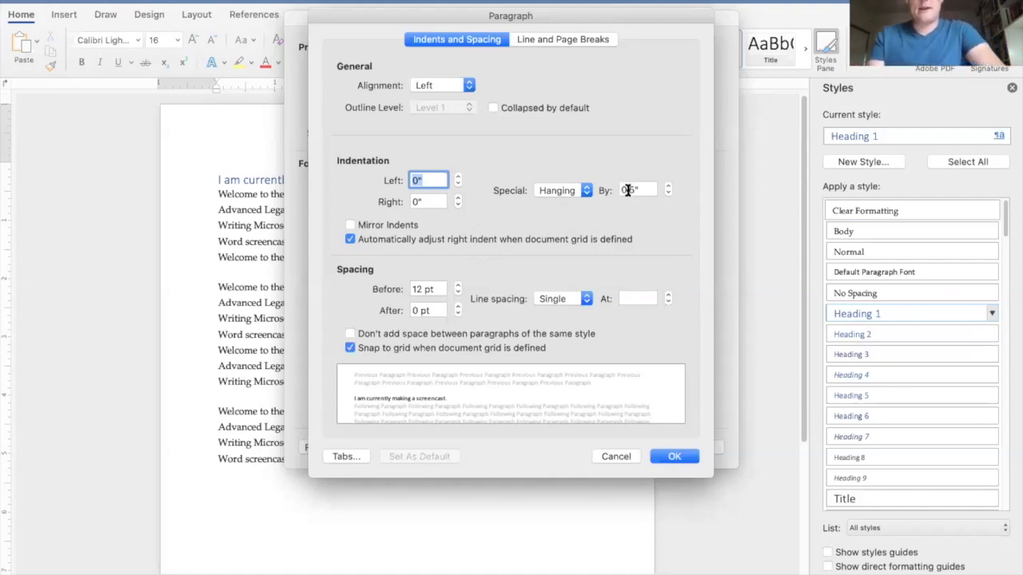
{"action": "left_click", "coordinate": [628, 190]}
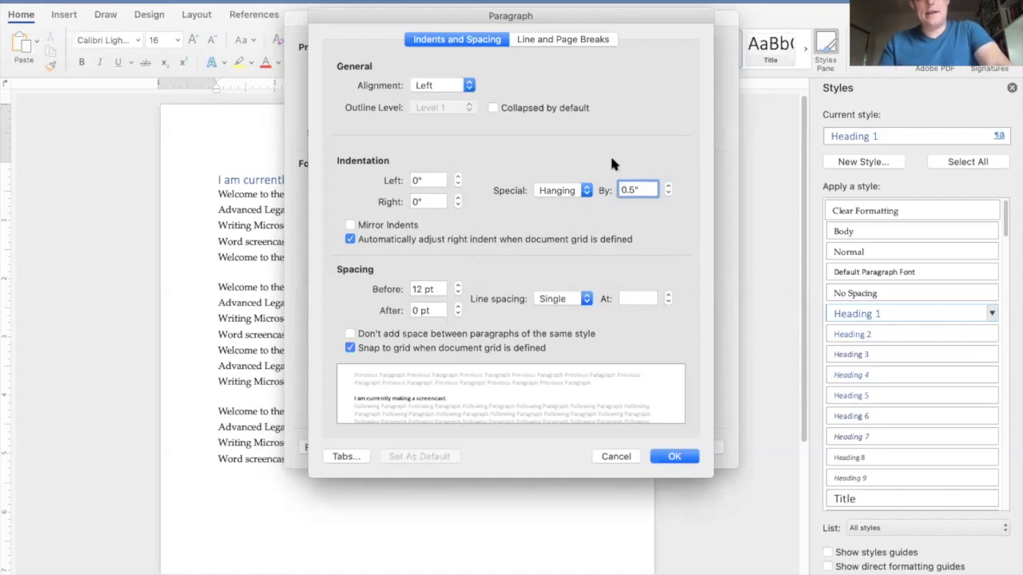
{"action": "type", "text": "2"}
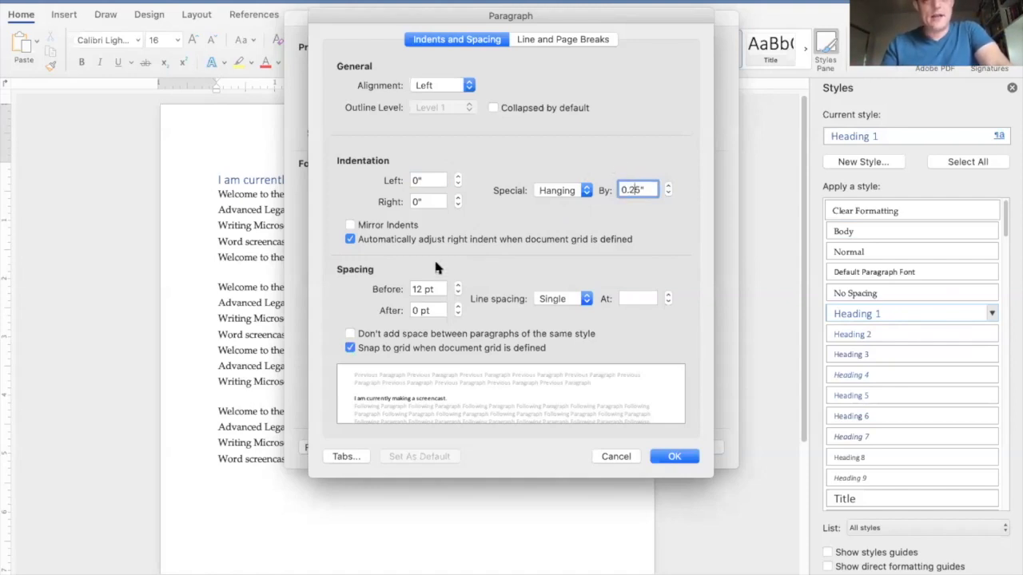
Set the Heading 1 paragraph spacing to 18 pt before and 18 pt after.
{"action": "left_click", "coordinate": [410, 311]}
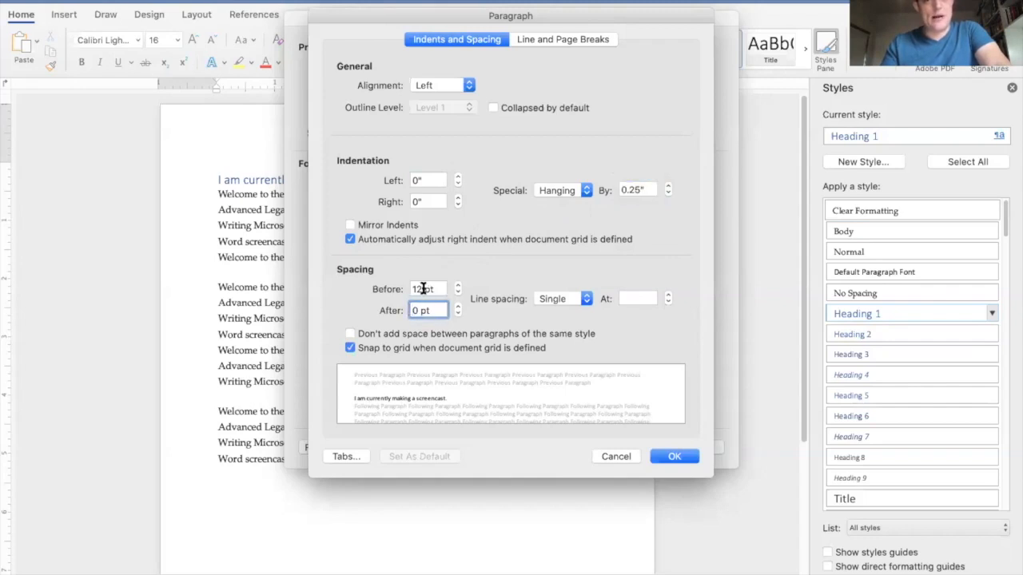
{"action": "type", "text": "18"}
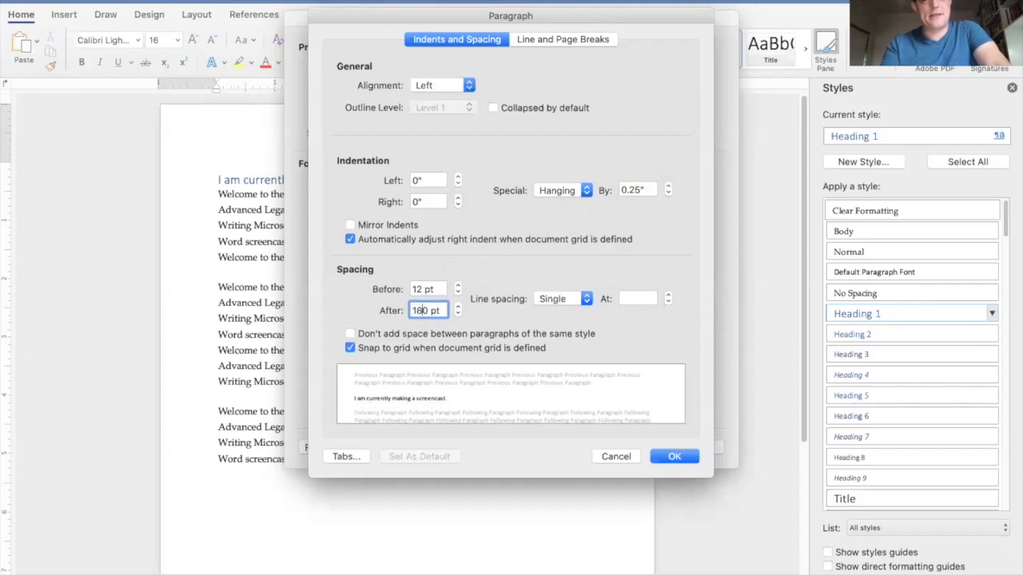
{"action": "key", "text": "Delete"}
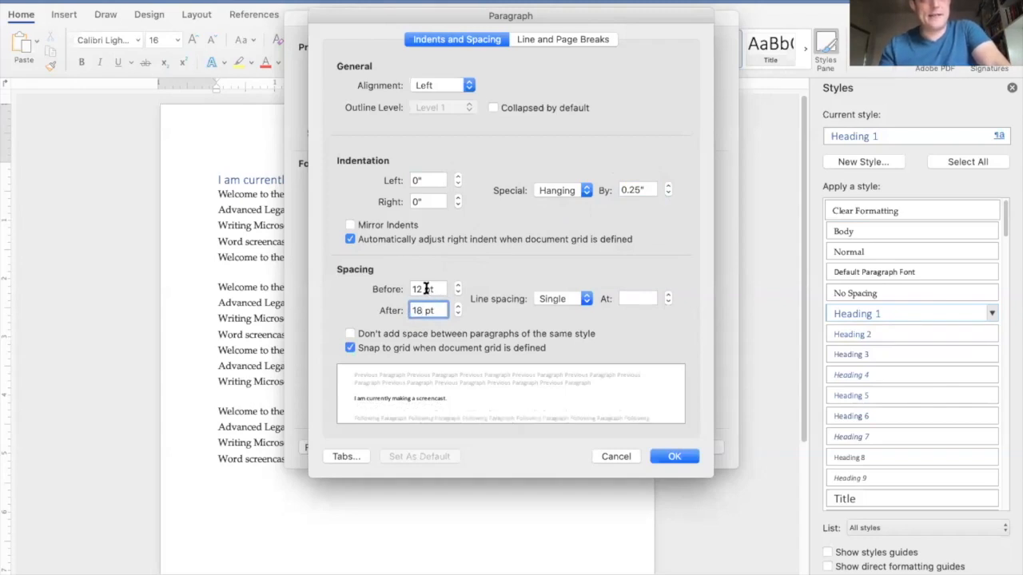
{"action": "double_click", "coordinate": [418, 288]}
{"action": "type", "text": "18"}
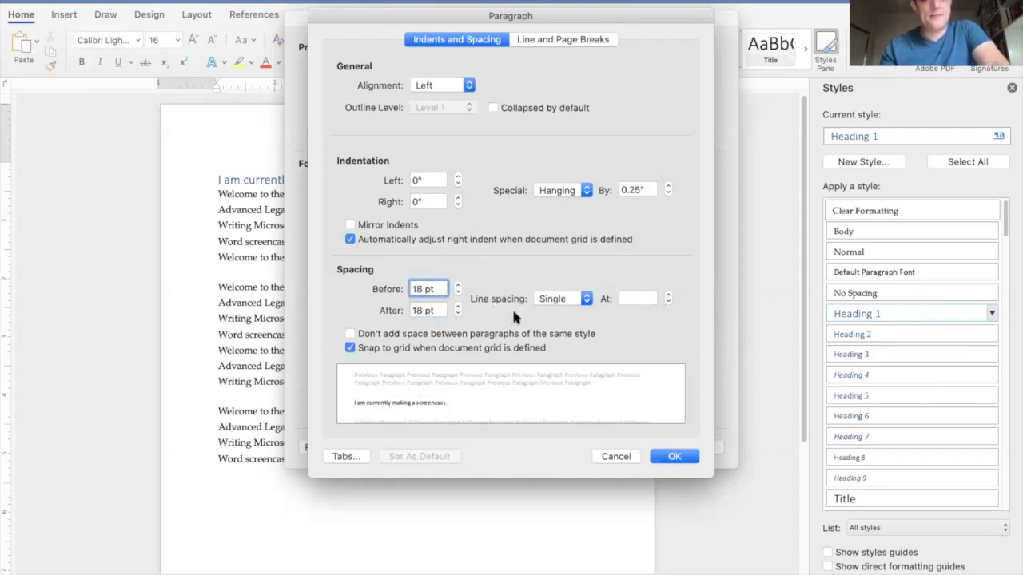
Set the Heading 1 line spacing to Multiple at 1.2, review its line and page break options, and apply the style changes.
{"action": "left_click", "coordinate": [559, 298]}
{"action": "left_click", "coordinate": [560, 366]}
{"action": "double_click", "coordinate": [634, 299]}
{"action": "type", "text": "1.2"}
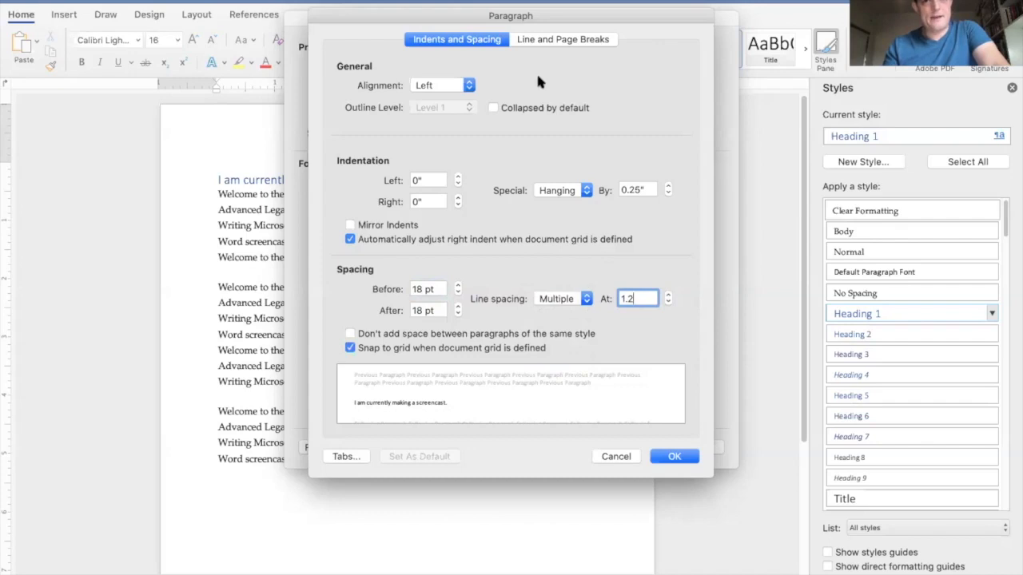
{"action": "left_click", "coordinate": [536, 42]}
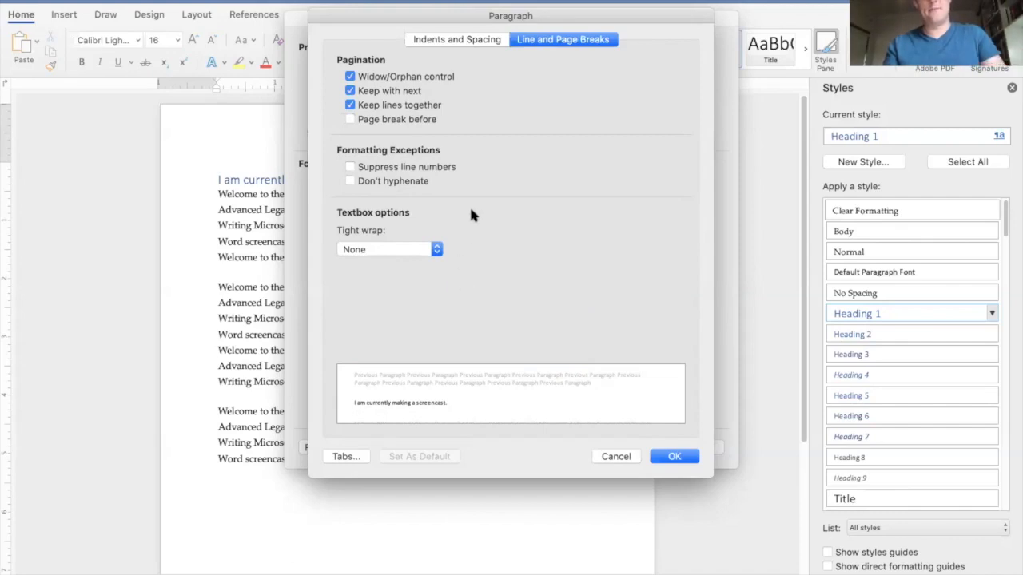
{"action": "left_click", "coordinate": [689, 457]}
{"action": "left_click", "coordinate": [694, 448]}
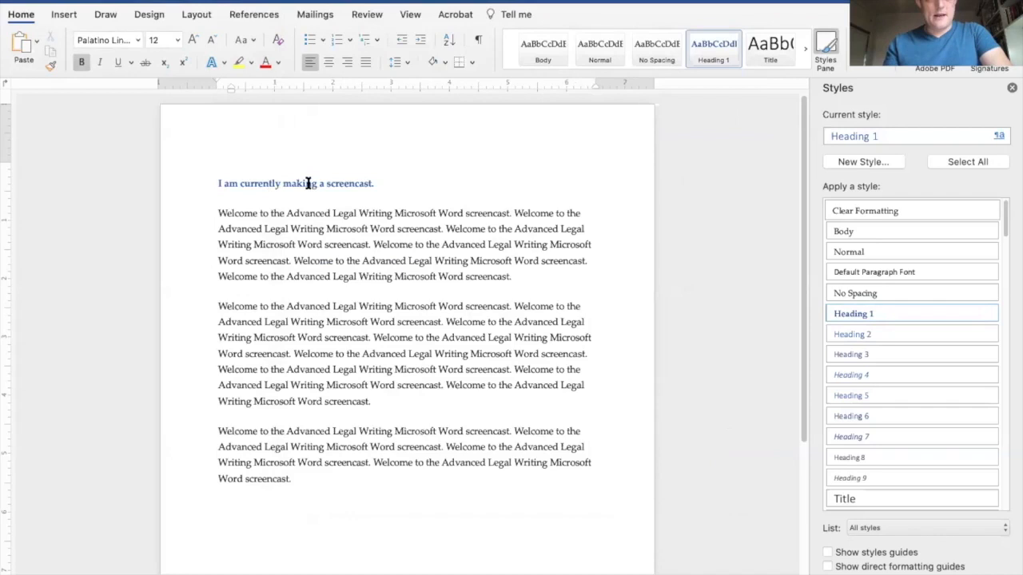
Modify the Heading 1 style of the "I am currently making a screencast." heading and open its font settings.
{"action": "left_click", "coordinate": [197, 189]}
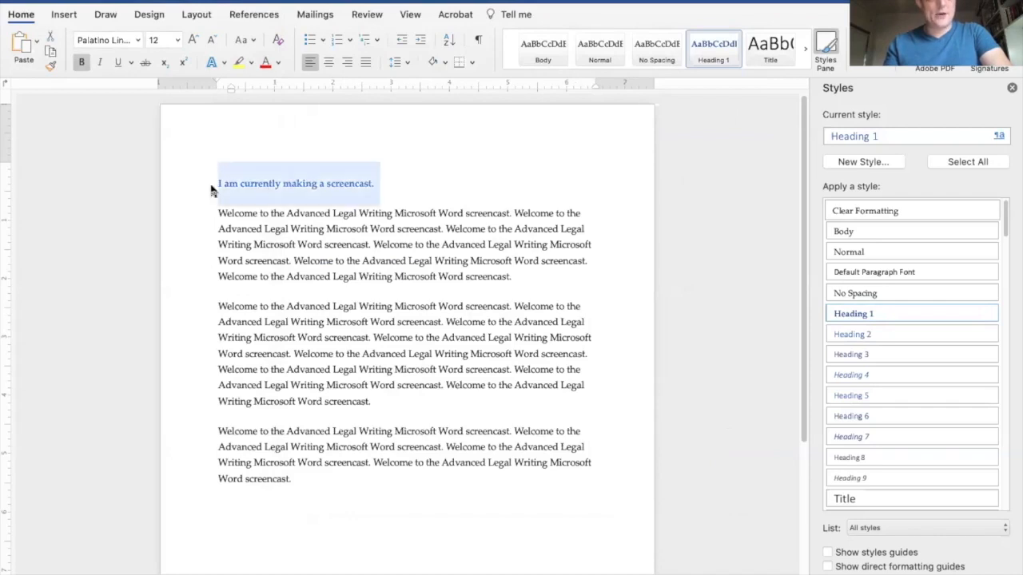
{"action": "left_click", "coordinate": [310, 183]}
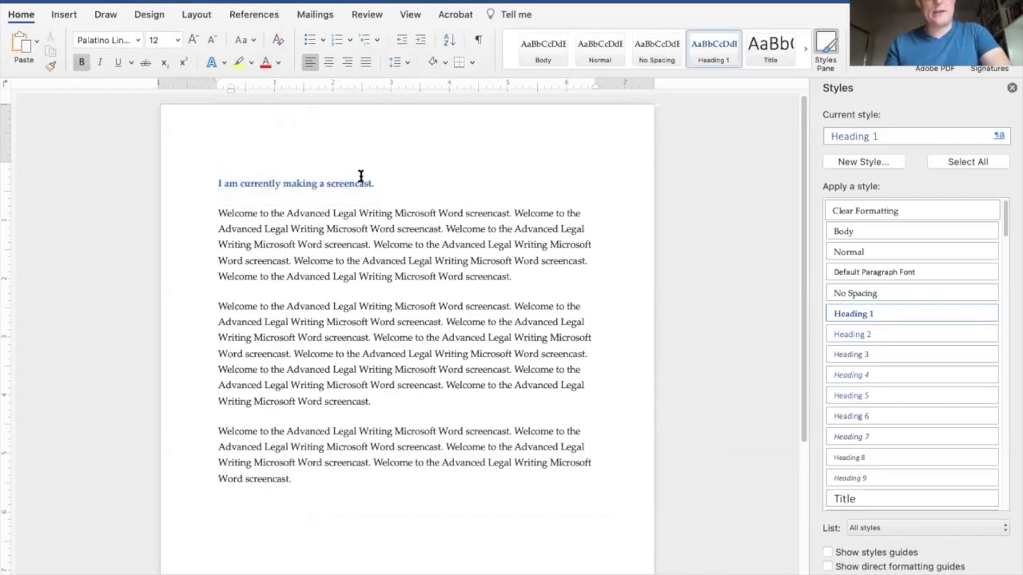
{"action": "left_click", "coordinate": [1003, 136]}
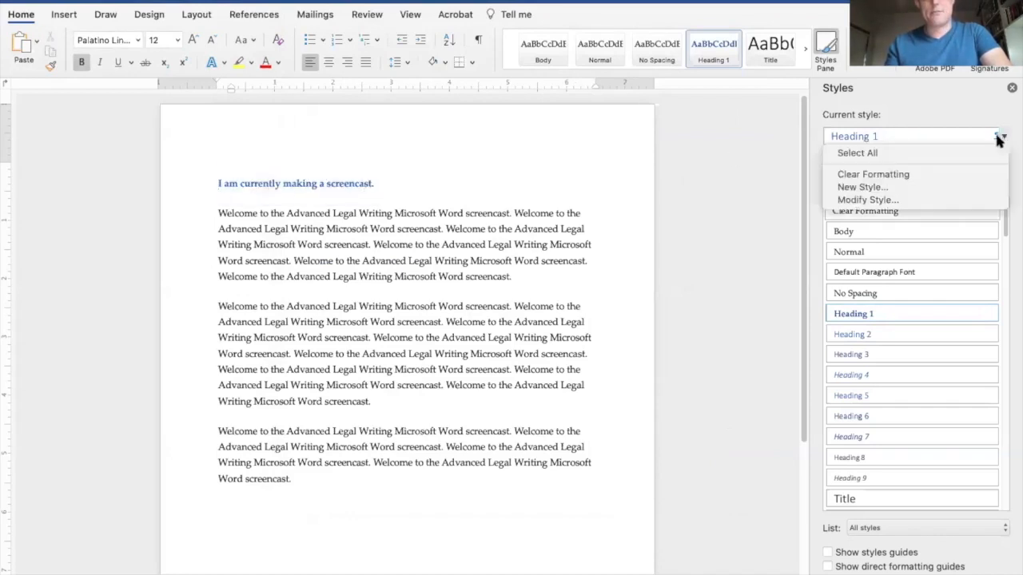
{"action": "left_click", "coordinate": [947, 200]}
{"action": "left_click", "coordinate": [335, 385]}
{"action": "left_click", "coordinate": [336, 447]}
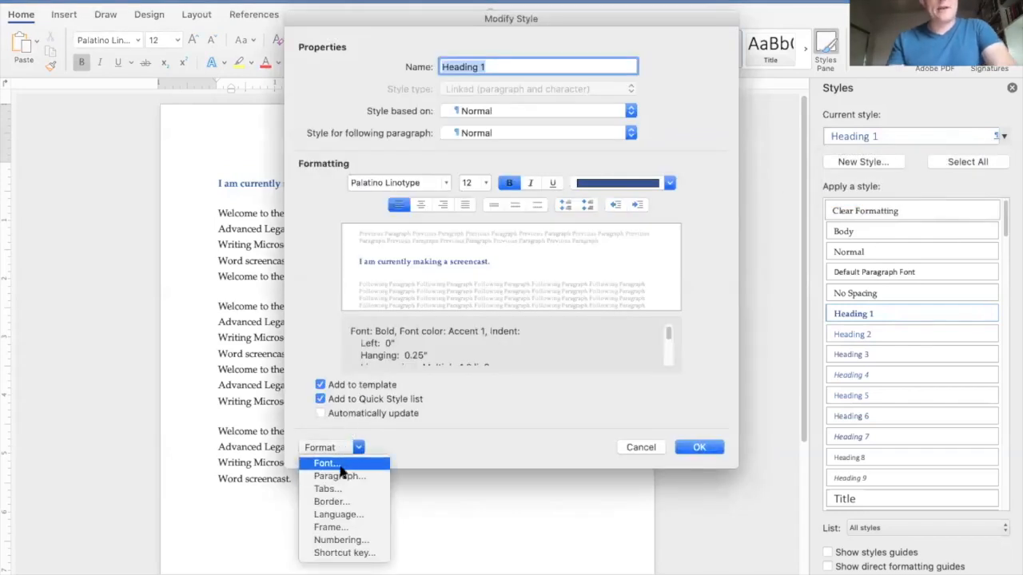
{"action": "left_click", "coordinate": [359, 447]}
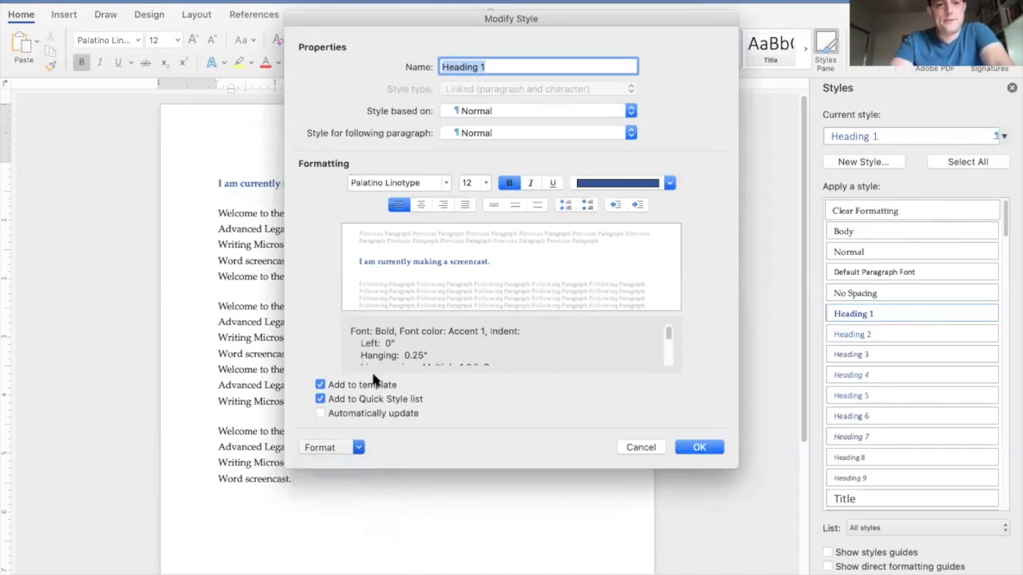
{"action": "left_click", "coordinate": [334, 449]}
{"action": "left_click", "coordinate": [334, 449]}
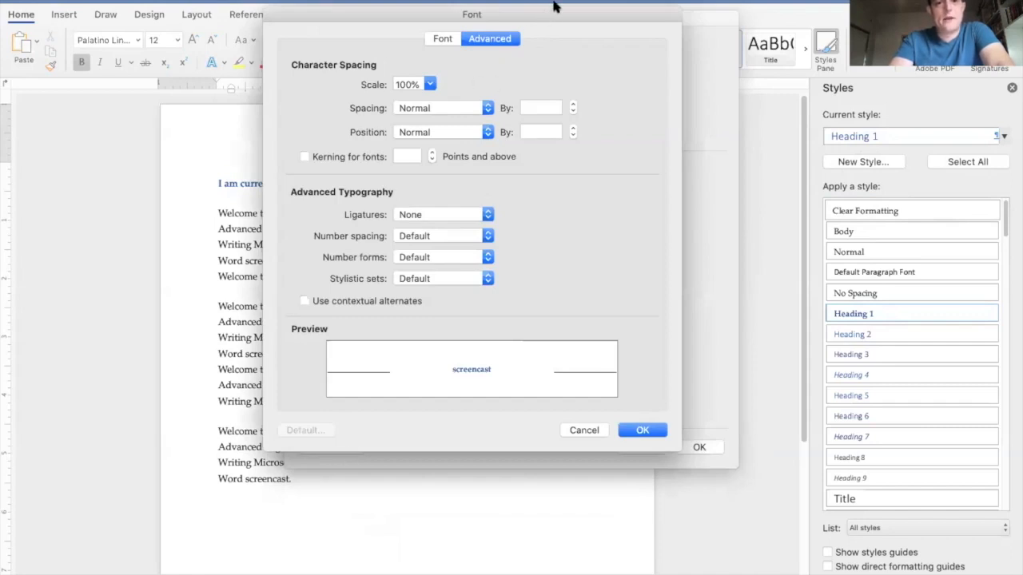
Set the Heading 1 style's font color to black from the theme colors.
{"action": "left_click_drag", "start_coordinate": [543, 10], "coordinate": [566, 61]}
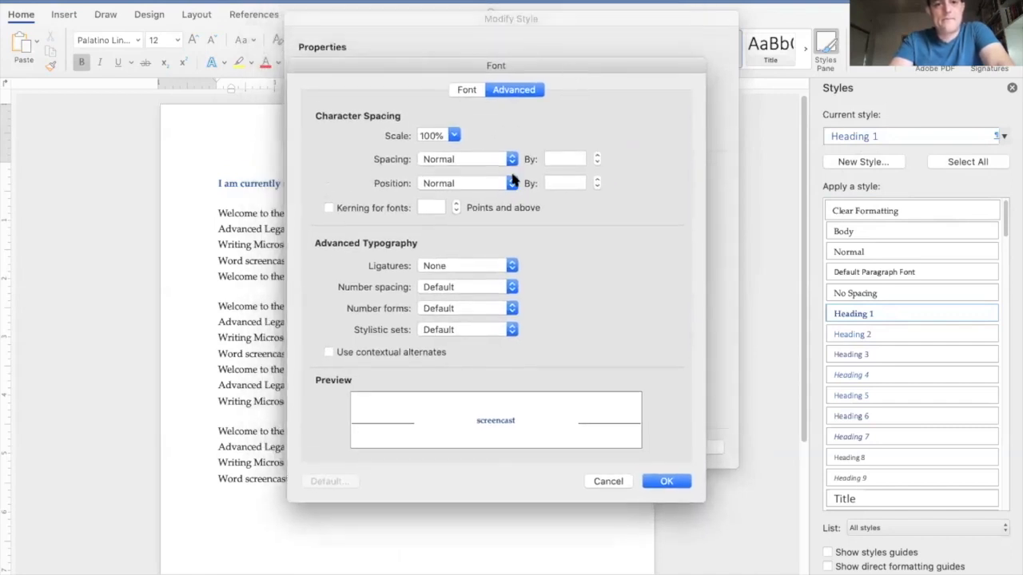
{"action": "left_click", "coordinate": [468, 88]}
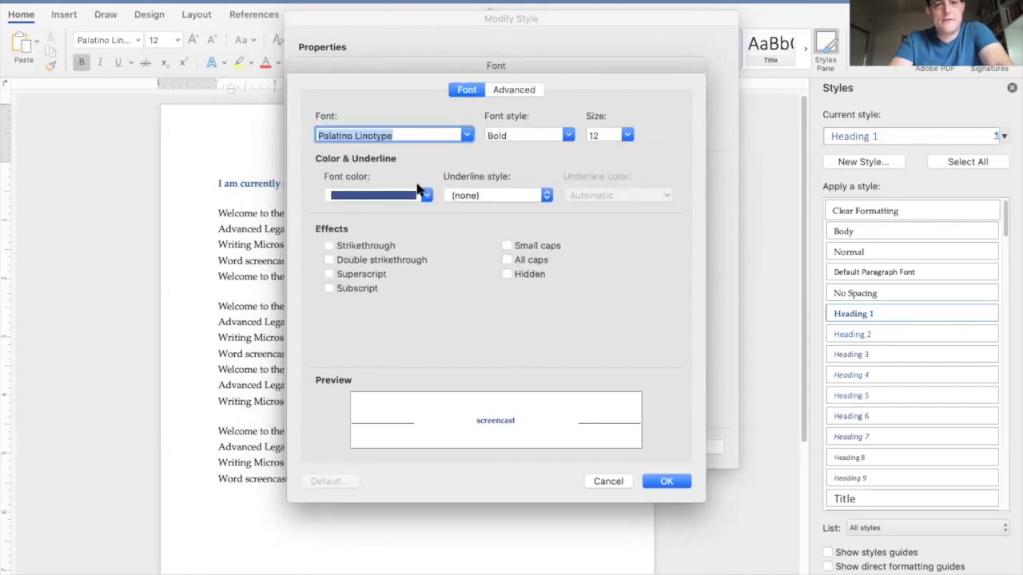
{"action": "left_click", "coordinate": [421, 194]}
{"action": "left_click", "coordinate": [405, 193]}
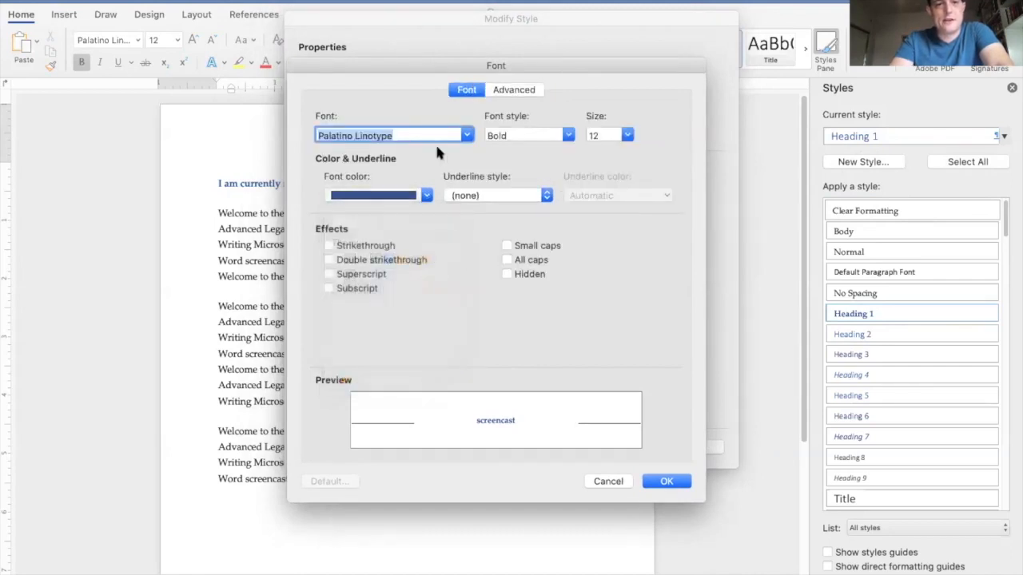
{"action": "left_click", "coordinate": [491, 90]}
{"action": "left_click", "coordinate": [470, 87]}
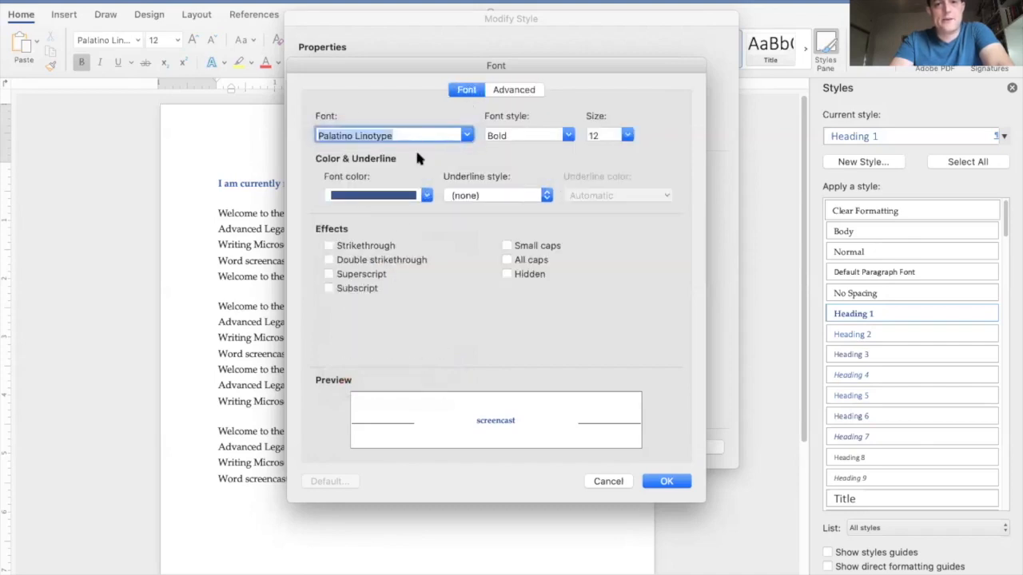
{"action": "left_click", "coordinate": [402, 203]}
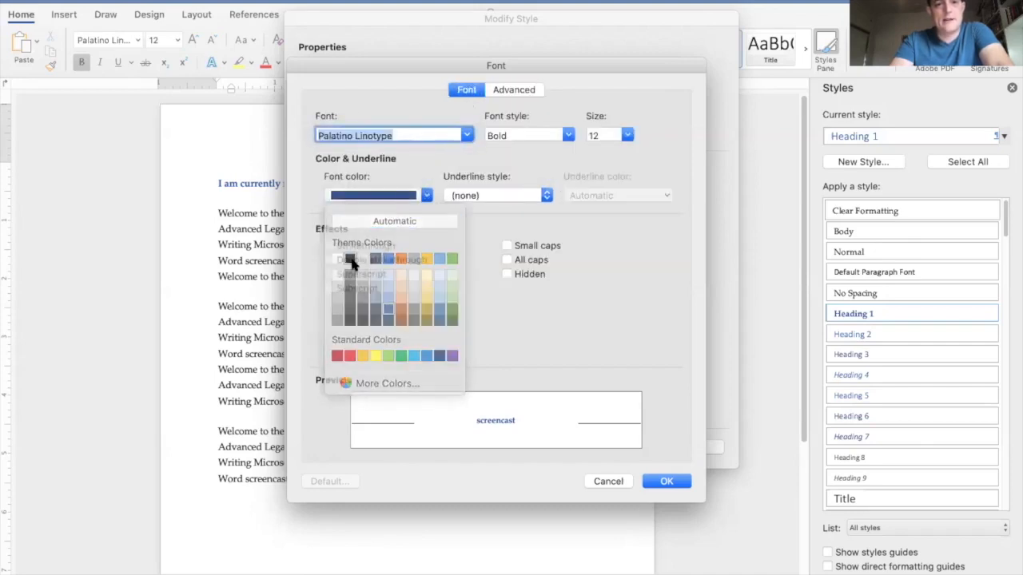
{"action": "left_click", "coordinate": [348, 260]}
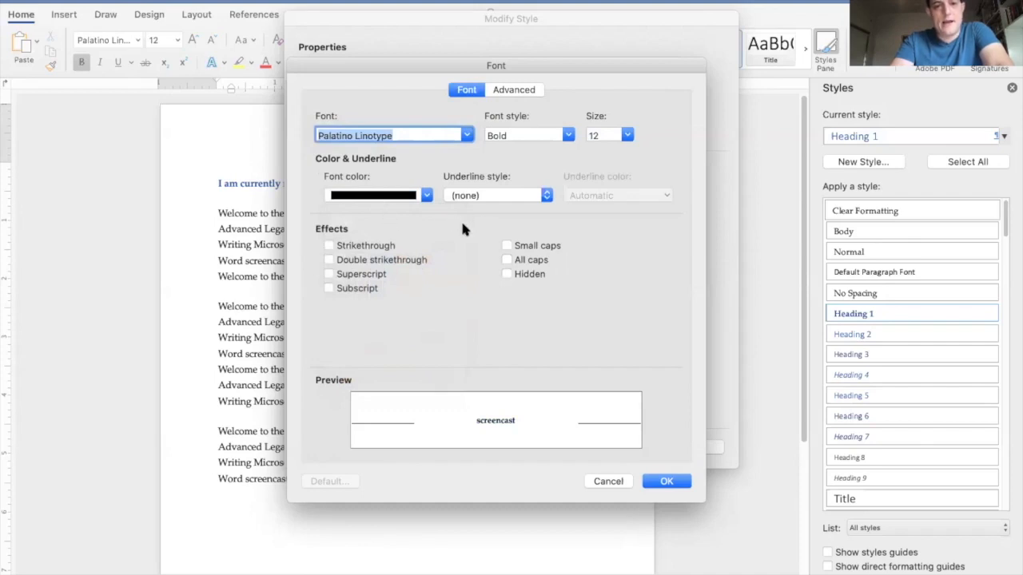
Re-enter Palatino Linotype as the Heading 1 font and accept the font settings.
{"action": "left_click", "coordinate": [508, 86]}
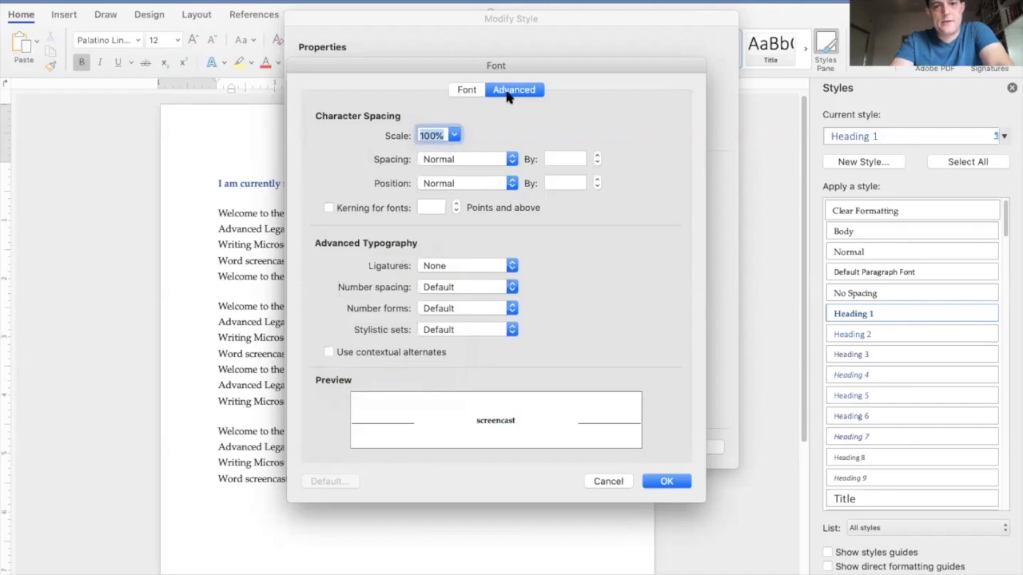
{"action": "left_click", "coordinate": [457, 90]}
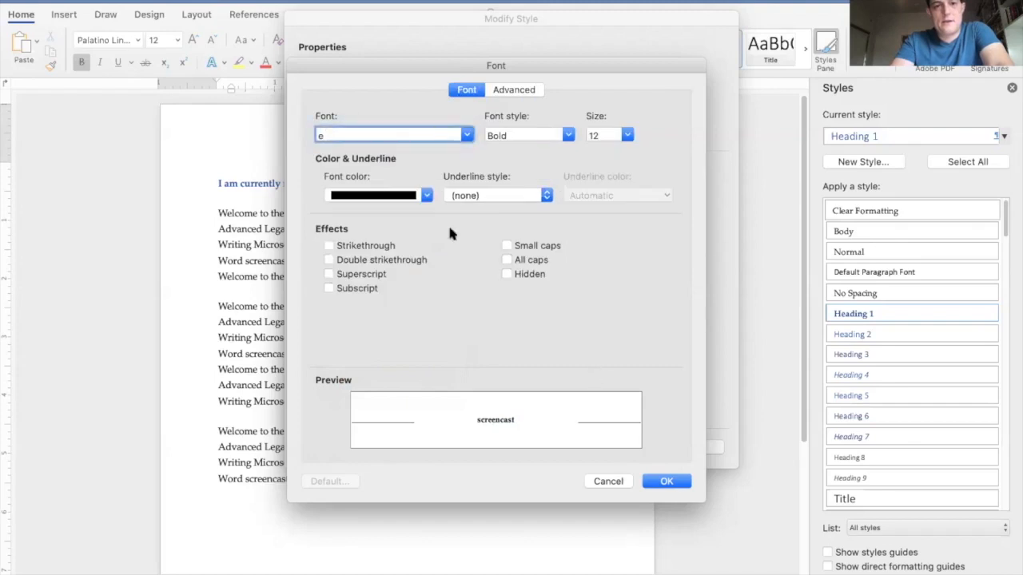
{"action": "left_click_drag", "start_coordinate": [446, 130], "coordinate": [353, 134]}
{"action": "type", "text": "e"}
{"action": "key", "text": "BackSpace"}
{"action": "type", "text": "Linotype"}
{"action": "key", "text": "Tab"}
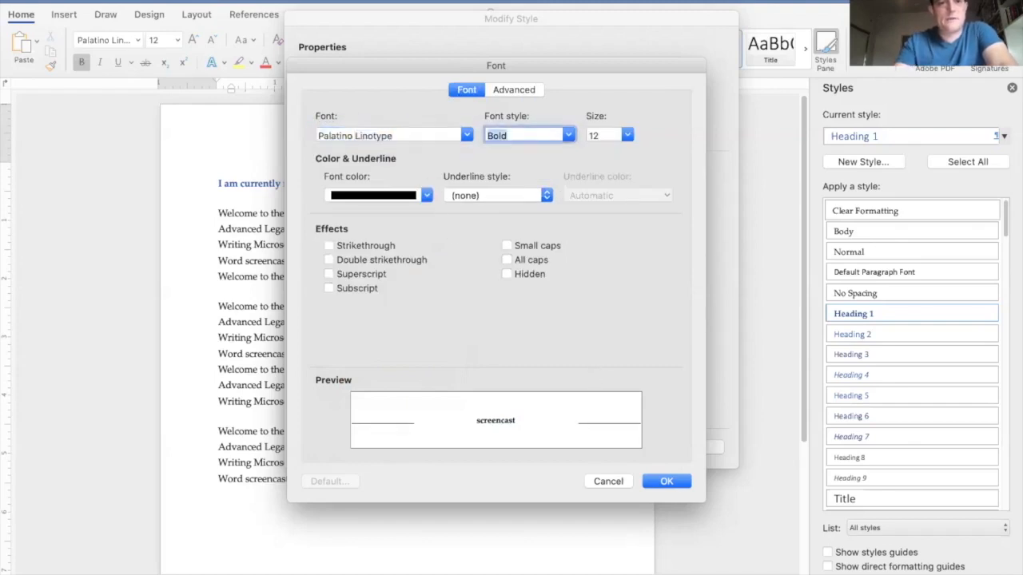
{"action": "left_click", "coordinate": [663, 481]}
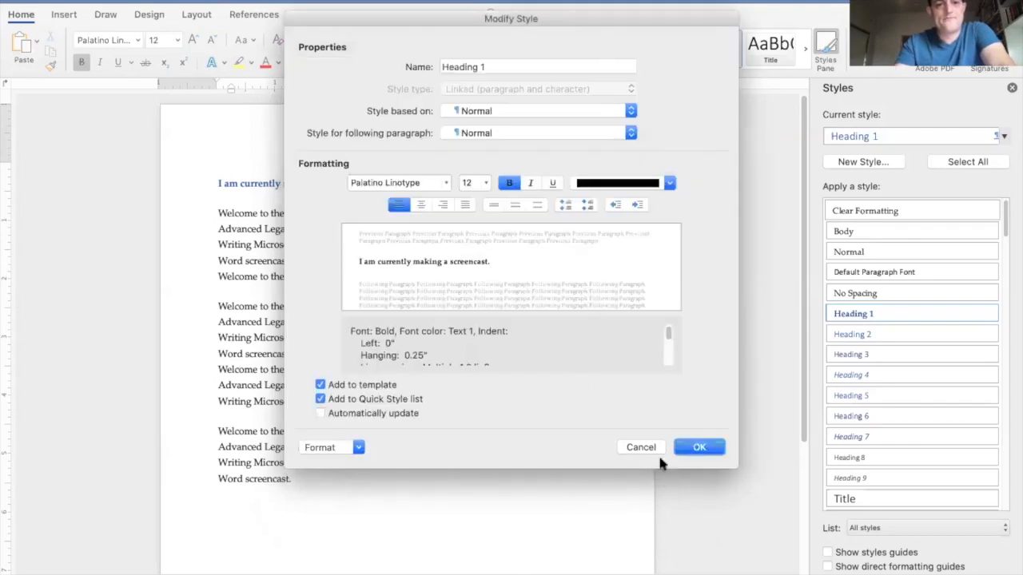
Give the Heading 1 style the outline numbering scheme I. Heading 1, A. Heading 2, 1. Heading 3 and open its customization.
{"action": "left_click", "coordinate": [358, 448]}
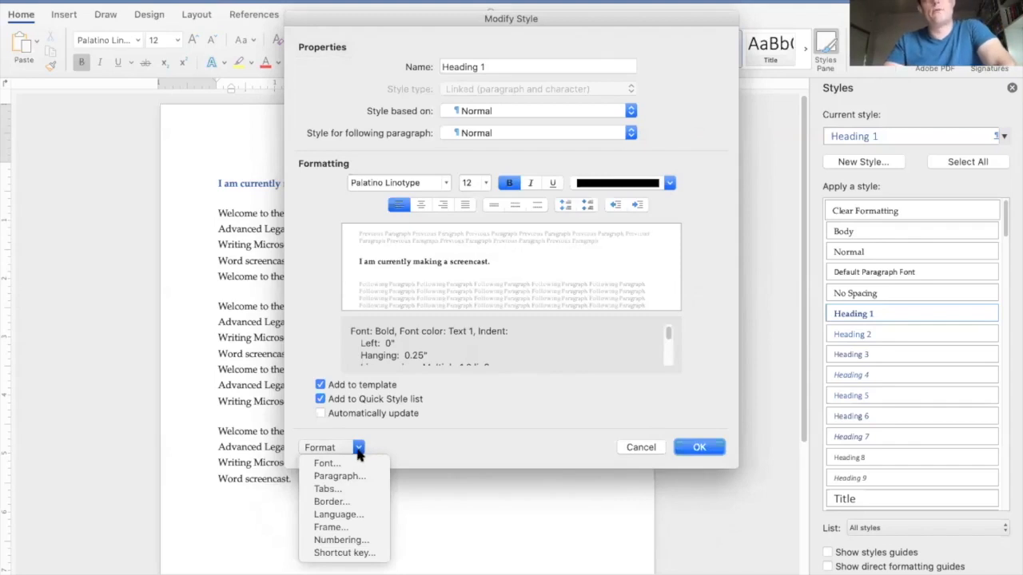
{"action": "left_click", "coordinate": [401, 434]}
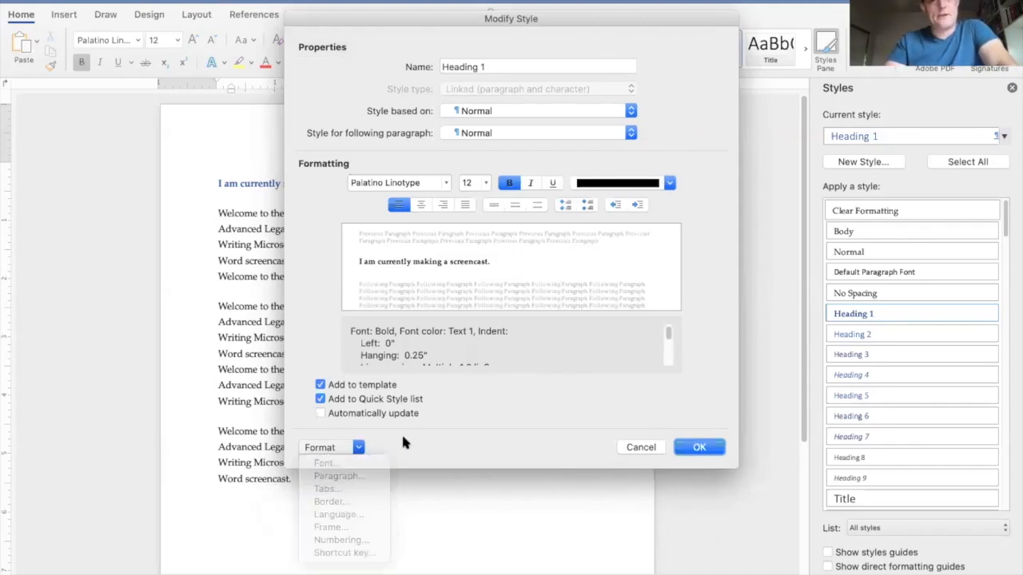
{"action": "left_click", "coordinate": [342, 448]}
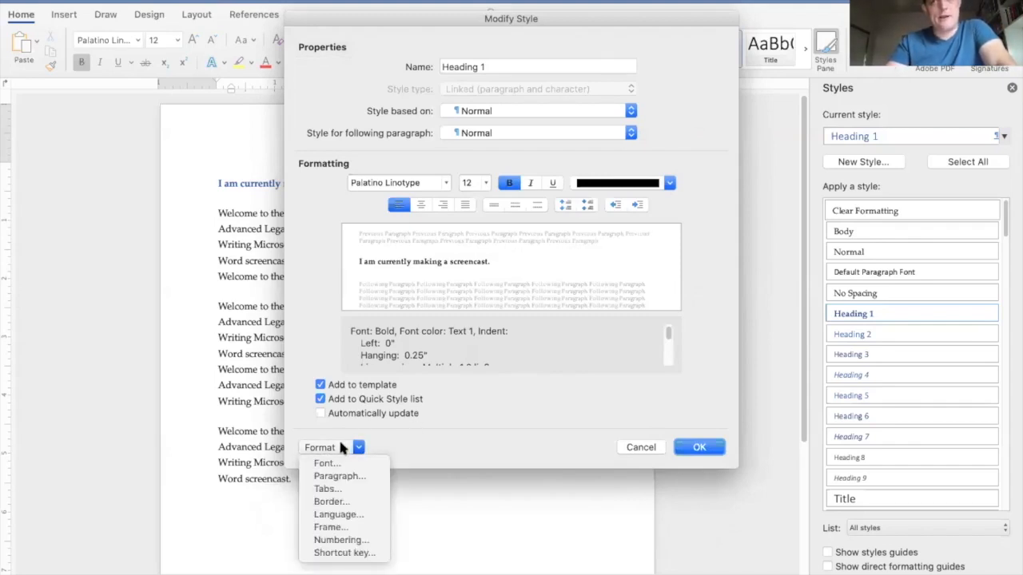
{"action": "left_click", "coordinate": [343, 541]}
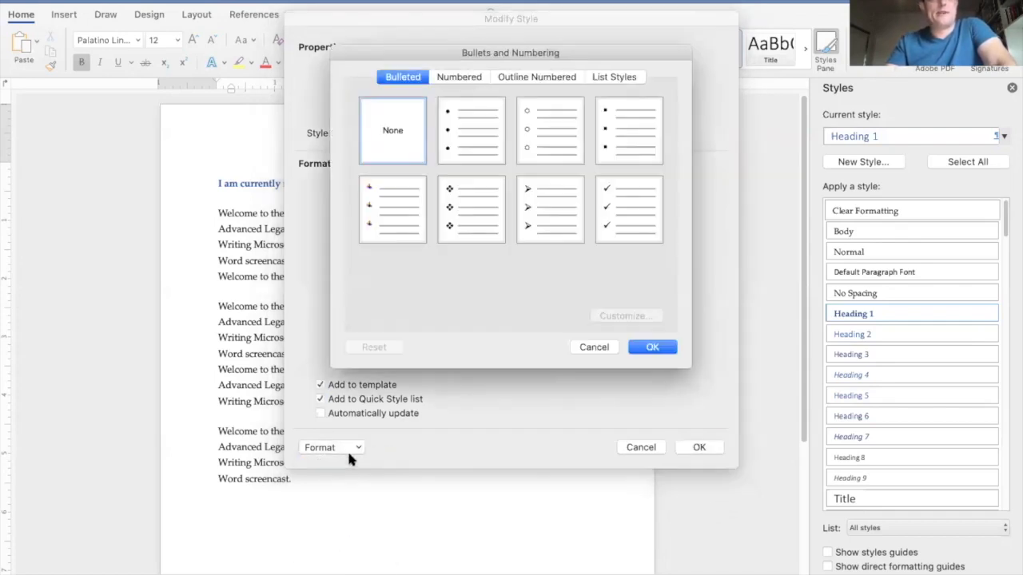
{"action": "left_click", "coordinate": [527, 79]}
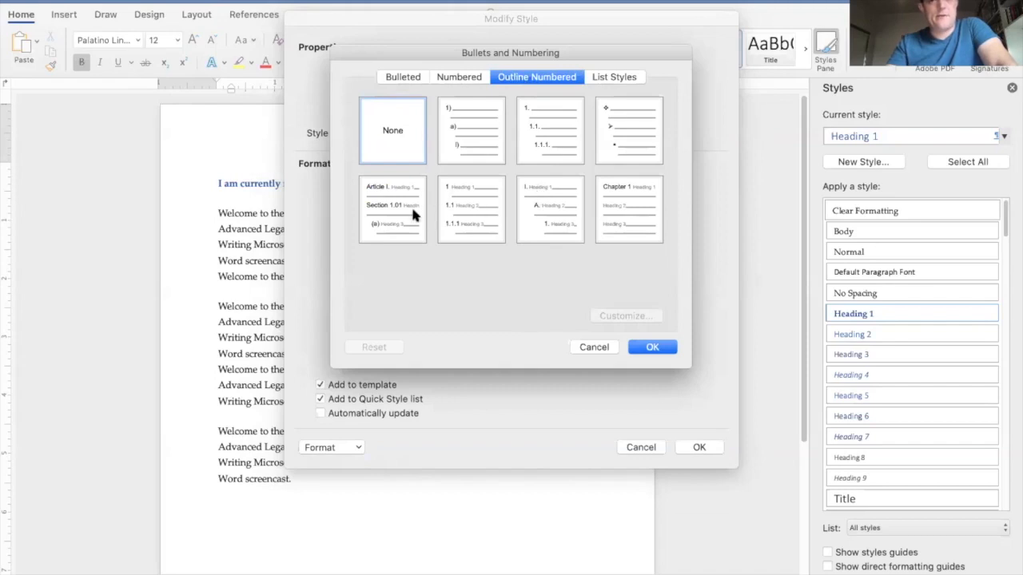
{"action": "left_click", "coordinate": [539, 220]}
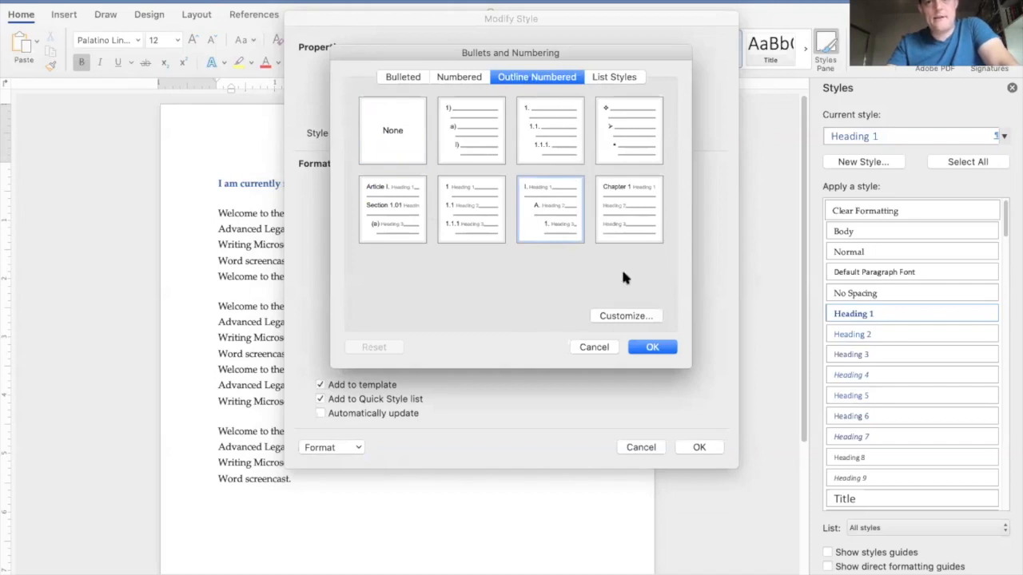
{"action": "left_click", "coordinate": [623, 314]}
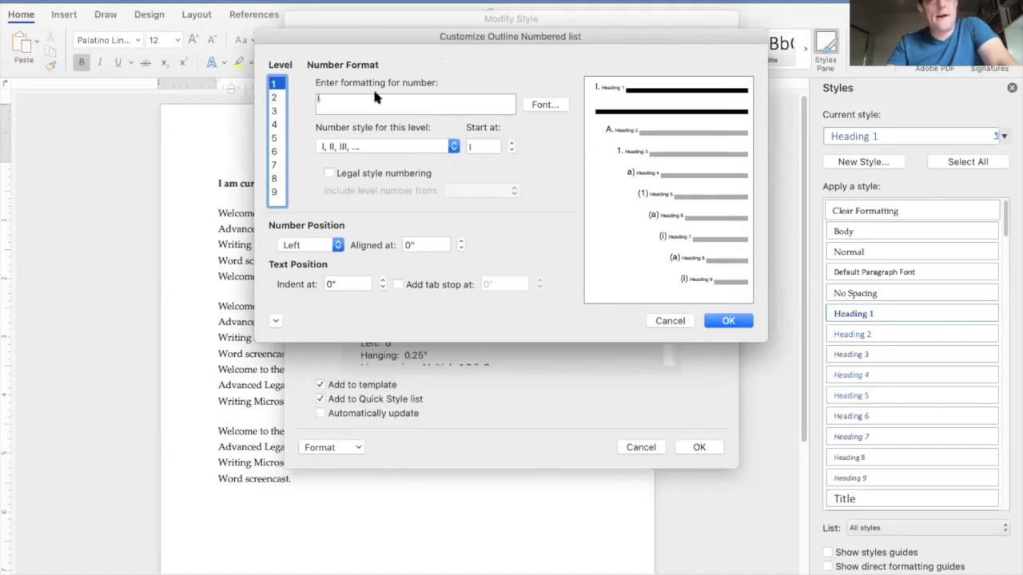
Try a 0.25" text indent for level 1 of the outline numbering, and clear the value again.
{"action": "left_click_drag", "start_coordinate": [518, 41], "coordinate": [518, 48]}
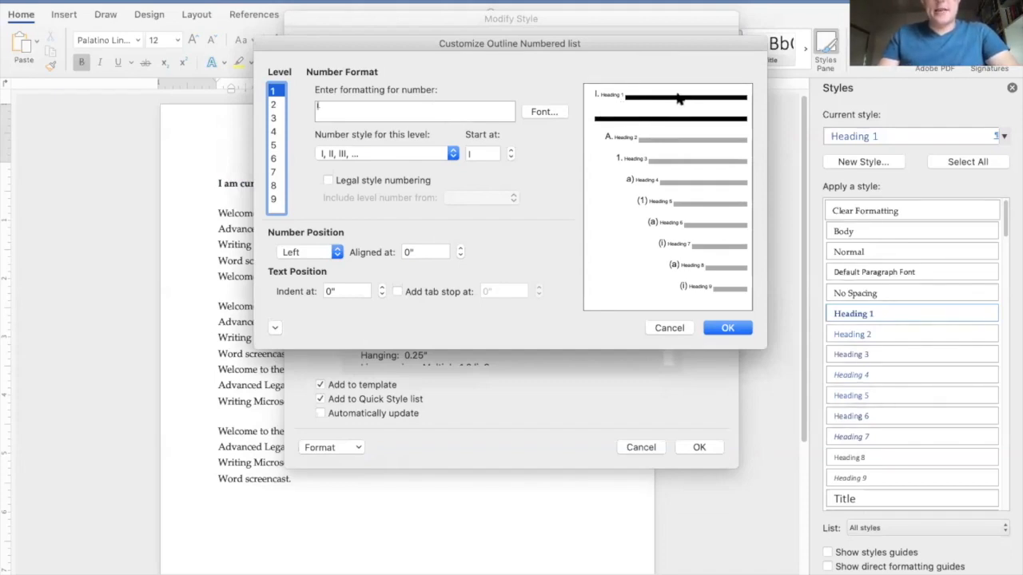
{"action": "left_click", "coordinate": [333, 291]}
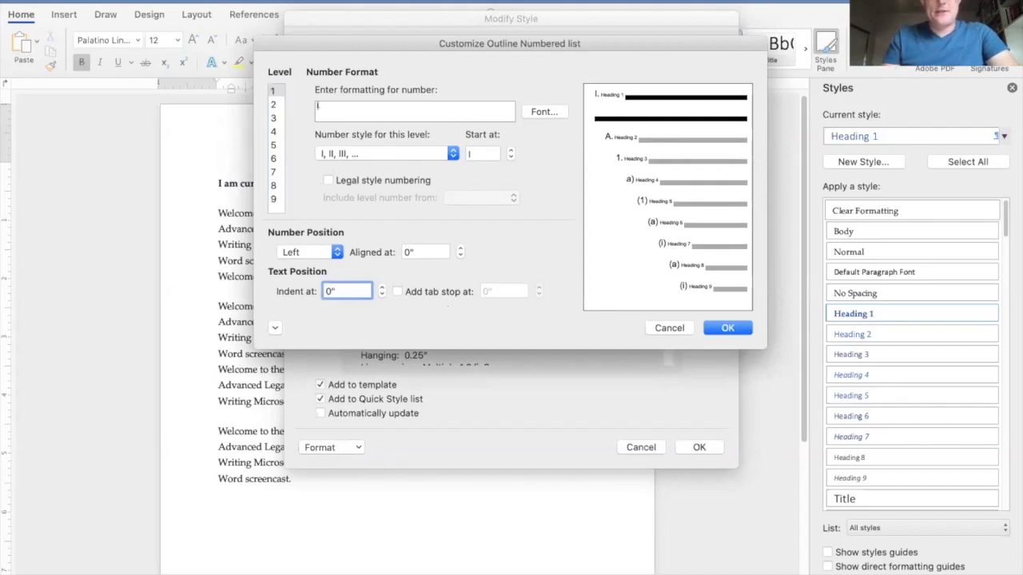
{"action": "type", "text": ".25"}
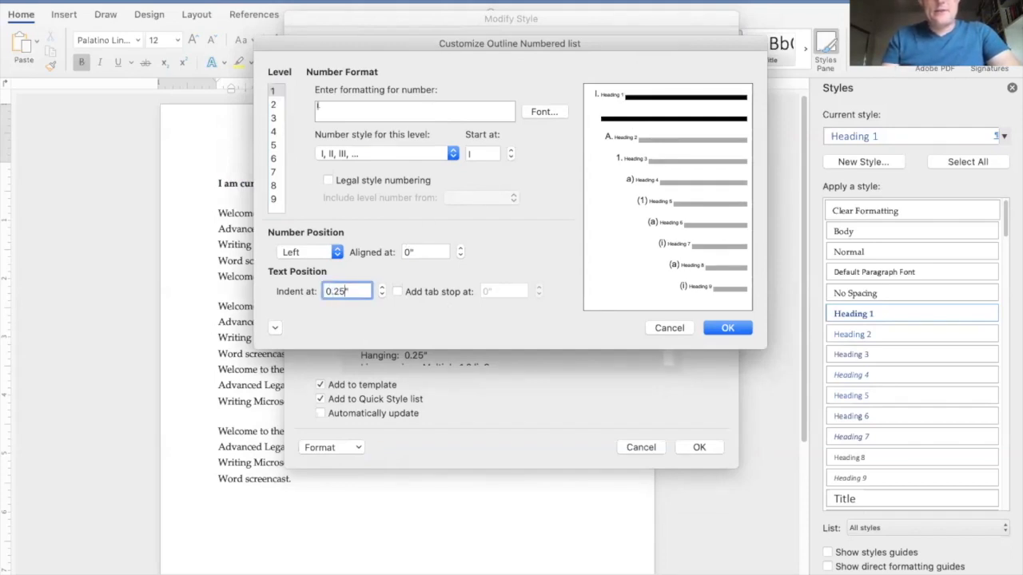
{"action": "key", "text": "BackSpace"}
{"action": "key", "text": "BackSpace"}
{"action": "key", "text": "BackSpace"}
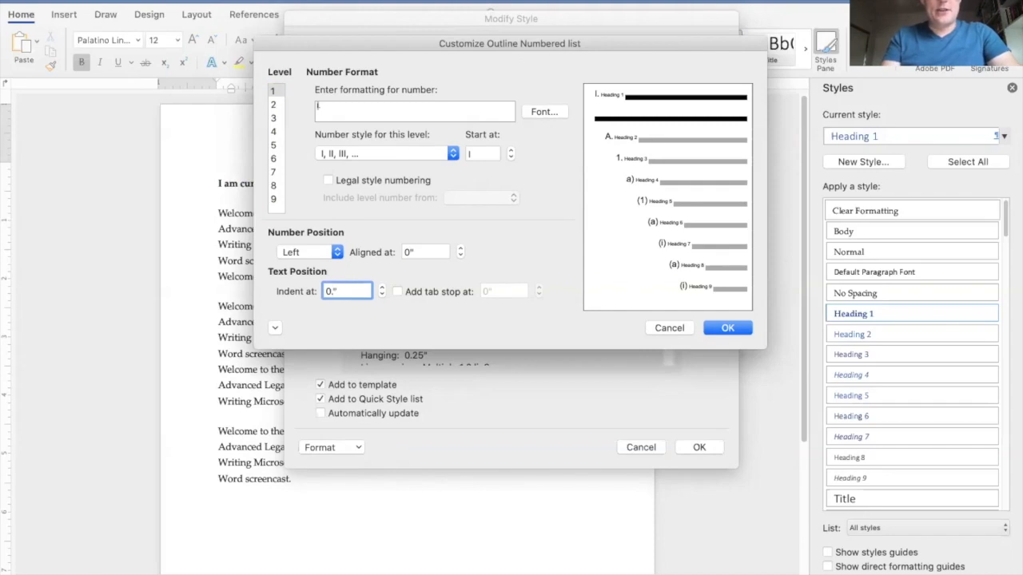
Accept the outline numbering settings and apply the changes to the Heading 1 style.
{"action": "left_click", "coordinate": [727, 329]}
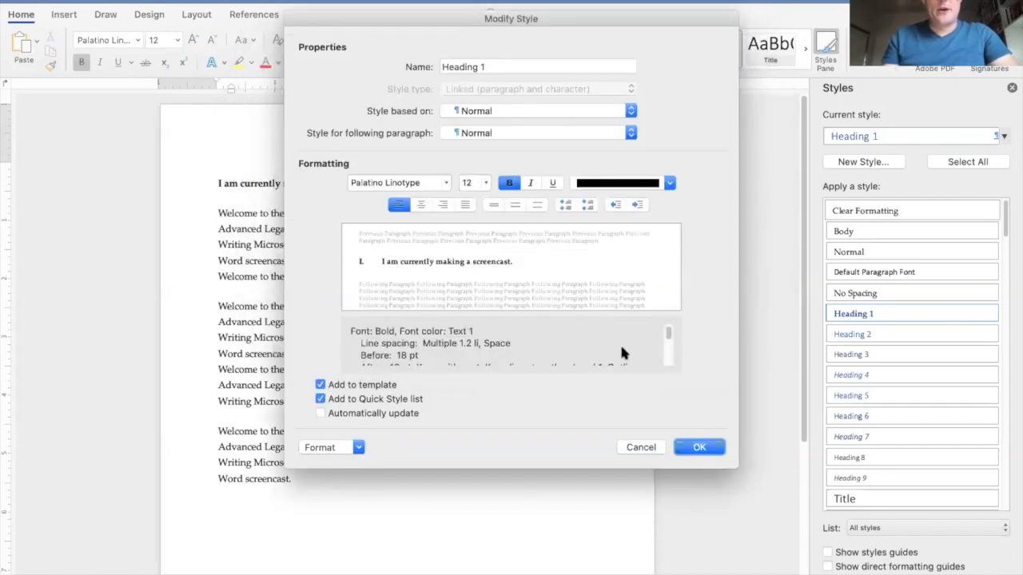
{"action": "left_click", "coordinate": [702, 451]}
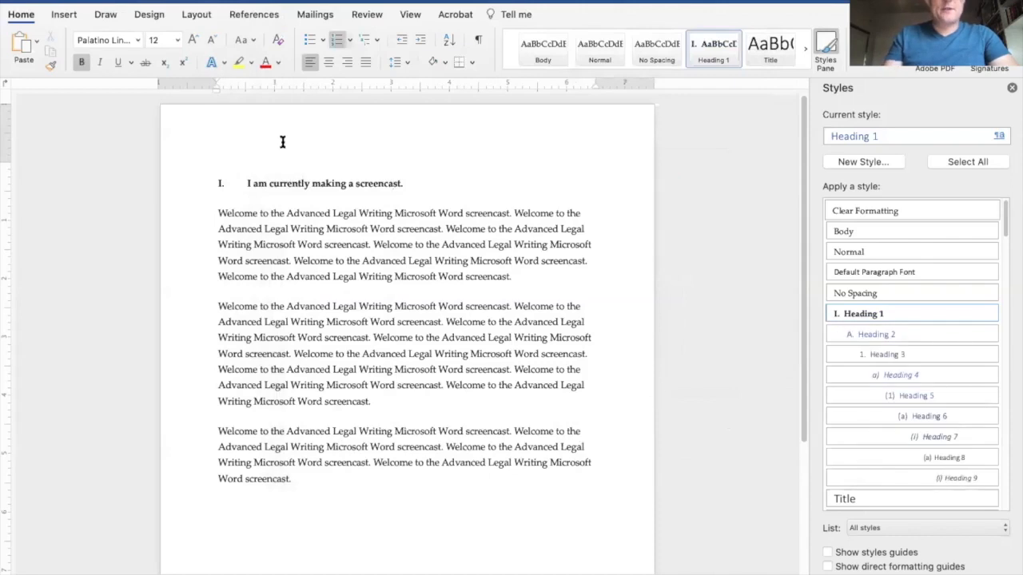
Try a tab stop at about 0.25" between the numeral and the heading text, and remove it.
{"action": "left_click", "coordinate": [247, 183]}
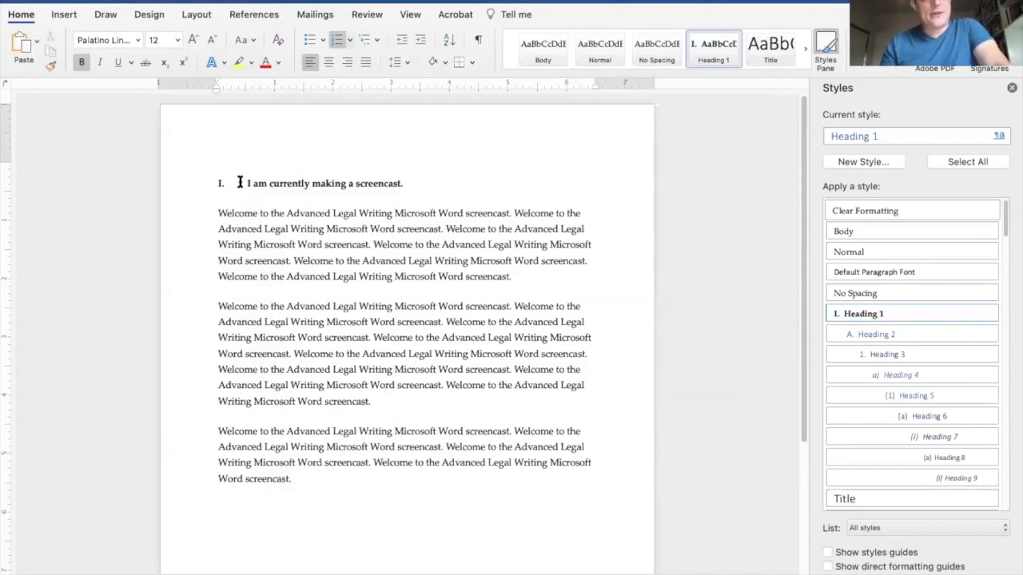
{"action": "left_click", "coordinate": [231, 88]}
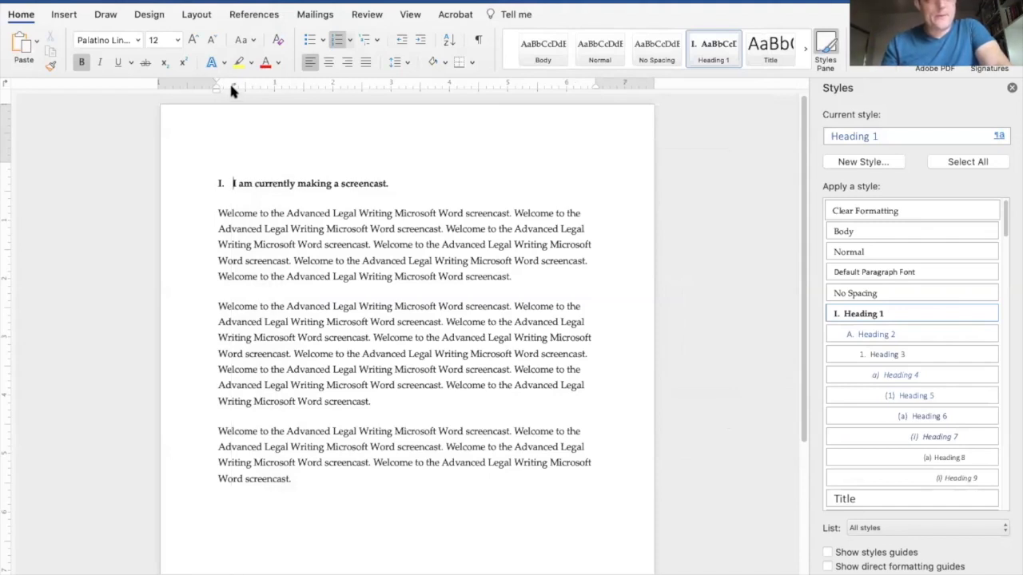
{"action": "left_click_drag", "start_coordinate": [231, 88], "coordinate": [226, 42]}
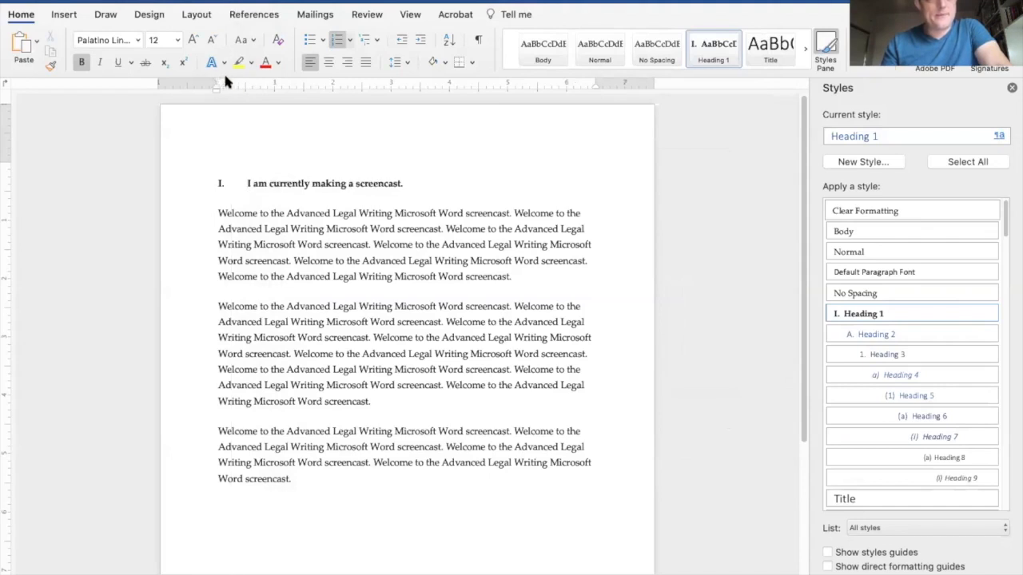
Set the numbered heading's hanging indent to about 0.25" on the ruler.
{"action": "mouse_move", "coordinate": [219, 78]}
{"action": "left_mouse_down"}
{"action": "mouse_move", "coordinate": [228, 77]}
{"action": "mouse_move", "coordinate": [207, 78]}
{"action": "mouse_move", "coordinate": [229, 88]}
{"action": "left_mouse_up"}
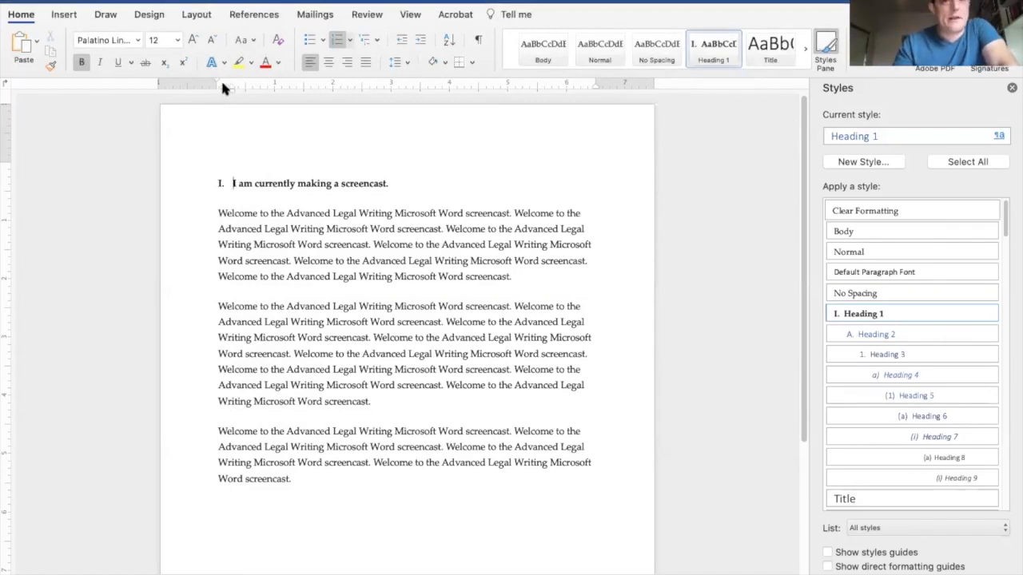
{"action": "mouse_move", "coordinate": [227, 81]}
{"action": "left_mouse_down"}
{"action": "mouse_move", "coordinate": [213, 82]}
{"action": "mouse_move", "coordinate": [228, 86]}
{"action": "left_mouse_up"}
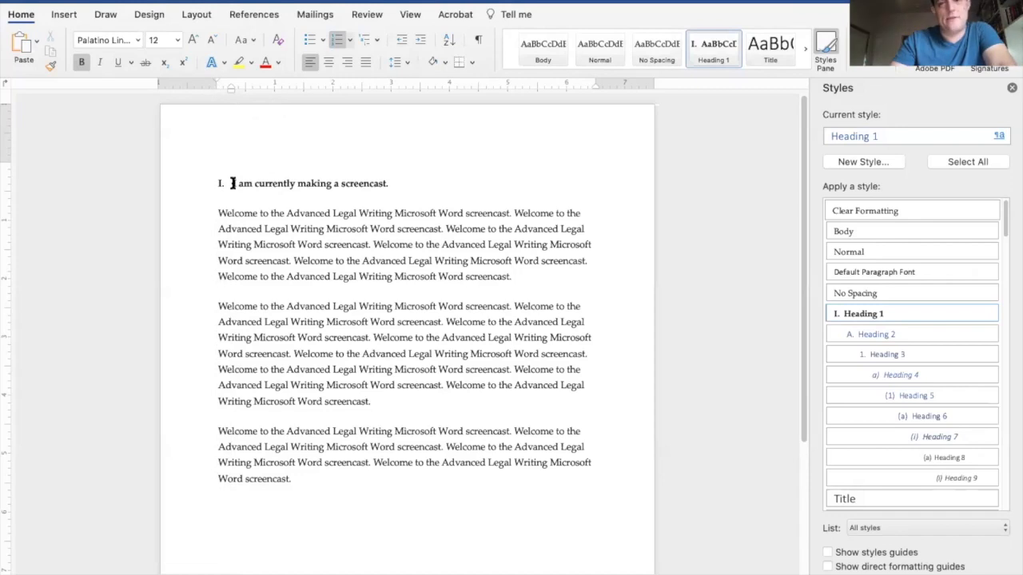
Update the Heading 1 style to match the formatting of the numbered heading.
{"action": "left_click", "coordinate": [991, 314]}
{"action": "left_click", "coordinate": [992, 315]}
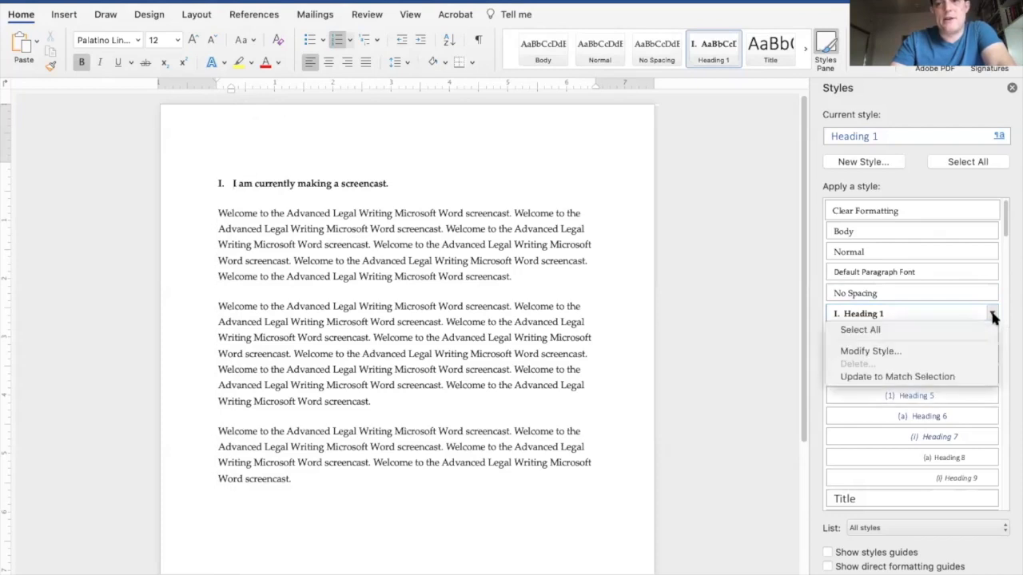
{"action": "left_click", "coordinate": [962, 377]}
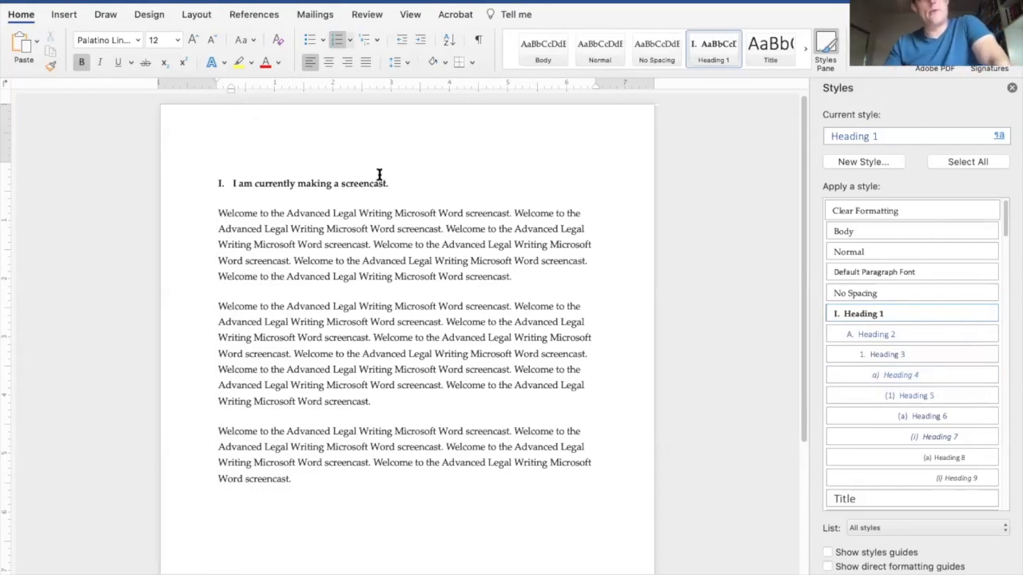
Copy the heading sentence "I am currently making a screencast." and add a second copy at the end of the same heading.
{"action": "left_click_drag", "start_coordinate": [407, 180], "coordinate": [231, 176]}
{"action": "key", "text": "super+c"}
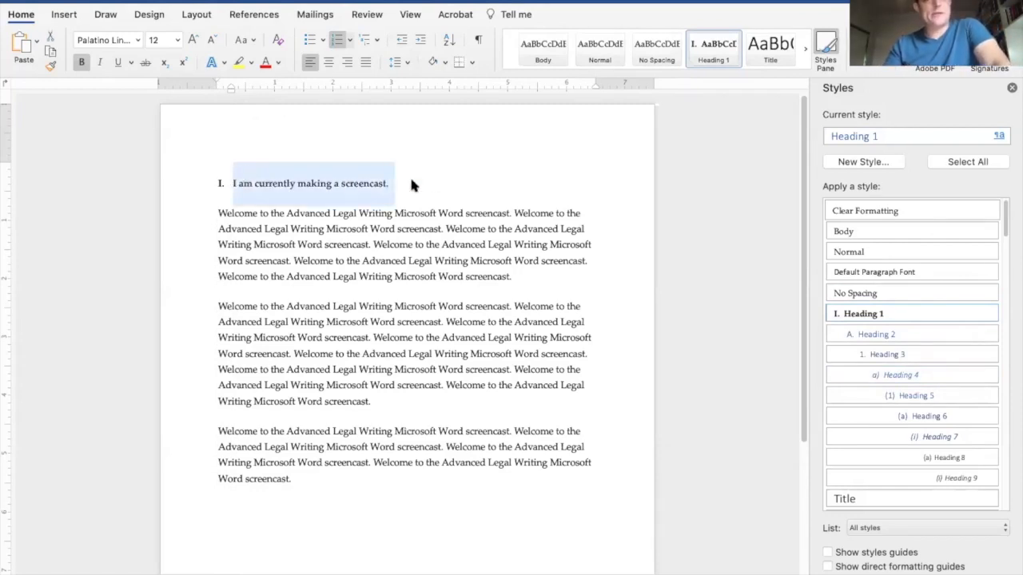
{"action": "left_click", "coordinate": [409, 175]}
{"action": "key", "text": "super+v"}
{"action": "key", "text": "BackSpace"}
{"action": "key", "text": "BackSpace"}
{"action": "key", "text": "BackSpace"}
Select the heading's second sentence and paste the copied heading text over it.
{"action": "key", "text": "alt+shift+Left"}
{"action": "key", "text": "alt+shift+Left"}
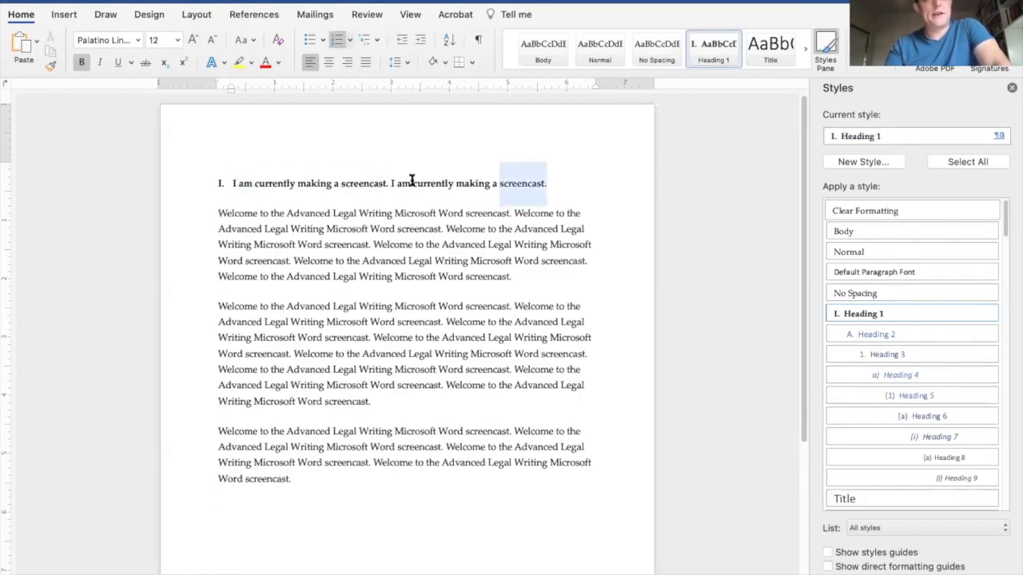
{"action": "key", "text": "Right"}
{"action": "key", "text": "alt+shift+Left"}
{"action": "key", "text": "alt+shift+Left"}
{"action": "key", "text": "alt+shift+Left"}
{"action": "key", "text": "alt+shift+Left"}
{"action": "key", "text": "alt+shift+Left"}
{"action": "key", "text": "alt+shift+Left"}
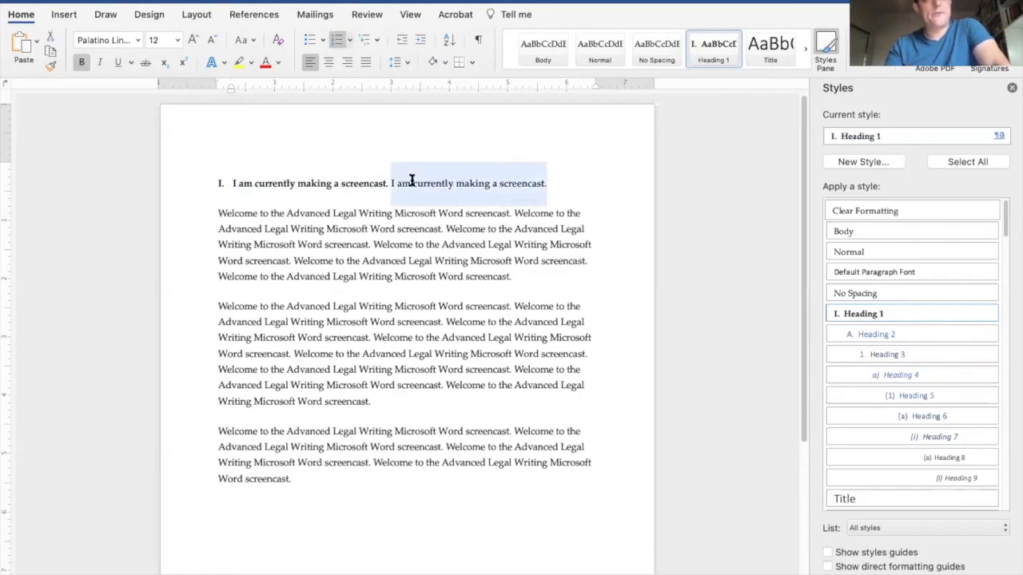
{"action": "key", "text": "super+v"}
{"action": "key", "text": "Down"}
{"action": "key", "text": "Up"}
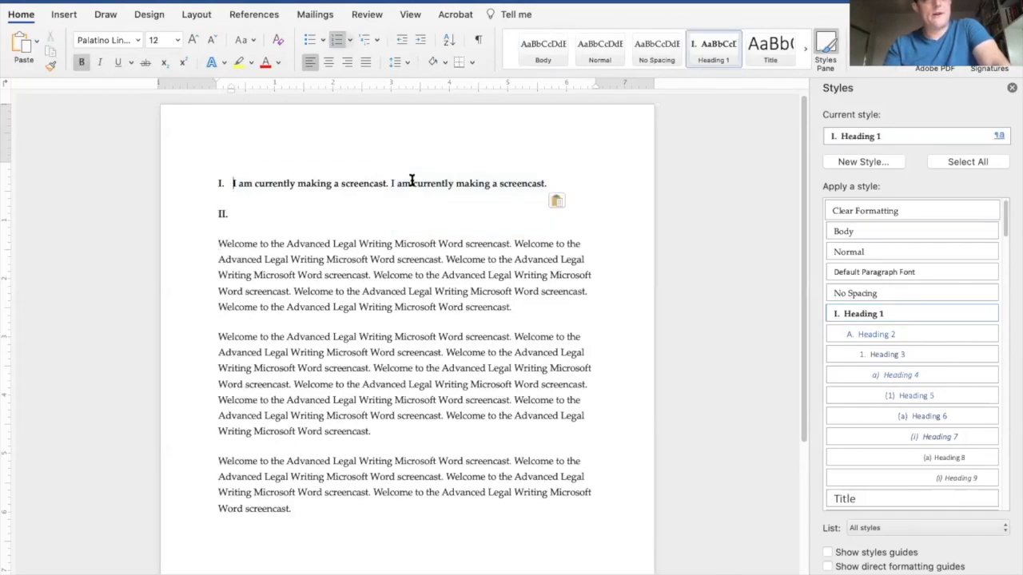
Copy the heading's second sentence and paste it two more times at the end of heading I.
{"action": "key", "text": "alt+shift+Left"}
{"action": "key", "text": "alt+shift+Left"}
{"action": "key", "text": "alt+shift+Left"}
{"action": "key", "text": "alt+shift+Left"}
{"action": "key", "text": "alt+shift+Left"}
{"action": "key", "text": "alt+shift+Left"}
{"action": "key", "text": "super+c"}
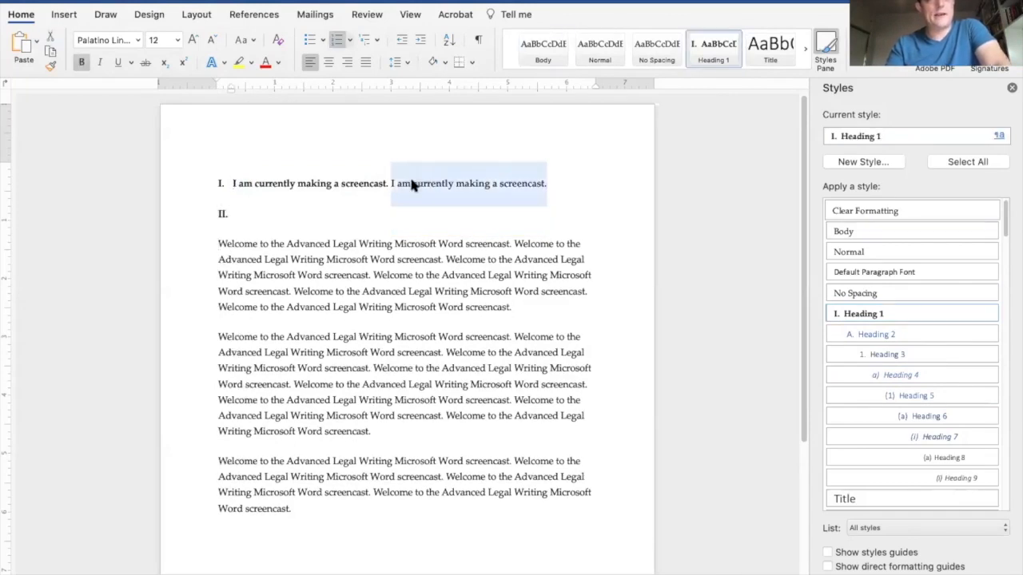
{"action": "key", "text": "Left"}
{"action": "key", "text": "End"}
{"action": "key", "text": "super+v"}
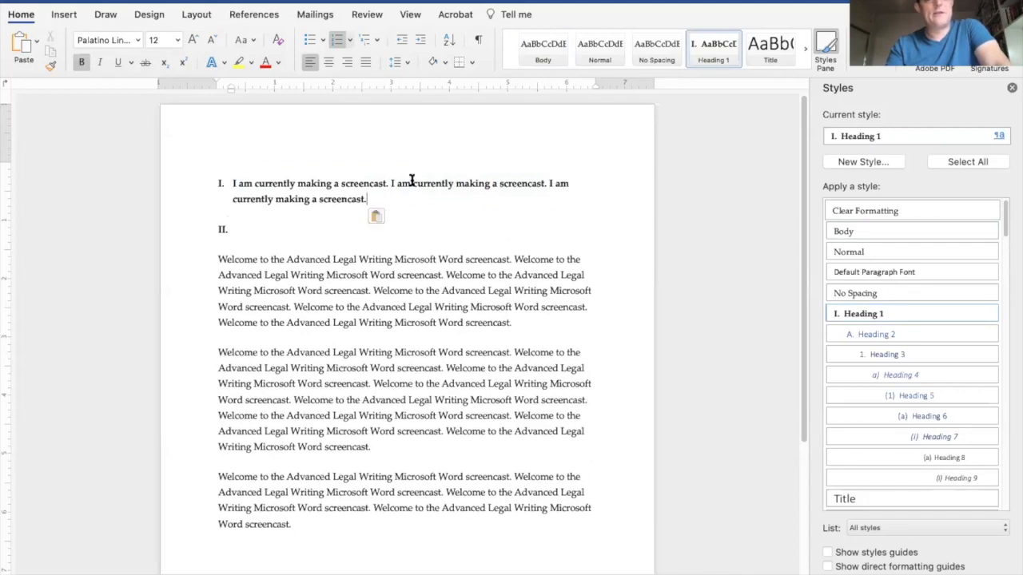
{"action": "key", "text": "super+v"}
Delete the empty numbered heading II below heading I.
{"action": "key", "text": "Down"}
{"action": "key", "text": "BackSpace"}
{"action": "key", "text": "BackSpace"}
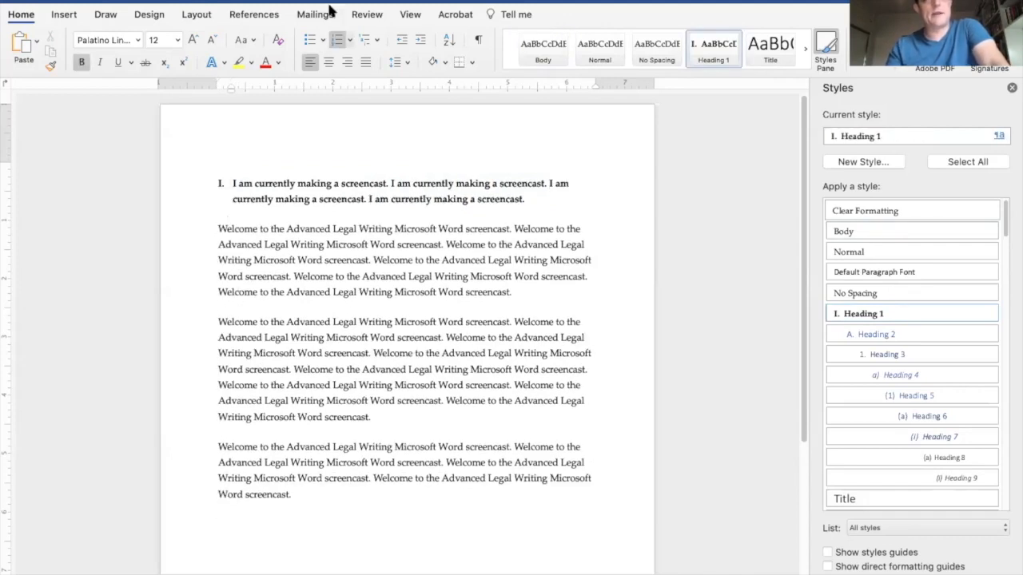
{"action": "double_click", "coordinate": [199, 191]}
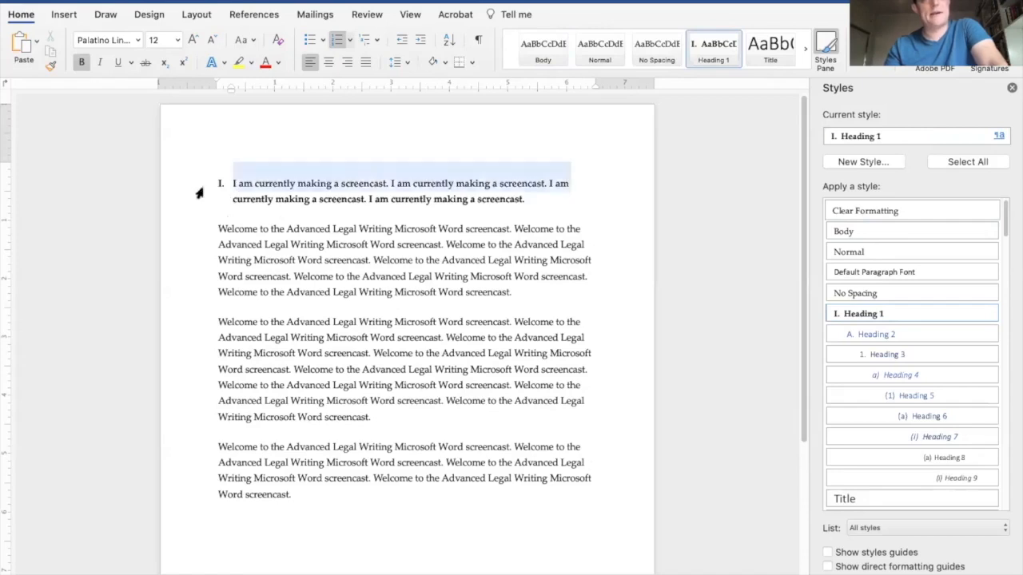
{"action": "left_click", "coordinate": [243, 200]}
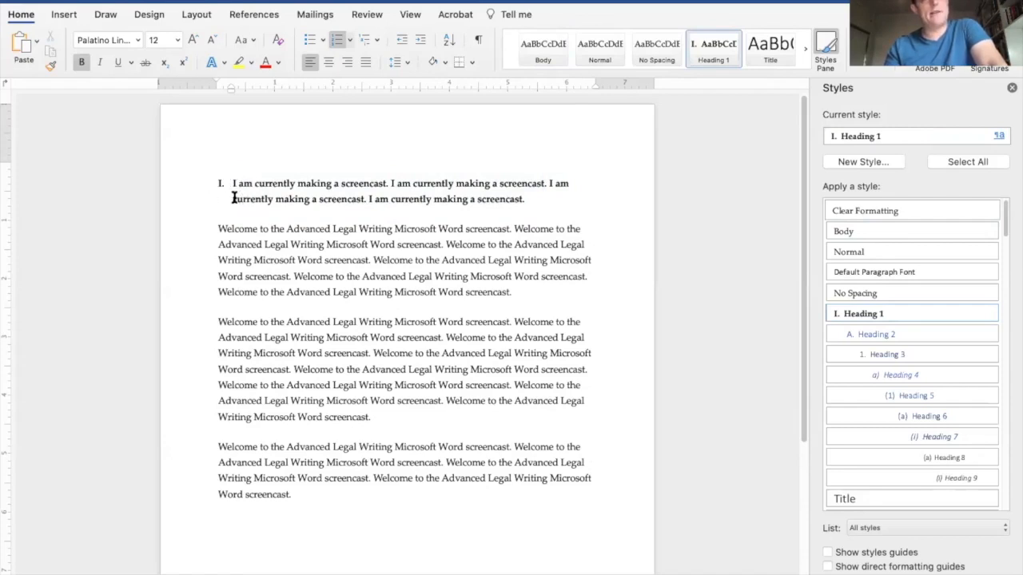
{"action": "left_click", "coordinate": [556, 201]}
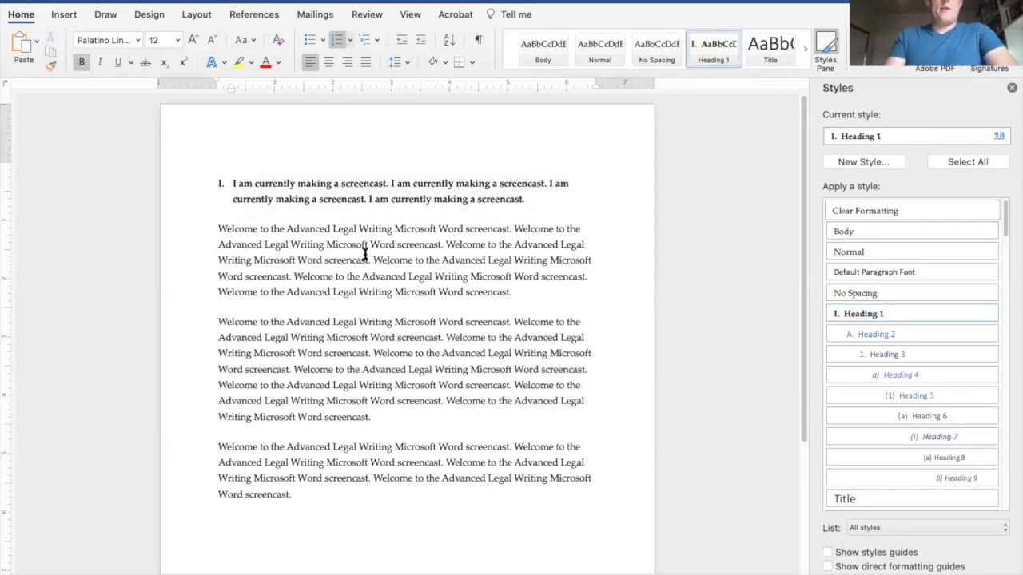
Copy the first two sentences of the first body paragraph into a new paragraph directly below that paragraph.
{"action": "left_click_drag", "start_coordinate": [215, 229], "coordinate": [440, 244]}
{"action": "key", "text": "super+c"}
{"action": "left_click", "coordinate": [551, 301]}
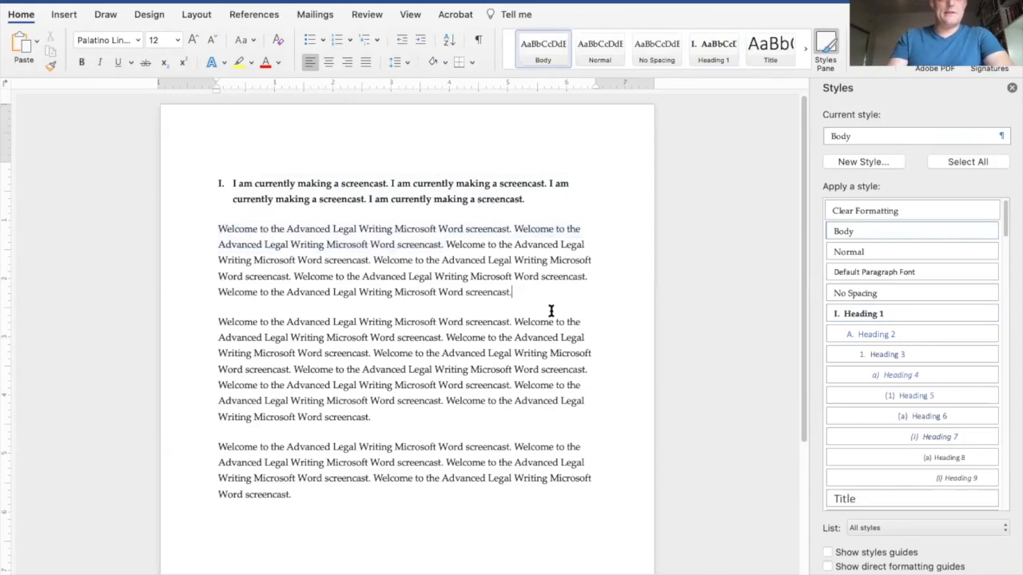
{"action": "key", "text": "Return"}
{"action": "key", "text": "super+v"}
Apply the Heading 2 style to the new two-sentence paragraph.
{"action": "left_click_drag", "start_coordinate": [456, 333], "coordinate": [156, 324]}
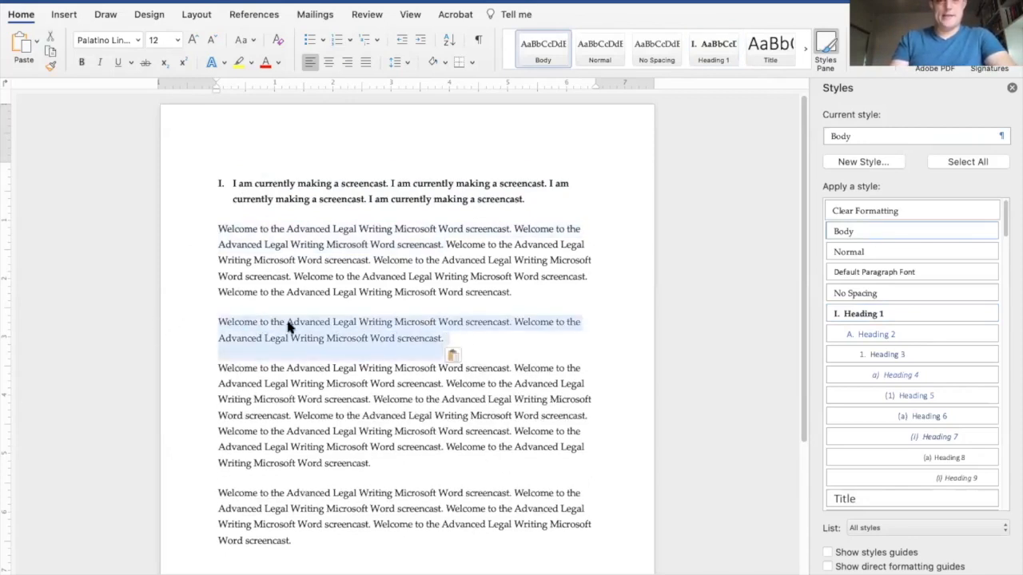
{"action": "left_click", "coordinate": [892, 335]}
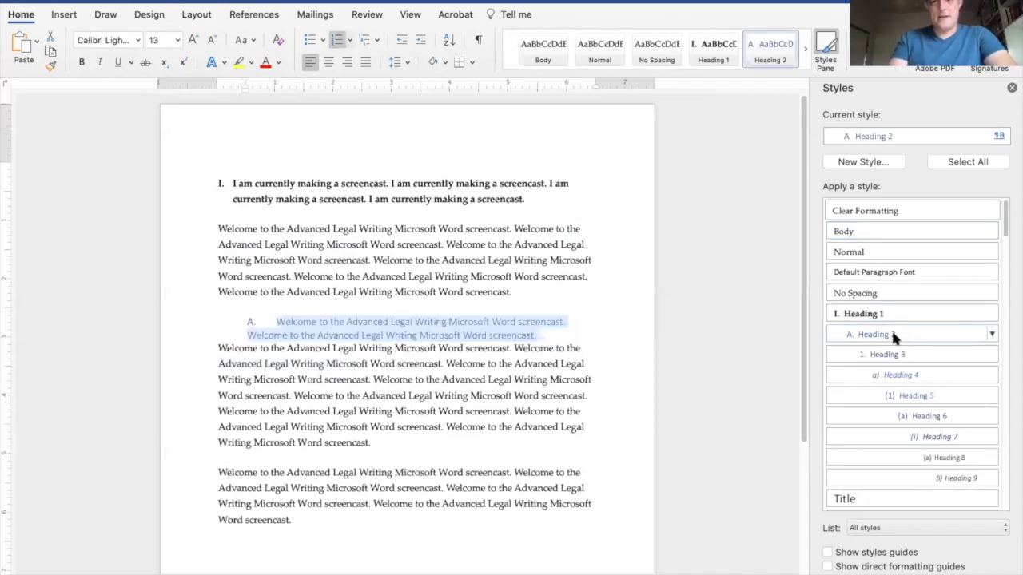
{"action": "left_click", "coordinate": [501, 323]}
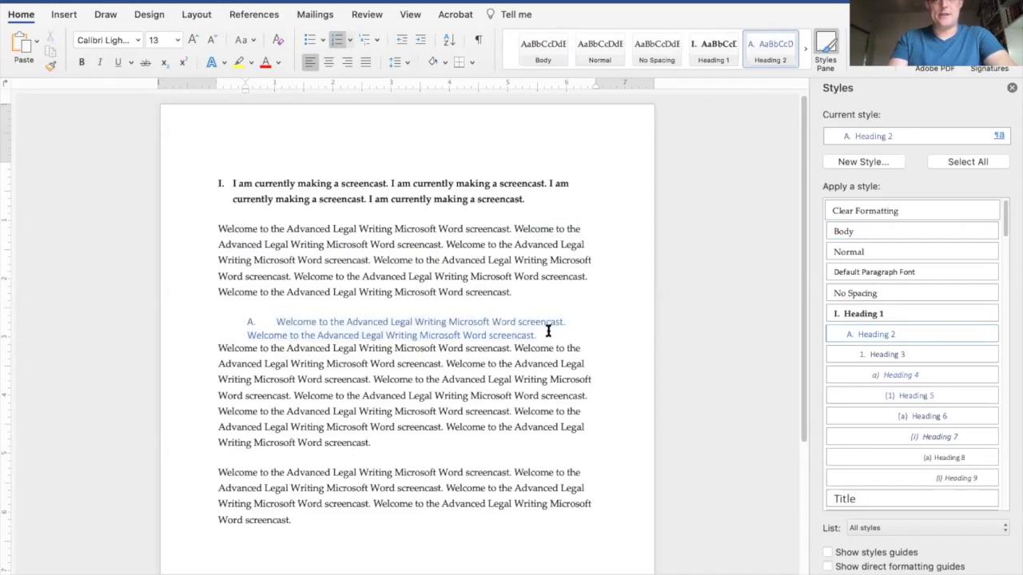
{"action": "double_click", "coordinate": [205, 322]}
{"action": "left_click", "coordinate": [344, 336]}
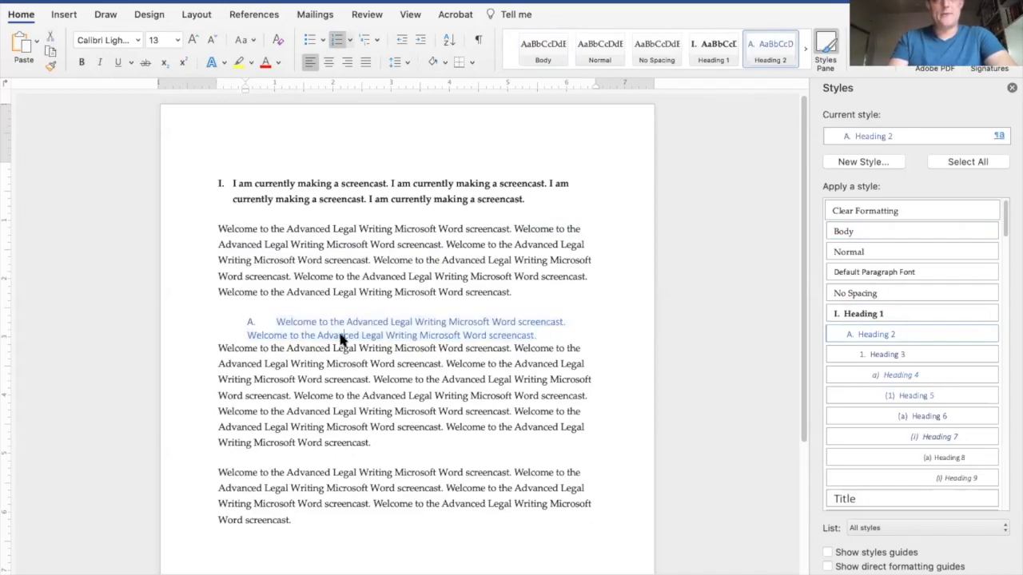
Try basing the Heading 2 style on Heading 1.
{"action": "left_click", "coordinate": [992, 335]}
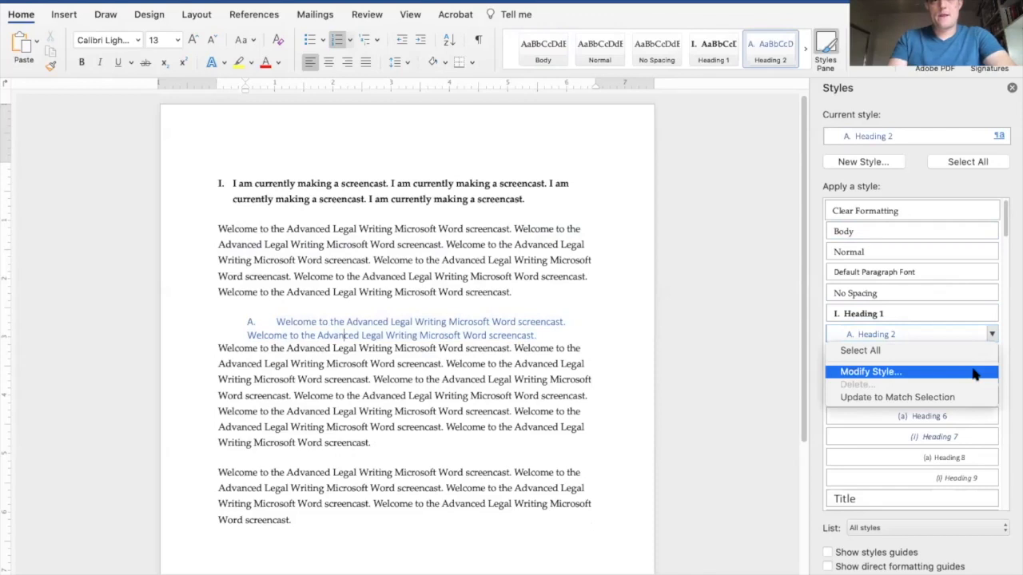
{"action": "left_click", "coordinate": [974, 373]}
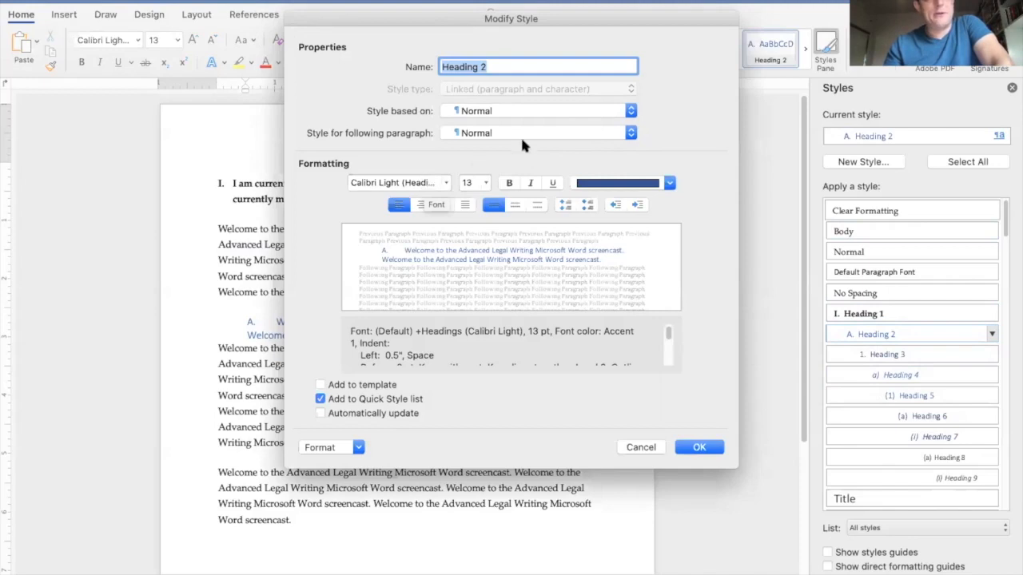
{"action": "left_click", "coordinate": [560, 117]}
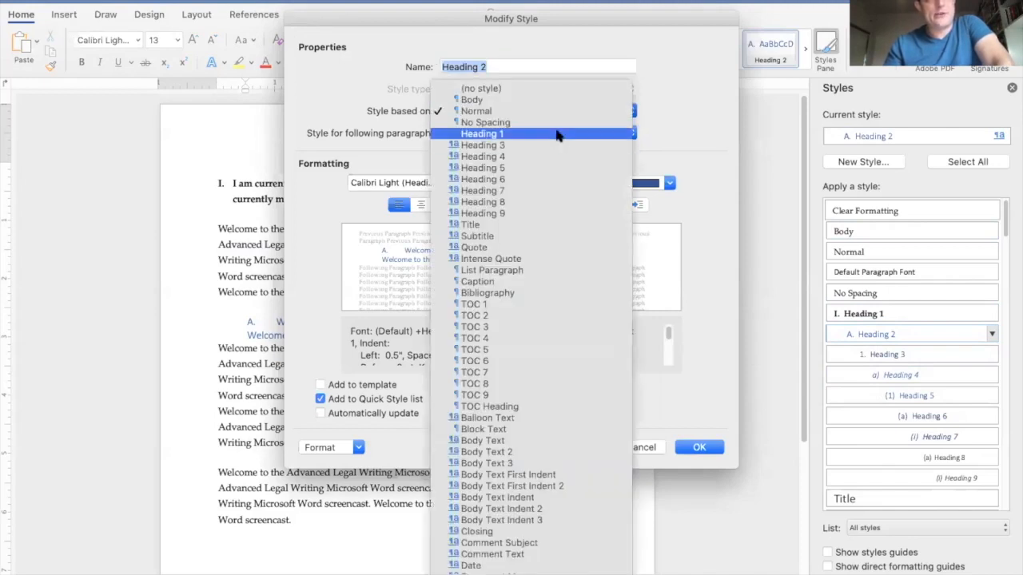
{"action": "left_click", "coordinate": [558, 133]}
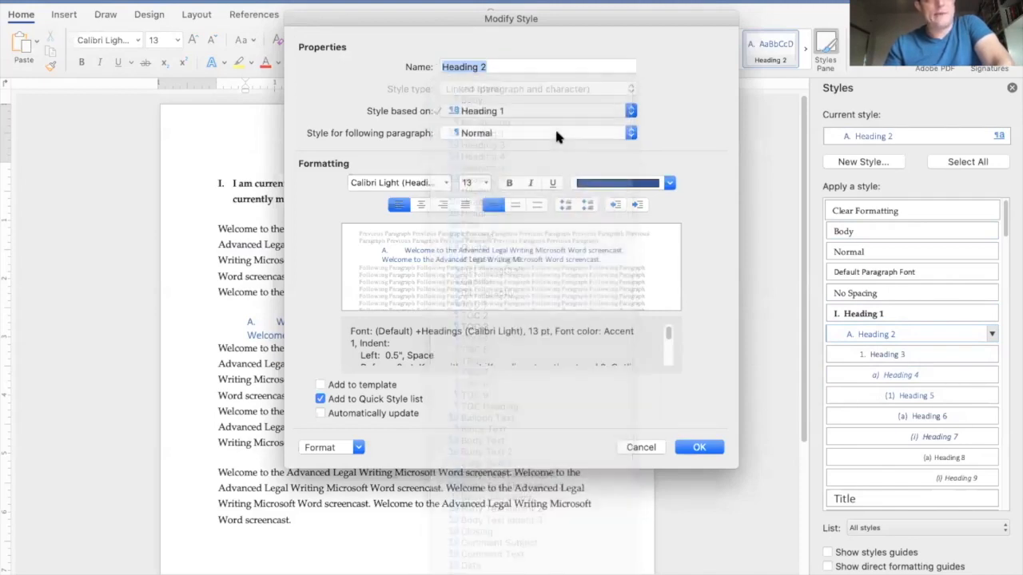
{"action": "left_click", "coordinate": [699, 447]}
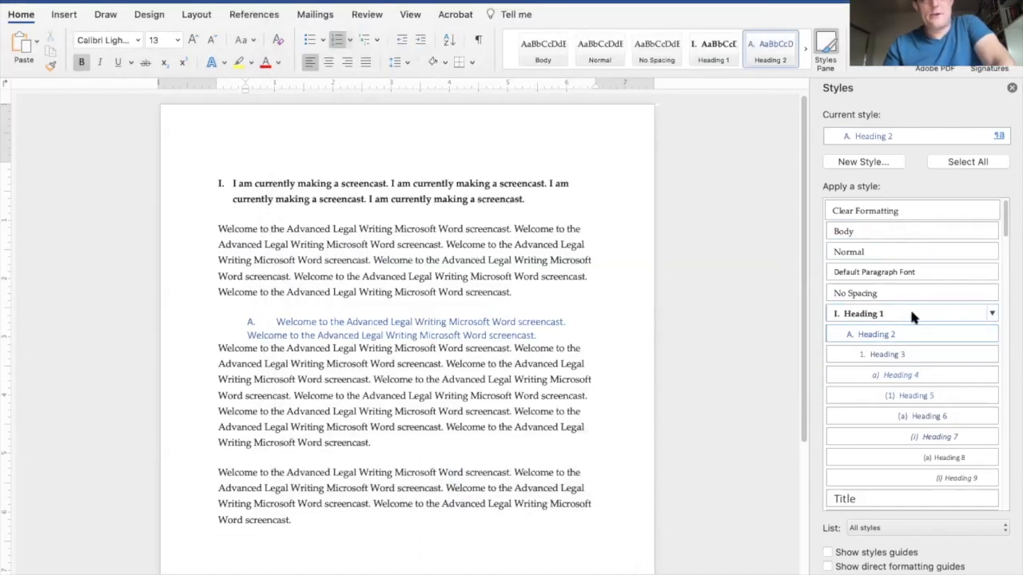
Modify the Heading 2 style to use the Palatino Linotype font at 12 pt.
{"action": "left_click", "coordinate": [992, 334]}
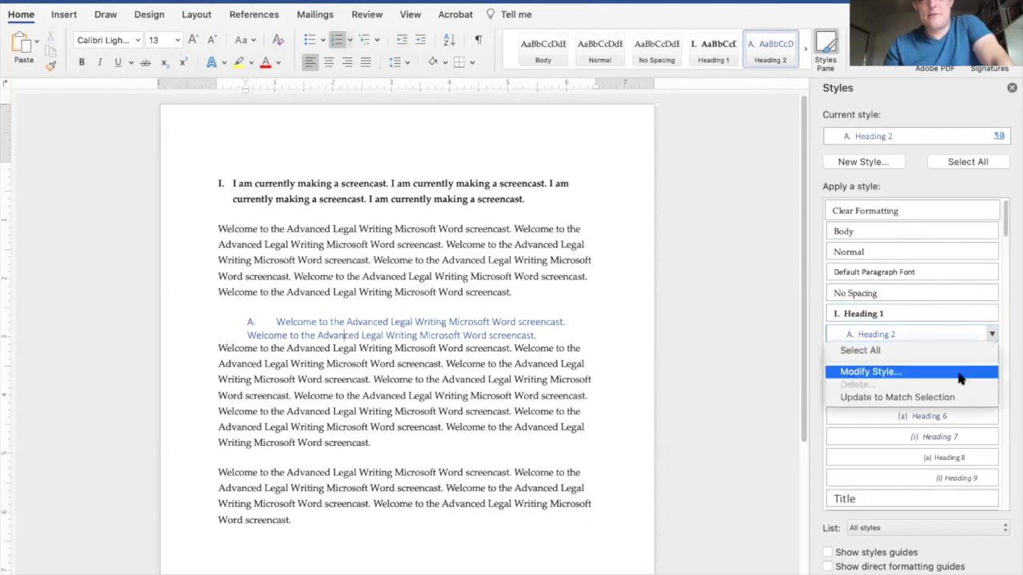
{"action": "left_click", "coordinate": [953, 373]}
{"action": "key", "text": "Tab"}
{"action": "type", "text": "Palatino Linot"}
{"action": "key", "text": "Tab"}
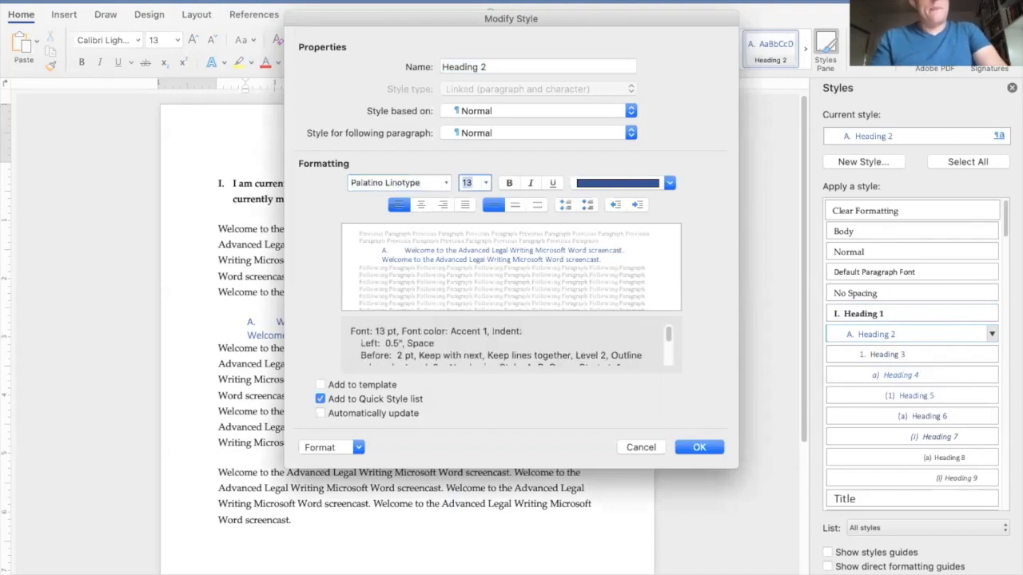
{"action": "type", "text": "12"}
{"action": "key", "text": "Tab"}
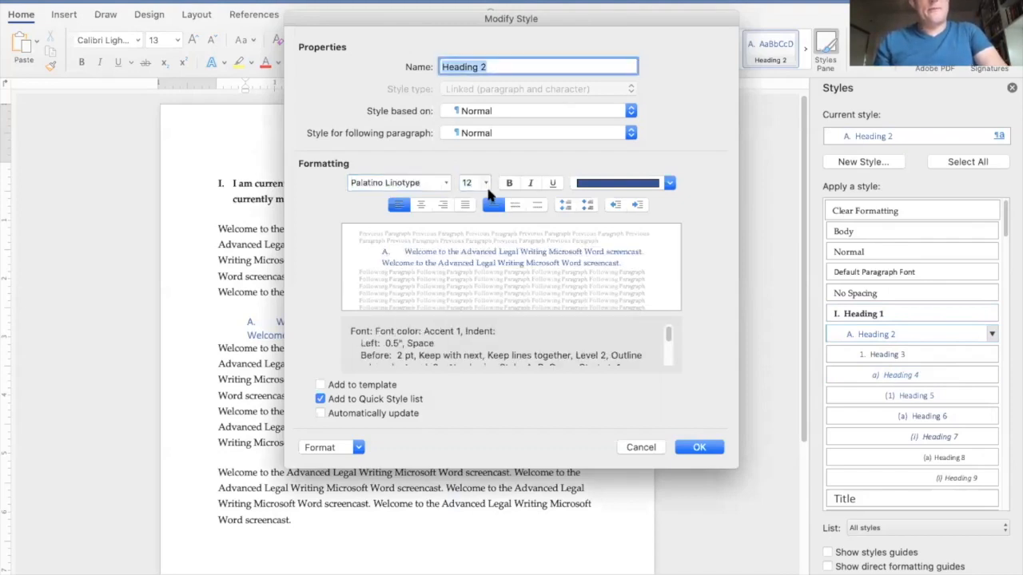
Add the Heading 2 style to the template and set Body as its style for the following paragraph.
{"action": "left_click", "coordinate": [360, 386]}
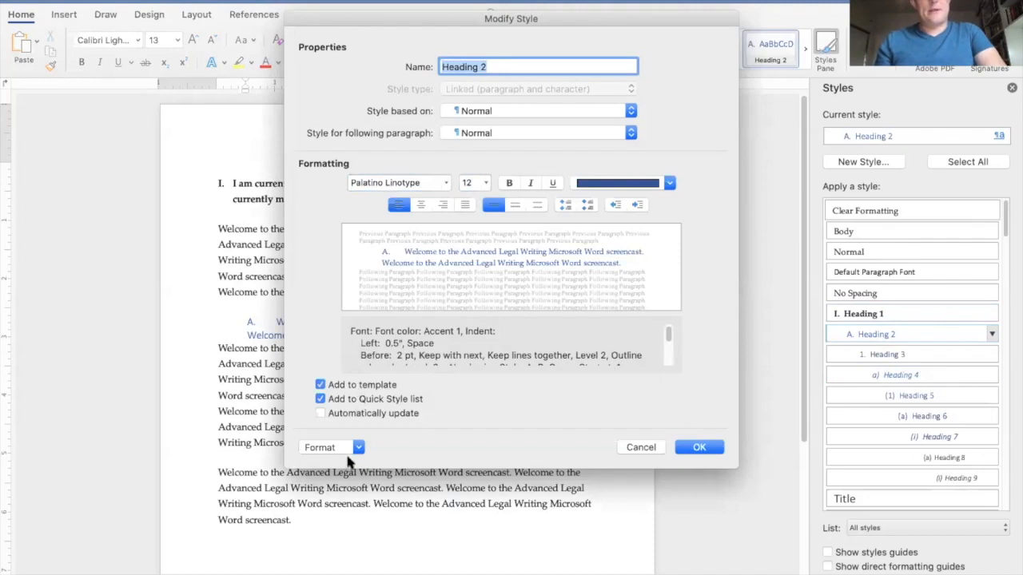
{"action": "left_click", "coordinate": [343, 445]}
{"action": "left_click", "coordinate": [445, 439]}
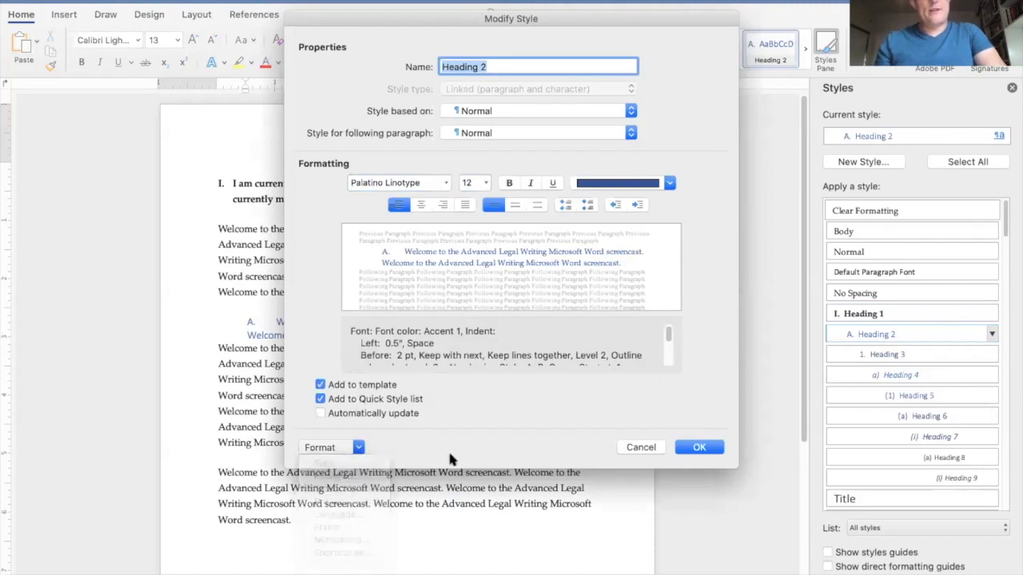
{"action": "left_click", "coordinate": [492, 130]}
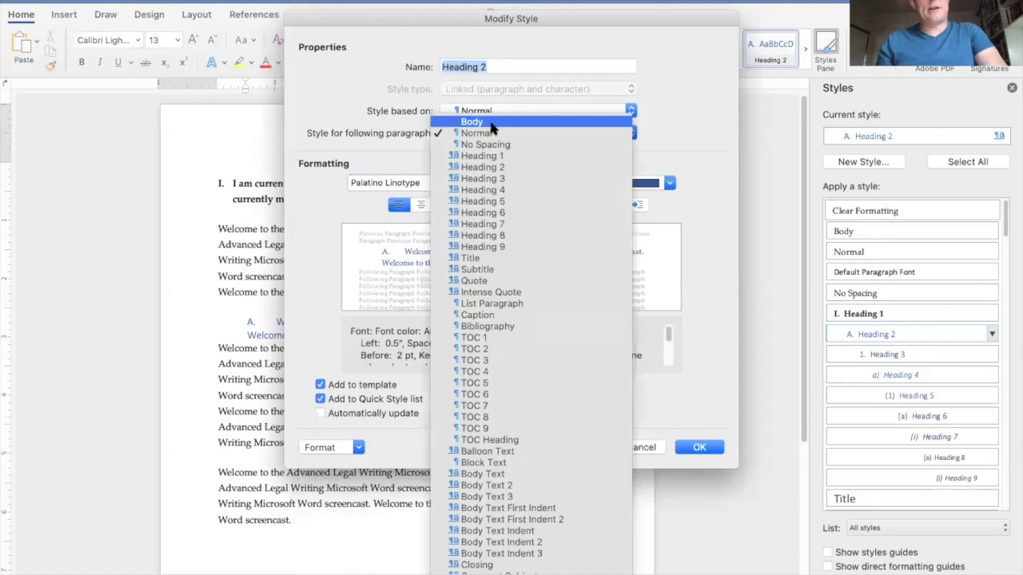
{"action": "left_click", "coordinate": [488, 120]}
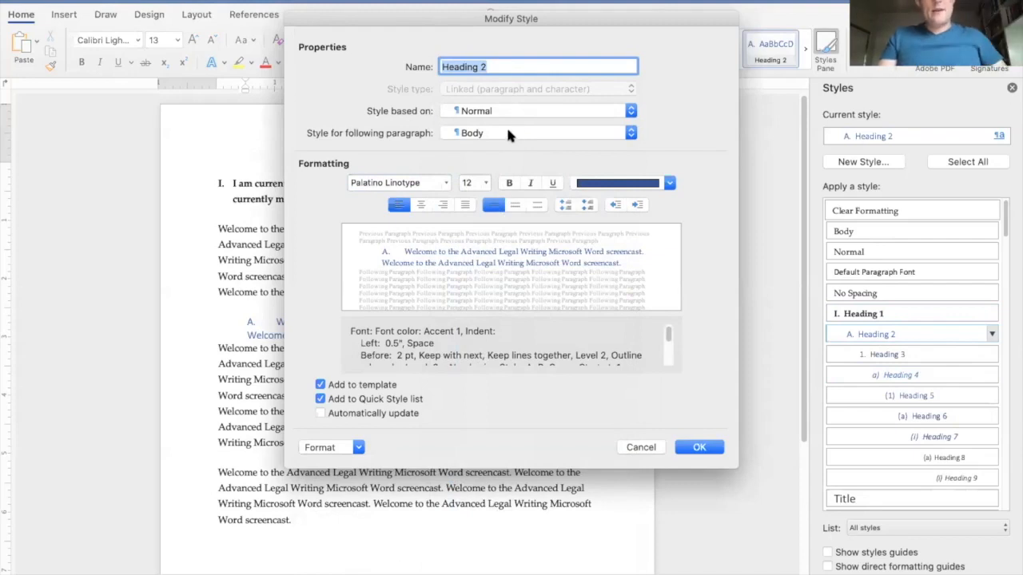
Set the Heading 2 style's font color to black, the Text 1 theme color.
{"action": "left_click", "coordinate": [352, 447]}
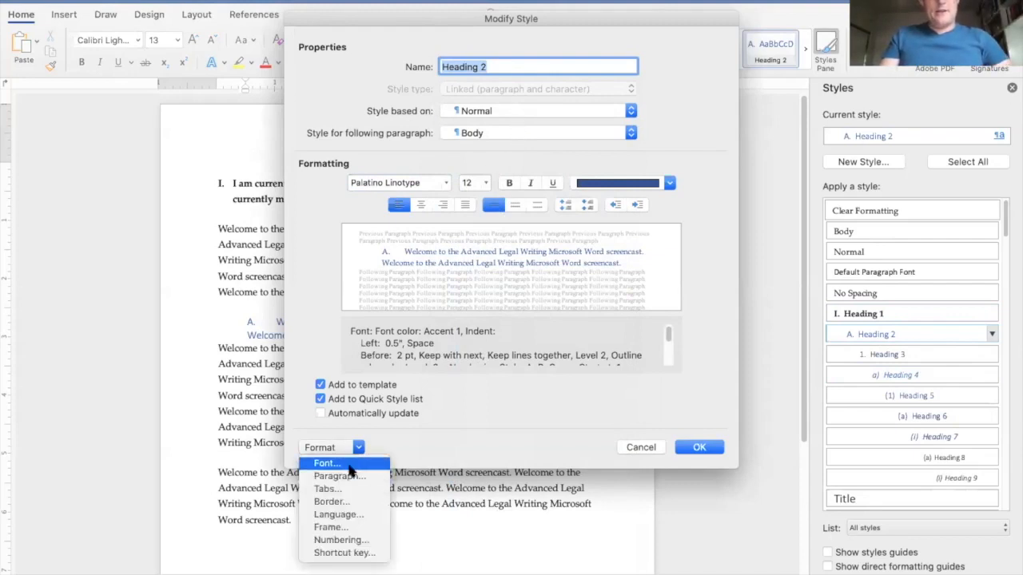
{"action": "left_click", "coordinate": [348, 466]}
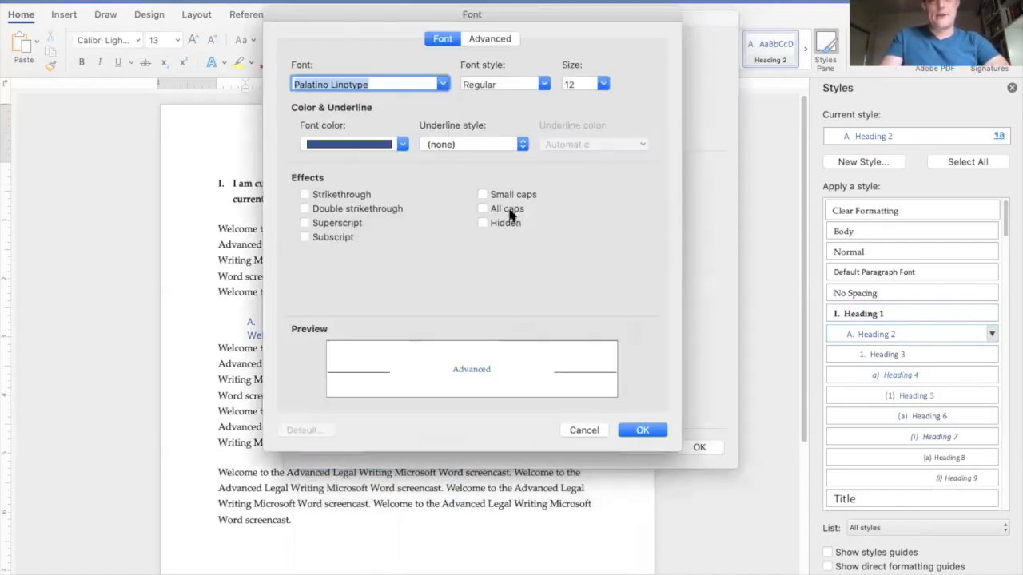
{"action": "left_click", "coordinate": [373, 152]}
{"action": "left_click", "coordinate": [325, 207]}
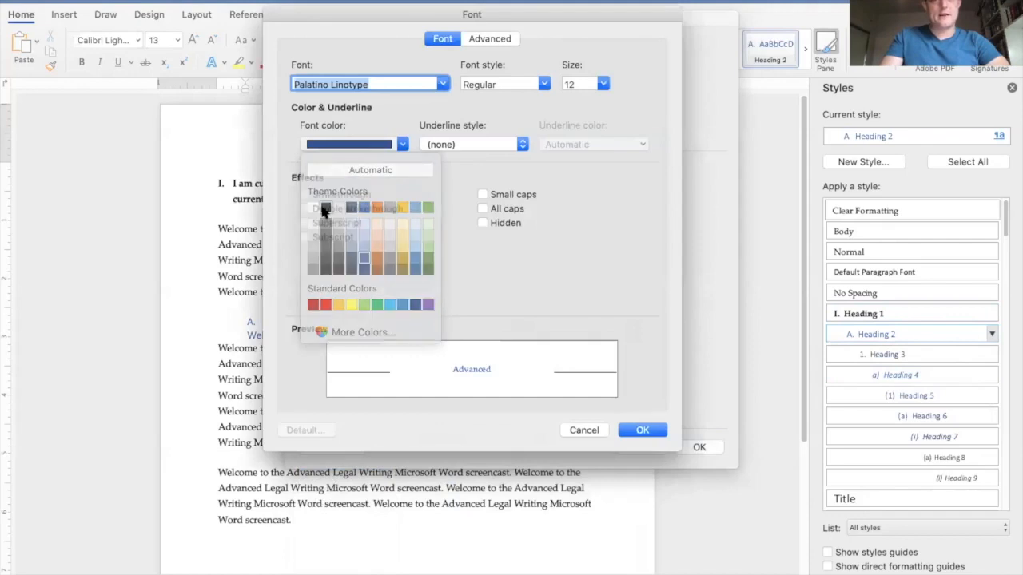
{"action": "left_click", "coordinate": [500, 39]}
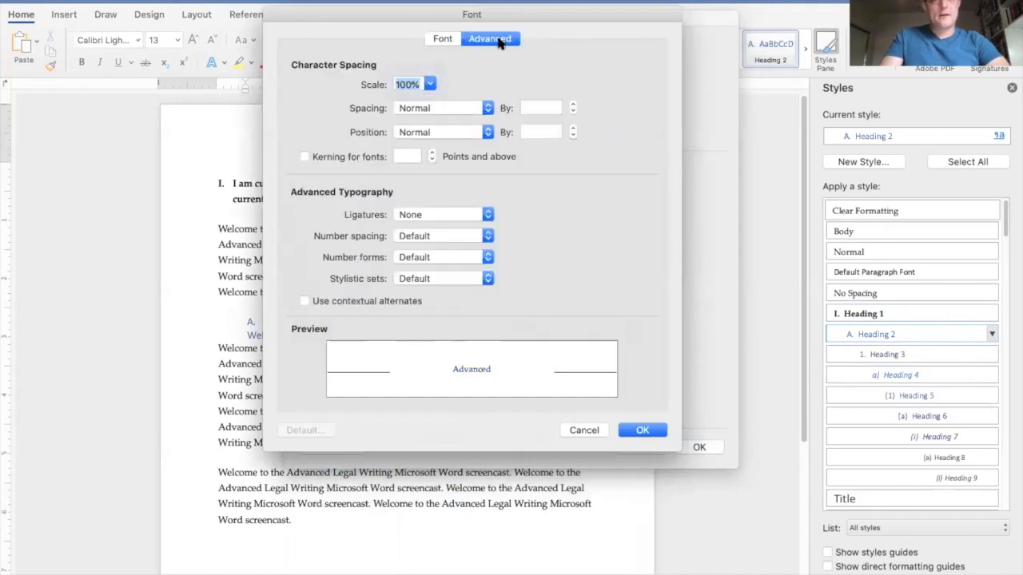
{"action": "left_click", "coordinate": [644, 430]}
Set the Heading 2 style's paragraph spacing to 18 pt before and 18 pt after.
{"action": "left_click", "coordinate": [358, 447]}
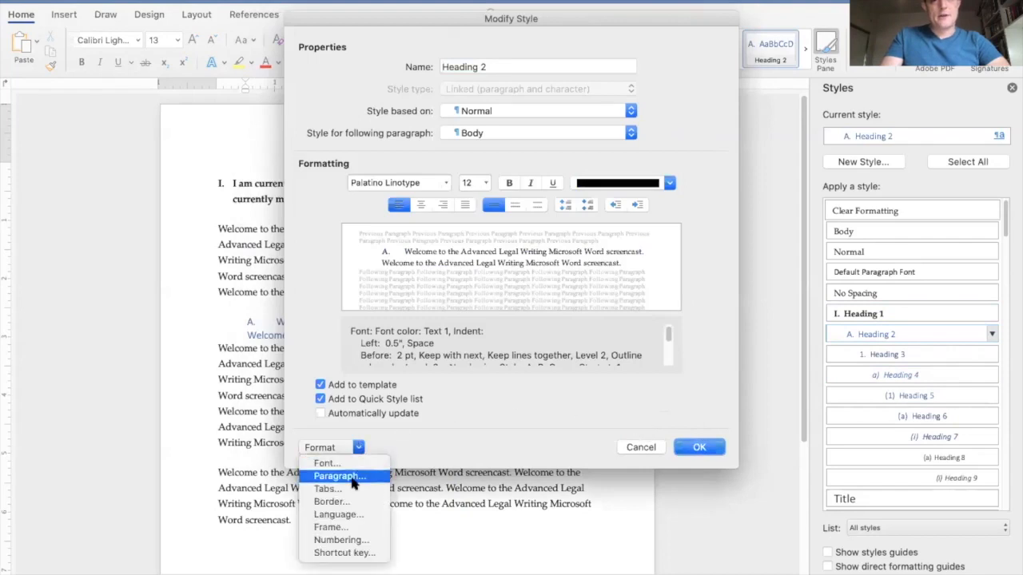
{"action": "left_click", "coordinate": [352, 476]}
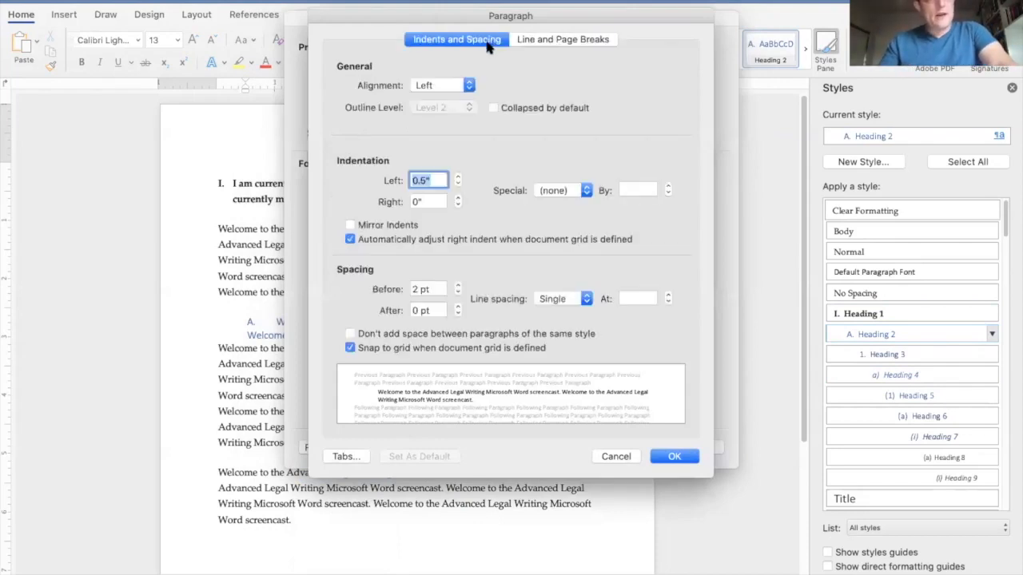
{"action": "left_click", "coordinate": [423, 182]}
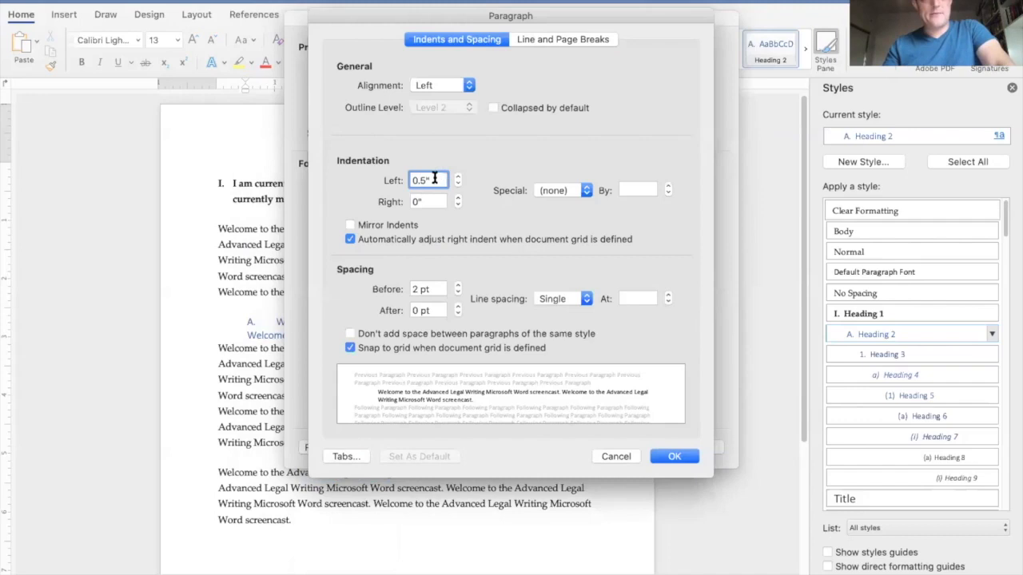
{"action": "left_click", "coordinate": [415, 292]}
{"action": "type", "text": "18"}
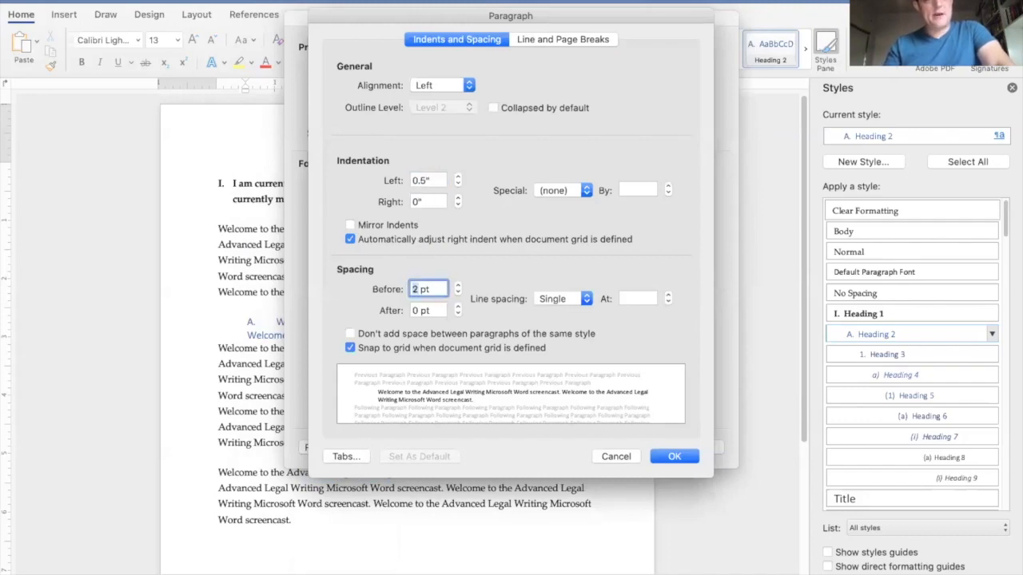
{"action": "key", "text": "Tab"}
{"action": "key", "text": "Right"}
{"action": "key", "text": "BackSpace"}
{"action": "type", "text": "18"}
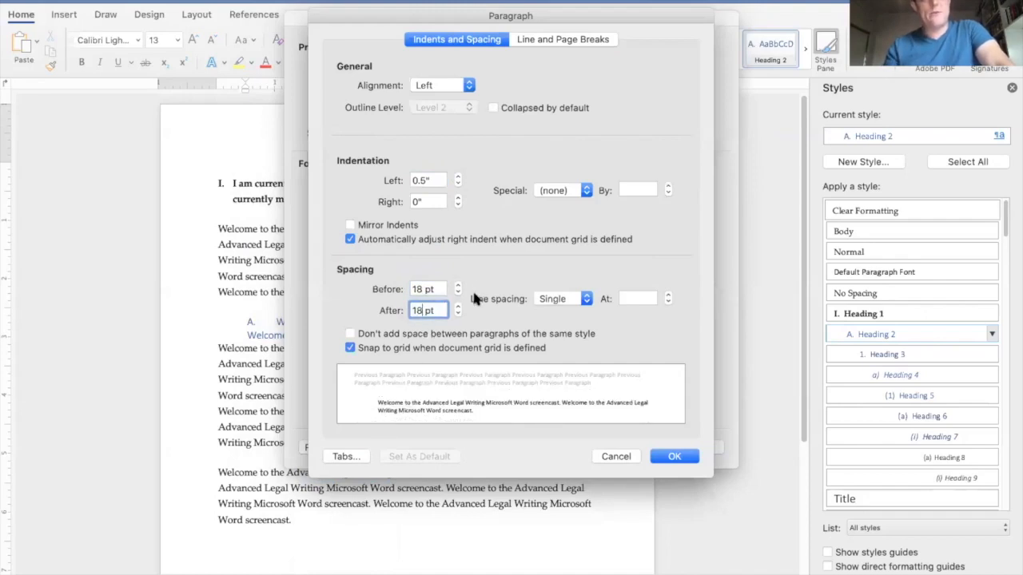
Set the Heading 2 style's line spacing to Multiple at 1.2.
{"action": "left_click", "coordinate": [560, 298]}
{"action": "left_click", "coordinate": [561, 363]}
{"action": "double_click", "coordinate": [644, 298]}
{"action": "type", "text": "1.2"}
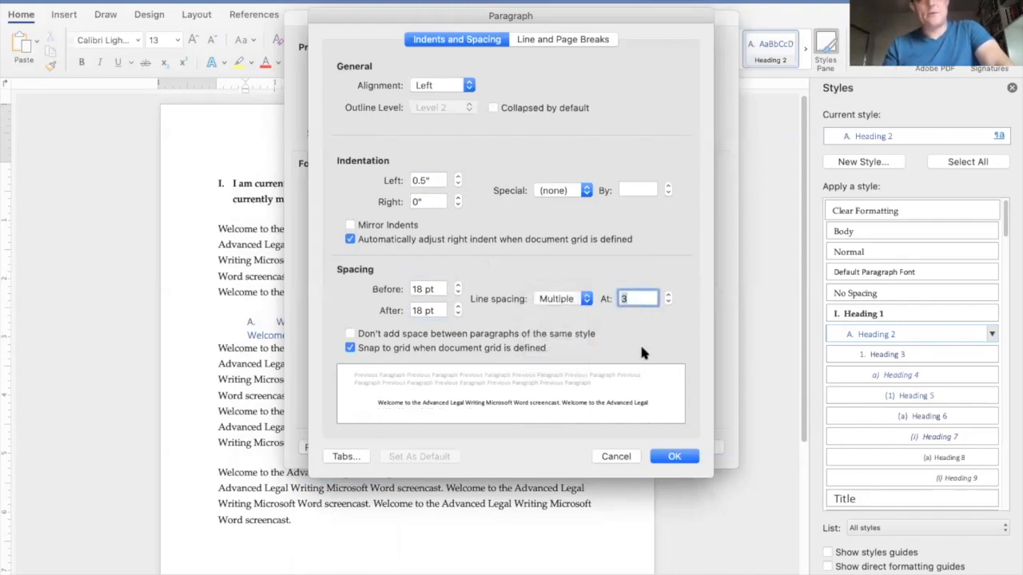
Give the Heading 2 style a hanging indent of 0.25" and apply the style changes.
{"action": "left_click", "coordinate": [569, 190]}
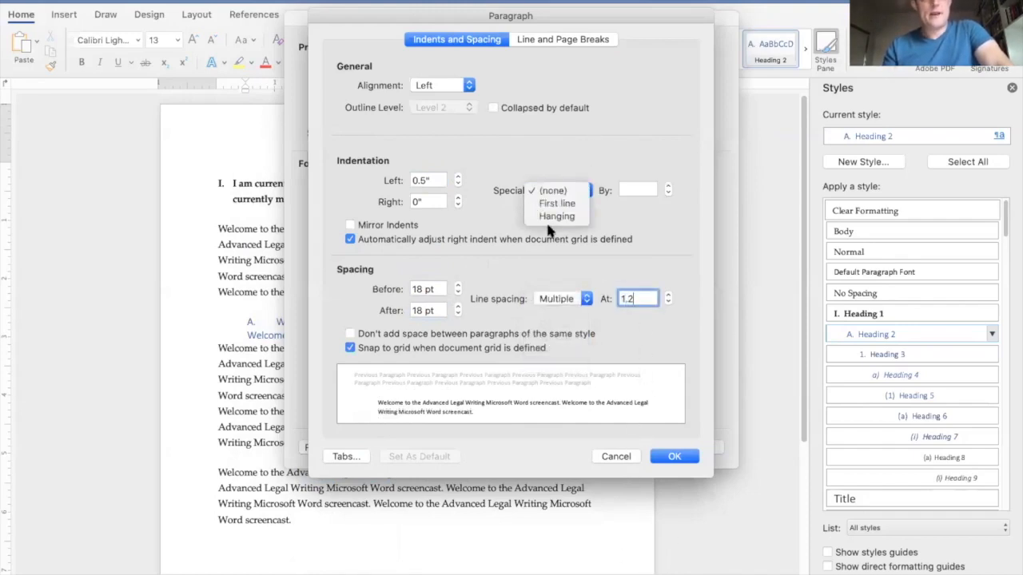
{"action": "left_click", "coordinate": [552, 216]}
{"action": "left_click", "coordinate": [628, 189]}
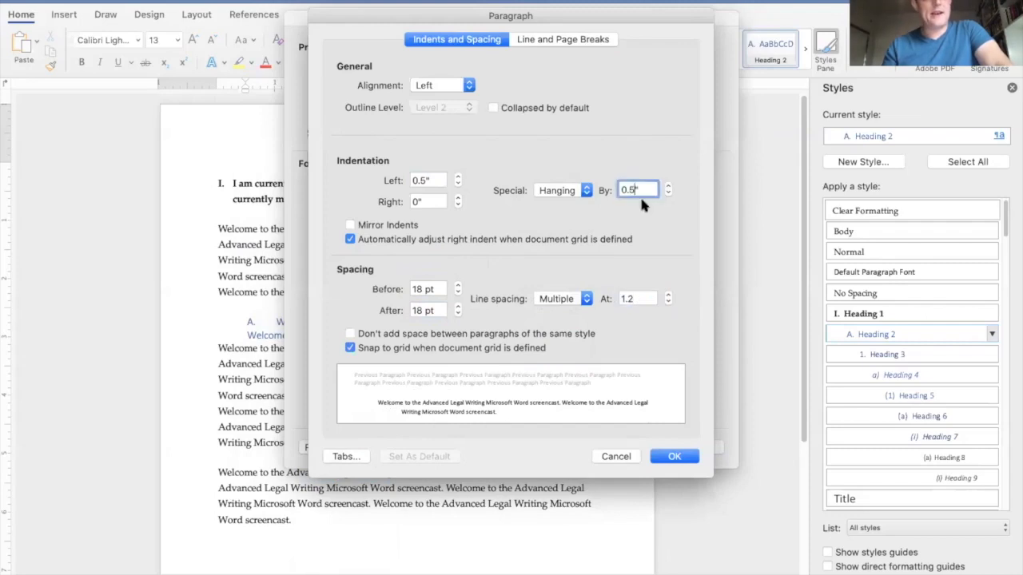
{"action": "type", "text": "2"}
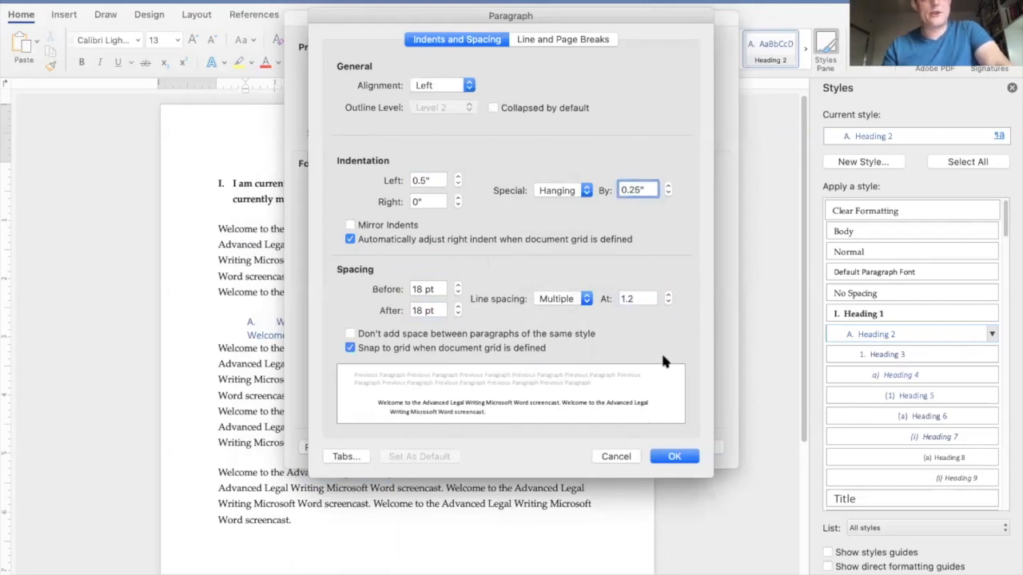
{"action": "left_click", "coordinate": [667, 459]}
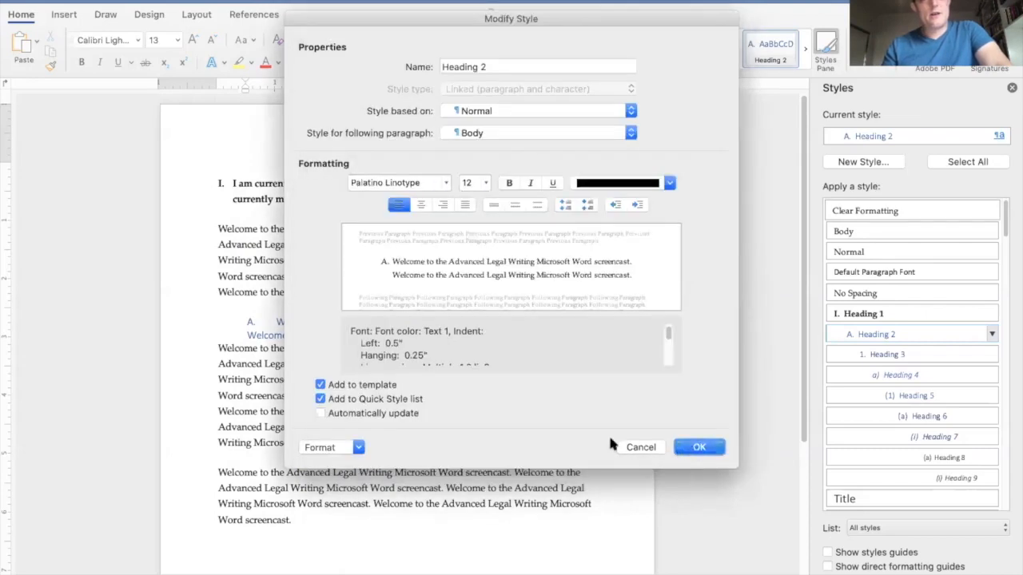
{"action": "left_click", "coordinate": [696, 445]}
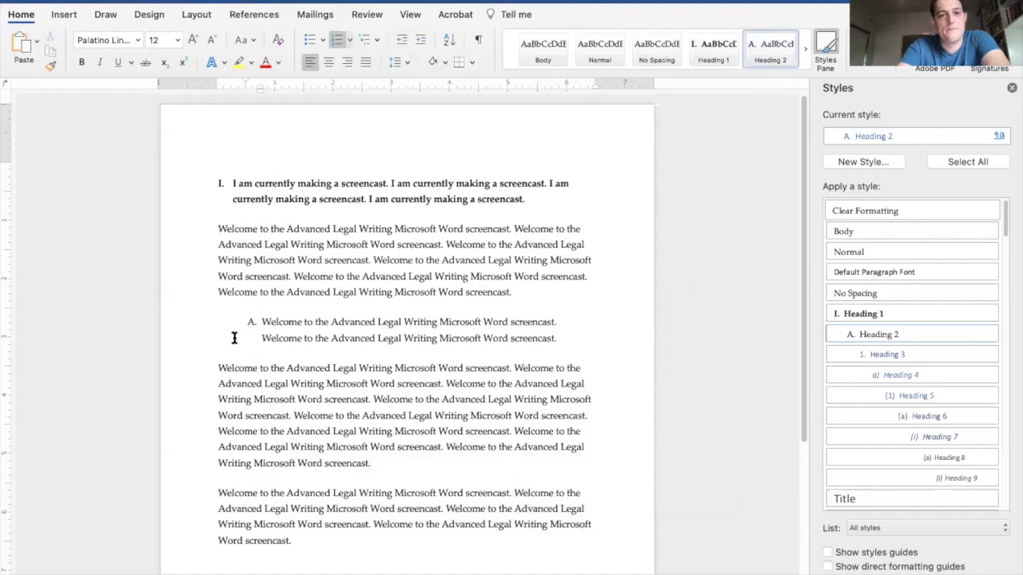
Try bolding the text of heading A directly in the document.
{"action": "left_click_drag", "start_coordinate": [224, 325], "coordinate": [576, 336]}
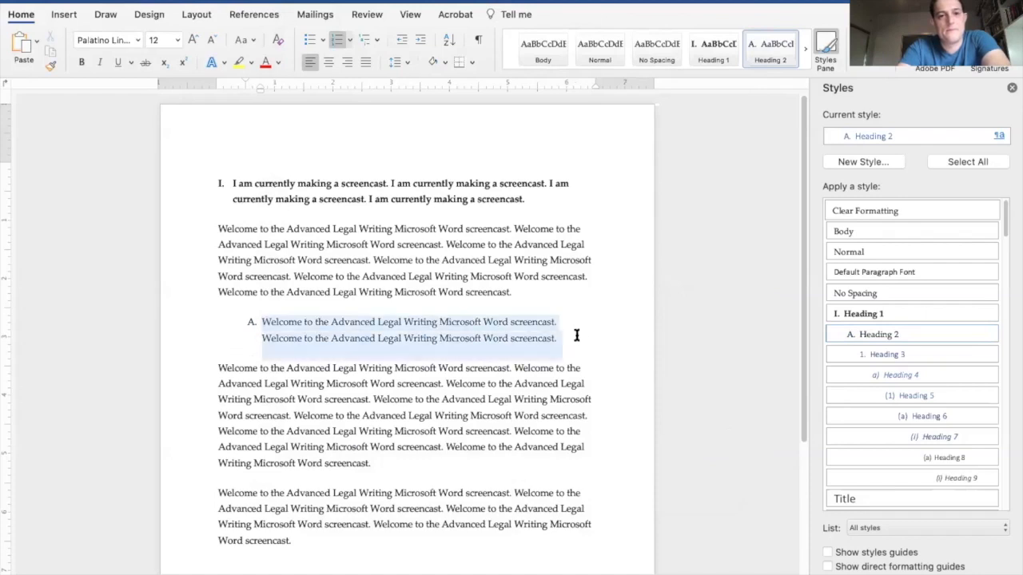
{"action": "key", "text": "super+b"}
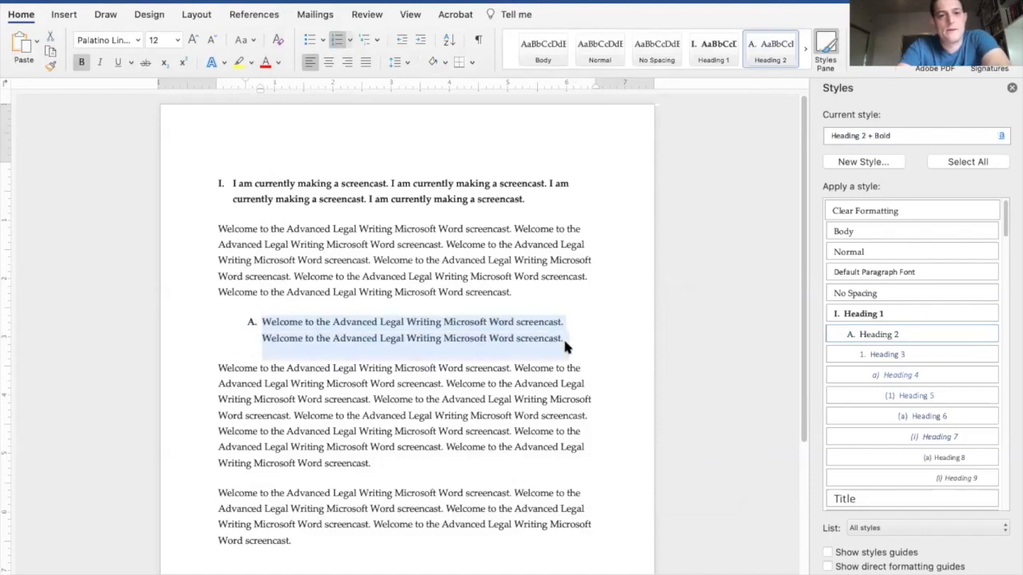
{"action": "key", "text": "super+b"}
{"action": "left_click", "coordinate": [535, 336]}
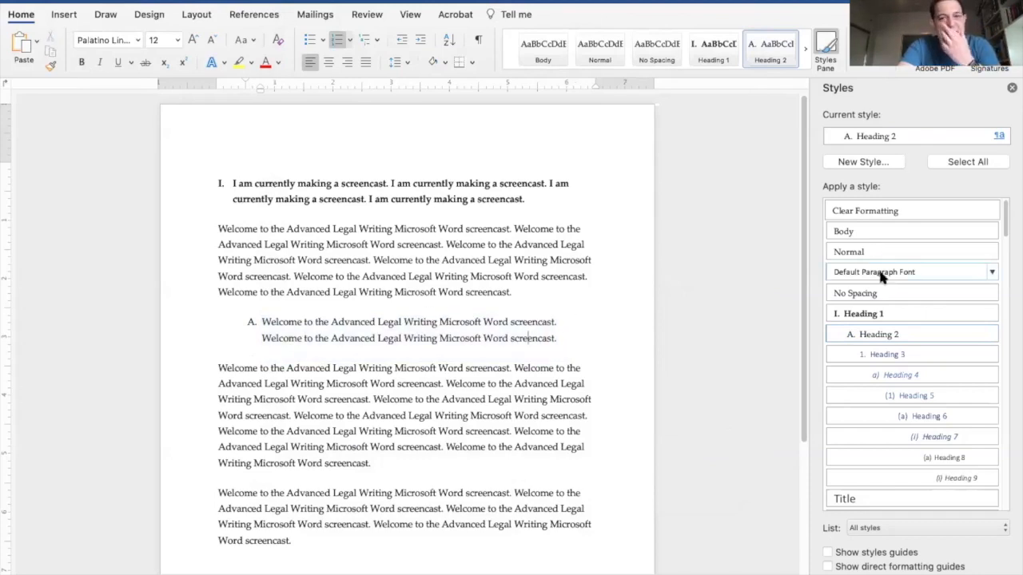
Modify the Heading 2 style so its text is bold.
{"action": "left_click", "coordinate": [991, 334]}
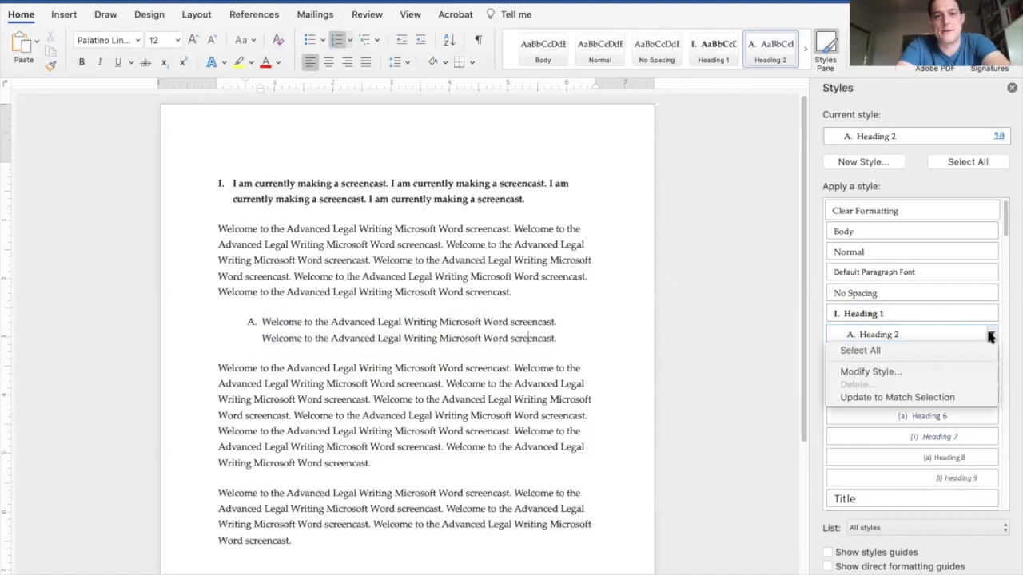
{"action": "left_click", "coordinate": [967, 373]}
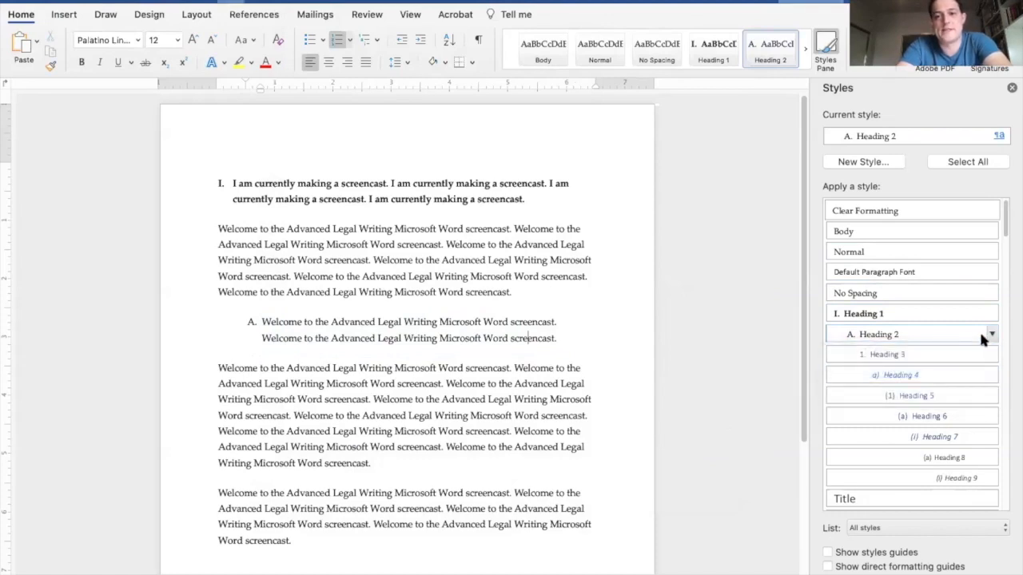
{"action": "left_click", "coordinate": [508, 185]}
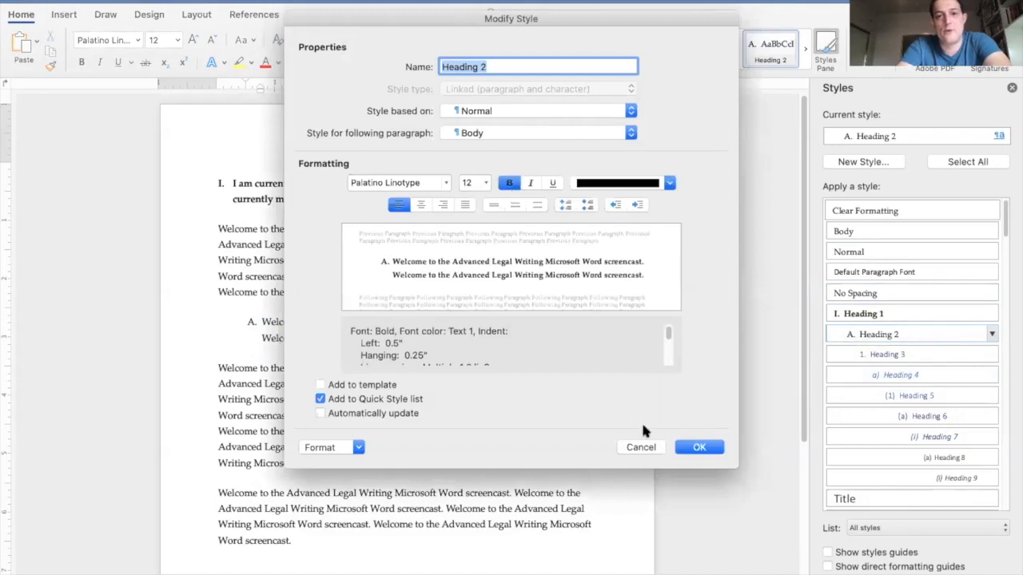
{"action": "left_click", "coordinate": [702, 447]}
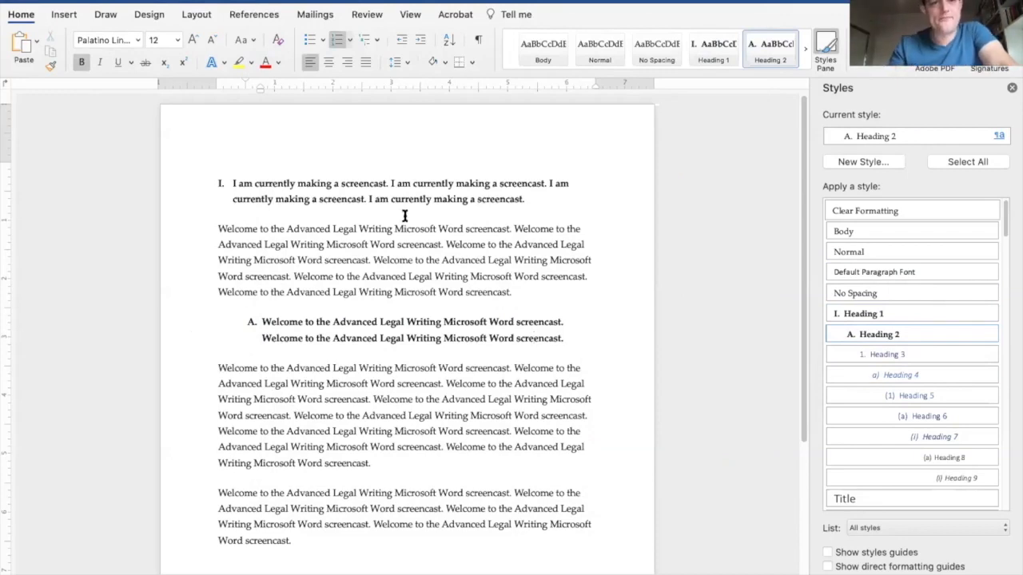
Copy the text of heading A and paste it as a new paragraph after the body paragraph that follows the heading.
{"action": "left_click", "coordinate": [570, 347]}
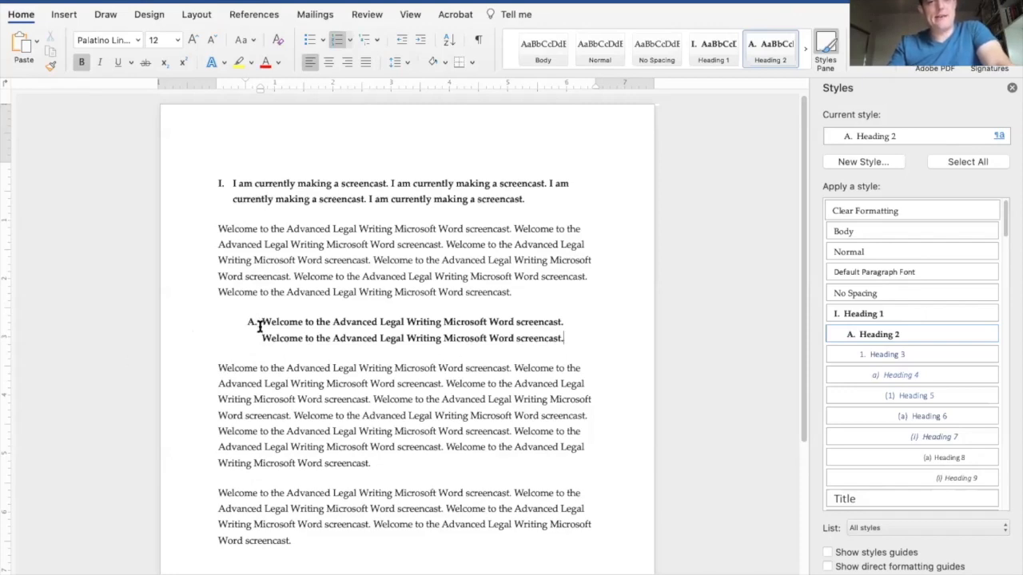
{"action": "left_click_drag", "start_coordinate": [575, 342], "coordinate": [228, 325]}
{"action": "key", "text": "cmd+c"}
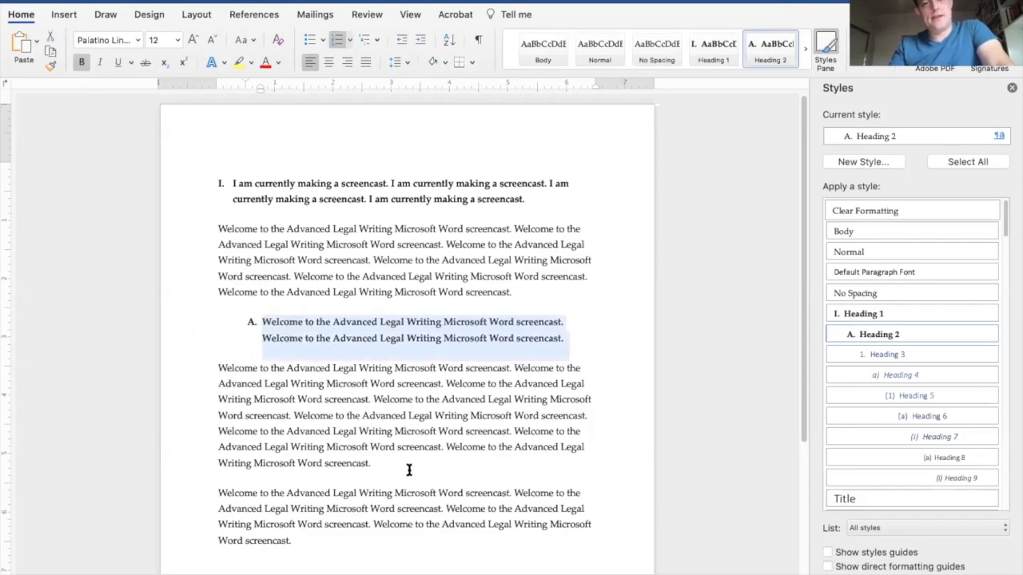
{"action": "left_click", "coordinate": [410, 470]}
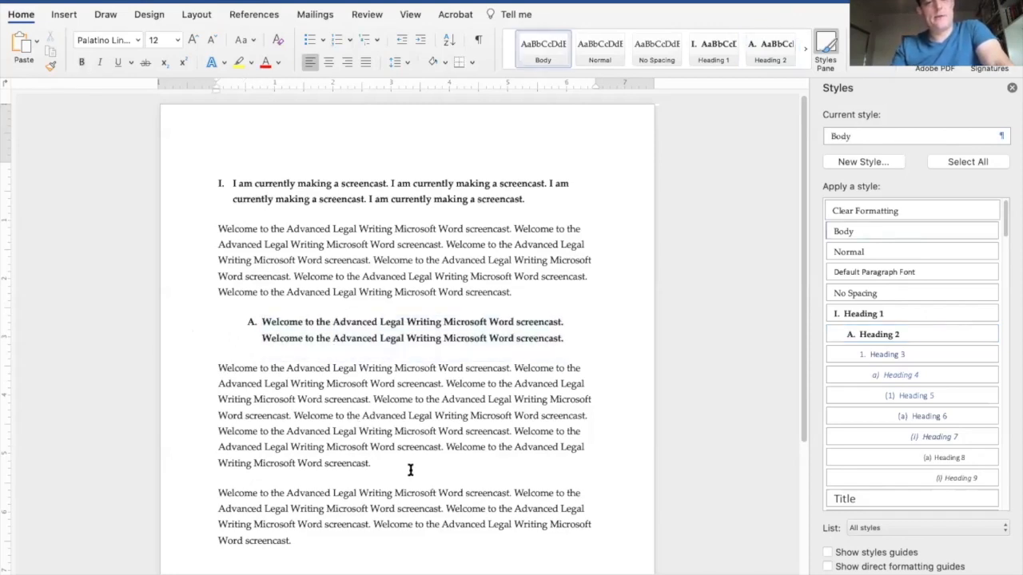
{"action": "left_click_drag", "start_coordinate": [385, 470], "coordinate": [527, 432]}
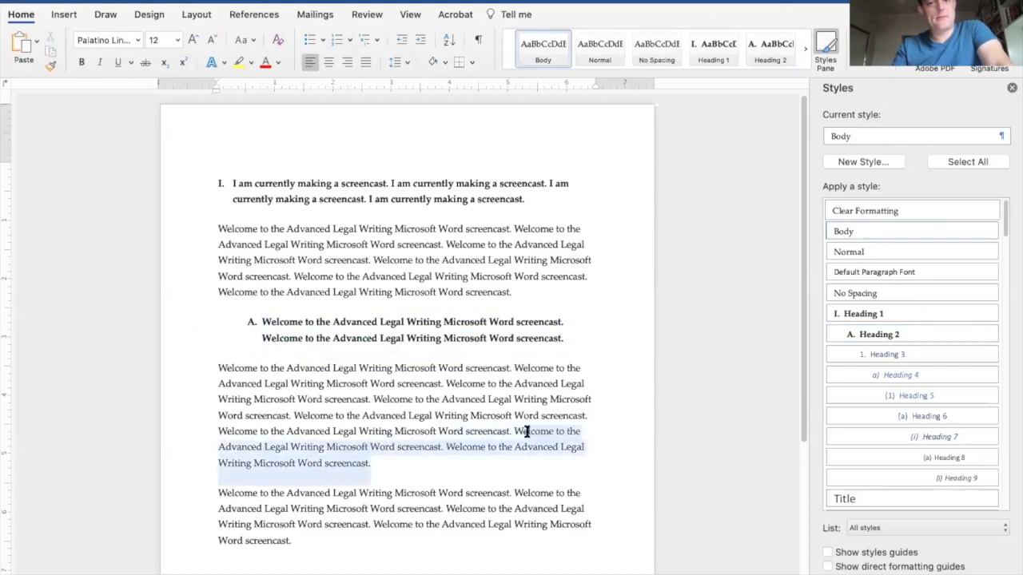
{"action": "left_click", "coordinate": [486, 462]}
{"action": "key", "text": "Return"}
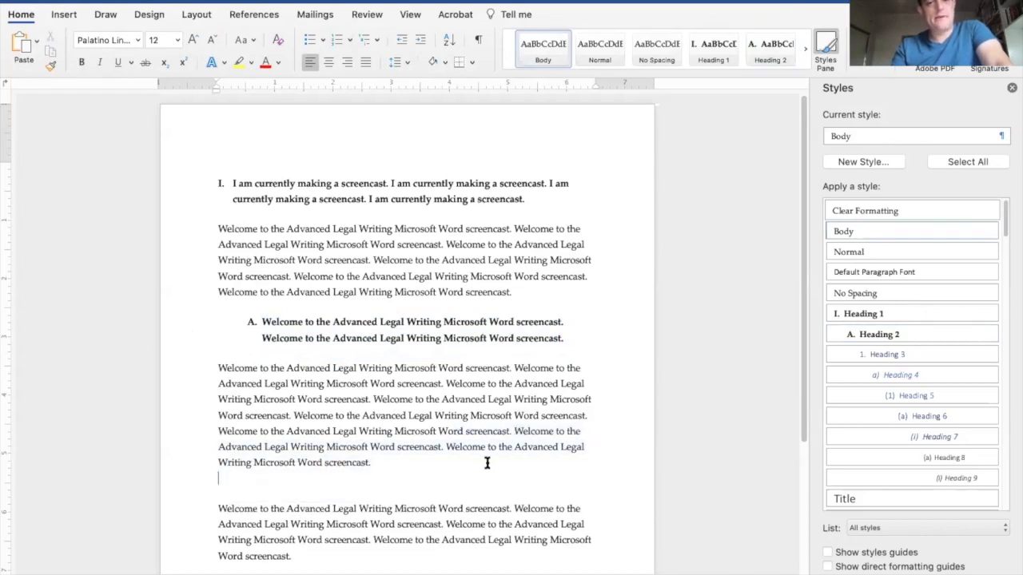
{"action": "type", "text": "r"}
{"action": "key", "text": "BackSpace"}
{"action": "key", "text": "BackSpace"}
{"action": "key", "text": "Return"}
{"action": "key", "text": "cmd+v"}
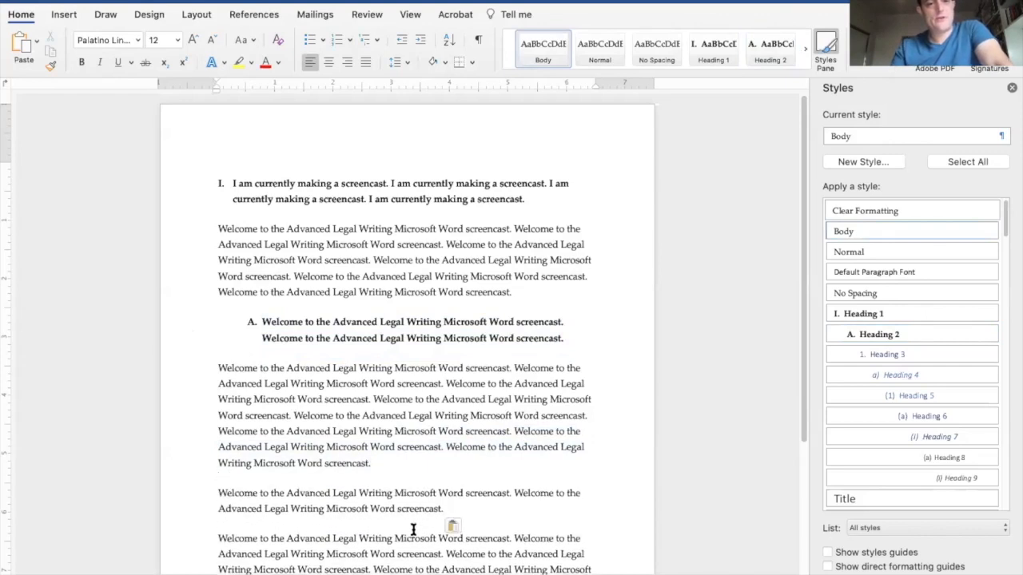
Apply the Heading 3 style to the pasted paragraph.
{"action": "left_click_drag", "start_coordinate": [418, 511], "coordinate": [200, 495]}
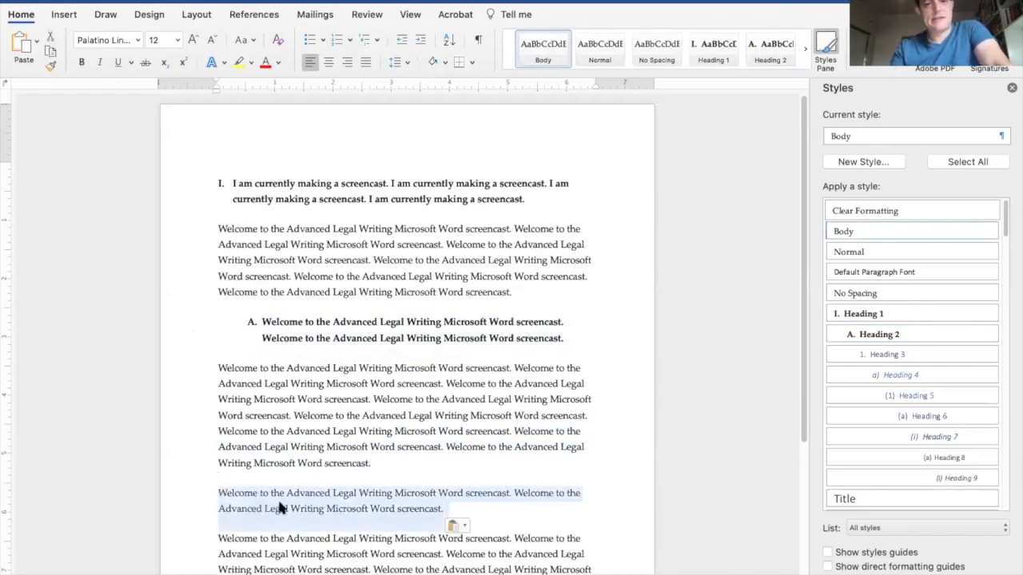
{"action": "left_click", "coordinate": [923, 354]}
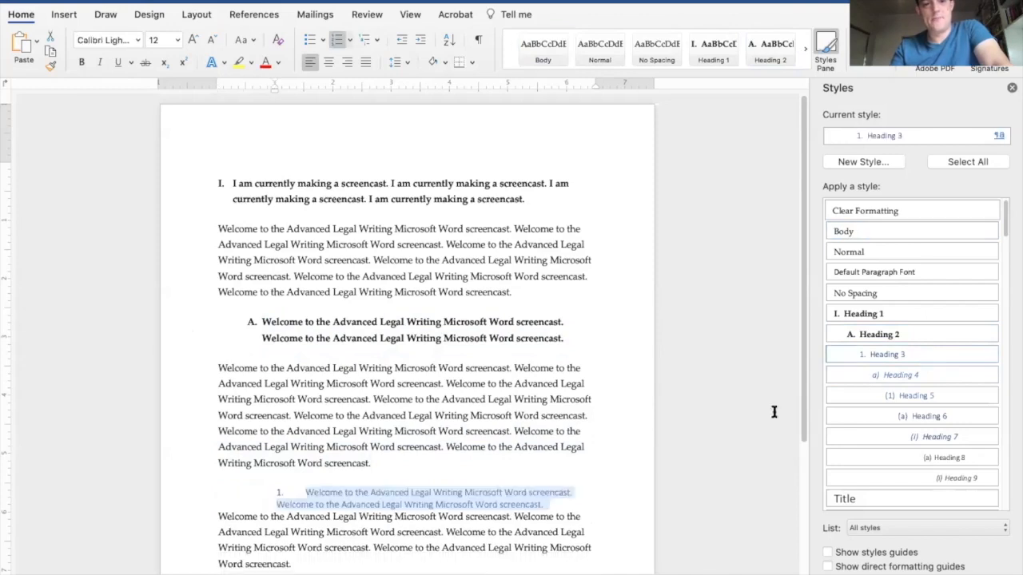
{"action": "left_click", "coordinate": [538, 514]}
{"action": "left_click_drag", "start_coordinate": [547, 504], "coordinate": [298, 491]}
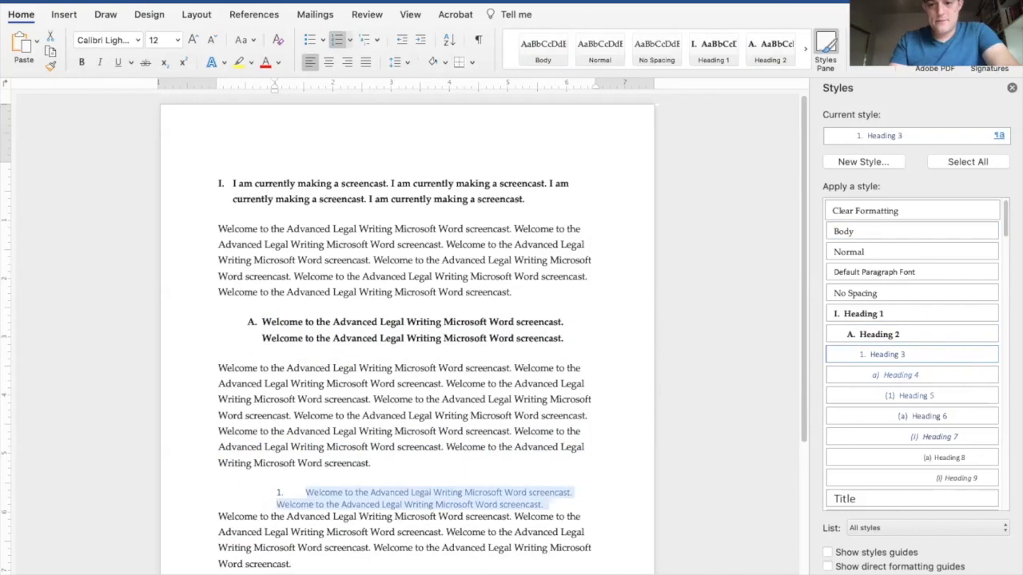
{"action": "scroll", "coordinate": [408, 484], "scroll_direction": "up", "scroll_amount": 5}
{"action": "scroll", "coordinate": [408, 484], "scroll_direction": "down", "scroll_amount": 2}
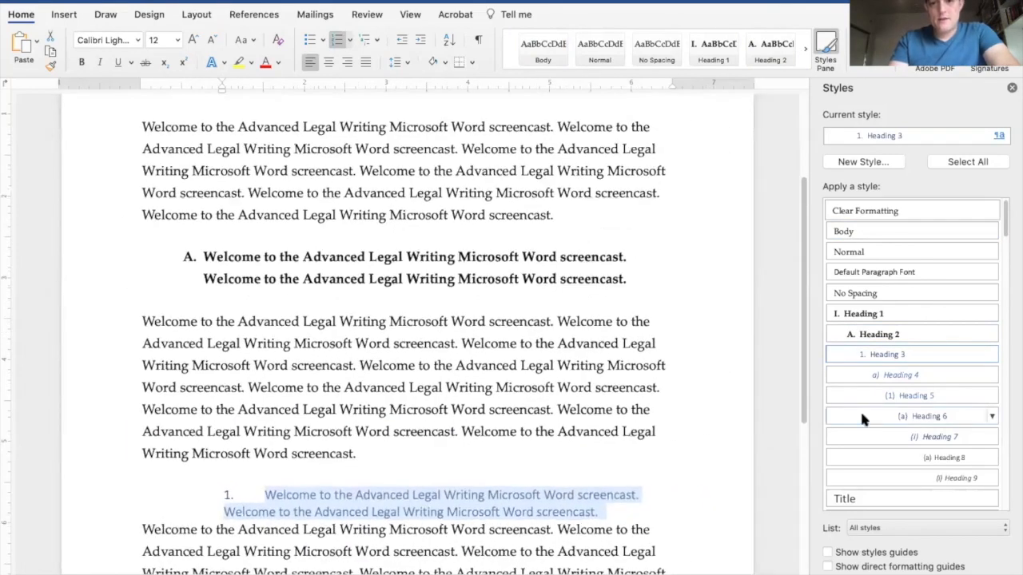
Modify the Heading 3 style to use the Palatino Linotype font.
{"action": "left_click", "coordinate": [994, 356]}
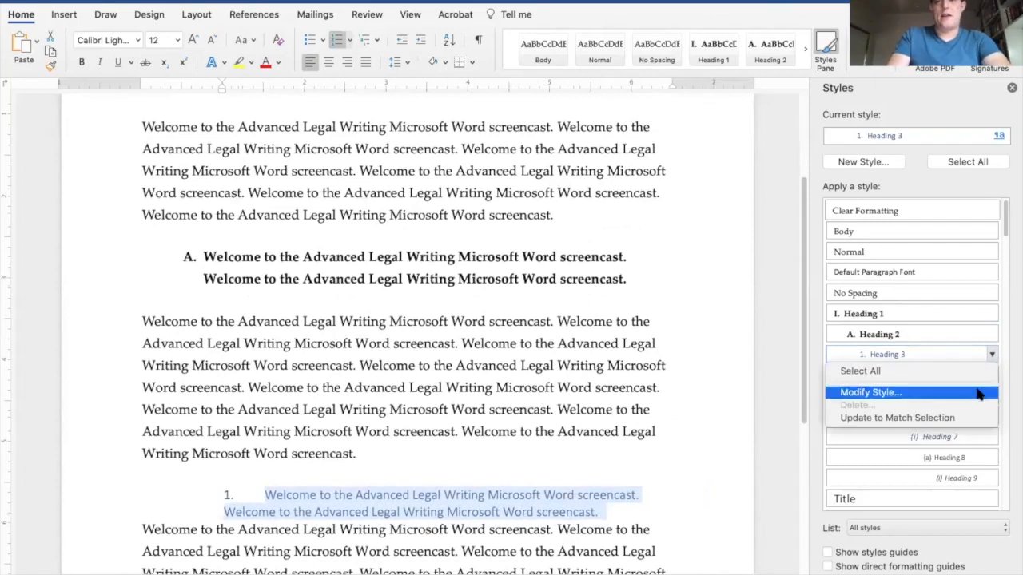
{"action": "left_click", "coordinate": [977, 391]}
{"action": "left_click", "coordinate": [395, 183]}
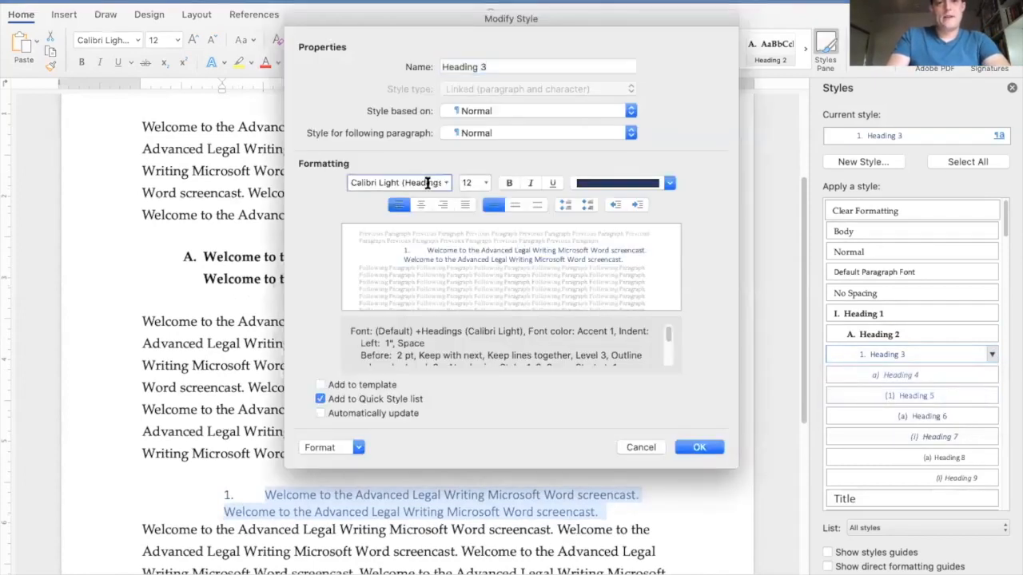
{"action": "type", "text": "Palatino Linotype"}
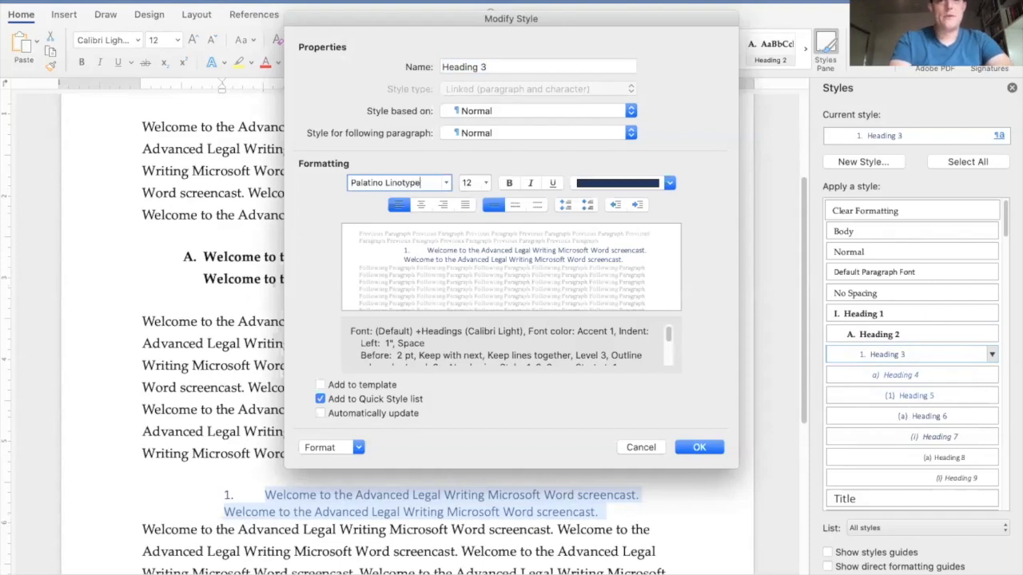
{"action": "key", "text": "Return"}
Set the Heading 3 style's font color to black, Text 1, and add the style to the template.
{"action": "left_click", "coordinate": [669, 183]}
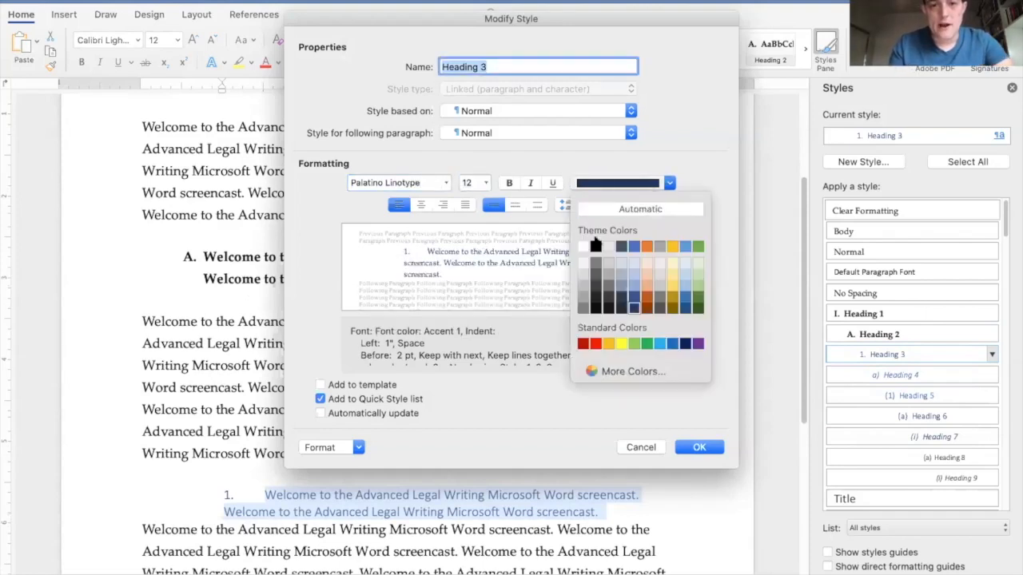
{"action": "left_click", "coordinate": [595, 245]}
{"action": "left_click", "coordinate": [387, 387]}
Give the Heading 3 style a hanging indent of 0.25" in its paragraph settings.
{"action": "left_click", "coordinate": [359, 447]}
{"action": "left_click", "coordinate": [357, 476]}
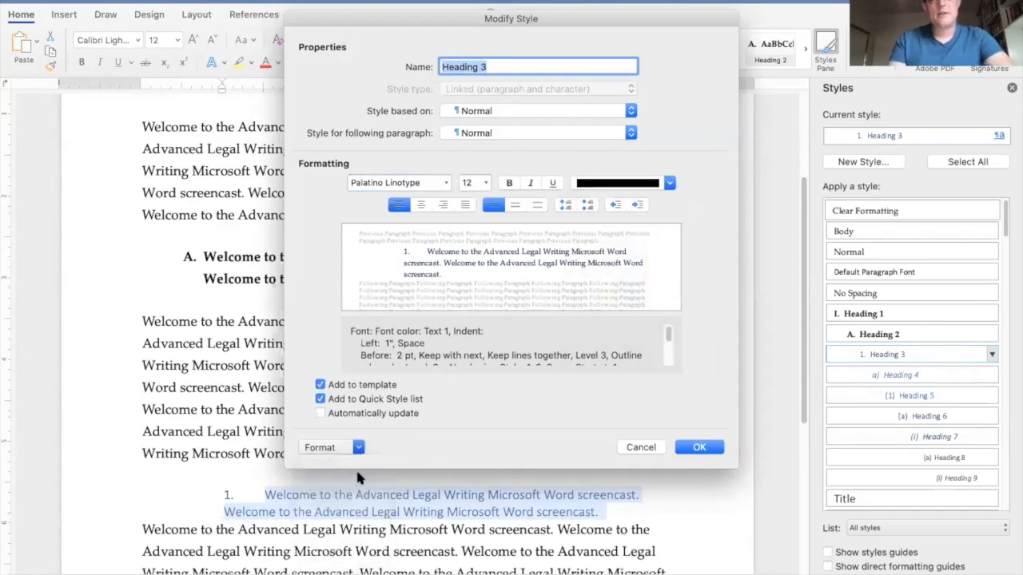
{"action": "left_click", "coordinate": [582, 190]}
{"action": "left_click", "coordinate": [567, 217]}
{"action": "left_click", "coordinate": [629, 190]}
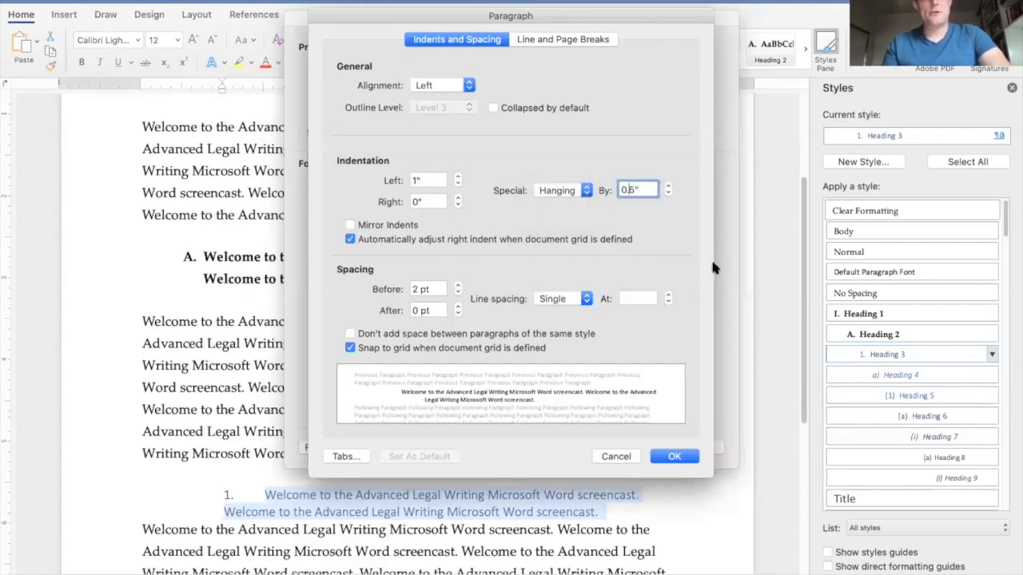
{"action": "type", "text": "2"}
Set the Heading 3 style's paragraph spacing to 18 pt before and 18 pt after.
{"action": "double_click", "coordinate": [416, 289]}
{"action": "type", "text": "18"}
{"action": "key", "text": "Tab"}
{"action": "key", "text": "Left"}
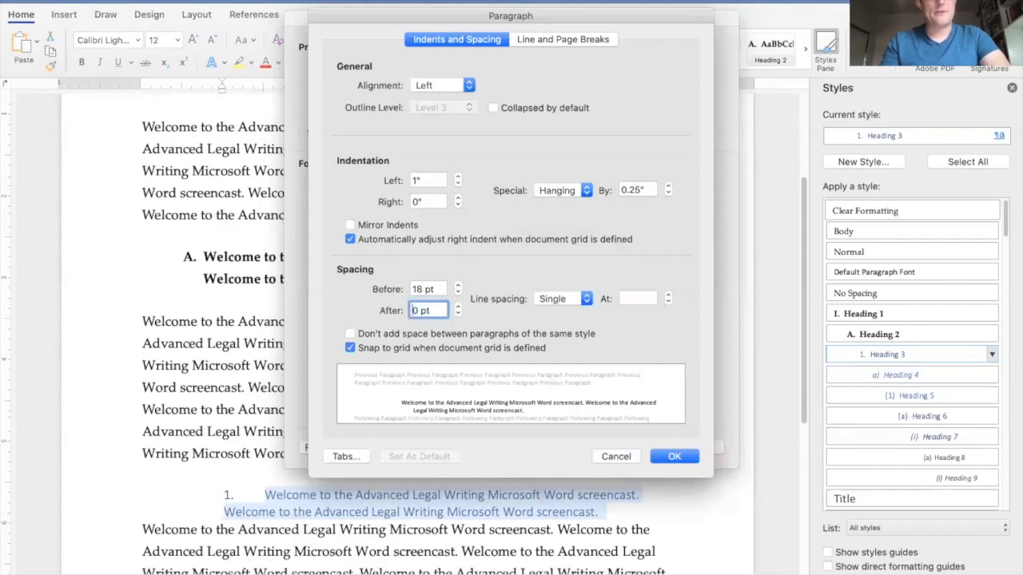
{"action": "key", "text": "Delete"}
{"action": "type", "text": "18"}
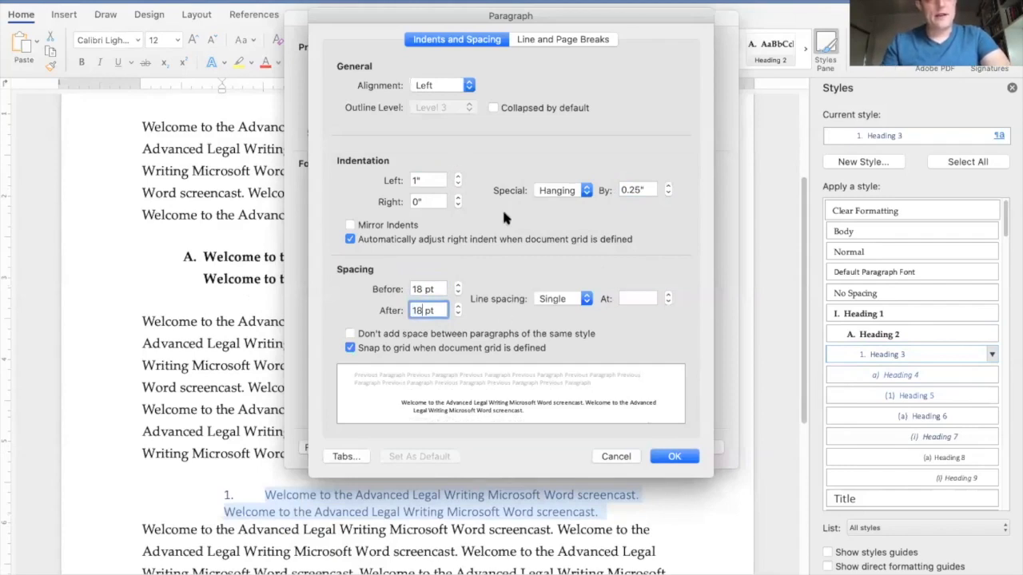
Set the Heading 3 style's line spacing to Multiple at 1.2, check its pagination options, and save the modified style.
{"action": "left_click", "coordinate": [563, 298]}
{"action": "left_click", "coordinate": [556, 360]}
{"action": "left_click", "coordinate": [640, 299]}
{"action": "type", "text": "1.2"}
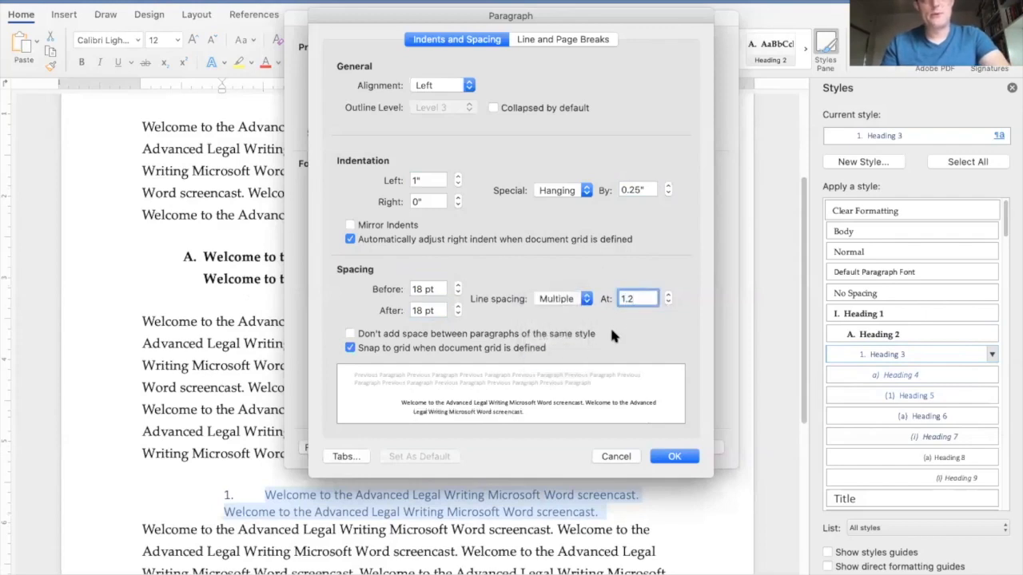
{"action": "left_click", "coordinate": [566, 40]}
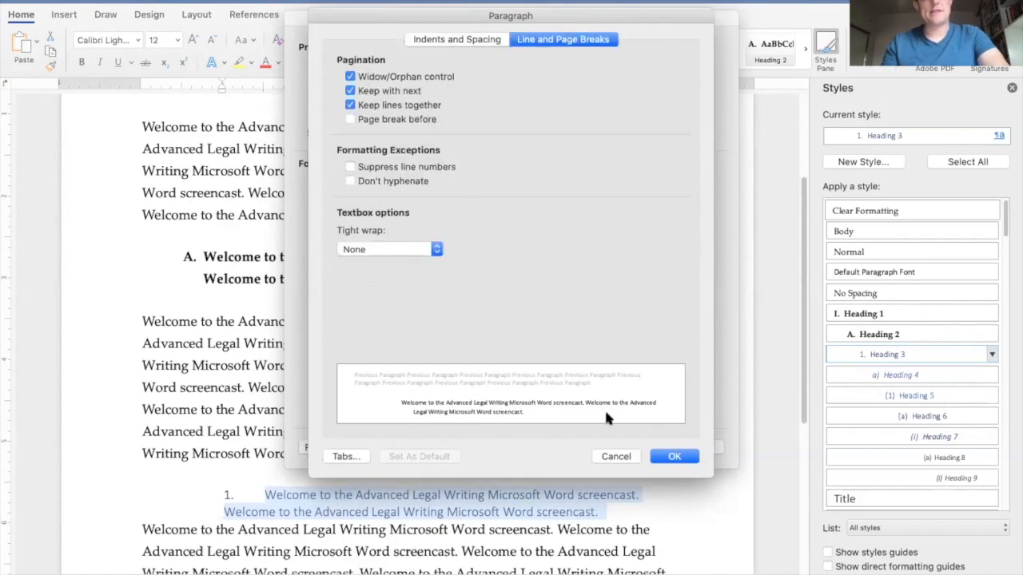
{"action": "left_click", "coordinate": [679, 457]}
{"action": "left_click", "coordinate": [693, 449]}
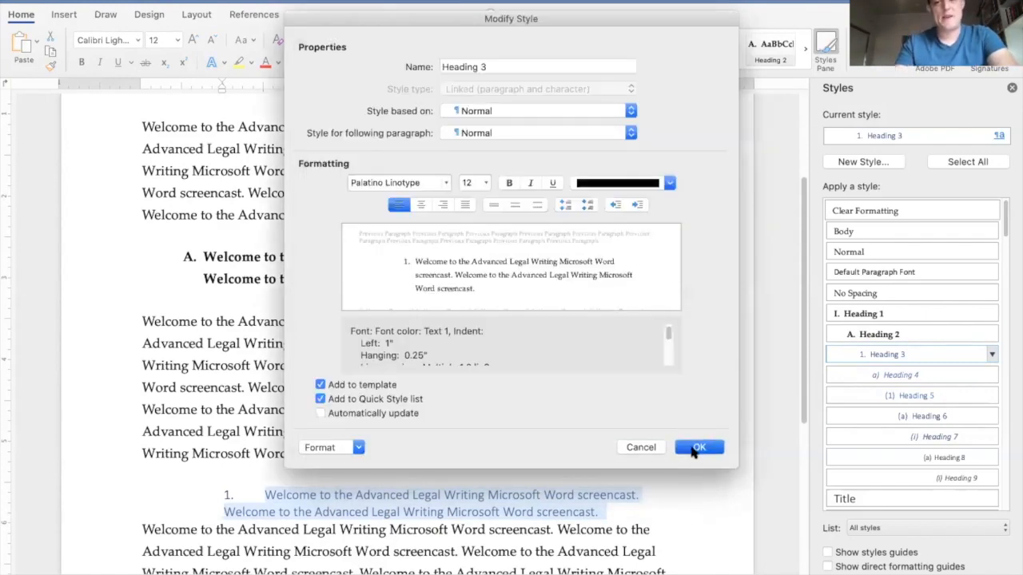
{"action": "left_click", "coordinate": [589, 518]}
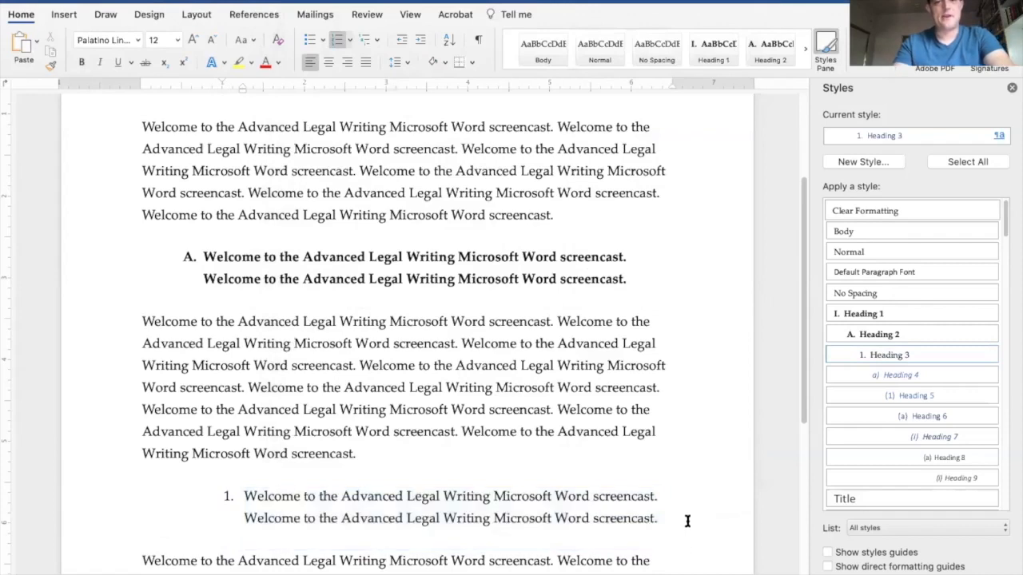
Try shifting the numbered Heading 3 paragraph's left indent to 1" on the ruler.
{"action": "scroll", "coordinate": [152, 495], "scroll_direction": "down", "scroll_amount": 4}
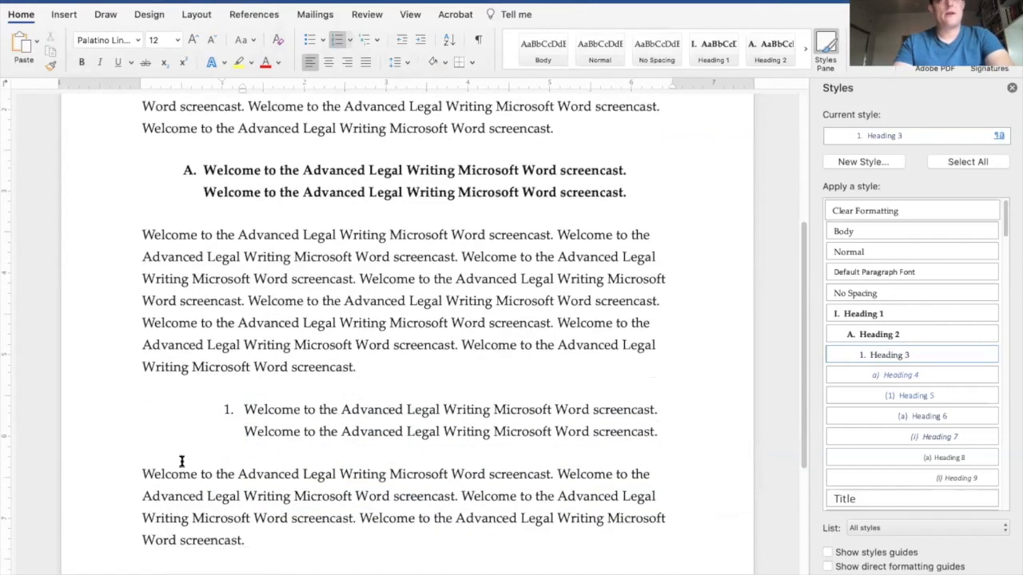
{"action": "left_click", "coordinate": [279, 411]}
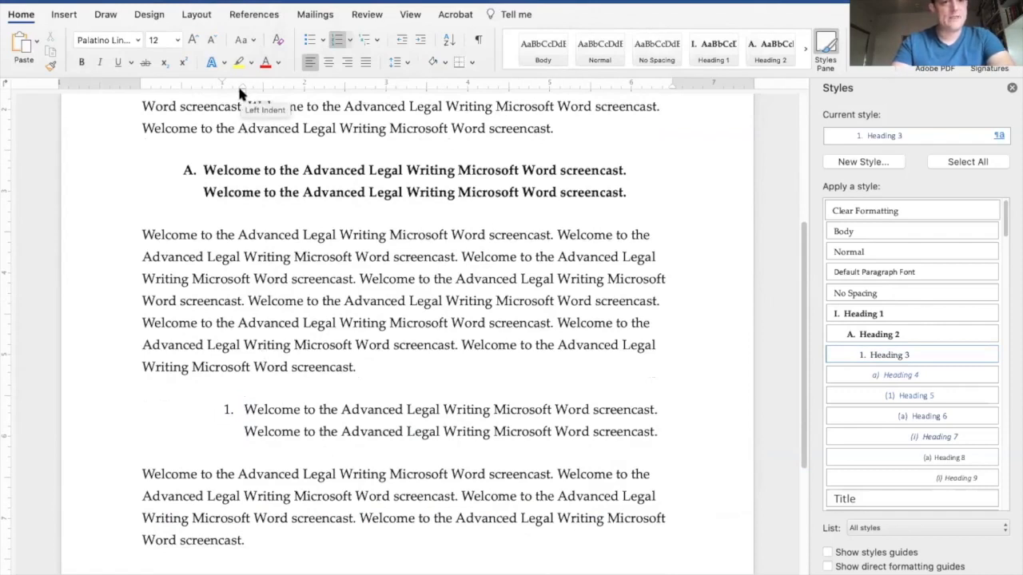
{"action": "left_click_drag", "start_coordinate": [239, 90], "coordinate": [242, 90]}
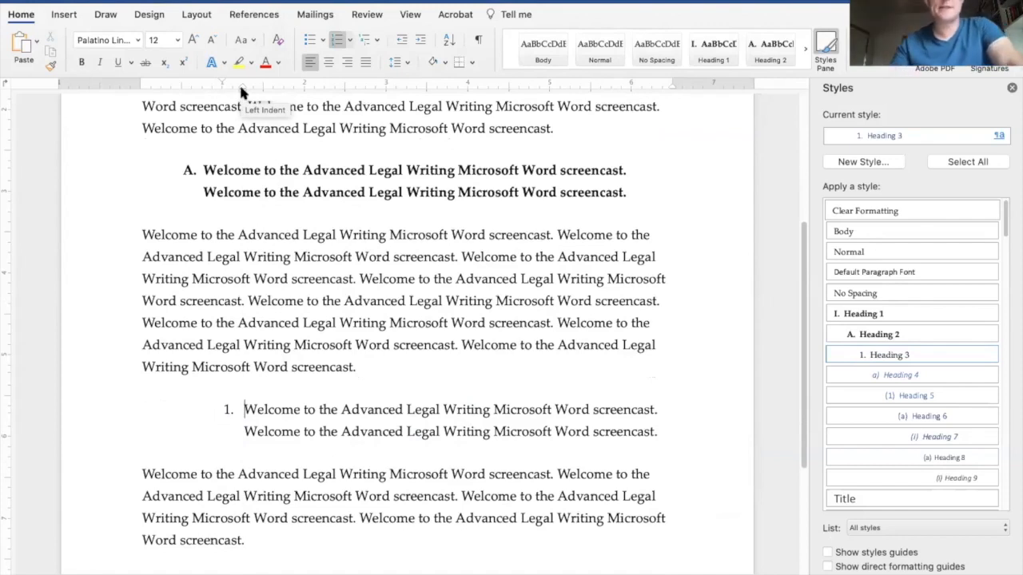
{"action": "mouse_move", "coordinate": [243, 92]}
{"action": "left_mouse_down"}
{"action": "mouse_move", "coordinate": [225, 83]}
{"action": "mouse_move", "coordinate": [225, 91]}
{"action": "left_mouse_up"}
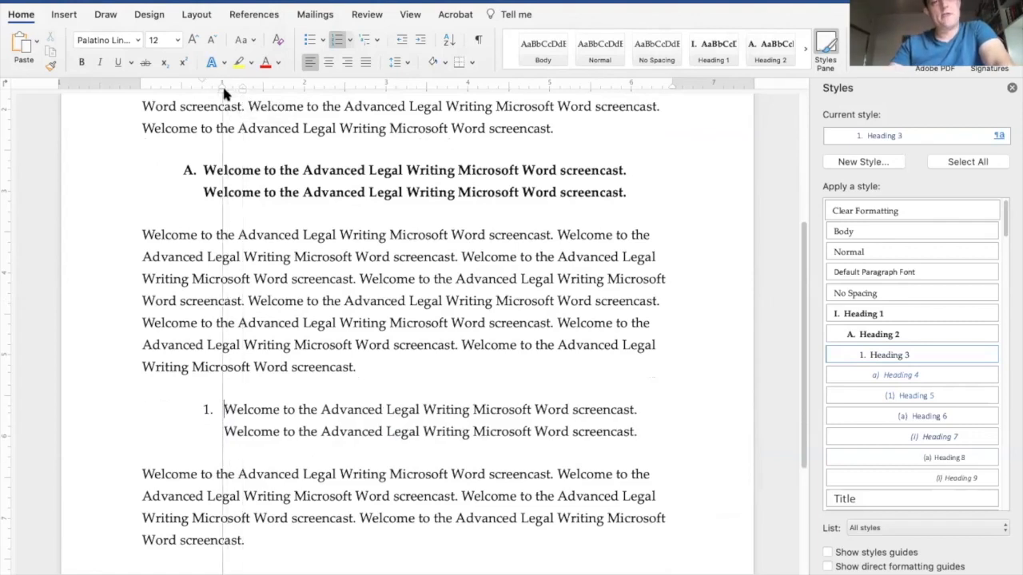
{"action": "left_click_drag", "start_coordinate": [225, 92], "coordinate": [223, 94]}
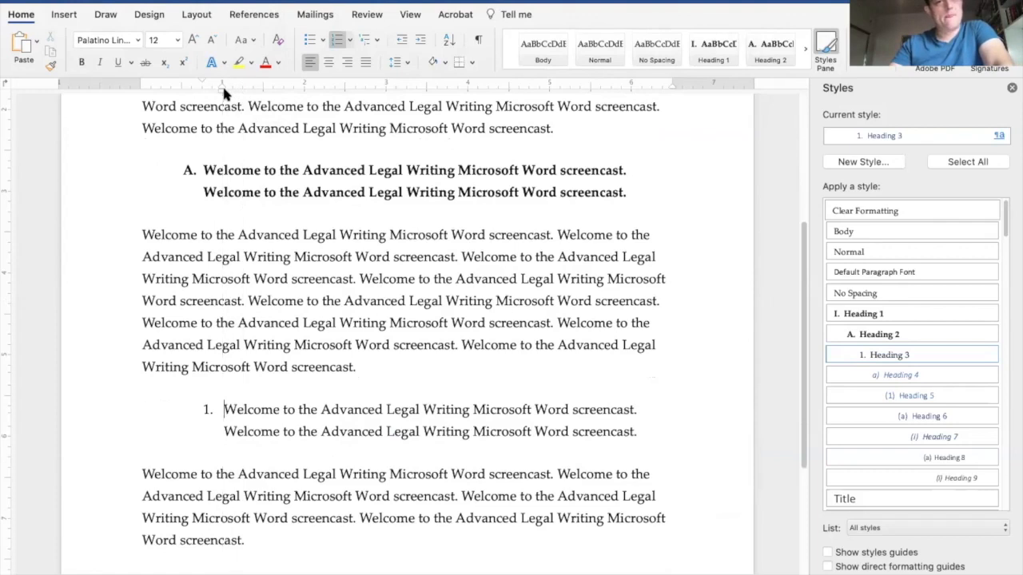
Try shifting the lettered Heading 2 paragraph's left indent to 0.5" on the ruler.
{"action": "scroll", "coordinate": [228, 164], "scroll_direction": "up", "scroll_amount": 5}
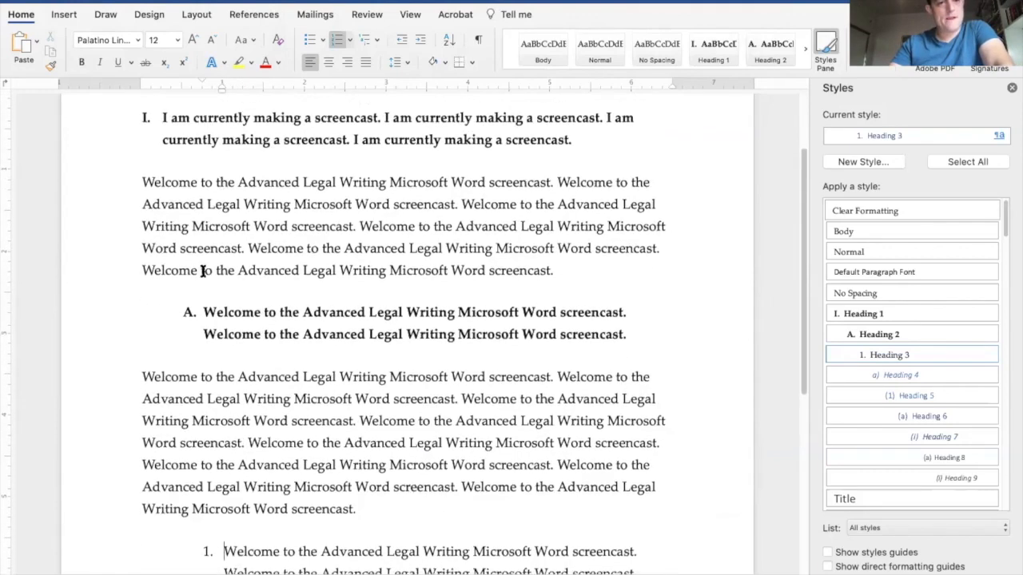
{"action": "scroll", "coordinate": [203, 263], "scroll_direction": "down", "scroll_amount": 2}
{"action": "left_click", "coordinate": [202, 280]}
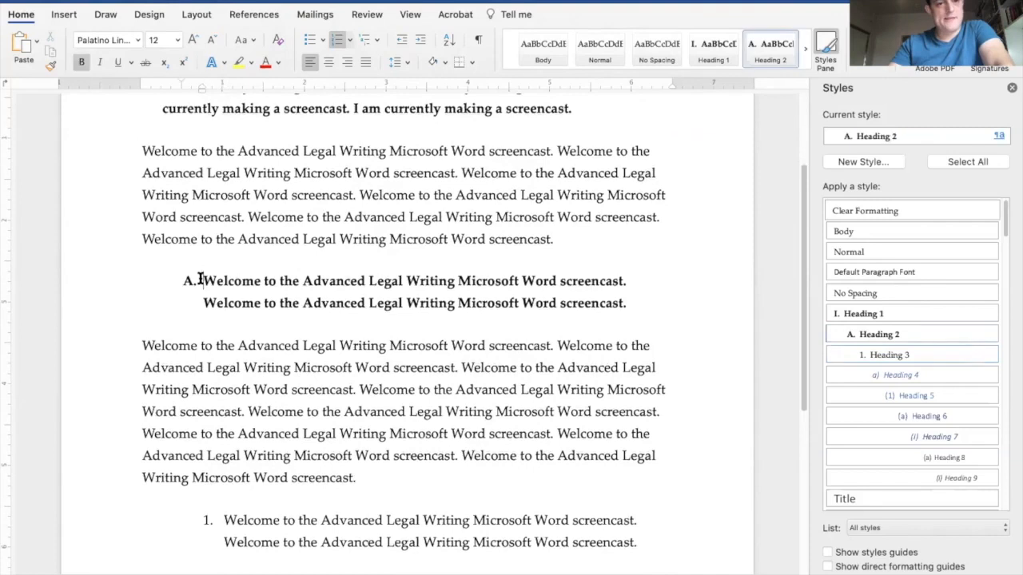
{"action": "scroll", "coordinate": [201, 279], "scroll_direction": "up", "scroll_amount": 1}
{"action": "left_click_drag", "start_coordinate": [203, 84], "coordinate": [176, 83]}
{"action": "scroll", "coordinate": [244, 167], "scroll_direction": "up", "scroll_amount": 3}
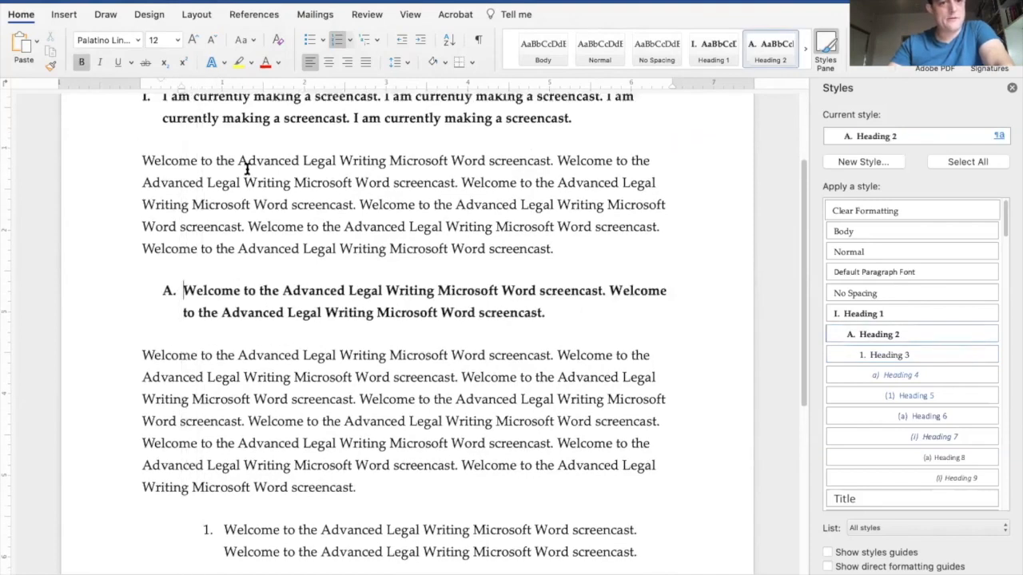
Try shifting the numbered Heading 3 paragraph's left indent to 0.75" on the ruler.
{"action": "scroll", "coordinate": [247, 169], "scroll_direction": "down", "scroll_amount": 5}
{"action": "scroll", "coordinate": [248, 172], "scroll_direction": "down", "scroll_amount": 1}
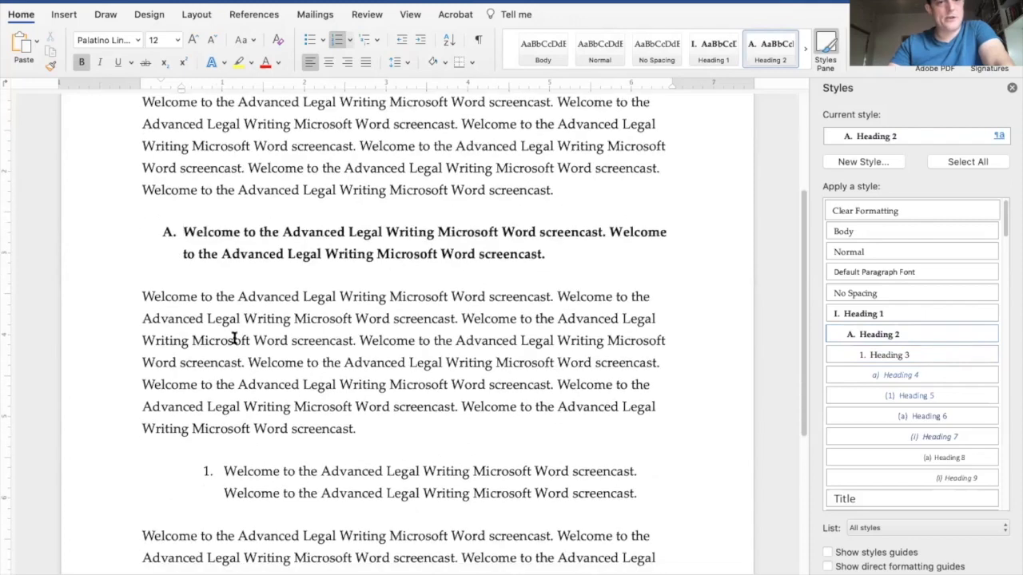
{"action": "left_click", "coordinate": [227, 471]}
{"action": "left_click_drag", "start_coordinate": [222, 87], "coordinate": [200, 87]}
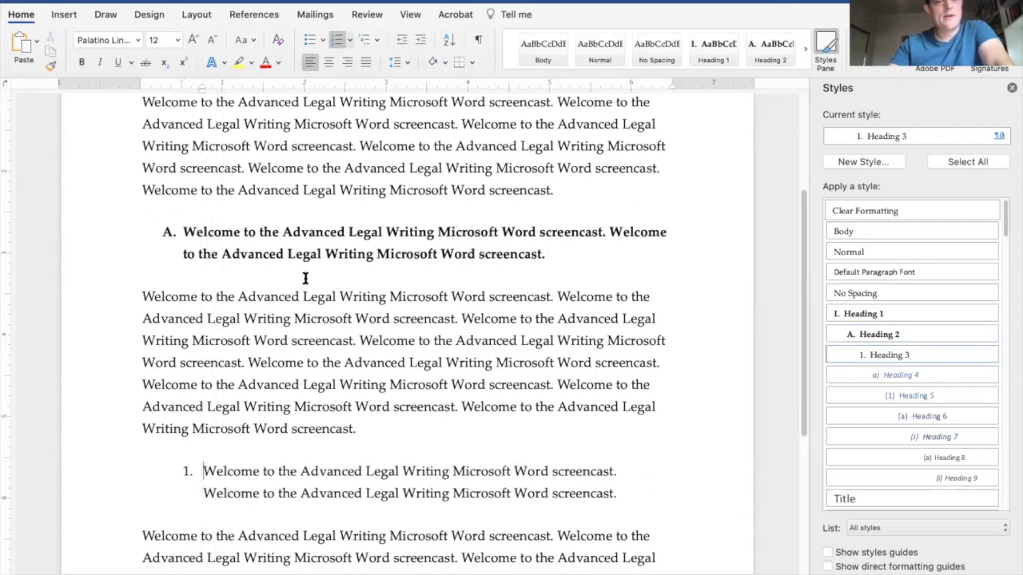
{"action": "scroll", "coordinate": [304, 278], "scroll_direction": "up", "scroll_amount": 5}
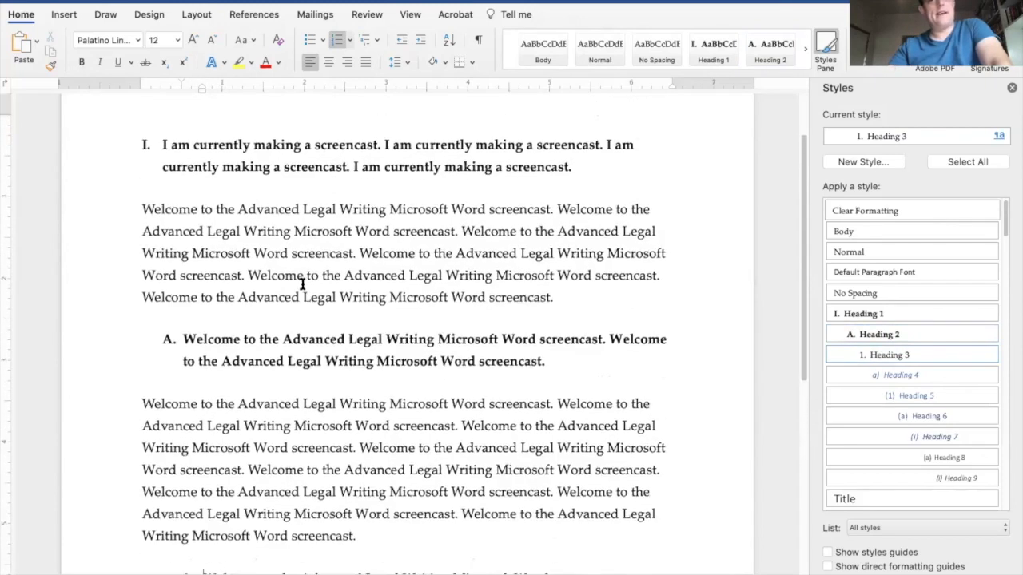
{"action": "scroll", "coordinate": [305, 282], "scroll_direction": "down", "scroll_amount": 2}
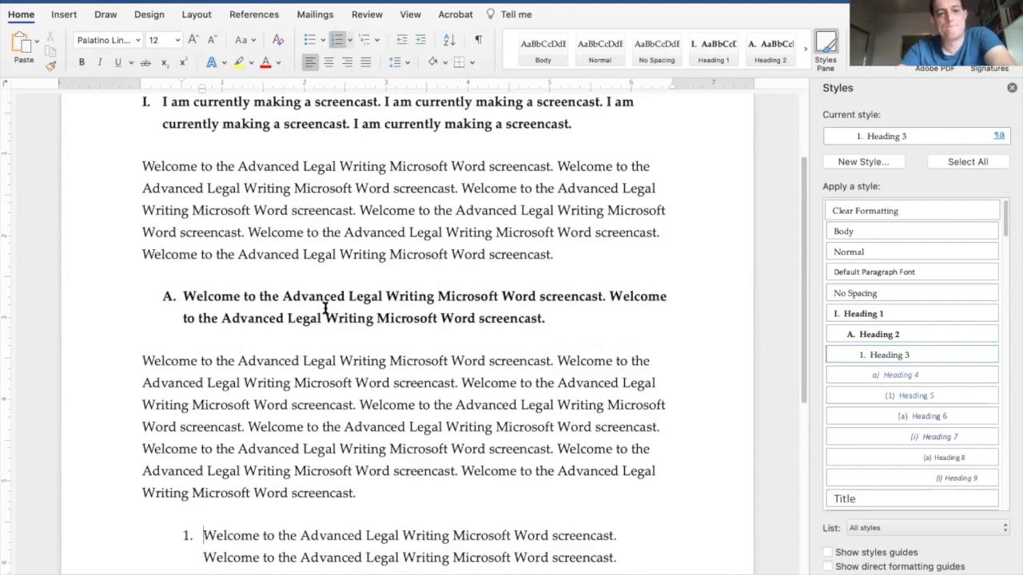
Undo the ruler indent changes on the Heading 2 and Heading 3 paragraphs.
{"action": "key", "text": "Tab"}
{"action": "key", "text": "super+z"}
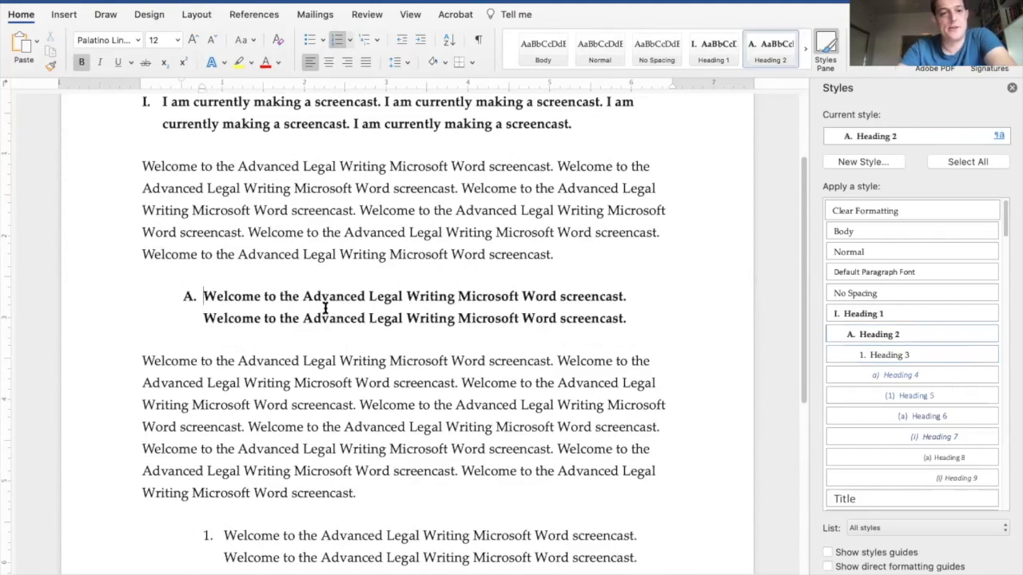
{"action": "key", "text": "super+y"}
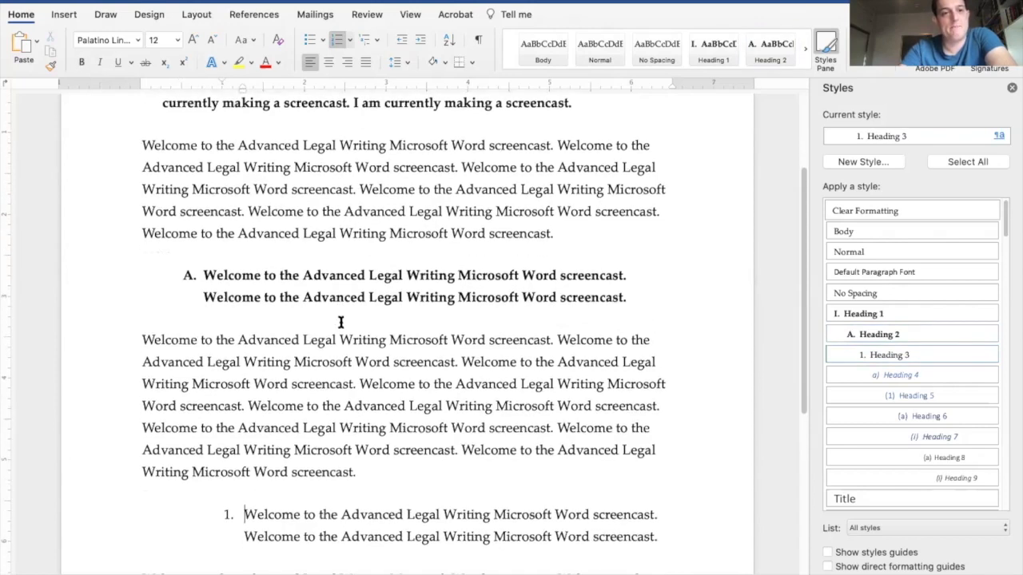
{"action": "scroll", "coordinate": [339, 323], "scroll_direction": "up", "scroll_amount": 3}
{"action": "scroll", "coordinate": [340, 322], "scroll_direction": "down", "scroll_amount": 2}
{"action": "scroll", "coordinate": [338, 335], "scroll_direction": "down", "scroll_amount": 2}
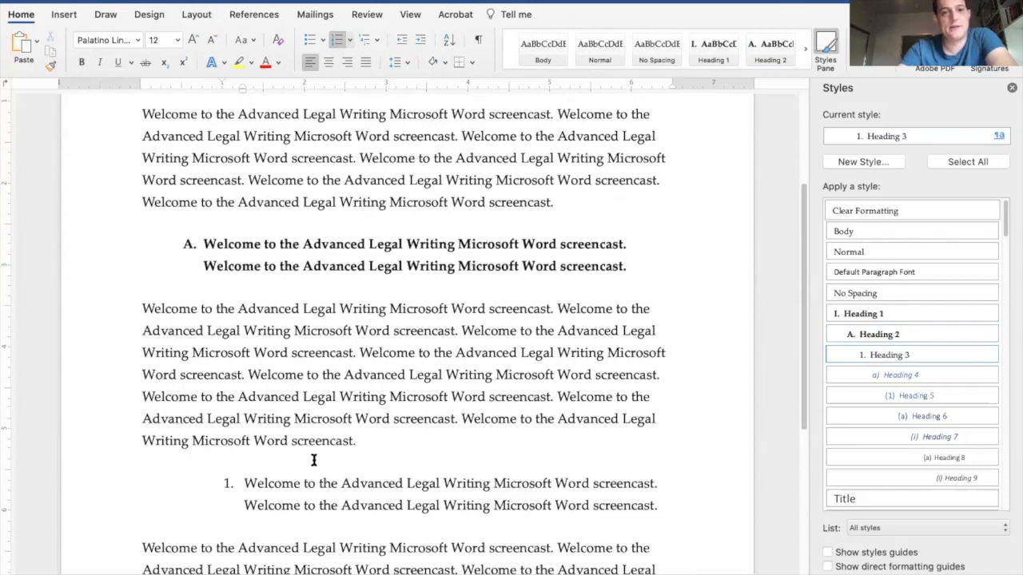
{"action": "scroll", "coordinate": [311, 454], "scroll_direction": "down", "scroll_amount": 4}
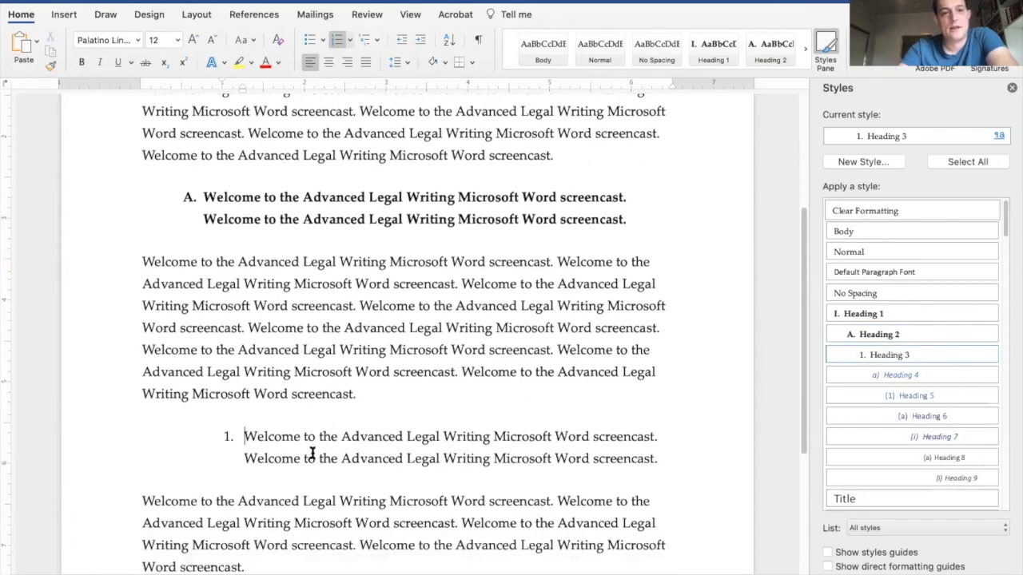
{"action": "mouse_move", "coordinate": [991, 381]}
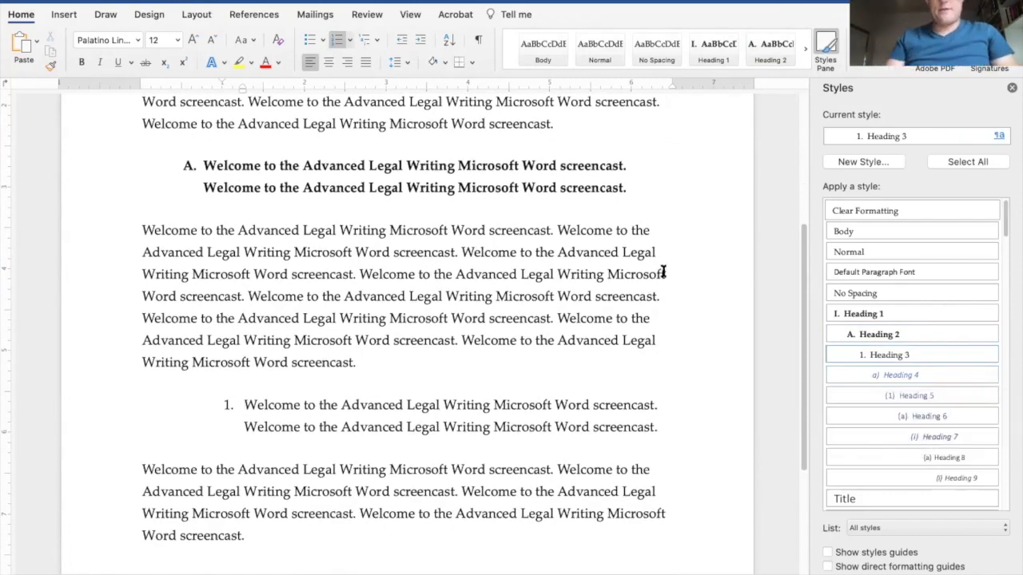
Start saving the document, look through the available file formats such as Word Template (.dotx), and leave without saving.
{"action": "scroll", "coordinate": [663, 270], "scroll_direction": "up", "scroll_amount": 2}
{"action": "scroll", "coordinate": [559, 321], "scroll_direction": "up", "scroll_amount": 6}
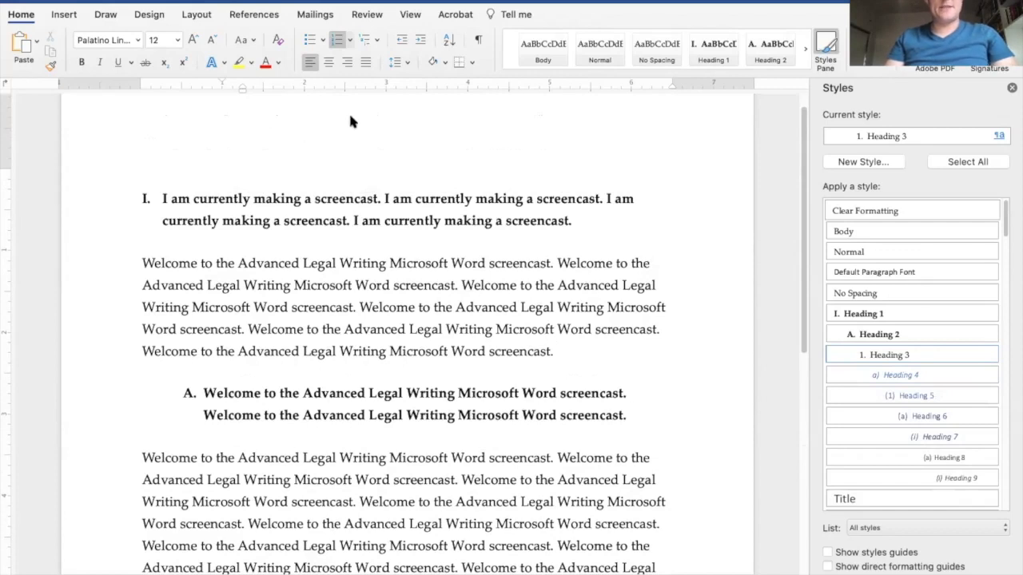
{"action": "key", "text": "super+s"}
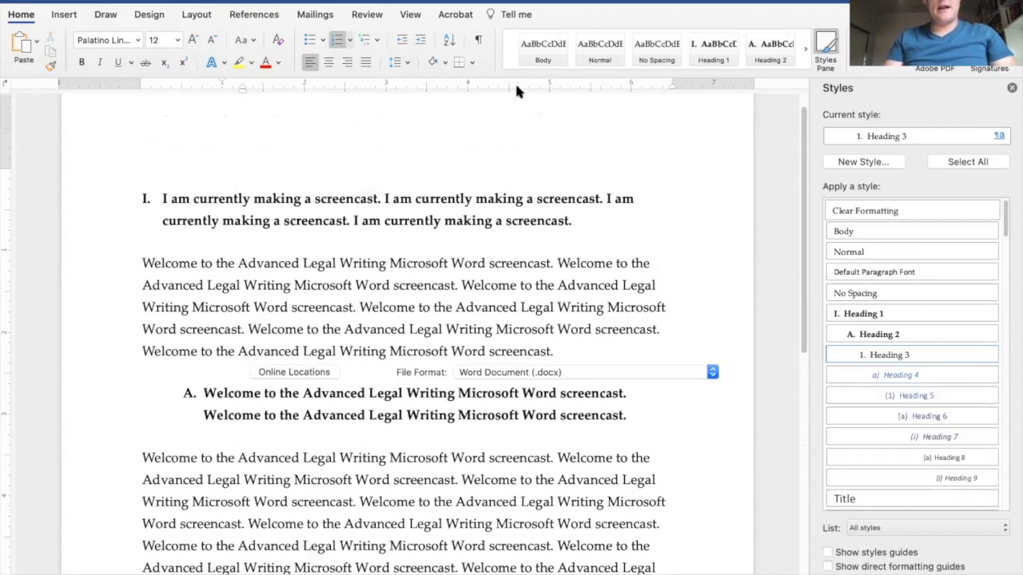
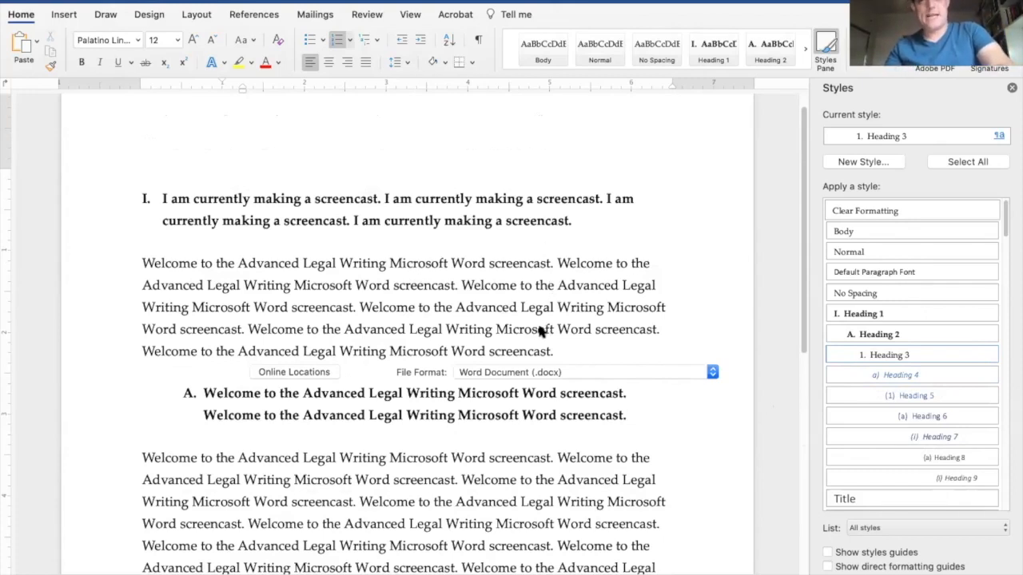
{"action": "left_click", "coordinate": [523, 369]}
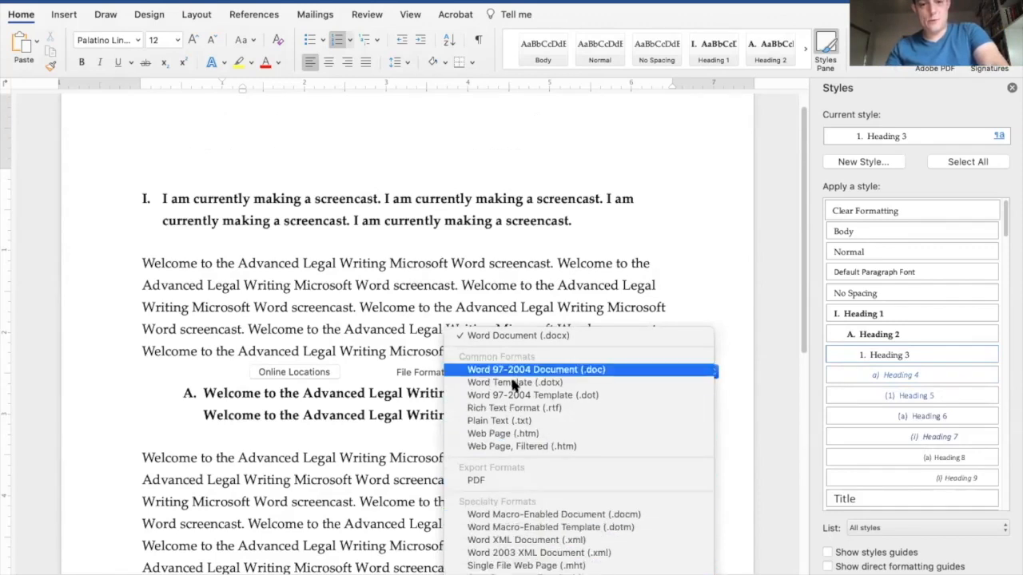
{"action": "left_click", "coordinate": [367, 390]}
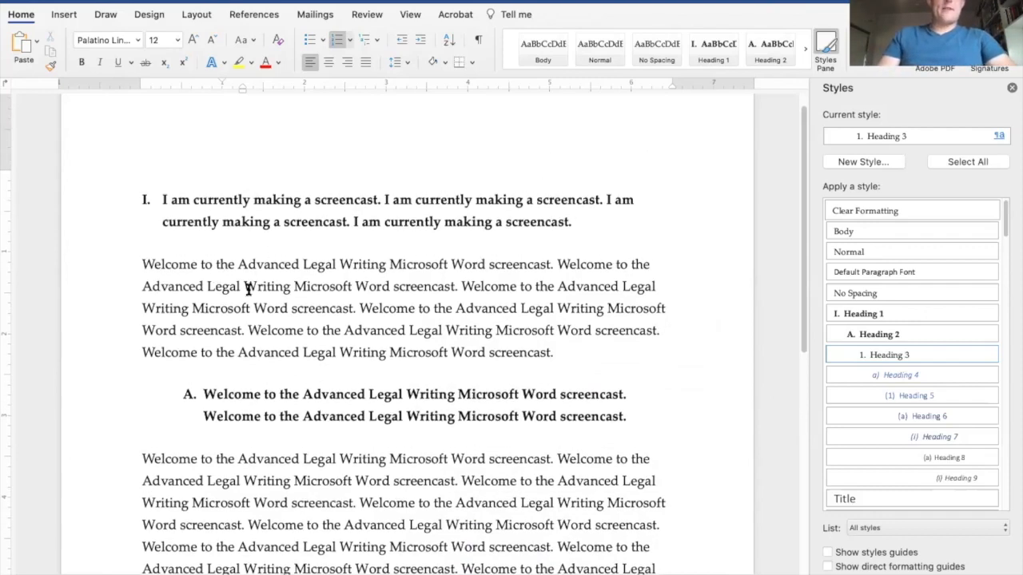
Insert an empty paragraph between the first Heading 1 and the body paragraph below it.
{"action": "left_click", "coordinate": [520, 264]}
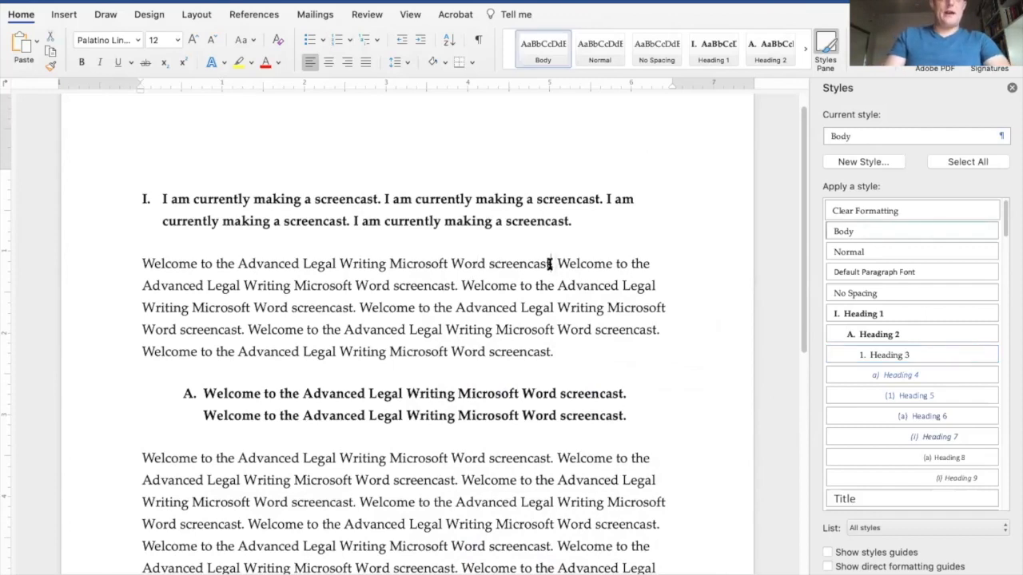
{"action": "key", "text": "Home"}
{"action": "key", "text": "Return"}
{"action": "key", "text": "Up"}
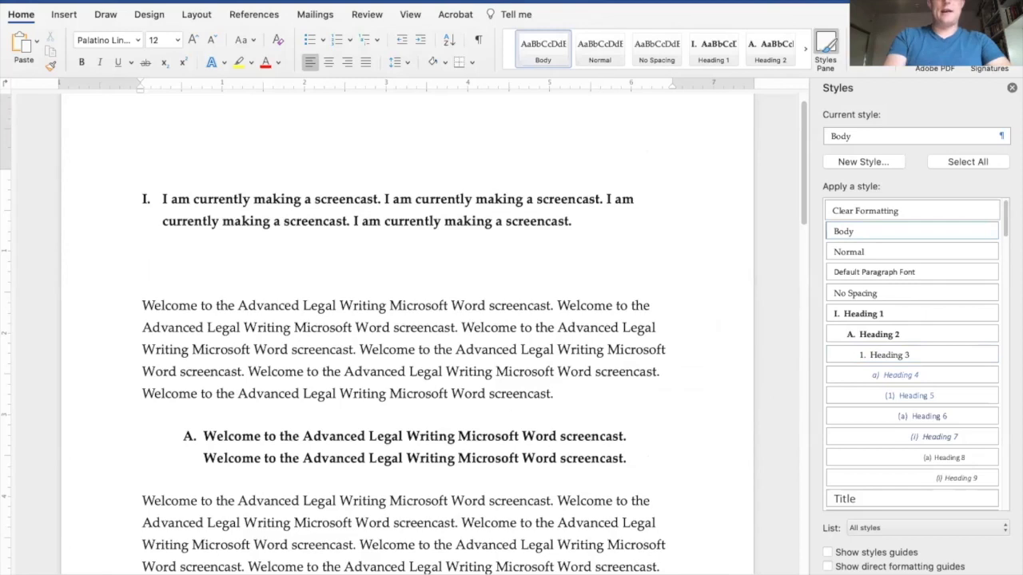
Insert "§ 1983" after "Welcome to the" at the end of the first body paragraph's first line.
{"action": "key", "text": "Down"}
{"action": "key", "text": "Down"}
{"action": "key", "text": "End"}
{"action": "key", "text": "Up"}
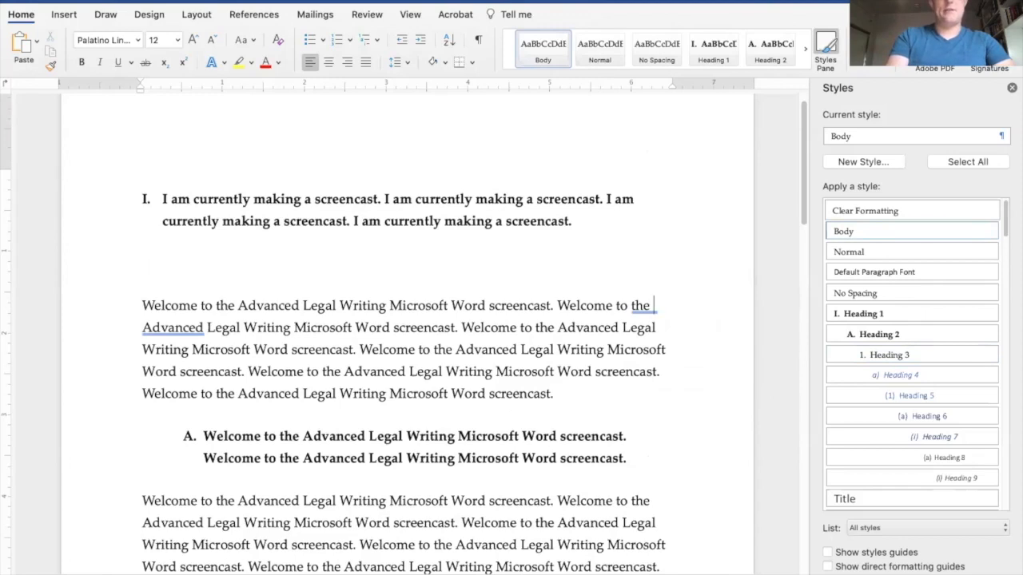
{"action": "type", "text": "§"}
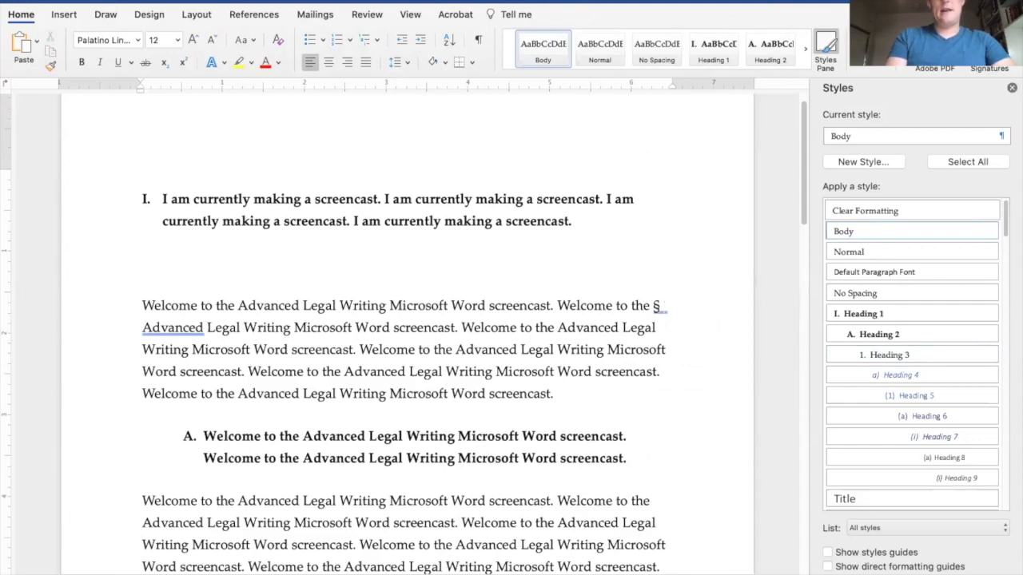
{"action": "type", "text": " 1983"}
Move the text cursor back and forth across the line break between "§" and "1983" to examine it.
{"action": "key", "text": "Right"}
{"action": "key", "text": "Right"}
{"action": "key", "text": "Right"}
{"action": "key", "text": "Right"}
{"action": "key", "text": "Right"}
{"action": "key", "text": "Right"}
{"action": "key", "text": "Right"}
{"action": "key", "text": "Right"}
{"action": "key", "text": "Right"}
{"action": "key", "text": "Right"}
{"action": "key", "text": "Right"}
{"action": "key", "text": "Right"}
{"action": "key", "text": "Right"}
{"action": "key", "text": "Right"}
{"action": "key", "text": "Right"}
{"action": "key", "text": "Right"}
{"action": "key", "text": "Right"}
{"action": "key", "text": "Right"}
{"action": "key", "text": "Right"}
{"action": "key", "text": "Right"}
{"action": "key", "text": "Up"}
{"action": "key", "text": "super+Right"}
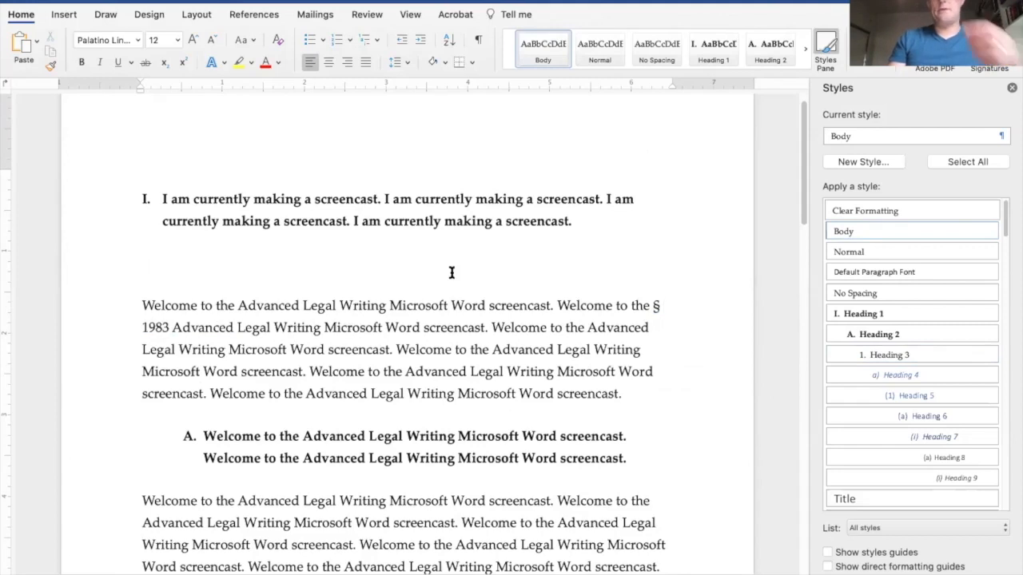
{"action": "key", "text": "Left"}
{"action": "key", "text": "Left"}
{"action": "key", "text": "Left"}
{"action": "key", "text": "Left"}
{"action": "key", "text": "Left"}
{"action": "key", "text": "Left"}
{"action": "key", "text": "Left"}
{"action": "key", "text": "Left"}
{"action": "key", "text": "Left"}
{"action": "key", "text": "Left"}
{"action": "key", "text": "Left"}
{"action": "key", "text": "Left"}
{"action": "key", "text": "Left"}
{"action": "key", "text": "Left"}
{"action": "key", "text": "Left"}
{"action": "key", "text": "Left"}
{"action": "key", "text": "Left"}
{"action": "key", "text": "Left"}
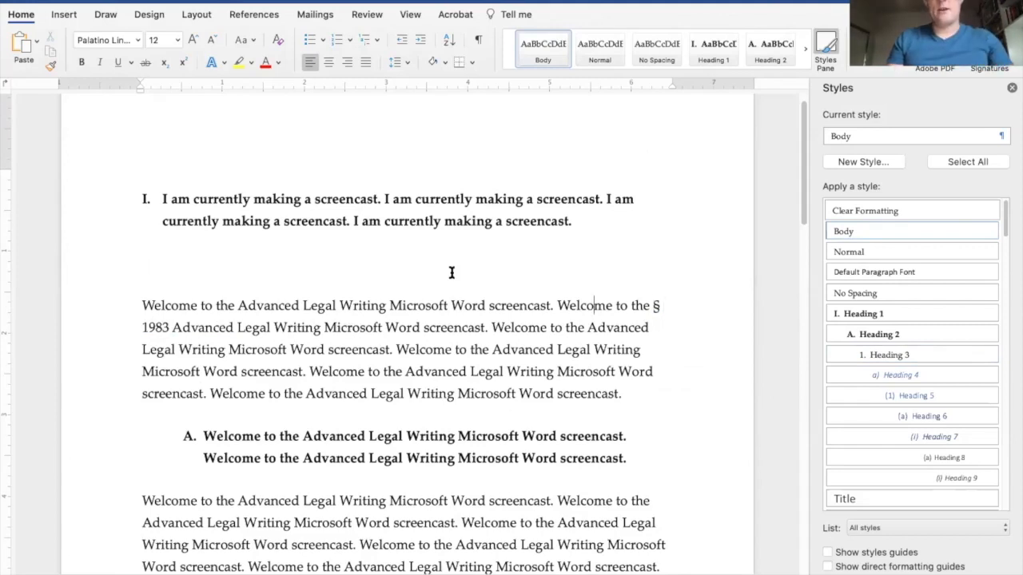
{"action": "key", "text": "Right"}
{"action": "key", "text": "Right"}
{"action": "key", "text": "Right"}
{"action": "key", "text": "Right"}
{"action": "key", "text": "Right"}
{"action": "key", "text": "Right"}
{"action": "key", "text": "Right"}
{"action": "key", "text": "Right"}
{"action": "key", "text": "Right"}
{"action": "key", "text": "Right"}
{"action": "key", "text": "Right"}
{"action": "key", "text": "Right"}
{"action": "key", "text": "Right"}
{"action": "key", "text": "Right"}
{"action": "key", "text": "Right"}
{"action": "key", "text": "Right"}
{"action": "key", "text": "Right"}
{"action": "key", "text": "Right"}
{"action": "key", "text": "Right"}
{"action": "key", "text": "Right"}
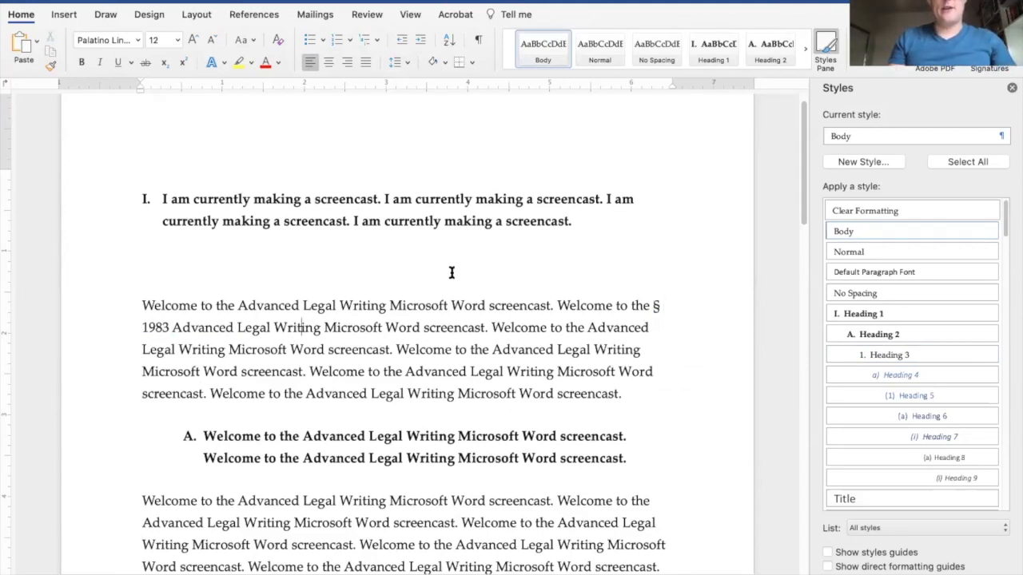
Select only the space between "§" and "1983" at the line break in the first body paragraph.
{"action": "key", "text": "Home"}
{"action": "key", "text": "Left"}
{"action": "key", "text": "shift+Left"}
{"action": "key", "text": "shift+Right"}
{"action": "key", "text": "shift+Right"}
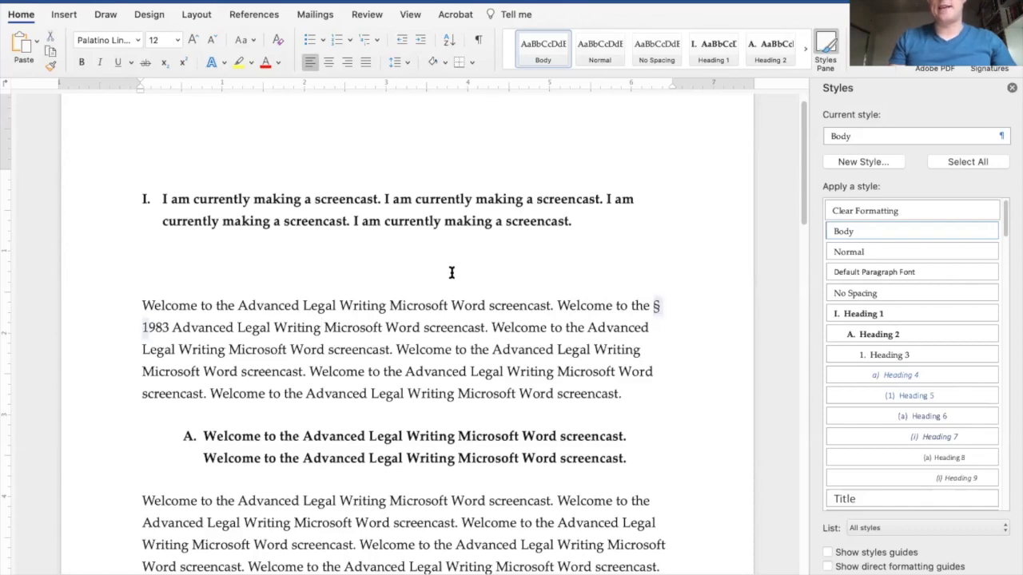
{"action": "key", "text": "Left"}
{"action": "key", "text": "Right"}
{"action": "key", "text": "shift+Right"}
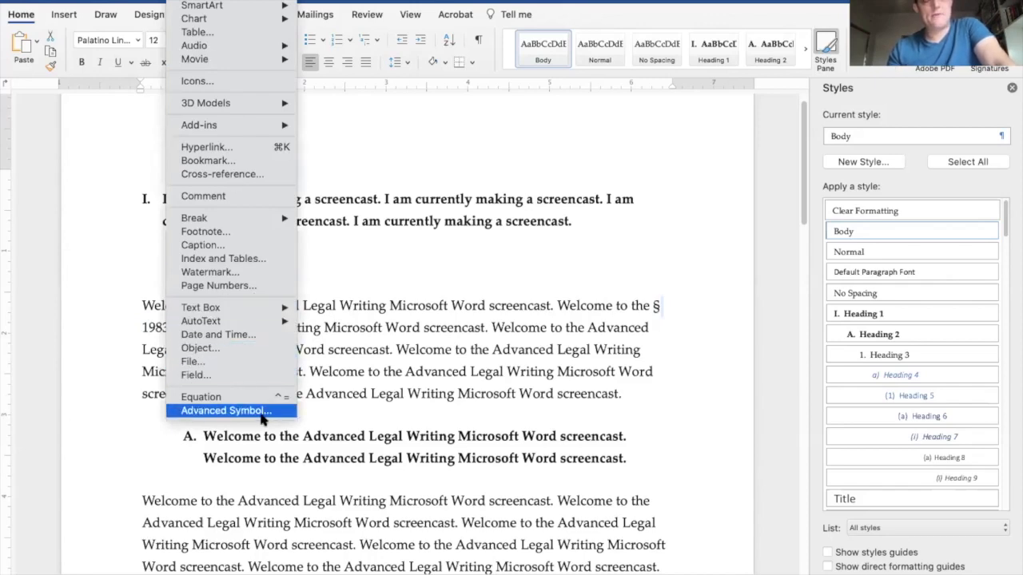
Assign the shortcut Command+Shift+Space Bar to the Nonbreaking Space special character.
{"action": "left_click", "coordinate": [260, 414]}
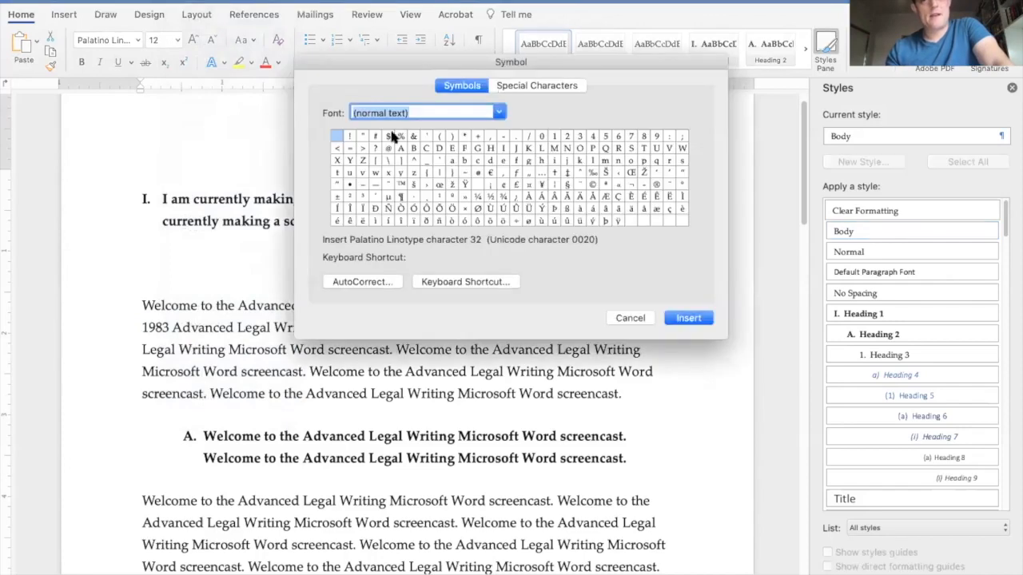
{"action": "left_click", "coordinate": [500, 85]}
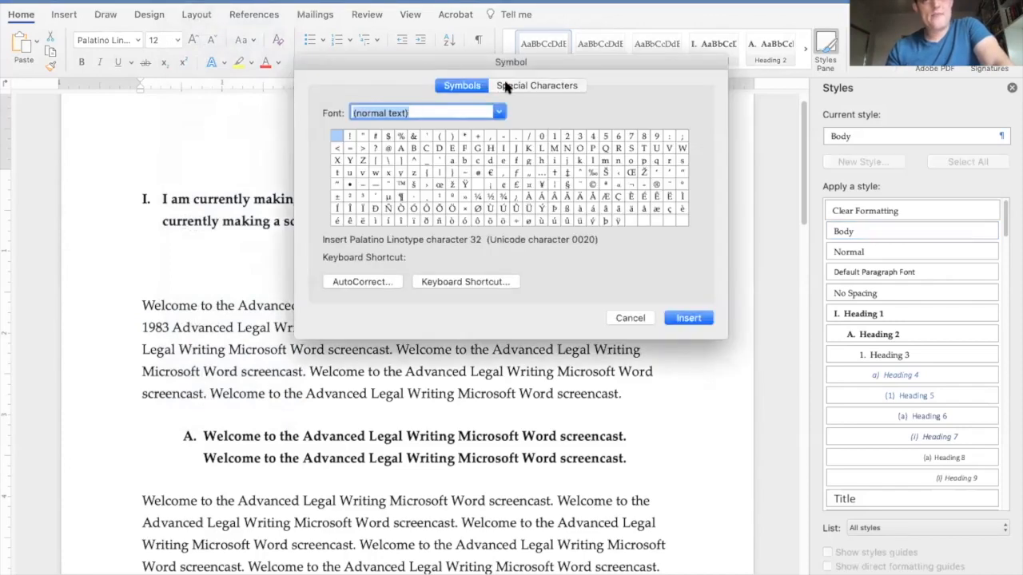
{"action": "scroll", "coordinate": [496, 192], "scroll_direction": "down", "scroll_amount": 3}
{"action": "scroll", "coordinate": [496, 191], "scroll_direction": "up", "scroll_amount": 3}
{"action": "left_click", "coordinate": [497, 208]}
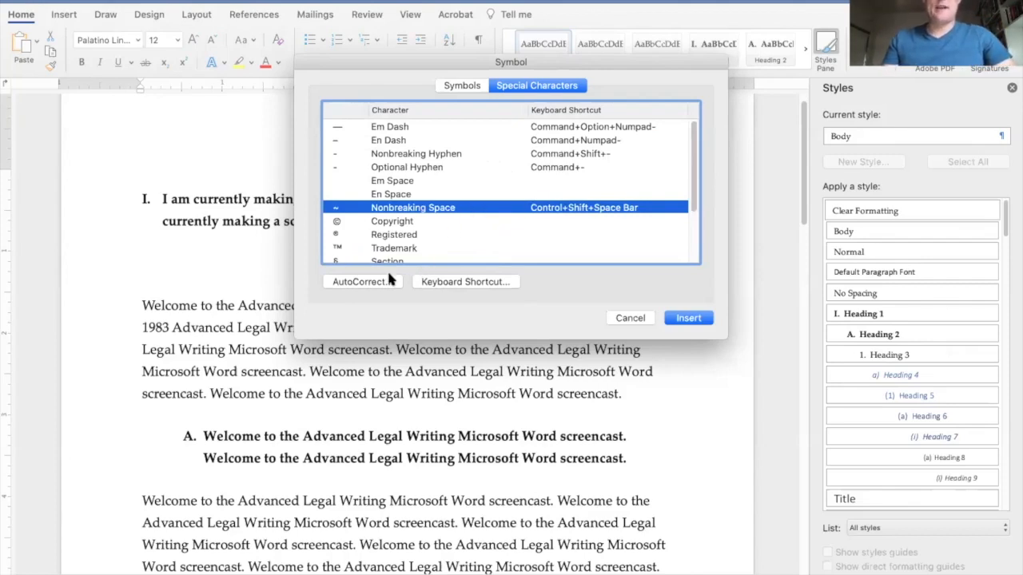
{"action": "left_click", "coordinate": [444, 285]}
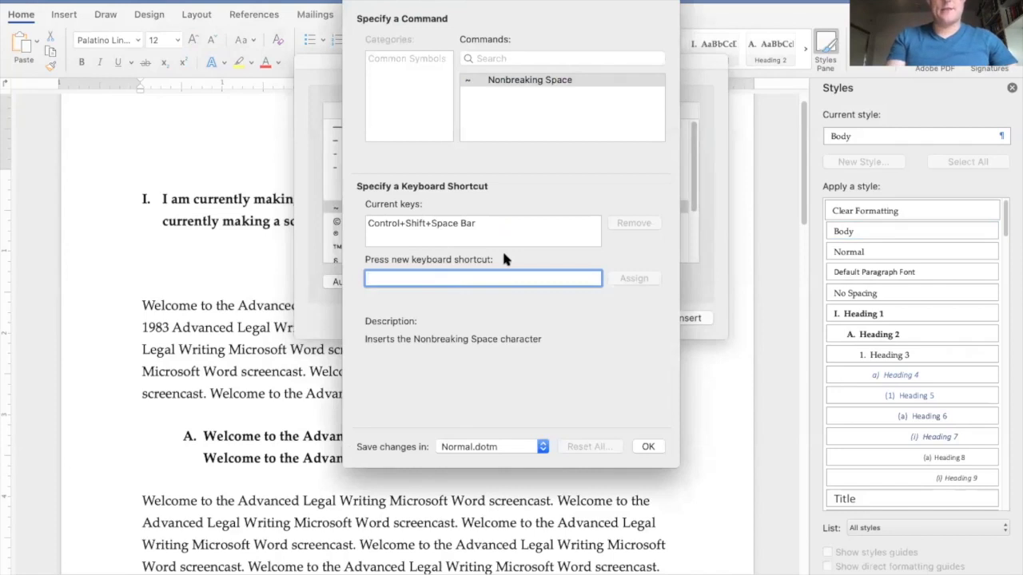
{"action": "key", "text": "super+shift+space"}
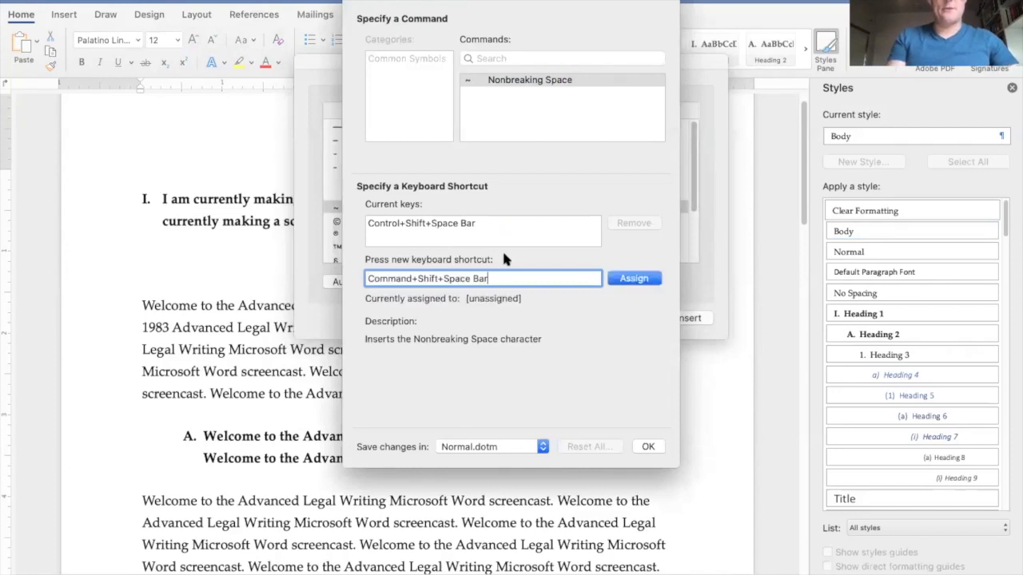
{"action": "left_click", "coordinate": [633, 279]}
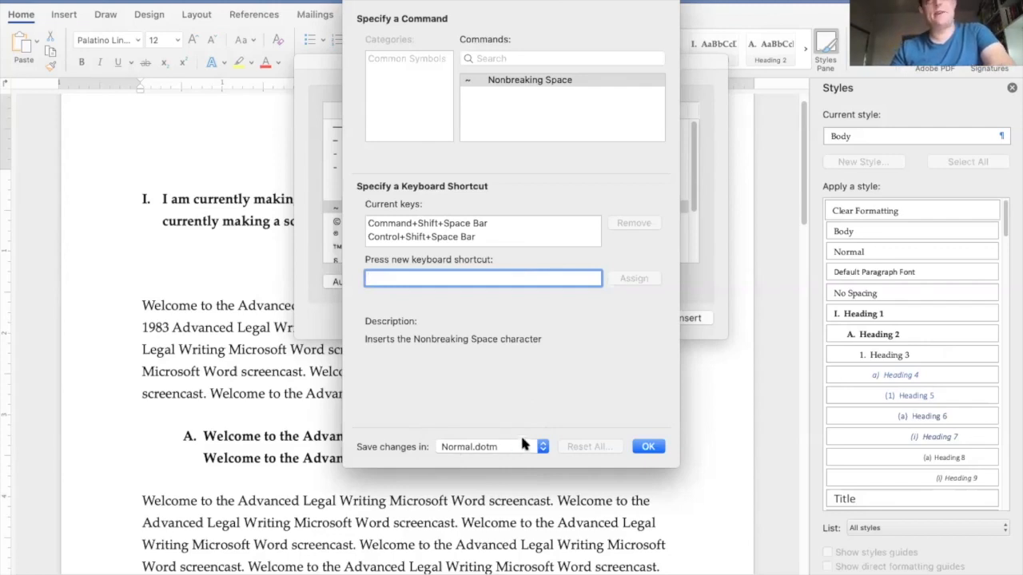
{"action": "left_click", "coordinate": [648, 447]}
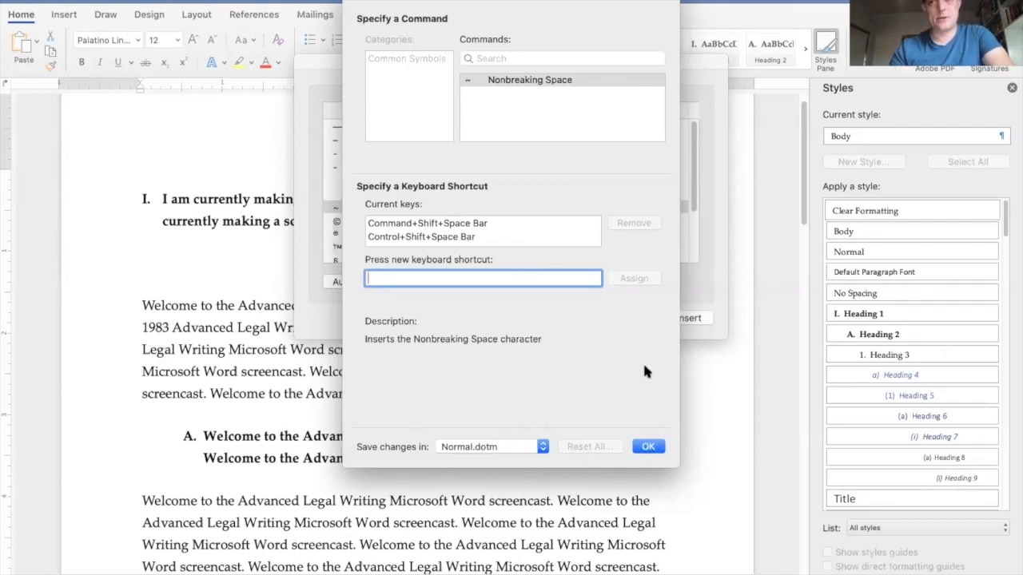
{"action": "left_click", "coordinate": [648, 447]}
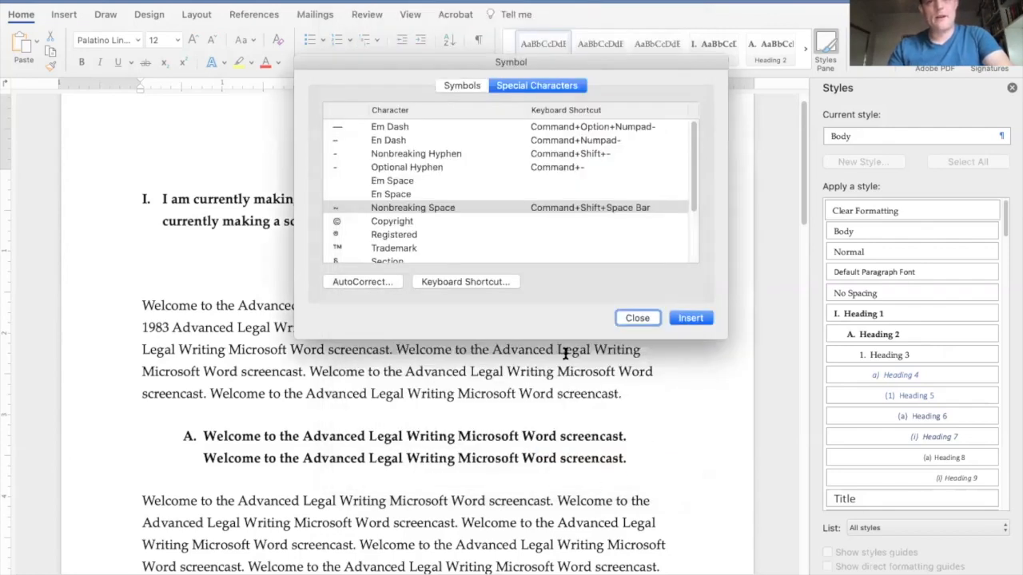
Assign the shortcut Command+Shift+S to the Section (§) special character.
{"action": "scroll", "coordinate": [505, 204], "scroll_direction": "down", "scroll_amount": 3}
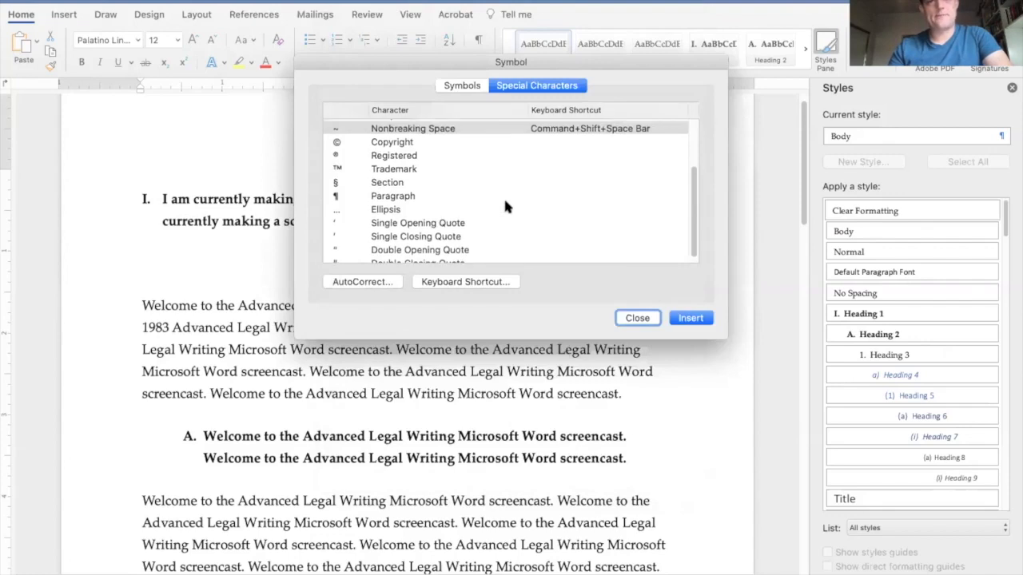
{"action": "scroll", "coordinate": [504, 207], "scroll_direction": "up", "scroll_amount": 2}
{"action": "scroll", "coordinate": [458, 239], "scroll_direction": "down", "scroll_amount": 1}
{"action": "left_click", "coordinate": [444, 215]}
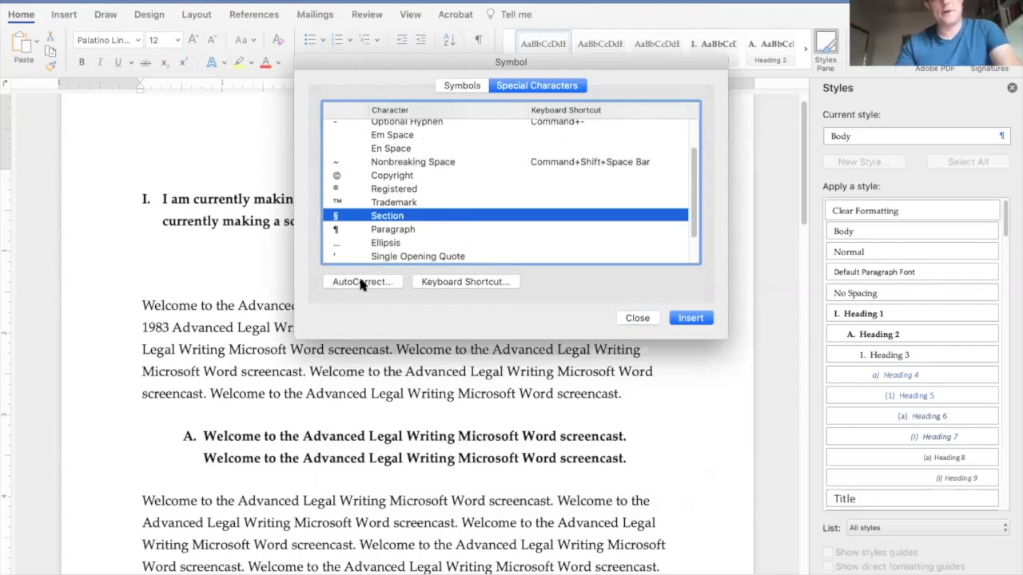
{"action": "left_click", "coordinate": [465, 282]}
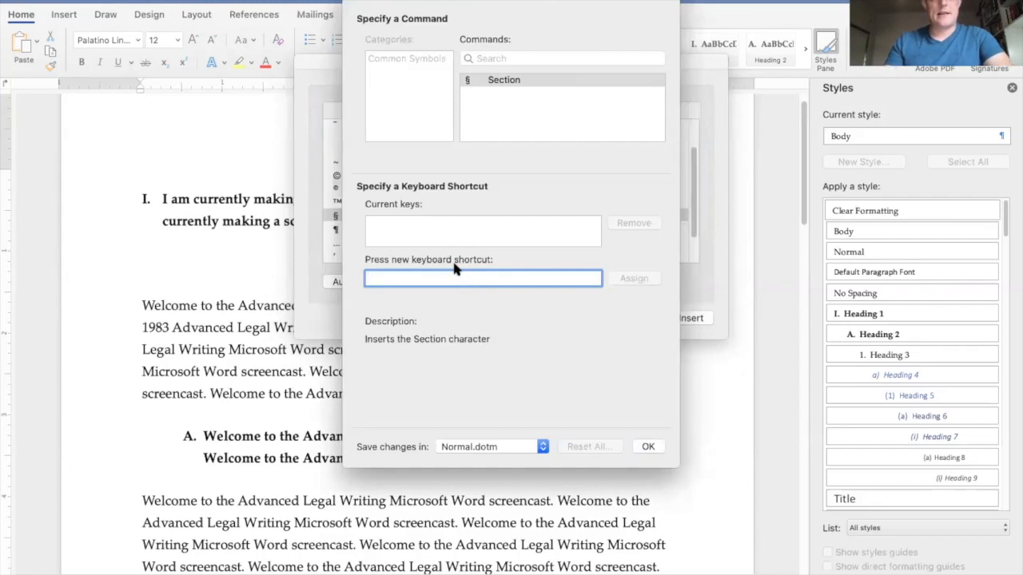
{"action": "key", "text": "super+shift+s"}
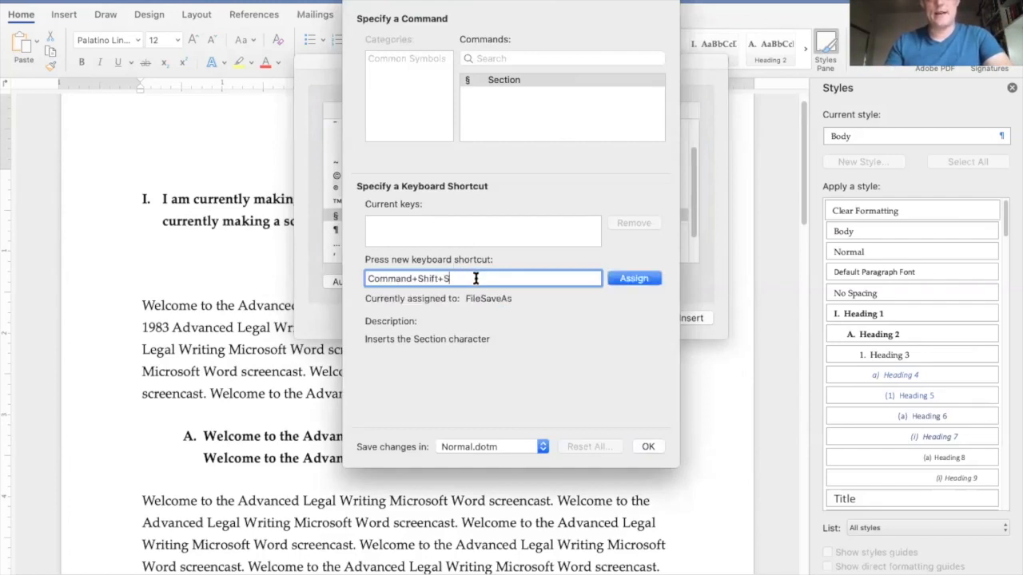
{"action": "left_click", "coordinate": [645, 284]}
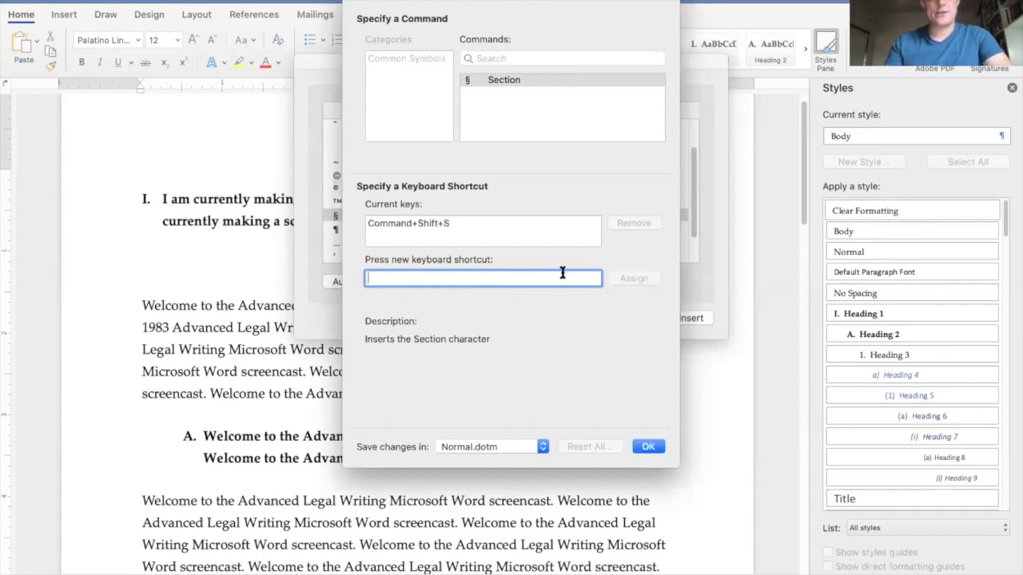
{"action": "key", "text": "super+s"}
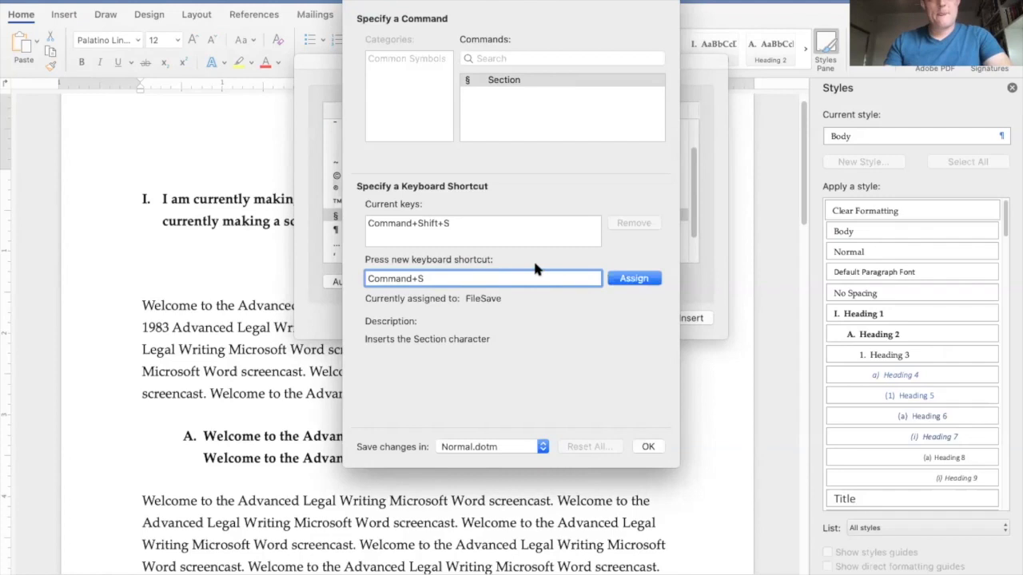
{"action": "key", "text": "s"}
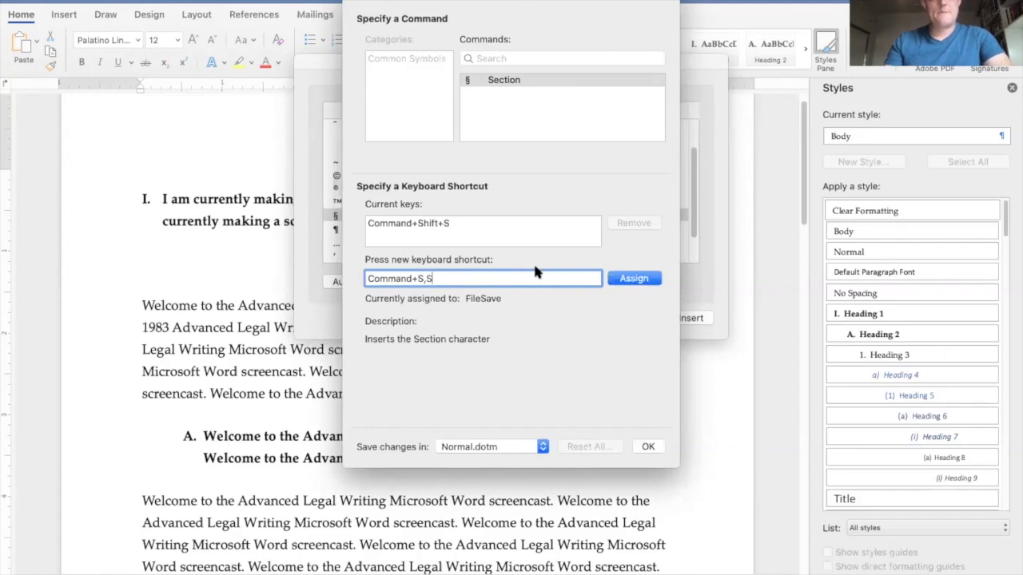
{"action": "key", "text": "BackSpace"}
{"action": "key", "text": "BackSpace"}
{"action": "key", "text": "super+s"}
{"action": "key", "text": "BackSpace"}
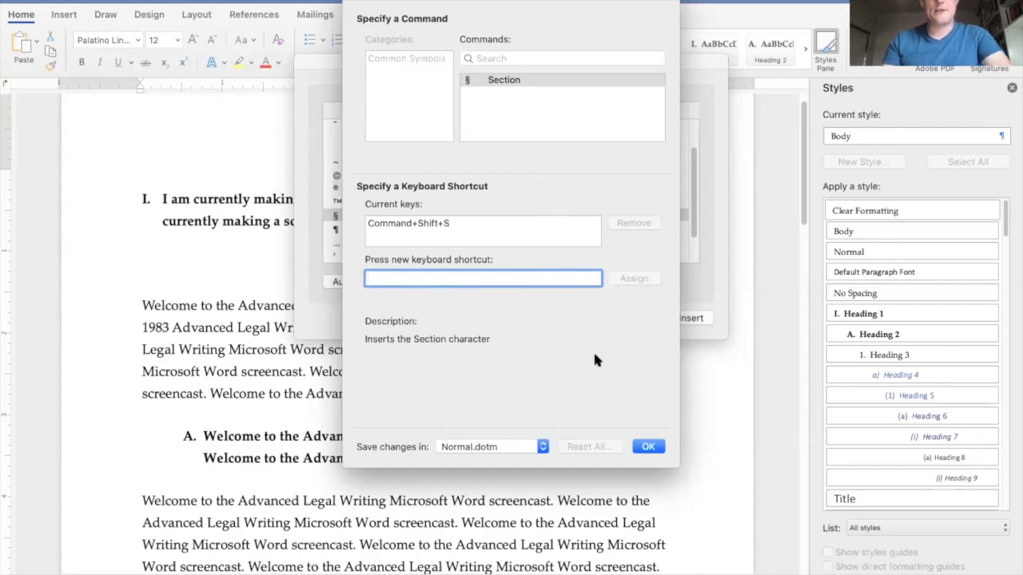
Confirm the Section character's shortcut and assign Command+Shift+P to the Paragraph (¶) special character.
{"action": "left_click", "coordinate": [638, 448]}
{"action": "left_click", "coordinate": [648, 446]}
{"action": "scroll", "coordinate": [453, 228], "scroll_direction": "down", "scroll_amount": 3}
{"action": "left_click", "coordinate": [434, 189]}
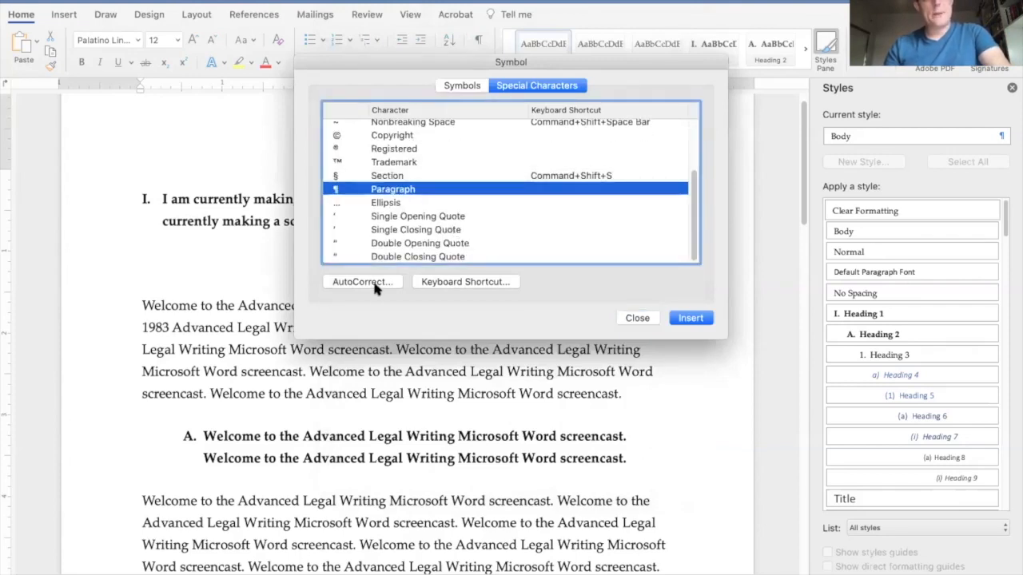
{"action": "left_click", "coordinate": [469, 284]}
{"action": "key", "text": "super+shift+p"}
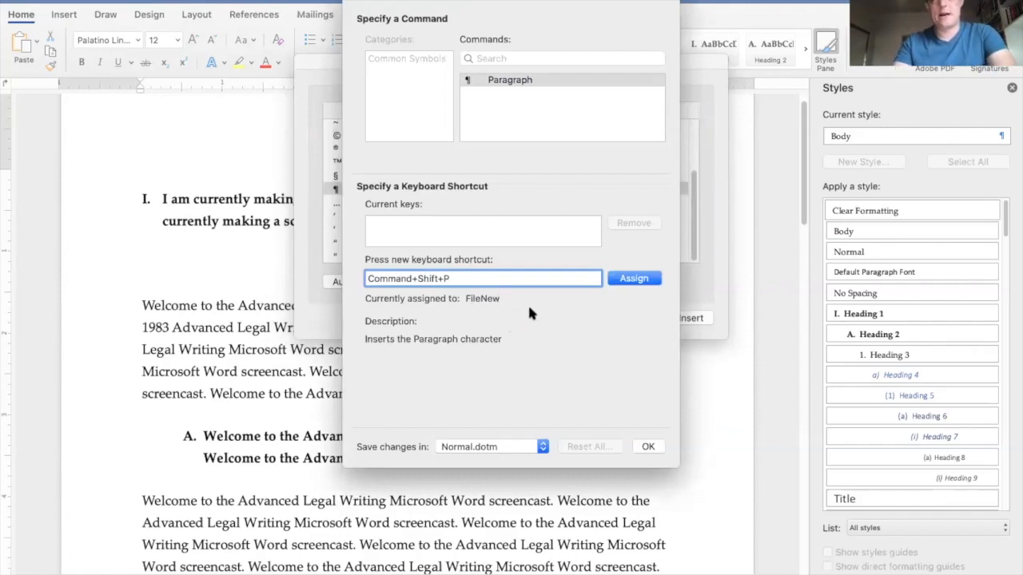
{"action": "left_click", "coordinate": [617, 278]}
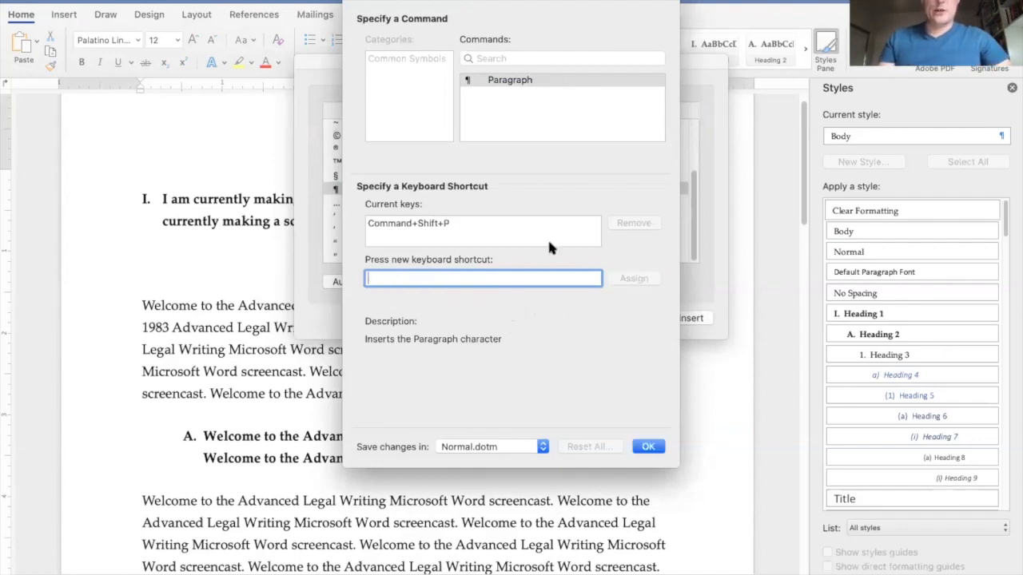
{"action": "left_click", "coordinate": [648, 446]}
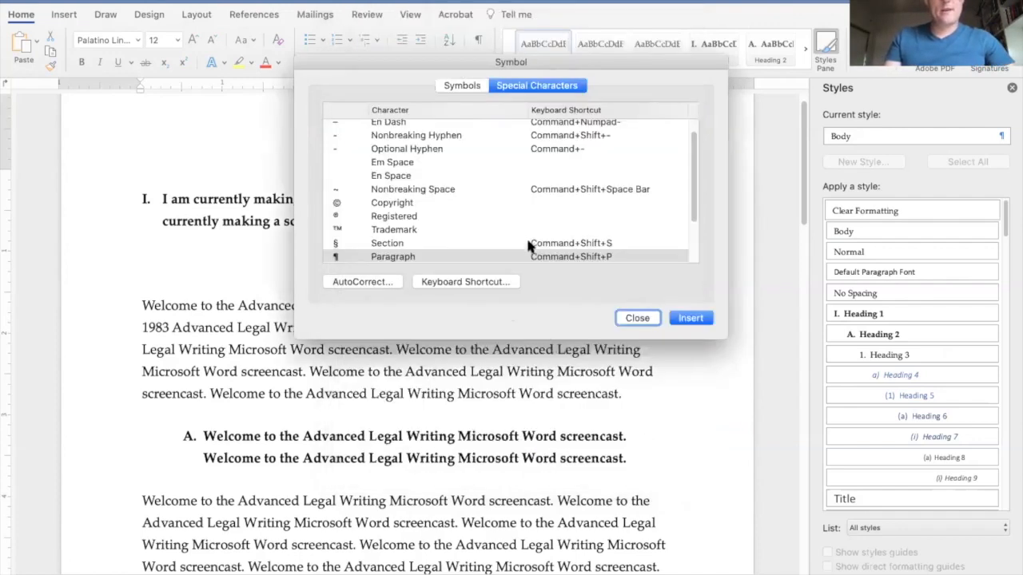
Add Command+Shift+N as a shortcut for the En Dash special character and confirm it.
{"action": "scroll", "coordinate": [529, 238], "scroll_direction": "down", "scroll_amount": 3}
{"action": "scroll", "coordinate": [530, 238], "scroll_direction": "up", "scroll_amount": 3}
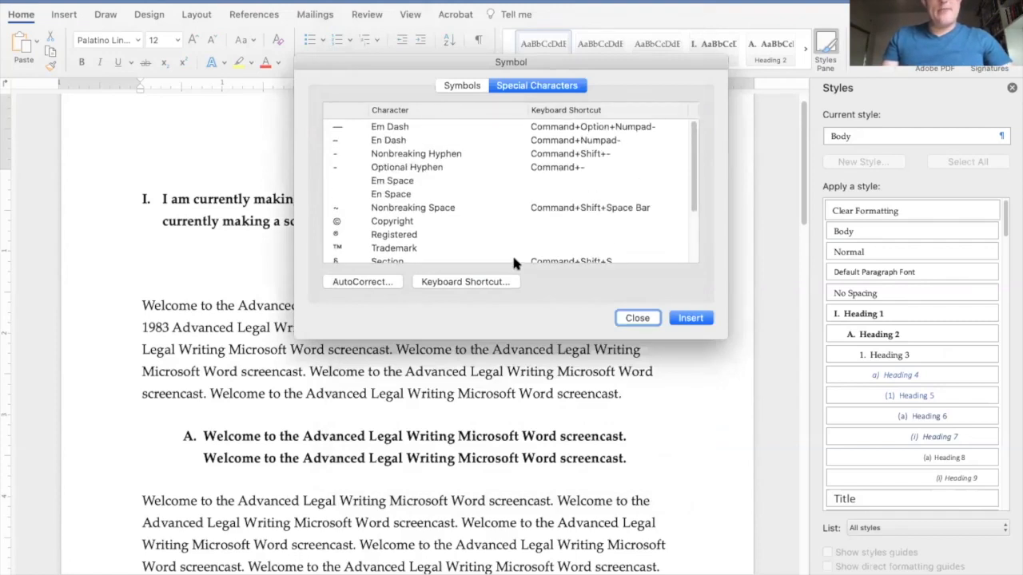
{"action": "left_click", "coordinate": [413, 141]}
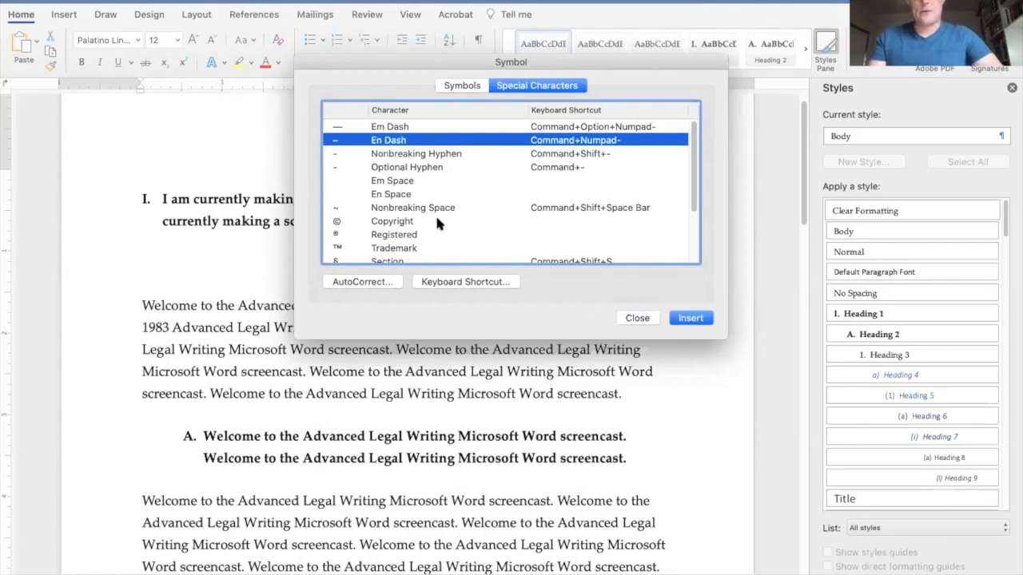
{"action": "left_click", "coordinate": [444, 283]}
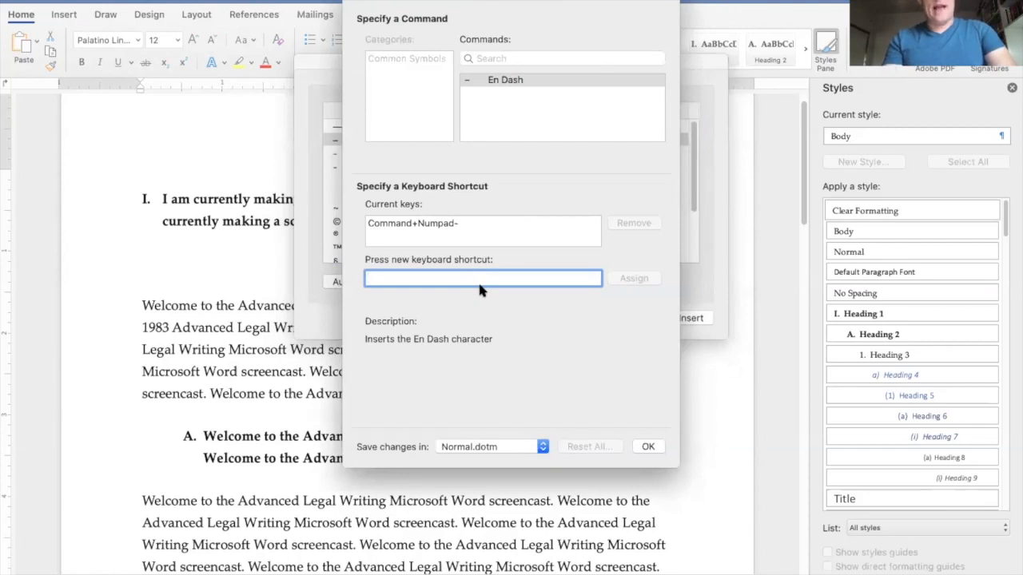
{"action": "key", "text": "super+shift+n"}
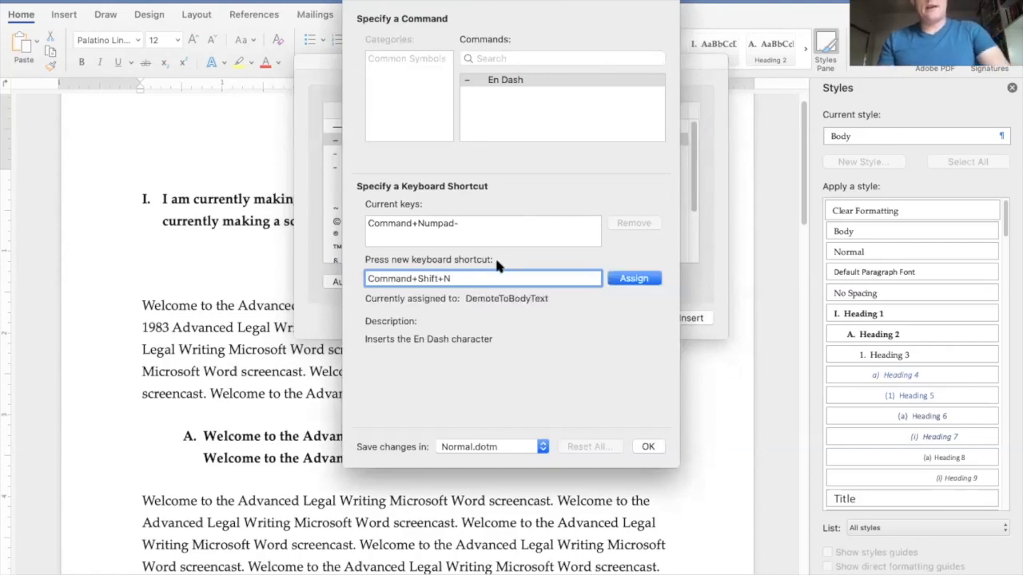
{"action": "left_click", "coordinate": [632, 279]}
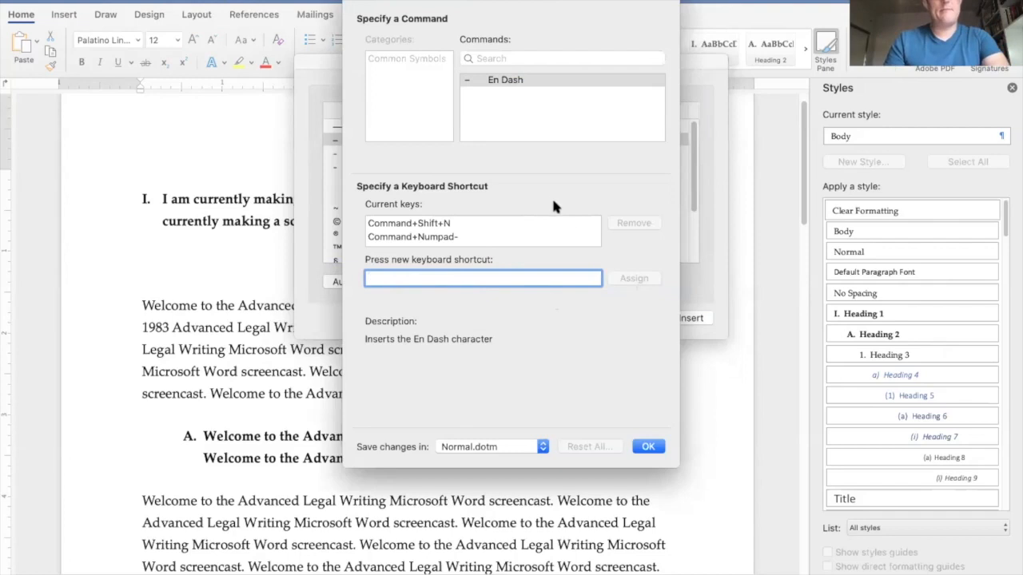
{"action": "left_click", "coordinate": [649, 447]}
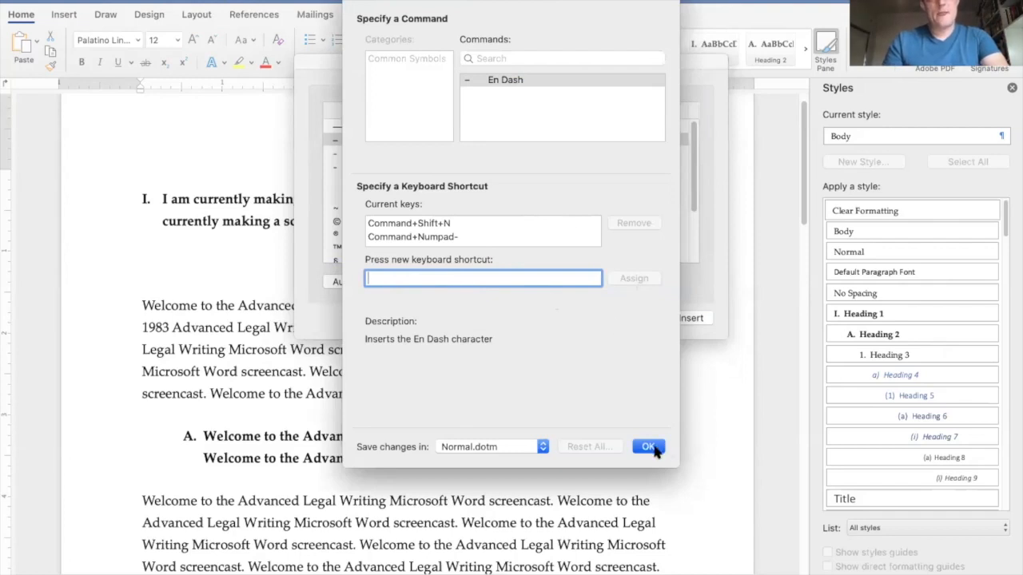
Add Command+Shift+M as a shortcut for the Em Dash special character and confirm it.
{"action": "left_click", "coordinate": [451, 128]}
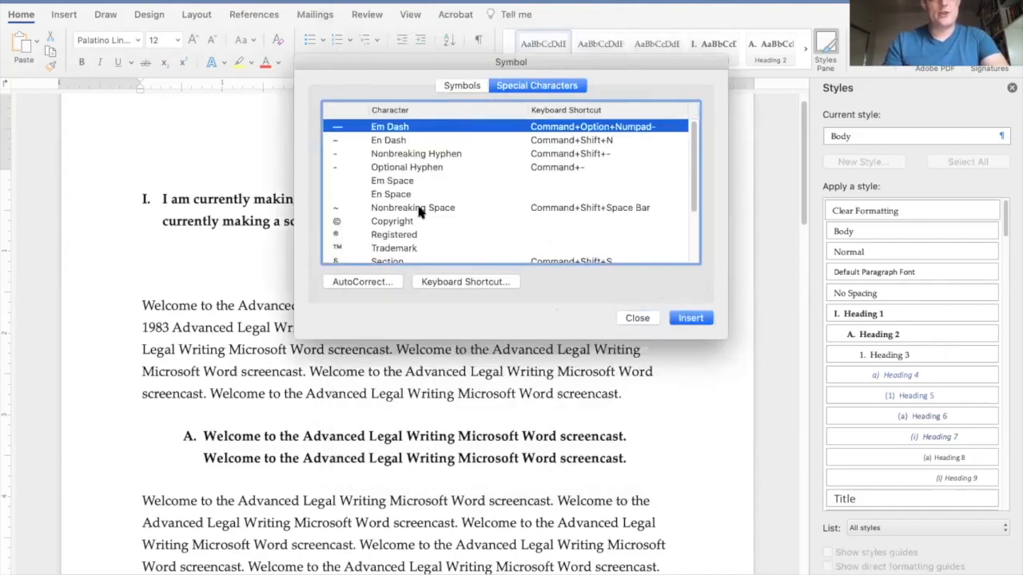
{"action": "left_click", "coordinate": [445, 280]}
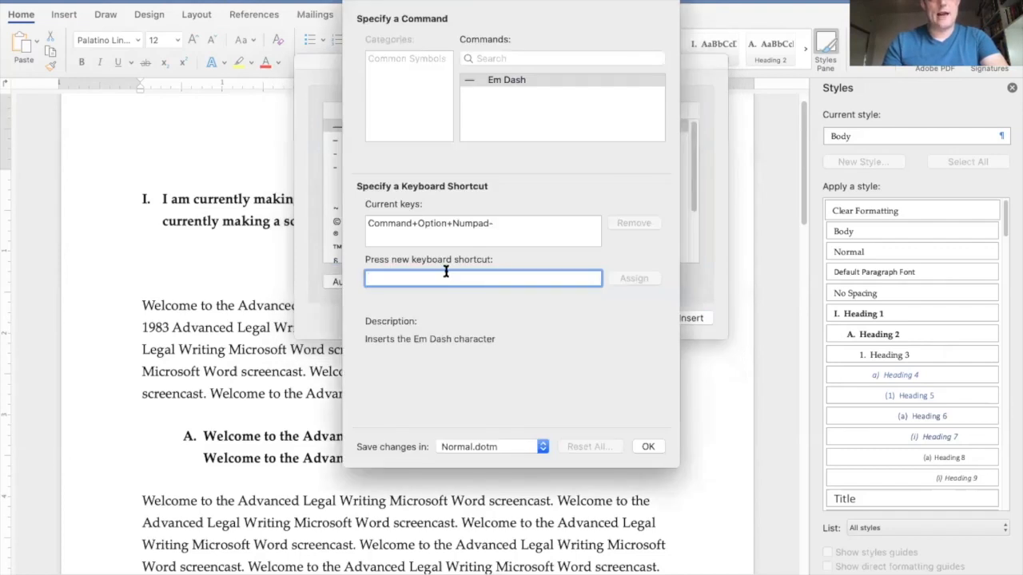
{"action": "key", "text": "super+shift+m"}
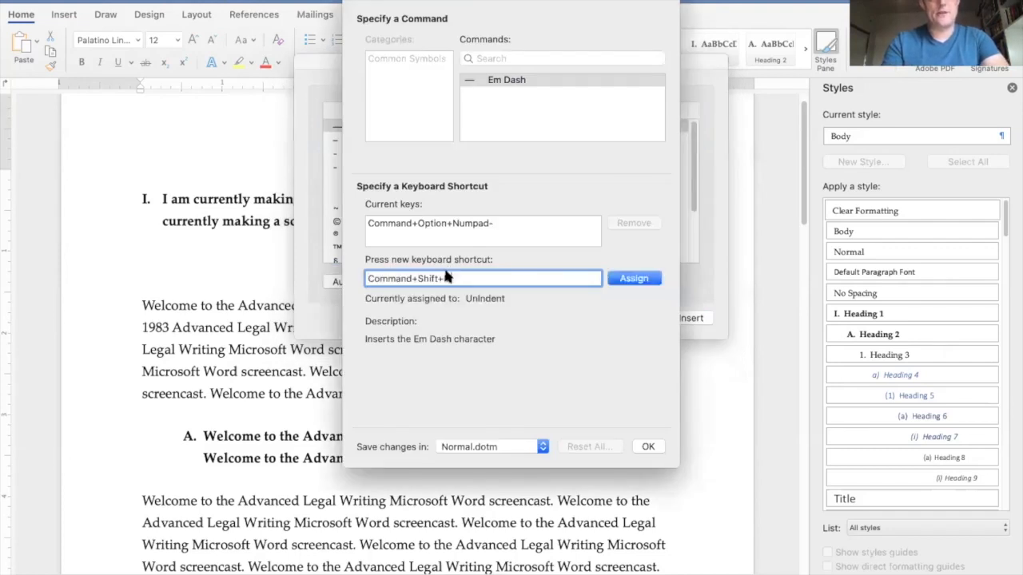
{"action": "left_click", "coordinate": [640, 281]}
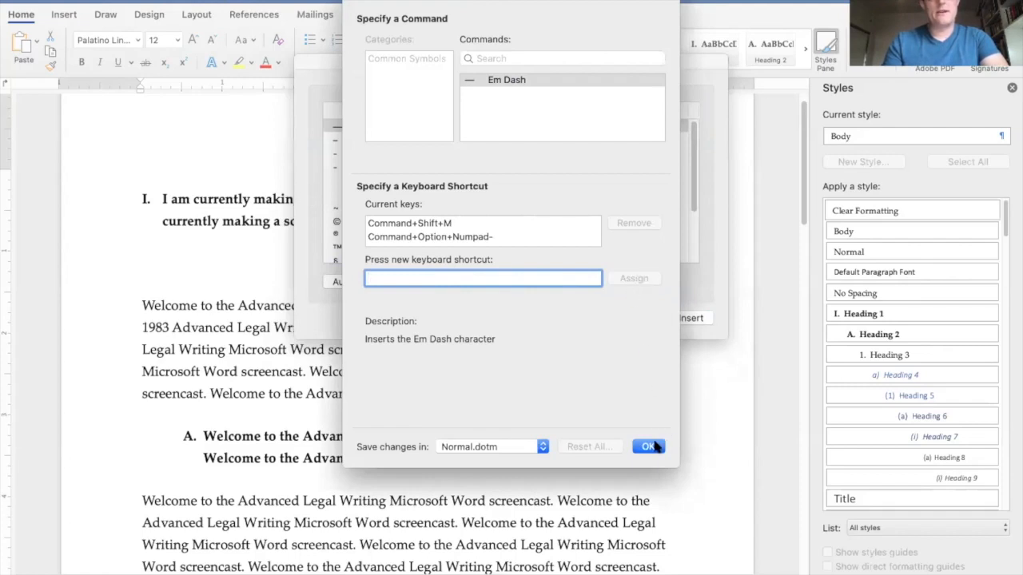
{"action": "key", "text": "super+m"}
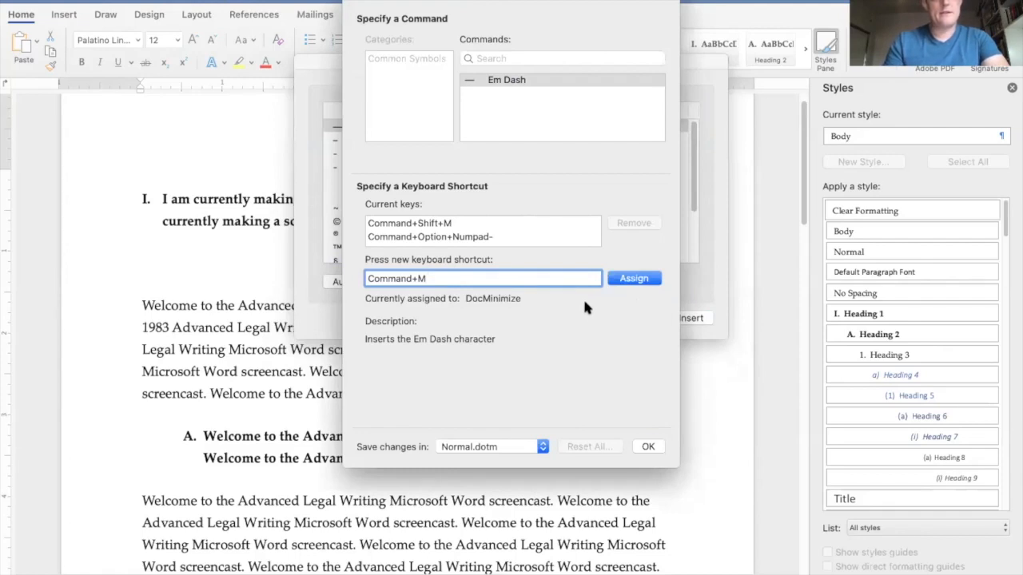
{"action": "key", "text": "BackSpace"}
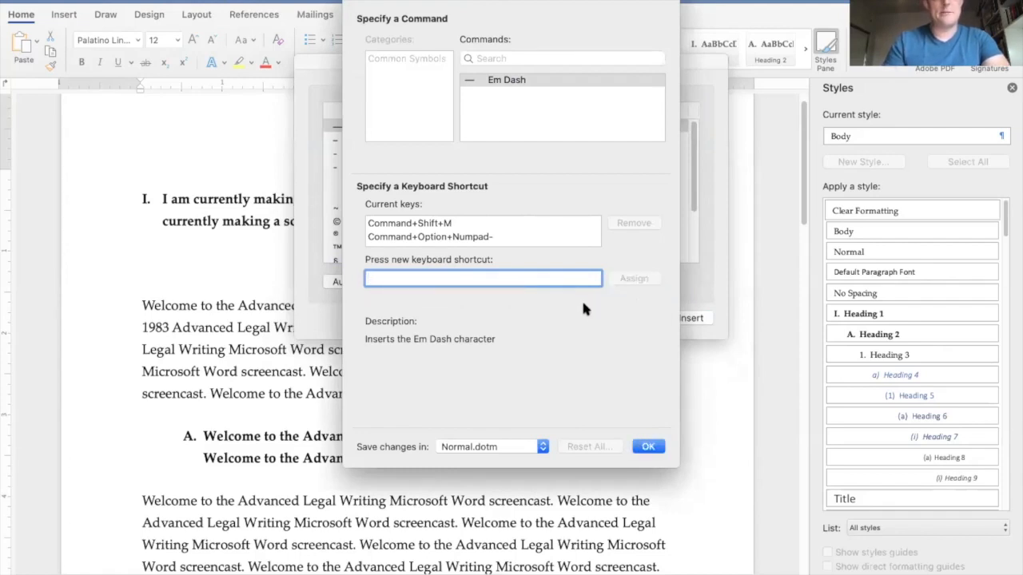
{"action": "left_click", "coordinate": [649, 448]}
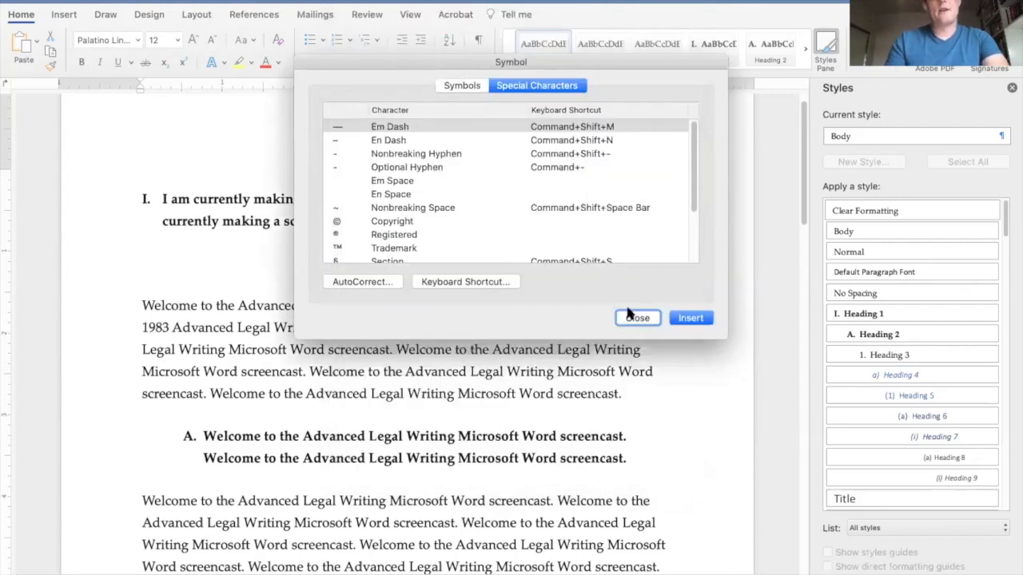
Look over the Symbol dialog's character grid and special characters list, and close the dialog.
{"action": "left_click", "coordinate": [465, 86]}
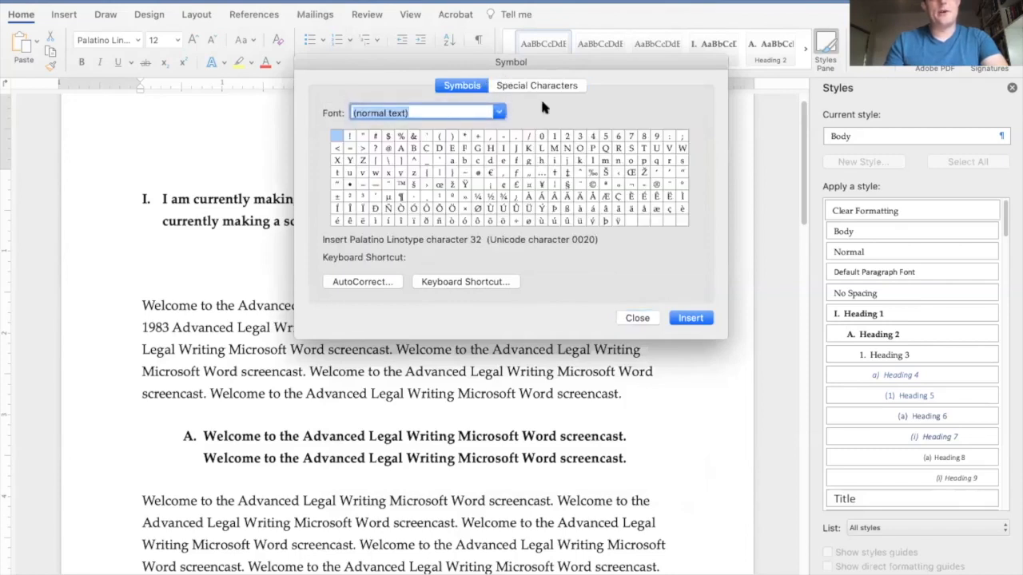
{"action": "left_click", "coordinate": [564, 85]}
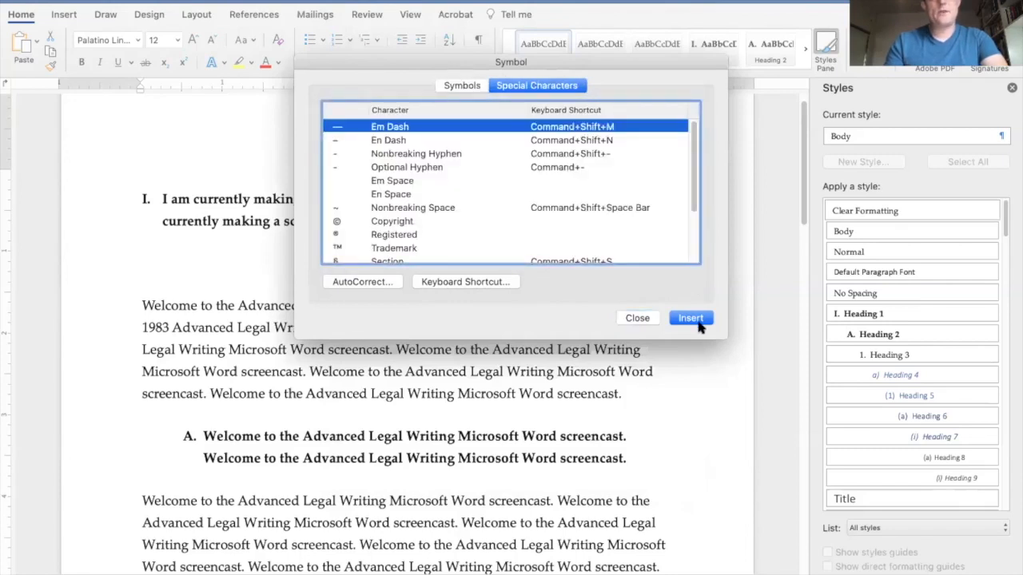
{"action": "left_click", "coordinate": [637, 318]}
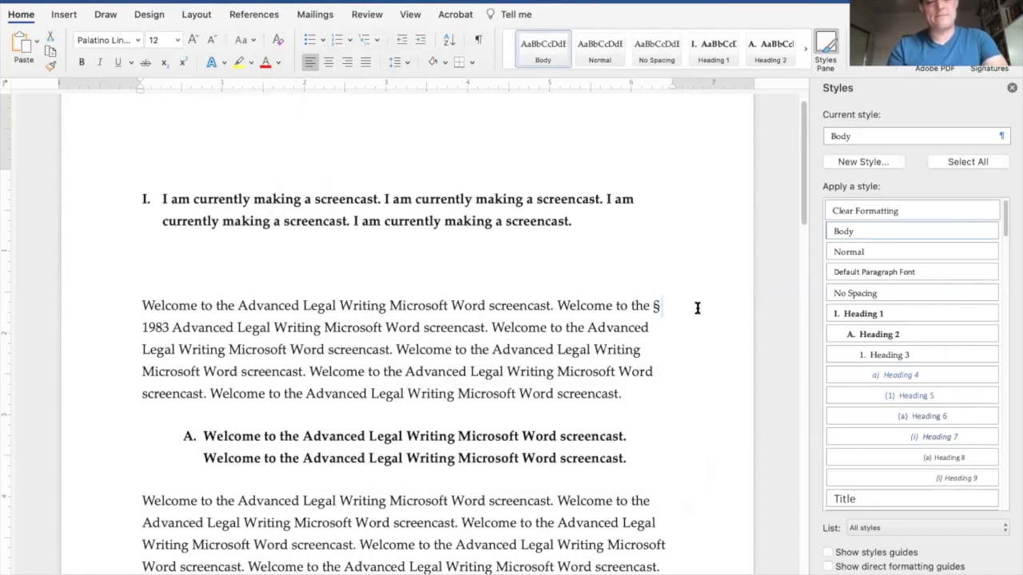
Replace the space between § and 1983 with a nonbreaking space and remove the empty paragraph below heading I.
{"action": "key", "text": "Delete"}
{"action": "key", "text": "alt+space"}
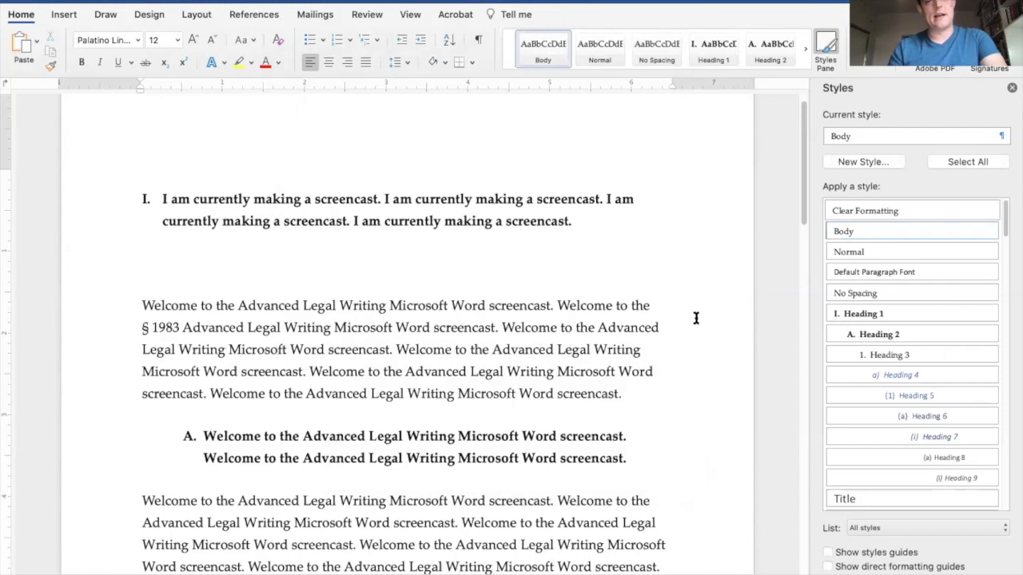
{"action": "key", "text": "shift+Left"}
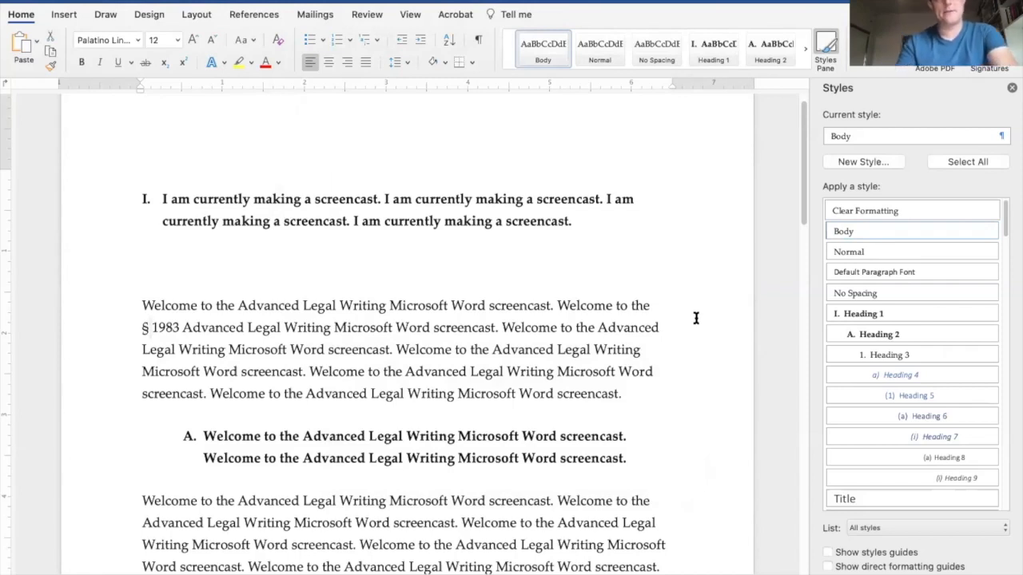
{"action": "key", "text": "Up"}
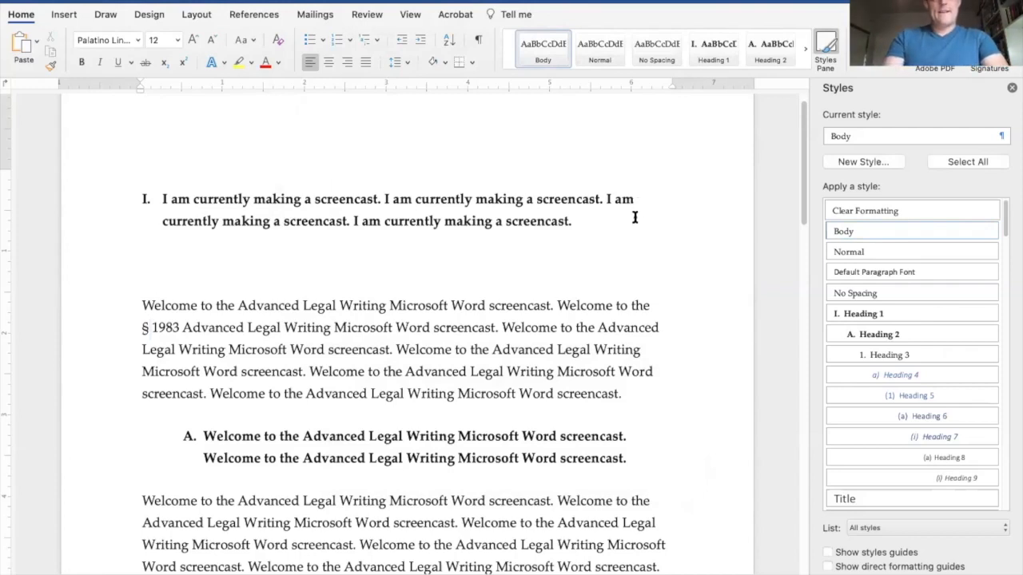
{"action": "key", "text": "BackSpace"}
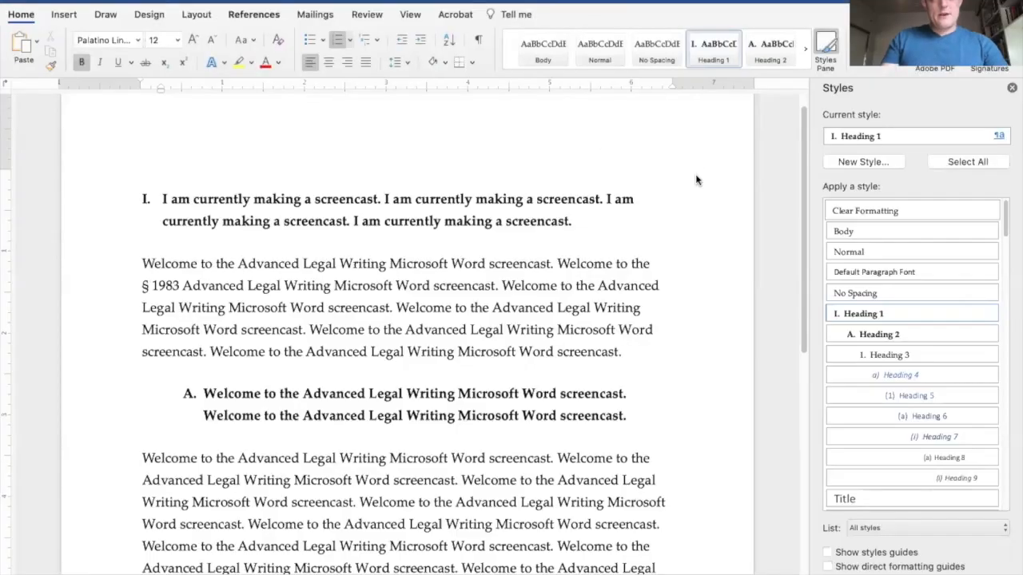
Insert a footnote after the first sentence of the body paragraph under heading I.
{"action": "scroll", "coordinate": [696, 180], "scroll_direction": "up", "scroll_amount": 1}
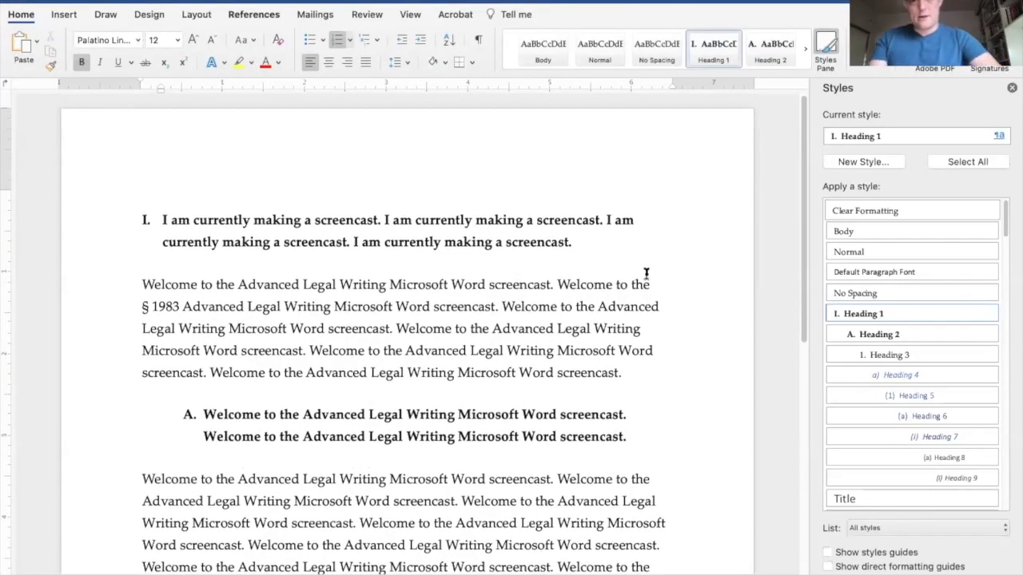
{"action": "left_click", "coordinate": [192, 302]}
{"action": "scroll", "coordinate": [430, 251], "scroll_direction": "down", "scroll_amount": 1}
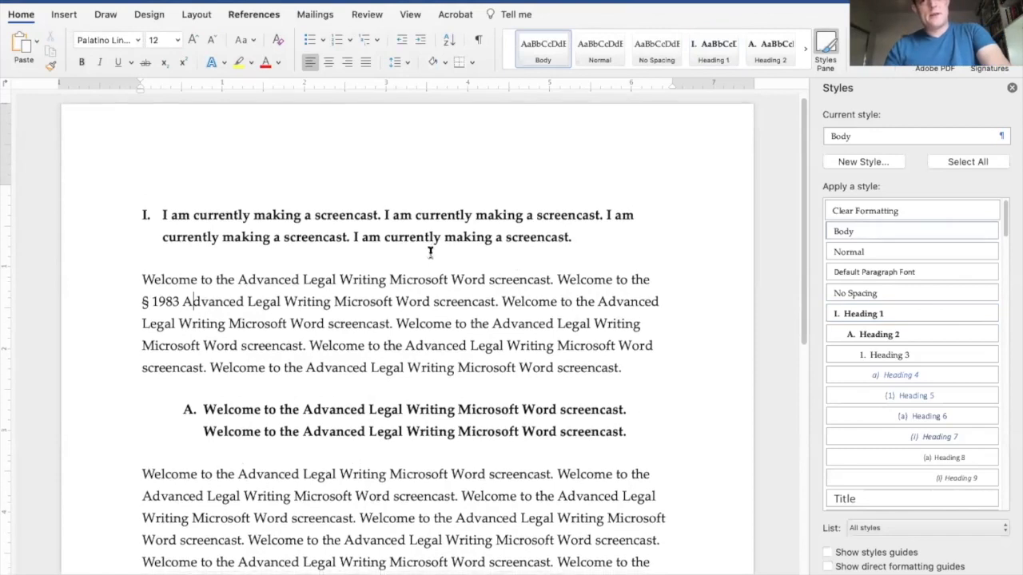
{"action": "scroll", "coordinate": [430, 252], "scroll_direction": "down", "scroll_amount": 1}
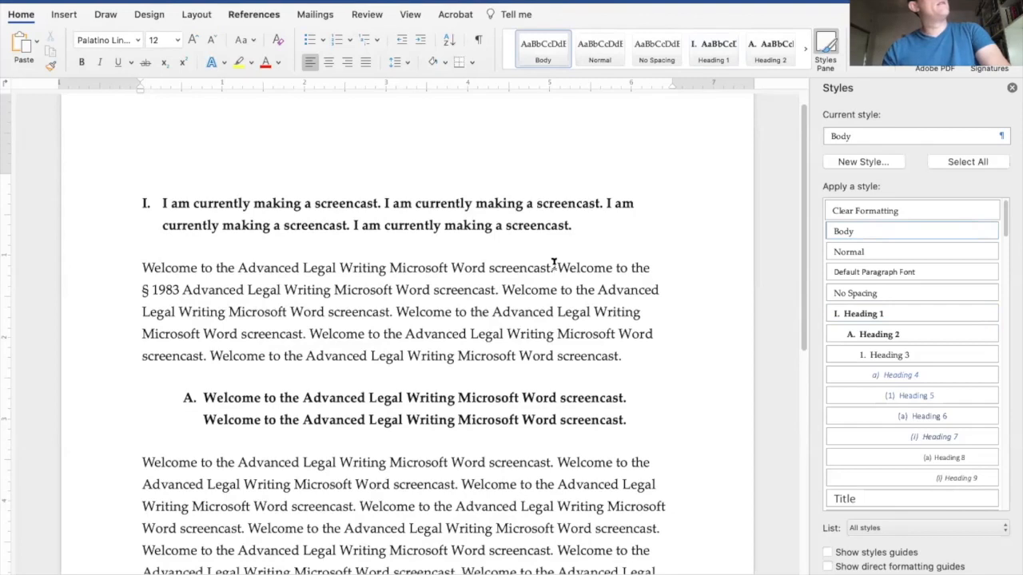
{"action": "left_click", "coordinate": [553, 269]}
{"action": "key", "text": "super+alt+f"}
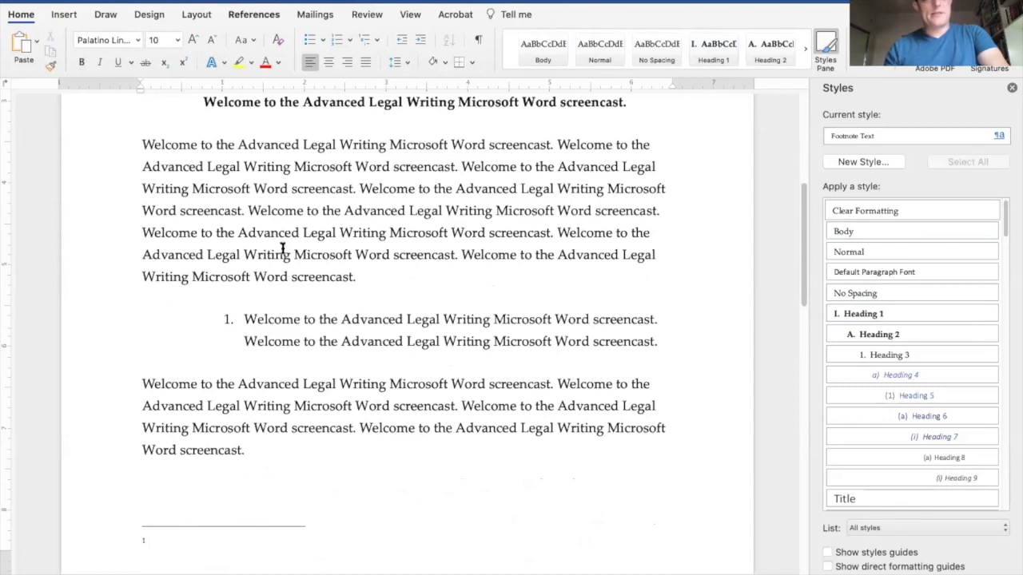
Copy the last two lines of the body paragraph under heading A into the new footnote.
{"action": "left_click_drag", "start_coordinate": [142, 252], "coordinate": [354, 283]}
{"action": "key", "text": "super+c"}
{"action": "left_click", "coordinate": [306, 543]}
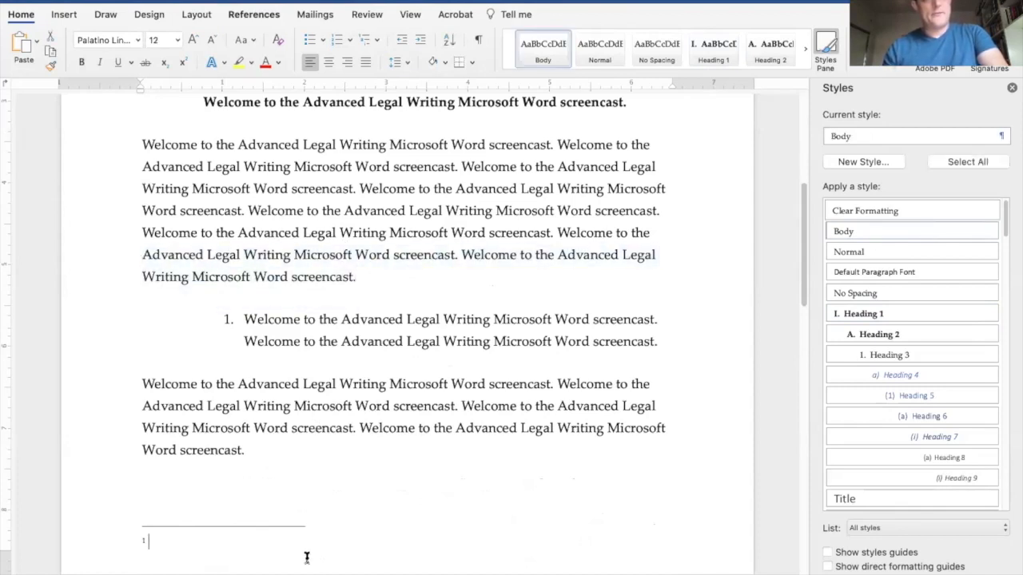
{"action": "key", "text": "super+v"}
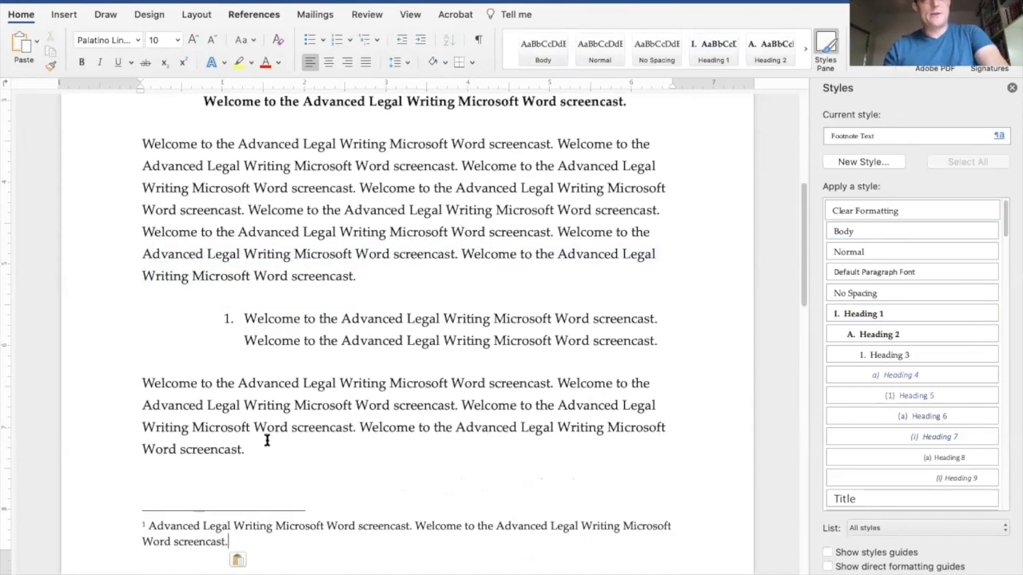
{"action": "scroll", "coordinate": [255, 443], "scroll_direction": "down", "scroll_amount": 2}
{"action": "scroll", "coordinate": [241, 452], "scroll_direction": "down", "scroll_amount": 5}
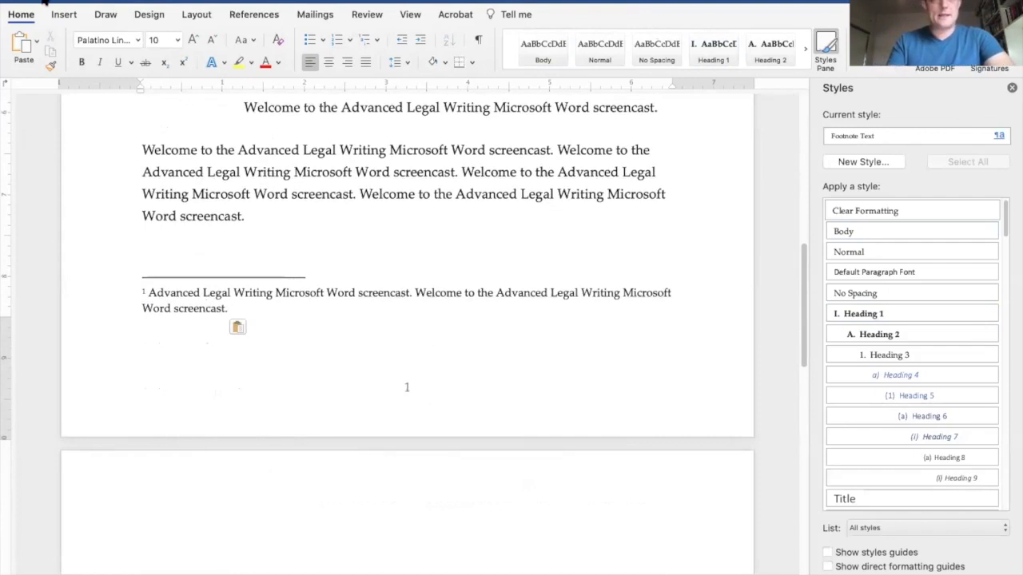
{"action": "left_click", "coordinate": [40, 0]}
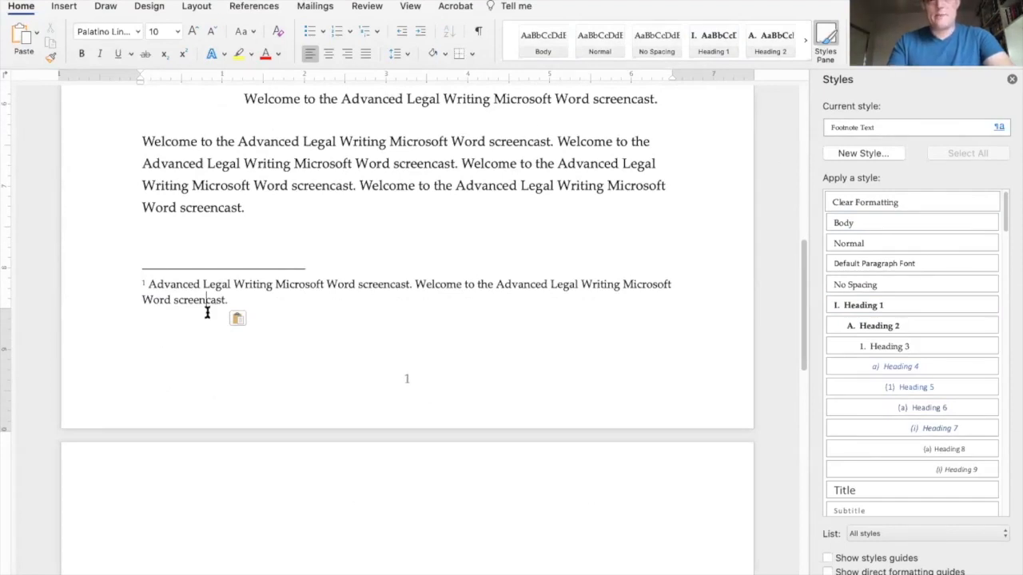
{"action": "left_click", "coordinate": [911, 130]}
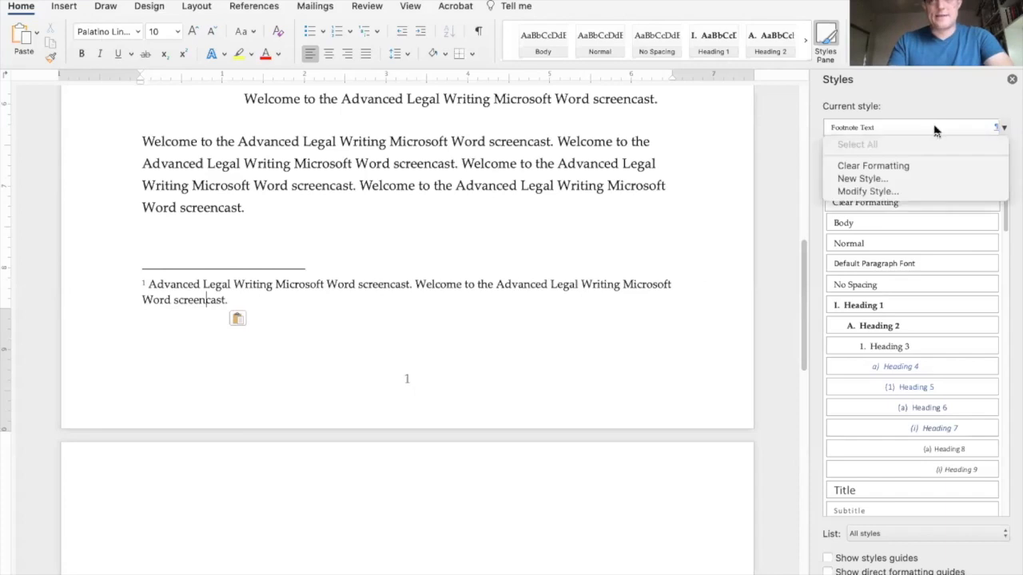
{"action": "left_click", "coordinate": [931, 192]}
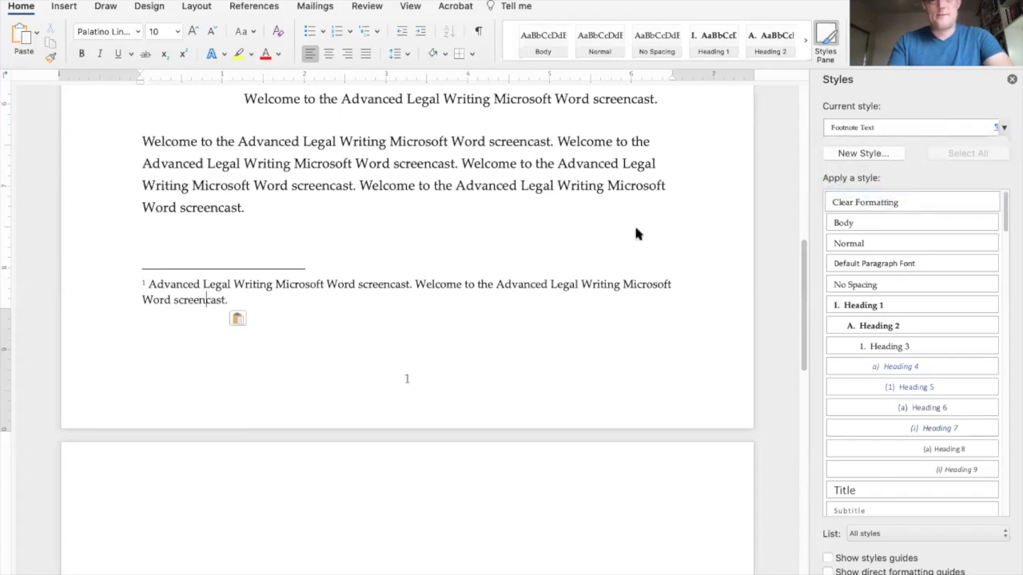
{"action": "double_click", "coordinate": [471, 185]}
{"action": "type", "text": "11"}
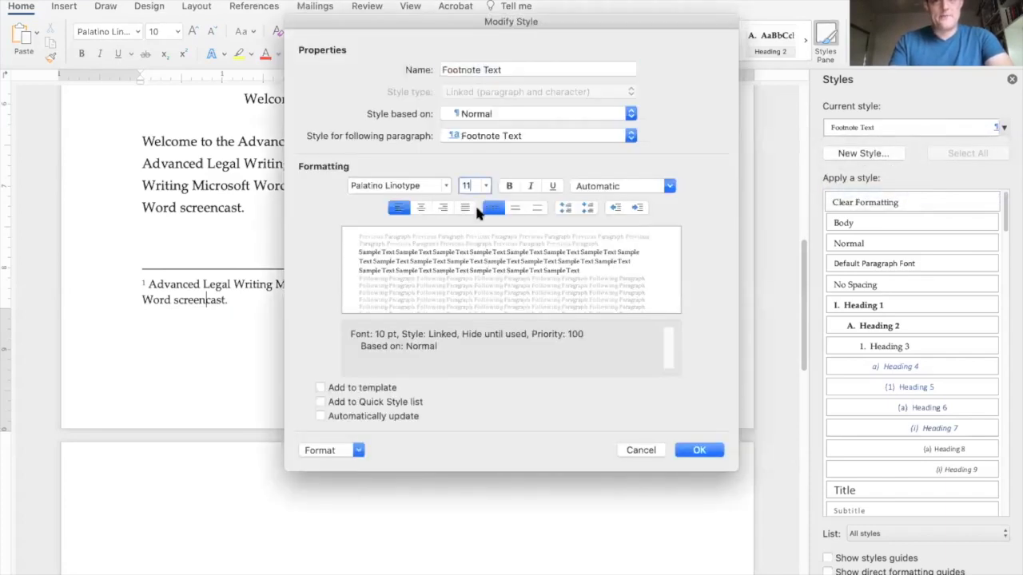
{"action": "left_click", "coordinate": [369, 388]}
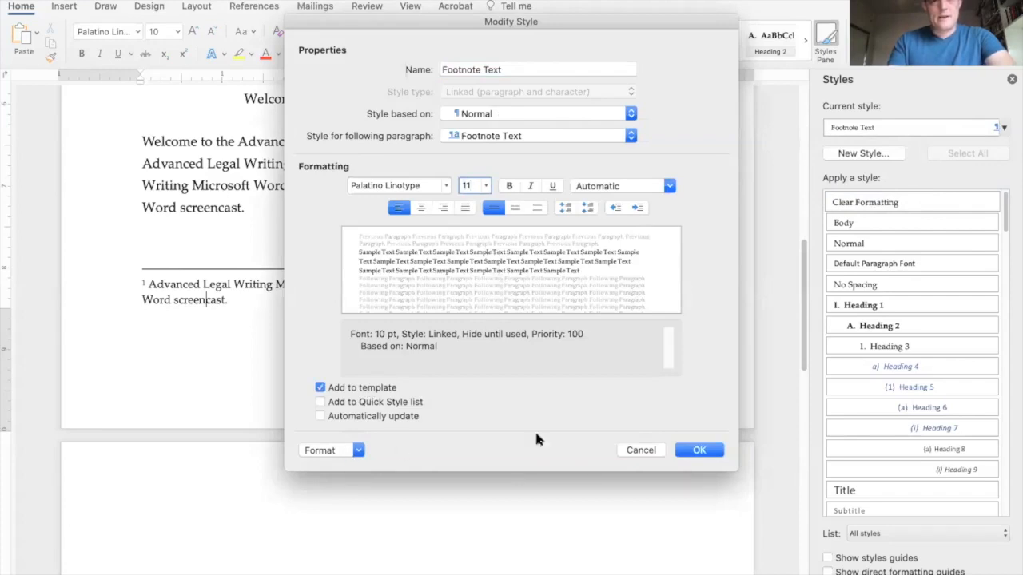
{"action": "left_click", "coordinate": [344, 452]}
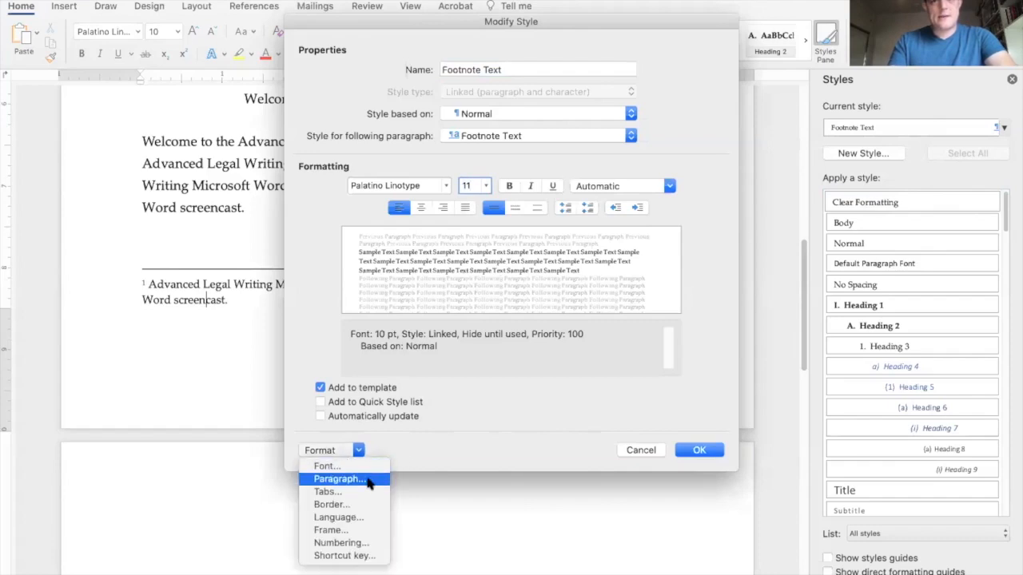
{"action": "left_click", "coordinate": [487, 404]}
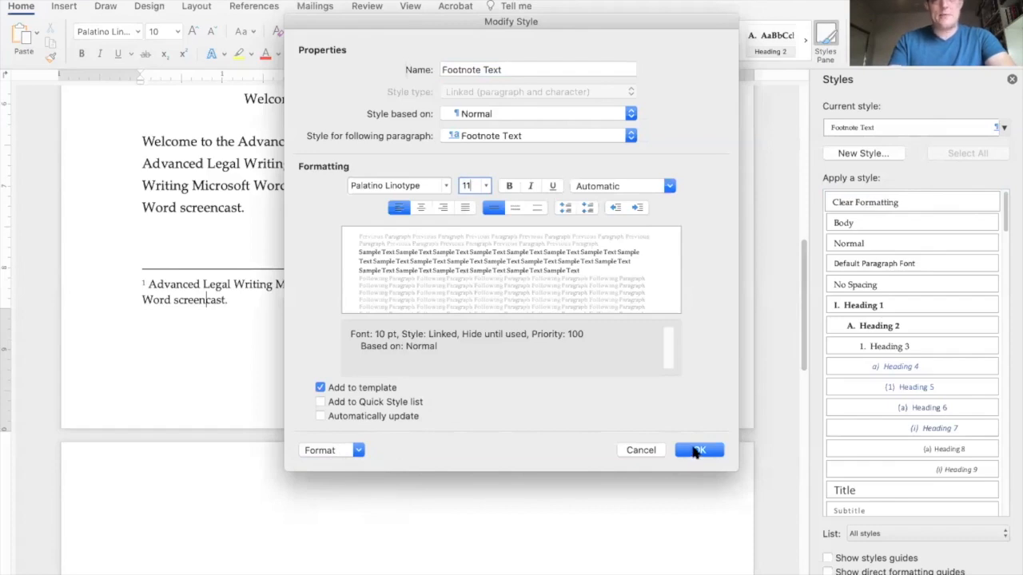
{"action": "left_click", "coordinate": [647, 449]}
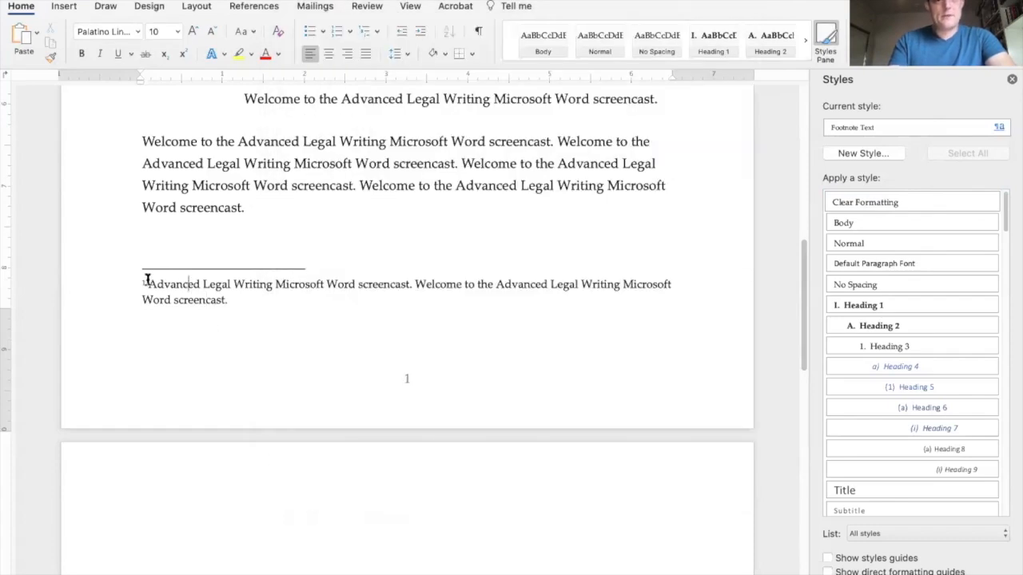
Try setting the font size of the footnote's text directly to 11 pt.
{"action": "left_click_drag", "start_coordinate": [171, 290], "coordinate": [237, 298]}
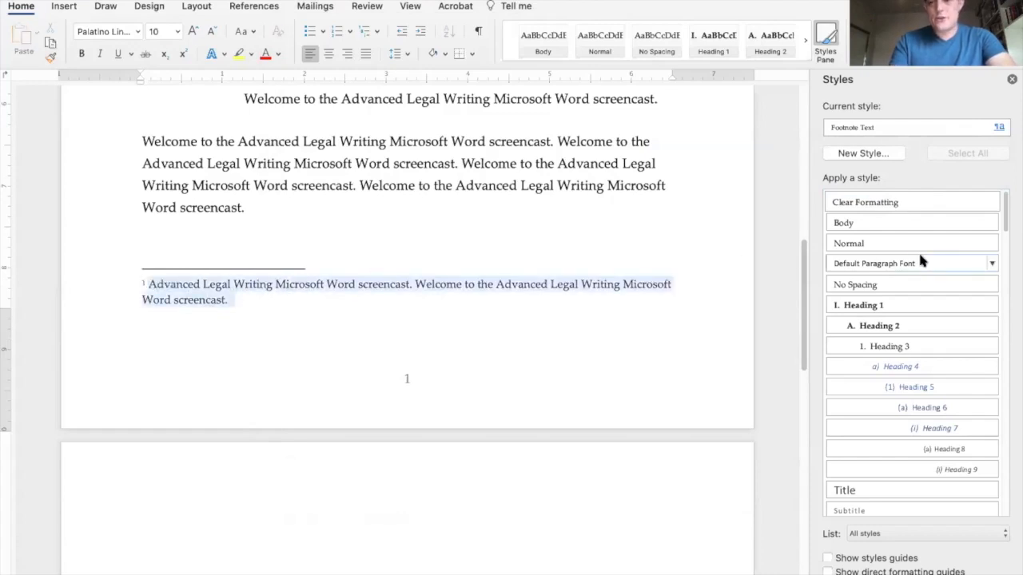
{"action": "scroll", "coordinate": [906, 255], "scroll_direction": "down", "scroll_amount": 5}
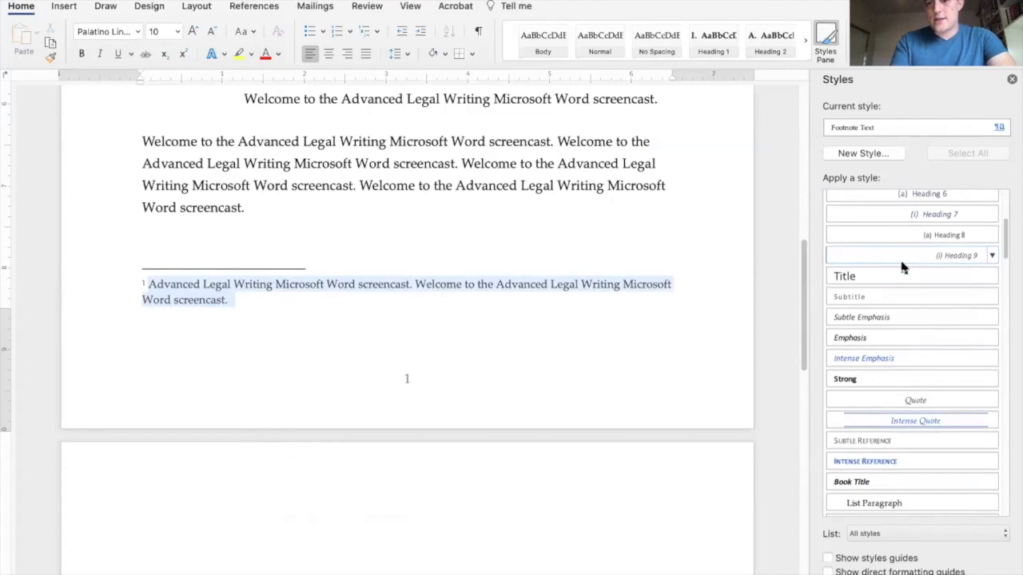
{"action": "left_click", "coordinate": [167, 304]}
{"action": "left_click_drag", "start_coordinate": [149, 289], "coordinate": [234, 291]}
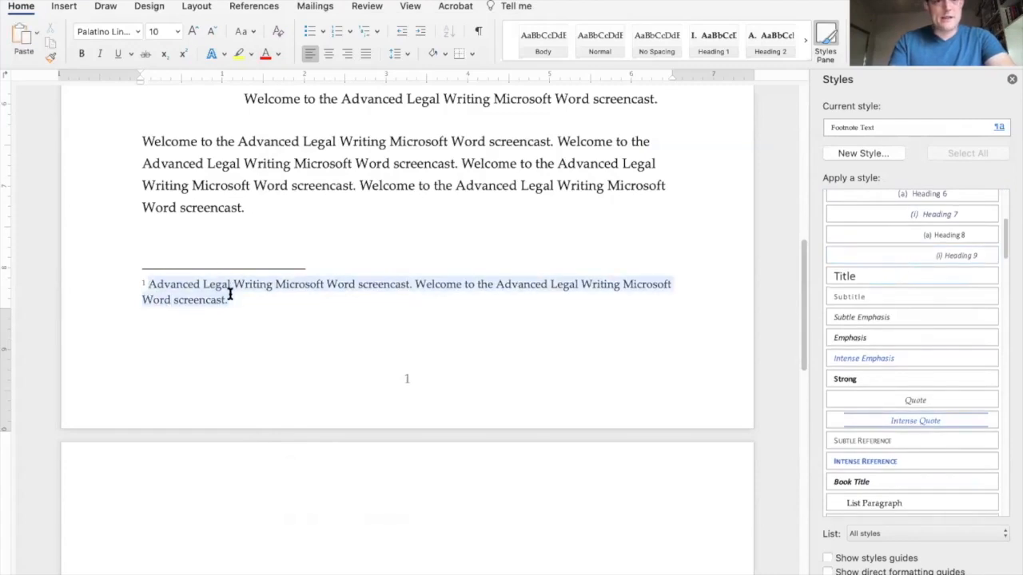
{"action": "scroll", "coordinate": [183, 254], "scroll_direction": "up", "scroll_amount": 1}
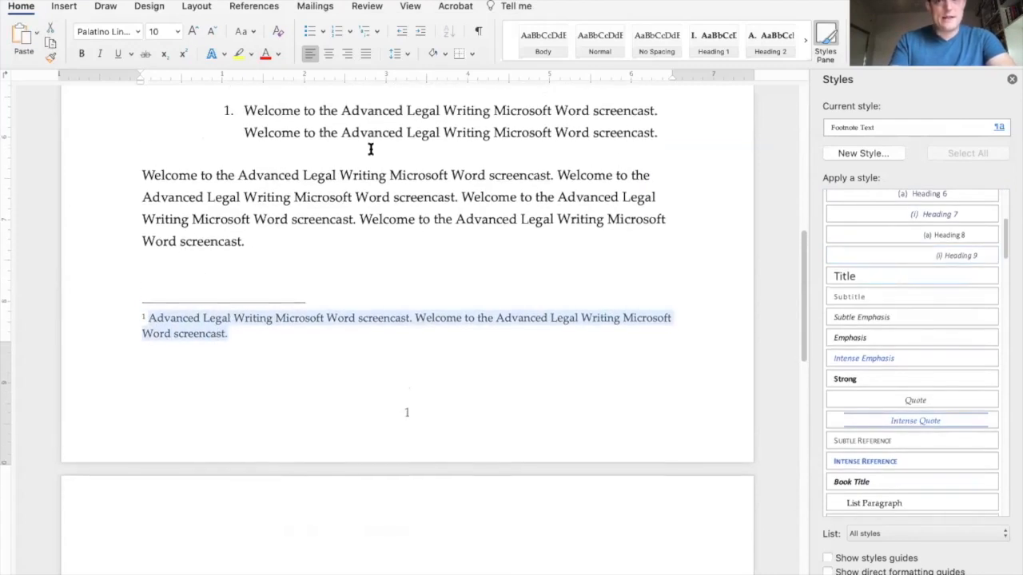
{"action": "left_click", "coordinate": [165, 32]}
{"action": "type", "text": "11"}
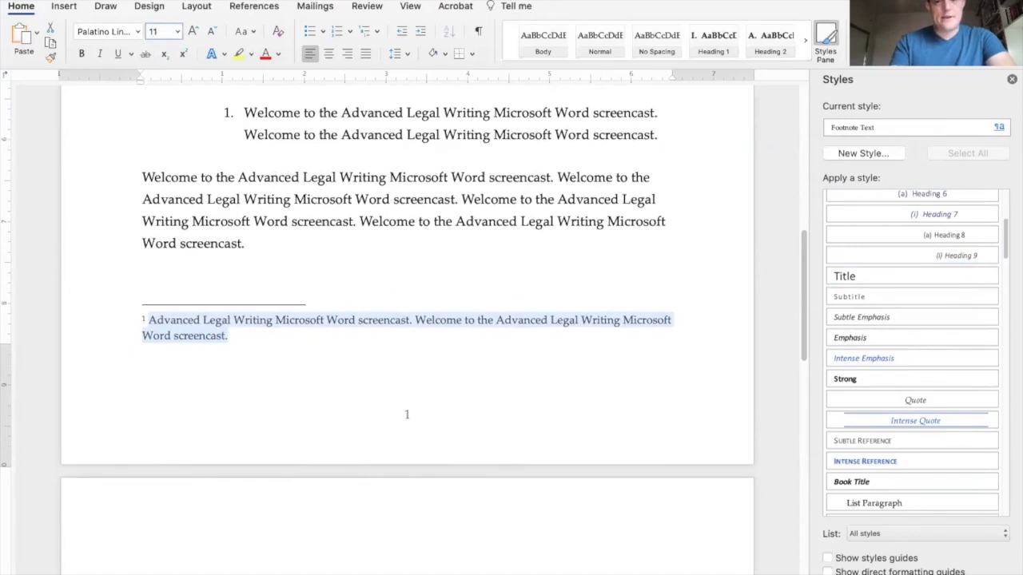
{"action": "key", "text": "Return"}
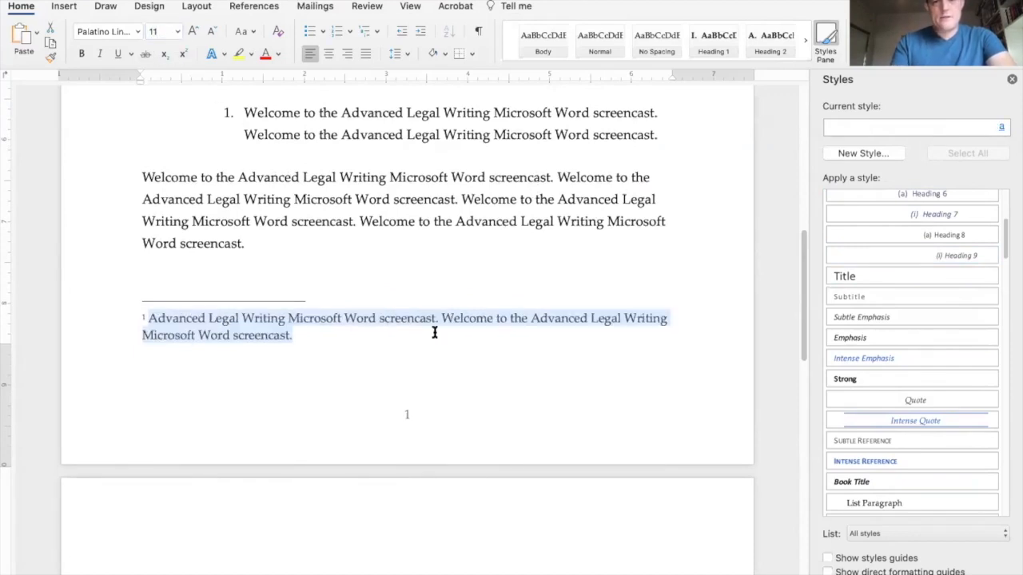
Undo the direct font size change on the footnote text.
{"action": "left_click", "coordinate": [965, 131]}
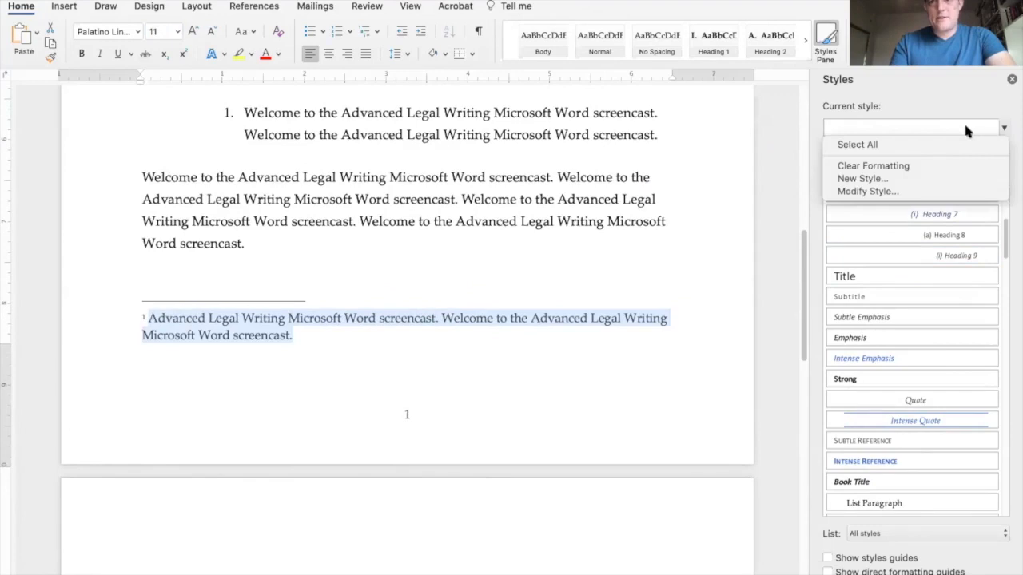
{"action": "left_click", "coordinate": [964, 130]}
{"action": "left_click", "coordinate": [422, 364]}
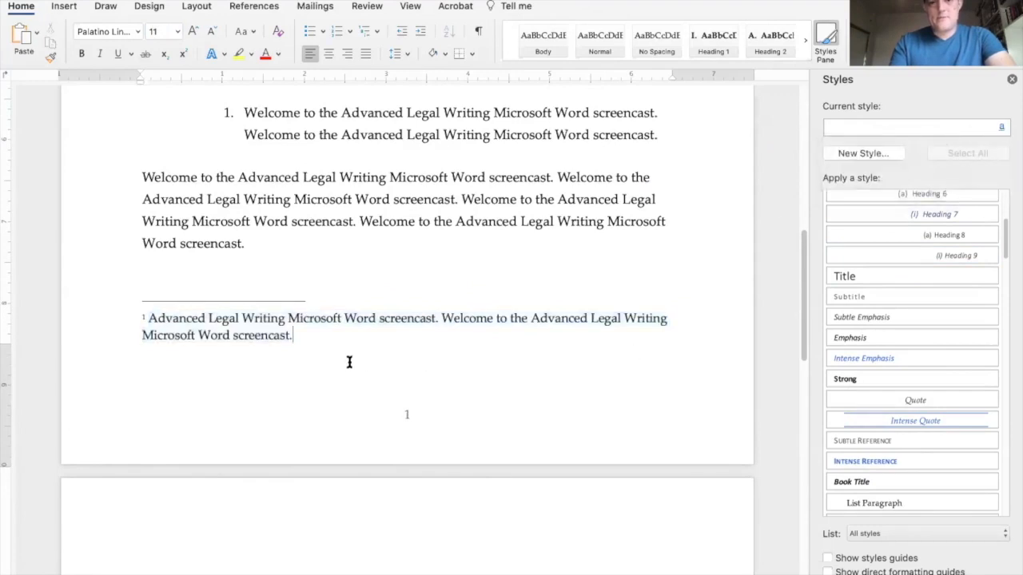
{"action": "key", "text": "super+z"}
Modify the Footnote Text style to a font size of 11 pt and add the change to the template.
{"action": "left_click", "coordinate": [927, 128]}
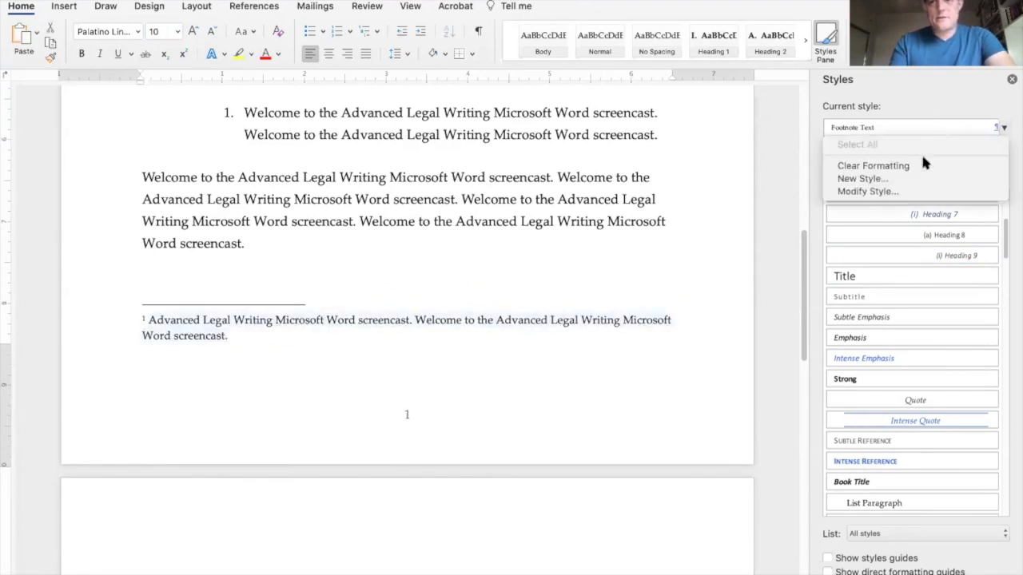
{"action": "left_click", "coordinate": [907, 189]}
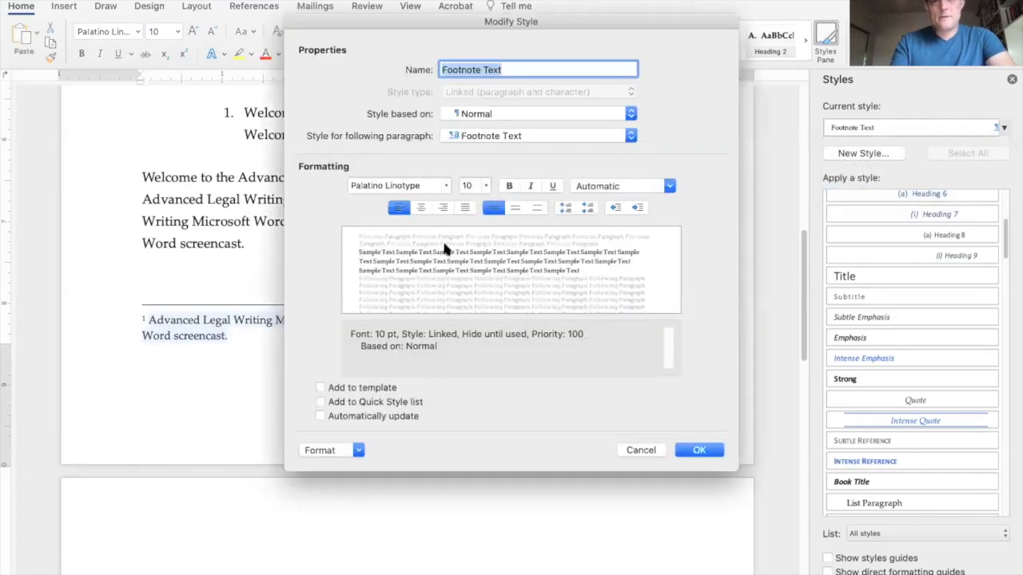
{"action": "type", "text": "11"}
{"action": "key", "text": "Tab"}
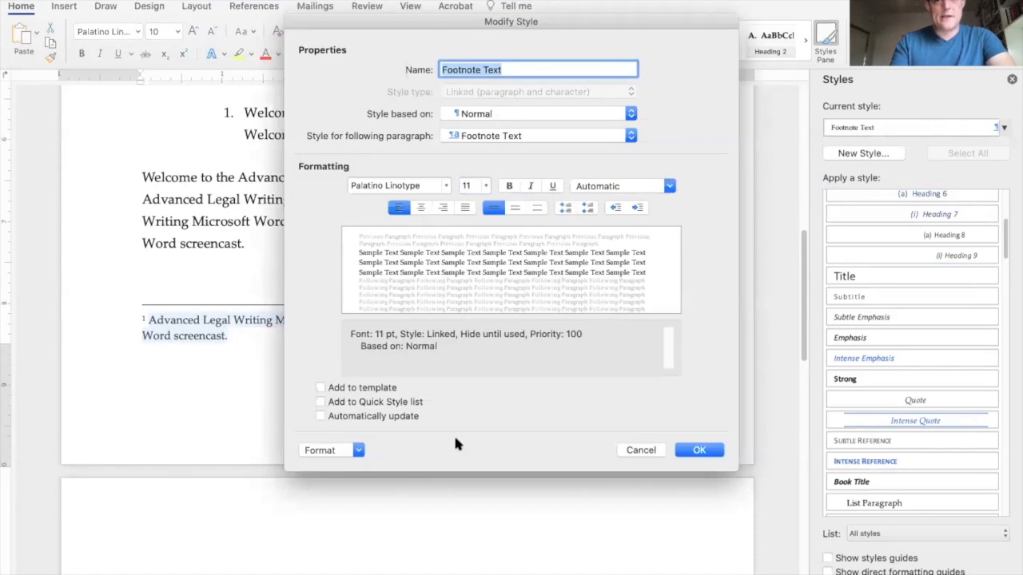
{"action": "left_click", "coordinate": [364, 388]}
{"action": "left_click", "coordinate": [703, 450]}
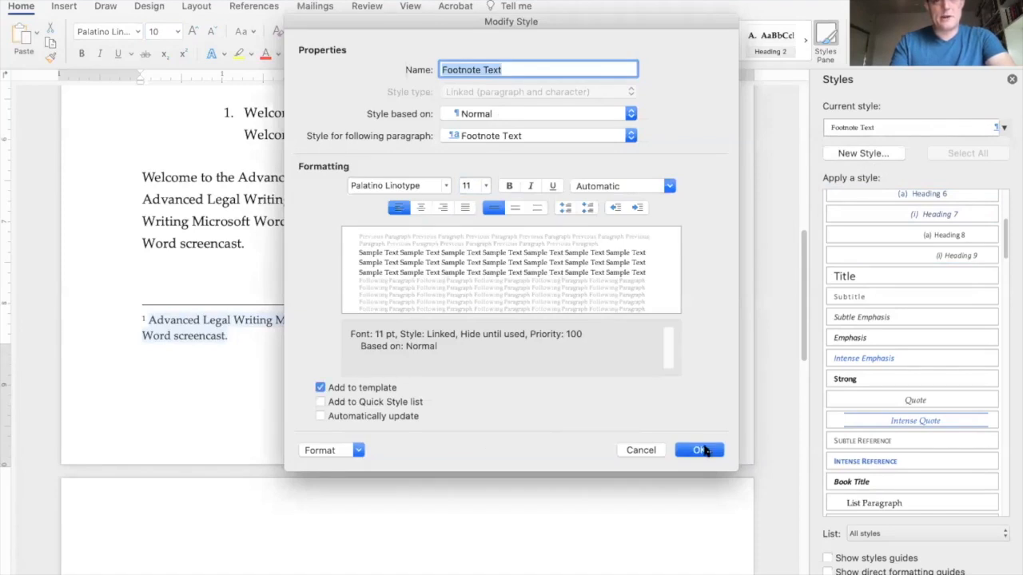
{"action": "left_click", "coordinate": [408, 341]}
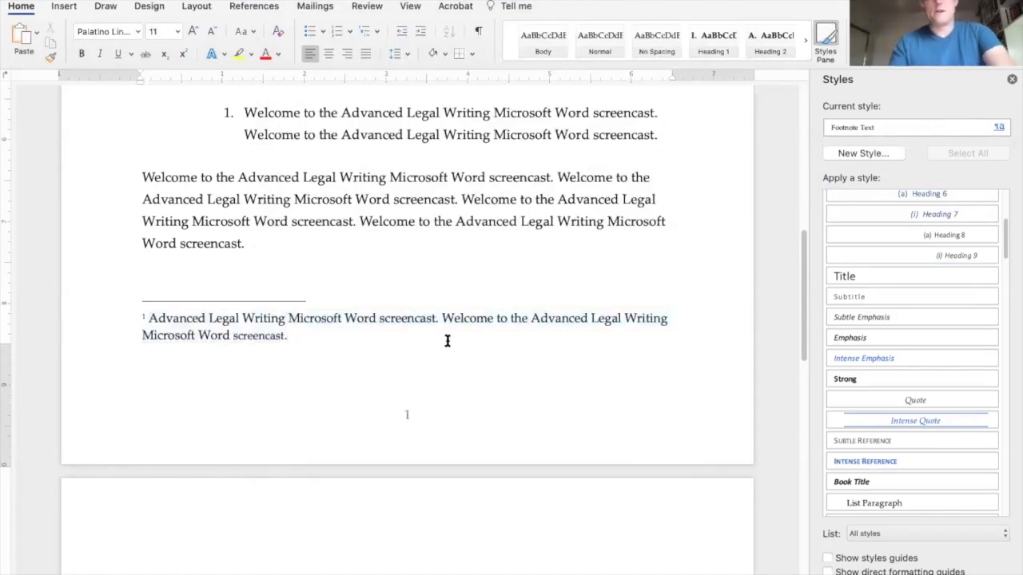
Give the footnote paragraph a hanging indent of about 0.25 inch.
{"action": "left_click", "coordinate": [137, 335]}
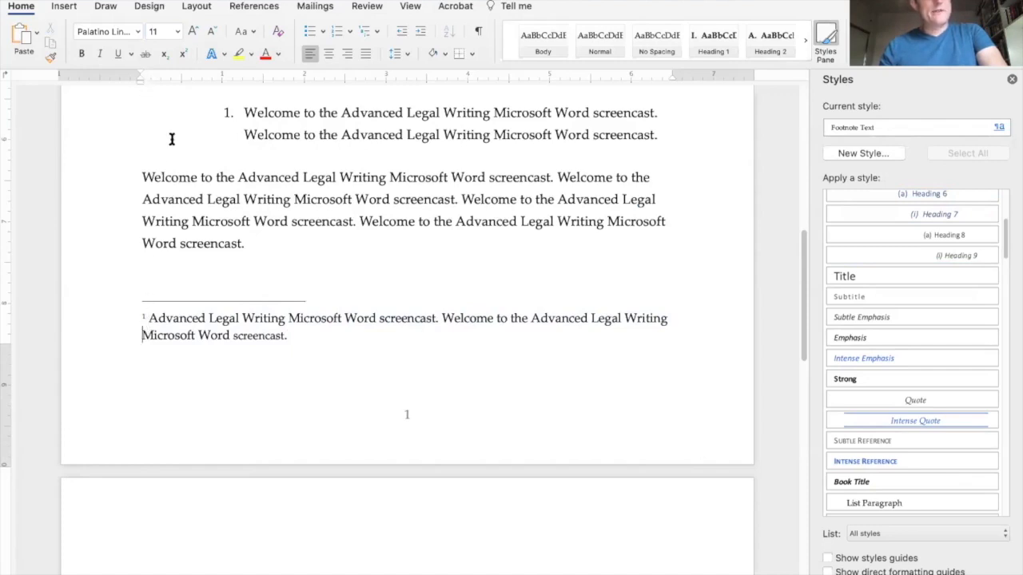
{"action": "mouse_move", "coordinate": [139, 79]}
{"action": "left_mouse_down"}
{"action": "mouse_move", "coordinate": [158, 82]}
{"action": "mouse_move", "coordinate": [142, 70]}
{"action": "mouse_move", "coordinate": [151, 72]}
{"action": "left_mouse_up"}
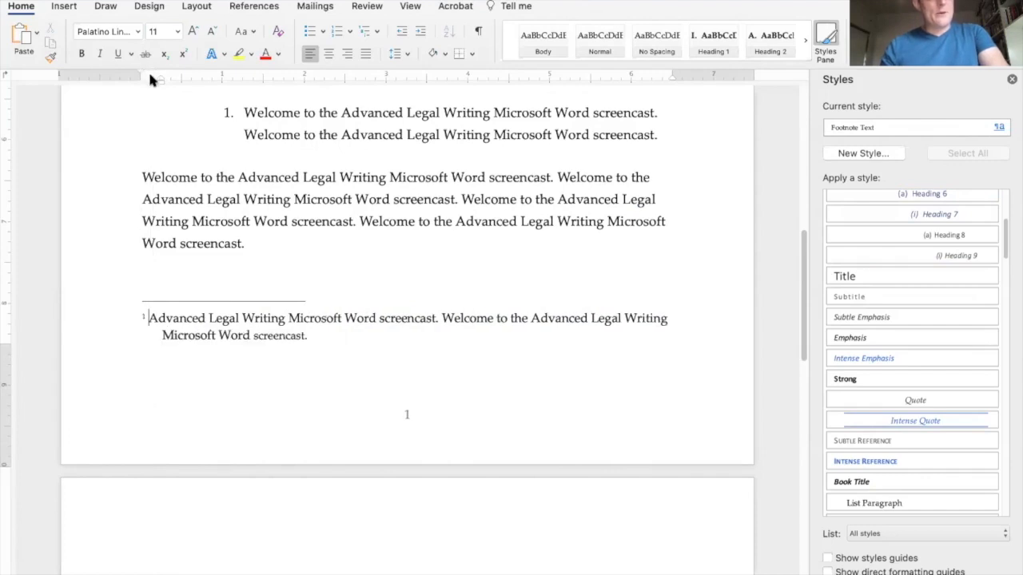
{"action": "mouse_move", "coordinate": [158, 81]}
{"action": "left_mouse_down"}
{"action": "mouse_move", "coordinate": [139, 84]}
{"action": "mouse_move", "coordinate": [160, 83]}
{"action": "left_mouse_up"}
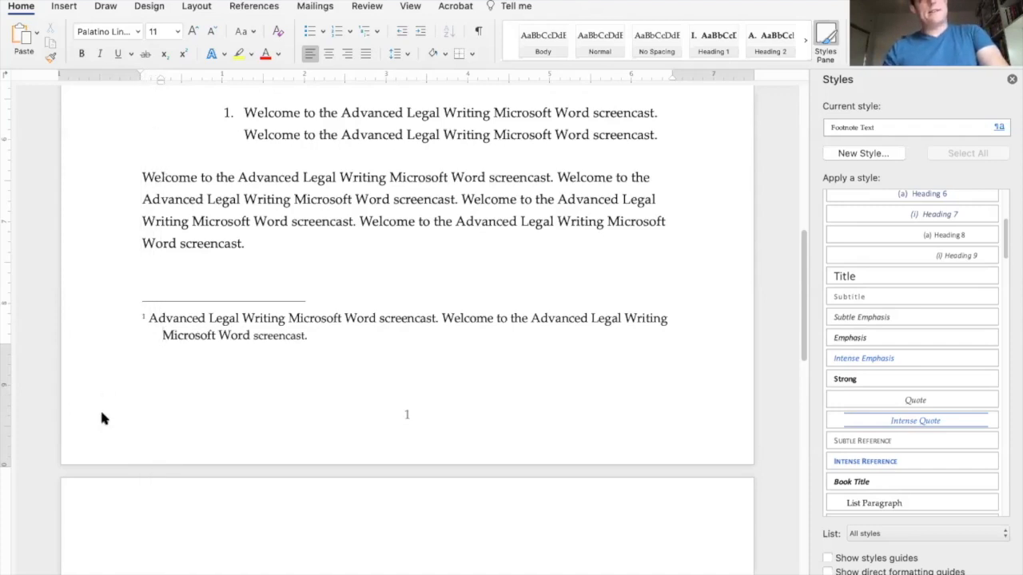
Update the Footnote Text style to match the footnote paragraph with its hanging indent.
{"action": "left_click", "coordinate": [983, 125]}
{"action": "left_click", "coordinate": [982, 123]}
{"action": "scroll", "coordinate": [934, 296], "scroll_direction": "down", "scroll_amount": 1}
{"action": "scroll", "coordinate": [938, 297], "scroll_direction": "up", "scroll_amount": 5}
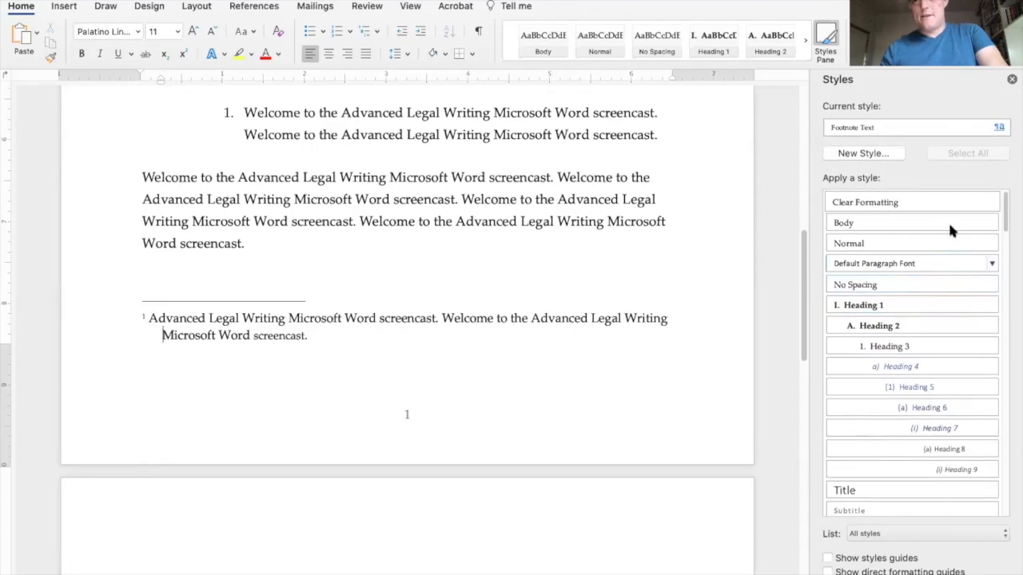
{"action": "scroll", "coordinate": [947, 423], "scroll_direction": "down", "scroll_amount": 8}
{"action": "scroll", "coordinate": [945, 353], "scroll_direction": "down", "scroll_amount": 5}
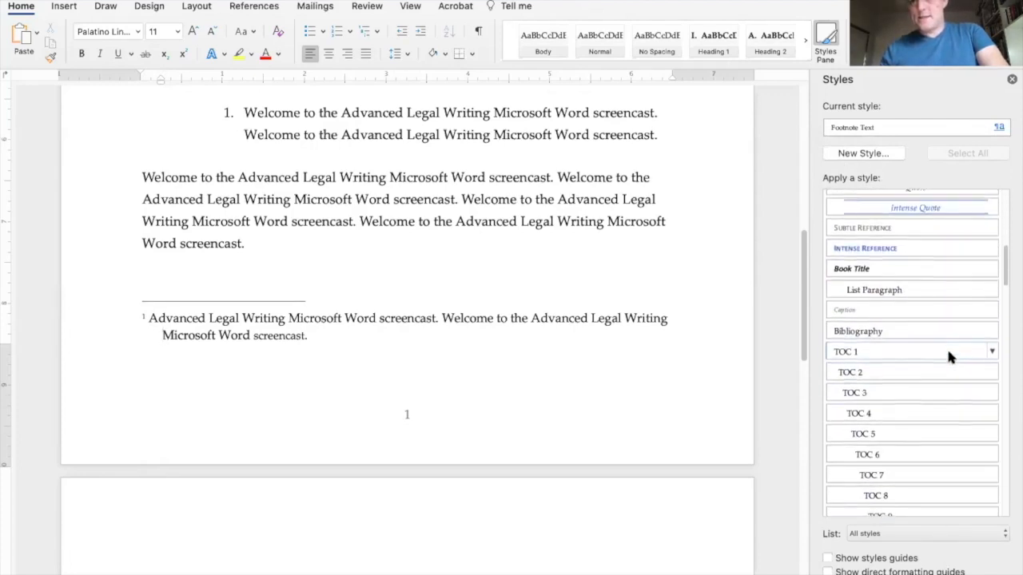
{"action": "scroll", "coordinate": [948, 357], "scroll_direction": "down", "scroll_amount": 15}
{"action": "scroll", "coordinate": [949, 355], "scroll_direction": "down", "scroll_amount": 4}
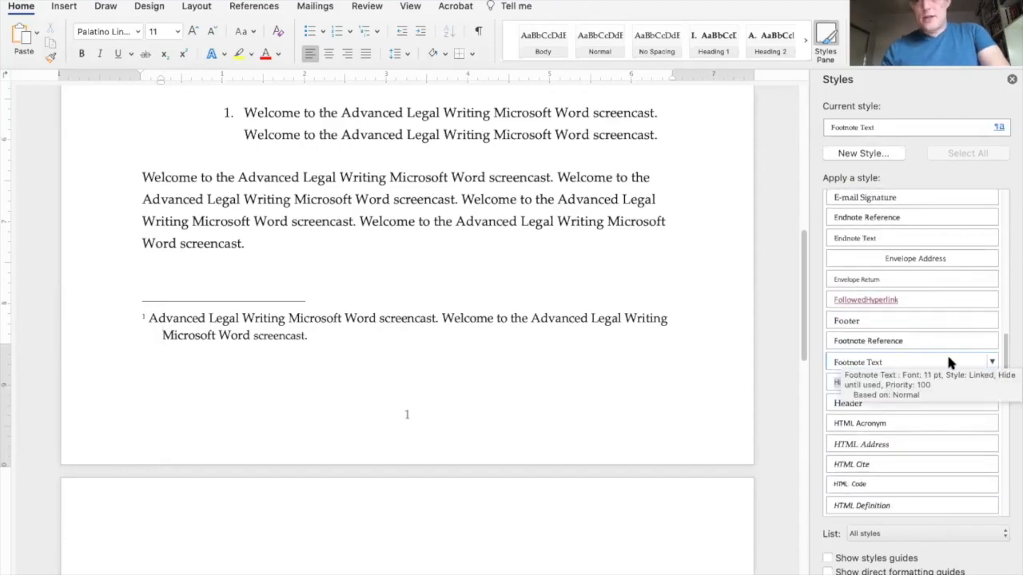
{"action": "left_click", "coordinate": [992, 362]}
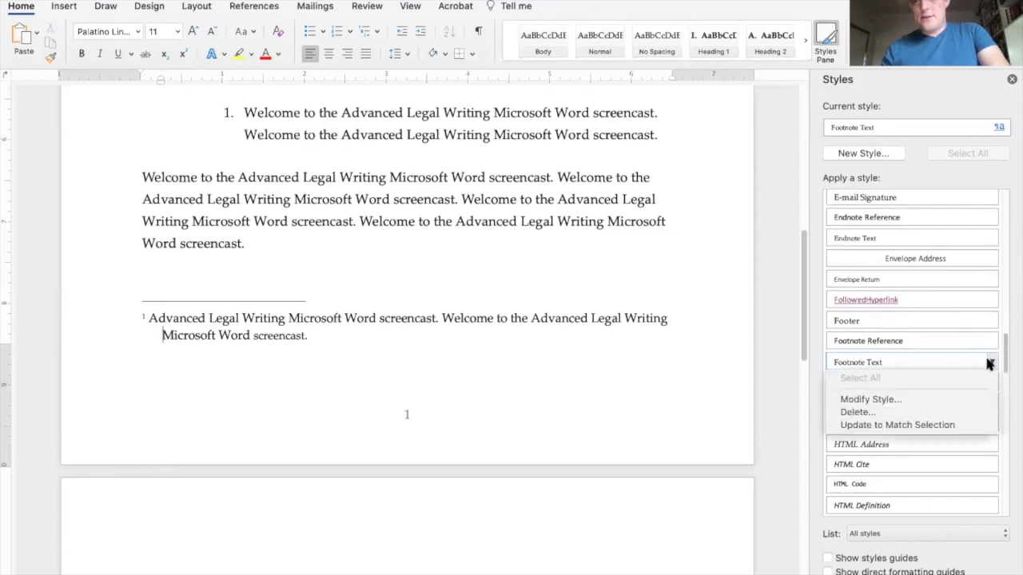
{"action": "left_click", "coordinate": [977, 430]}
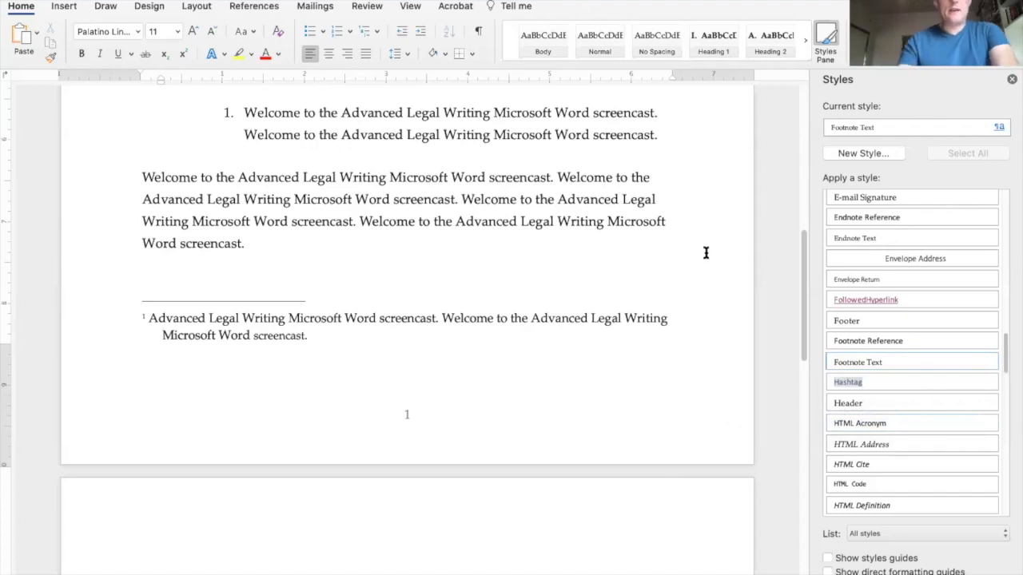
Try a tab between the footnote number and its text, and take it out again.
{"action": "key", "text": "Up"}
{"action": "key", "text": "Left"}
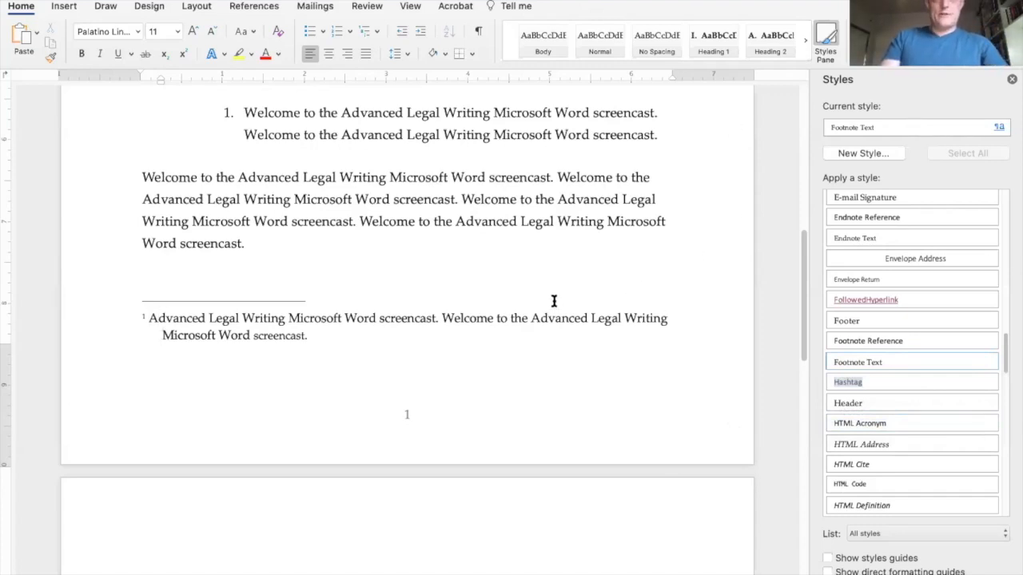
{"action": "key", "text": "shift+Left"}
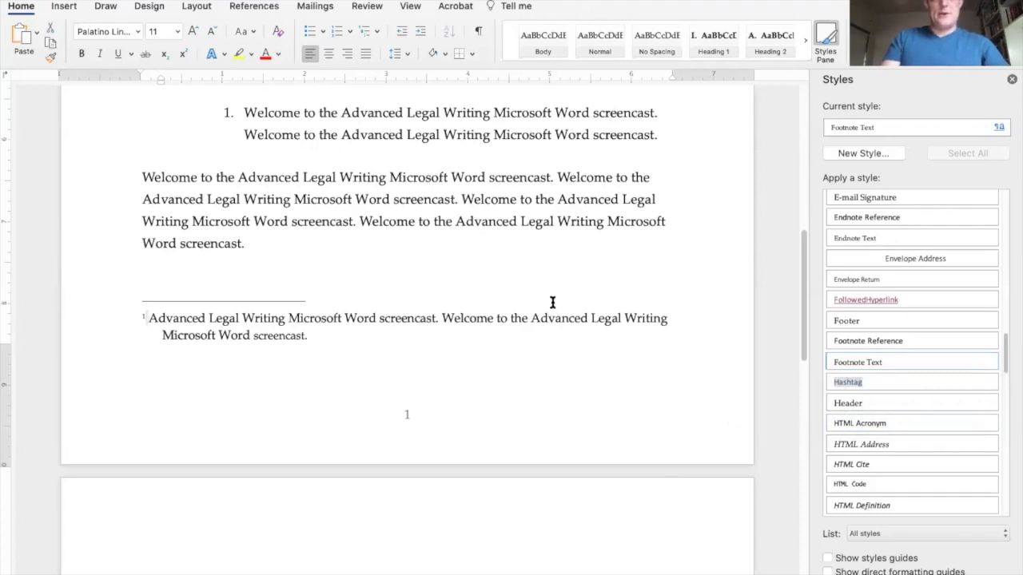
{"action": "key", "text": "Right"}
{"action": "key", "text": "Tab"}
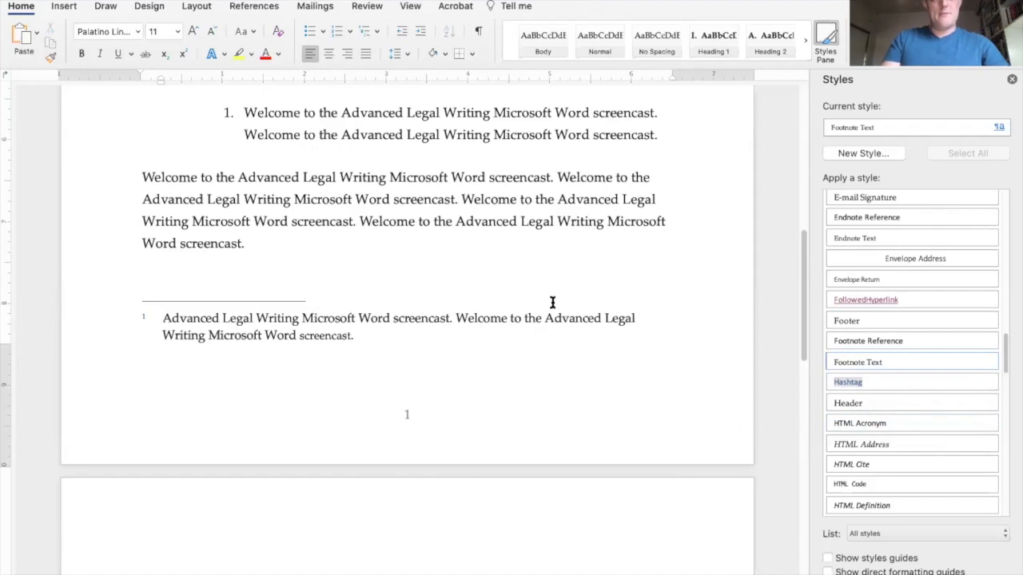
{"action": "key", "text": "Up"}
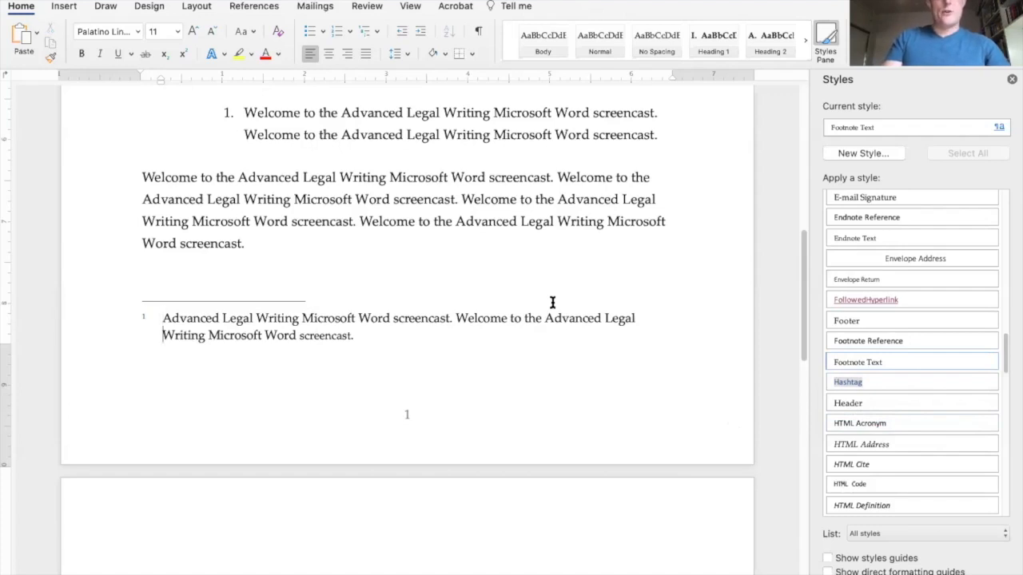
{"action": "key", "text": "BackSpace"}
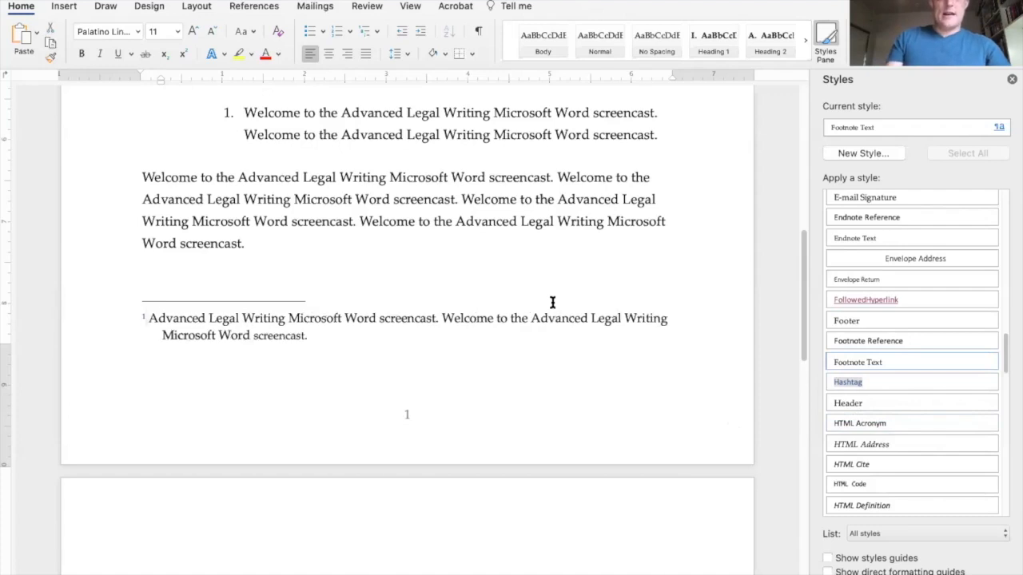
{"action": "left_click", "coordinate": [157, 318]}
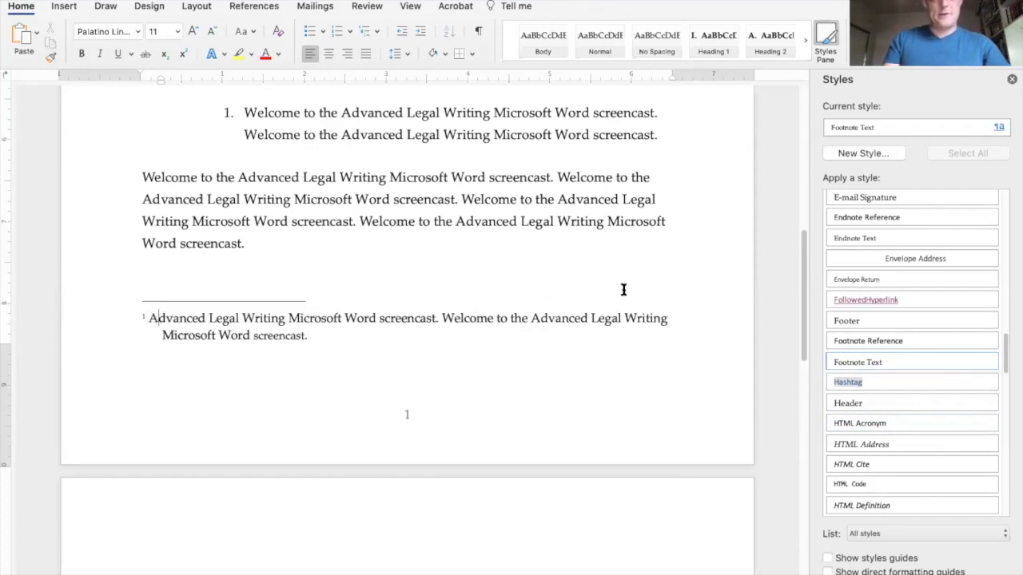
Set the Footnote Text style's changes to be added to the template and open the style's paragraph indent and spacing settings.
{"action": "left_click", "coordinate": [990, 365]}
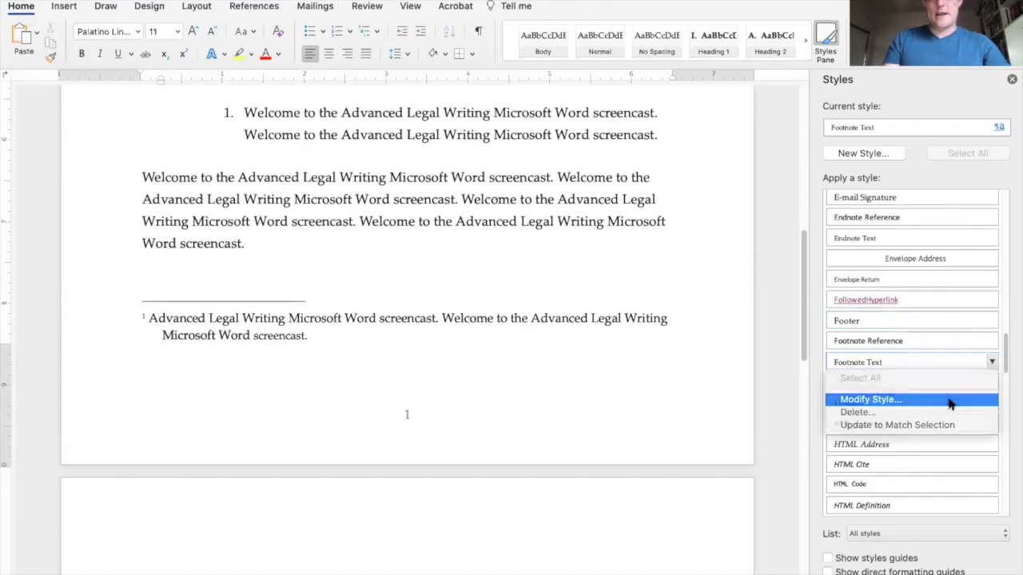
{"action": "left_click", "coordinate": [954, 401]}
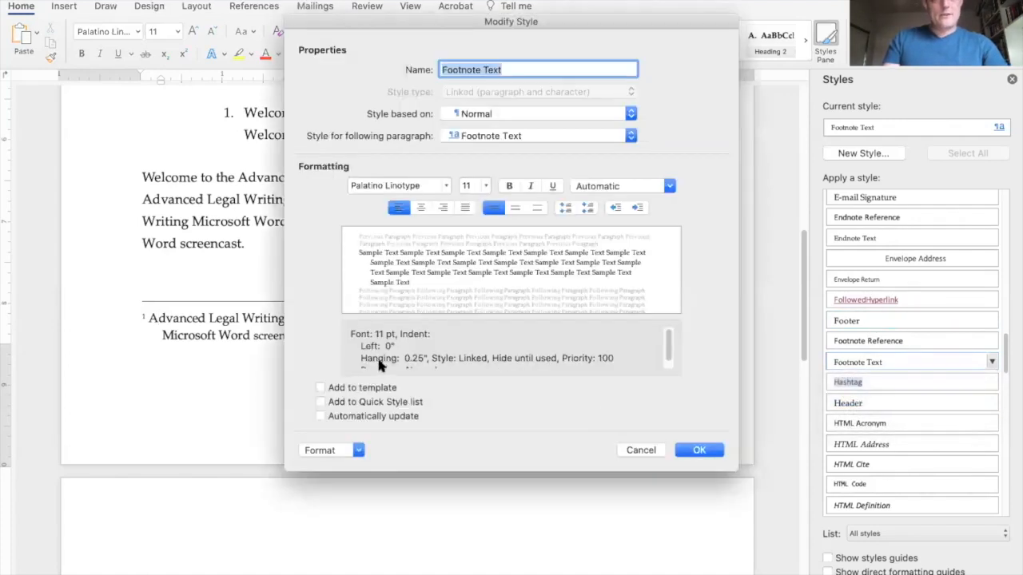
{"action": "scroll", "coordinate": [382, 359], "scroll_direction": "down", "scroll_amount": 1}
{"action": "left_click", "coordinate": [349, 451]}
{"action": "left_click", "coordinate": [352, 390]}
{"action": "left_click", "coordinate": [343, 451]}
{"action": "left_click", "coordinate": [341, 479]}
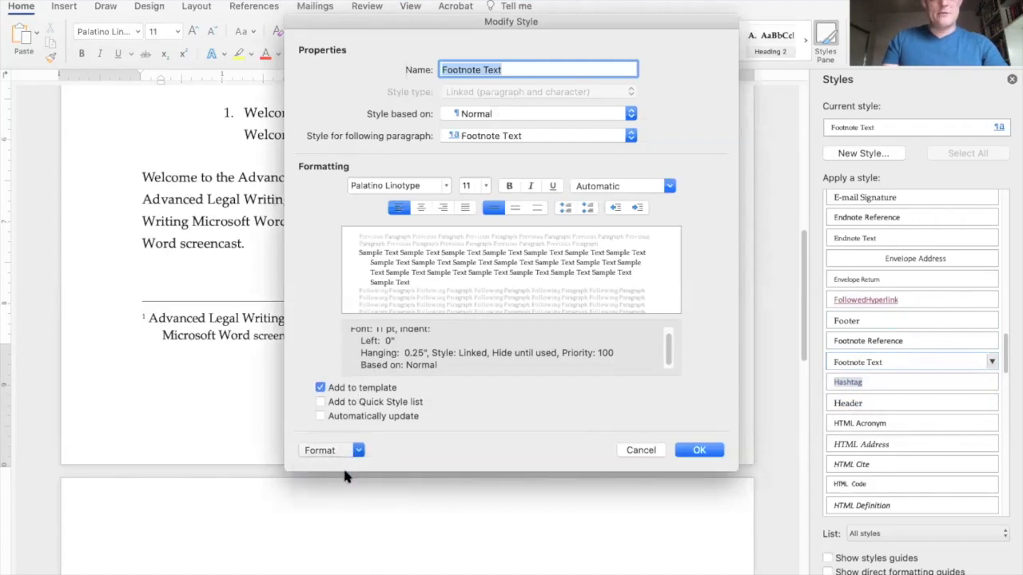
{"action": "left_click_drag", "start_coordinate": [644, 19], "coordinate": [649, 91]}
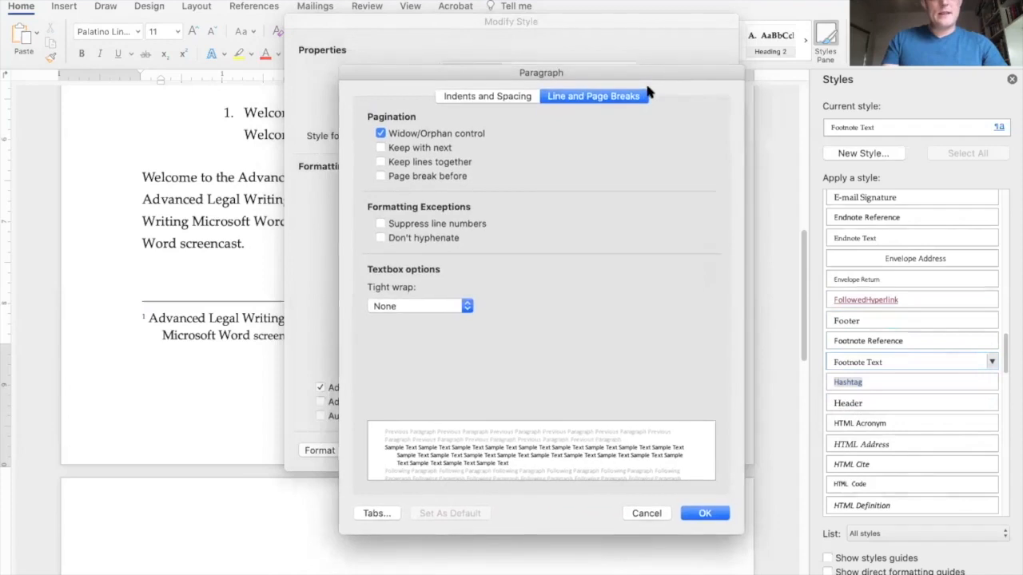
{"action": "left_click", "coordinate": [499, 102]}
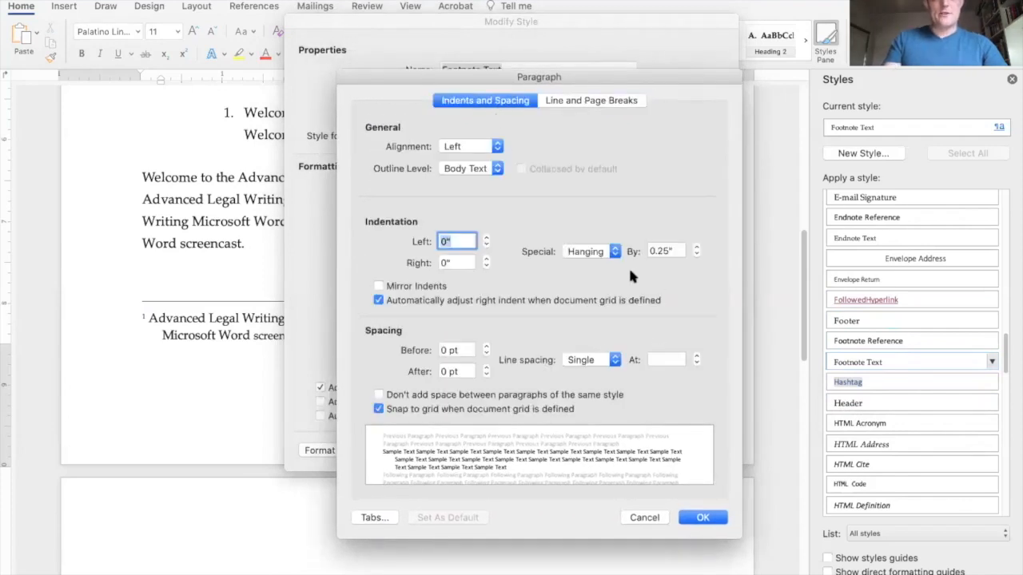
{"action": "left_click", "coordinate": [665, 251]}
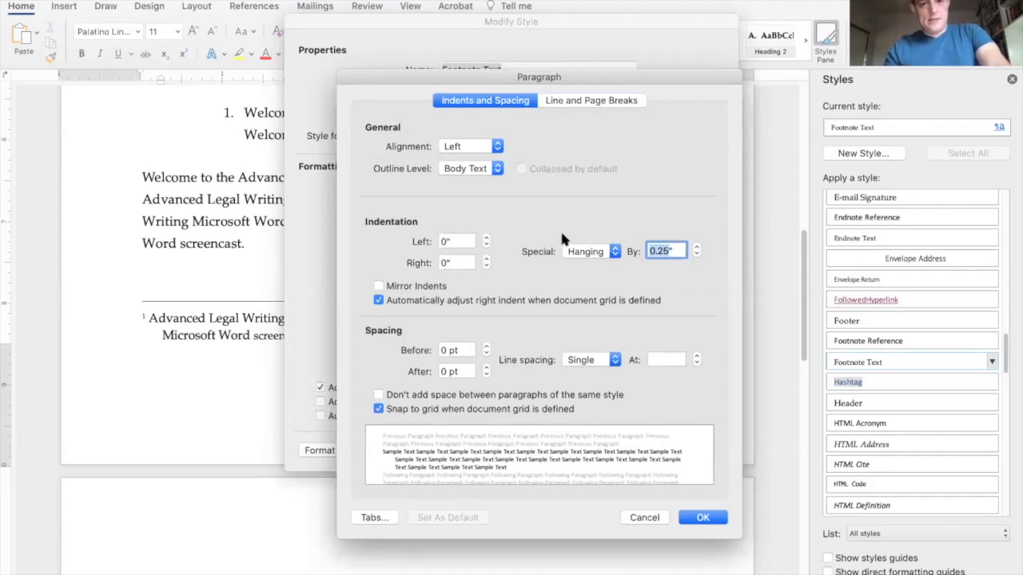
Define a left-aligned tab stop at 0.25 inch for the Footnote Text style and save the style.
{"action": "left_click", "coordinate": [381, 520]}
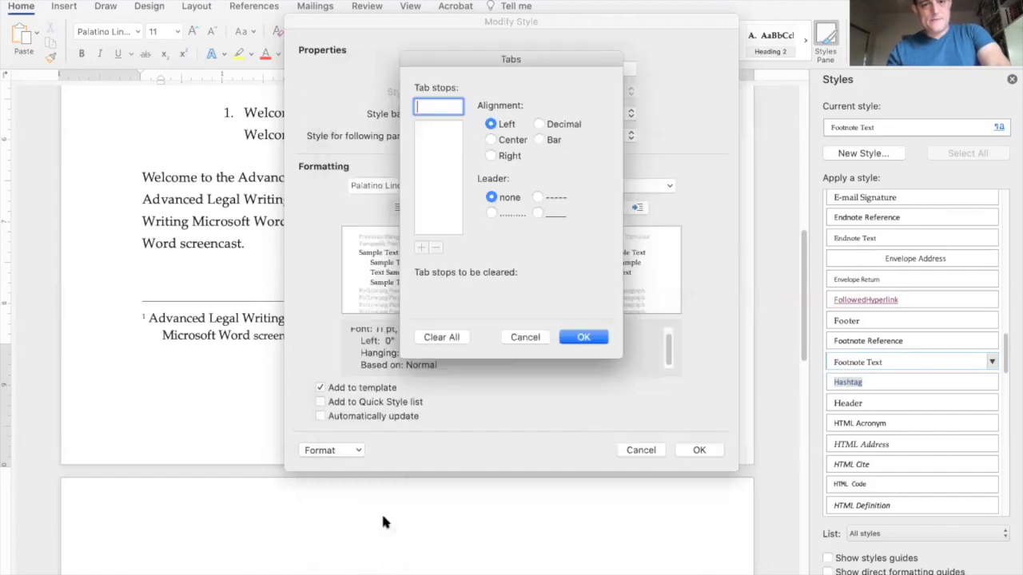
{"action": "type", "text": "0.25"}
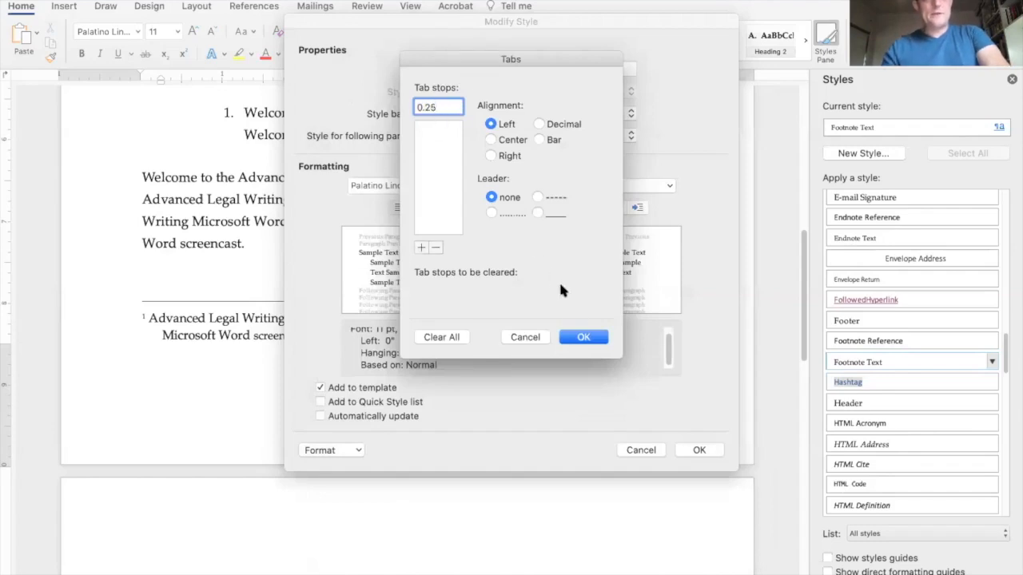
{"action": "left_click", "coordinate": [583, 335]}
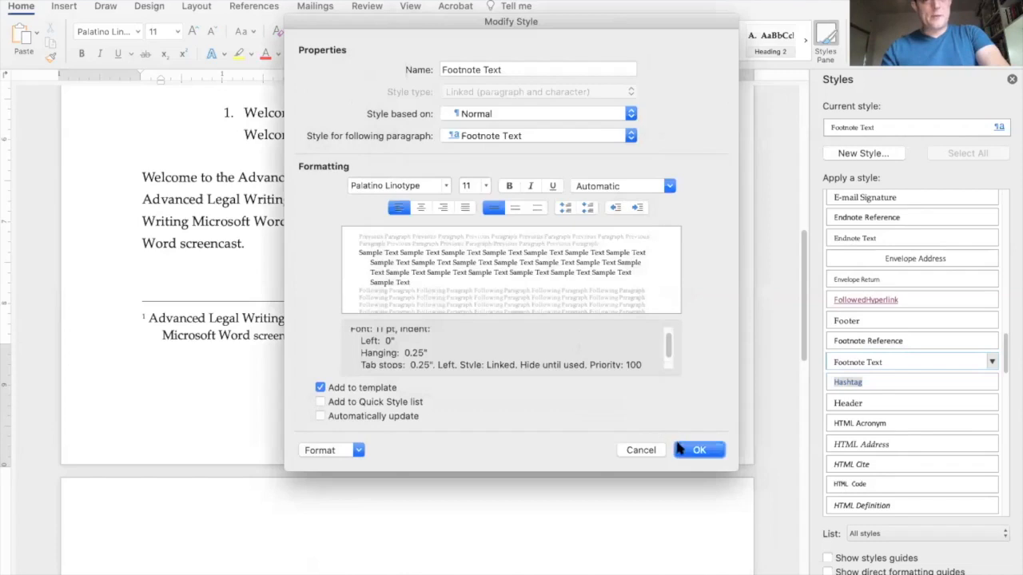
{"action": "left_click", "coordinate": [693, 450]}
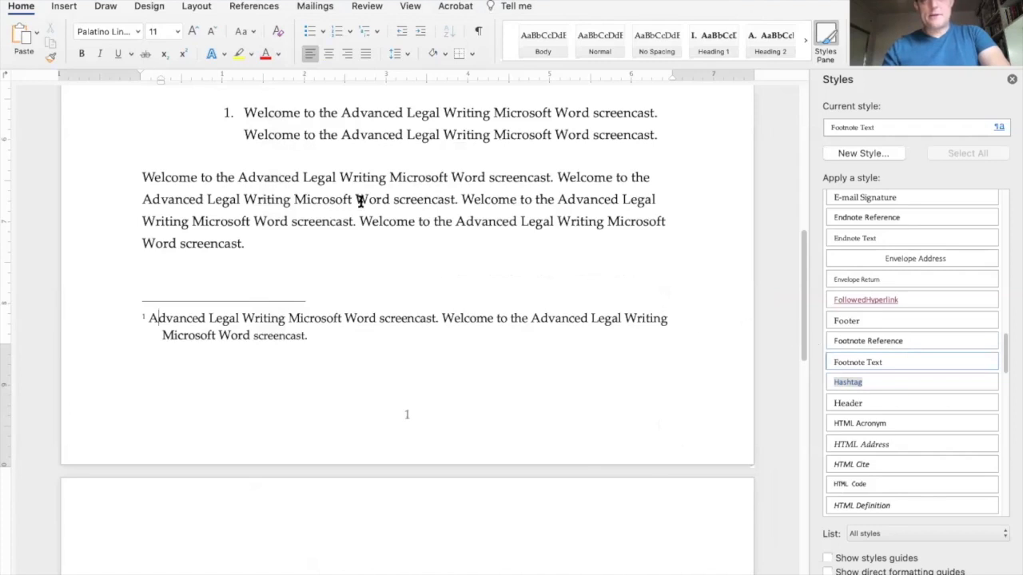
Try a first-line special indent for the Footnote Text style, with the change added to the template.
{"action": "left_click", "coordinate": [870, 132]}
{"action": "left_click", "coordinate": [872, 191]}
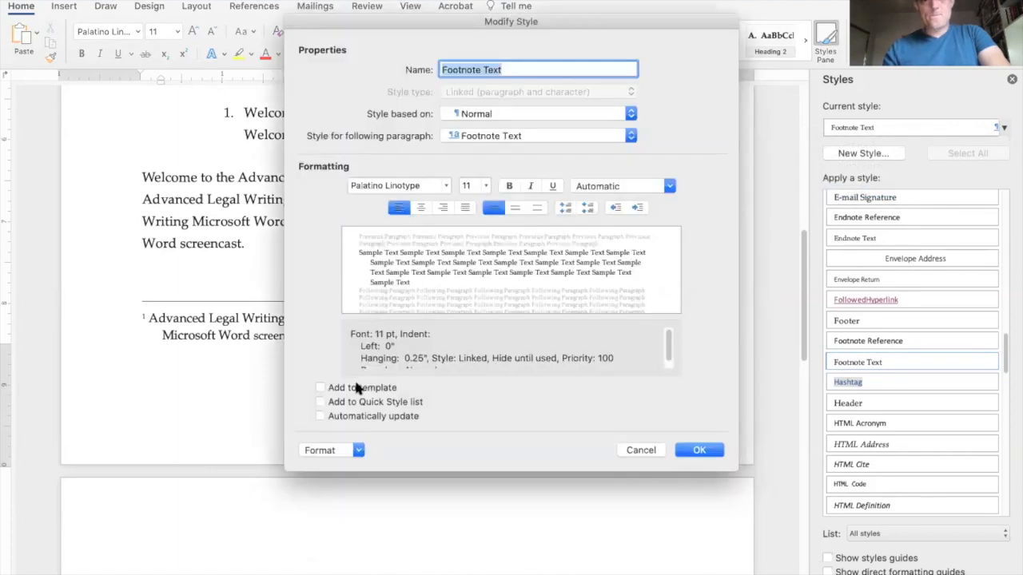
{"action": "left_click", "coordinate": [357, 388]}
{"action": "left_click", "coordinate": [339, 450]}
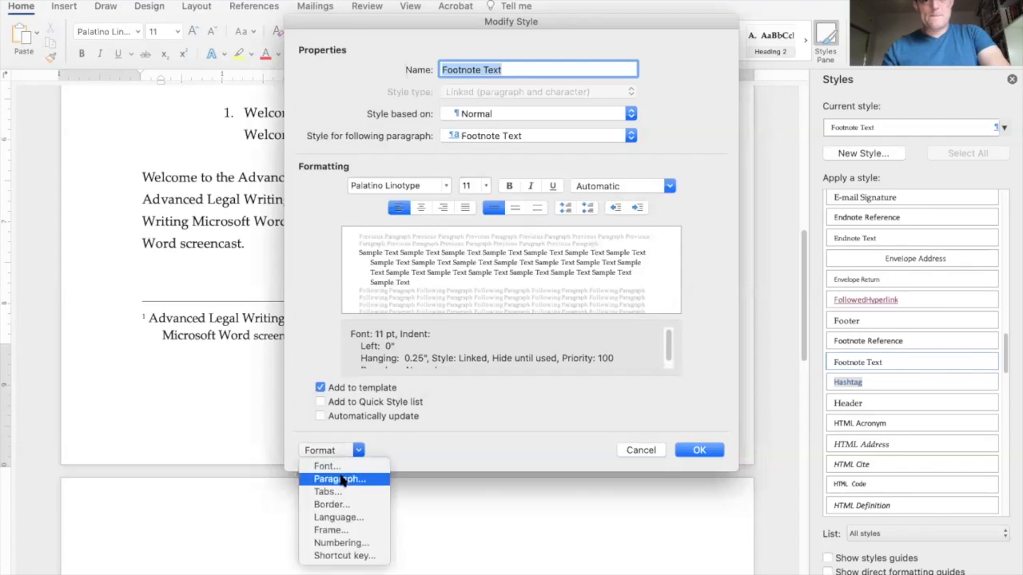
{"action": "left_click", "coordinate": [340, 479]}
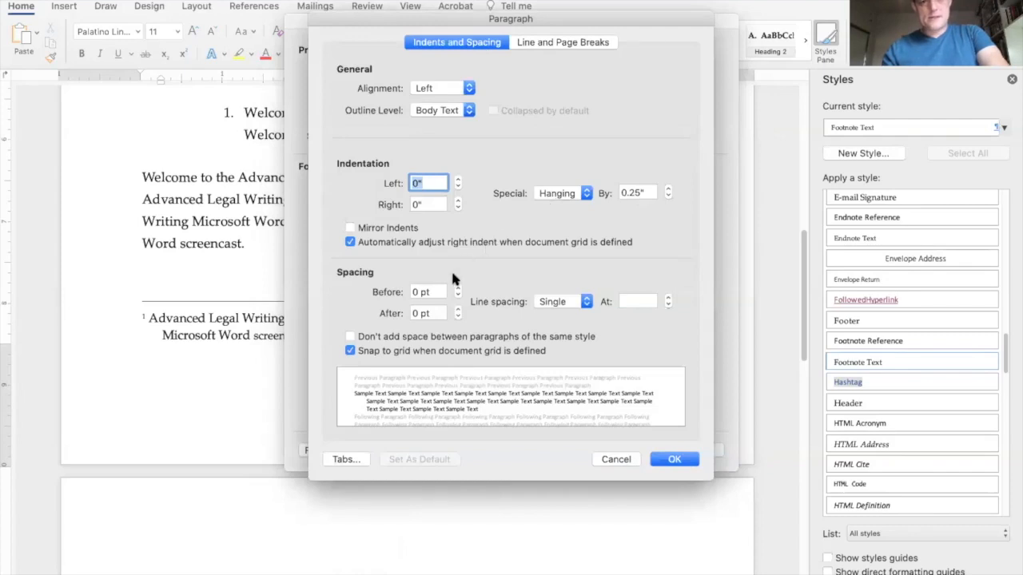
{"action": "left_click", "coordinate": [559, 194]}
{"action": "left_click", "coordinate": [558, 182]}
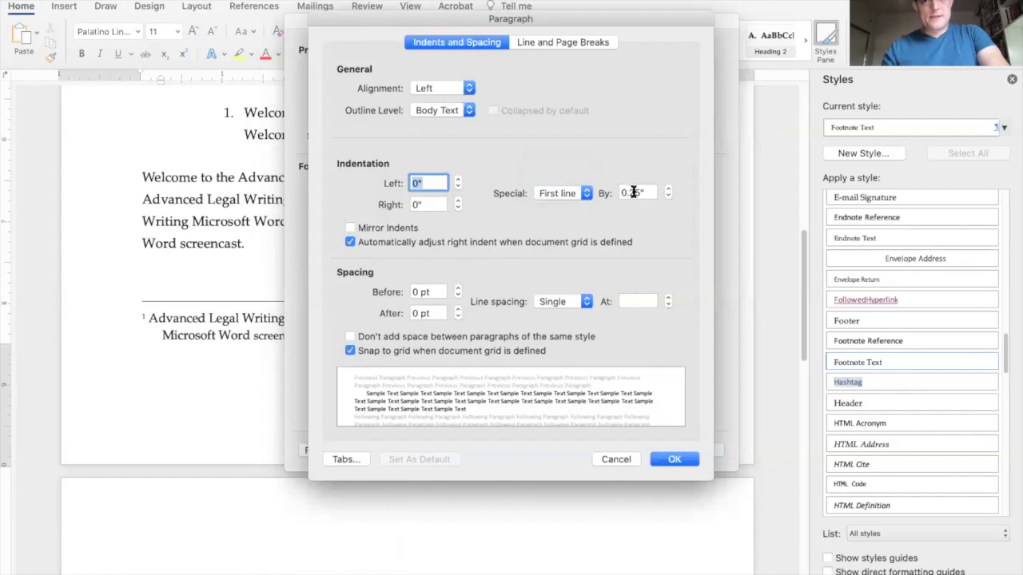
{"action": "left_click", "coordinate": [636, 192]}
{"action": "left_click", "coordinate": [671, 459]}
{"action": "left_click", "coordinate": [687, 451]}
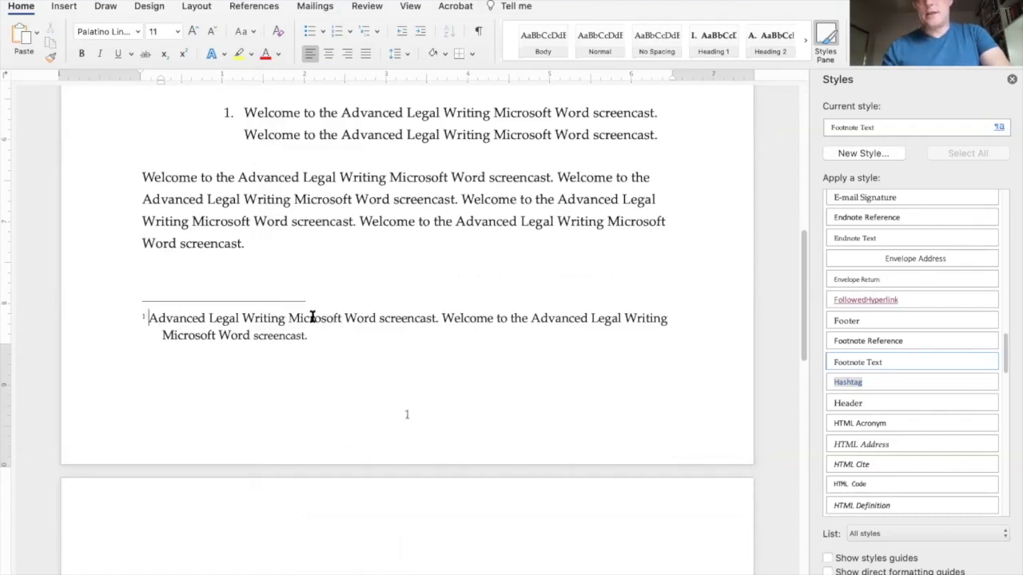
Insert a tab between the footnote number and its text.
{"action": "key", "text": "Tab"}
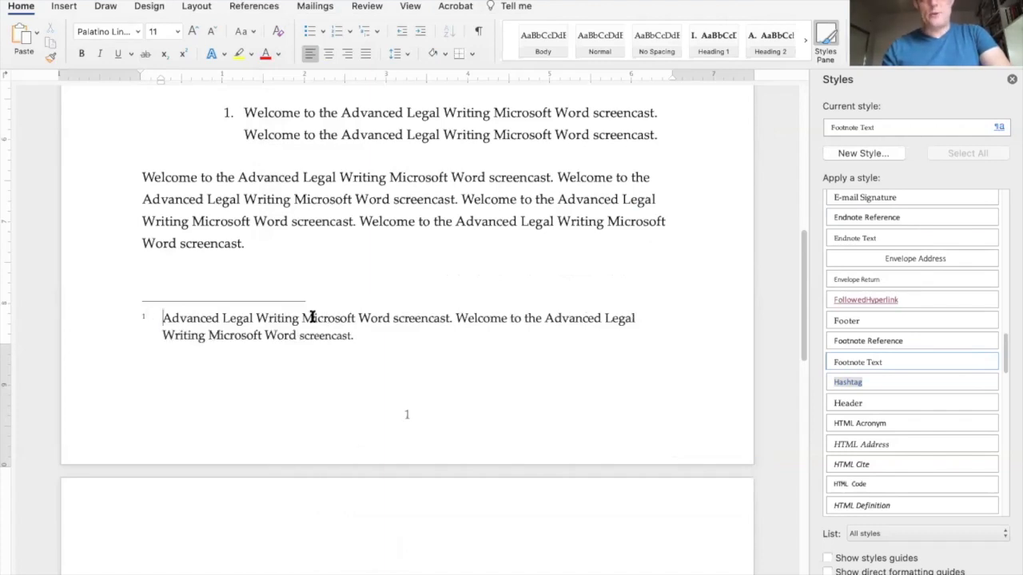
{"action": "key", "text": "shift+Left"}
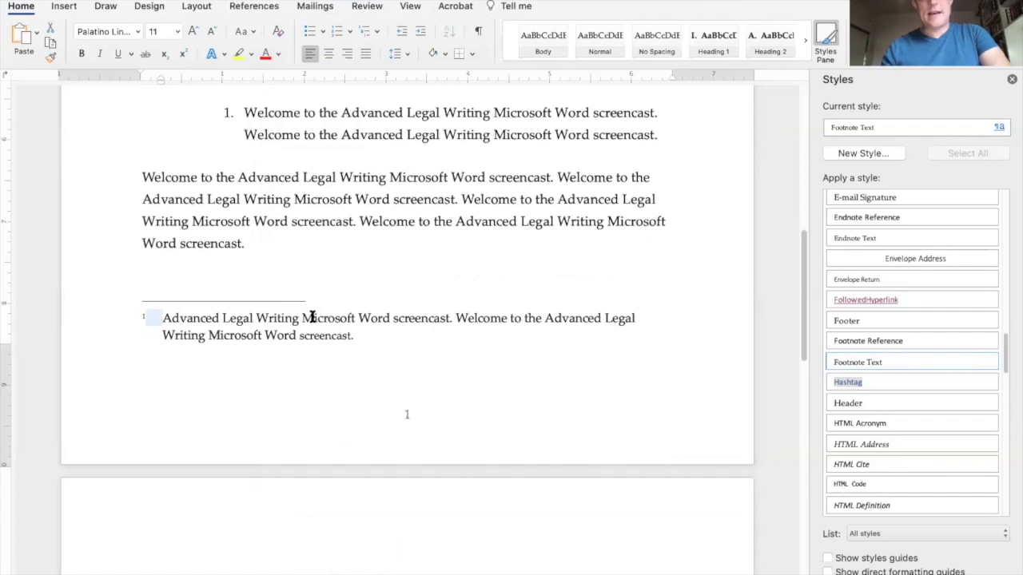
{"action": "left_click", "coordinate": [448, 320]}
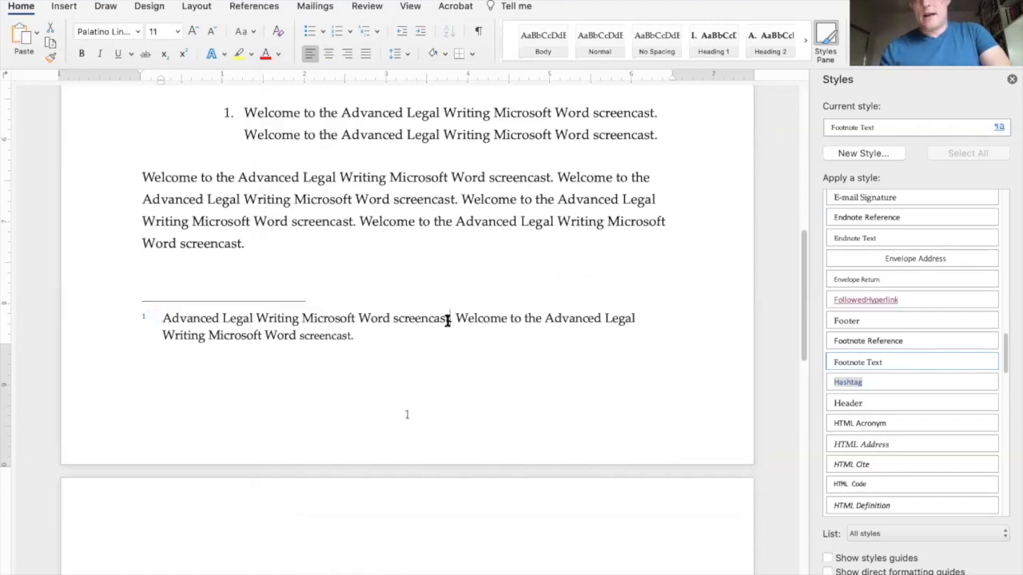
Apply the Footnote Text style to the last word, "screencast", in the footnote's second line.
{"action": "left_click", "coordinate": [991, 362]}
{"action": "left_click", "coordinate": [981, 368]}
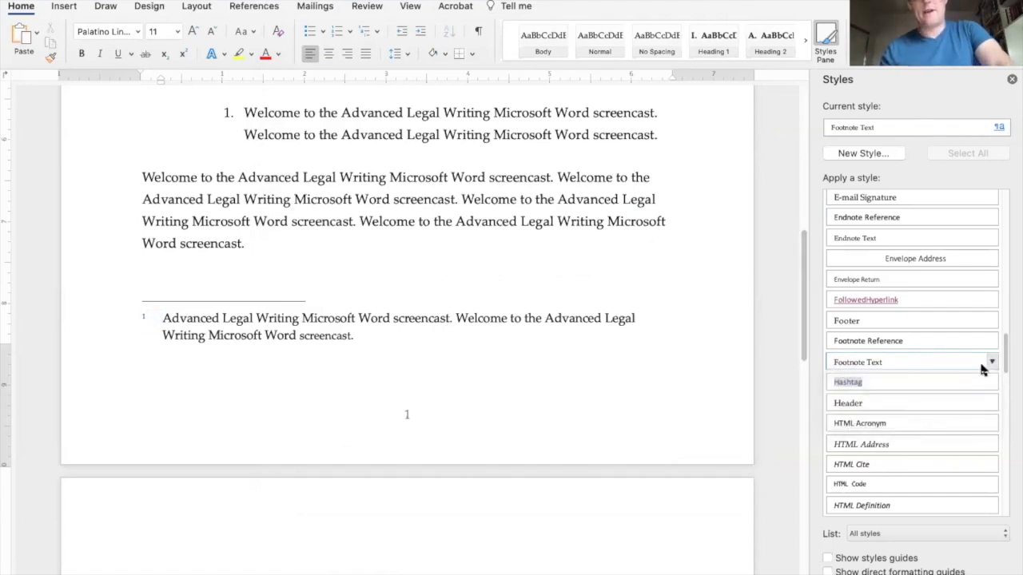
{"action": "left_click", "coordinate": [324, 333]}
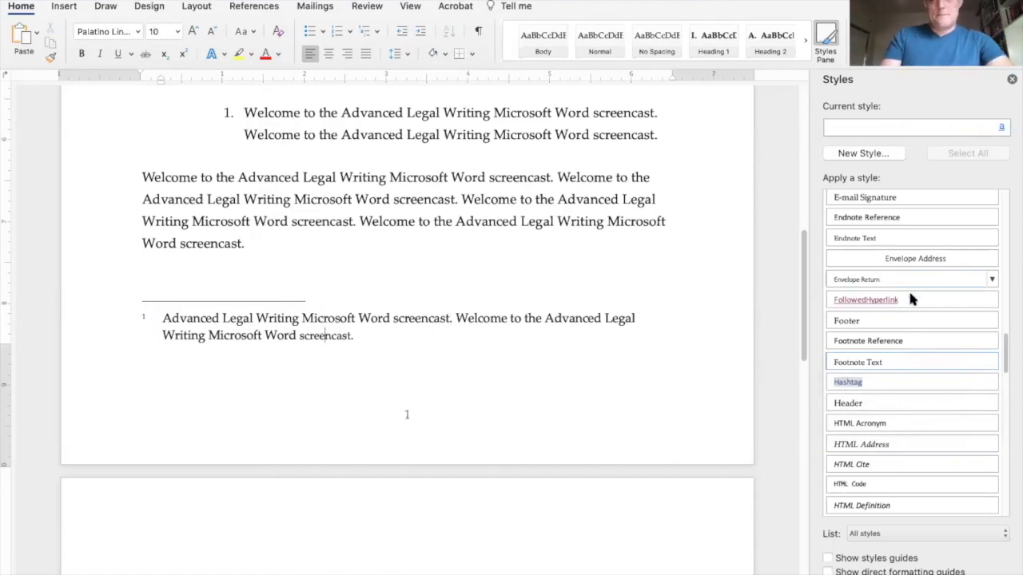
{"action": "left_click", "coordinate": [897, 361]}
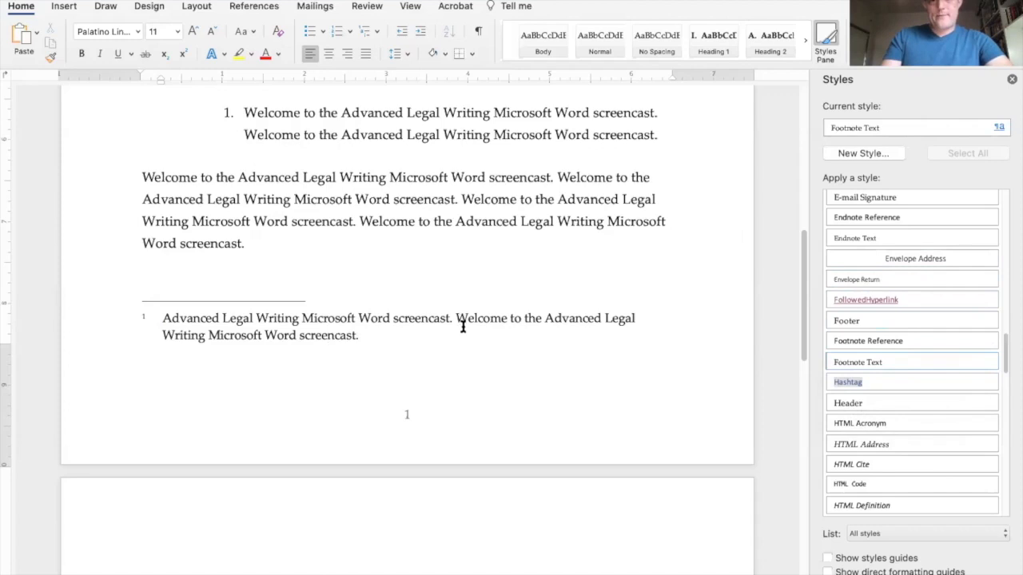
{"action": "double_click", "coordinate": [147, 320]}
{"action": "left_click", "coordinate": [423, 338]}
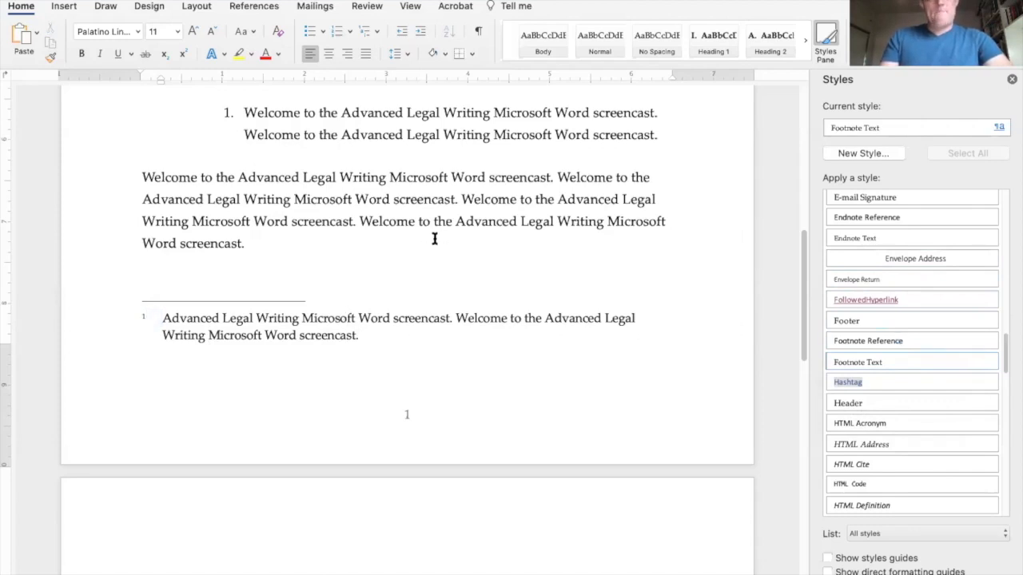
Copy the footnote's text and insert a second footnote after "screencast." in the third-to-last line of the paragraph above the numbered item.
{"action": "scroll", "coordinate": [434, 237], "scroll_direction": "up", "scroll_amount": 5}
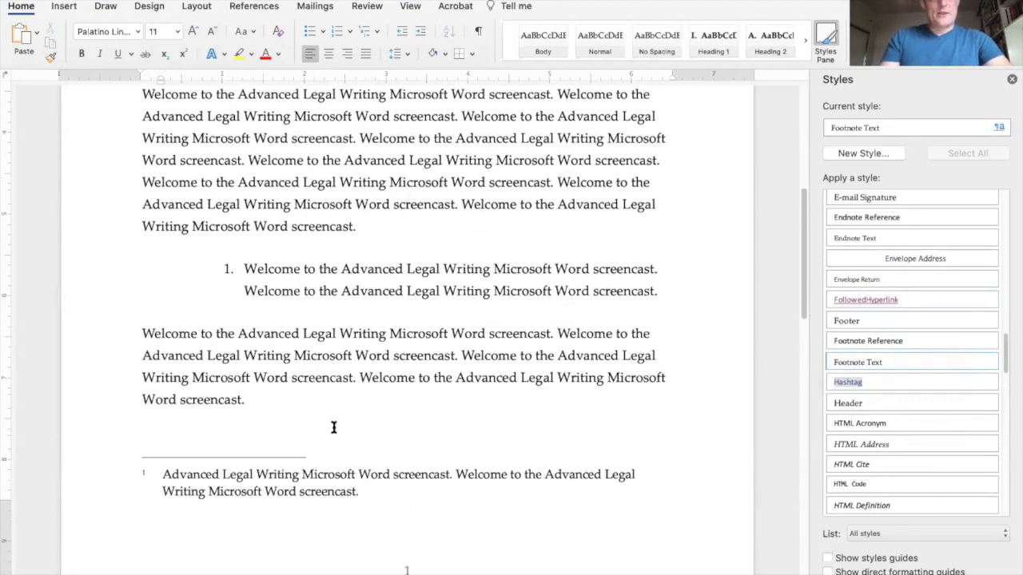
{"action": "left_click_drag", "start_coordinate": [358, 489], "coordinate": [191, 474]}
{"action": "key", "text": "super+c"}
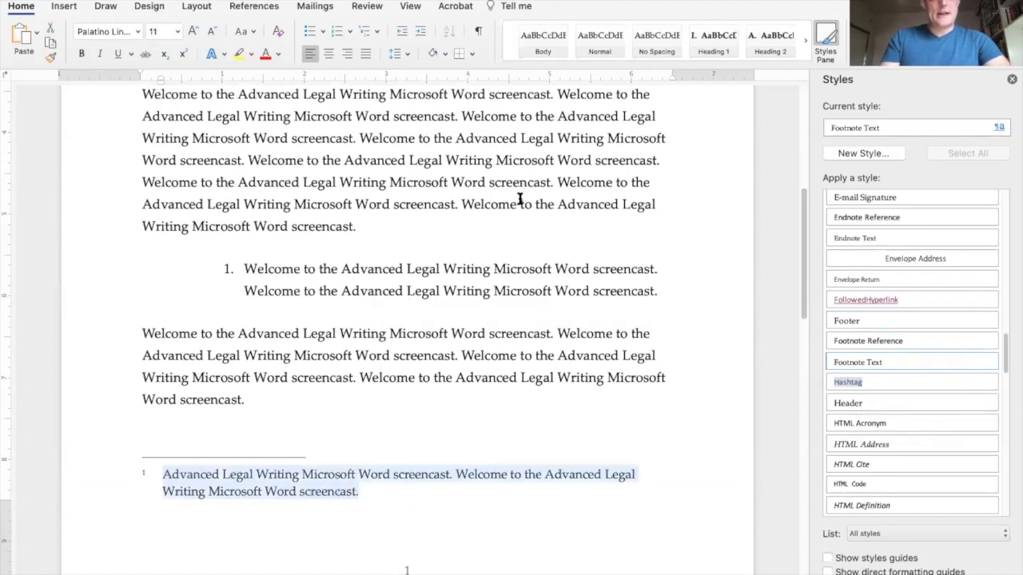
{"action": "left_click", "coordinate": [457, 203]}
{"action": "left_click", "coordinate": [557, 180]}
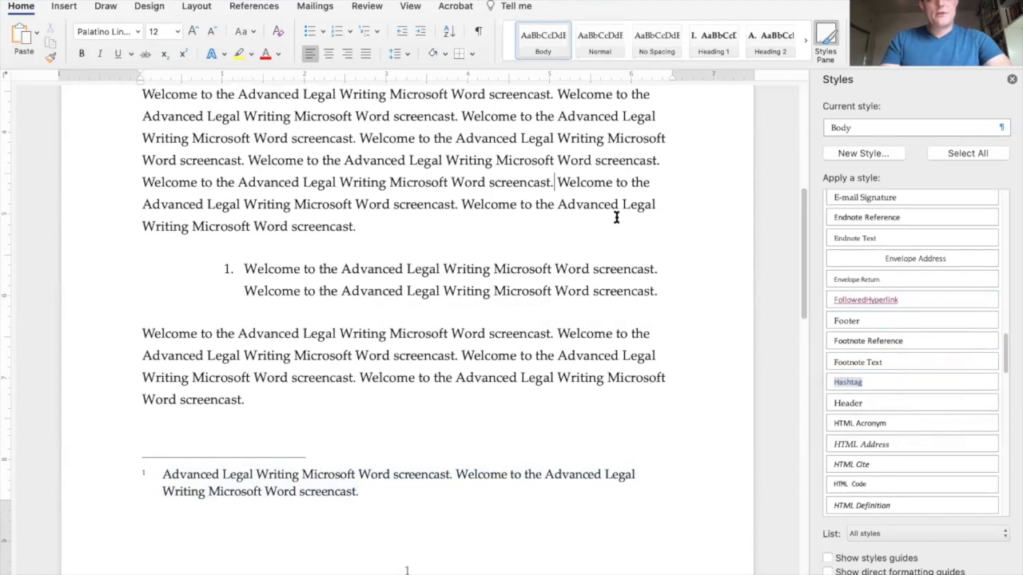
{"action": "key", "text": "super+alt+f"}
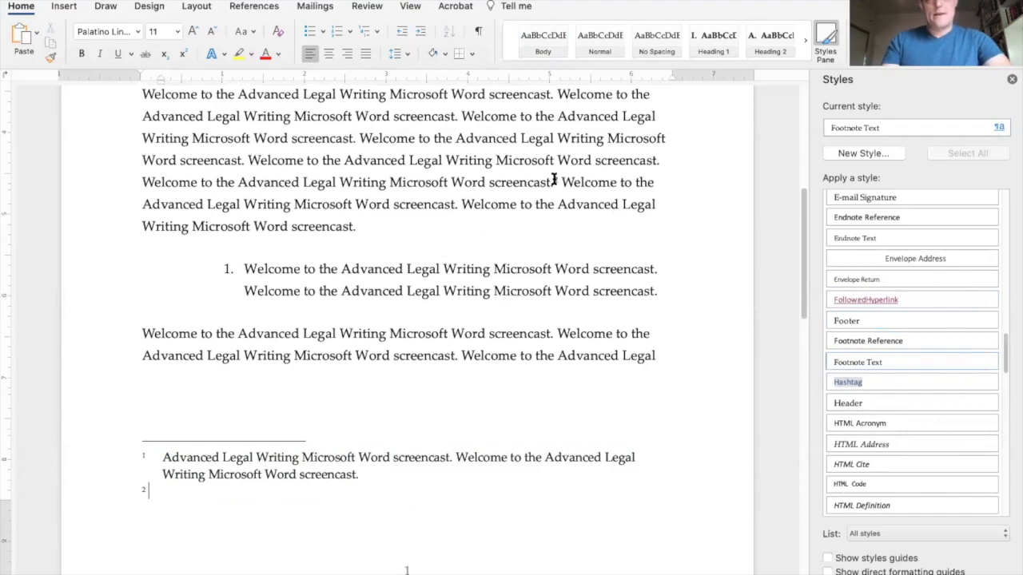
Replace the space after the second footnote's number with a tab and paste the copied footnote text.
{"action": "key", "text": "shift+Left"}
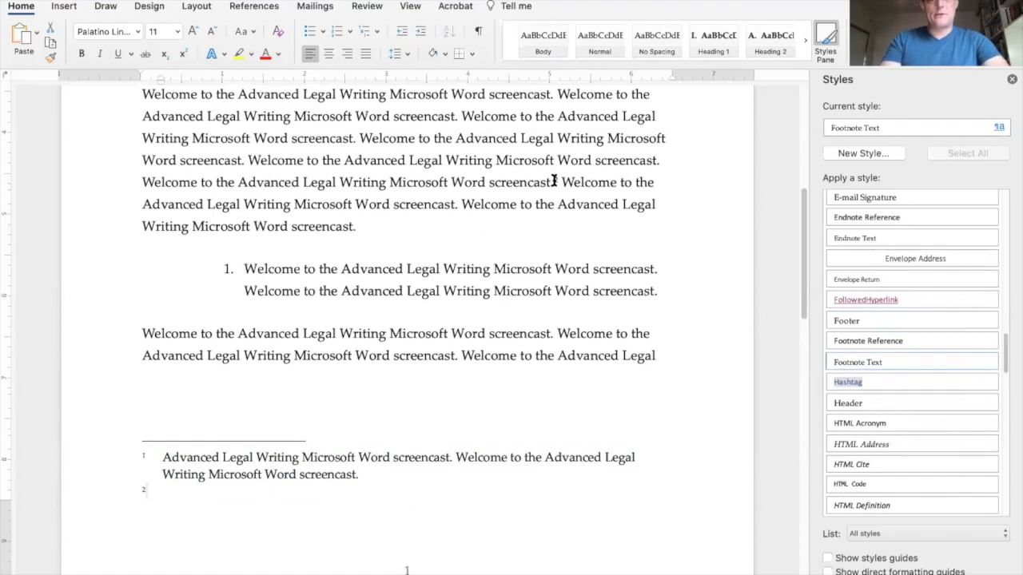
{"action": "key", "text": "Tab"}
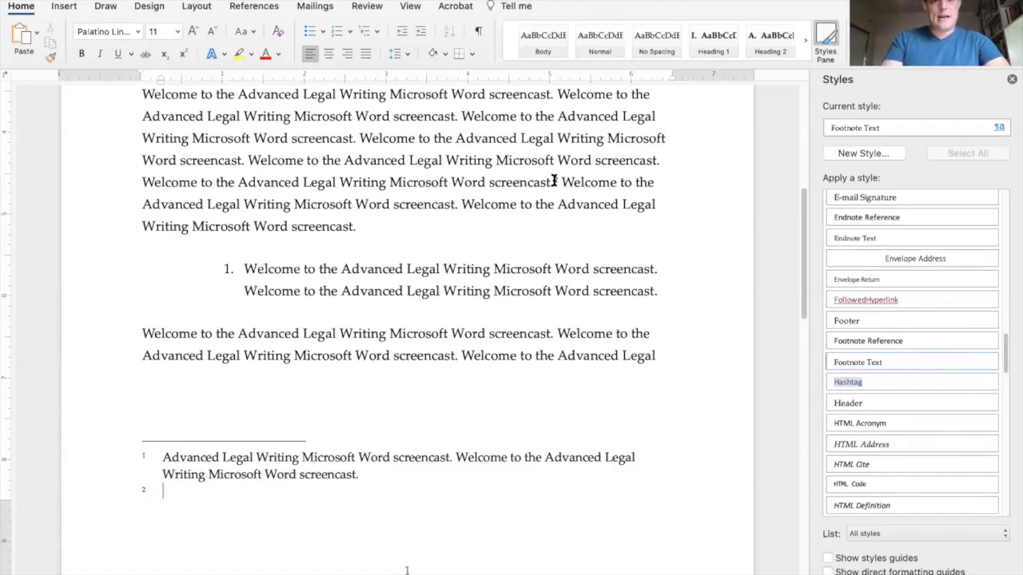
{"action": "key", "text": "super+v"}
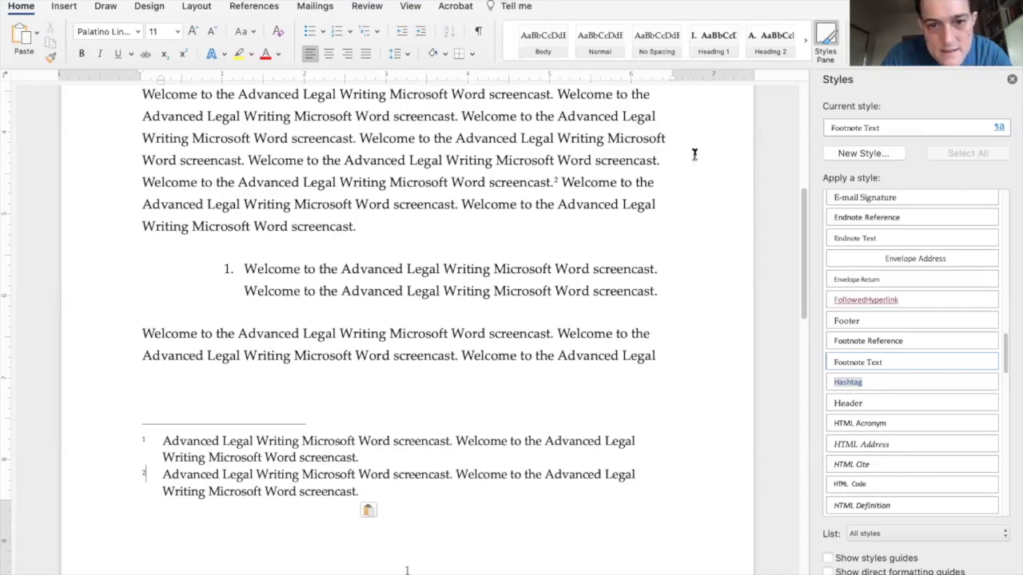
Review the Footnote Reference style's definition and close it without saving.
{"action": "left_click", "coordinate": [578, 402]}
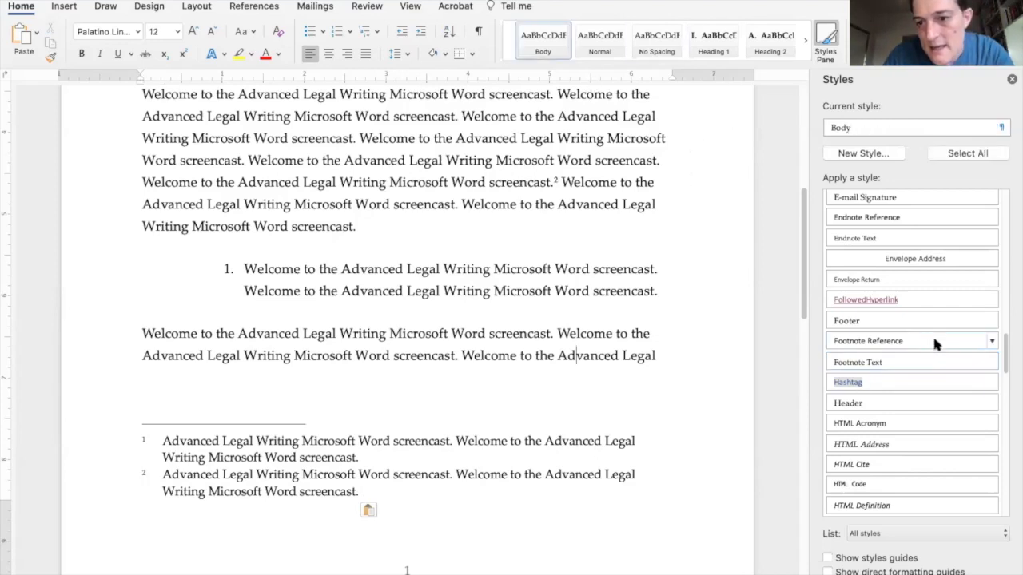
{"action": "left_click", "coordinate": [991, 341]}
{"action": "left_click", "coordinate": [975, 377]}
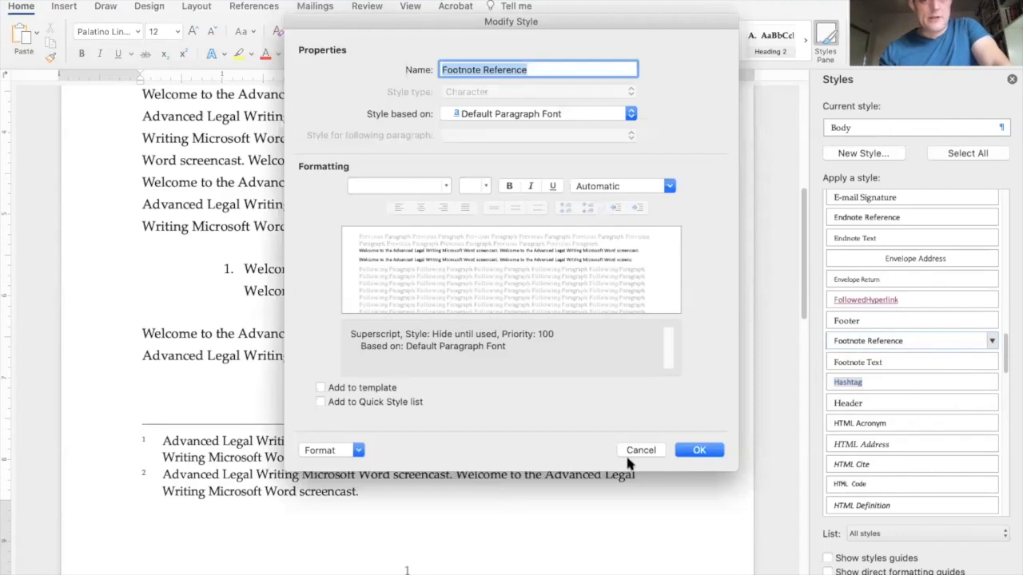
{"action": "left_click", "coordinate": [630, 452]}
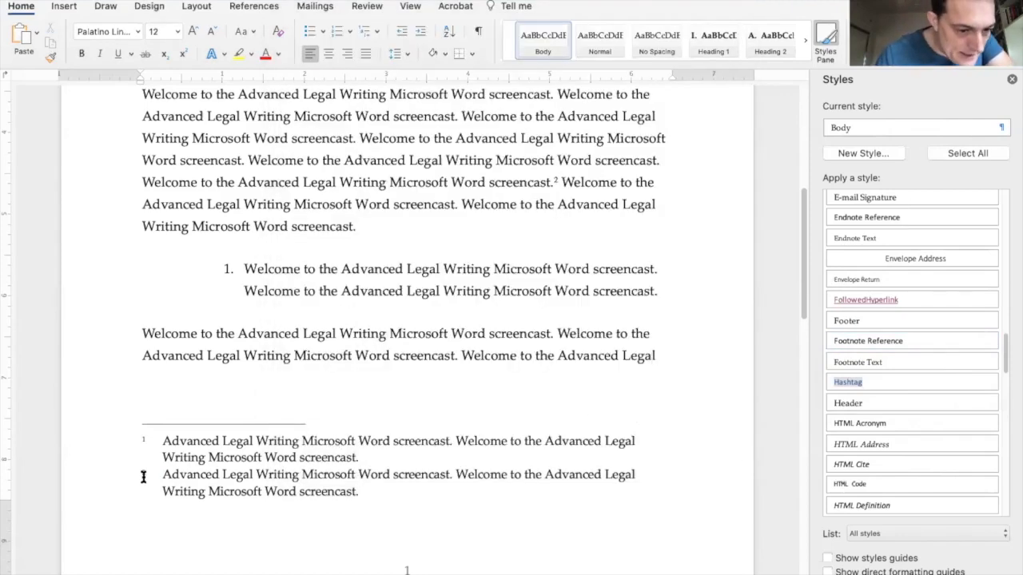
Check which styles are applied to the numbers and text of both footnotes, leaving the Footnote Reference style unmodified.
{"action": "left_click", "coordinate": [141, 467]}
{"action": "double_click", "coordinate": [141, 468]}
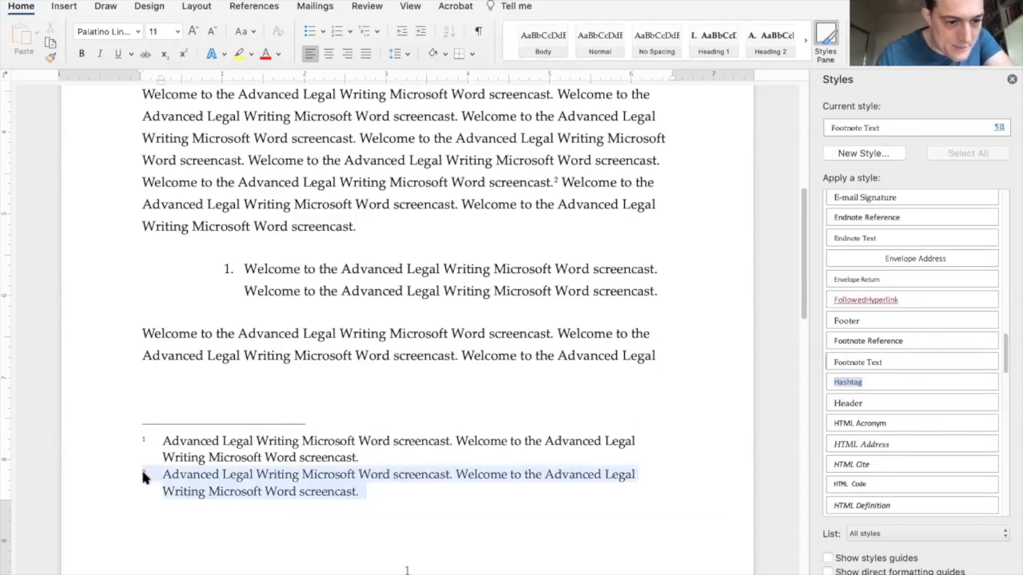
{"action": "left_click", "coordinate": [163, 472]}
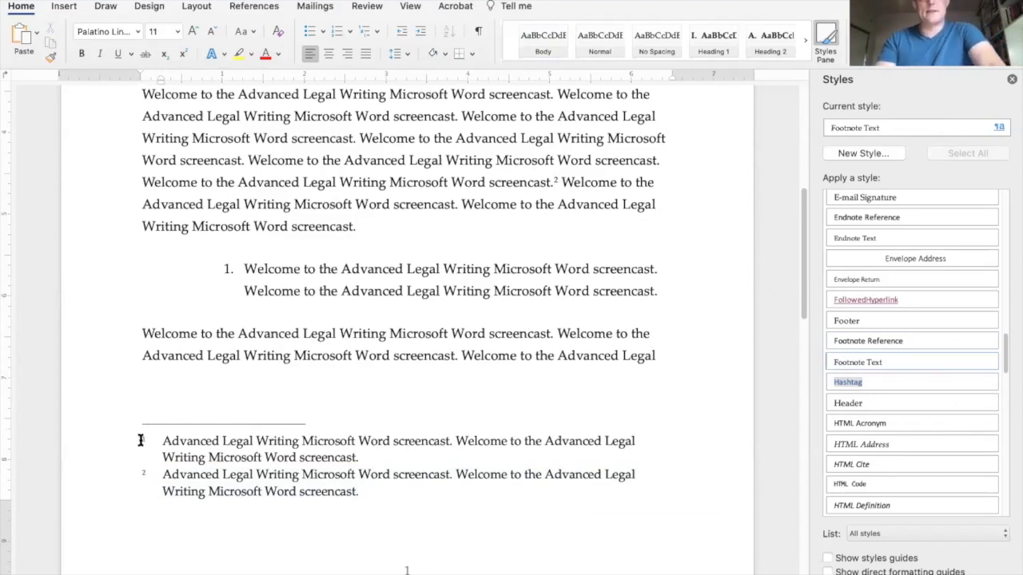
{"action": "left_click_drag", "start_coordinate": [144, 438], "coordinate": [160, 441]}
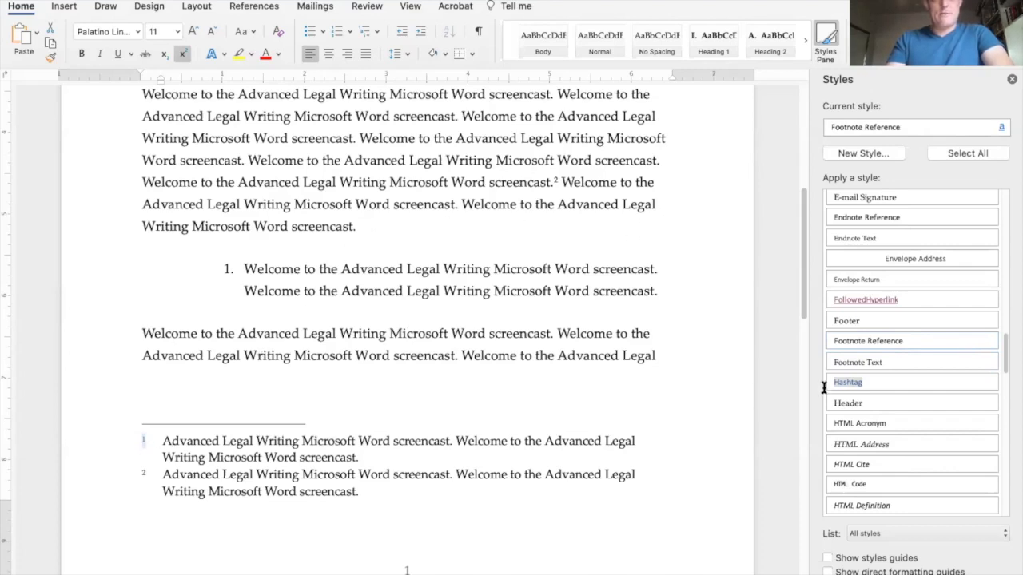
{"action": "left_click", "coordinate": [991, 342]}
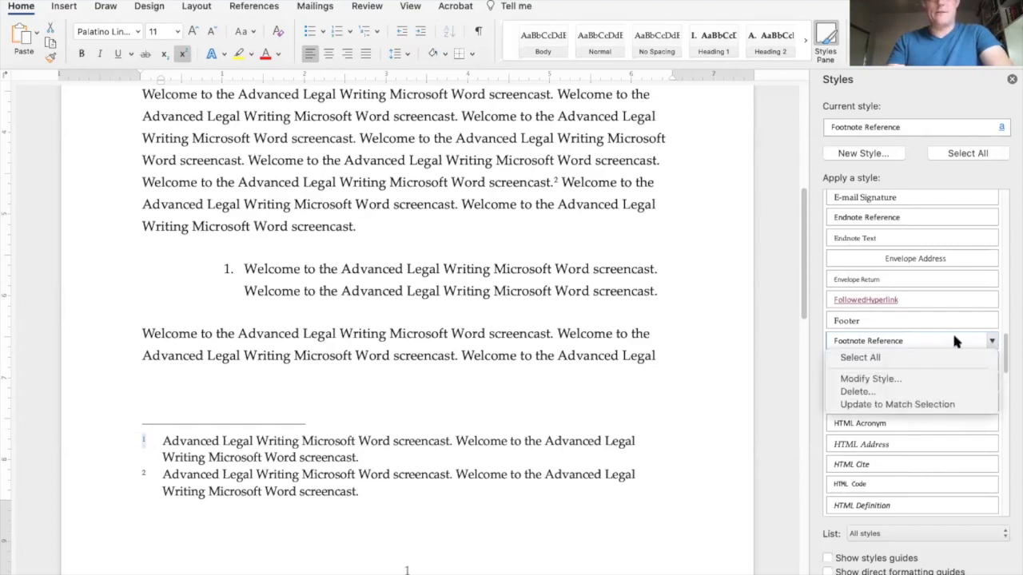
{"action": "left_click", "coordinate": [178, 500]}
{"action": "left_click", "coordinate": [242, 491]}
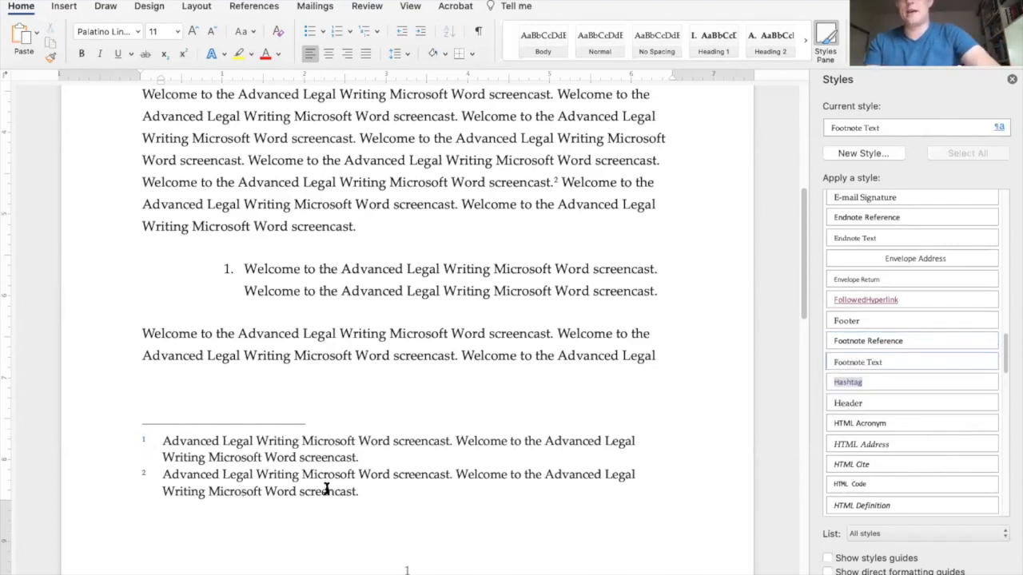
{"action": "scroll", "coordinate": [326, 429], "scroll_direction": "up", "scroll_amount": 1}
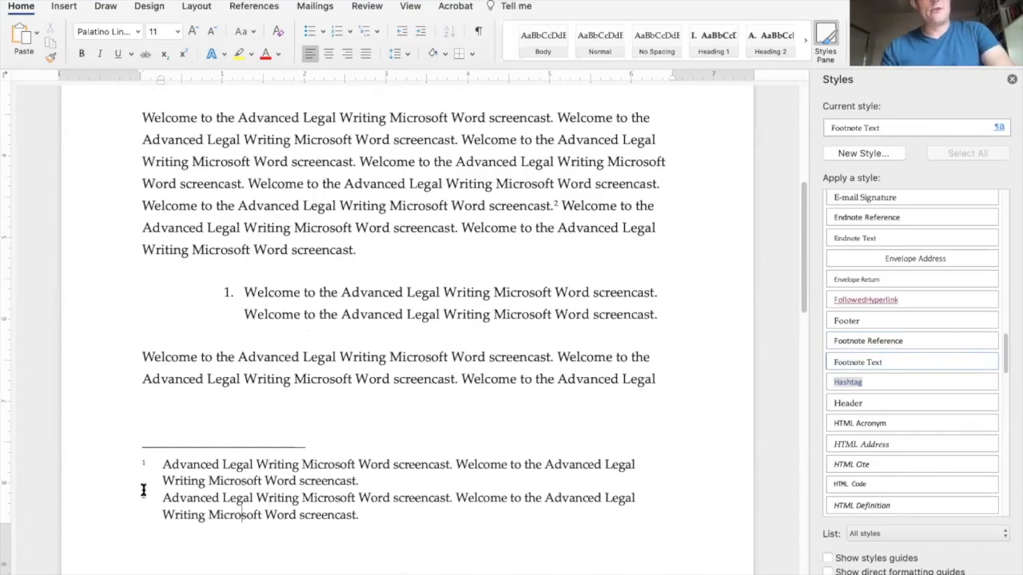
{"action": "double_click", "coordinate": [144, 497]}
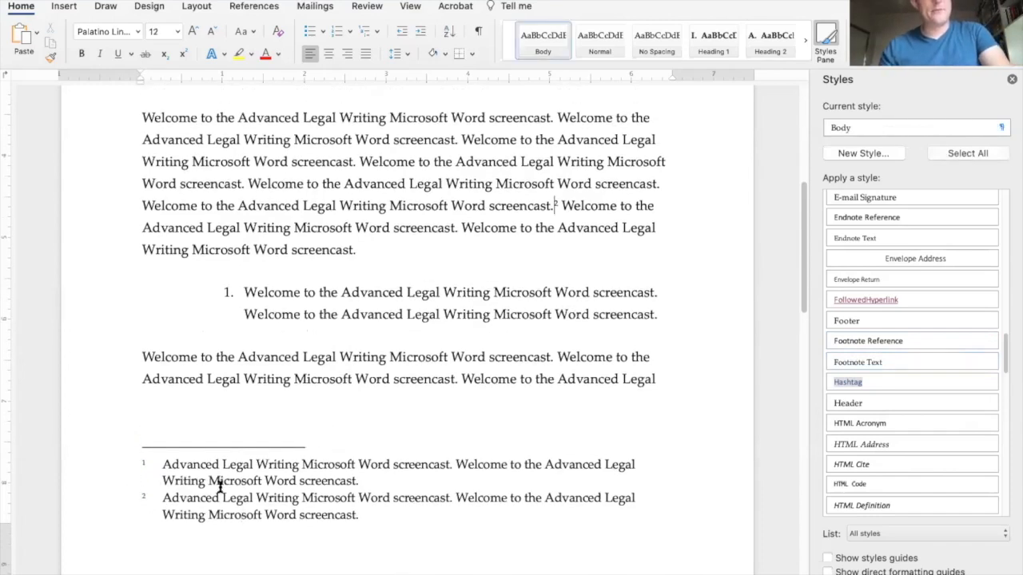
{"action": "scroll", "coordinate": [267, 349], "scroll_direction": "down", "scroll_amount": 3}
{"action": "scroll", "coordinate": [160, 295], "scroll_direction": "up", "scroll_amount": 3}
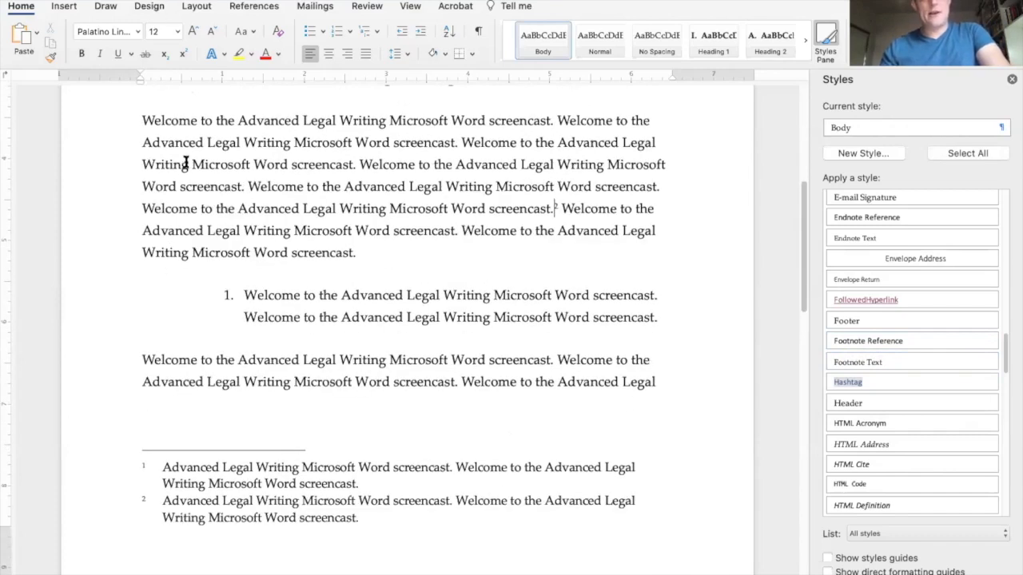
{"action": "left_click", "coordinate": [227, 165]}
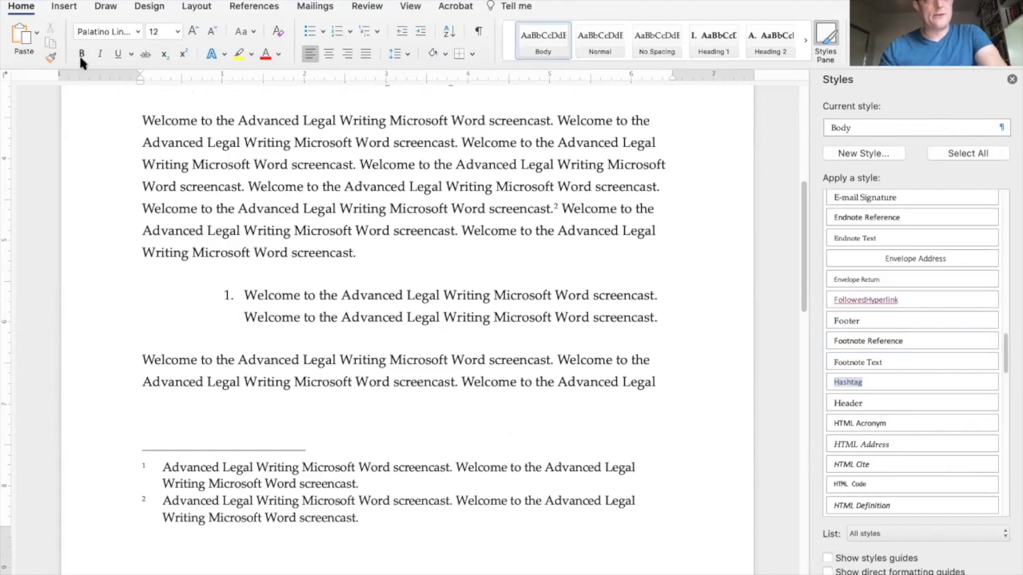
{"action": "left_click", "coordinate": [83, 8]}
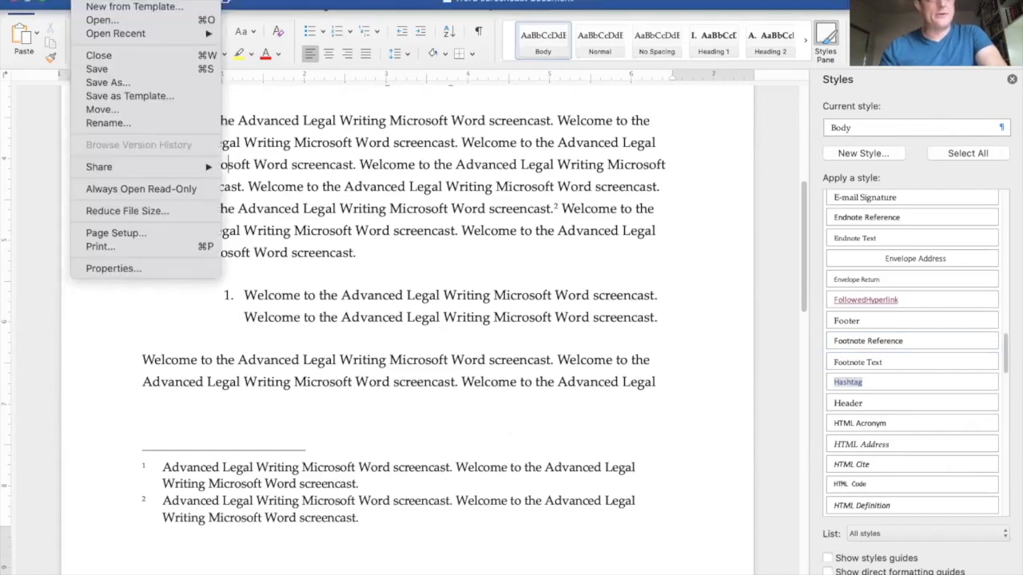
{"action": "left_click", "coordinate": [113, 268]}
{"action": "key", "text": "Escape"}
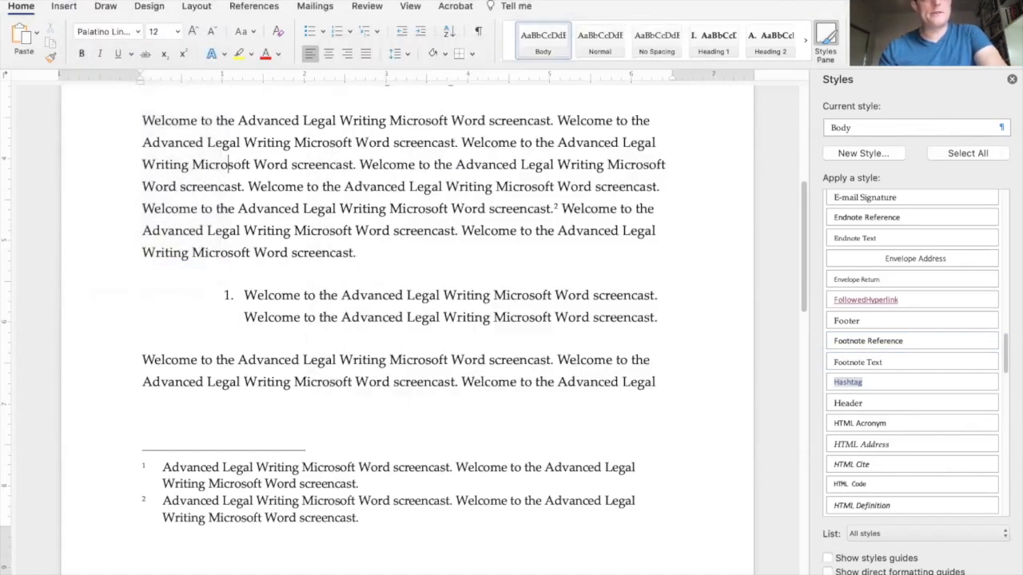
Open the Word preferences and look through the General and View settings for keyboard shortcut options.
{"action": "left_click", "coordinate": [80, 0]}
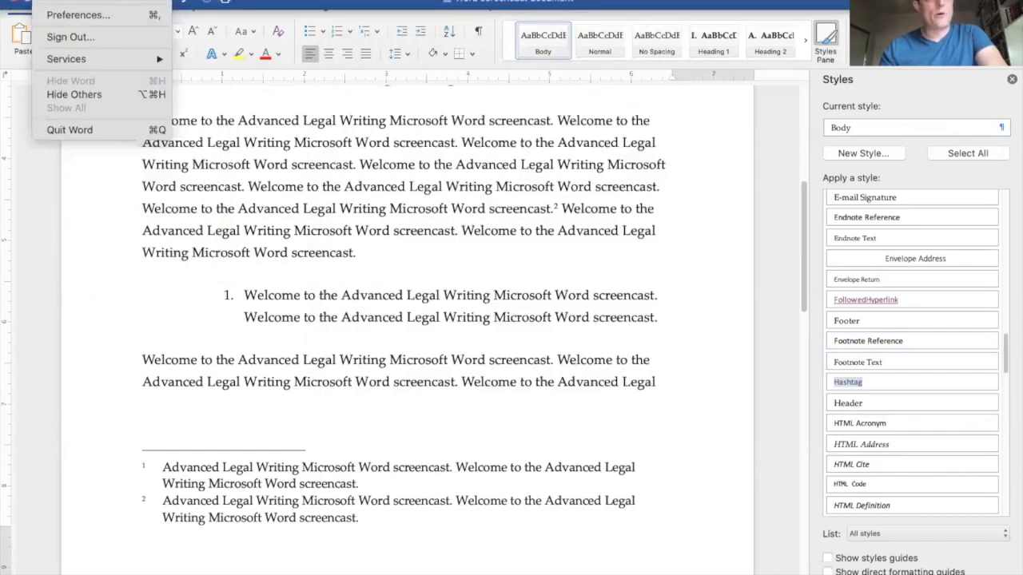
{"action": "left_click", "coordinate": [69, 15]}
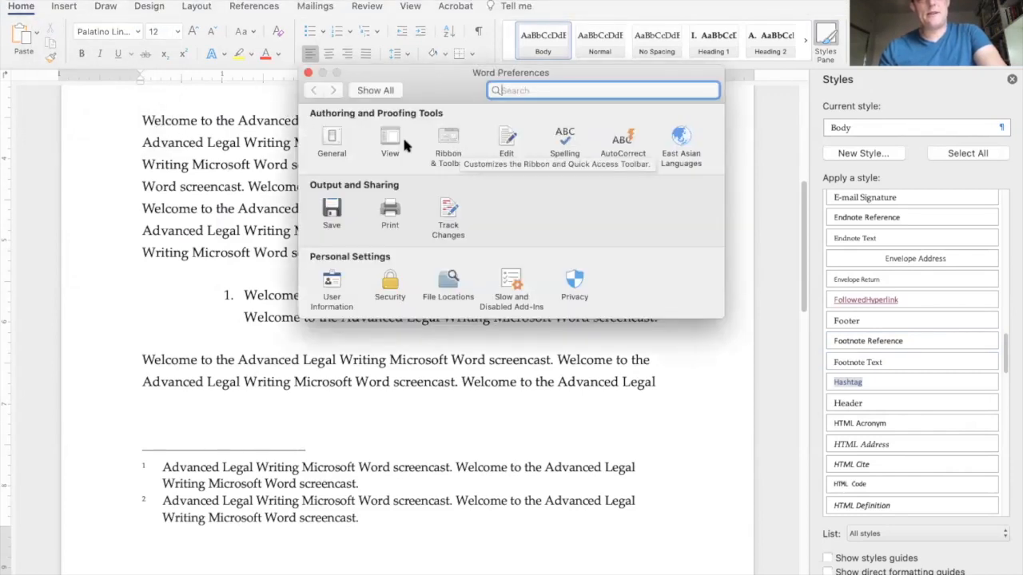
{"action": "left_click", "coordinate": [334, 137]}
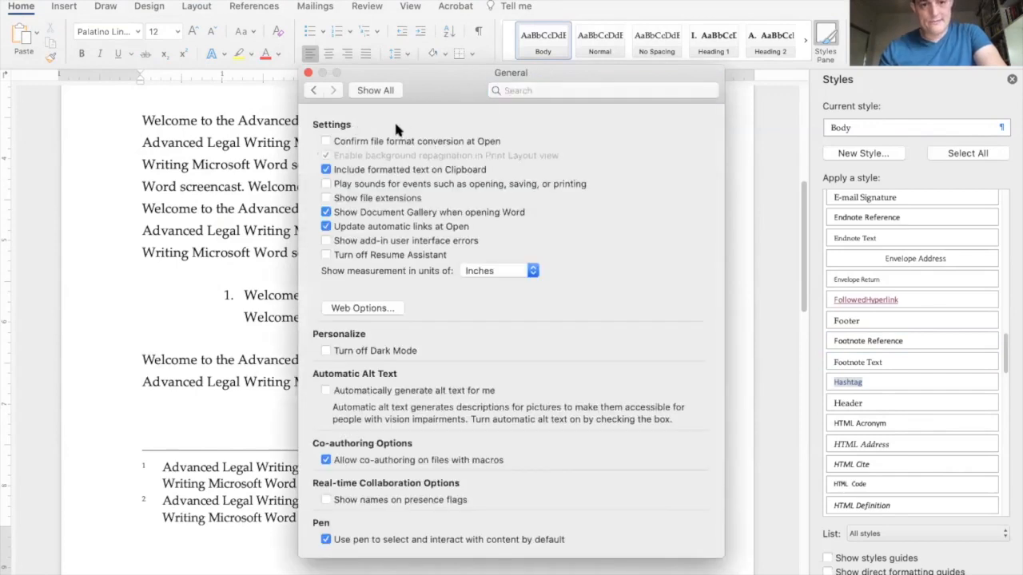
{"action": "left_click", "coordinate": [319, 91]}
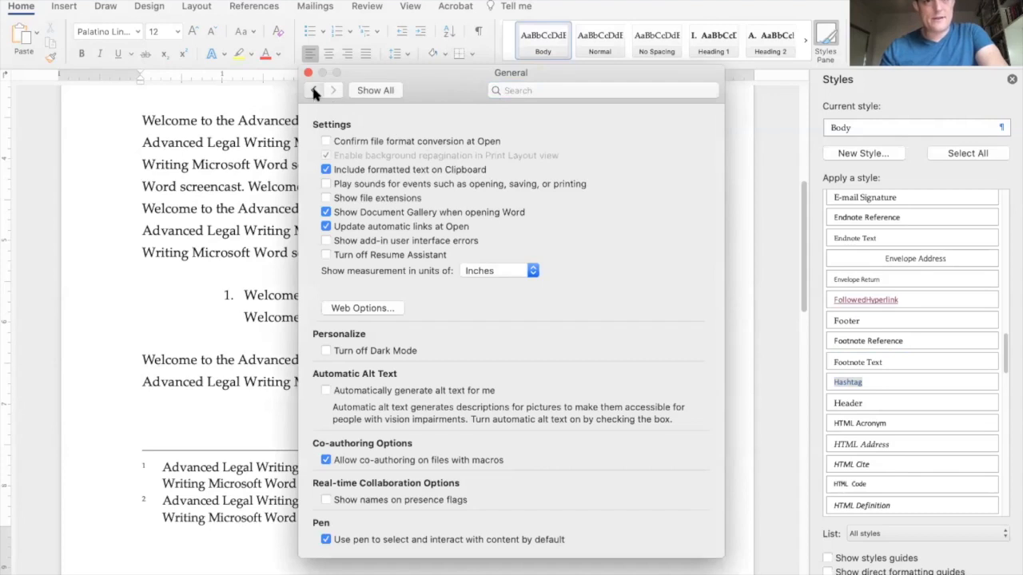
{"action": "left_click", "coordinate": [374, 131]}
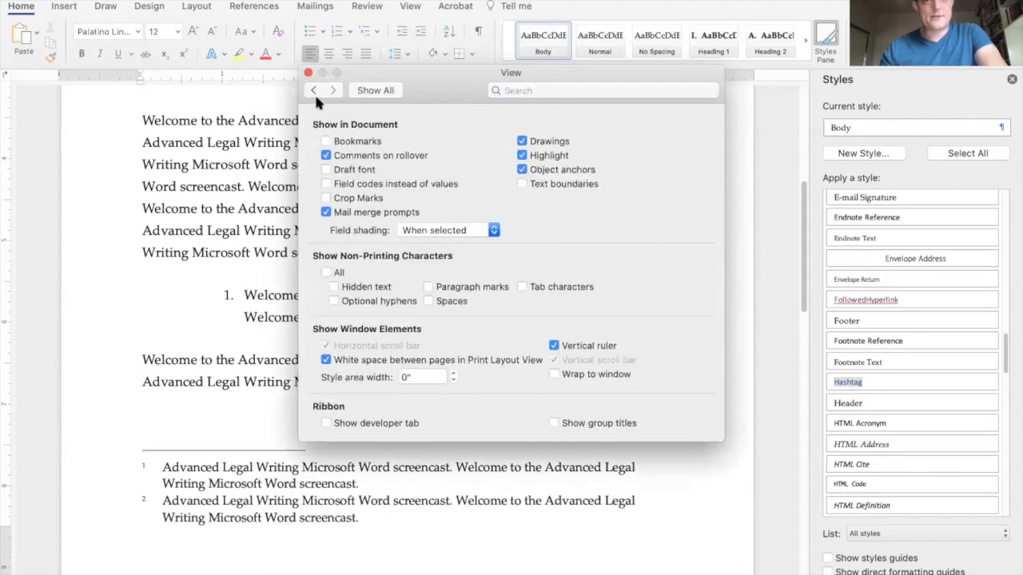
{"action": "left_click", "coordinate": [313, 91]}
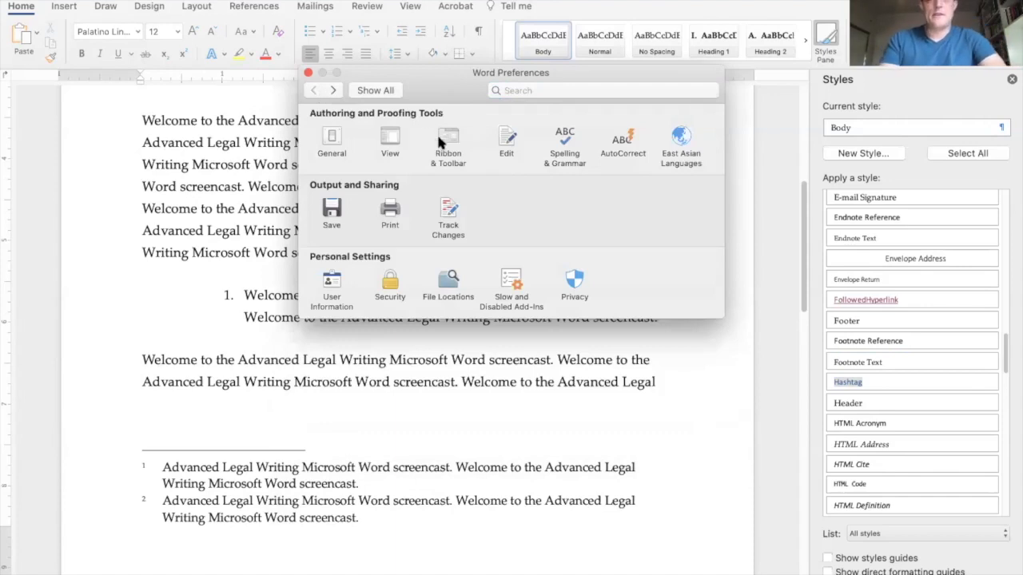
Examine the Ribbon and Quick Access Toolbar customization in the Ribbon & Toolbar preferences for a keyboard shortcut option.
{"action": "left_click", "coordinate": [440, 138]}
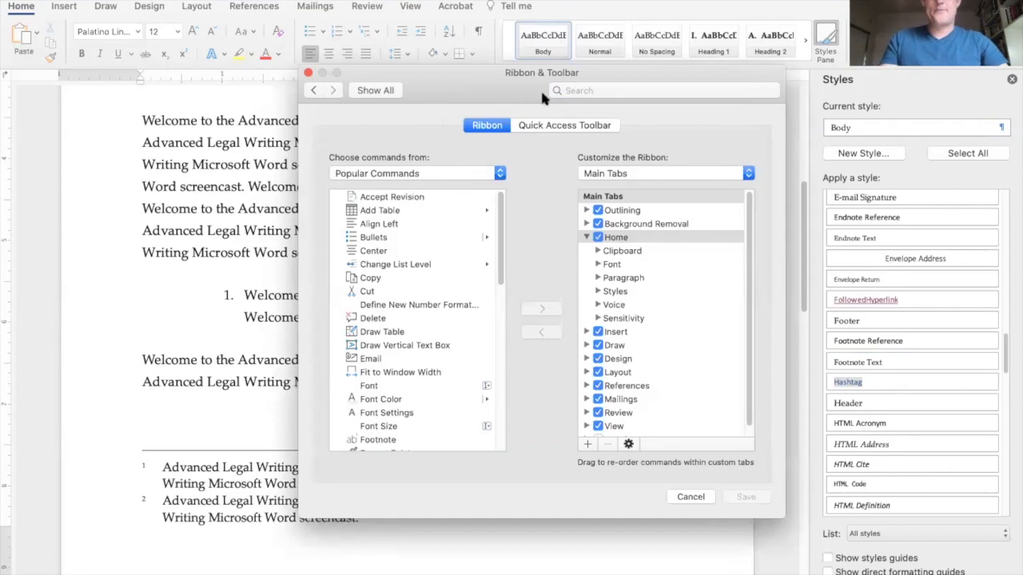
{"action": "left_click_drag", "start_coordinate": [516, 95], "coordinate": [413, 101]}
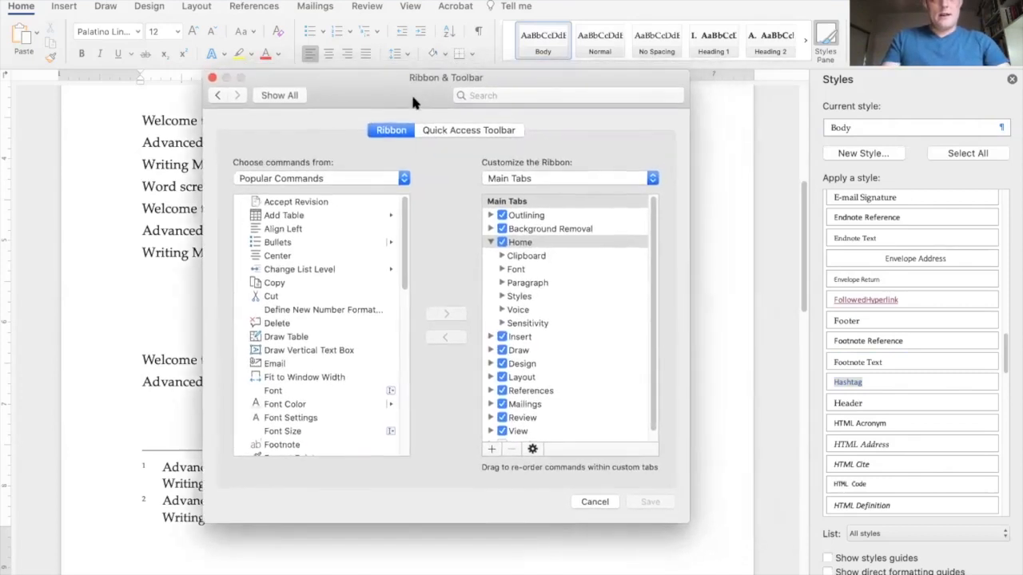
{"action": "left_click", "coordinate": [532, 450]}
{"action": "key", "text": "Escape"}
{"action": "left_click", "coordinate": [421, 128]}
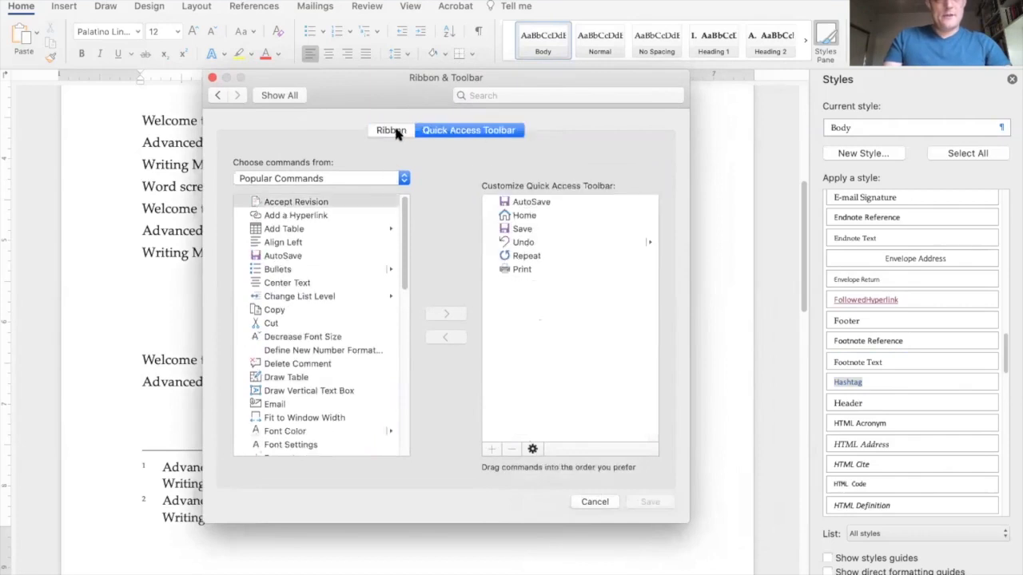
{"action": "left_click", "coordinate": [397, 133]}
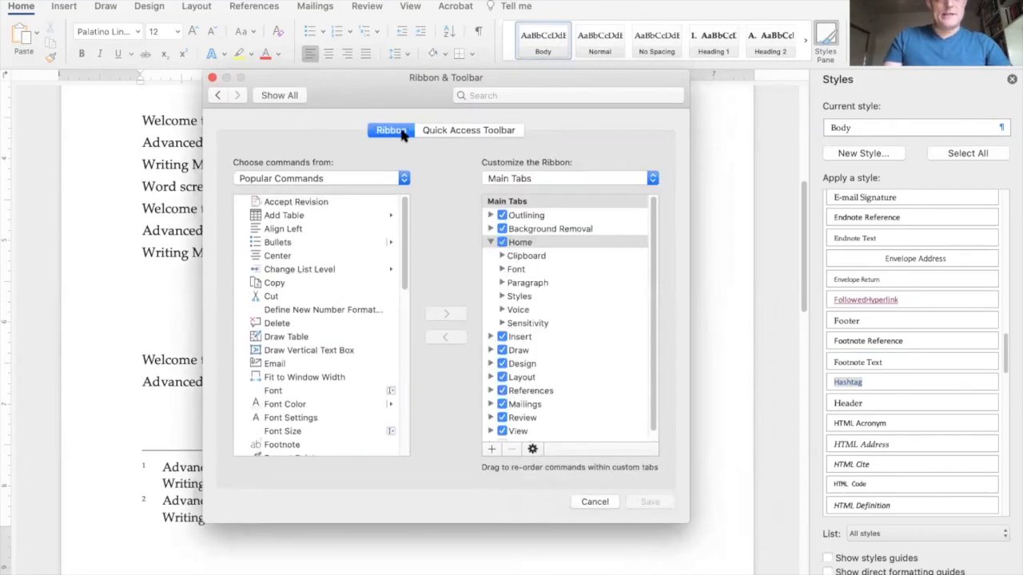
{"action": "scroll", "coordinate": [343, 260], "scroll_direction": "down", "scroll_amount": 10}
{"action": "scroll", "coordinate": [343, 267], "scroll_direction": "up", "scroll_amount": 10}
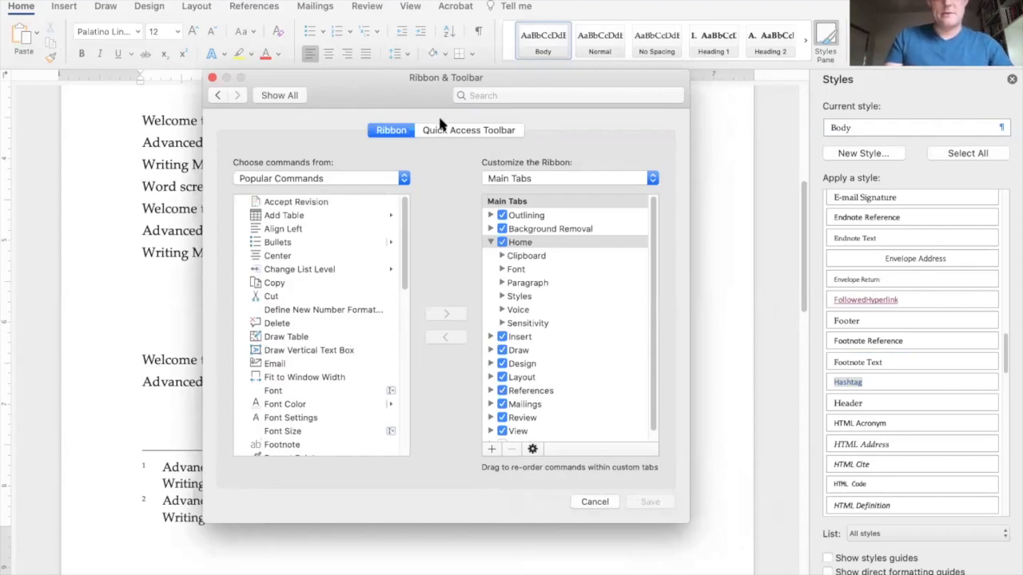
{"action": "left_click", "coordinate": [291, 271]}
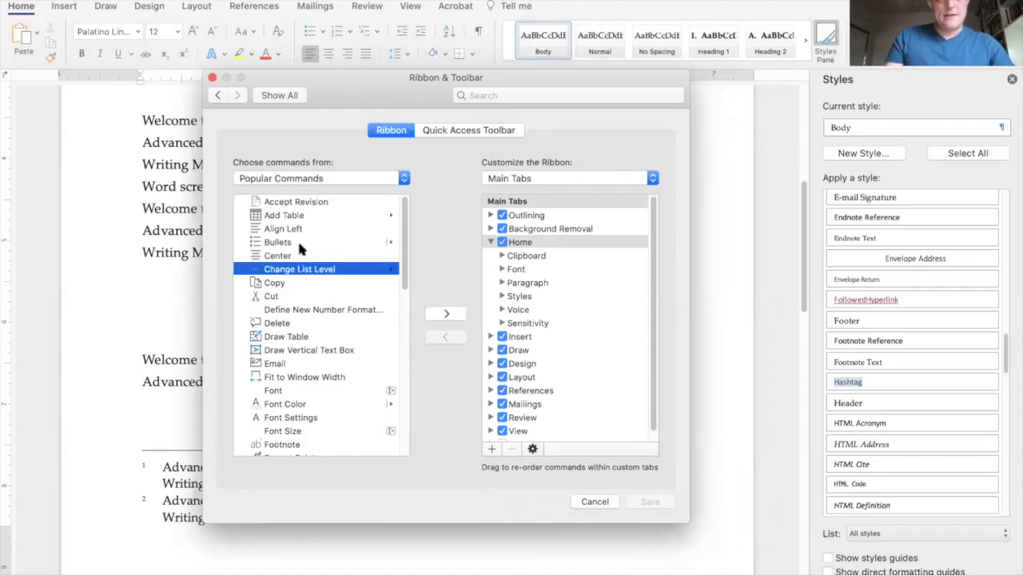
{"action": "left_click", "coordinate": [300, 245]}
{"action": "left_click", "coordinate": [532, 269]}
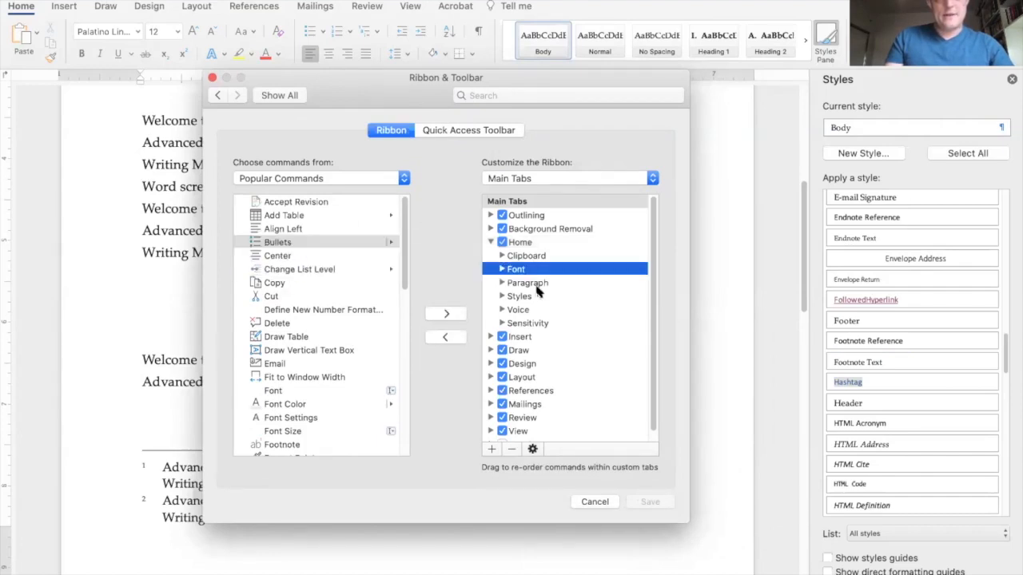
Search the Word preferences for keyboard and shortcut settings, and clear the search.
{"action": "left_click", "coordinate": [216, 94]}
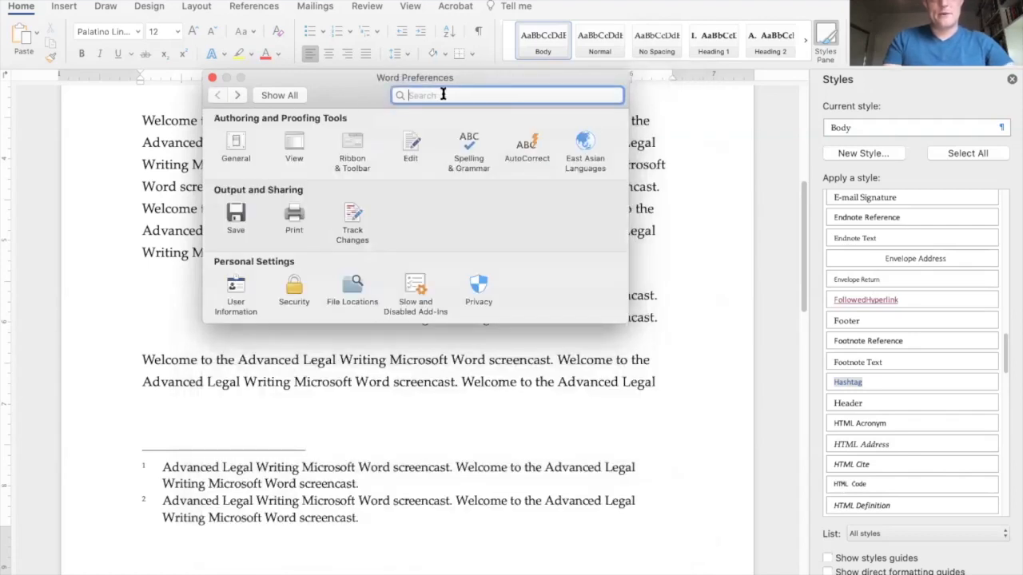
{"action": "type", "text": "Keyboard"}
{"action": "key", "text": "super+a"}
{"action": "type", "text": "shortcu"}
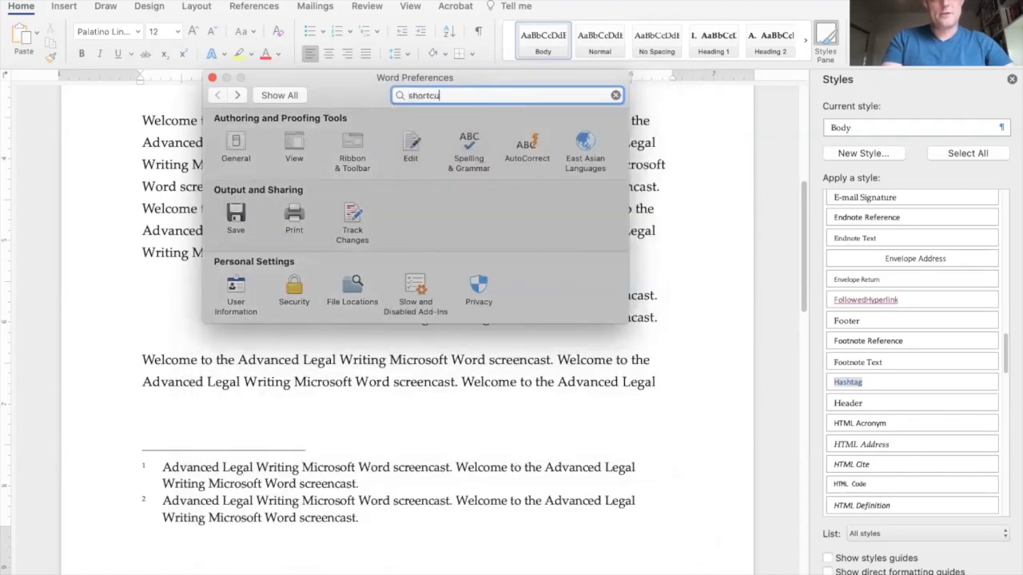
{"action": "key", "text": "super+a"}
{"action": "type", "text": "keybao"}
{"action": "key", "text": "super+a"}
{"action": "key", "text": "BackSpace"}
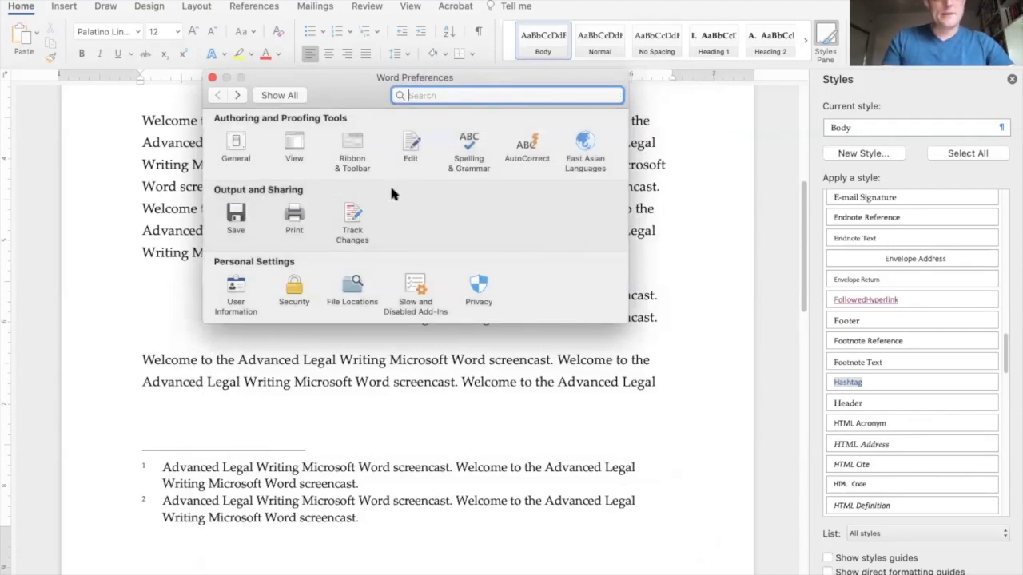
Examine the Home tab's Font commands, including Grow Font, in the Ribbon & Toolbar preferences and return to the preferences overview.
{"action": "left_click", "coordinate": [352, 145]}
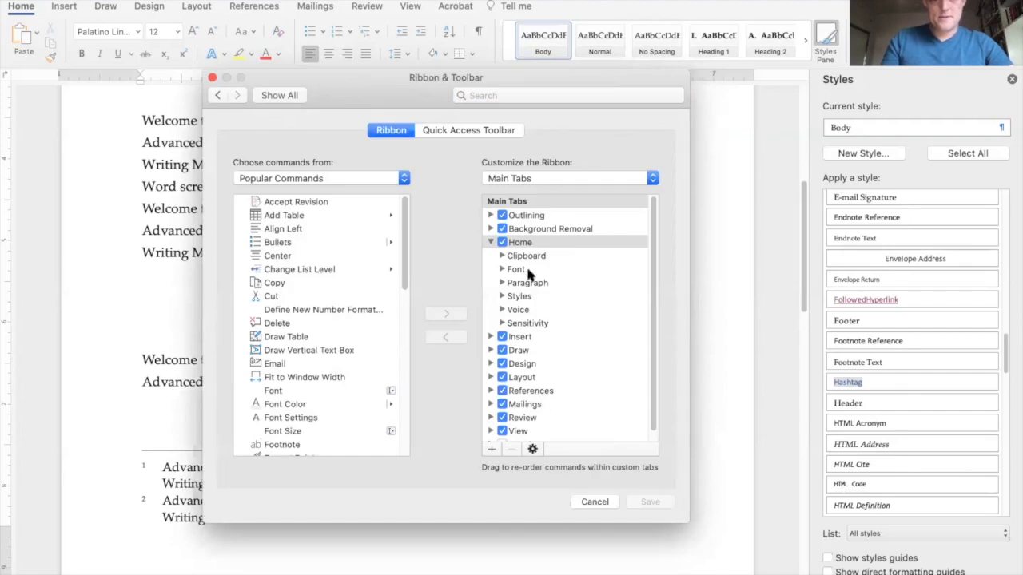
{"action": "left_click", "coordinate": [501, 269]}
{"action": "left_click", "coordinate": [547, 310]}
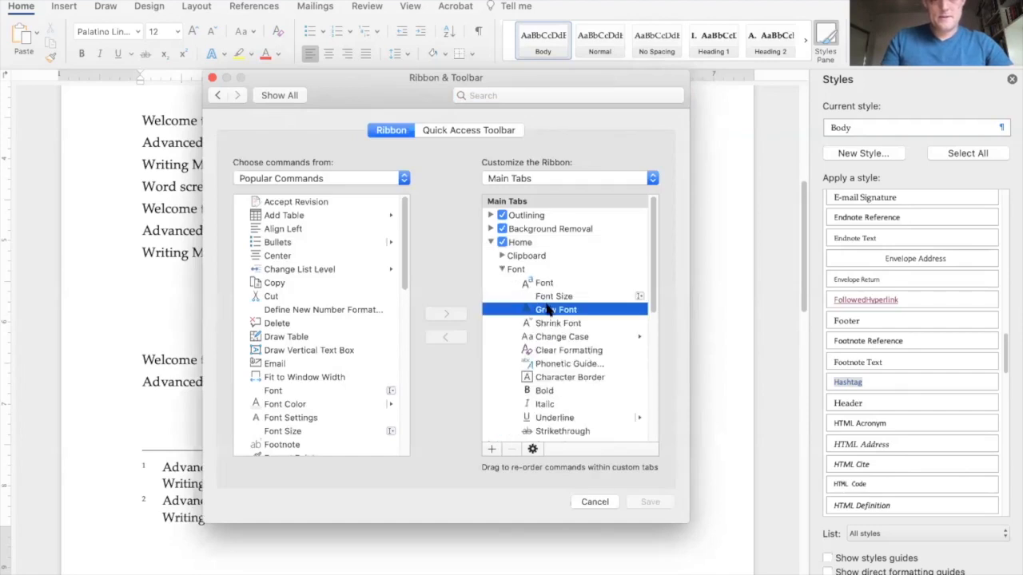
{"action": "left_click", "coordinate": [533, 450]}
{"action": "left_click", "coordinate": [533, 450]}
{"action": "left_click", "coordinate": [277, 95]}
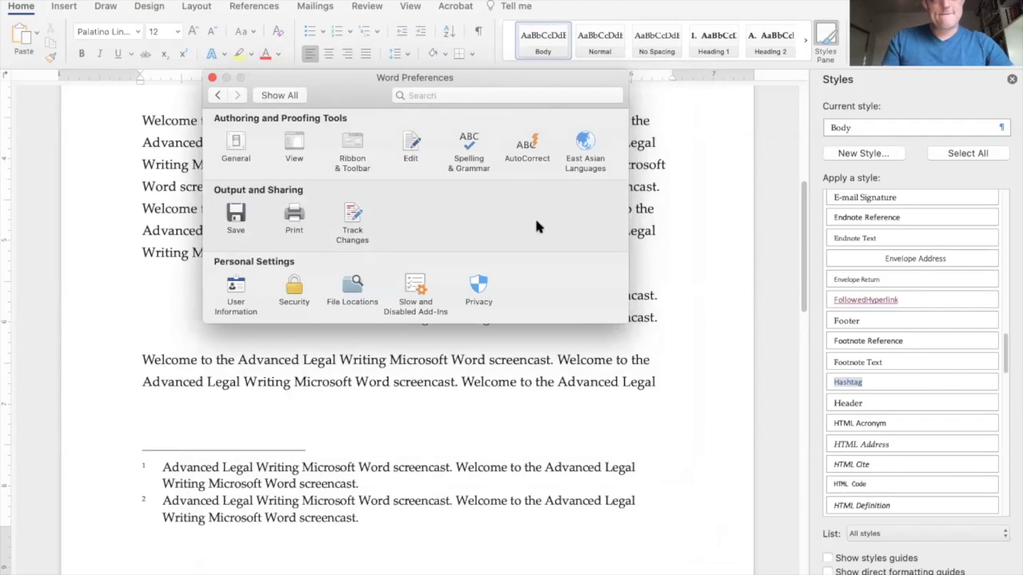
Try to reach the Customize Keyboard command by searching Help for "keyb" with the preferences window open.
{"action": "left_click", "coordinate": [392, 0]}
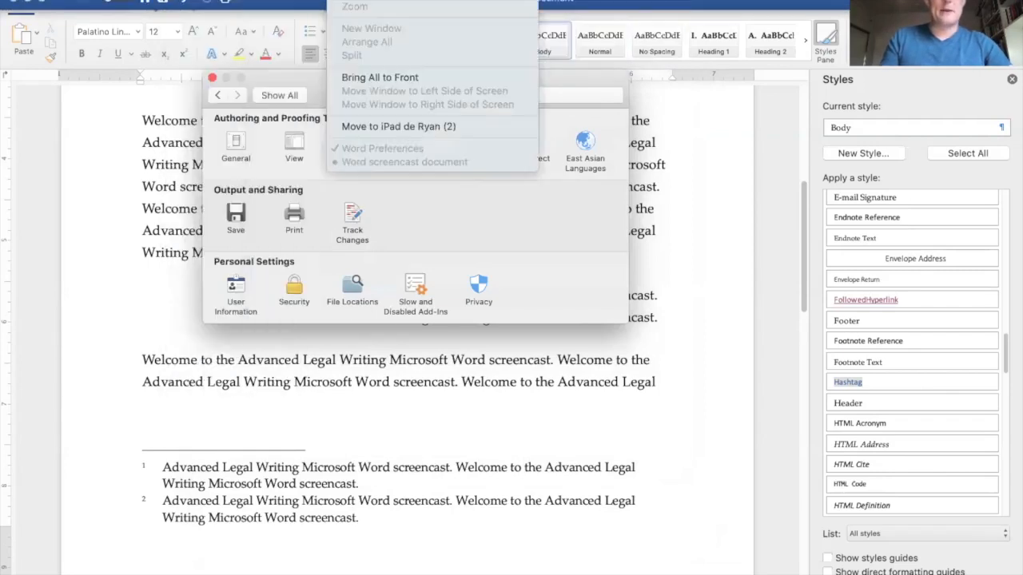
{"action": "type", "text": "keyb"}
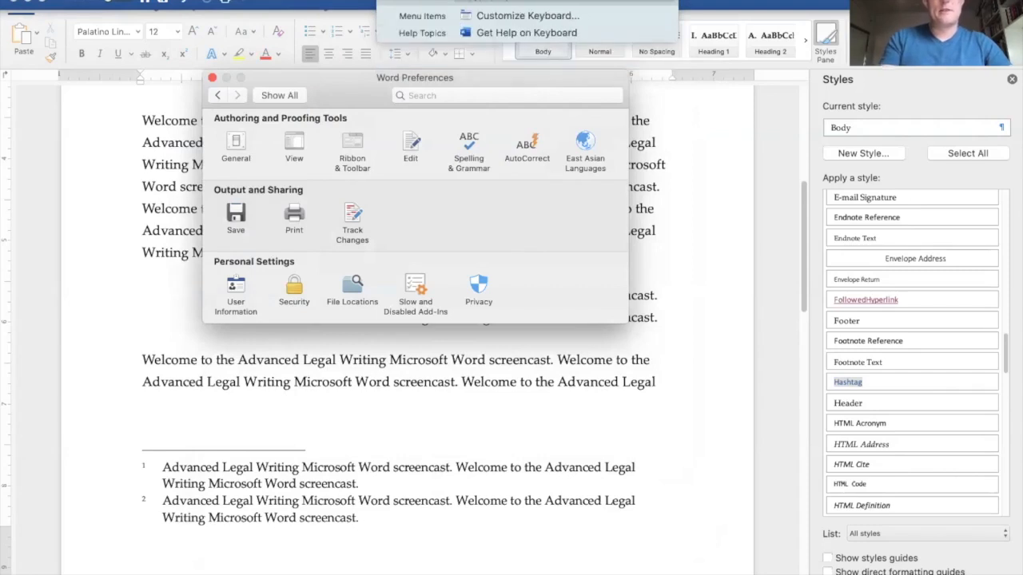
{"action": "mouse_move", "coordinate": [468, 19]}
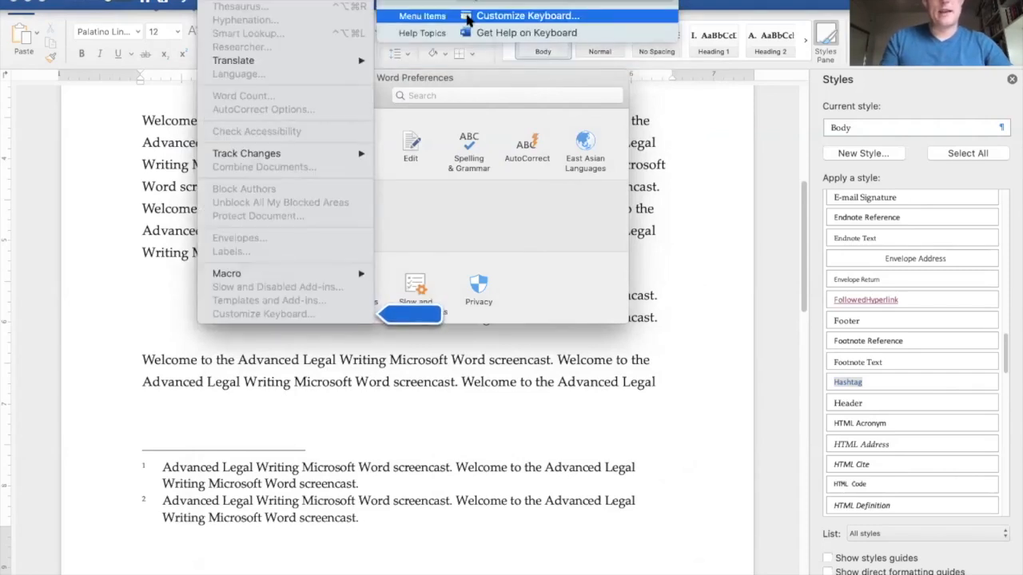
{"action": "left_click", "coordinate": [452, 214]}
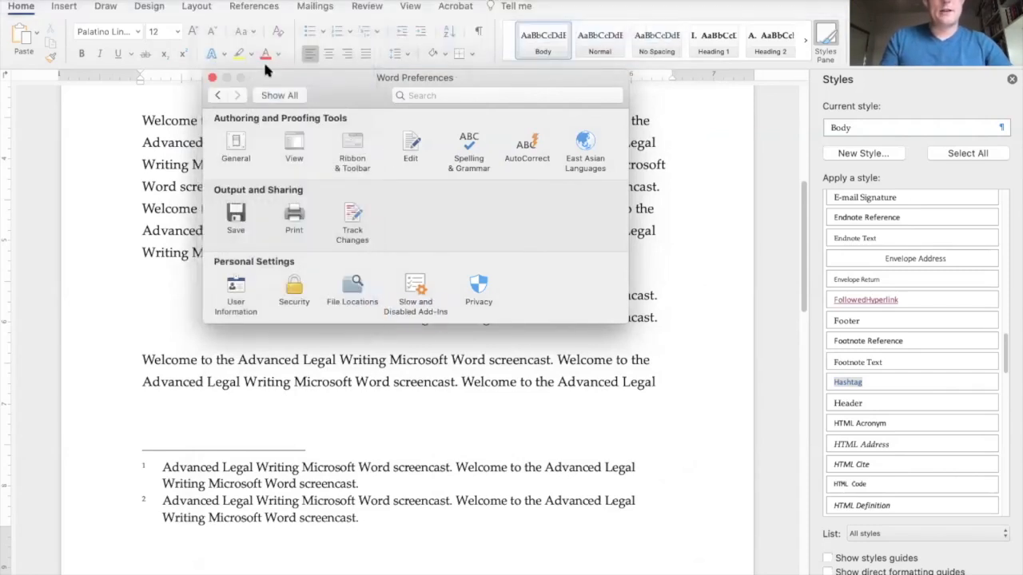
Close the Word preferences, search Help for "Keyboard" and open the Customize Keyboard dialog.
{"action": "left_click", "coordinate": [213, 79]}
{"action": "key", "text": "super+shift+slash"}
{"action": "type", "text": "Keyboard"}
{"action": "mouse_move", "coordinate": [590, 24]}
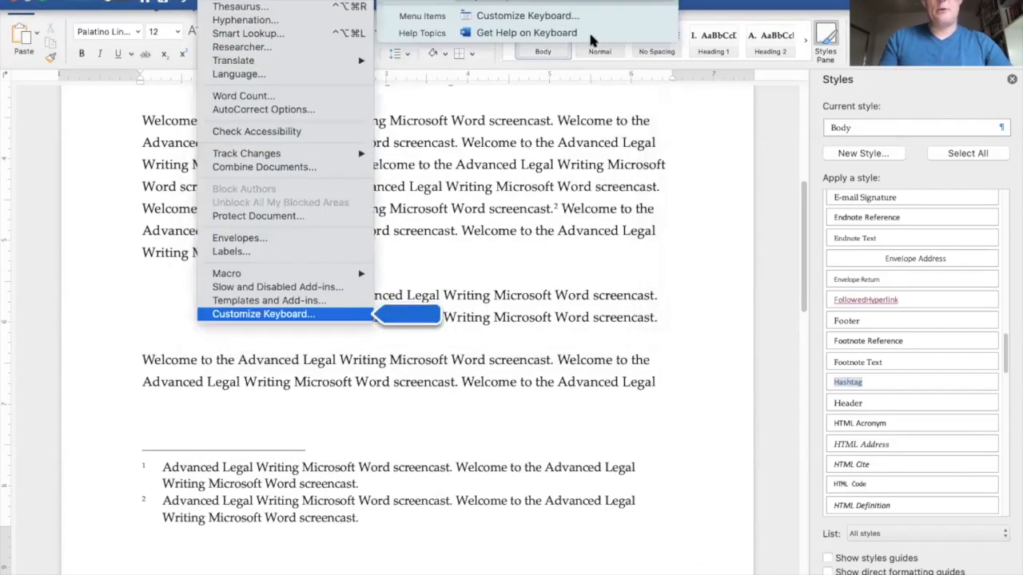
{"action": "left_click", "coordinate": [525, 16]}
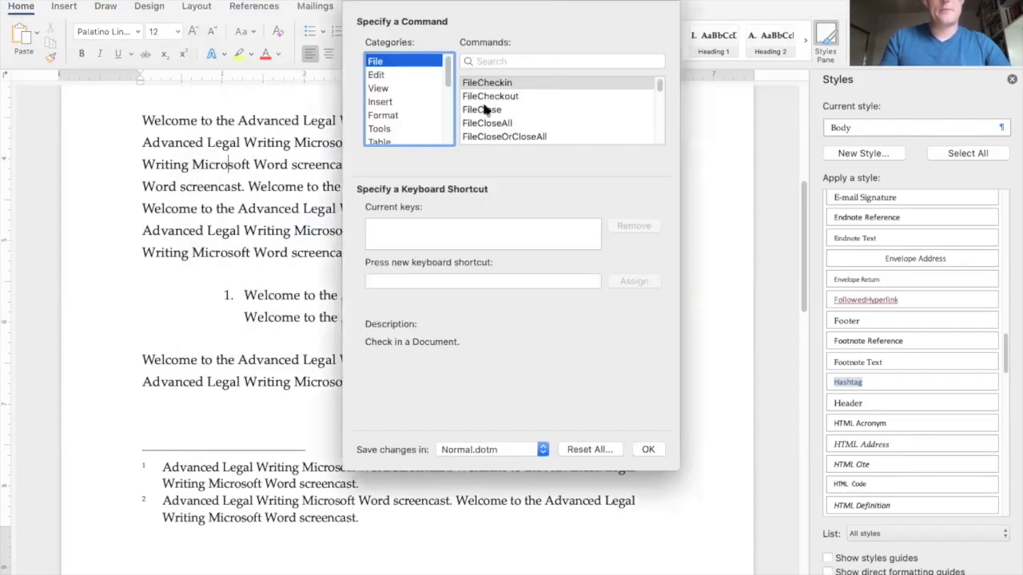
{"action": "left_click_drag", "start_coordinate": [548, 3], "coordinate": [555, 83]}
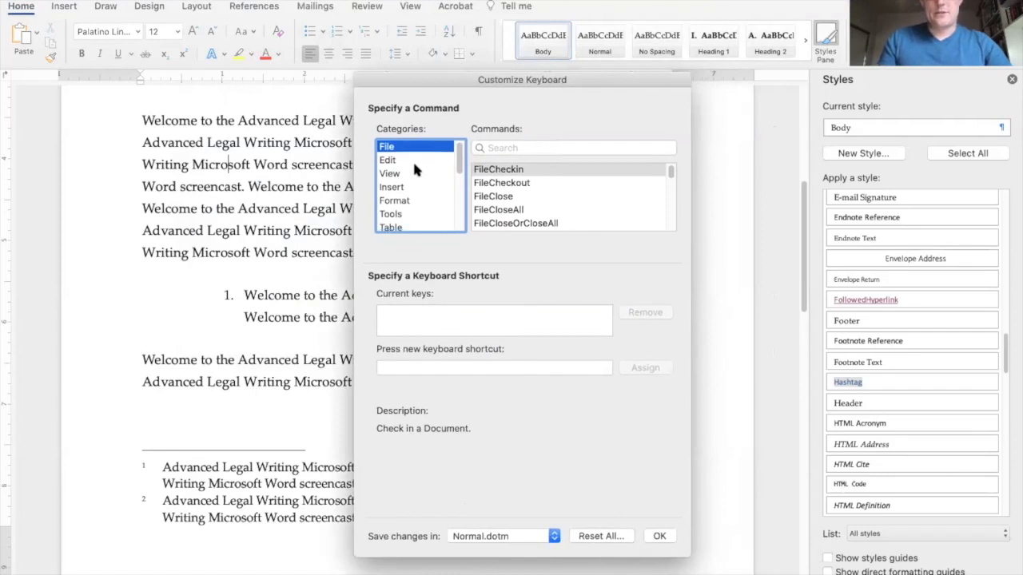
Assign the shortcut Command+Shift+F to the InsertFootnote command in the Insert category, saving it in Normal.dotm.
{"action": "left_click", "coordinate": [412, 188]}
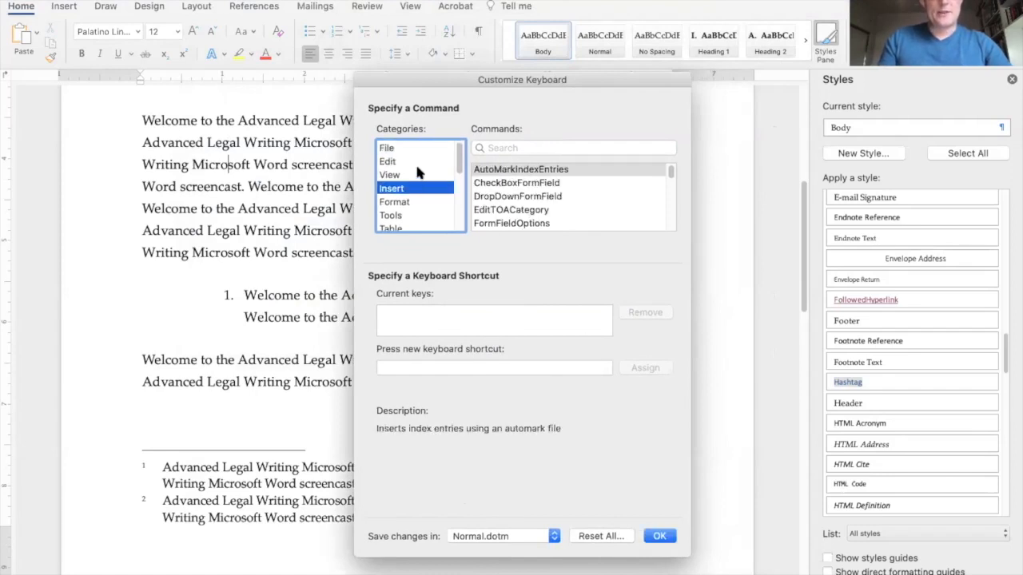
{"action": "scroll", "coordinate": [631, 192], "scroll_direction": "down", "scroll_amount": 5}
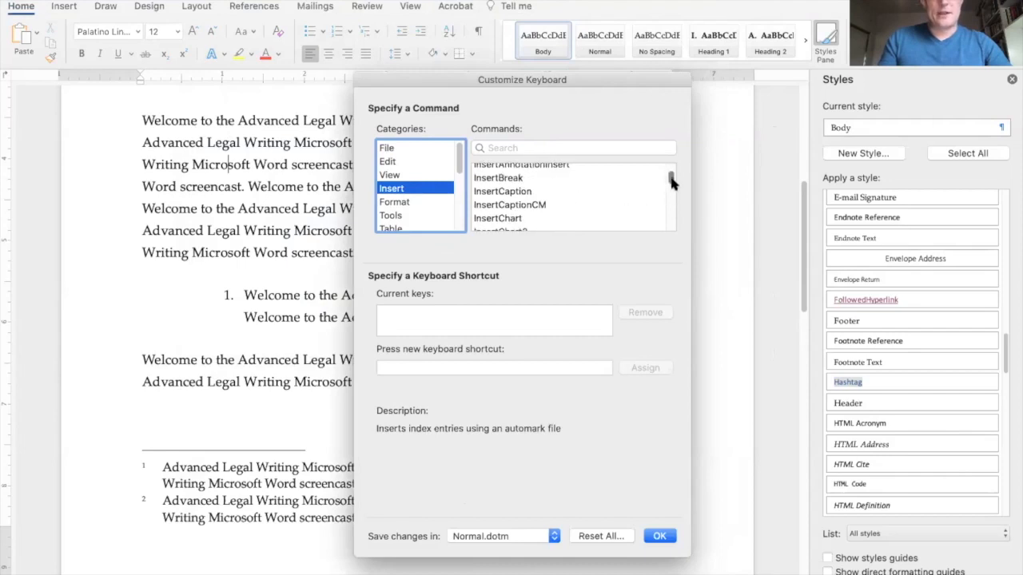
{"action": "scroll", "coordinate": [671, 196], "scroll_direction": "up", "scroll_amount": 4}
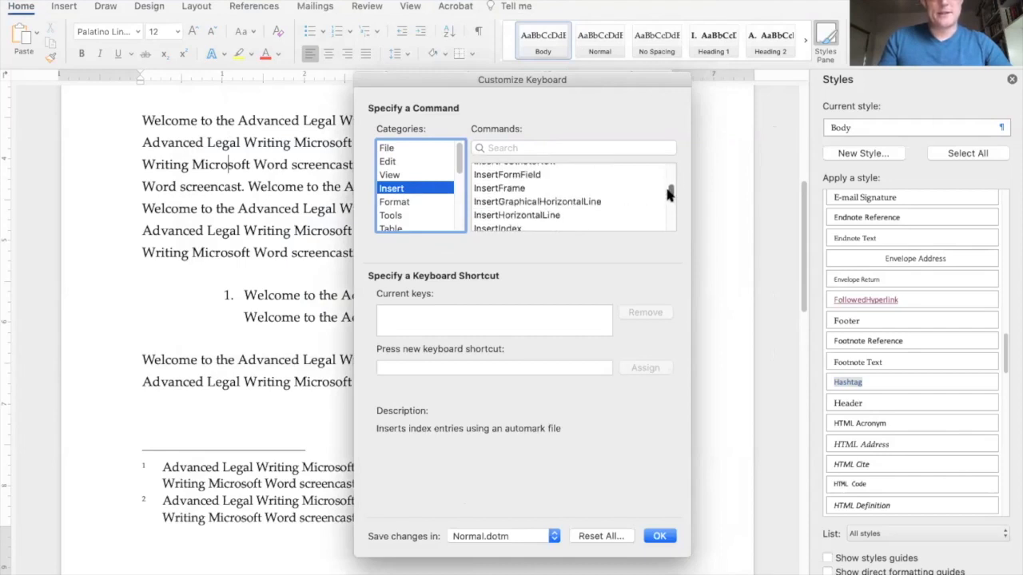
{"action": "left_click", "coordinate": [611, 204]}
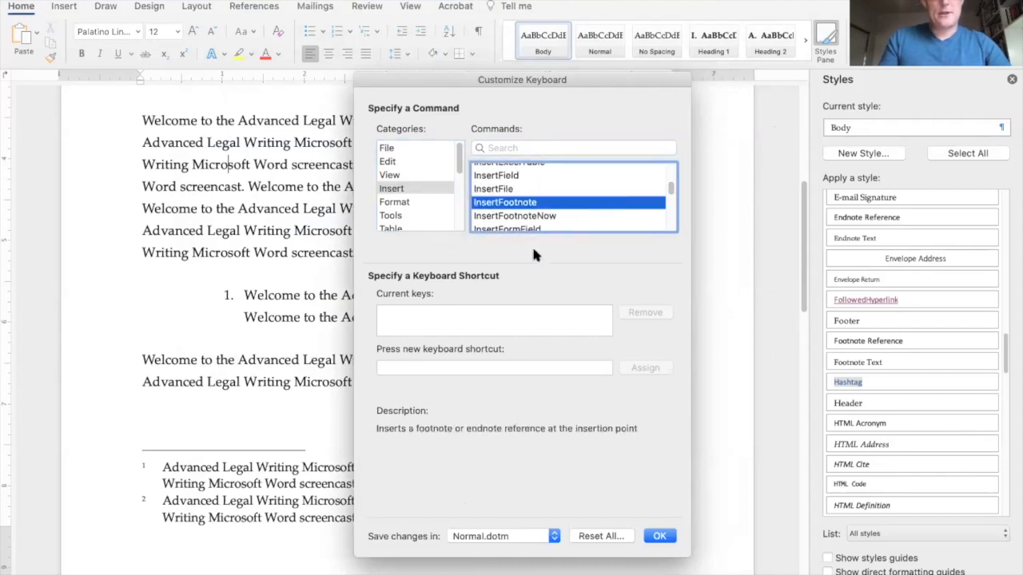
{"action": "left_click", "coordinate": [551, 336]}
{"action": "left_click", "coordinate": [541, 366]}
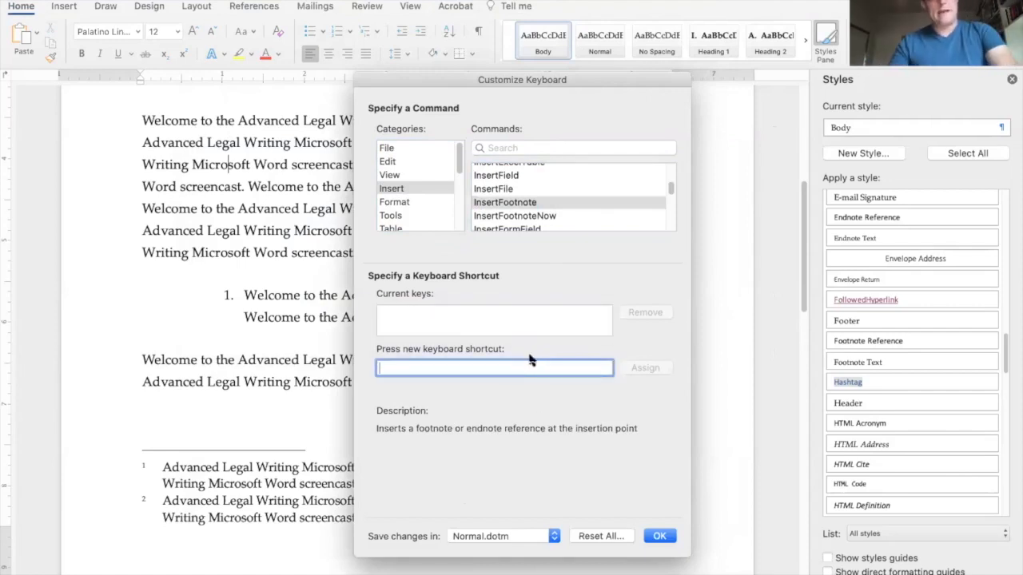
{"action": "key", "text": "super+shift+f"}
{"action": "left_click", "coordinate": [645, 369]}
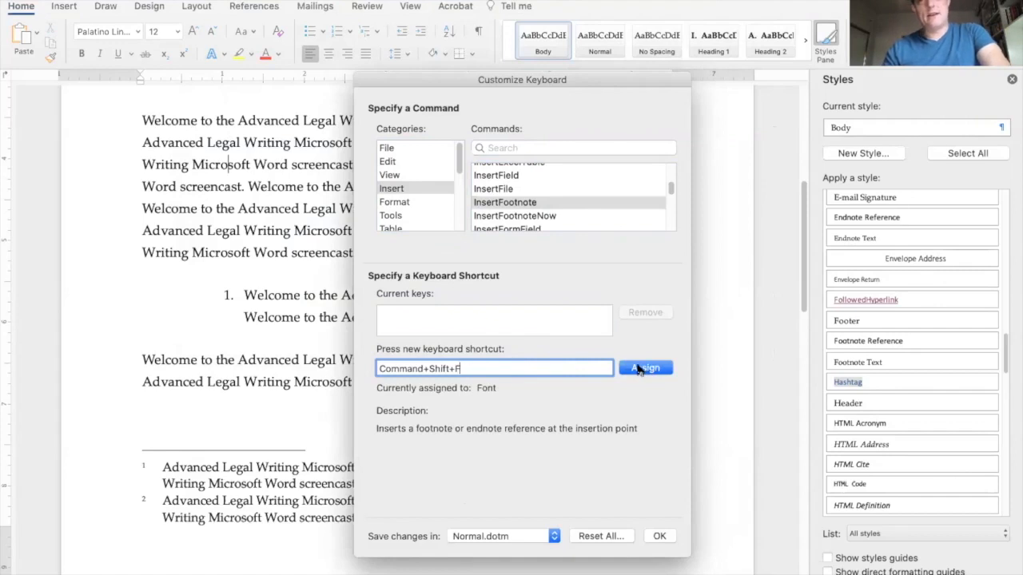
{"action": "left_click", "coordinate": [635, 372]}
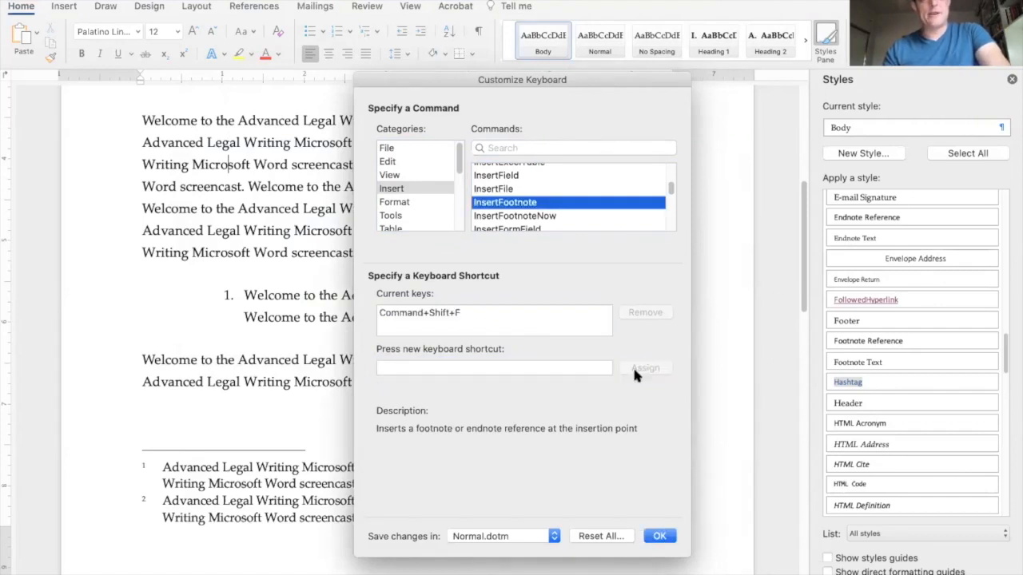
Check which command Command+F is assigned to, and clear the shortcut entry without assigning it.
{"action": "left_click", "coordinate": [490, 366]}
{"action": "key", "text": "super+f"}
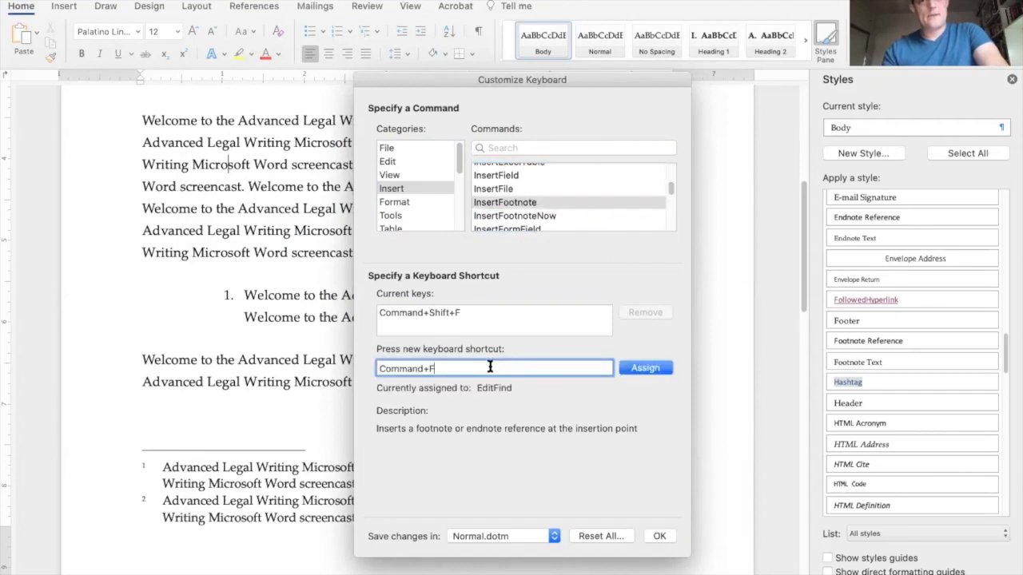
{"action": "key", "text": "BackSpace"}
{"action": "left_click", "coordinate": [504, 329]}
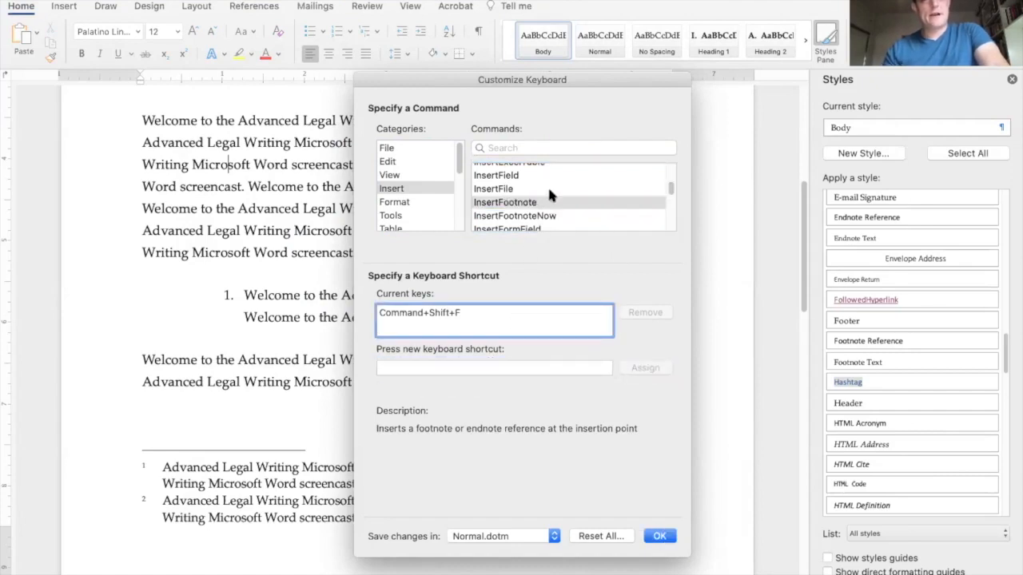
Assign the shortcut Command+Shift+A to the MarkCitation command in the Insert category.
{"action": "scroll", "coordinate": [595, 204], "scroll_direction": "down", "scroll_amount": 5}
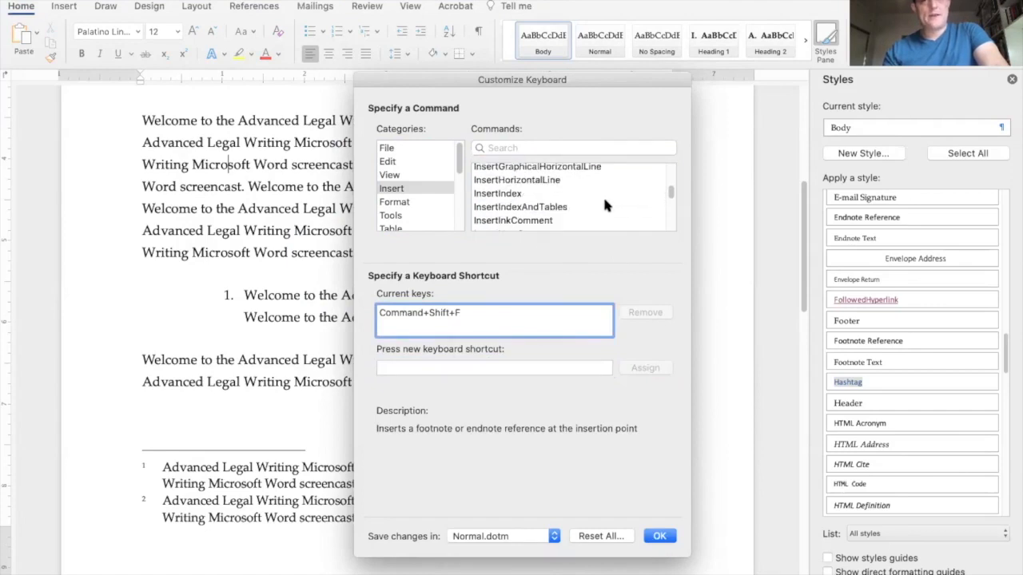
{"action": "left_click_drag", "start_coordinate": [669, 198], "coordinate": [669, 211]}
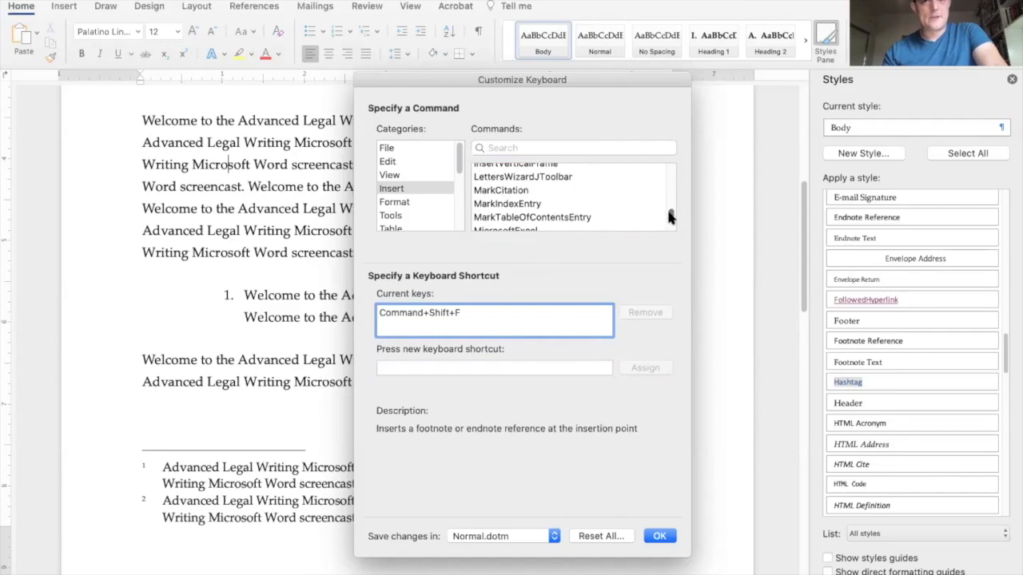
{"action": "left_click", "coordinate": [575, 190]}
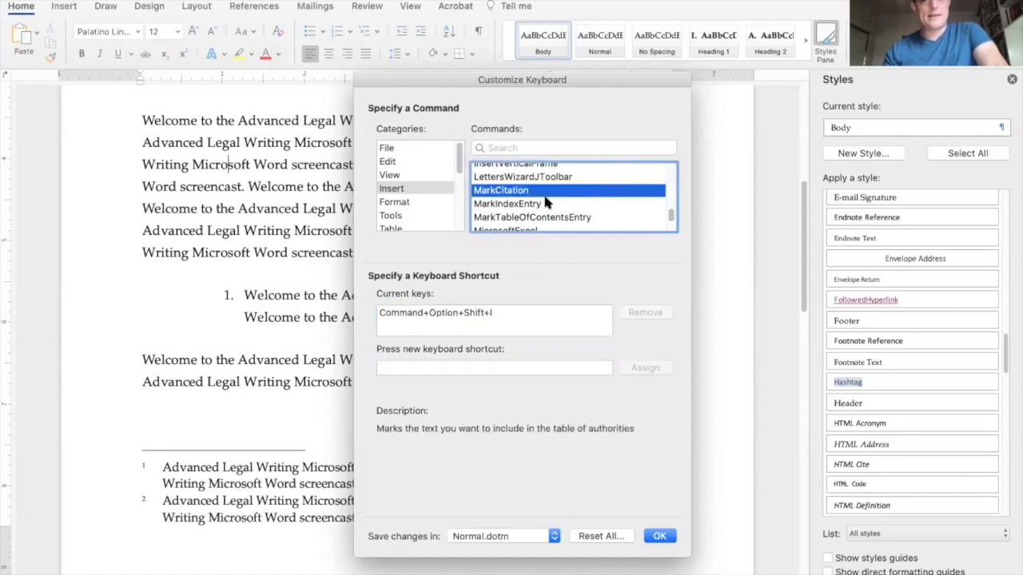
{"action": "left_click", "coordinate": [503, 367]}
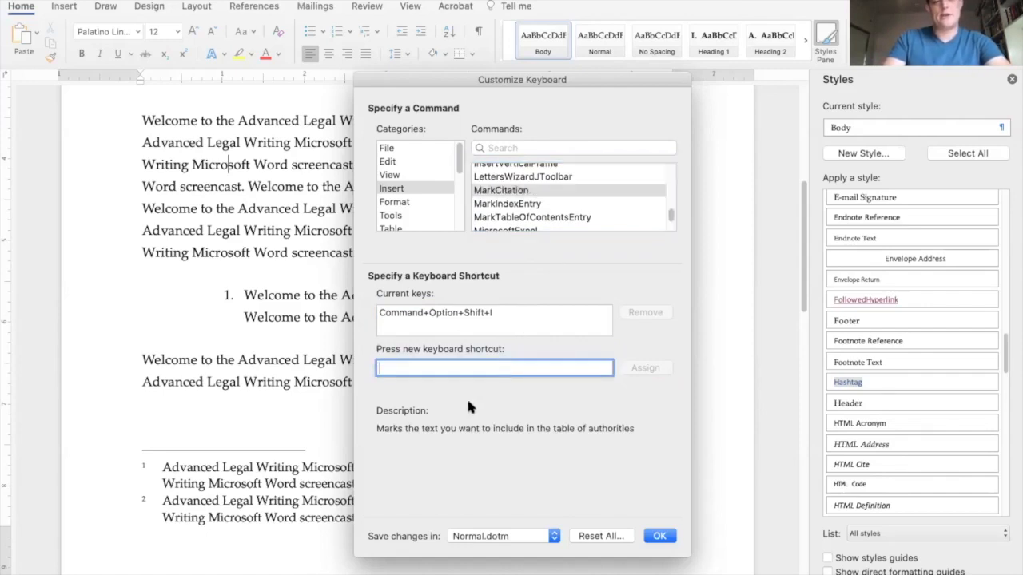
{"action": "key", "text": "super+shift+a"}
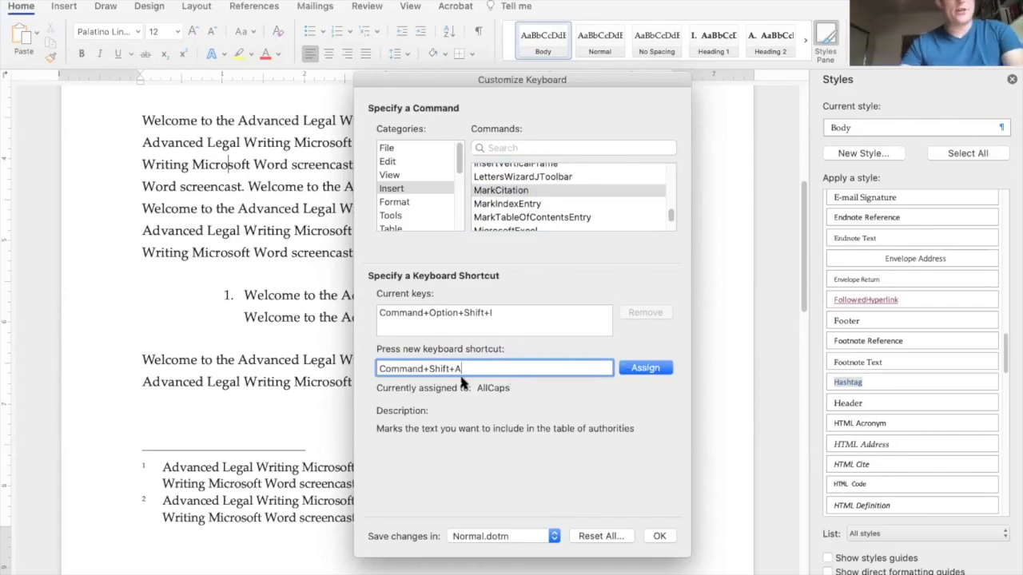
{"action": "left_click", "coordinate": [644, 368]}
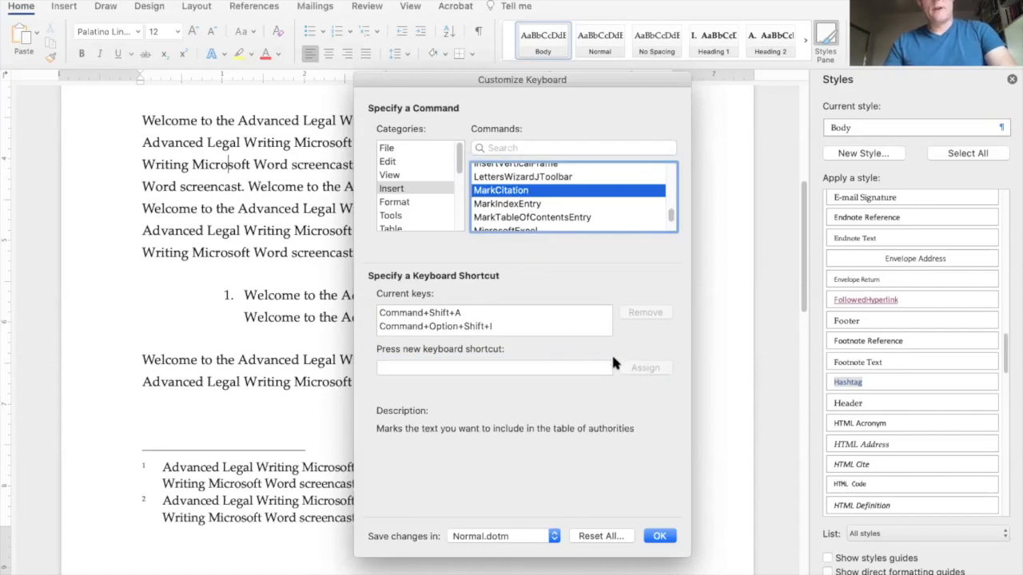
Check which command Command+Shift+C is assigned to, and clear the shortcut entry without assigning it.
{"action": "left_click", "coordinate": [571, 368]}
{"action": "key", "text": "super+shift+c"}
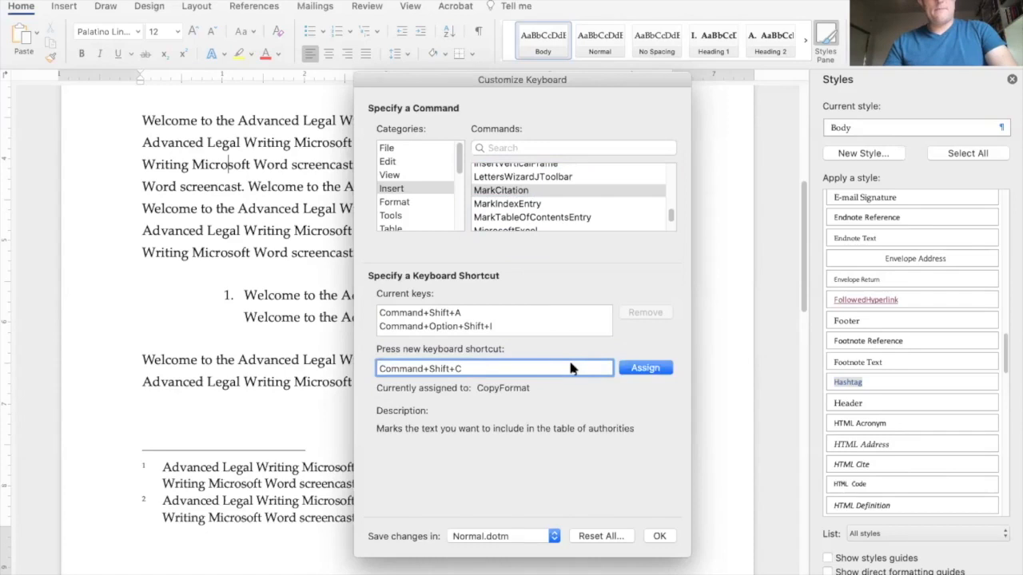
{"action": "key", "text": "BackSpace"}
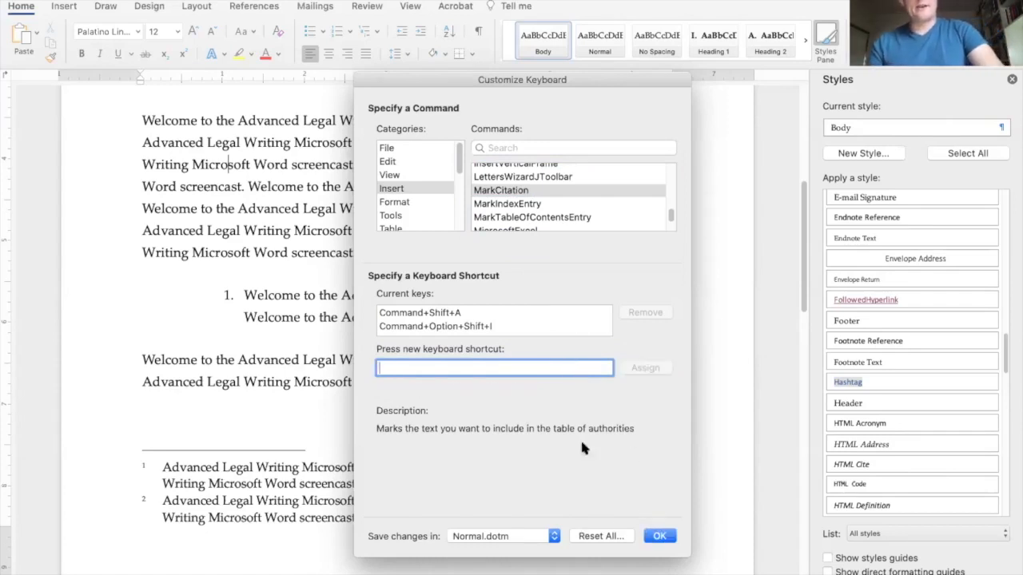
Assign the shortcut Command+Shift+1 to the ApplyHeading1 command in the Format category.
{"action": "left_click", "coordinate": [414, 203]}
{"action": "mouse_move", "coordinate": [671, 173]}
{"action": "left_mouse_down"}
{"action": "mouse_move", "coordinate": [667, 211]}
{"action": "mouse_move", "coordinate": [667, 160]}
{"action": "left_mouse_up"}
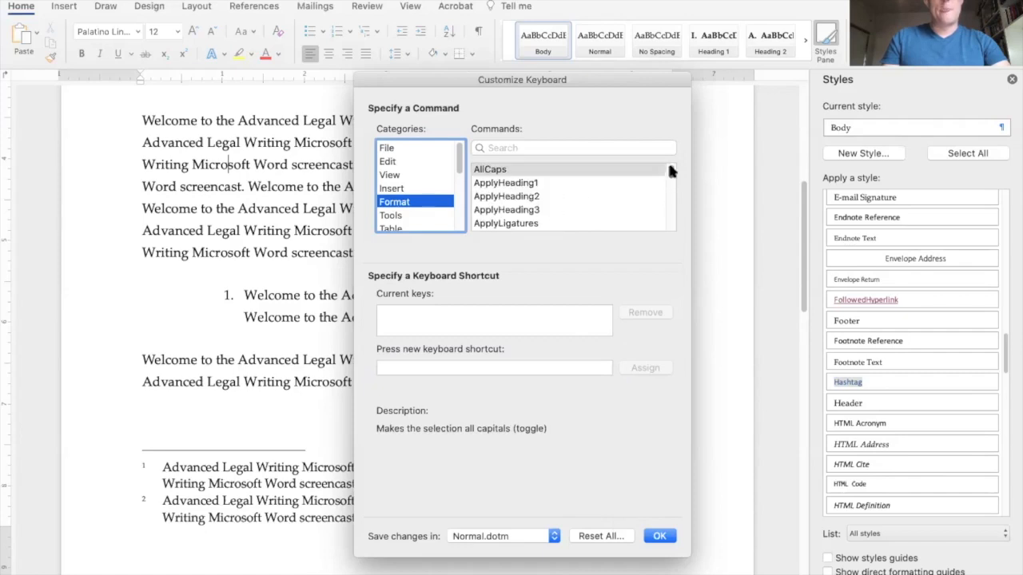
{"action": "left_click", "coordinate": [627, 182]}
{"action": "left_click", "coordinate": [619, 193]}
{"action": "left_click", "coordinate": [616, 186]}
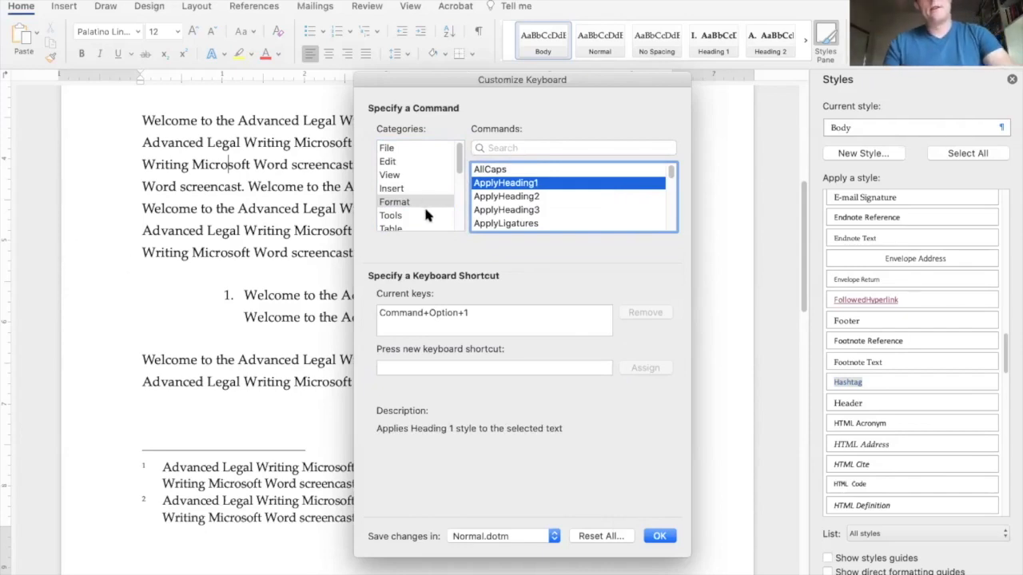
{"action": "left_click", "coordinate": [478, 366]}
{"action": "key", "text": "super+shift+1"}
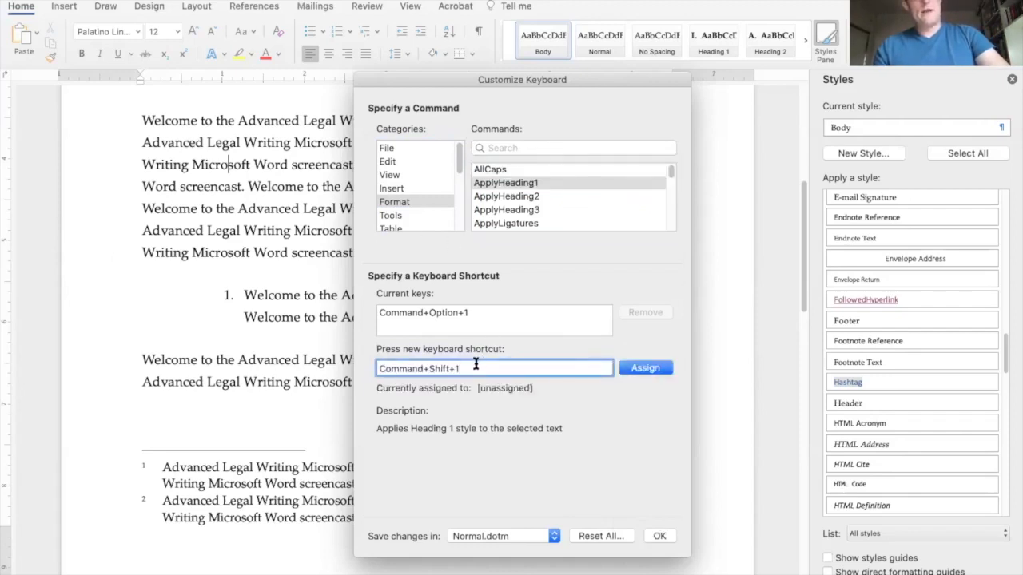
{"action": "left_click", "coordinate": [631, 369]}
Assign the shortcut Command+Shift+2 to the ApplyHeading2 command.
{"action": "left_click", "coordinate": [536, 196]}
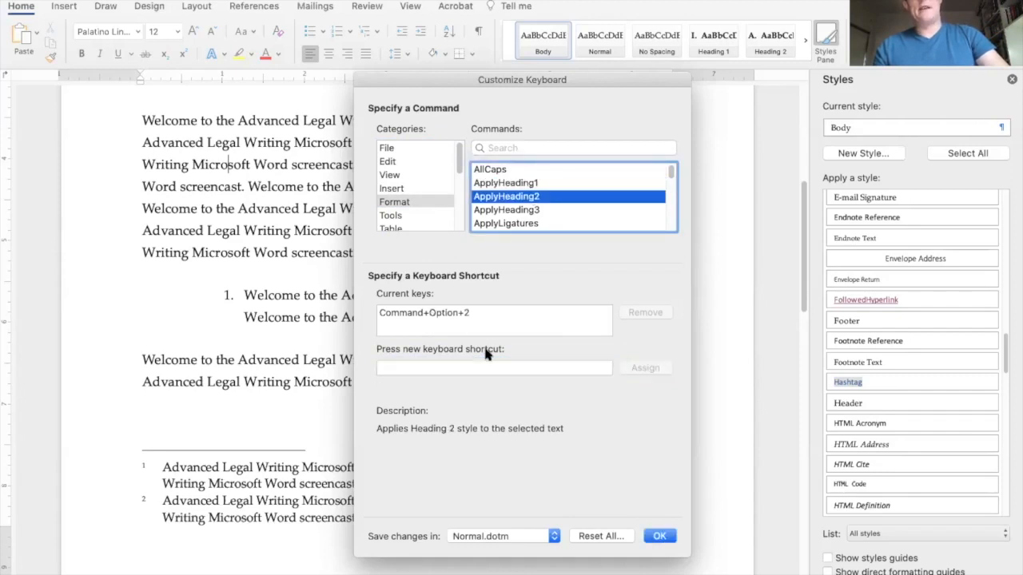
{"action": "left_click", "coordinate": [483, 366]}
{"action": "key", "text": "super+shift+2"}
{"action": "left_click", "coordinate": [645, 368]}
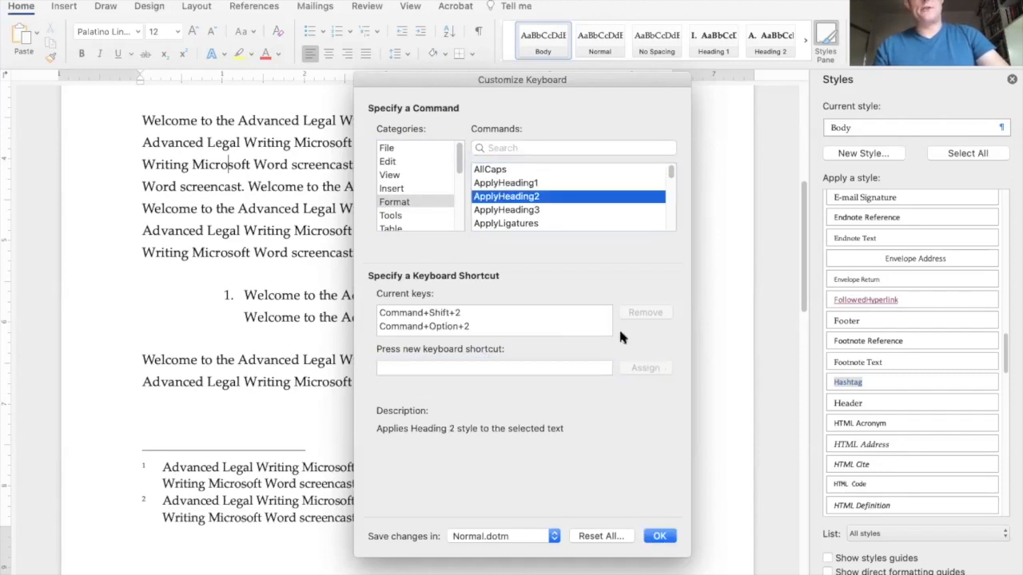
Examine the current shortcuts of the ApplyHeading1, ApplyHeading2 and ApplyHeading3 commands.
{"action": "key", "text": "Down"}
{"action": "left_click", "coordinate": [485, 367]}
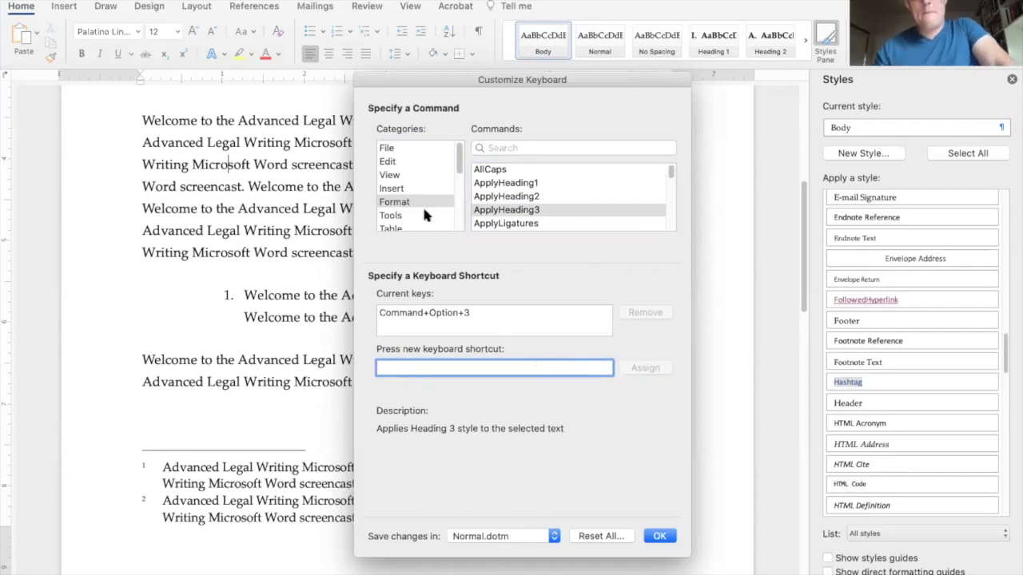
{"action": "left_click", "coordinate": [537, 198]}
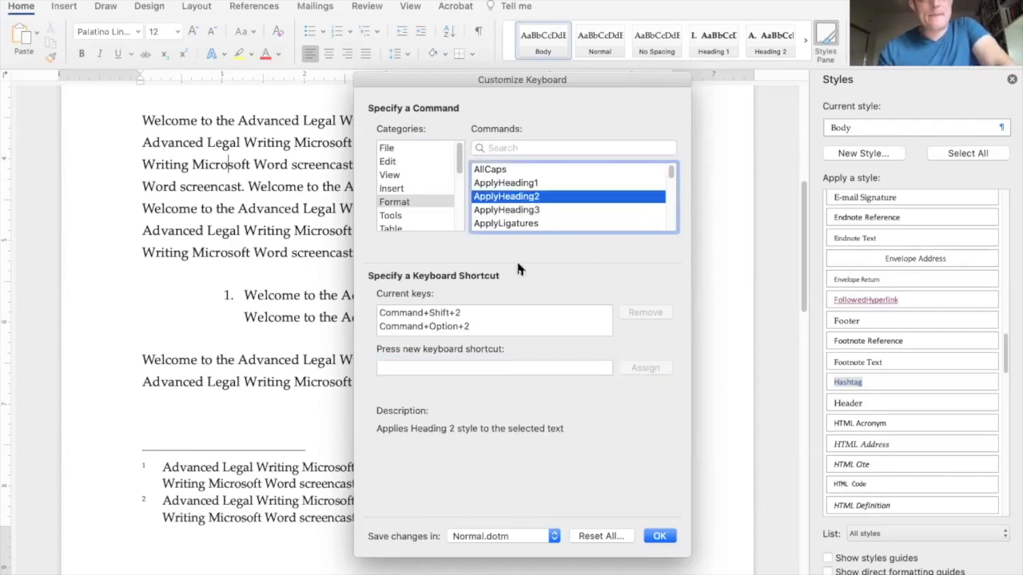
{"action": "left_click", "coordinate": [491, 314]}
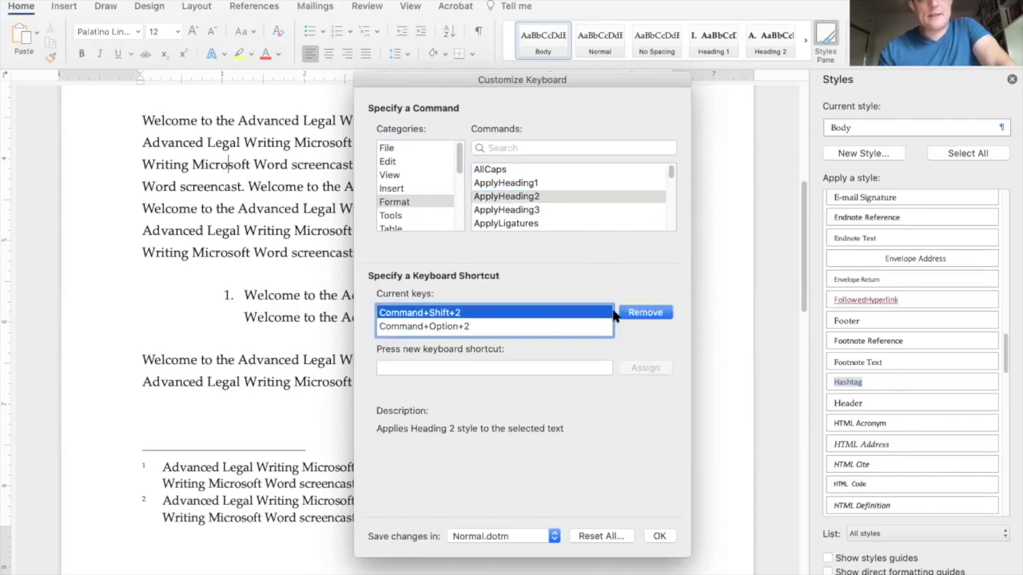
{"action": "left_click", "coordinate": [555, 184]}
{"action": "left_click", "coordinate": [549, 196]}
{"action": "left_click", "coordinate": [546, 184]}
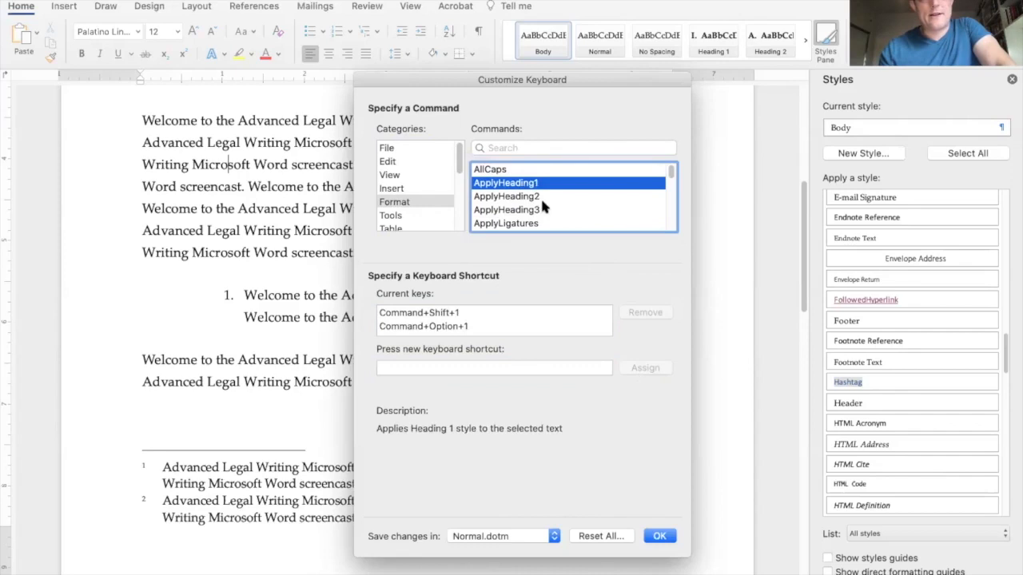
{"action": "left_click", "coordinate": [510, 195]}
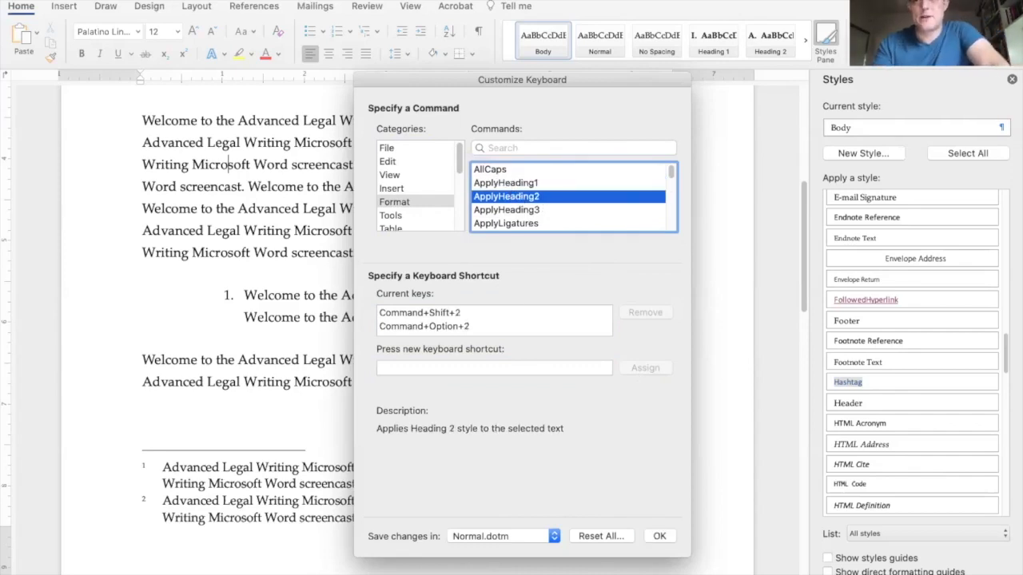
Examine the commands available for shortcuts in the Tools, Table, Macros and other categories.
{"action": "left_click", "coordinate": [414, 214]}
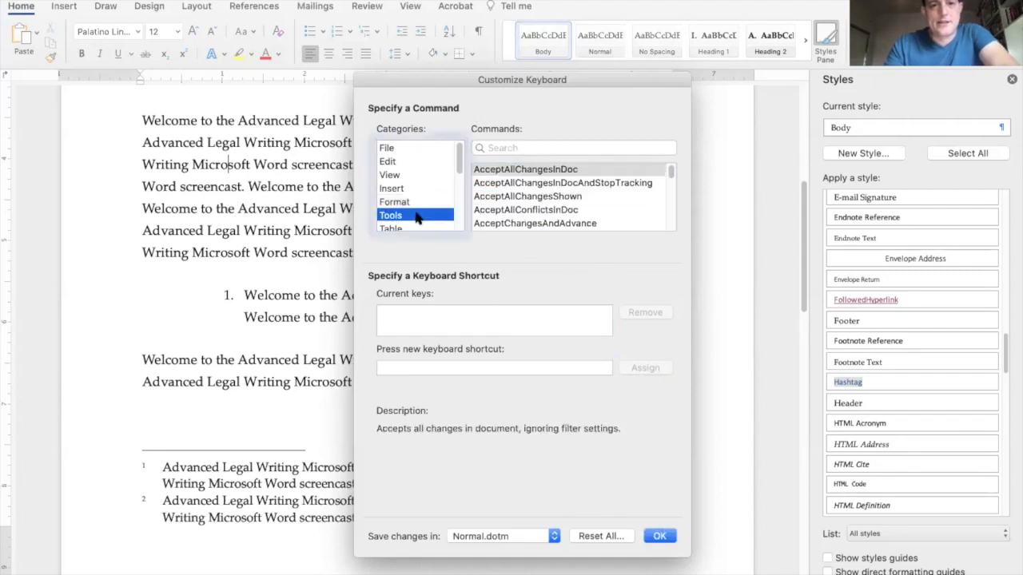
{"action": "mouse_move", "coordinate": [669, 171]}
{"action": "left_mouse_down"}
{"action": "mouse_move", "coordinate": [664, 200]}
{"action": "mouse_move", "coordinate": [669, 167]}
{"action": "left_mouse_up"}
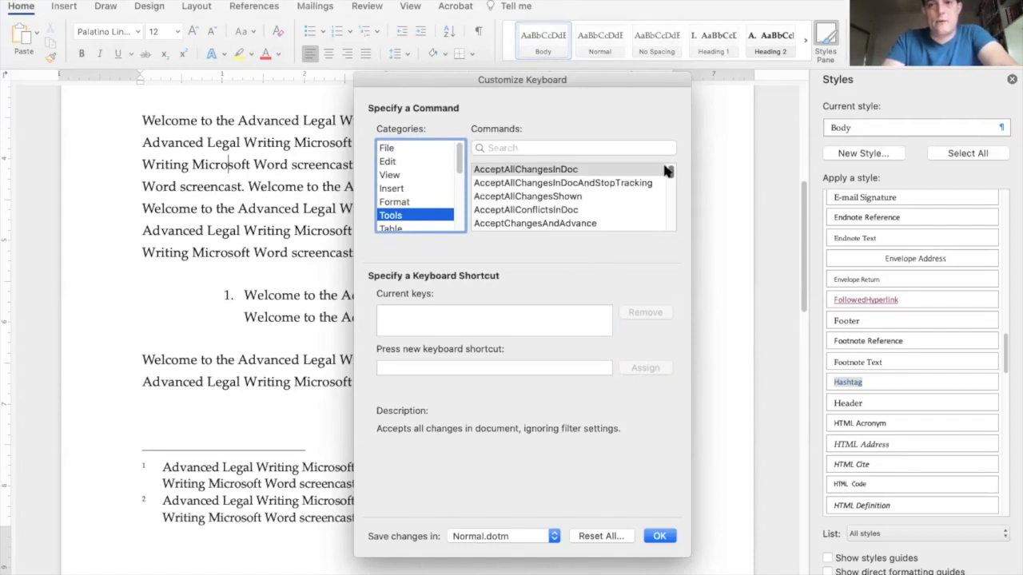
{"action": "scroll", "coordinate": [414, 208], "scroll_direction": "down", "scroll_amount": 2}
{"action": "left_click", "coordinate": [414, 206]}
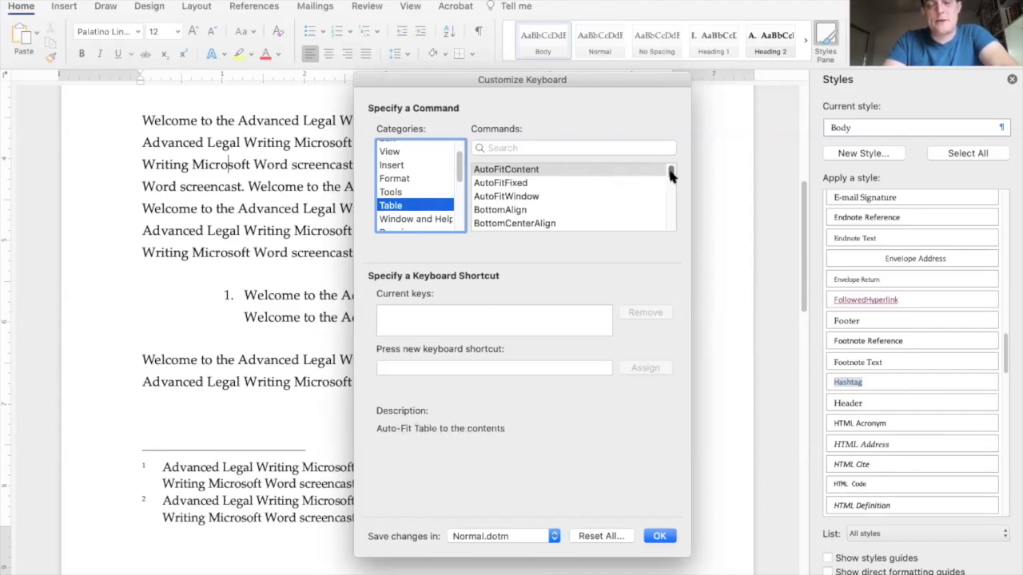
{"action": "scroll", "coordinate": [583, 195], "scroll_direction": "down", "scroll_amount": 10}
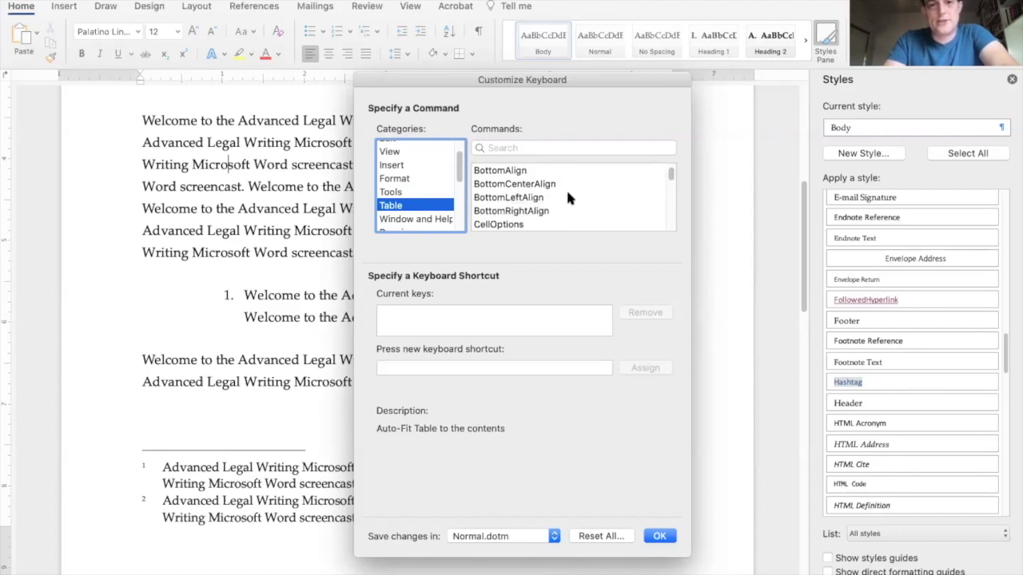
{"action": "scroll", "coordinate": [416, 192], "scroll_direction": "down", "scroll_amount": 2}
{"action": "left_click", "coordinate": [419, 190]}
{"action": "left_click", "coordinate": [419, 199]}
{"action": "left_click", "coordinate": [417, 214]}
{"action": "left_click", "coordinate": [419, 227]}
{"action": "scroll", "coordinate": [429, 187], "scroll_direction": "down", "scroll_amount": 4}
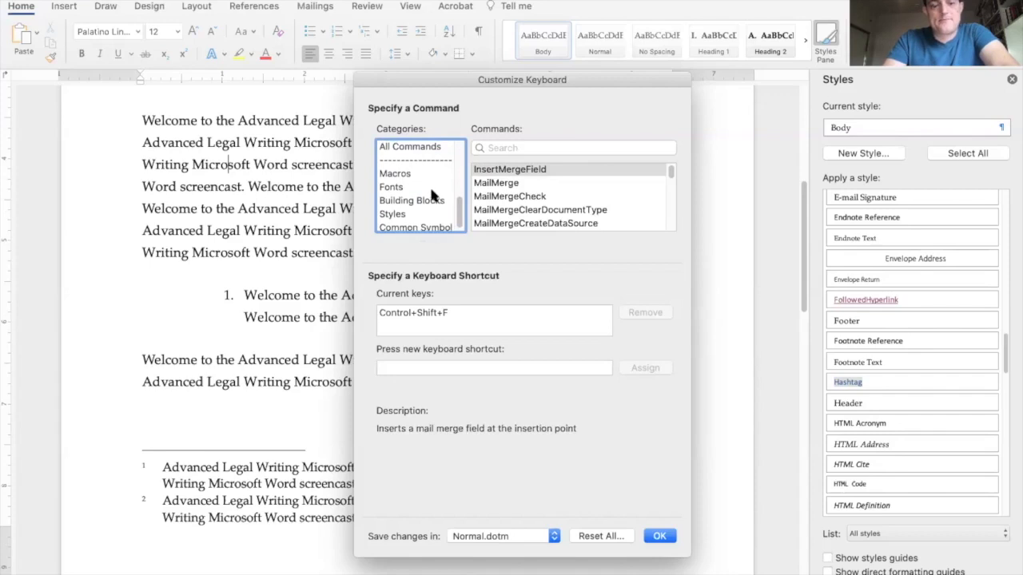
{"action": "scroll", "coordinate": [427, 192], "scroll_direction": "up", "scroll_amount": 5}
{"action": "scroll", "coordinate": [422, 192], "scroll_direction": "down", "scroll_amount": 5}
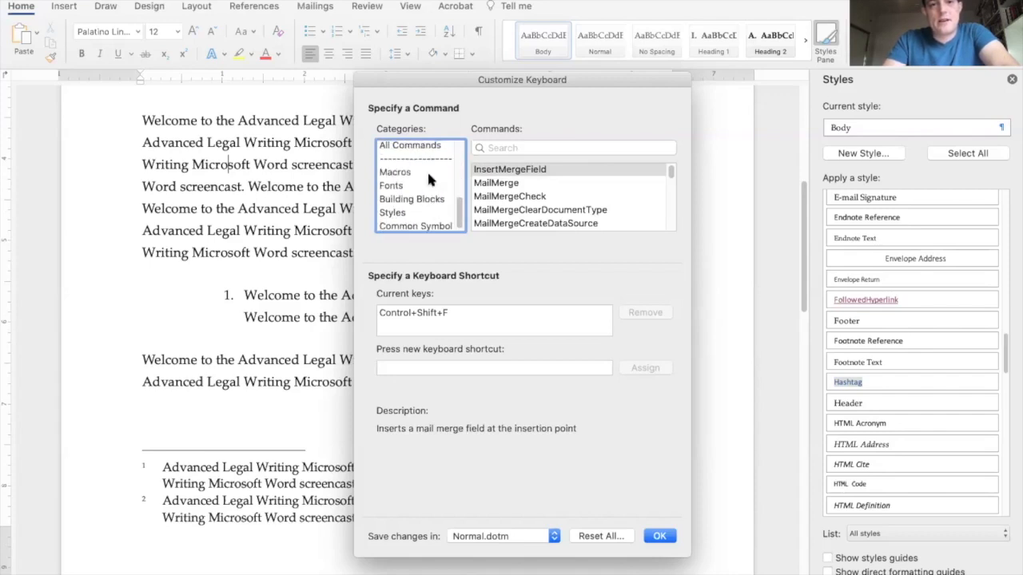
{"action": "left_click", "coordinate": [426, 171]}
{"action": "scroll", "coordinate": [564, 185], "scroll_direction": "down", "scroll_amount": 2}
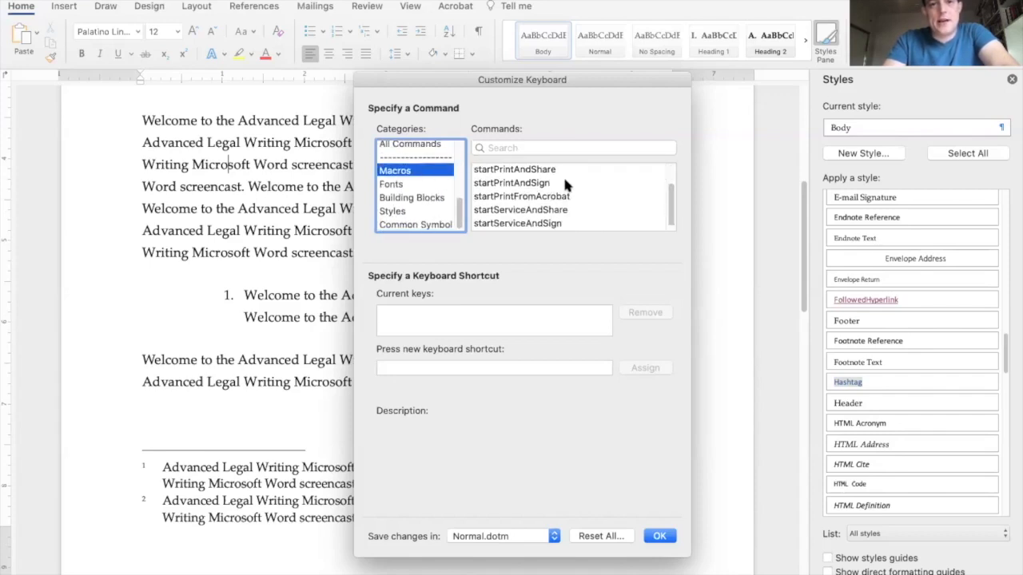
{"action": "scroll", "coordinate": [511, 208], "scroll_direction": "up", "scroll_amount": 2}
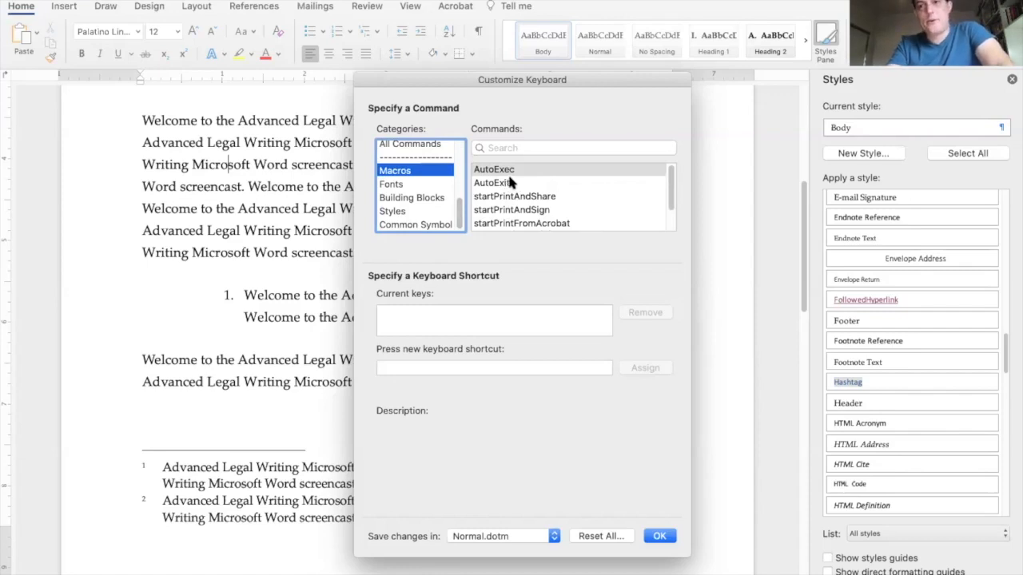
{"action": "scroll", "coordinate": [423, 184], "scroll_direction": "up", "scroll_amount": 5}
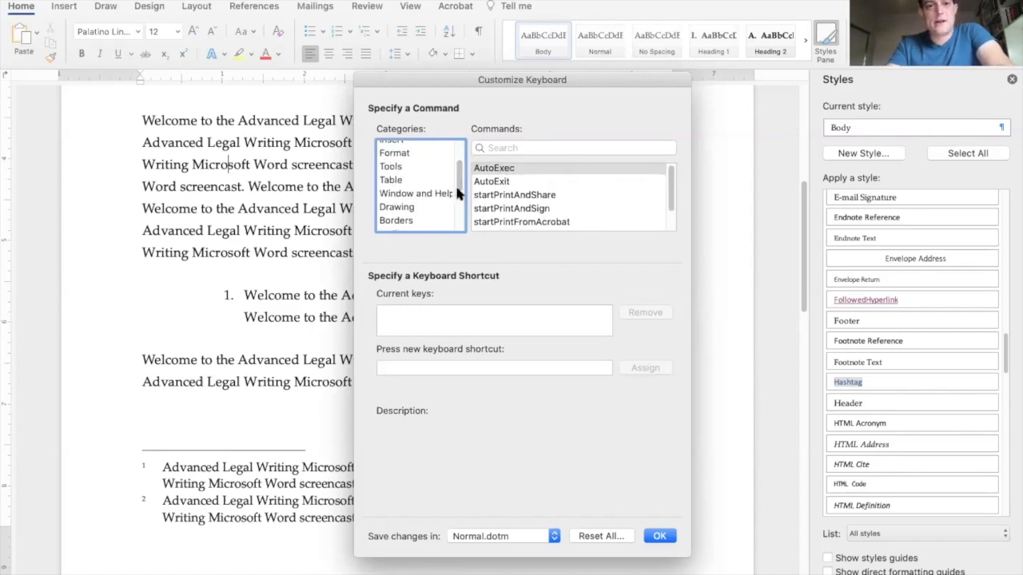
Assign the shortcut Command+Shift+V to the PasteTextOnly command in the Edit category.
{"action": "left_click", "coordinate": [429, 149]}
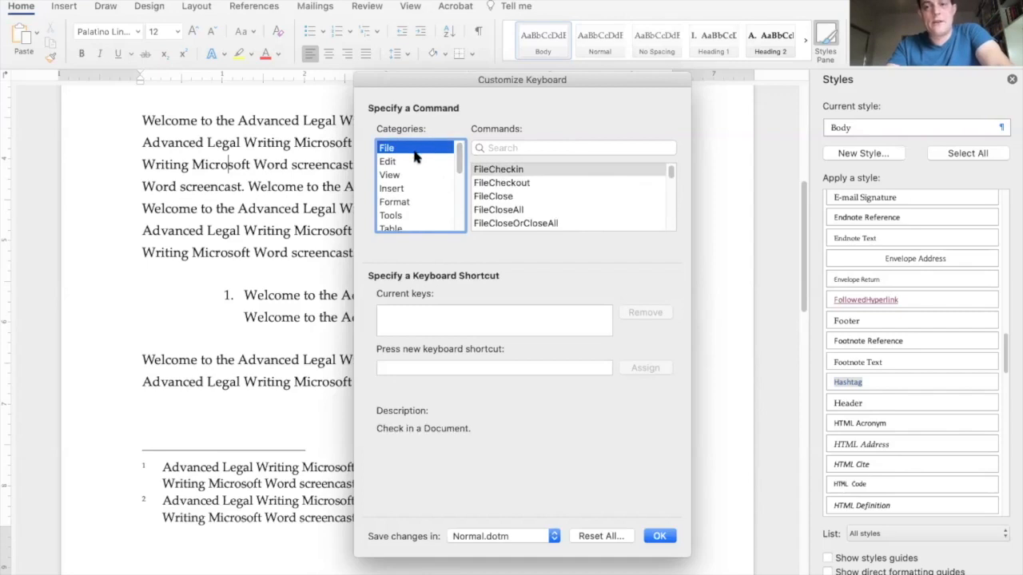
{"action": "scroll", "coordinate": [412, 152], "scroll_direction": "down", "scroll_amount": 5}
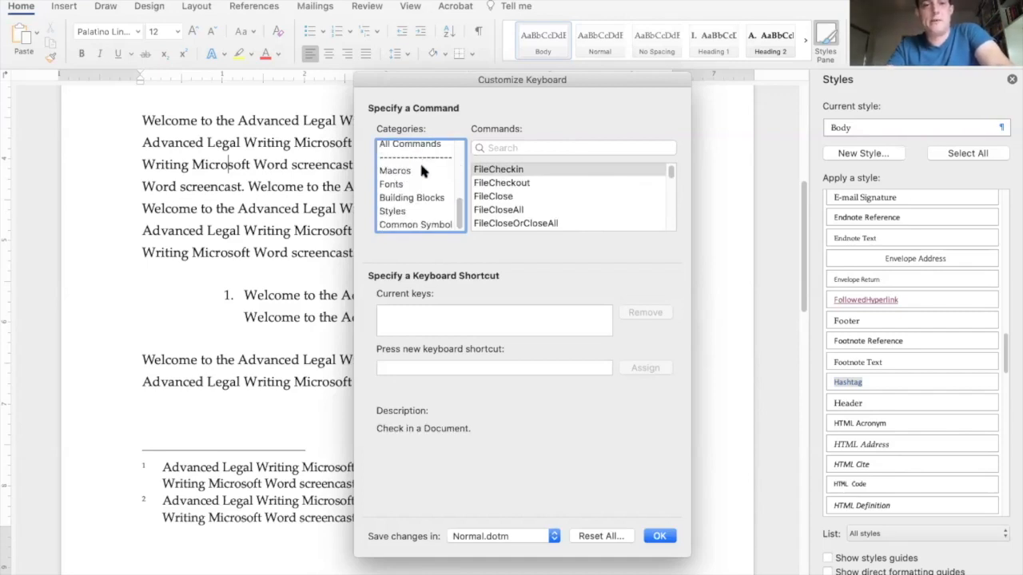
{"action": "scroll", "coordinate": [420, 161], "scroll_direction": "up", "scroll_amount": 5}
{"action": "left_click", "coordinate": [419, 162]}
{"action": "scroll", "coordinate": [553, 180], "scroll_direction": "down", "scroll_amount": 10}
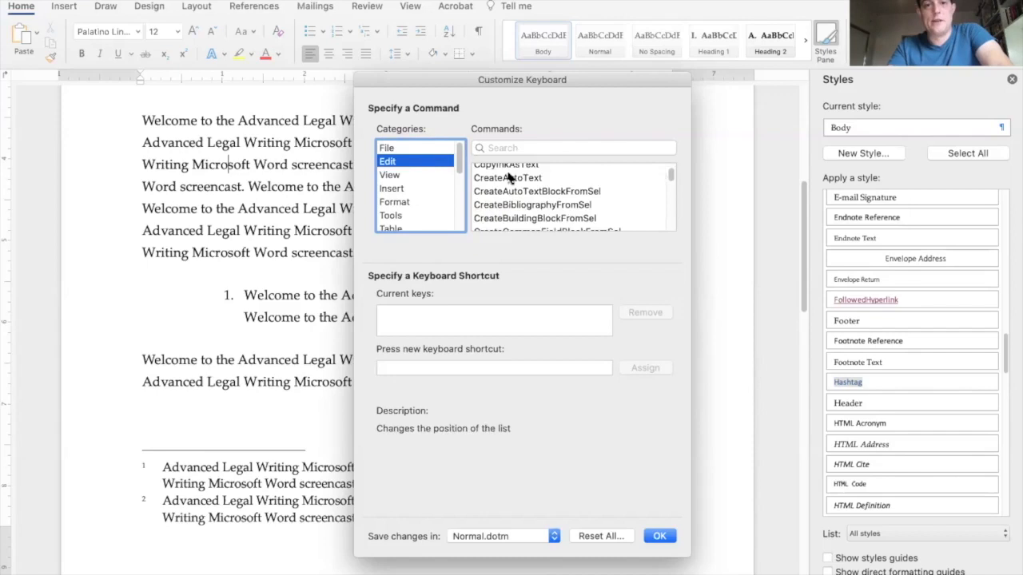
{"action": "scroll", "coordinate": [554, 180], "scroll_direction": "down", "scroll_amount": 15}
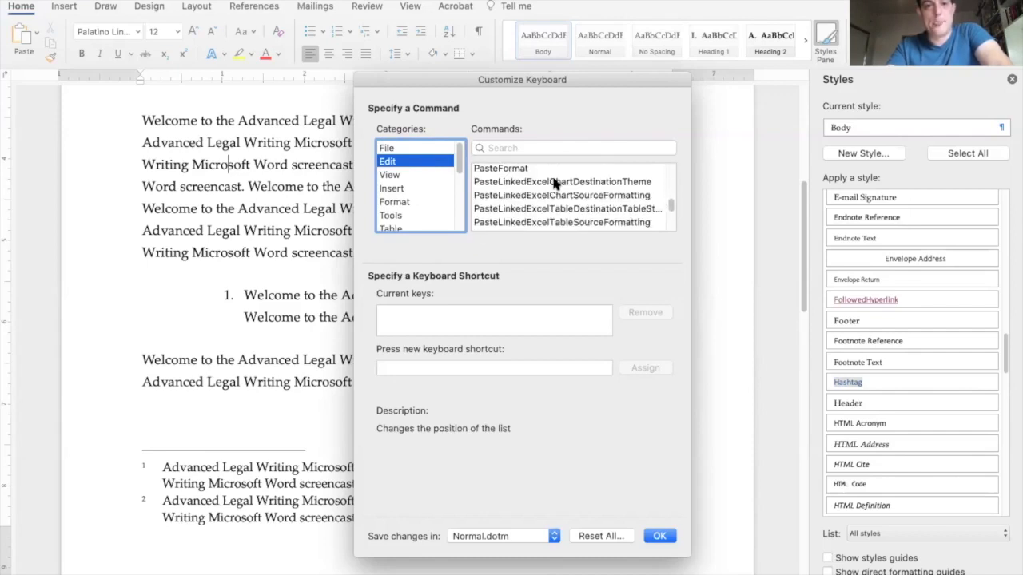
{"action": "scroll", "coordinate": [553, 184], "scroll_direction": "up", "scroll_amount": 10}
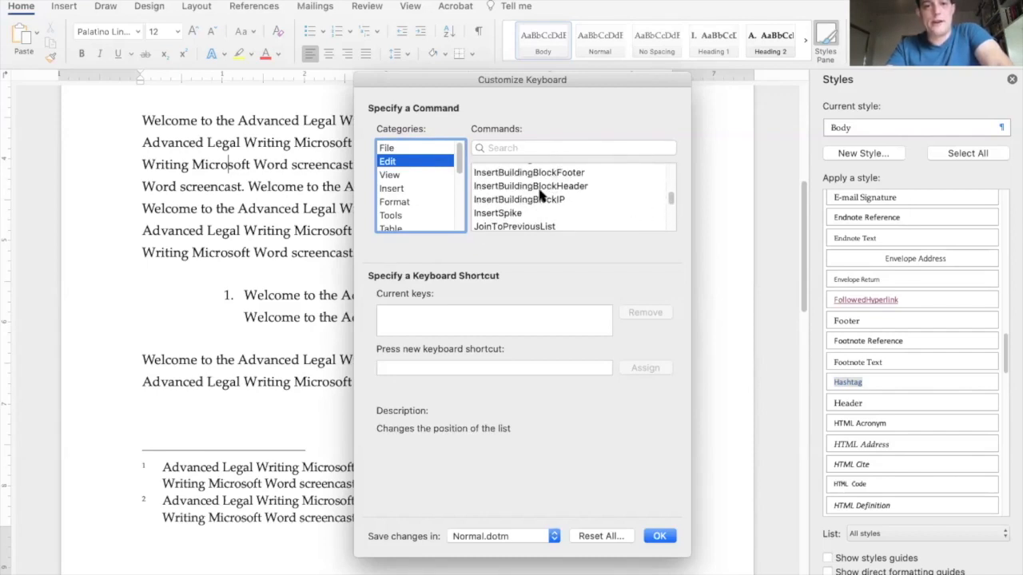
{"action": "scroll", "coordinate": [537, 209], "scroll_direction": "down", "scroll_amount": 10}
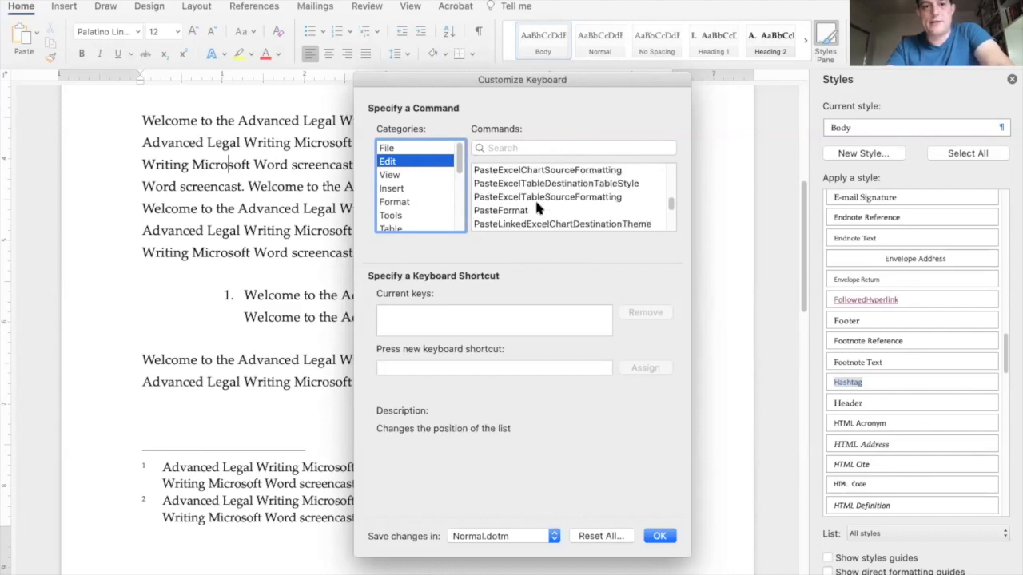
{"action": "scroll", "coordinate": [537, 208], "scroll_direction": "down", "scroll_amount": 4}
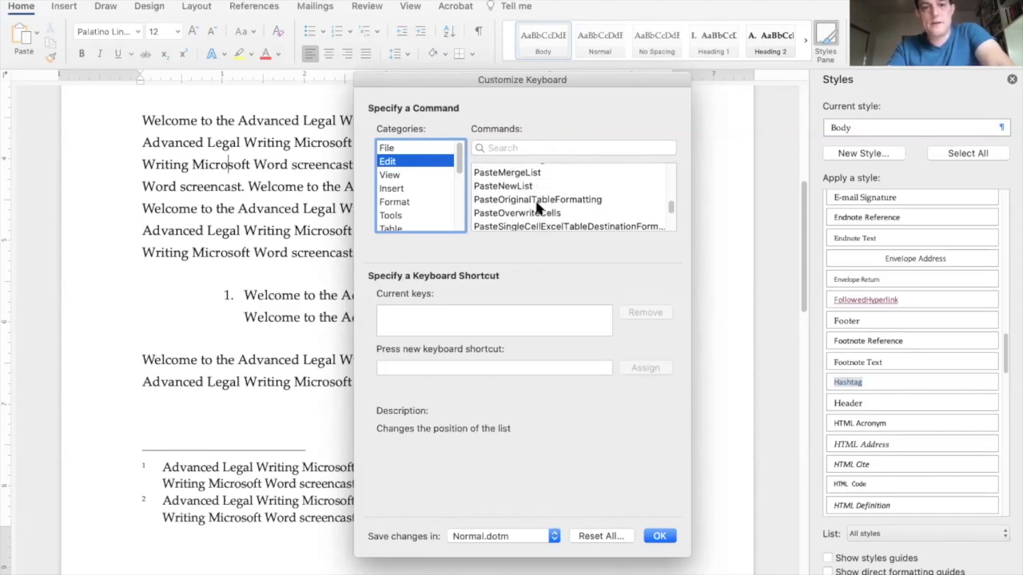
{"action": "left_click", "coordinate": [533, 218]}
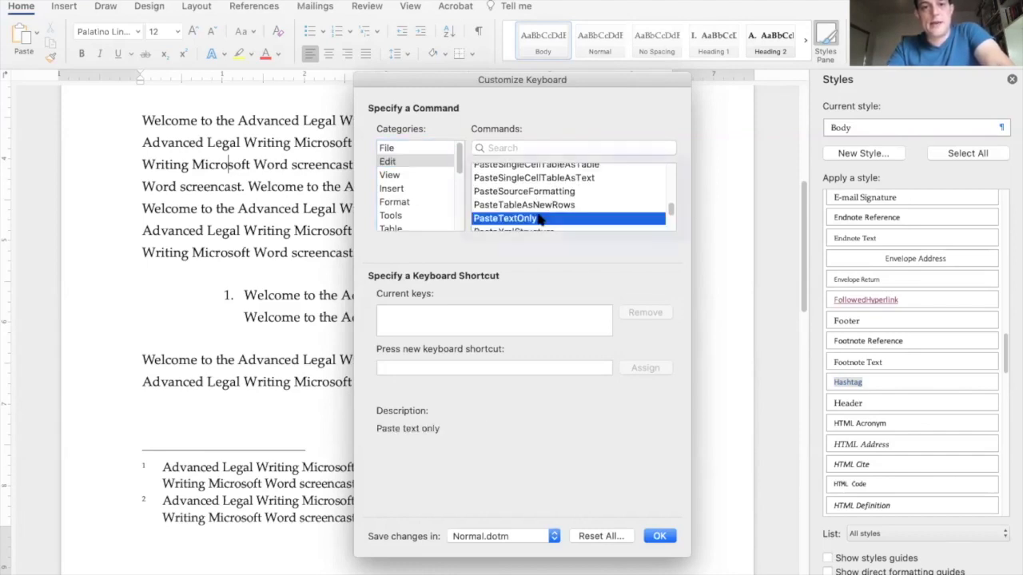
{"action": "left_click", "coordinate": [488, 367]}
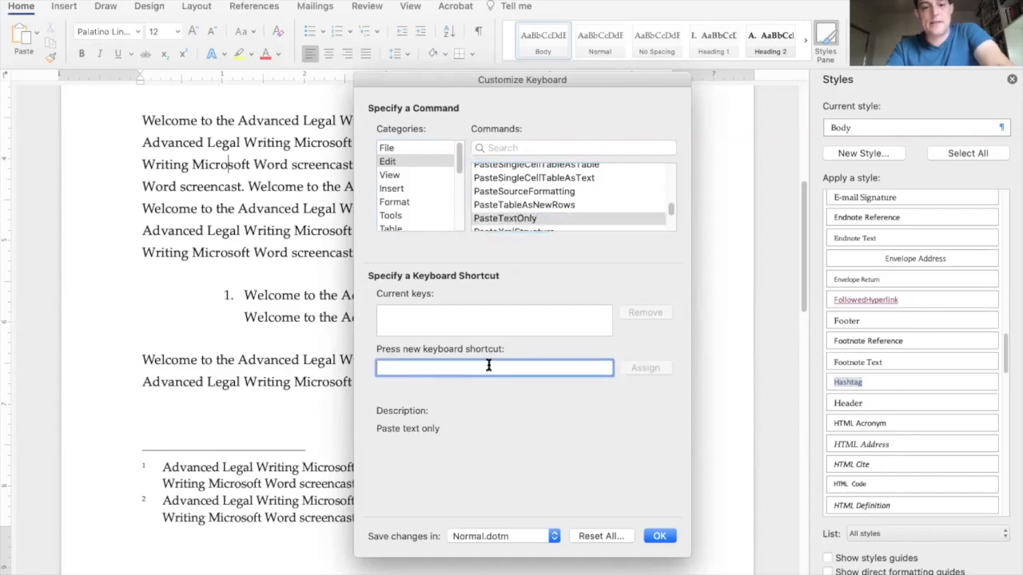
{"action": "key", "text": "super+shift+v"}
{"action": "left_click", "coordinate": [645, 369]}
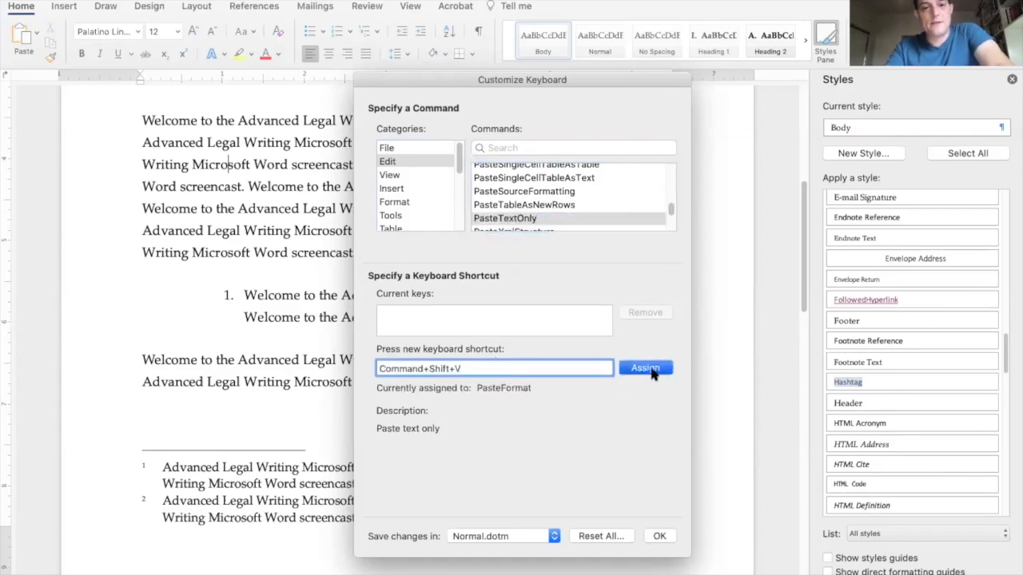
Check which command Command+V is assigned to without assigning it, and accept the keyboard customizations.
{"action": "left_click", "coordinate": [544, 366]}
{"action": "key", "text": "super+v"}
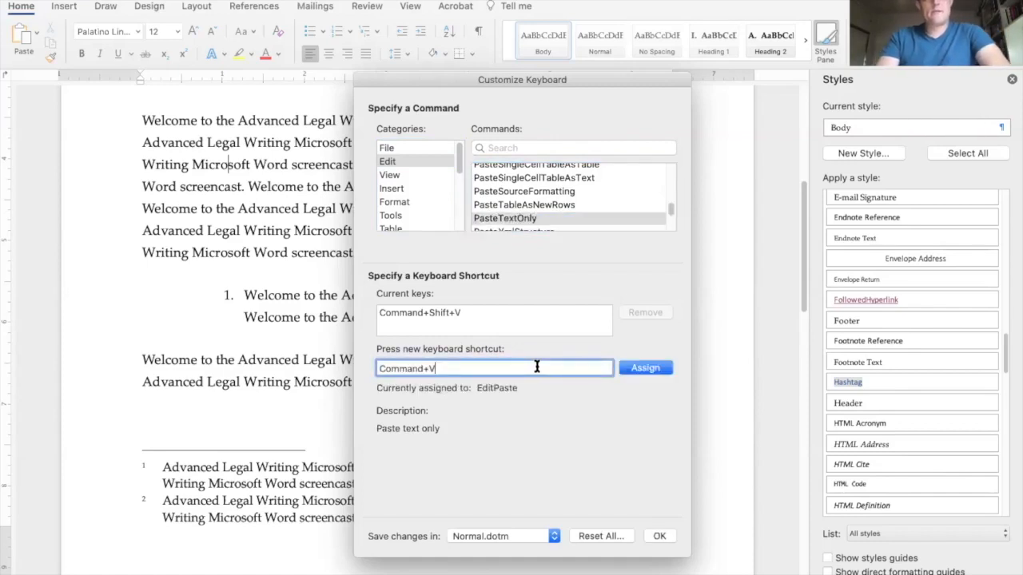
{"action": "key", "text": "BackSpace"}
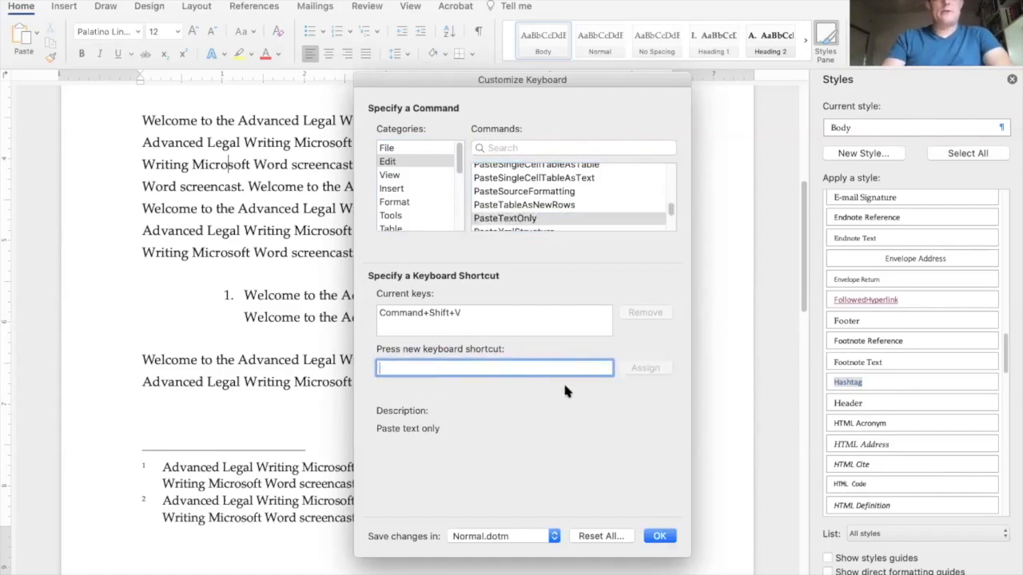
{"action": "left_click", "coordinate": [541, 314]}
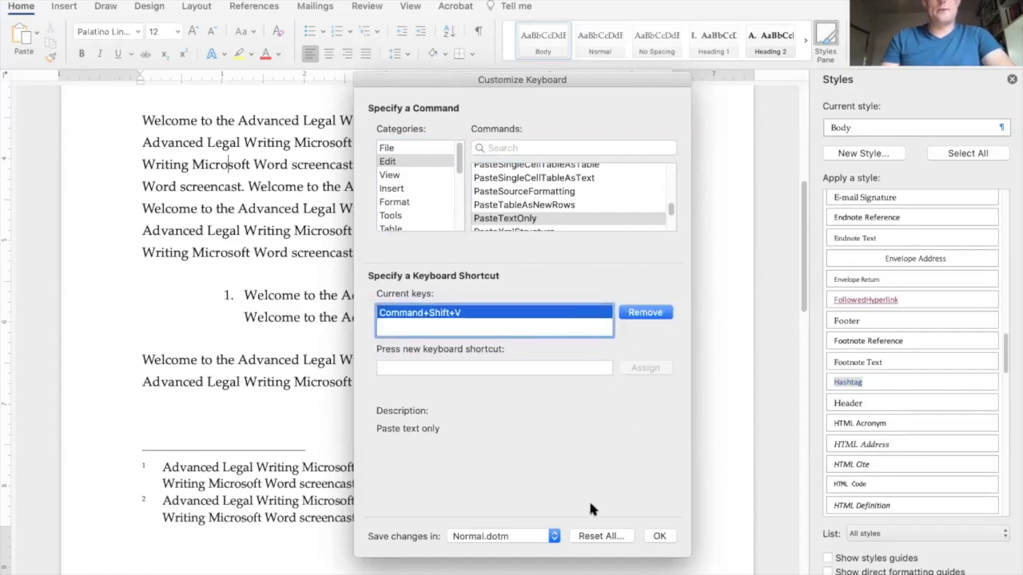
{"action": "left_click", "coordinate": [659, 536]}
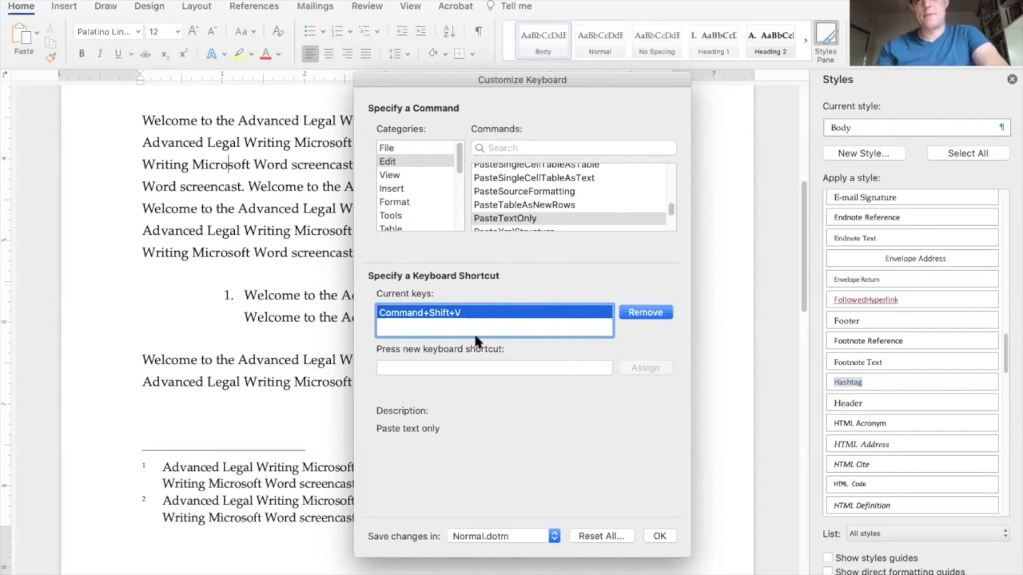
{"action": "left_click", "coordinate": [660, 538]}
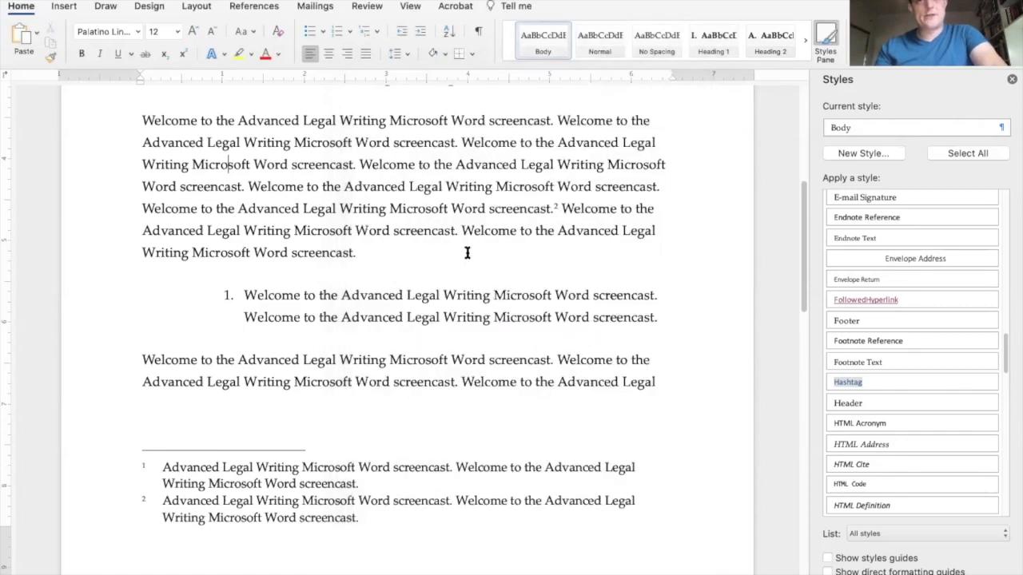
Split the body paragraph under heading A after its fourth sentence, leaving an empty paragraph between the two parts.
{"action": "scroll", "coordinate": [363, 294], "scroll_direction": "up", "scroll_amount": 1}
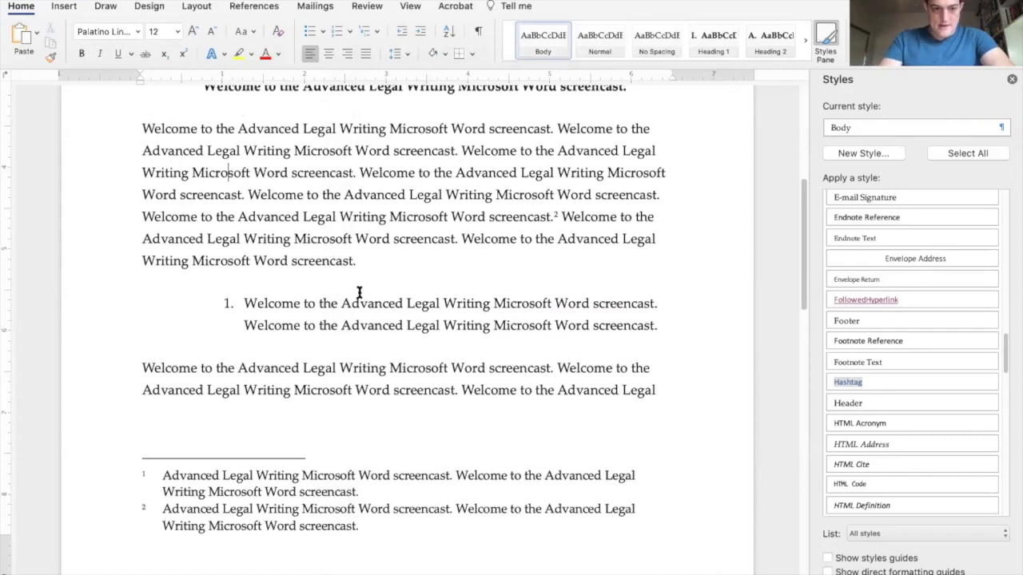
{"action": "scroll", "coordinate": [364, 294], "scroll_direction": "up", "scroll_amount": 5}
{"action": "scroll", "coordinate": [308, 284], "scroll_direction": "up", "scroll_amount": 3}
{"action": "scroll", "coordinate": [264, 392], "scroll_direction": "down", "scroll_amount": 1}
{"action": "left_click", "coordinate": [247, 429]}
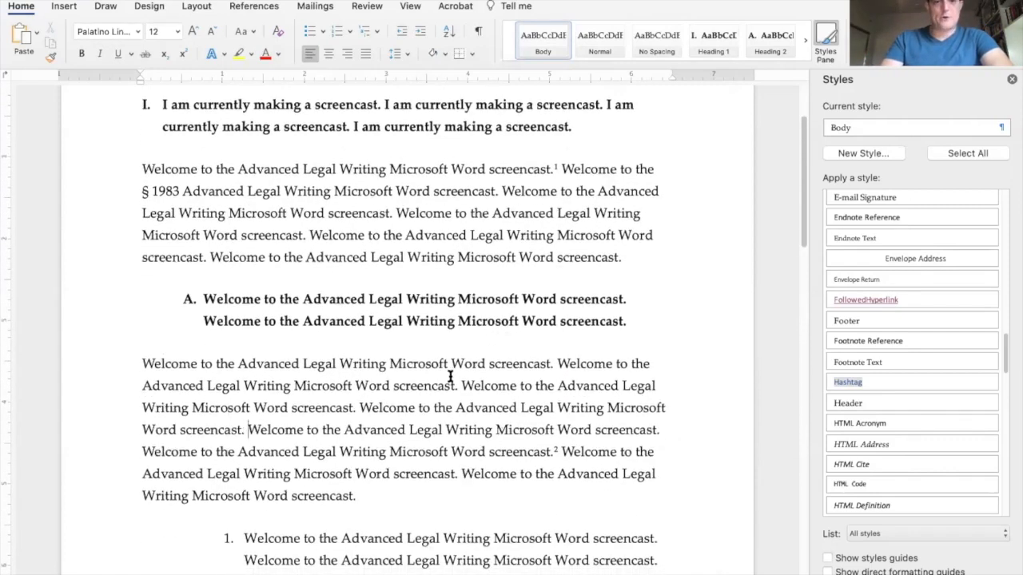
{"action": "key", "text": "Return"}
{"action": "key", "text": "Return"}
{"action": "key", "text": "Up"}
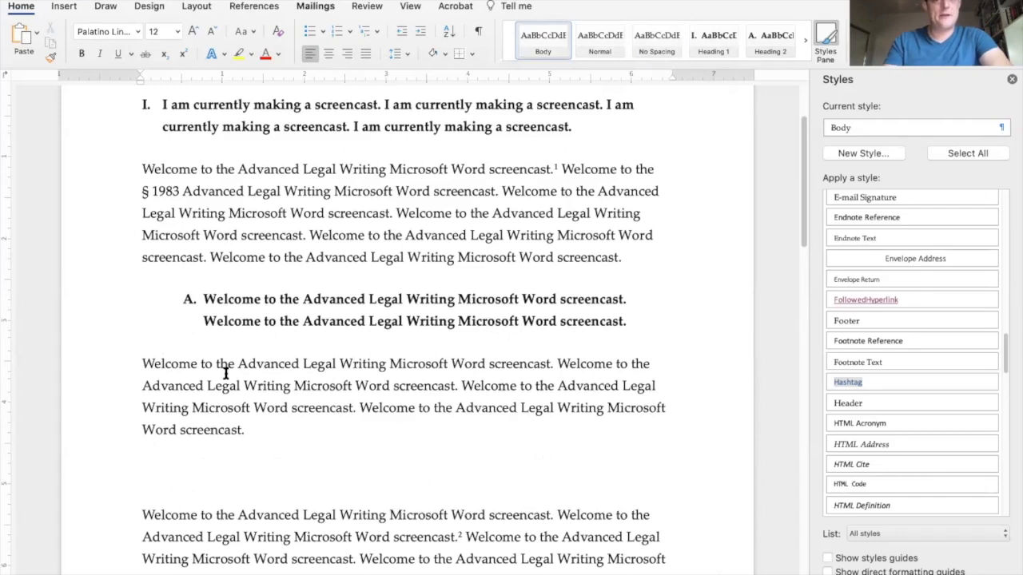
Make the empty paragraph a bullet and fill it with four copies of the first sentence of the paragraph above.
{"action": "left_click_drag", "start_coordinate": [189, 363], "coordinate": [543, 358]}
{"action": "key", "text": "super+c"}
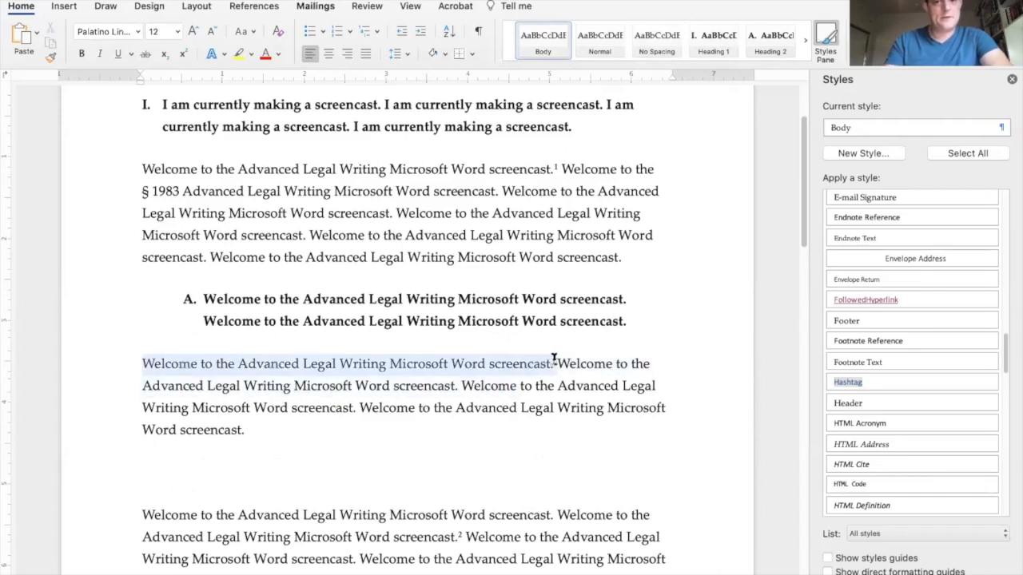
{"action": "left_click", "coordinate": [377, 460]}
{"action": "left_click", "coordinate": [366, 475]}
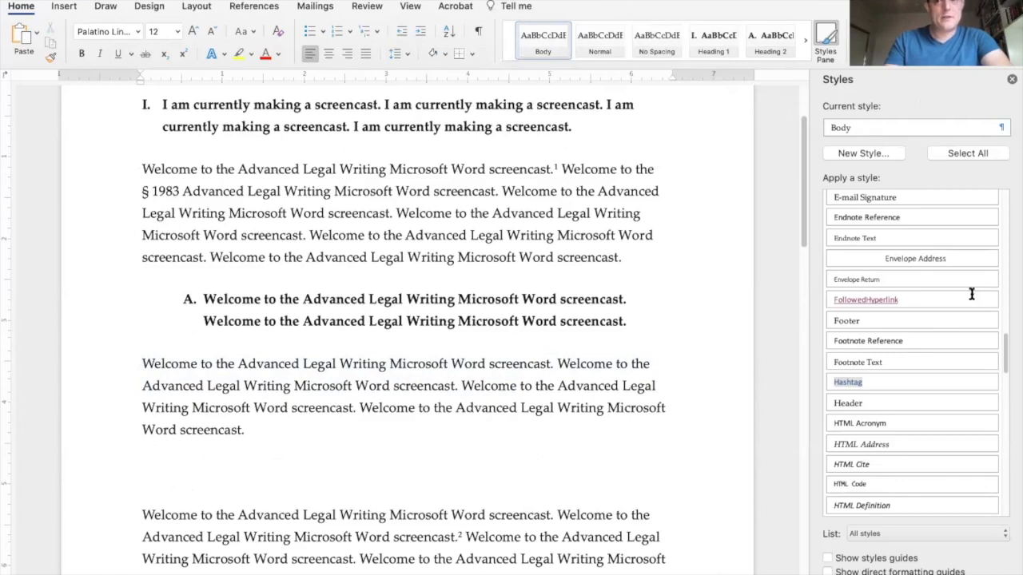
{"action": "left_click", "coordinate": [309, 32]}
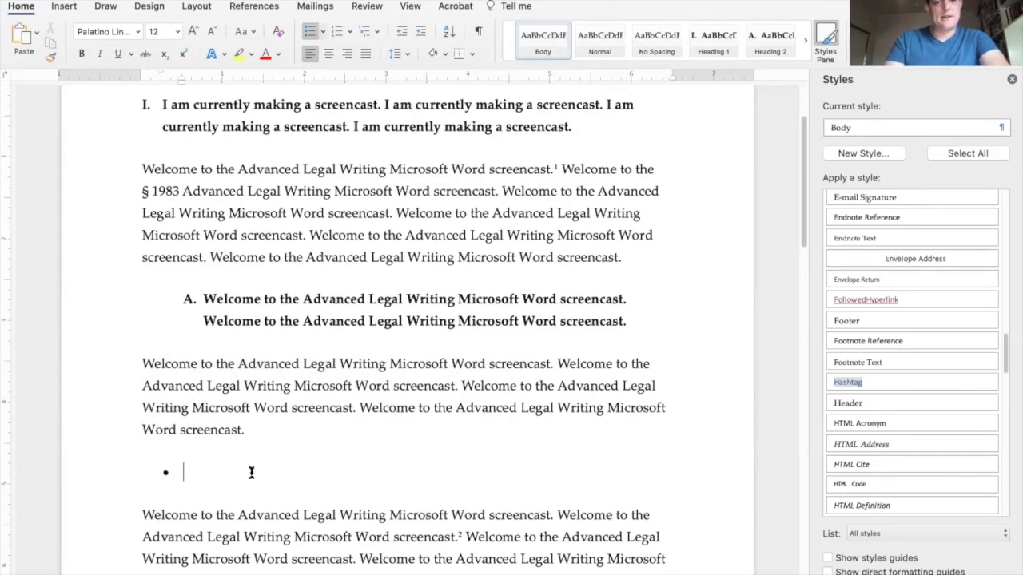
{"action": "key", "text": "super+v"}
{"action": "key", "text": "super+v"}
{"action": "key", "text": "super+v"}
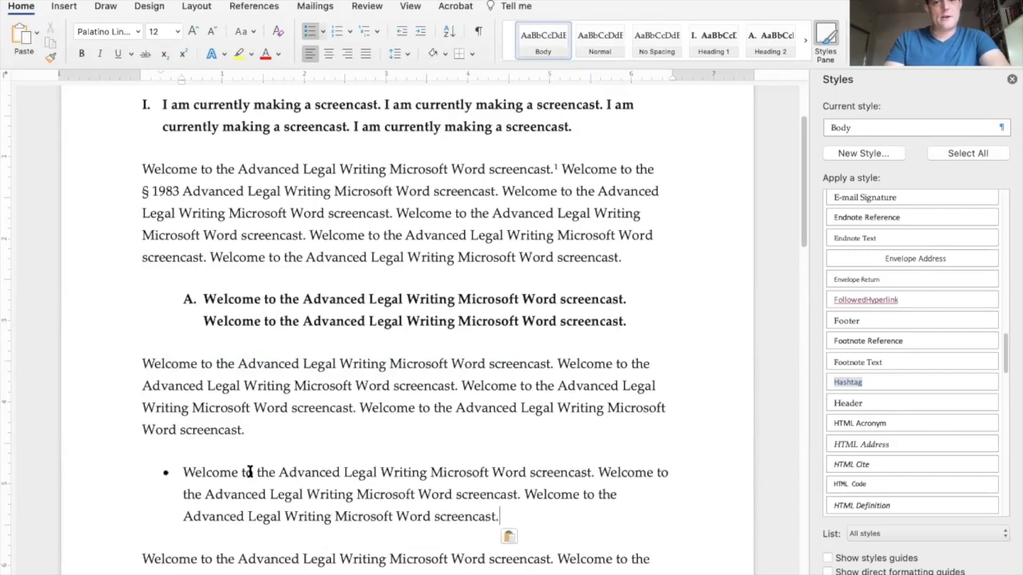
{"action": "key", "text": "super+v"}
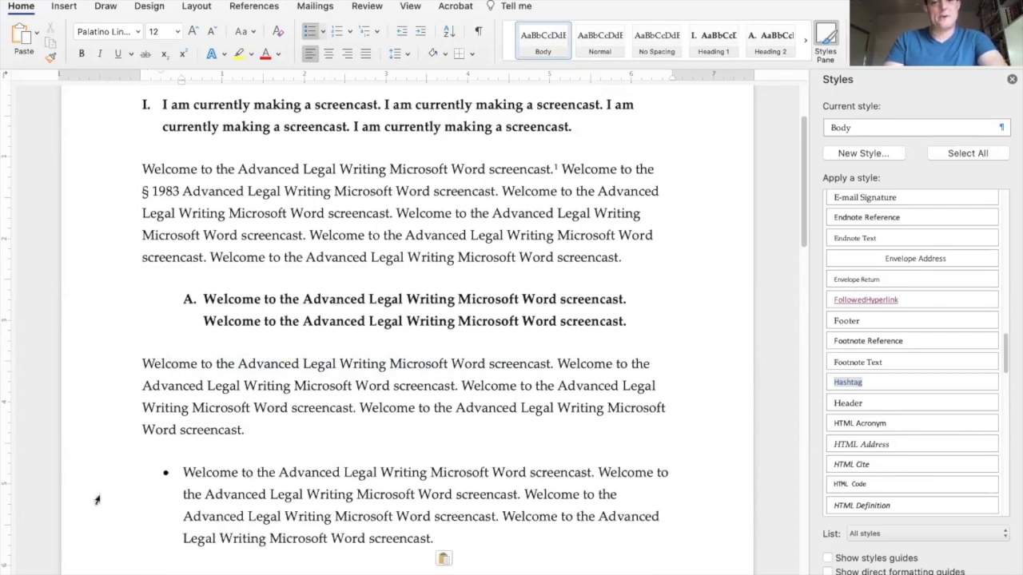
Add a second bullet below containing five copies of the same sentence.
{"action": "key", "text": "Return"}
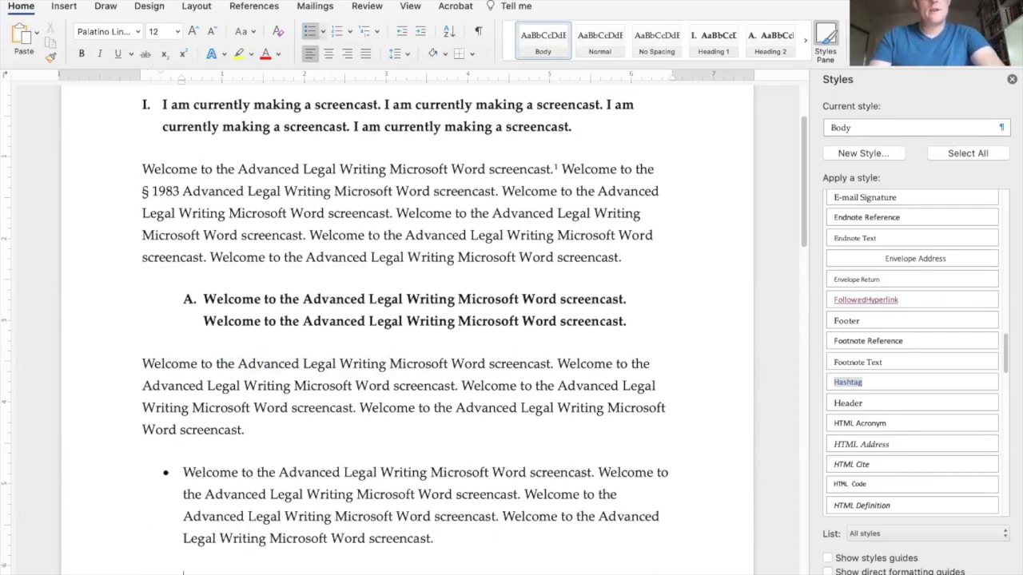
{"action": "key", "text": "super+v"}
{"action": "key", "text": "super+v"}
{"action": "key", "text": "super+v"}
{"action": "key", "text": "super+v"}
{"action": "key", "text": "super+v"}
{"action": "scroll", "coordinate": [309, 464], "scroll_direction": "down", "scroll_amount": 1}
{"action": "scroll", "coordinate": [308, 464], "scroll_direction": "down", "scroll_amount": 3}
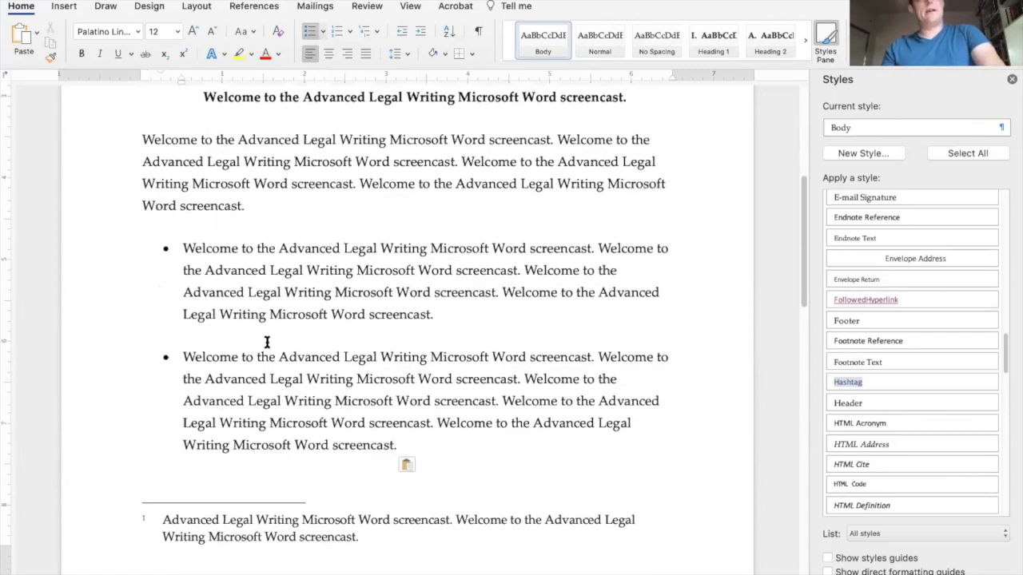
Delete the last two sentences of the second bullet.
{"action": "left_click_drag", "start_coordinate": [456, 445], "coordinate": [505, 403]}
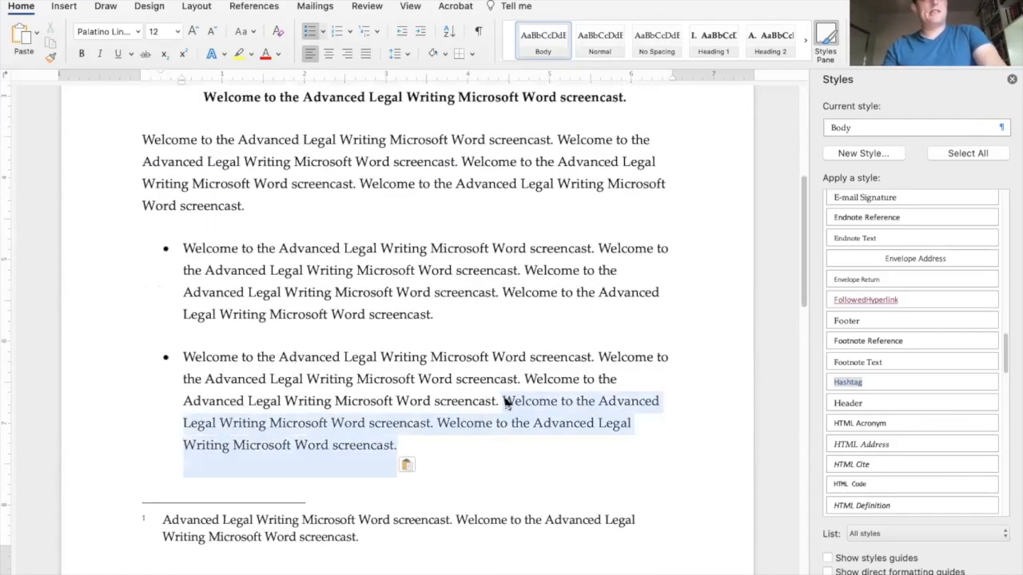
{"action": "key", "text": "BackSpace"}
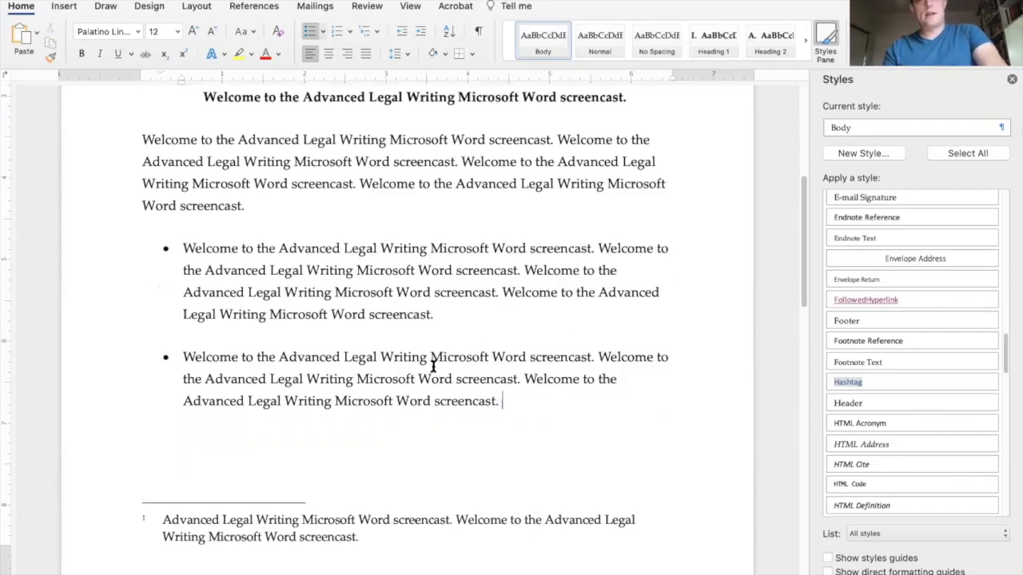
{"action": "left_click", "coordinate": [337, 294]}
{"action": "left_click", "coordinate": [395, 302]}
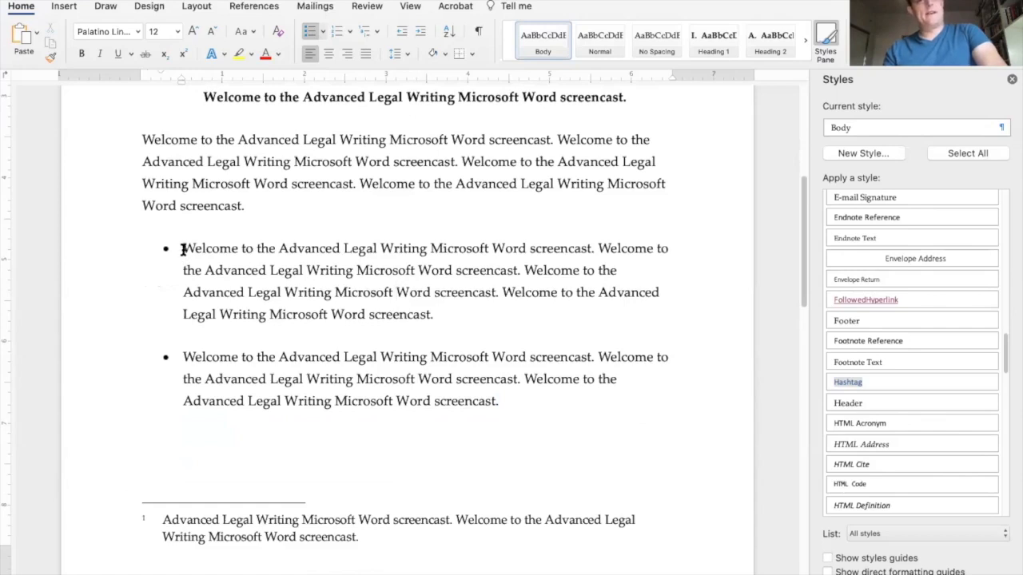
Start a new paragraph style from the first bullet's formatting, name it BulletedList, and include it in the template.
{"action": "left_click_drag", "start_coordinate": [182, 249], "coordinate": [498, 399]}
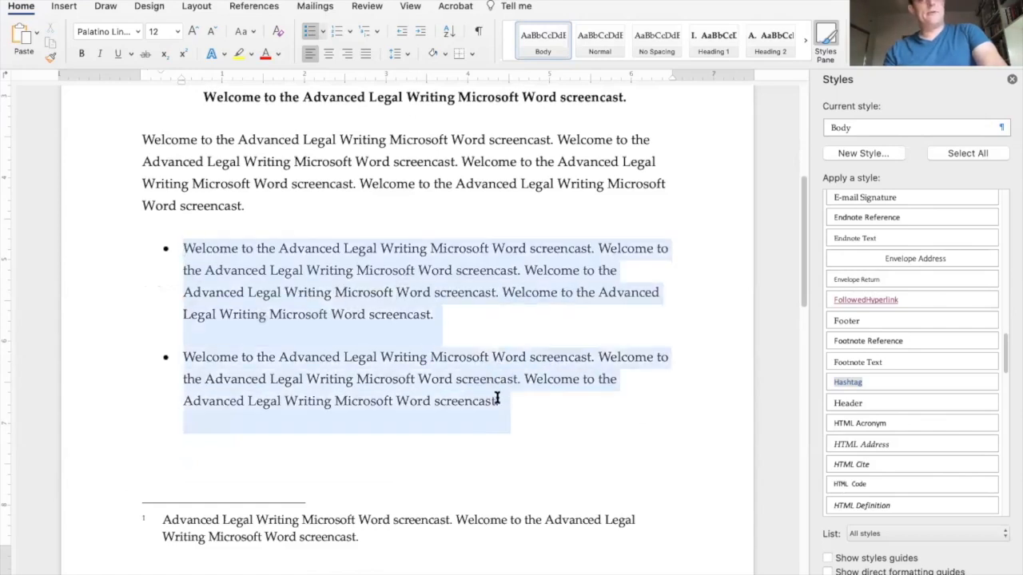
{"action": "left_click", "coordinate": [431, 361]}
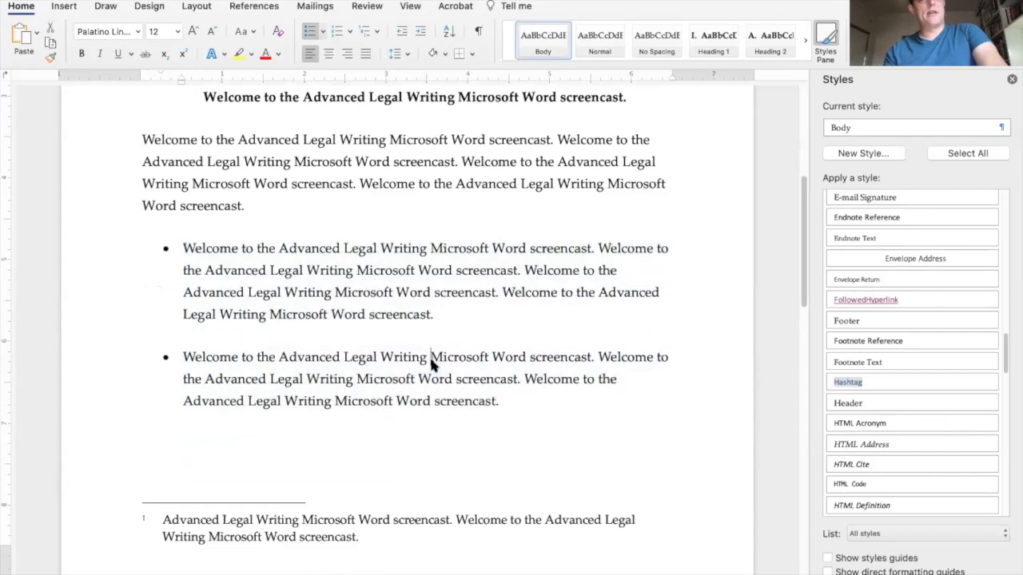
{"action": "left_click", "coordinate": [184, 248]}
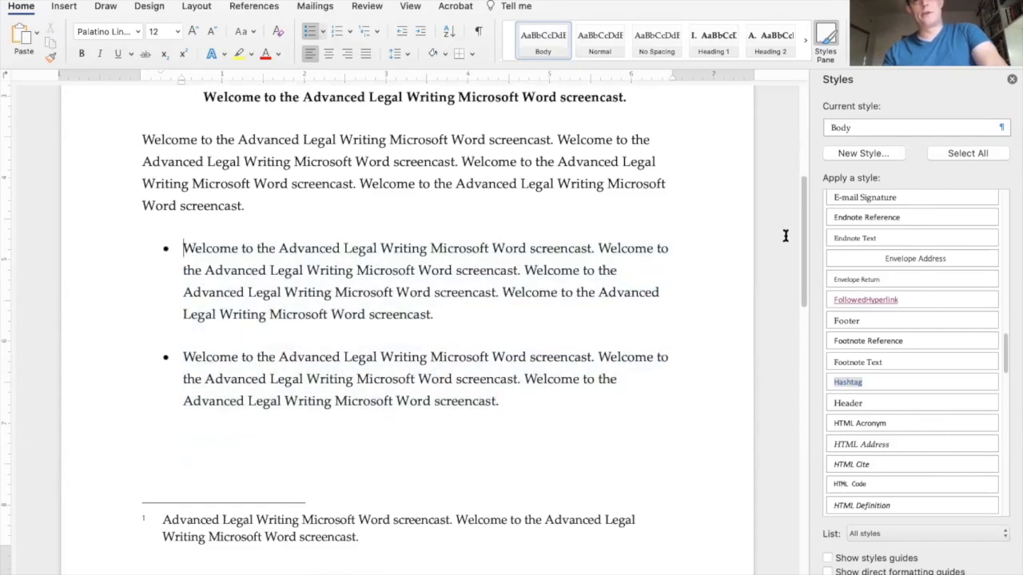
{"action": "left_click", "coordinate": [892, 153]}
{"action": "type", "text": "BulletedList"}
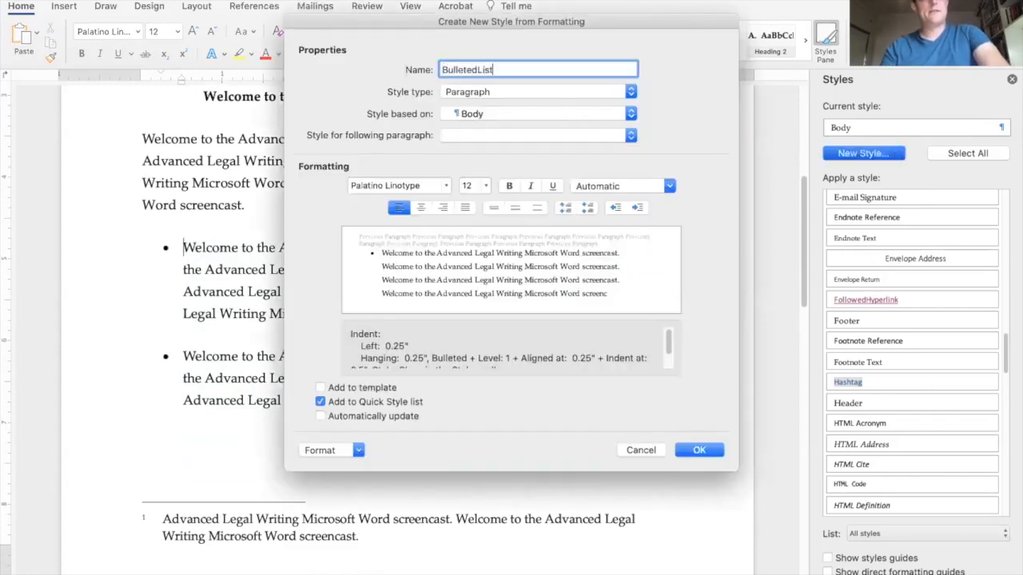
{"action": "left_click", "coordinate": [374, 390]}
Set the new style's paragraph spacing after to 12 pt and accept the style.
{"action": "left_click", "coordinate": [329, 450]}
{"action": "left_click", "coordinate": [339, 480]}
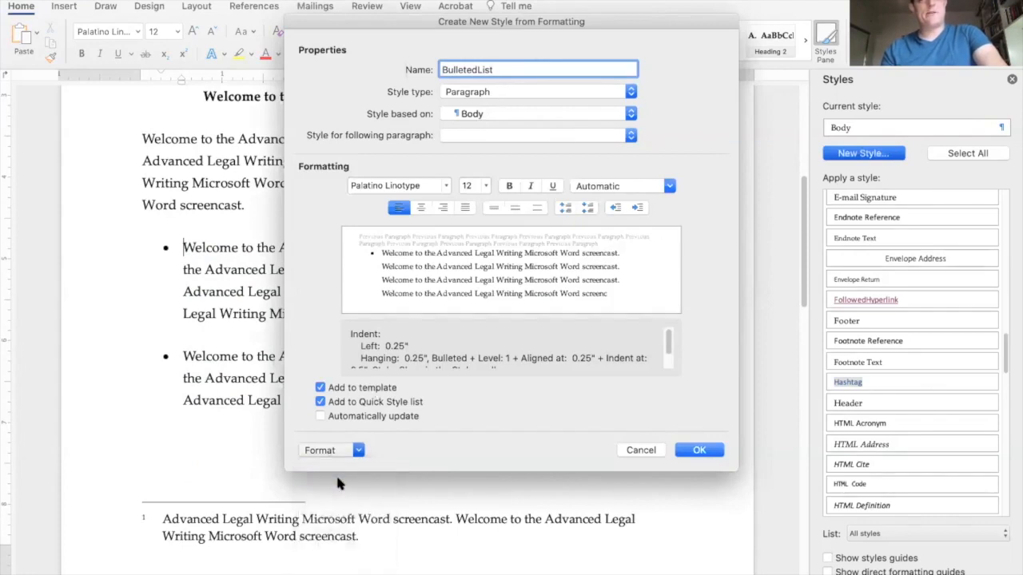
{"action": "left_click", "coordinate": [415, 313]}
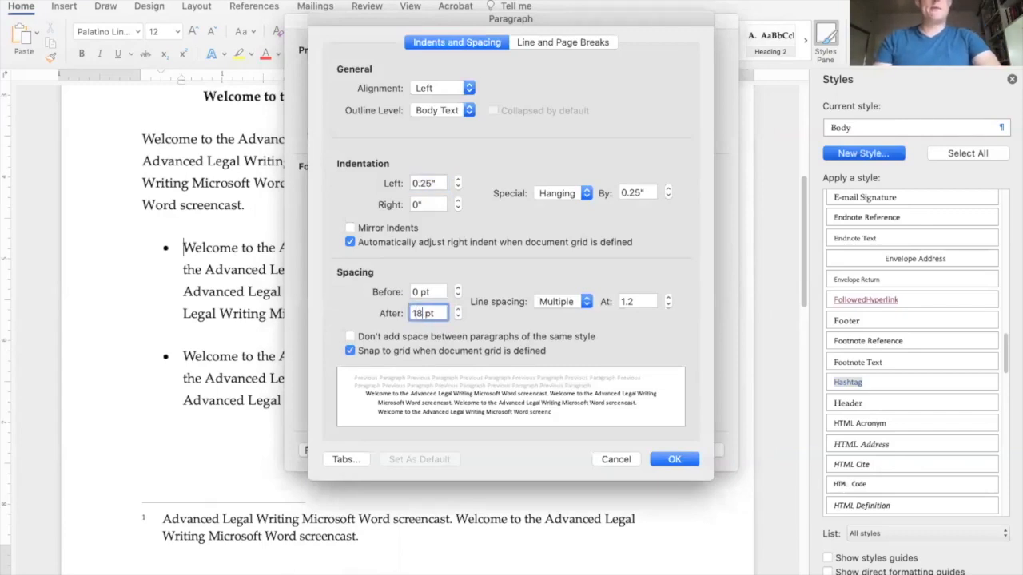
{"action": "key", "text": "shift+Left"}
{"action": "type", "text": "2"}
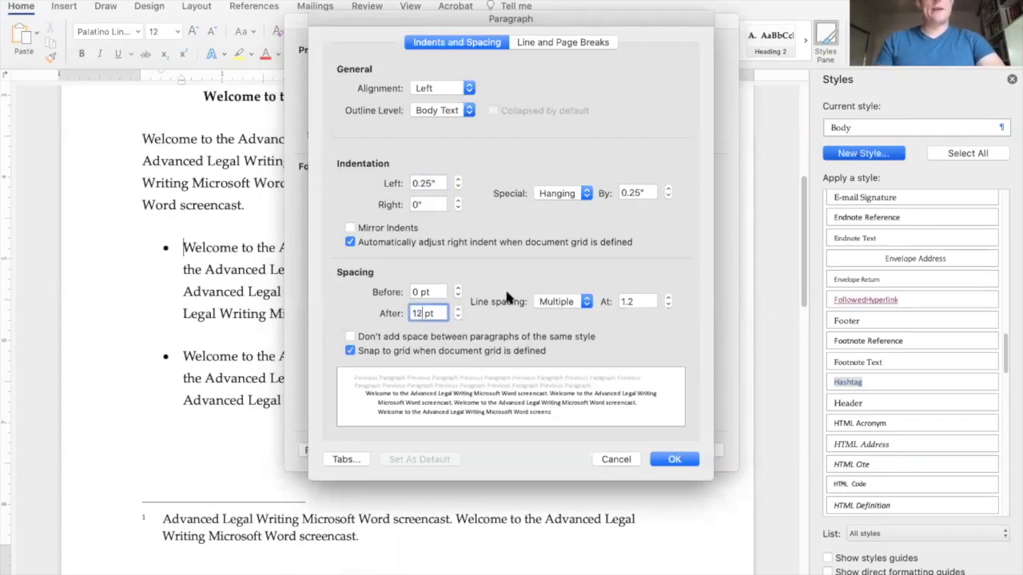
{"action": "left_click", "coordinate": [695, 462]}
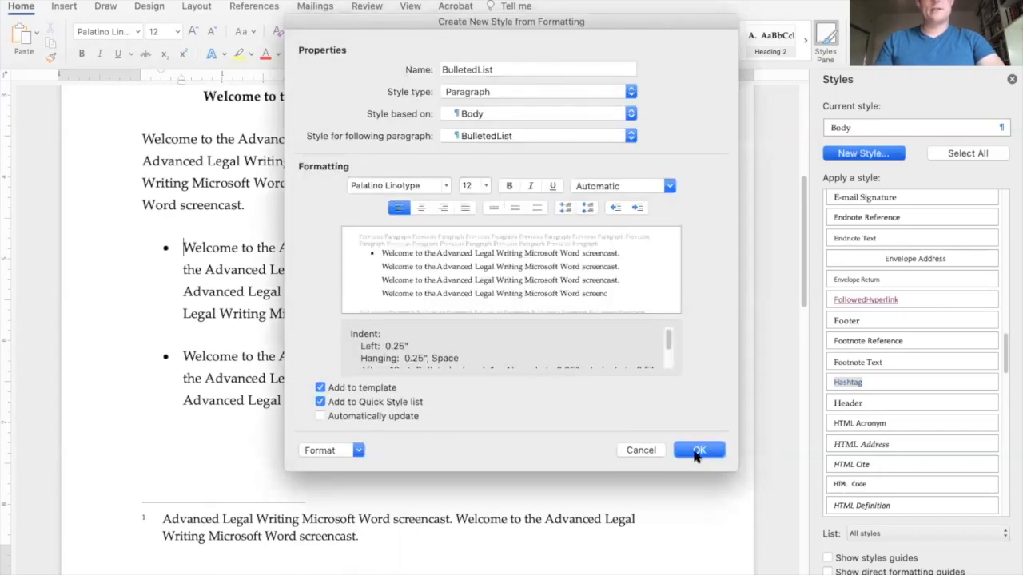
{"action": "left_click", "coordinate": [697, 449]}
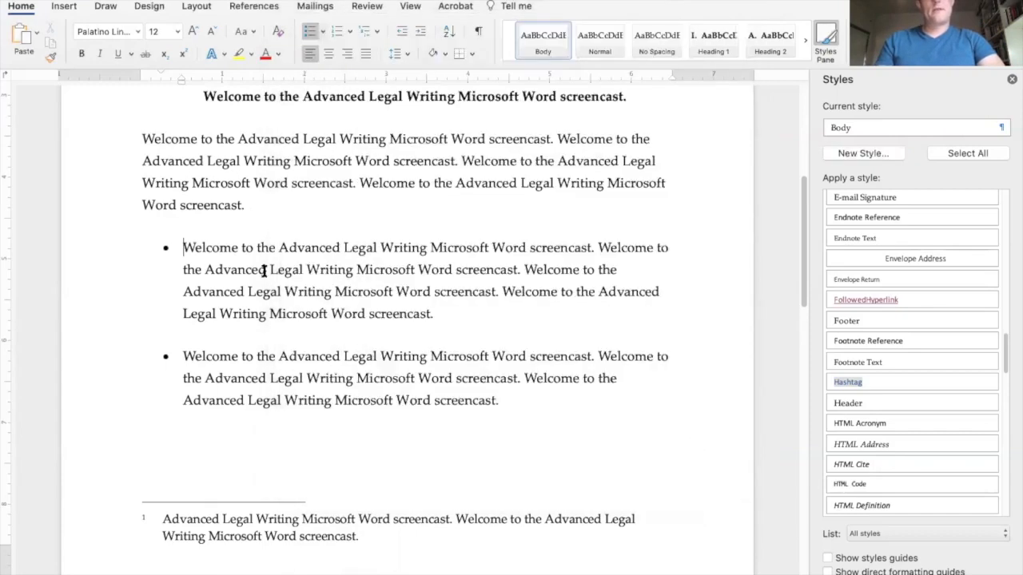
Apply the BulletedList style to both bulleted paragraphs, undo it once, and apply it again.
{"action": "left_click_drag", "start_coordinate": [185, 246], "coordinate": [498, 398]}
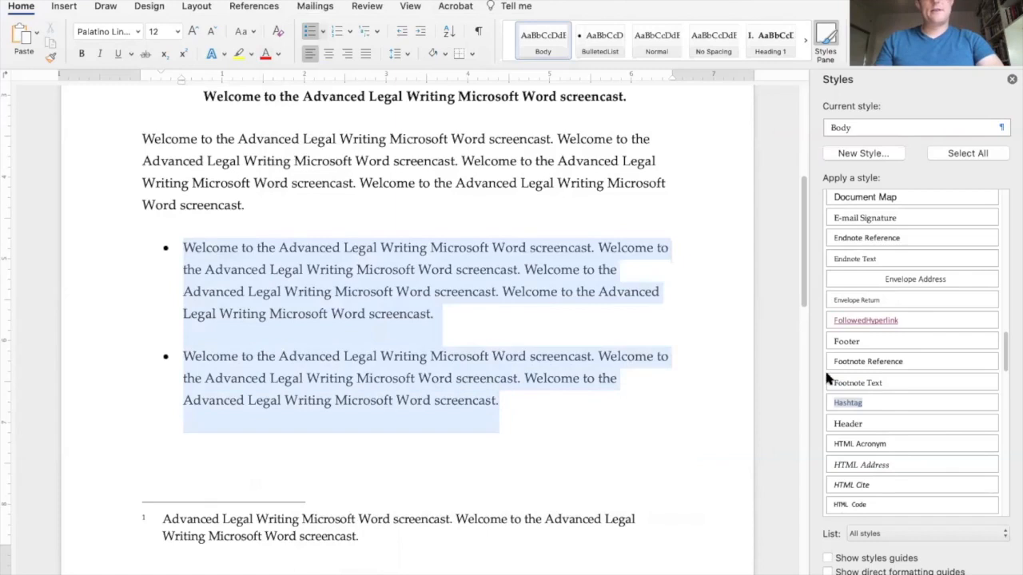
{"action": "scroll", "coordinate": [926, 367], "scroll_direction": "up", "scroll_amount": 15}
{"action": "scroll", "coordinate": [923, 369], "scroll_direction": "up", "scroll_amount": 15}
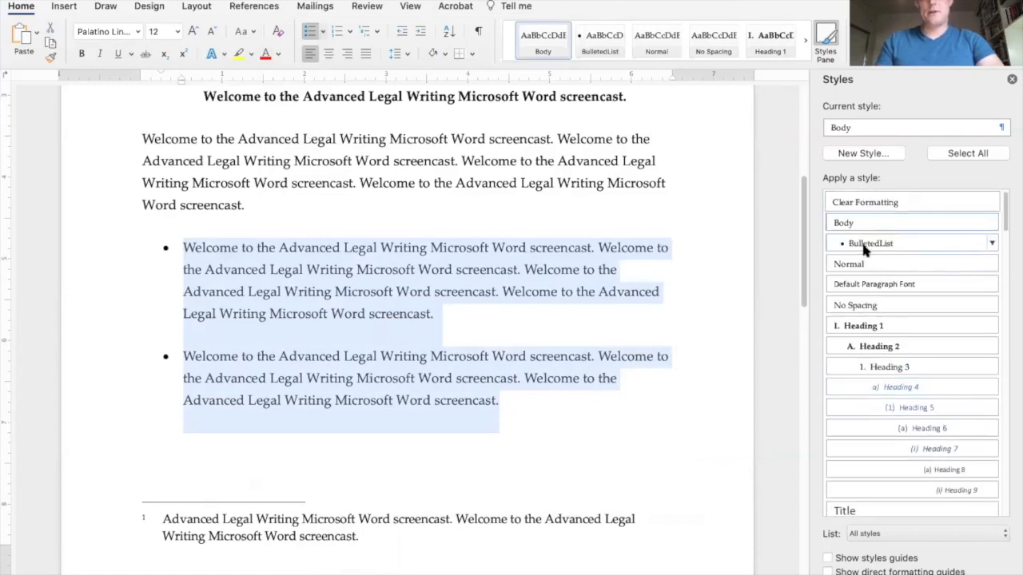
{"action": "left_click", "coordinate": [863, 246]}
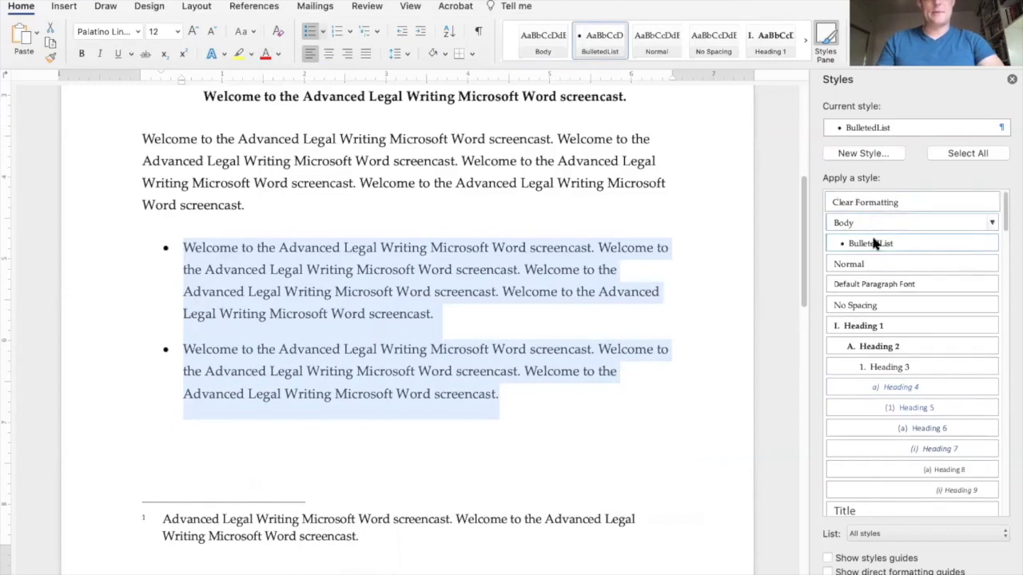
{"action": "left_click", "coordinate": [424, 293]}
{"action": "key", "text": "super+z"}
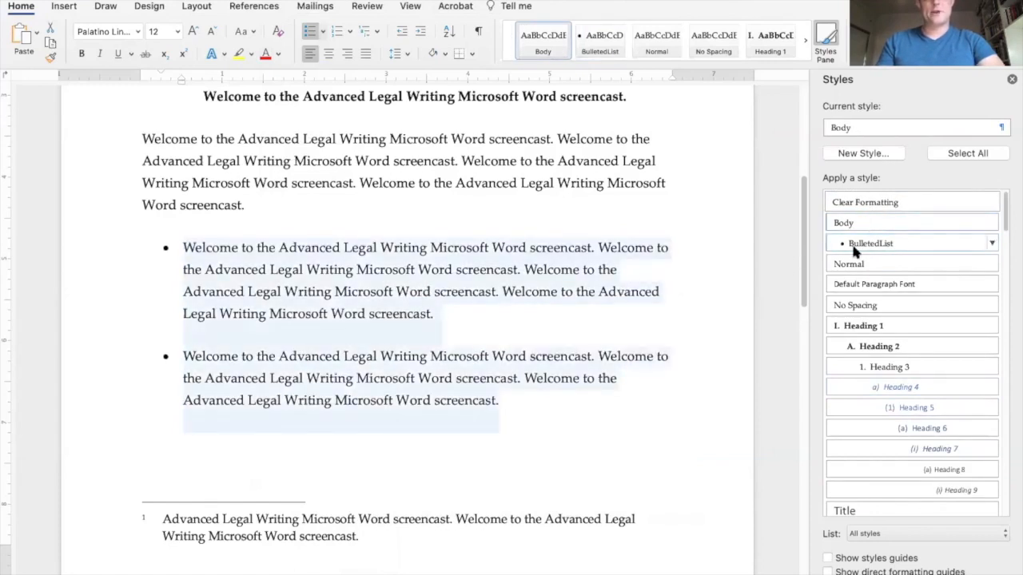
{"action": "left_click", "coordinate": [863, 246]}
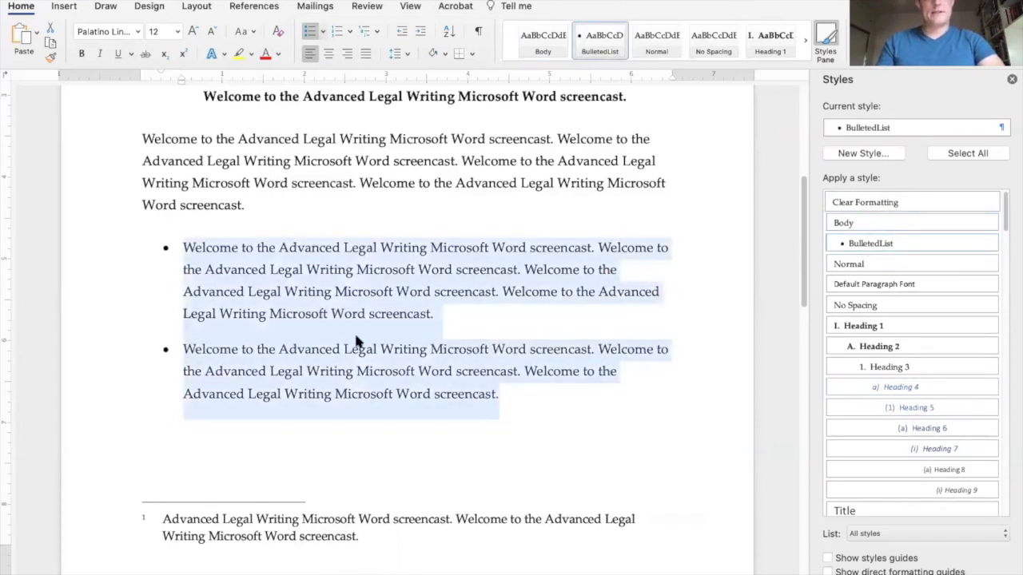
Clear the formatting of both bulleted paragraphs and restore it with the BulletedList style.
{"action": "left_click", "coordinate": [357, 343]}
{"action": "left_click_drag", "start_coordinate": [559, 413], "coordinate": [168, 249]}
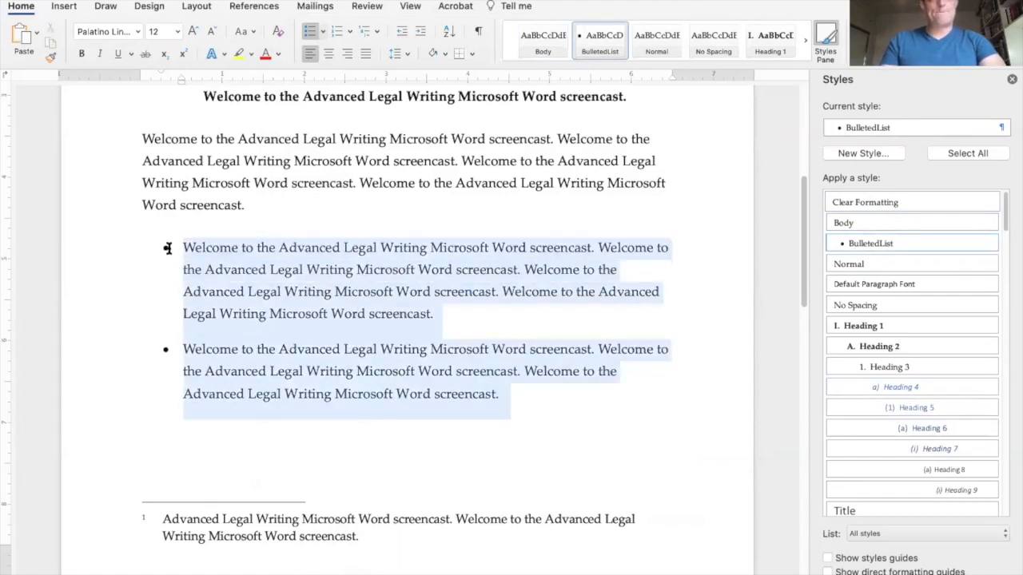
{"action": "left_click", "coordinate": [266, 256]}
{"action": "left_click_drag", "start_coordinate": [165, 238], "coordinate": [516, 392]}
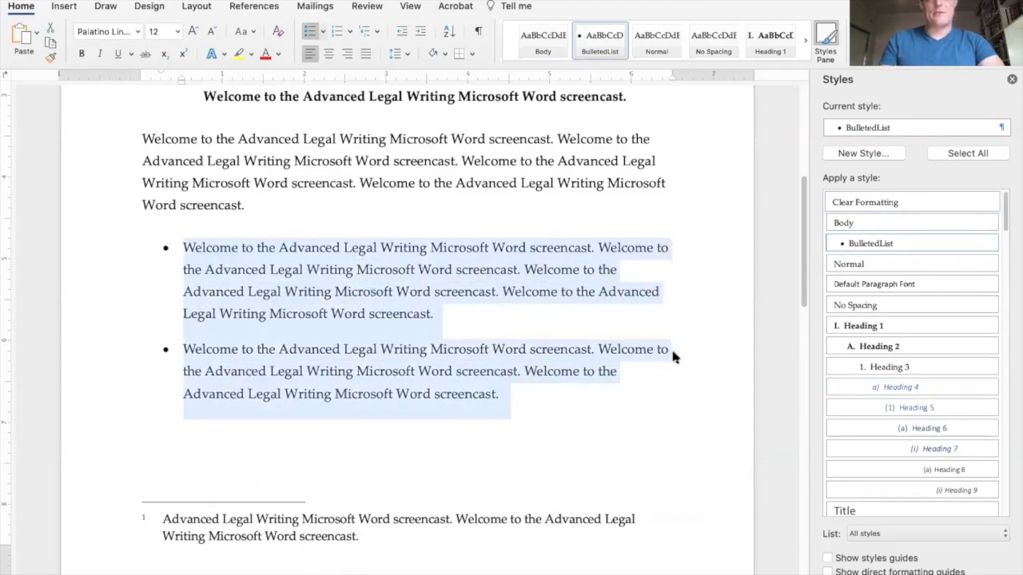
{"action": "left_click", "coordinate": [882, 204]}
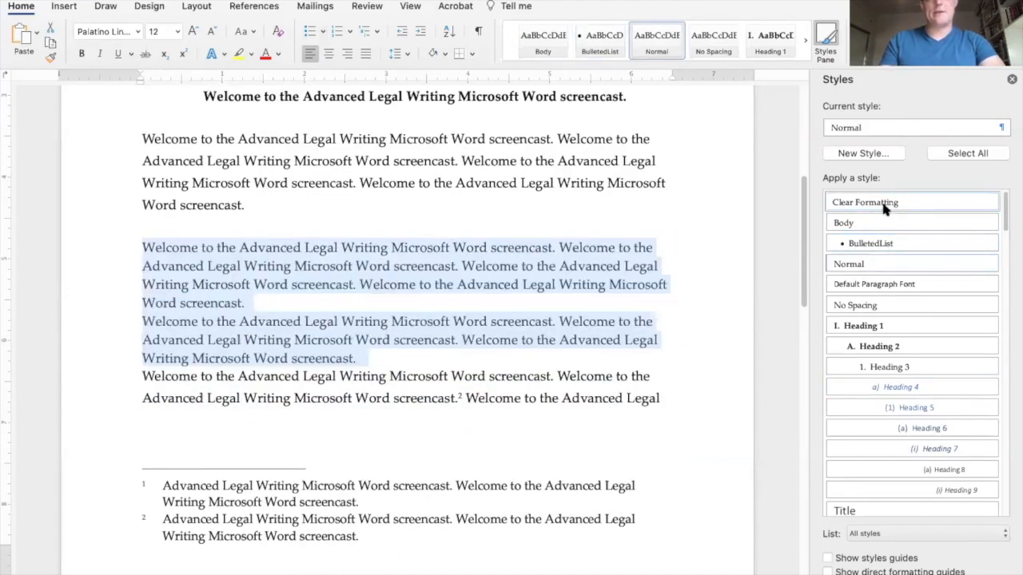
{"action": "left_click", "coordinate": [870, 243]}
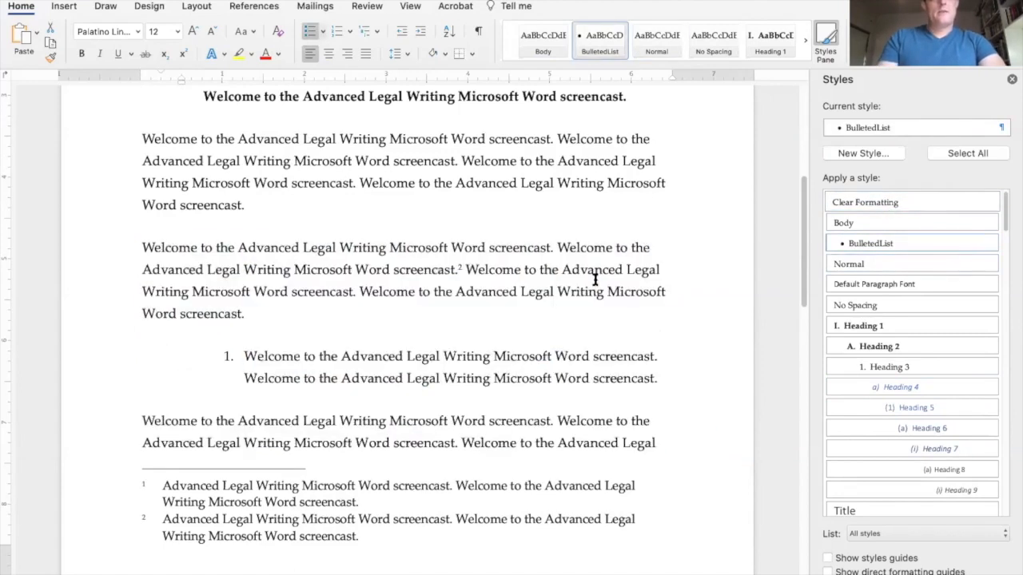
Insert an empty paragraph above heading I at the start of the document.
{"action": "scroll", "coordinate": [534, 274], "scroll_direction": "up", "scroll_amount": 1}
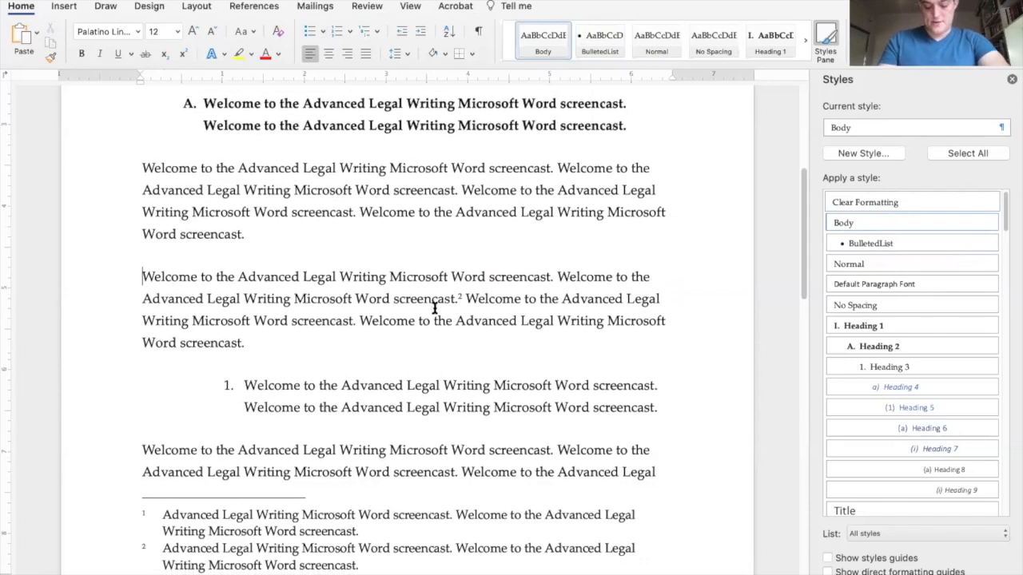
{"action": "scroll", "coordinate": [431, 309], "scroll_direction": "down", "scroll_amount": 1}
{"action": "scroll", "coordinate": [436, 304], "scroll_direction": "down", "scroll_amount": 15}
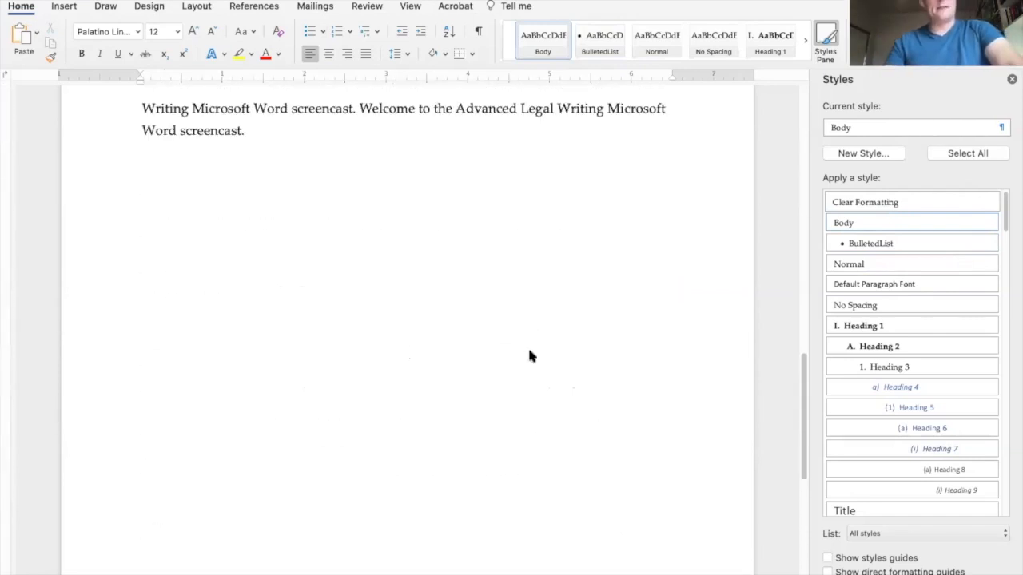
{"action": "scroll", "coordinate": [529, 357], "scroll_direction": "up", "scroll_amount": 13}
{"action": "scroll", "coordinate": [447, 405], "scroll_direction": "up", "scroll_amount": 10}
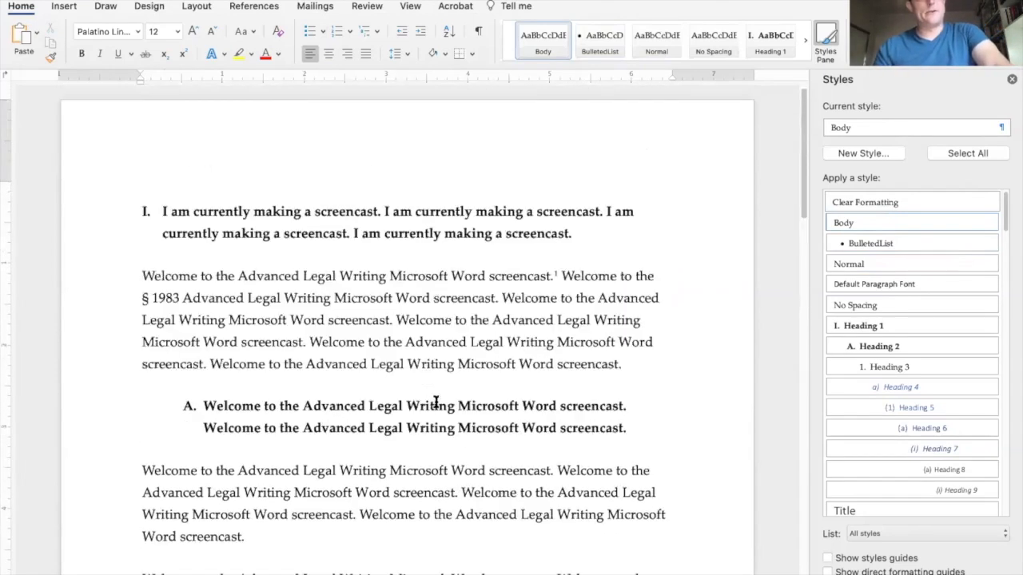
{"action": "left_click", "coordinate": [619, 216]}
{"action": "key", "text": "super+Left"}
{"action": "key", "text": "Return"}
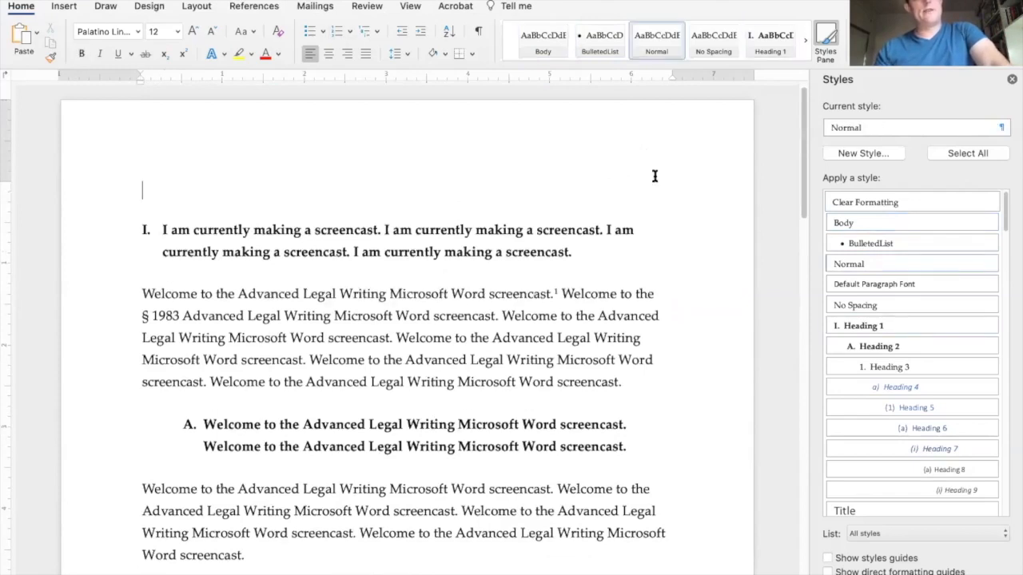
Enter "Title" as a bold, centred line above heading I and left-align the empty line below it.
{"action": "left_click", "coordinate": [327, 54]}
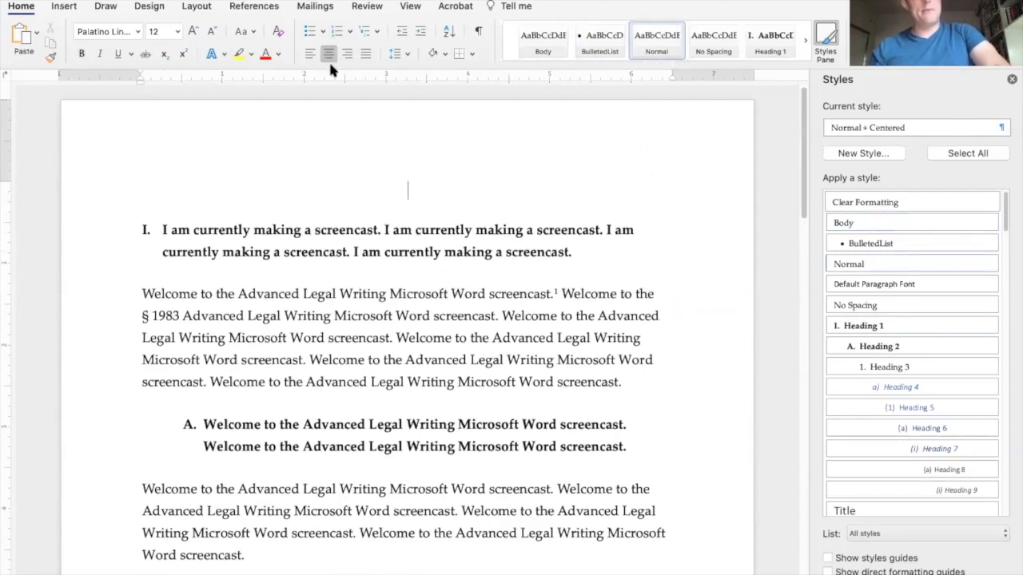
{"action": "key", "text": "super+b"}
{"action": "type", "text": "Title"}
{"action": "key", "text": "Return"}
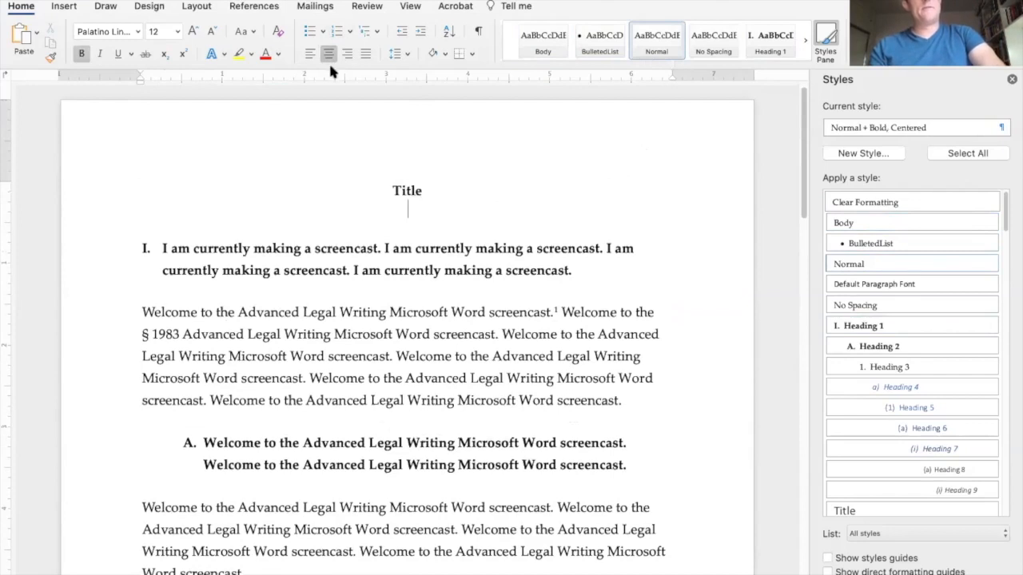
{"action": "left_click", "coordinate": [310, 54]}
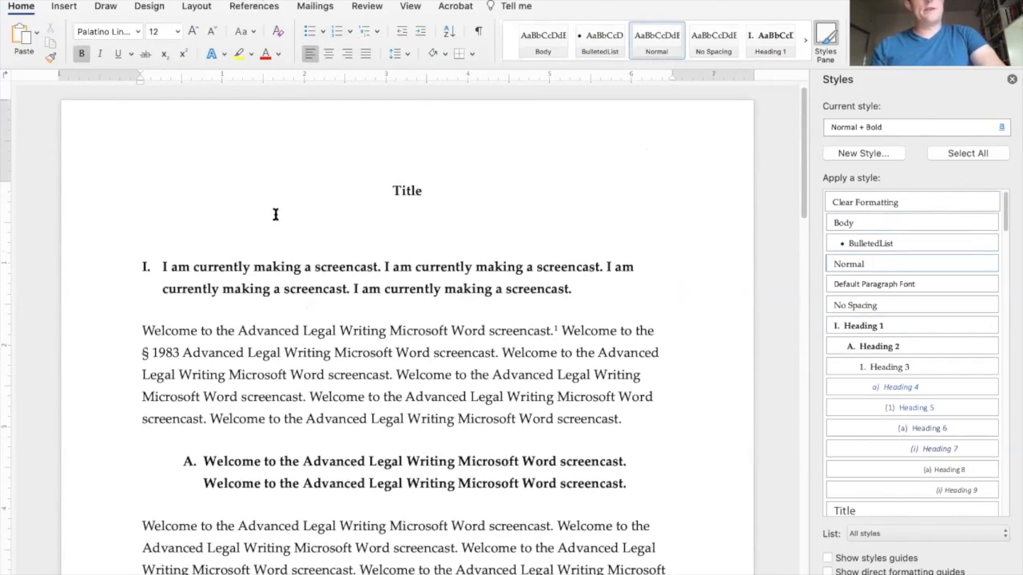
Search the help for "Table of" and "contents" to find the table of contents command.
{"action": "left_click", "coordinate": [185, 1]}
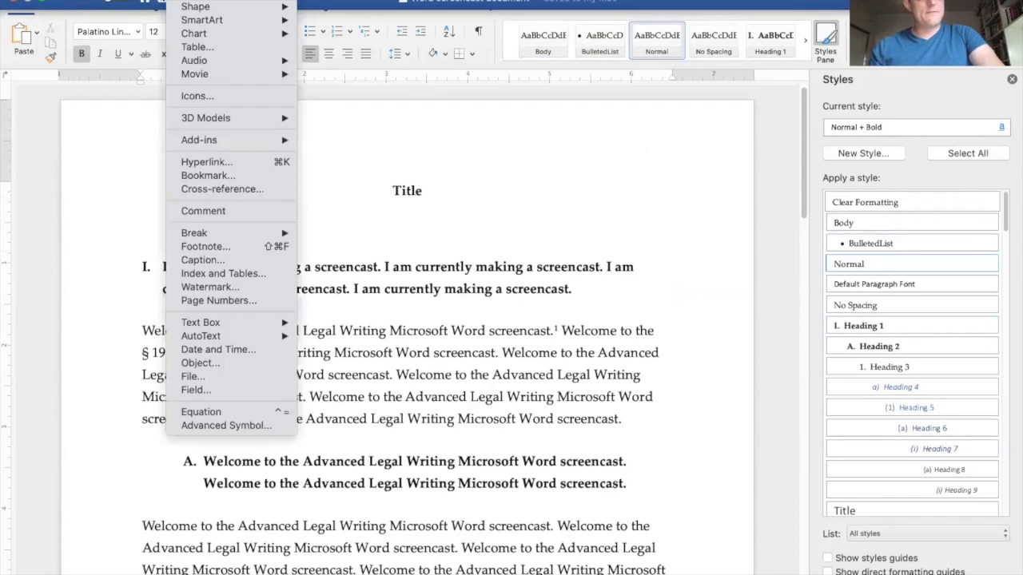
{"action": "mouse_move", "coordinate": [391, 0]}
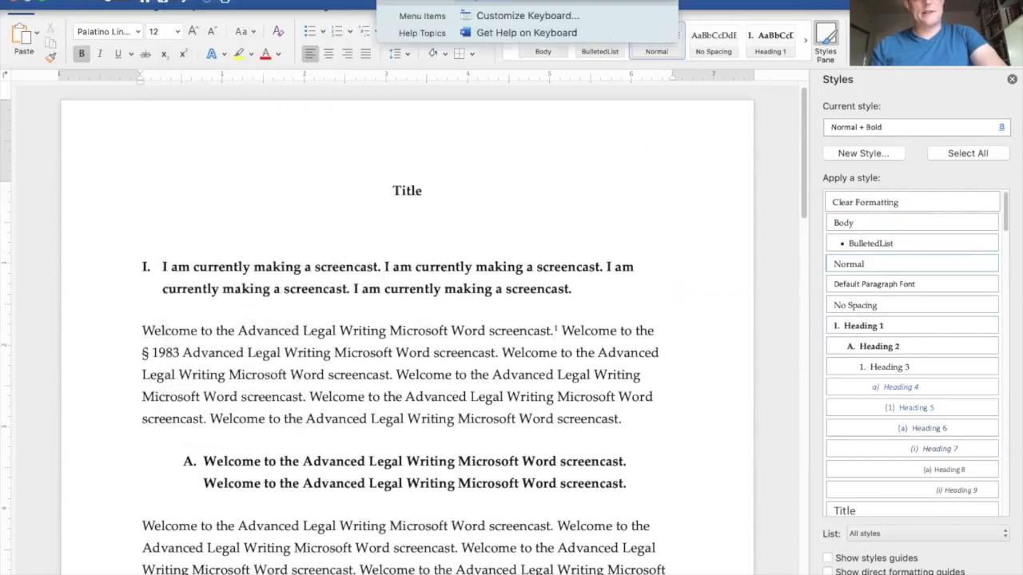
{"action": "type", "text": "Table of"}
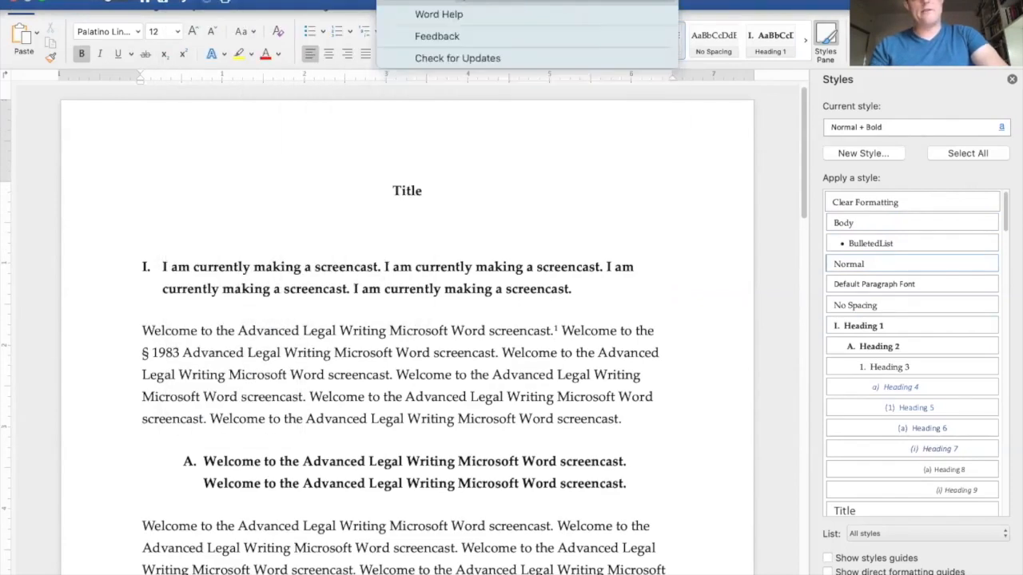
{"action": "type", "text": "contents"}
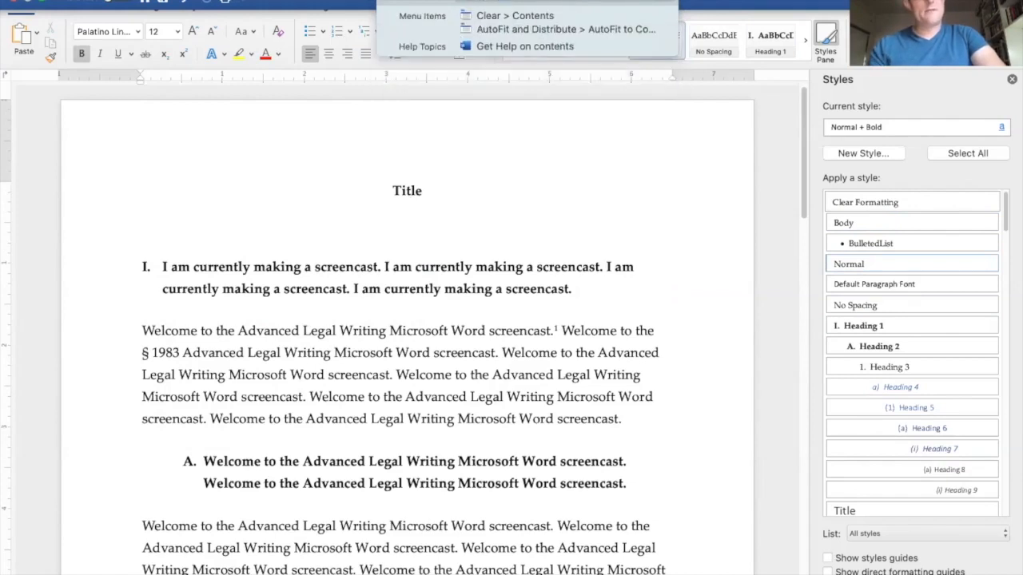
{"action": "key", "text": "Escape"}
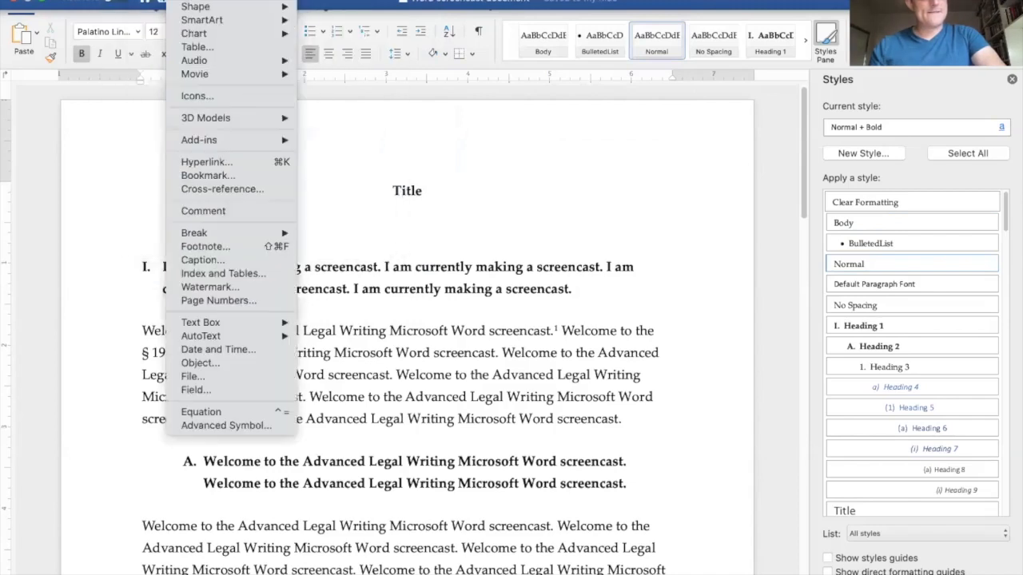
Set up a table of contents with the From template format and turn off hyperlinks instead of page numbers.
{"action": "mouse_move", "coordinate": [254, 234]}
{"action": "left_click", "coordinate": [257, 274]}
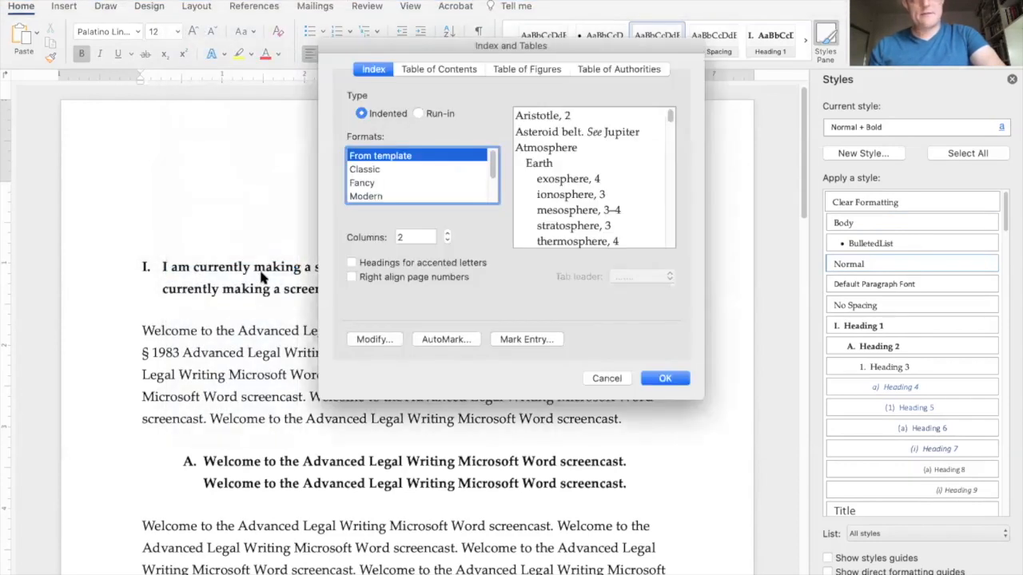
{"action": "left_click", "coordinate": [439, 70]}
{"action": "left_click_drag", "start_coordinate": [452, 40], "coordinate": [285, 40]}
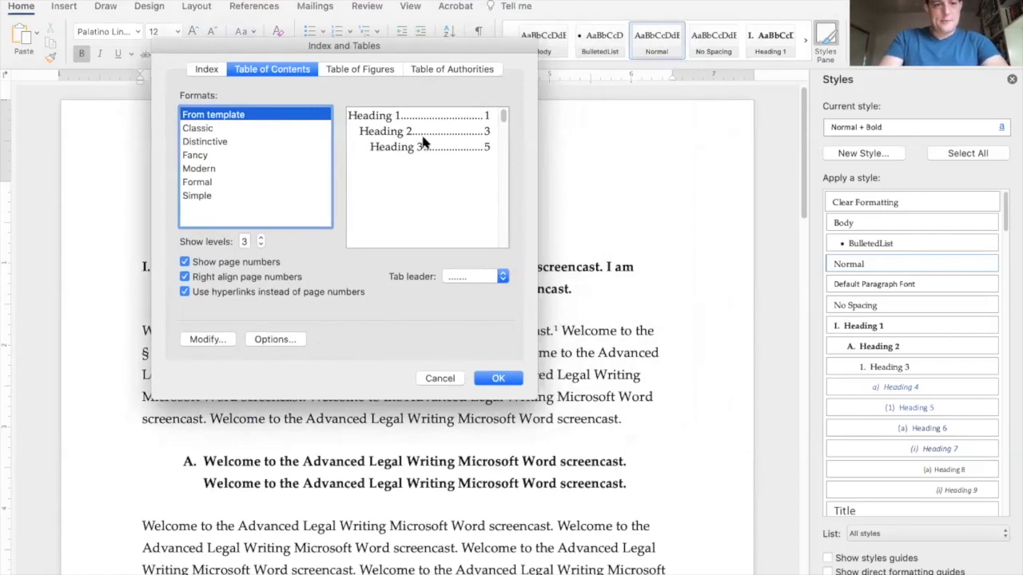
{"action": "left_click", "coordinate": [309, 127]}
{"action": "left_click", "coordinate": [304, 141]}
{"action": "left_click", "coordinate": [303, 117]}
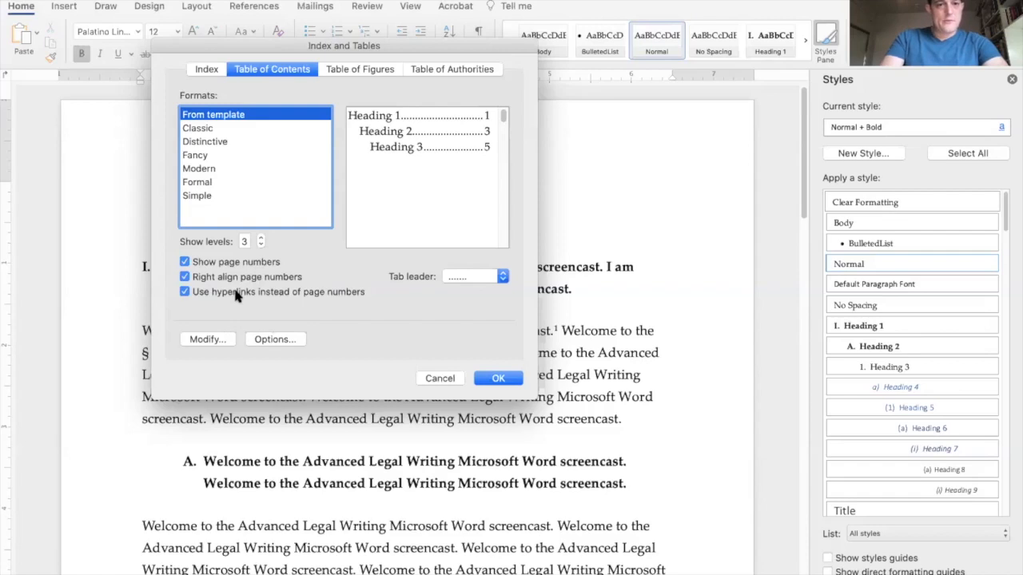
Review the definitions of the TOC 1 and TOC 2 styles and leave them without modifying anything.
{"action": "left_click", "coordinate": [209, 340]}
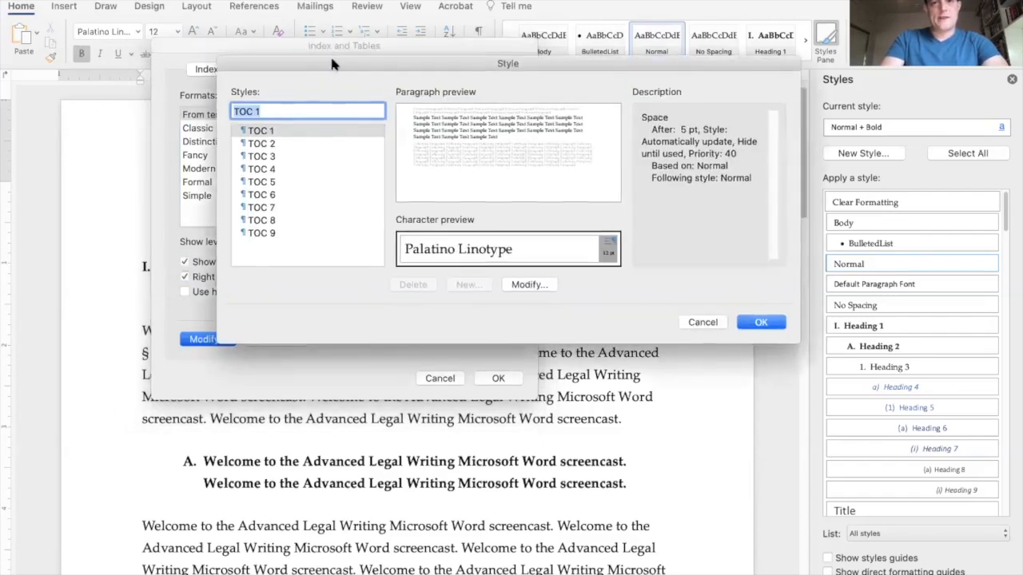
{"action": "left_click", "coordinate": [180, 180]}
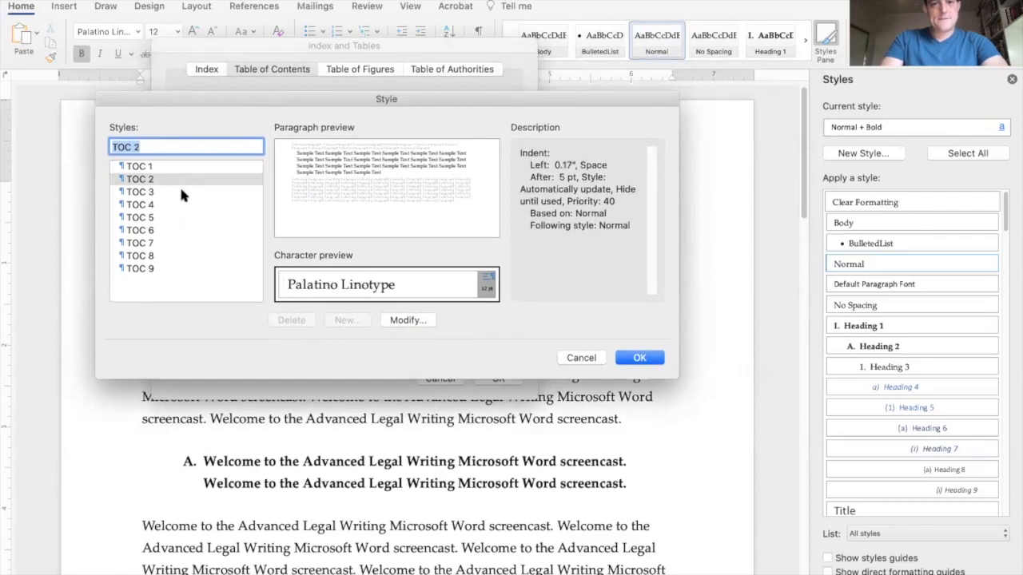
{"action": "left_click", "coordinate": [182, 167]}
{"action": "left_click", "coordinate": [182, 176]}
{"action": "left_click", "coordinate": [180, 165]}
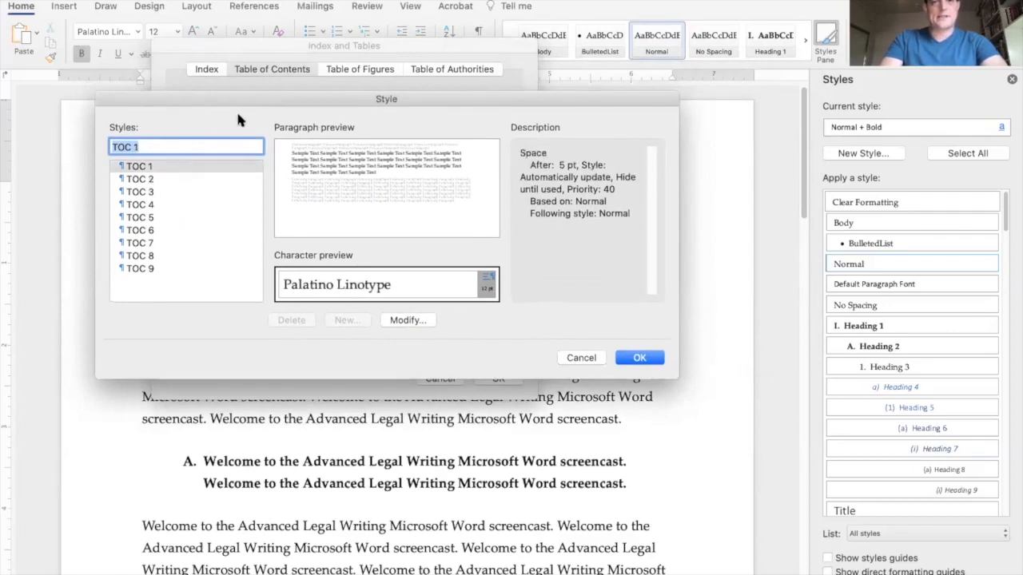
{"action": "left_click", "coordinate": [571, 361]}
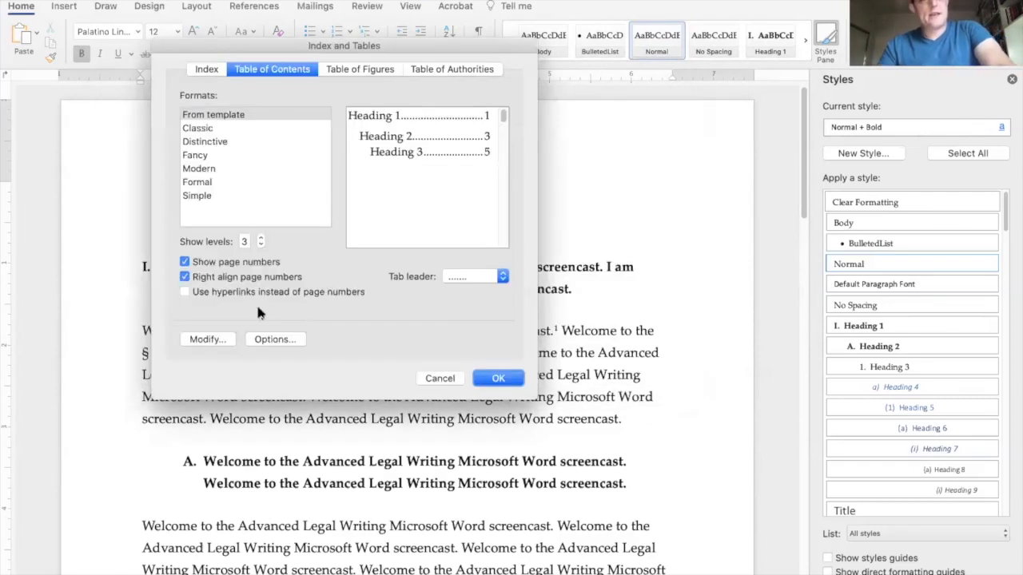
Check the TOC 1 to TOC 3 styles again and insert the three-level table of contents with dotted leaders below the title.
{"action": "left_click", "coordinate": [210, 338]}
{"action": "left_click", "coordinate": [319, 142]}
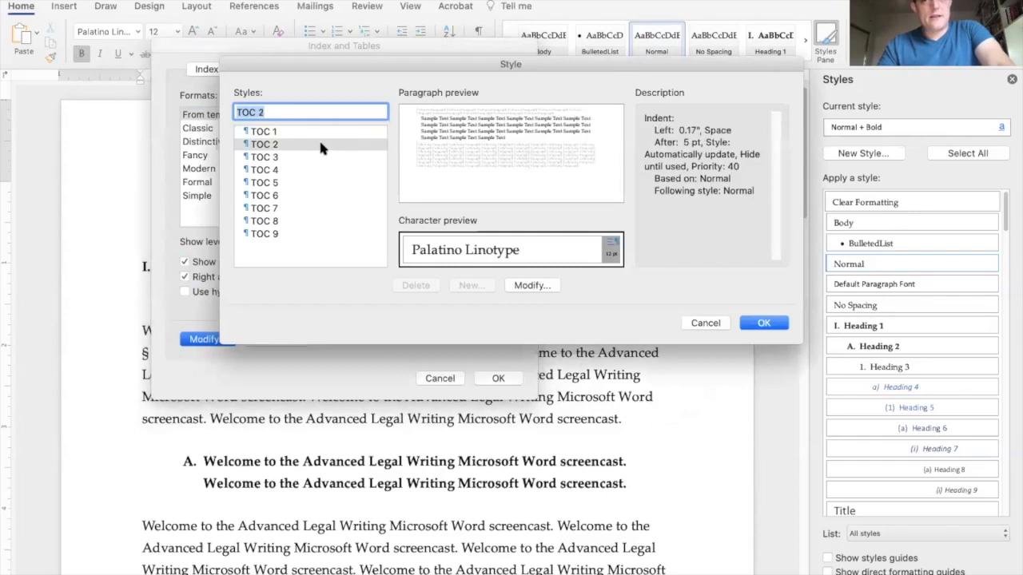
{"action": "left_click", "coordinate": [320, 154]}
{"action": "left_click", "coordinate": [322, 133]}
{"action": "left_click", "coordinate": [319, 144]}
{"action": "left_click", "coordinate": [320, 134]}
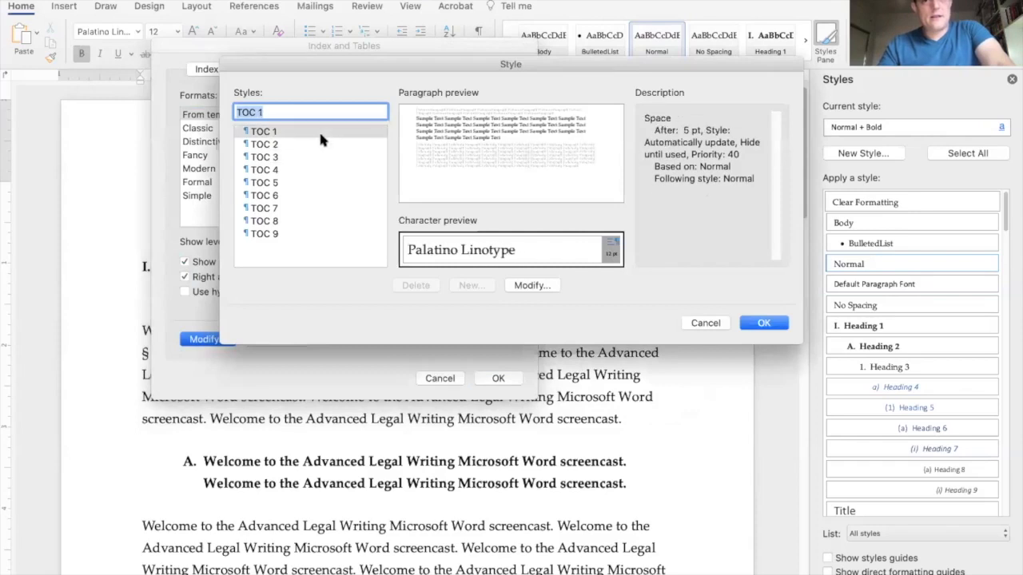
{"action": "left_click", "coordinate": [693, 323]}
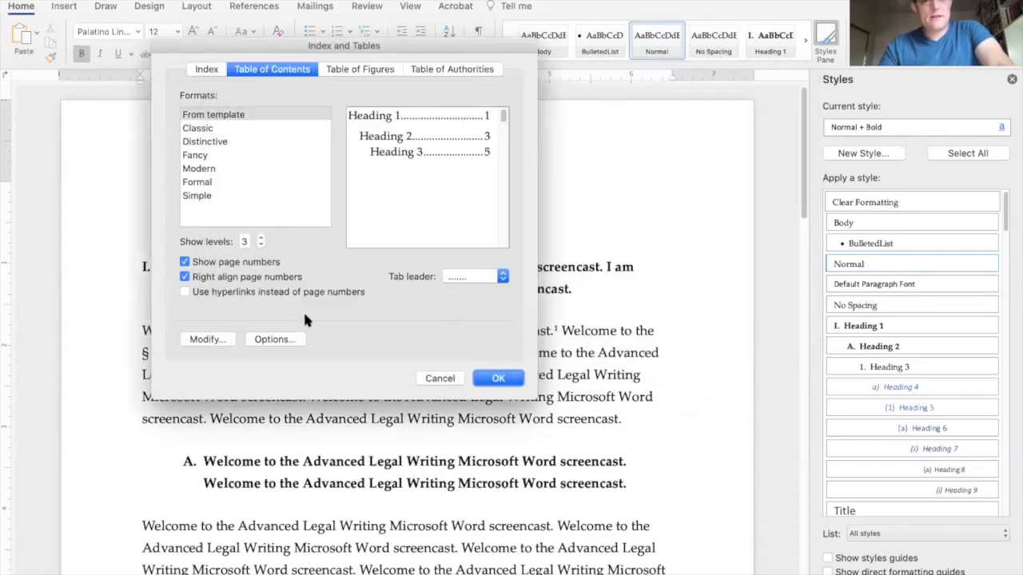
{"action": "left_click", "coordinate": [500, 378]}
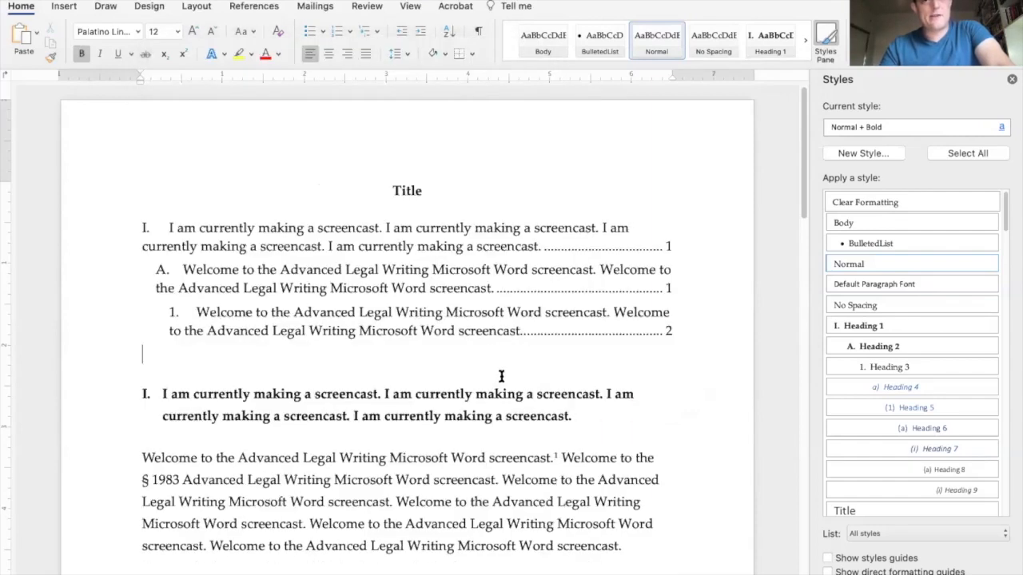
Add a bold, centred "Contents" heading between the title and the table of contents, set off by an empty line.
{"action": "left_click", "coordinate": [363, 246]}
{"action": "left_click", "coordinate": [470, 197]}
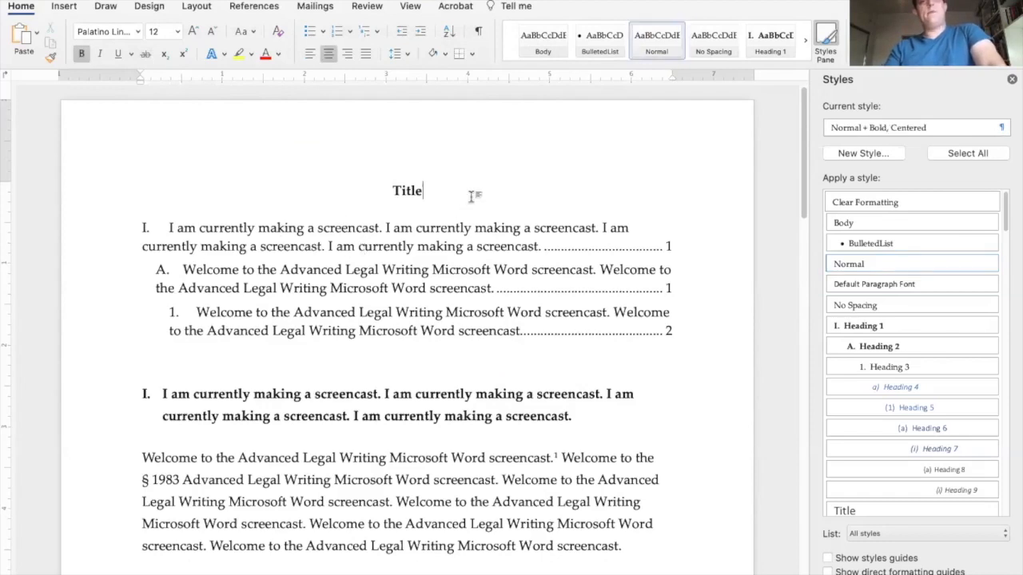
{"action": "key", "text": "Return"}
{"action": "key", "text": "Return"}
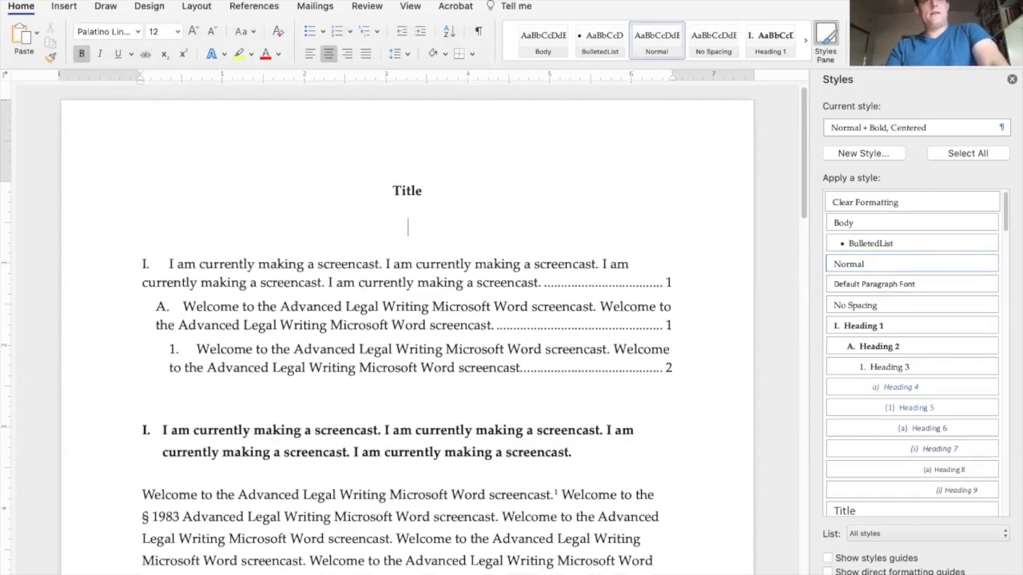
{"action": "type", "text": "Contents"}
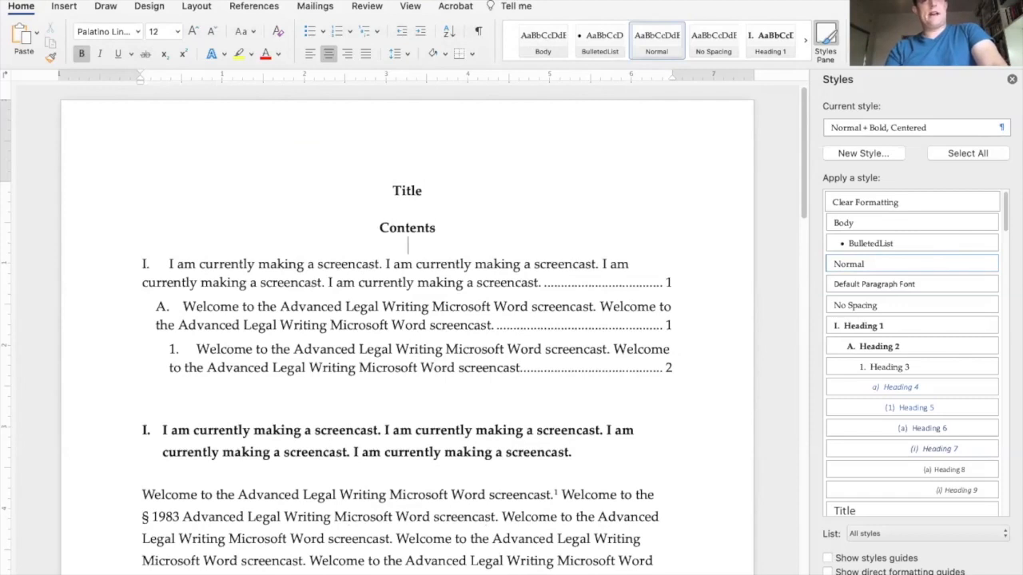
Check which style each level of the contents entries uses and how their wrapped lines are indented.
{"action": "left_click", "coordinate": [407, 281]}
{"action": "left_click", "coordinate": [411, 306]}
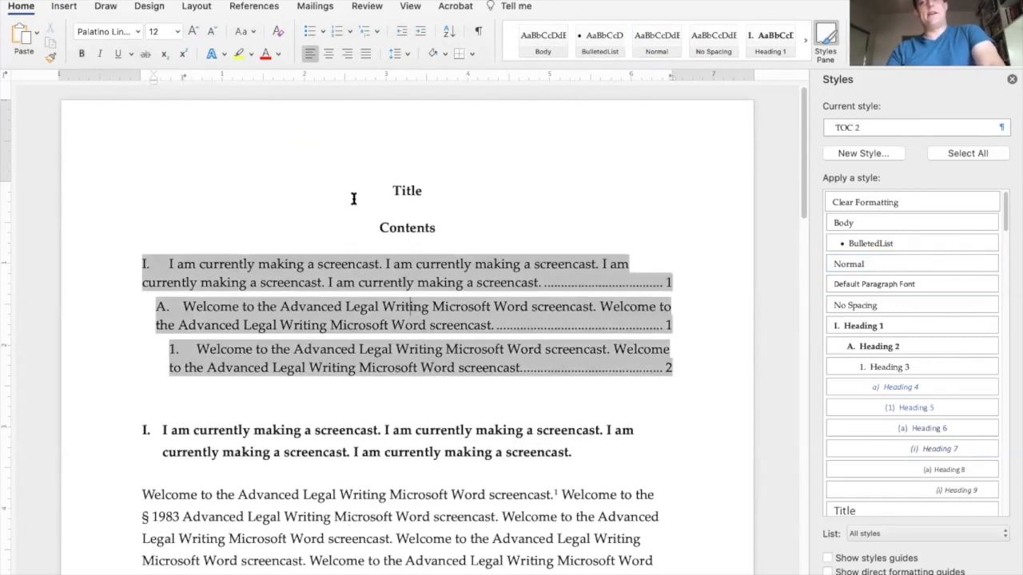
{"action": "left_click", "coordinate": [393, 282]}
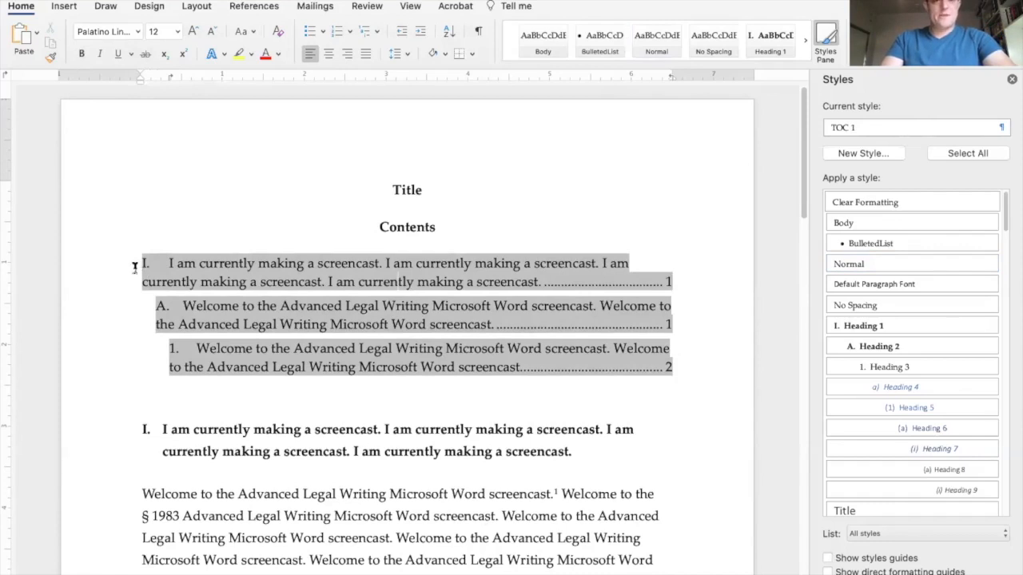
{"action": "left_click", "coordinate": [162, 320]}
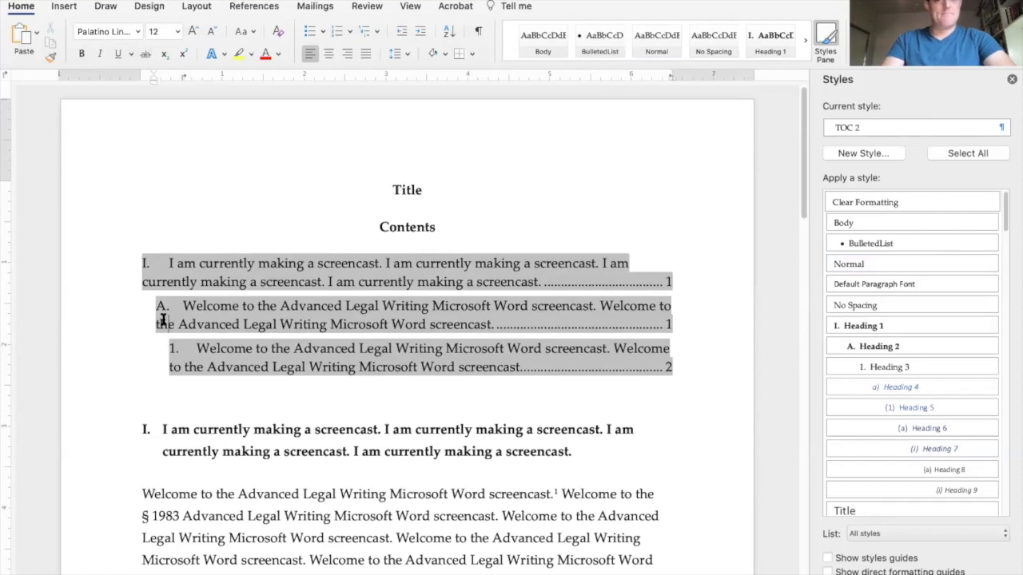
{"action": "scroll", "coordinate": [163, 319], "scroll_direction": "down", "scroll_amount": 5}
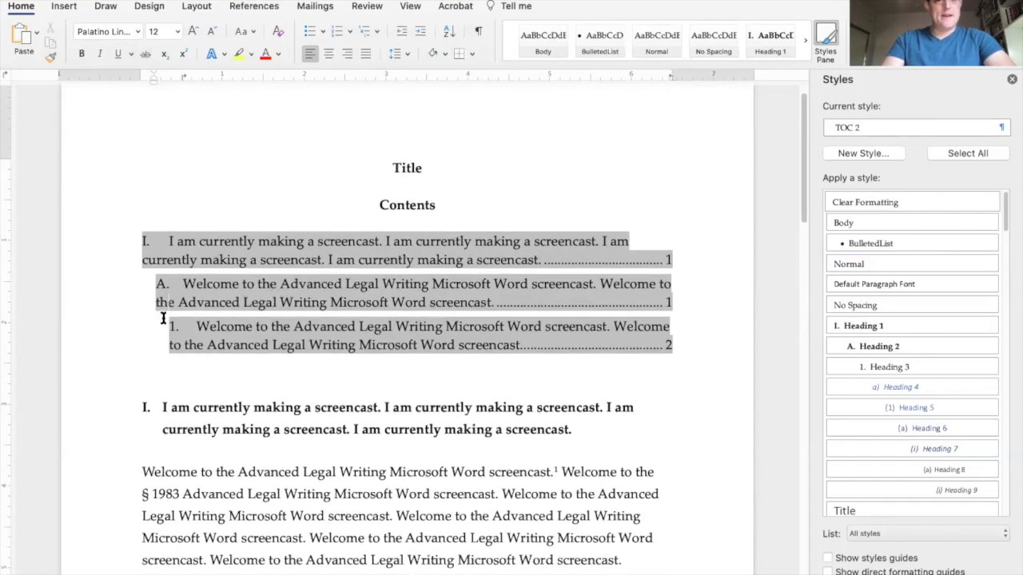
{"action": "scroll", "coordinate": [182, 257], "scroll_direction": "down", "scroll_amount": 2}
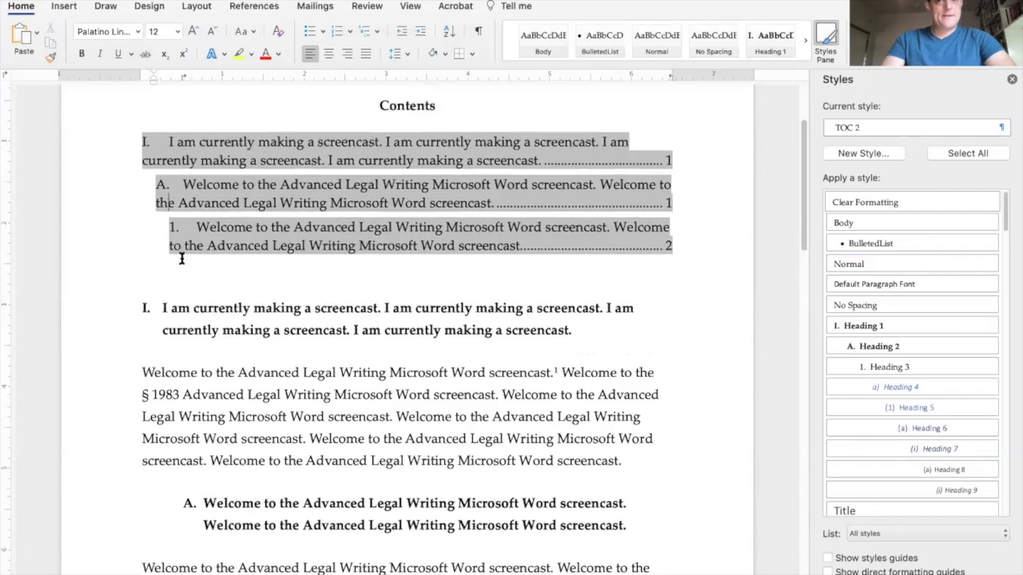
{"action": "scroll", "coordinate": [475, 227], "scroll_direction": "up", "scroll_amount": 5}
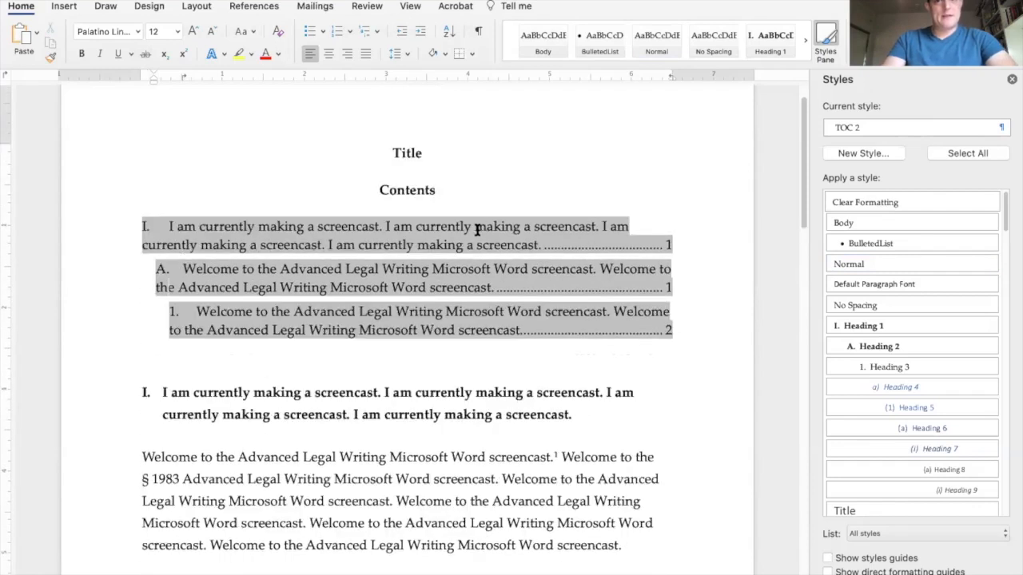
Move the tab stop after the number of contents entry I to about 0.25 inch, undoing a first attempt.
{"action": "left_click", "coordinate": [477, 243]}
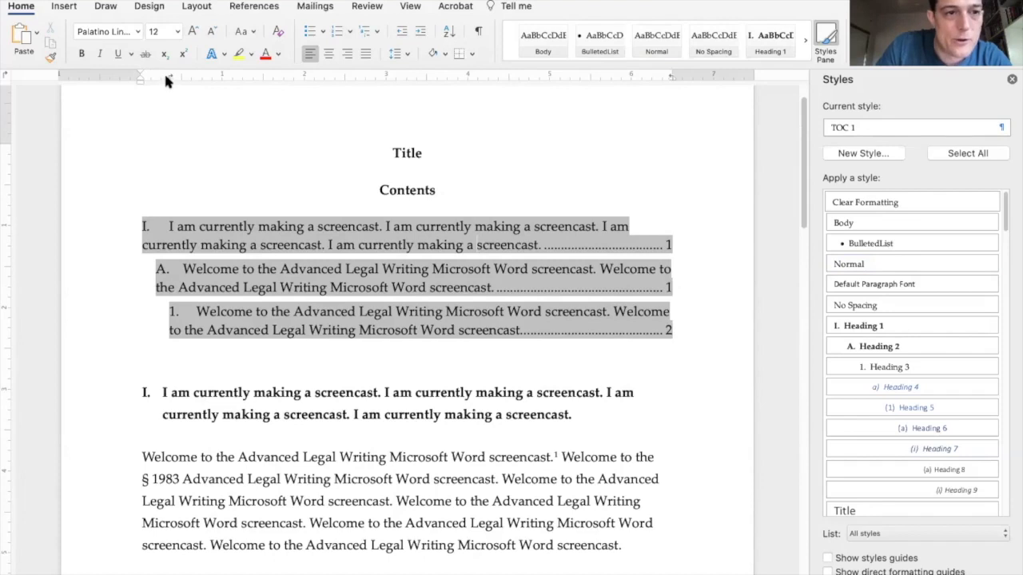
{"action": "left_click_drag", "start_coordinate": [164, 73], "coordinate": [168, 32]}
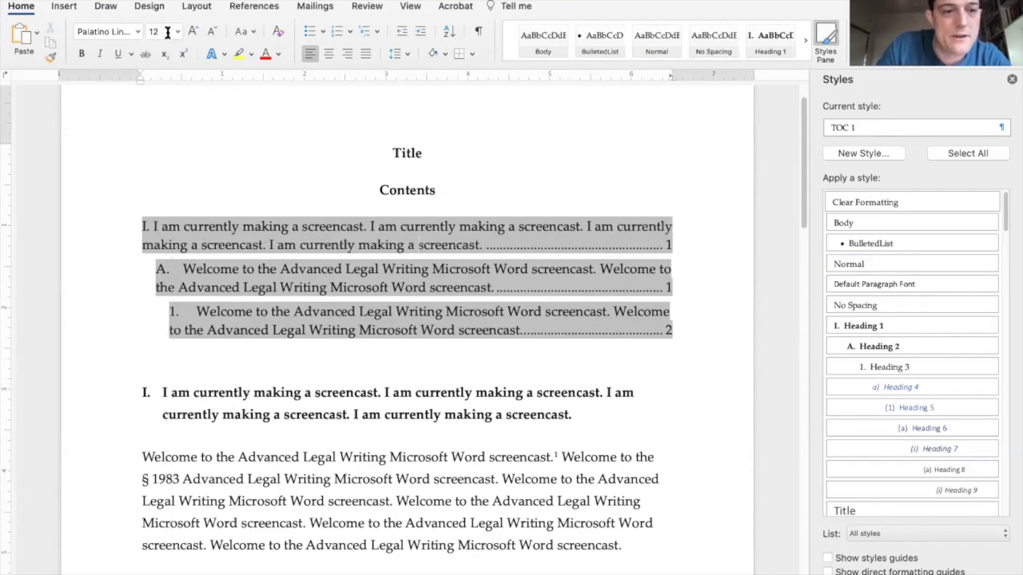
{"action": "key", "text": "super+z"}
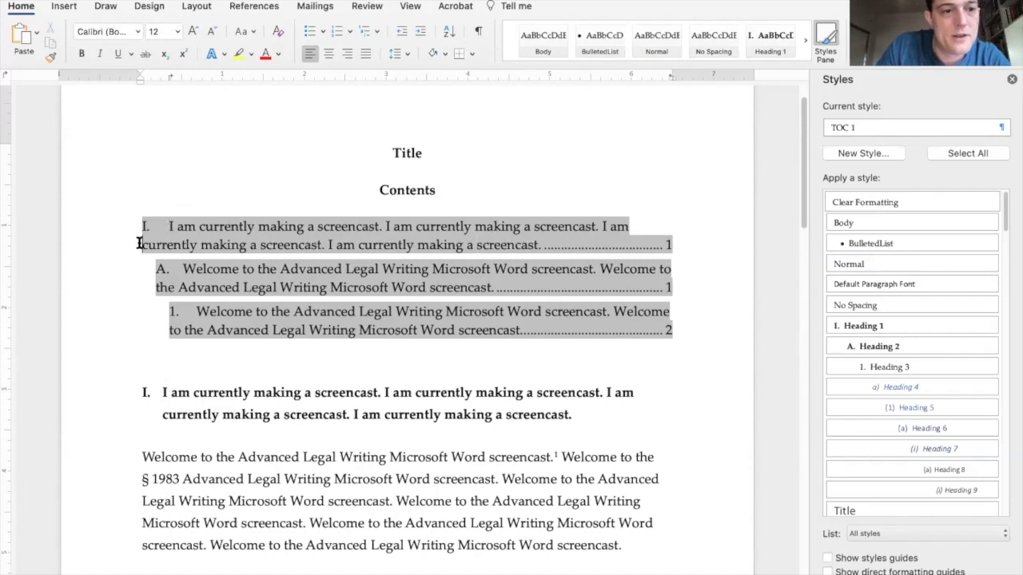
{"action": "mouse_move", "coordinate": [166, 74]}
{"action": "left_mouse_down"}
{"action": "mouse_move", "coordinate": [180, 79]}
{"action": "mouse_move", "coordinate": [161, 78]}
{"action": "left_mouse_up"}
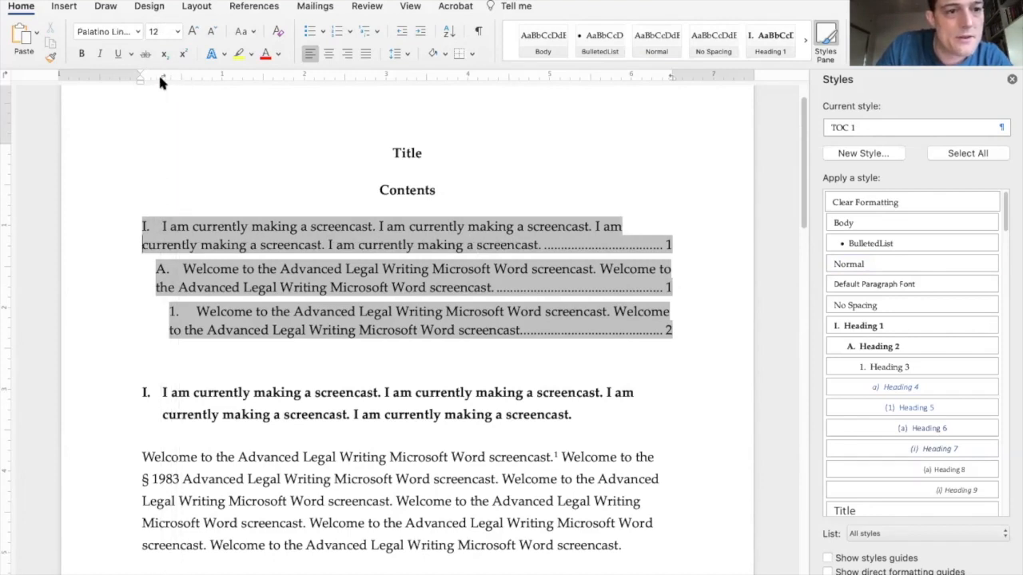
Compare where the text starts after the number in each of the three contents levels.
{"action": "left_click", "coordinate": [184, 269]}
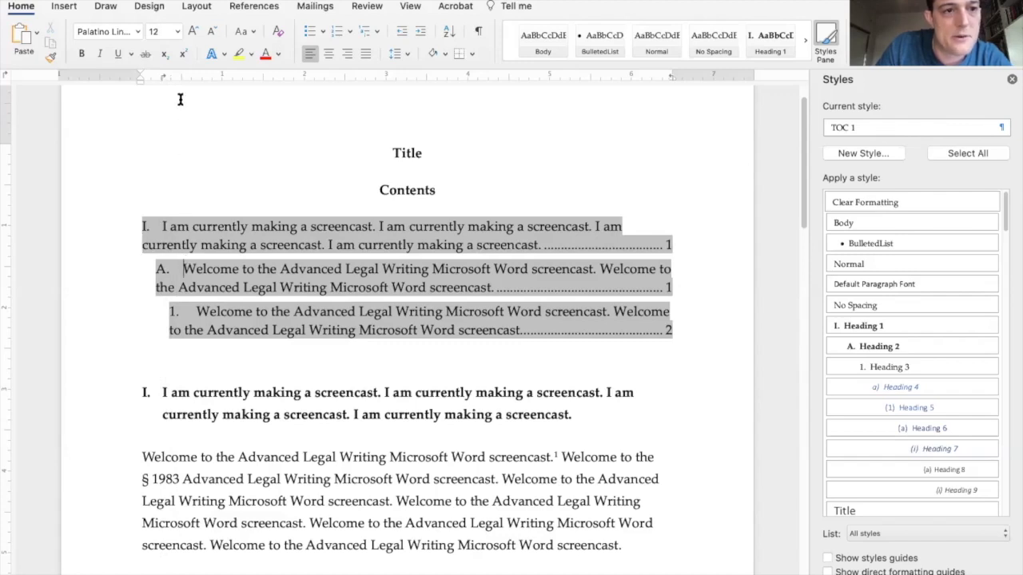
{"action": "left_click", "coordinate": [198, 309]}
{"action": "left_click", "coordinate": [173, 223]}
{"action": "left_click", "coordinate": [181, 273]}
{"action": "left_click", "coordinate": [190, 310]}
{"action": "left_click", "coordinate": [171, 228]}
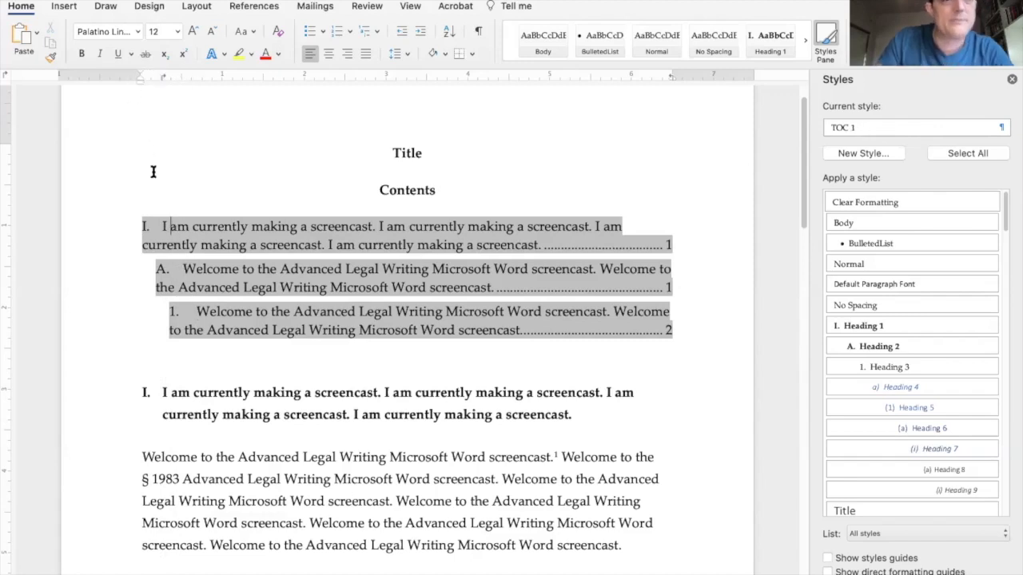
Examine the tab character between the number and the text of contents entry I by stepping across and selecting it.
{"action": "key", "text": "Left"}
{"action": "key", "text": "Left"}
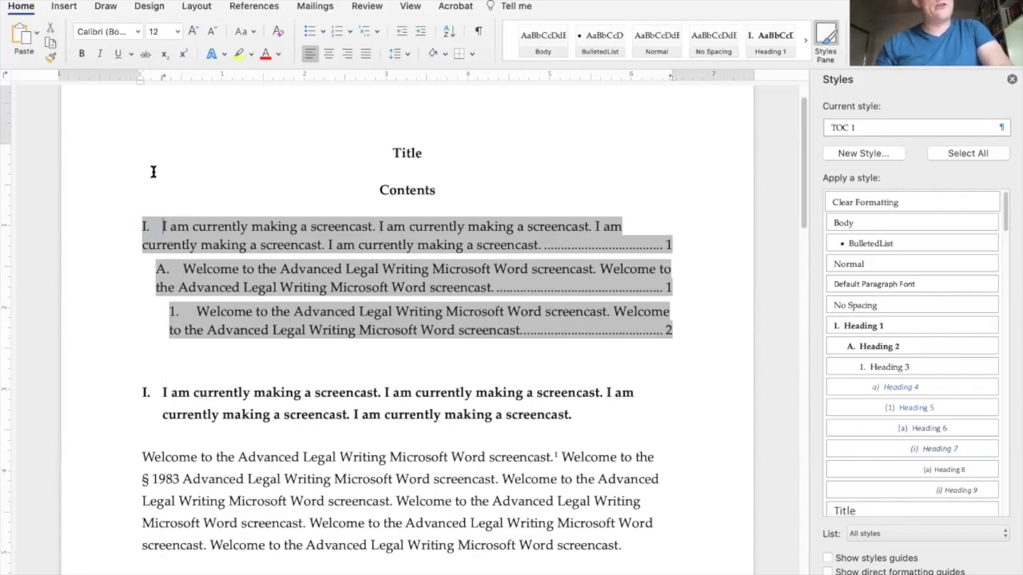
{"action": "key", "text": "Left"}
{"action": "key", "text": "Left"}
{"action": "key", "text": "Right"}
{"action": "key", "text": "Right"}
{"action": "key", "text": "shift+Right"}
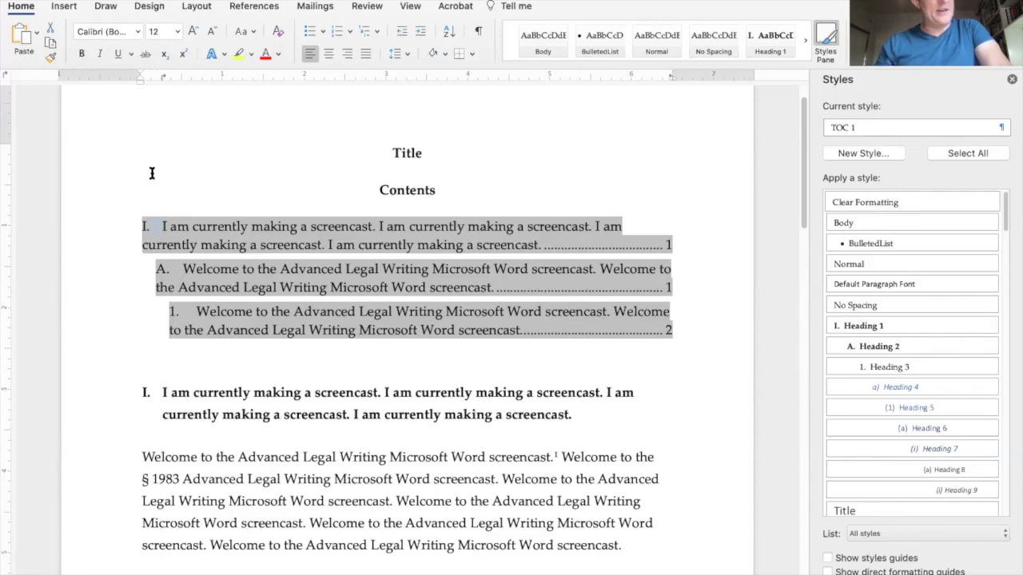
{"action": "key", "text": "Left"}
{"action": "key", "text": "Right"}
Give contents entry I a 0.25-inch hanging indent so its second line aligns with the text after the number.
{"action": "left_click", "coordinate": [147, 244]}
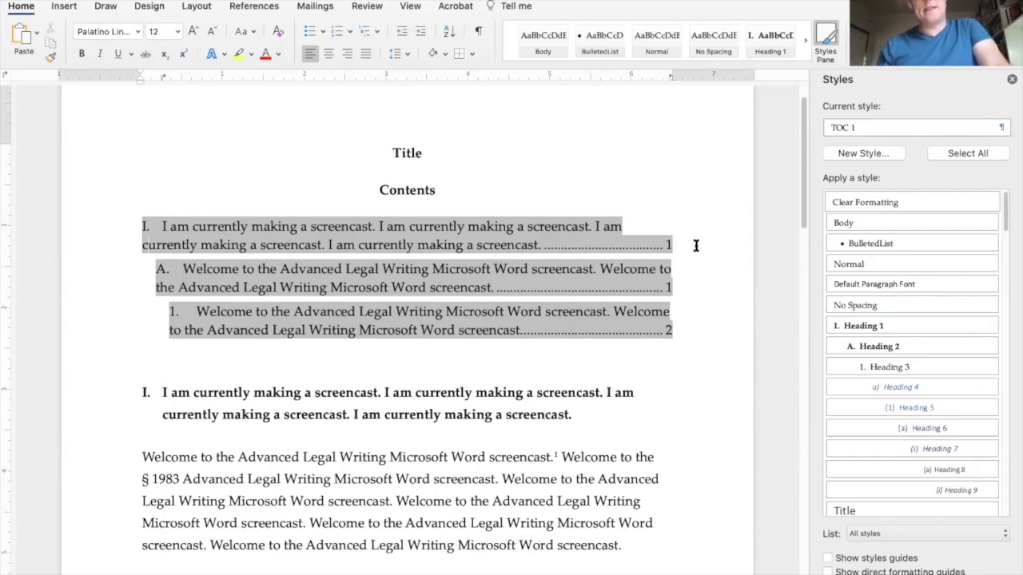
{"action": "left_click_drag", "start_coordinate": [671, 246], "coordinate": [319, 228]}
{"action": "left_click", "coordinate": [320, 228]}
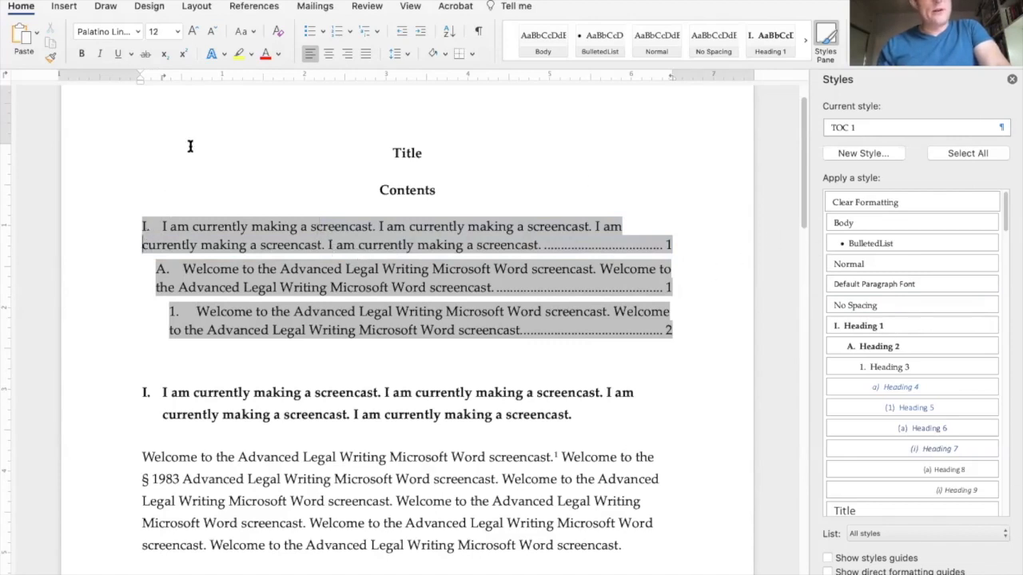
{"action": "left_click_drag", "start_coordinate": [139, 75], "coordinate": [159, 78]}
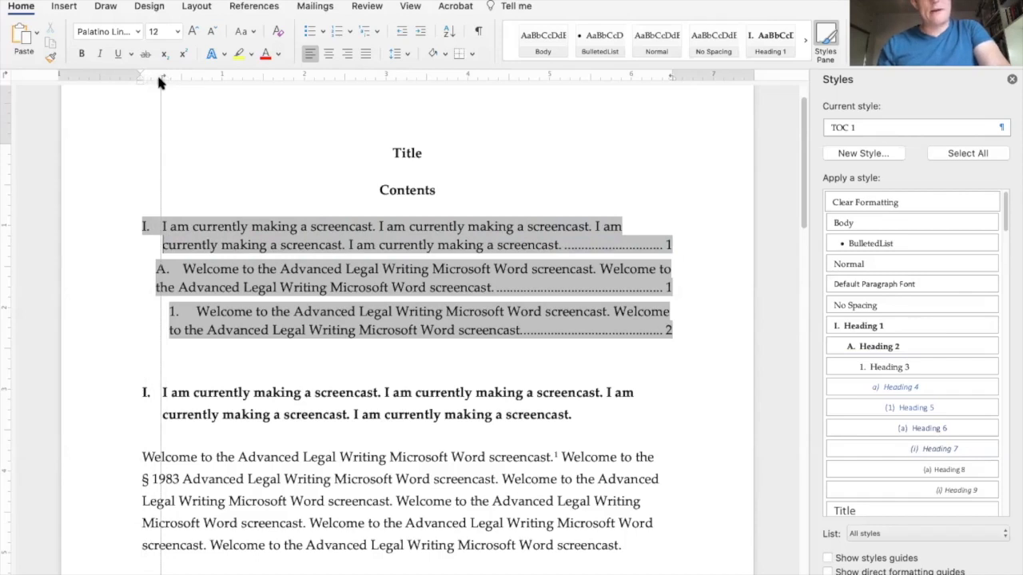
{"action": "left_click_drag", "start_coordinate": [158, 80], "coordinate": [158, 80]}
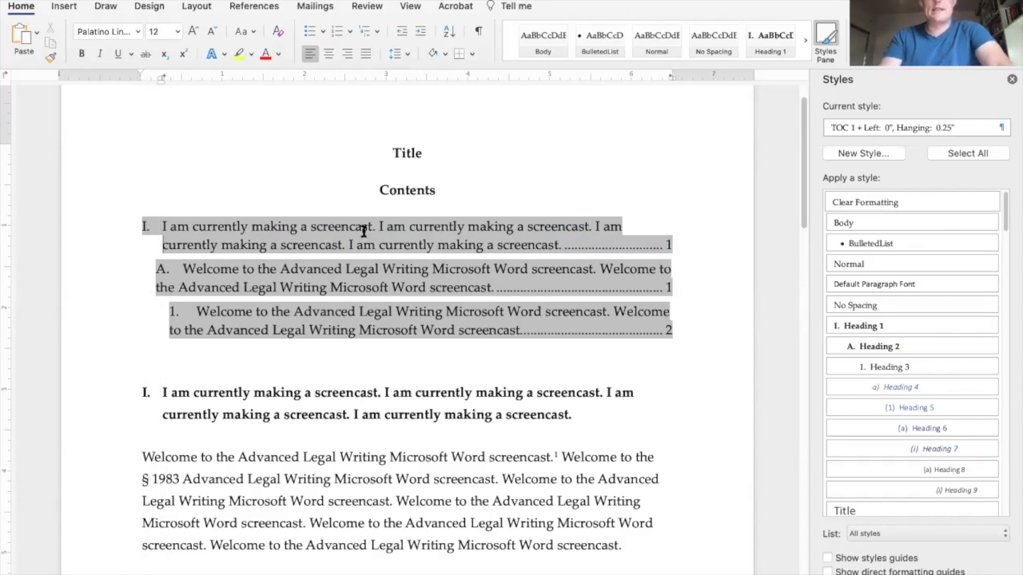
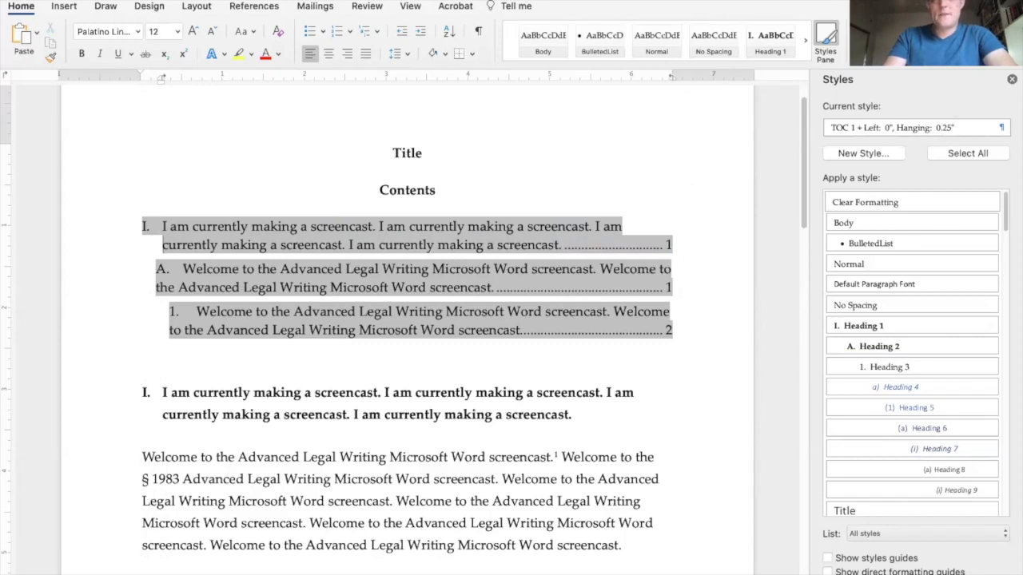
Update the TOC 1 style to match the tab and hanging indent of contents entry I.
{"action": "left_click", "coordinate": [1004, 129]}
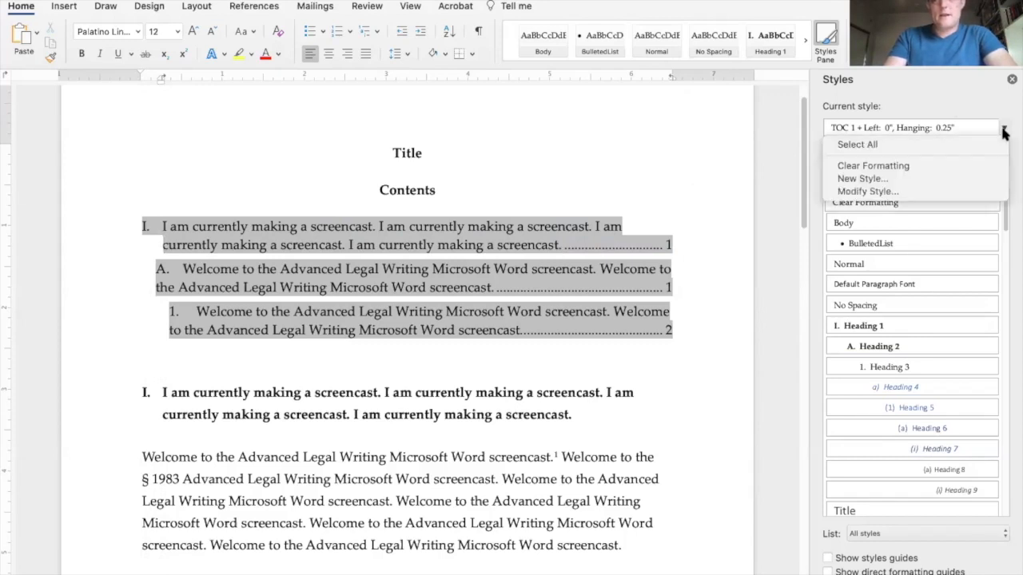
{"action": "left_click", "coordinate": [1004, 130]}
{"action": "left_click_drag", "start_coordinate": [1006, 210], "coordinate": [1005, 273]}
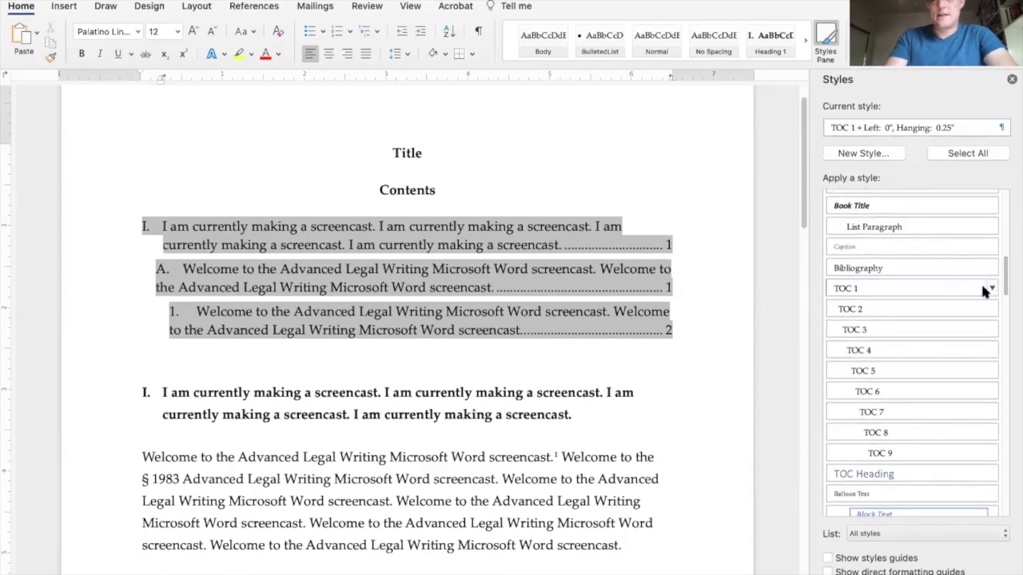
{"action": "left_click", "coordinate": [987, 288]}
{"action": "left_click", "coordinate": [962, 354]}
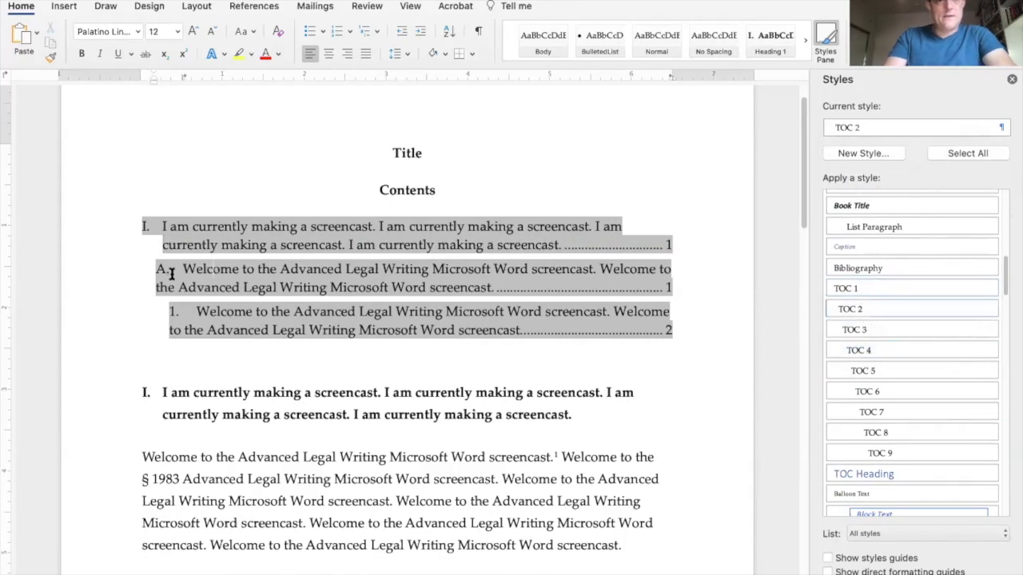
Give contents entry A a 0.25-inch left indent and 0.25-inch hanging indent, and update the TOC 2 style to match.
{"action": "left_click_drag", "start_coordinate": [154, 80], "coordinate": [159, 82]}
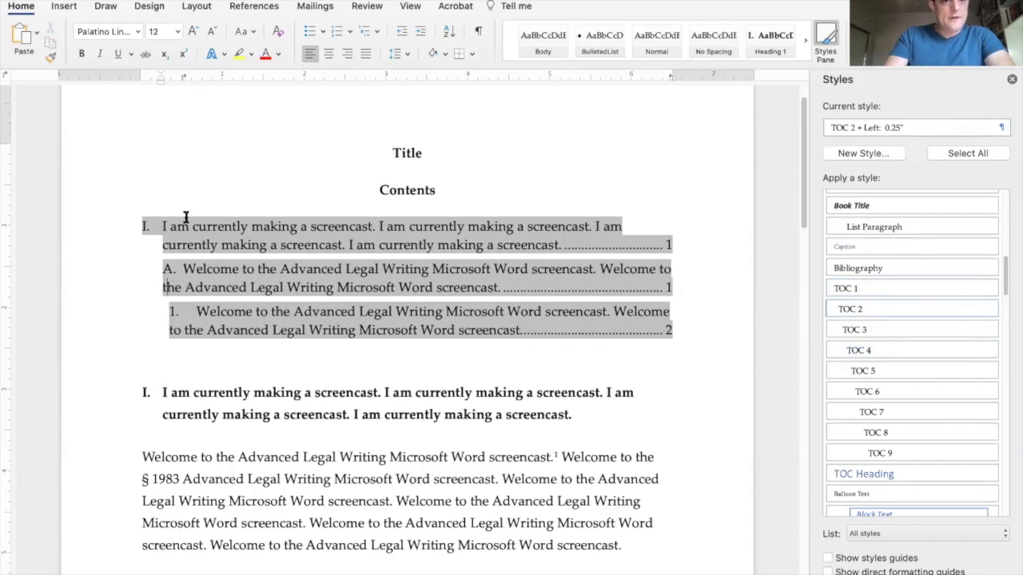
{"action": "left_click_drag", "start_coordinate": [160, 76], "coordinate": [182, 81]}
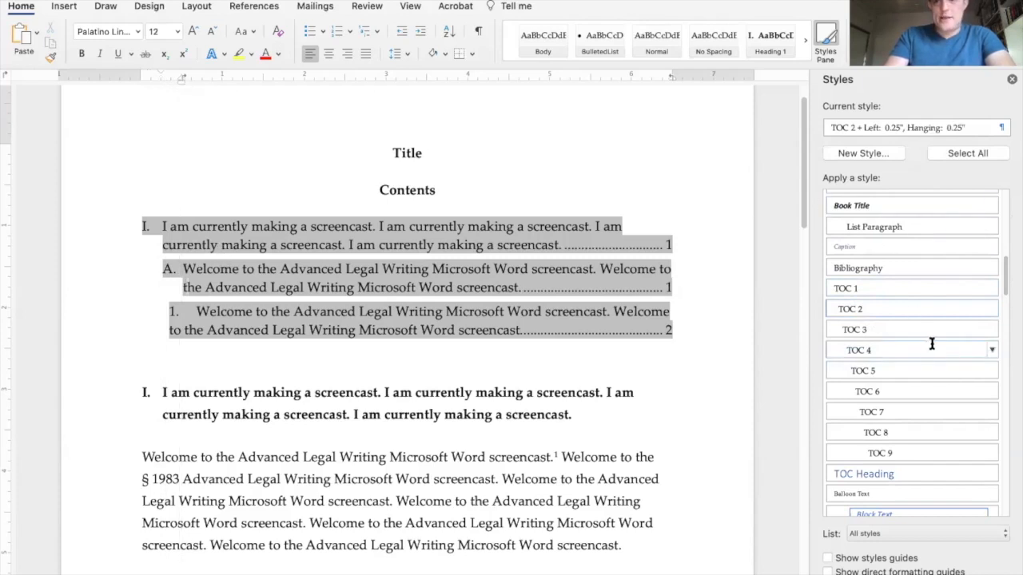
{"action": "left_click", "coordinate": [992, 307]}
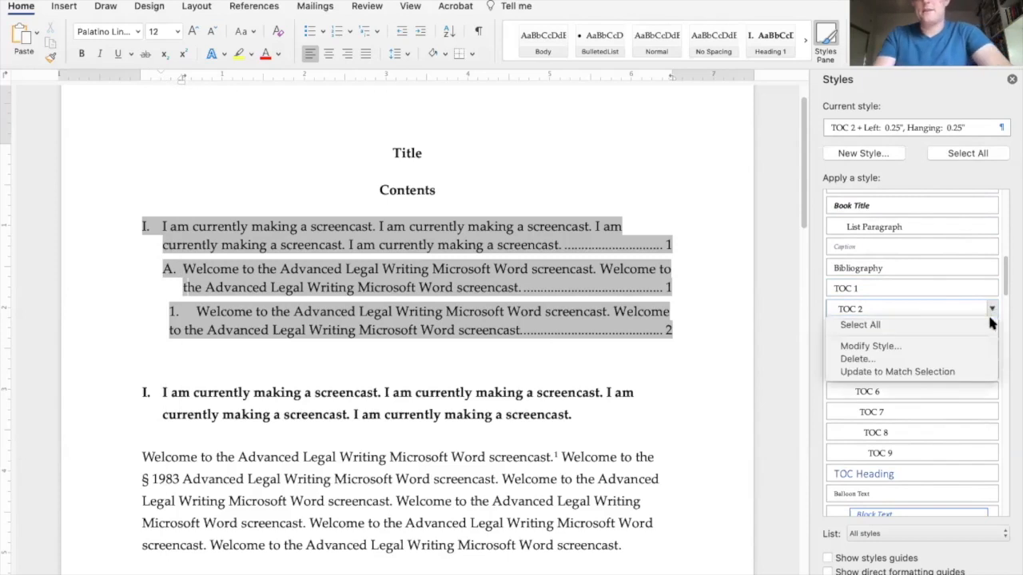
{"action": "left_click", "coordinate": [958, 372]}
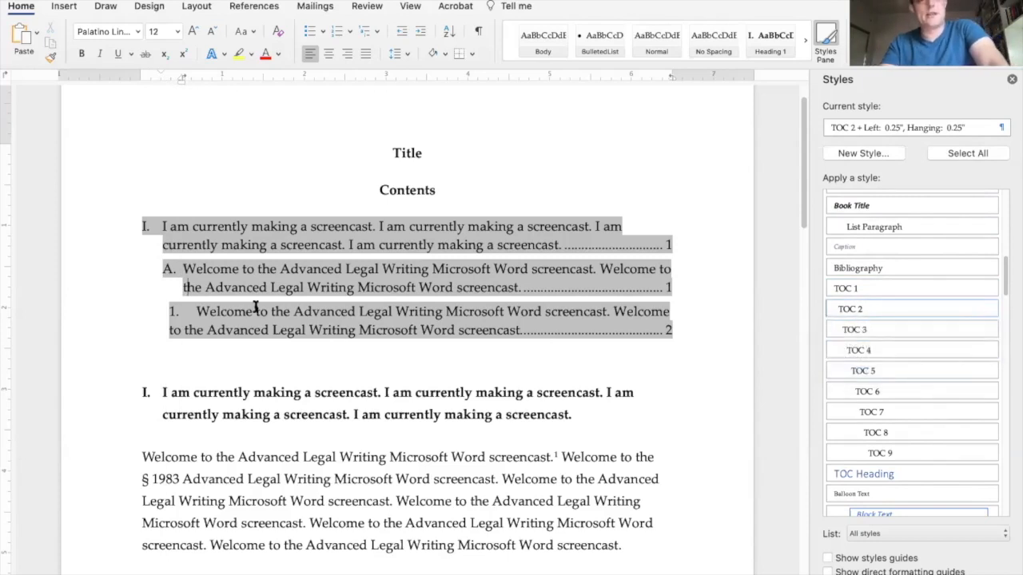
Indent contents entry 1 by 0.5 inch with a 0.25-inch hanging indent, moving its number tab stop to about 0.75 inch.
{"action": "left_click", "coordinate": [161, 311]}
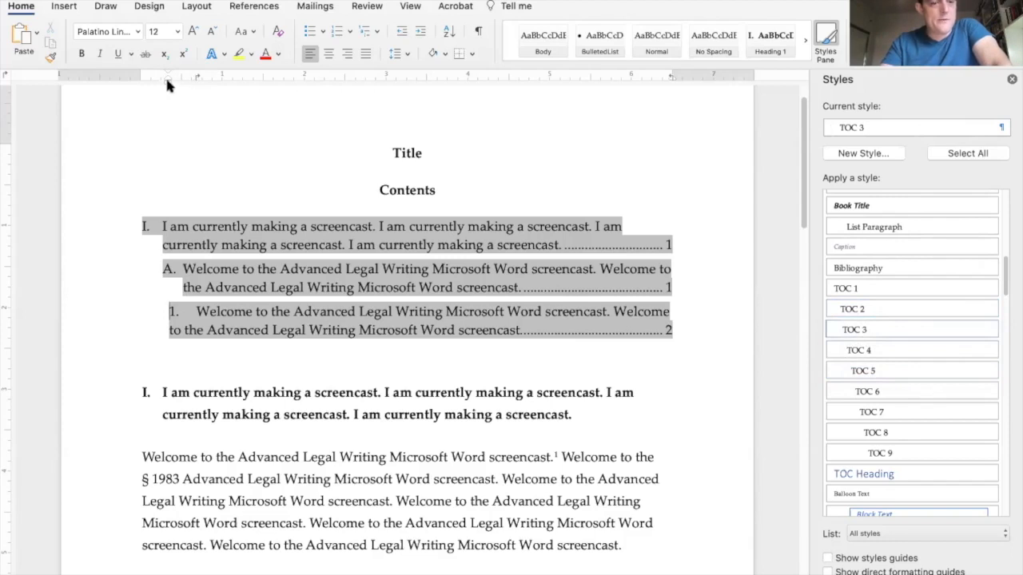
{"action": "mouse_move", "coordinate": [167, 81]}
{"action": "left_mouse_down"}
{"action": "mouse_move", "coordinate": [191, 87]}
{"action": "mouse_move", "coordinate": [182, 85]}
{"action": "left_mouse_up"}
{"action": "left_click", "coordinate": [182, 86]}
{"action": "left_click", "coordinate": [241, 319]}
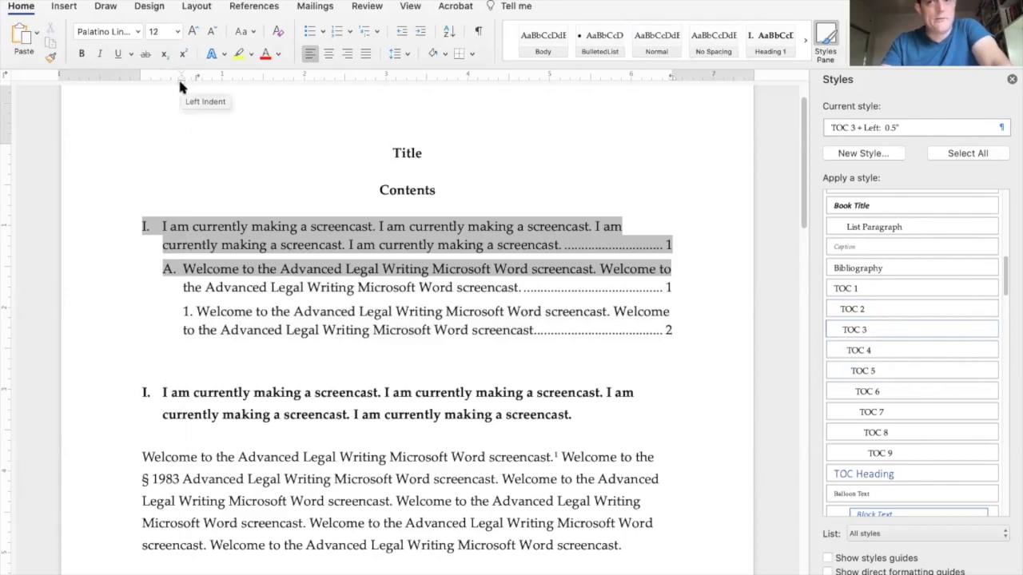
{"action": "mouse_move", "coordinate": [179, 86]}
{"action": "left_mouse_down"}
{"action": "mouse_move", "coordinate": [157, 83]}
{"action": "mouse_move", "coordinate": [205, 91]}
{"action": "mouse_move", "coordinate": [179, 86]}
{"action": "left_mouse_up"}
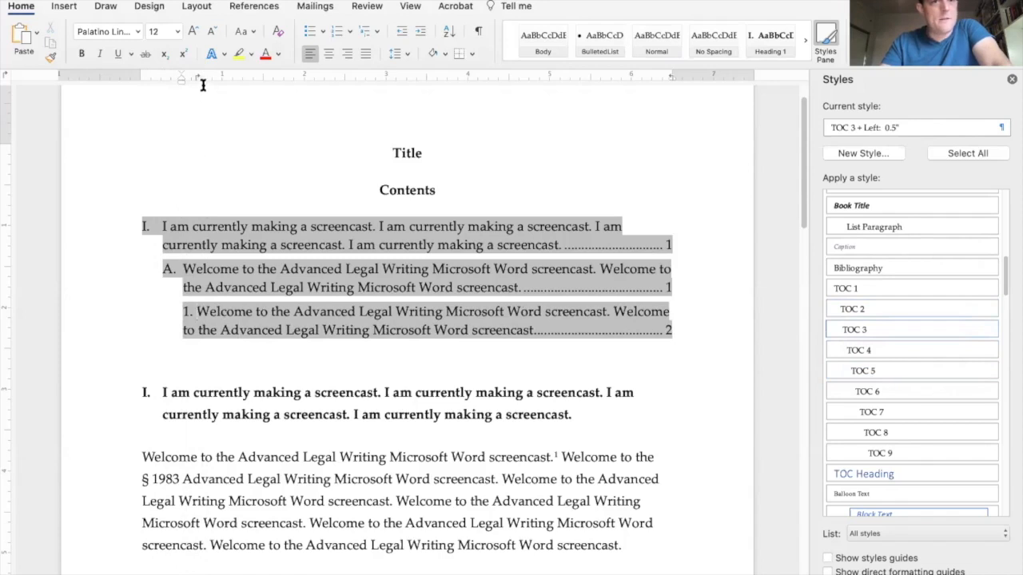
{"action": "left_click_drag", "start_coordinate": [197, 75], "coordinate": [201, 78]}
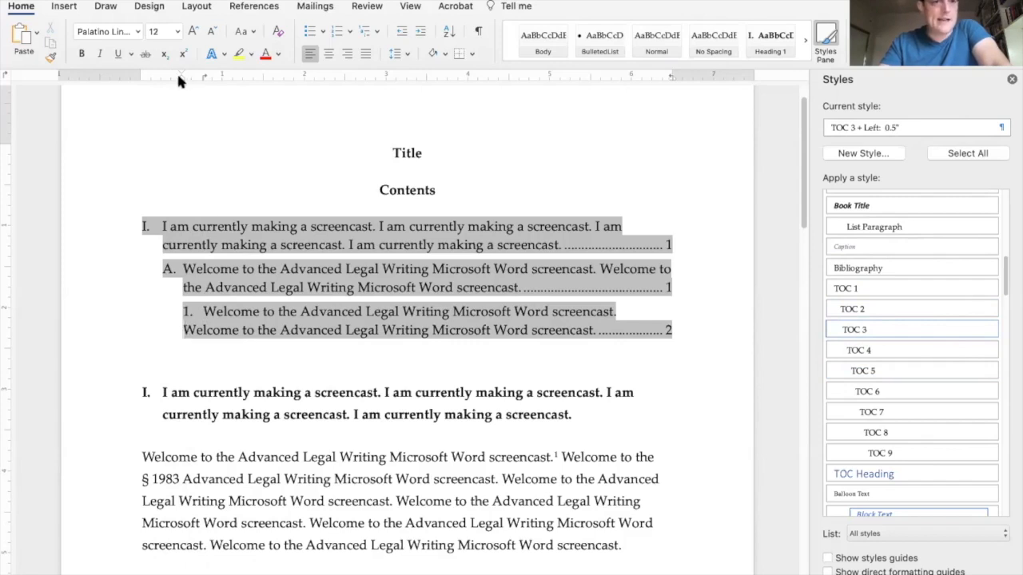
{"action": "left_click_drag", "start_coordinate": [180, 76], "coordinate": [202, 80]}
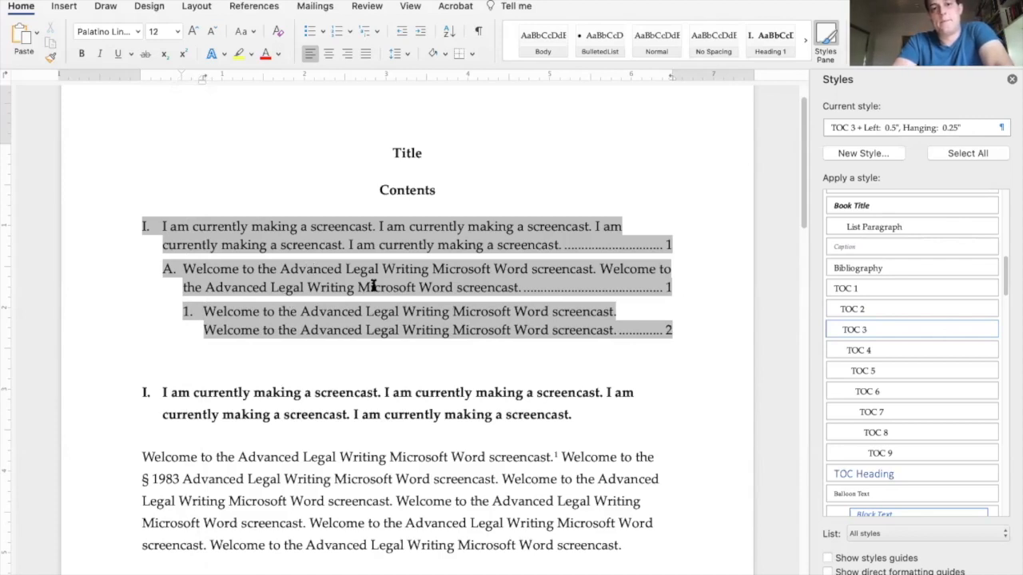
Compare the alignment of the three contents levels and where their lines end near the page numbers.
{"action": "left_click", "coordinate": [589, 265]}
{"action": "scroll", "coordinate": [351, 247], "scroll_direction": "down", "scroll_amount": 2}
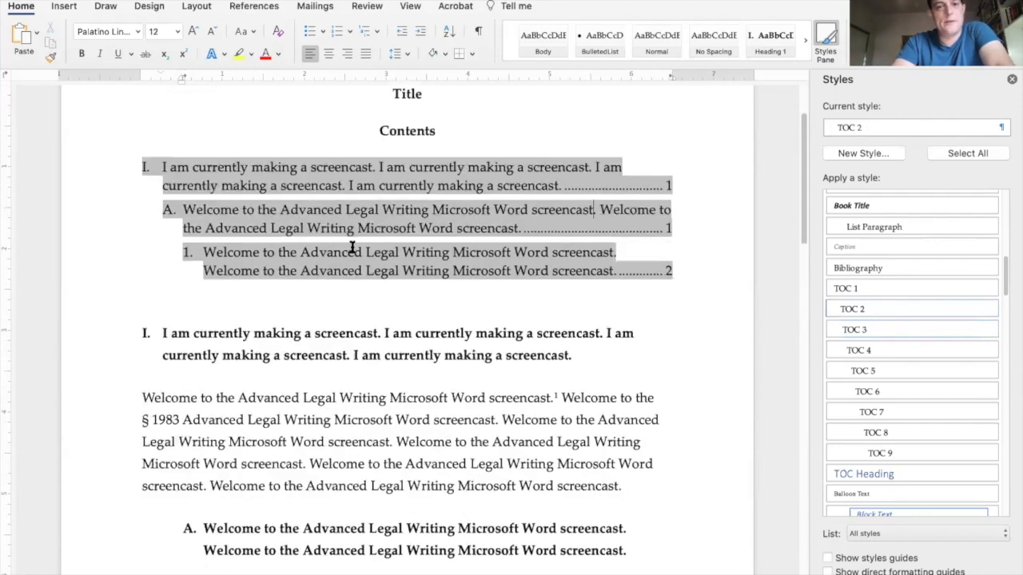
{"action": "scroll", "coordinate": [417, 250], "scroll_direction": "up", "scroll_amount": 2}
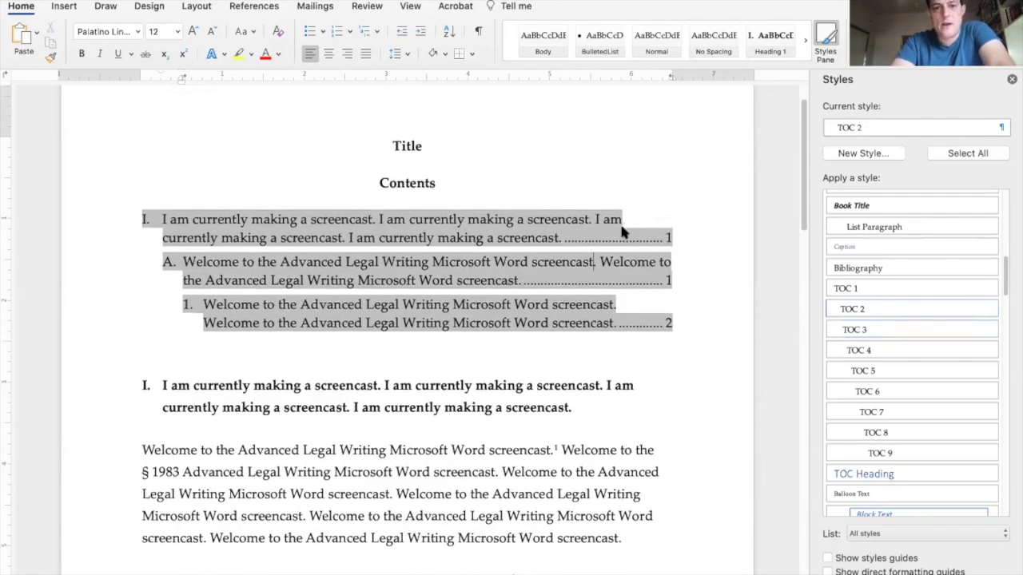
{"action": "scroll", "coordinate": [608, 240], "scroll_direction": "down", "scroll_amount": 6}
{"action": "left_click", "coordinate": [596, 265]}
{"action": "scroll", "coordinate": [605, 251], "scroll_direction": "up", "scroll_amount": 4}
{"action": "scroll", "coordinate": [613, 289], "scroll_direction": "up", "scroll_amount": 3}
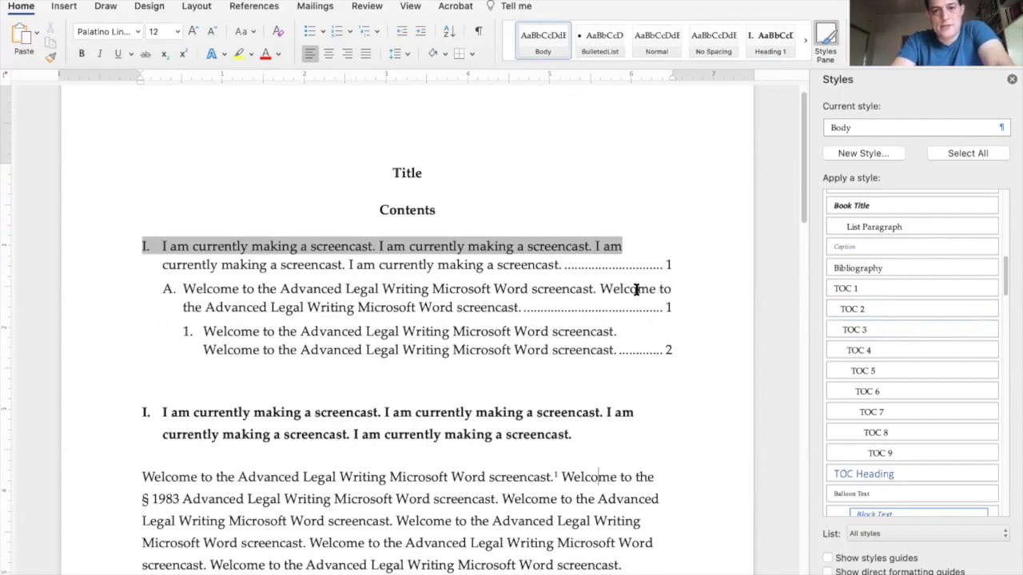
{"action": "right_click", "coordinate": [626, 292]}
{"action": "key", "text": "Escape"}
Update the TOC 3 style to match the formatting of contents entry 1.
{"action": "left_click", "coordinate": [596, 326]}
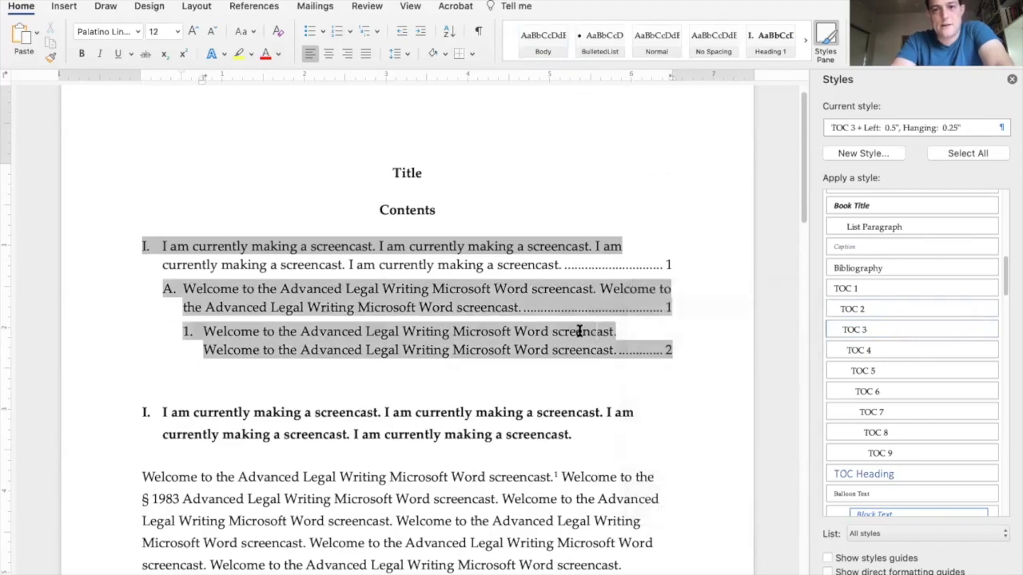
{"action": "left_click", "coordinate": [991, 330]}
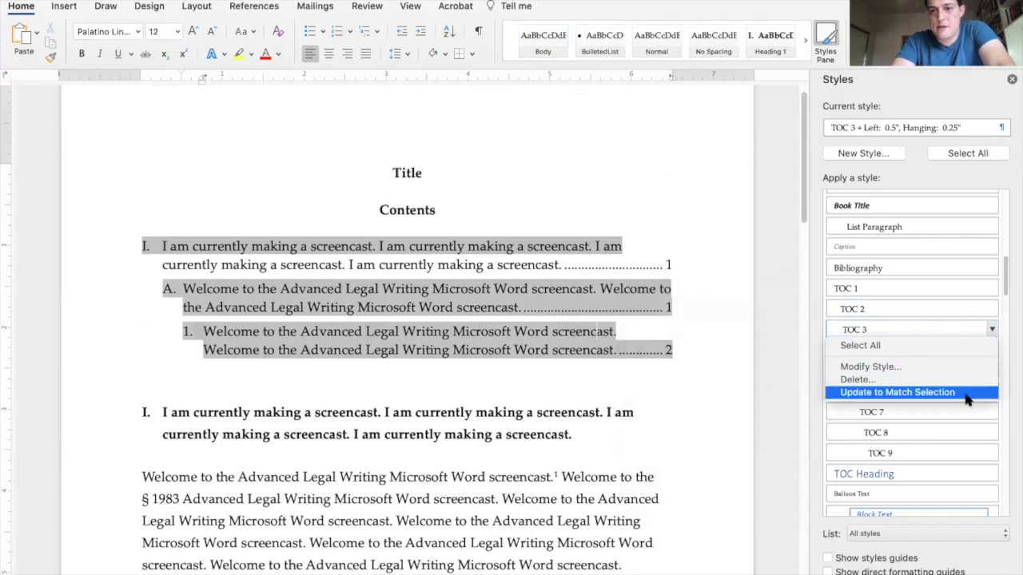
{"action": "left_click", "coordinate": [965, 395]}
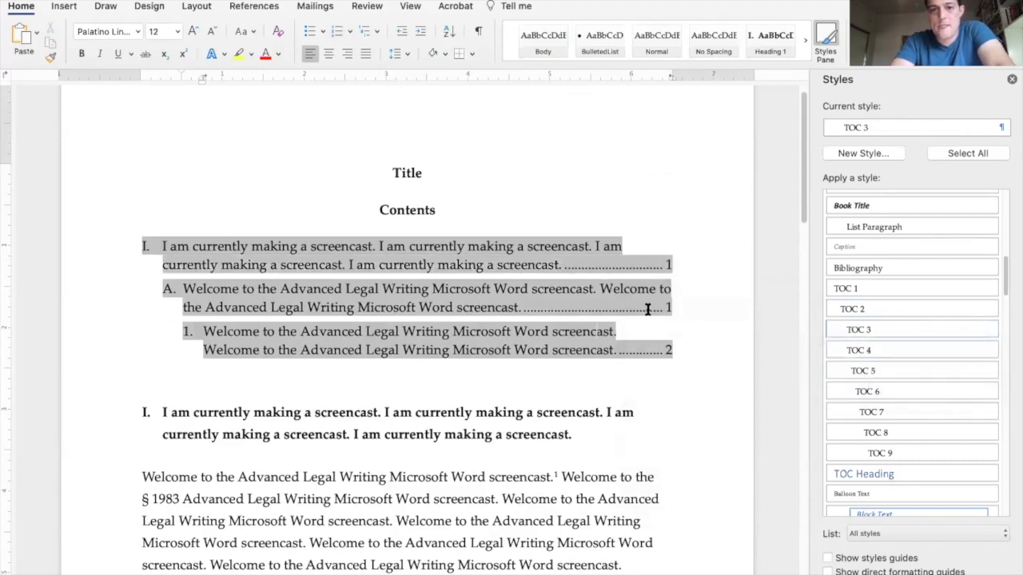
Modify the TOC 1 style so it is added to the template, and open its paragraph settings.
{"action": "left_click", "coordinate": [599, 246]}
{"action": "left_click", "coordinate": [977, 125]}
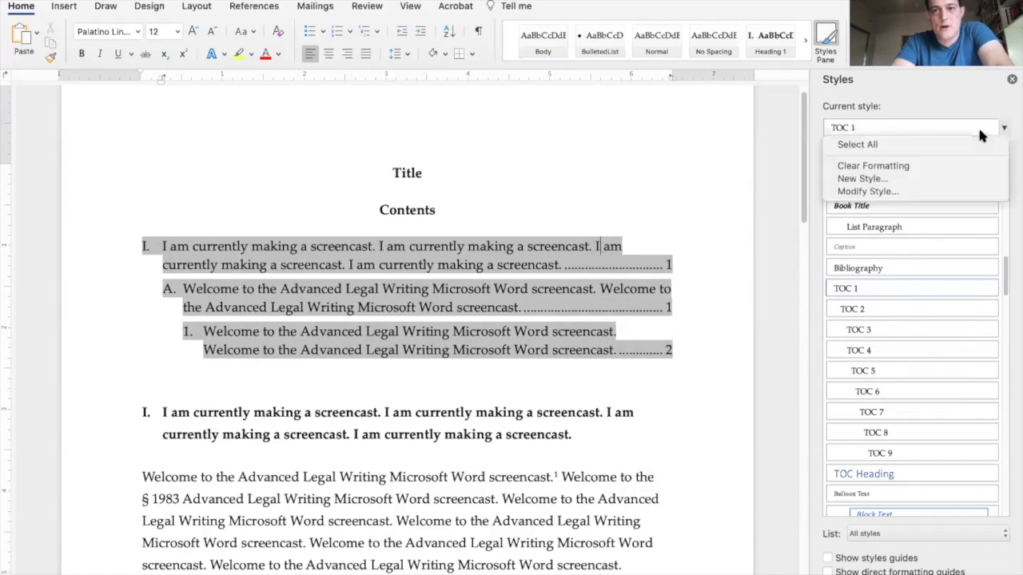
{"action": "left_click", "coordinate": [867, 192]}
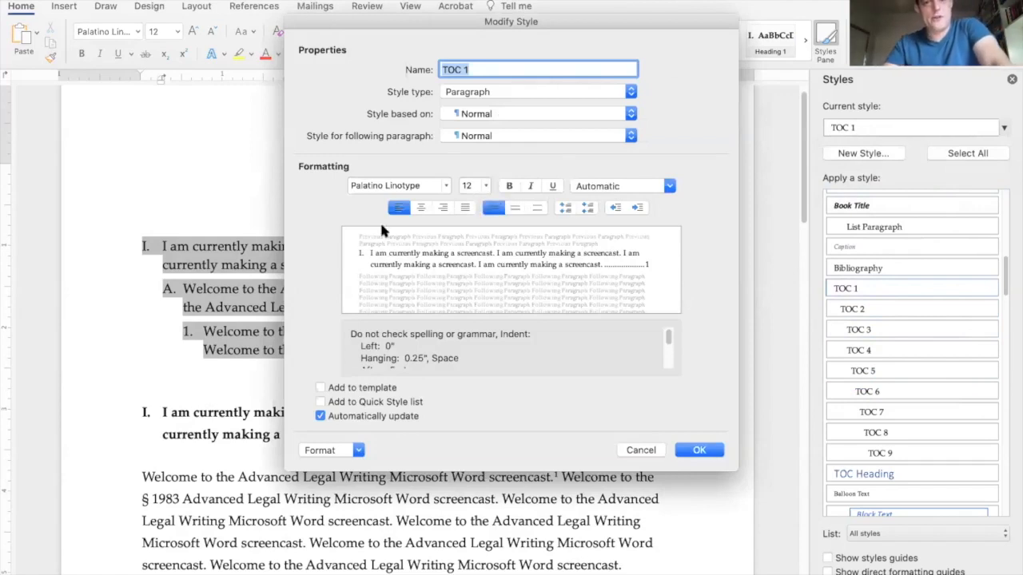
{"action": "left_click", "coordinate": [342, 450]}
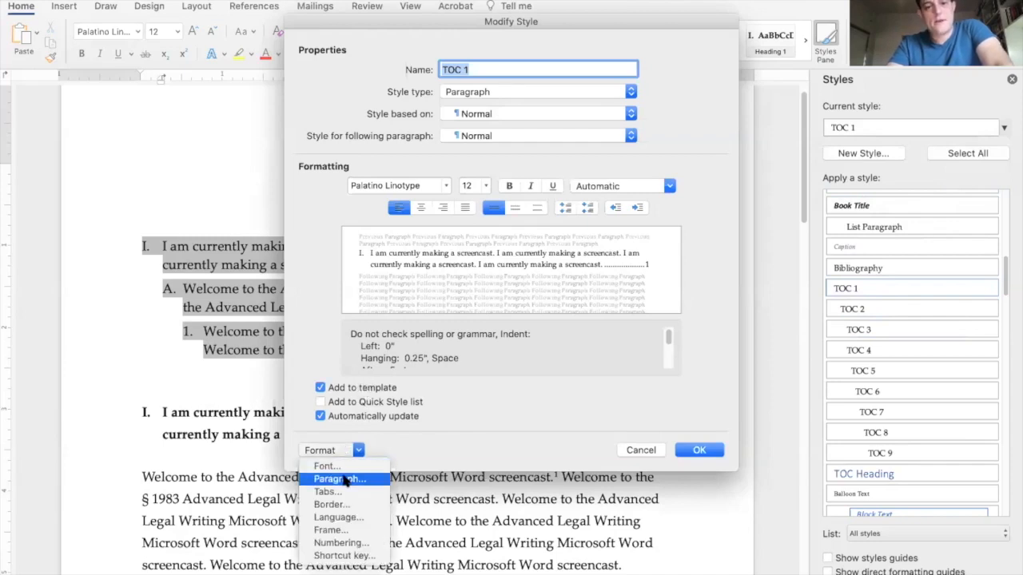
{"action": "left_click", "coordinate": [343, 480]}
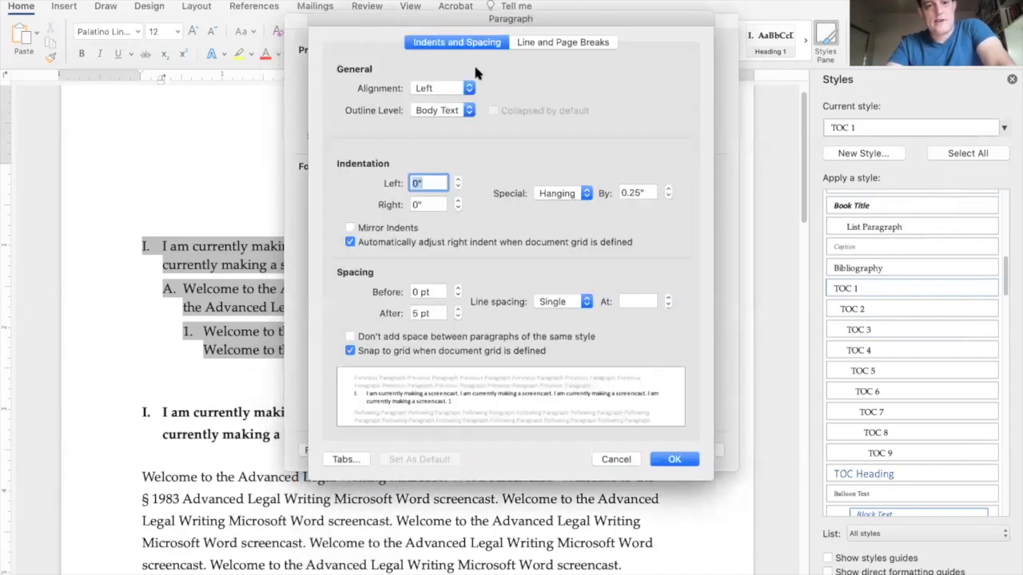
{"action": "left_click", "coordinate": [419, 183]}
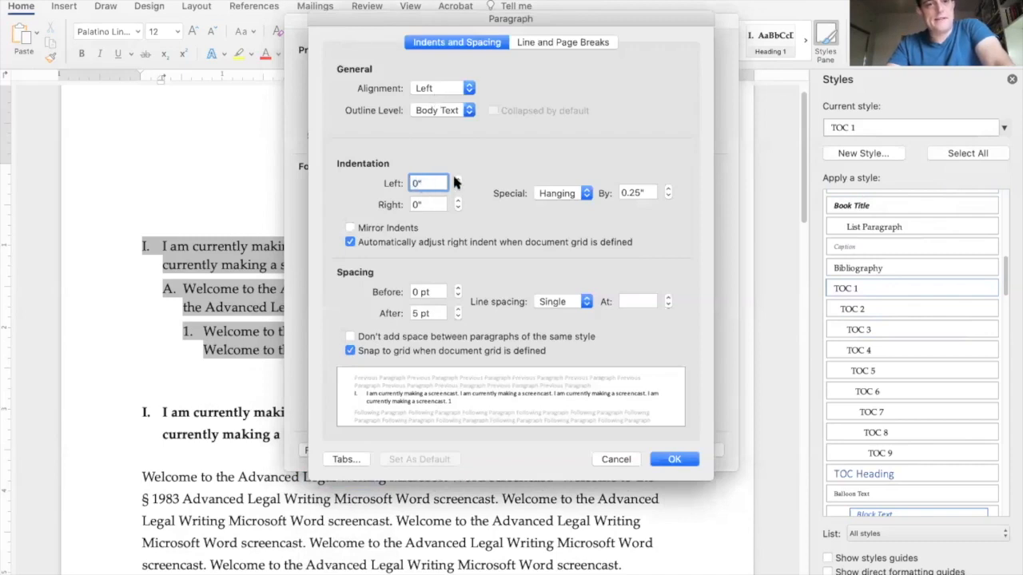
{"action": "type", "text": ".5"}
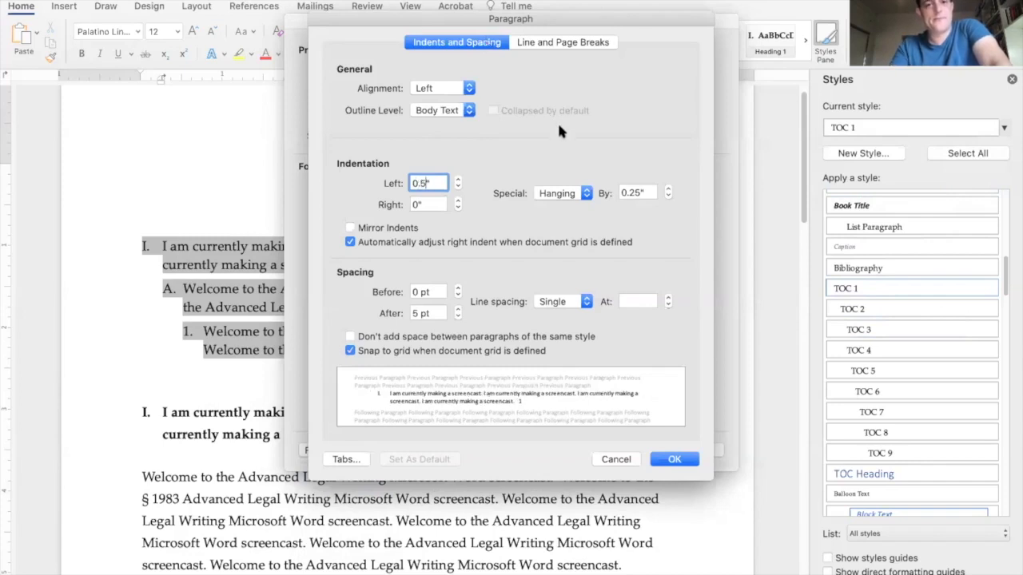
{"action": "key", "text": "BackSpace"}
{"action": "key", "text": "BackSpace"}
Set the TOC 1 style's right indent to 0.5 inch and apply the style changes.
{"action": "key", "text": "Tab"}
{"action": "type", "text": "0.5"}
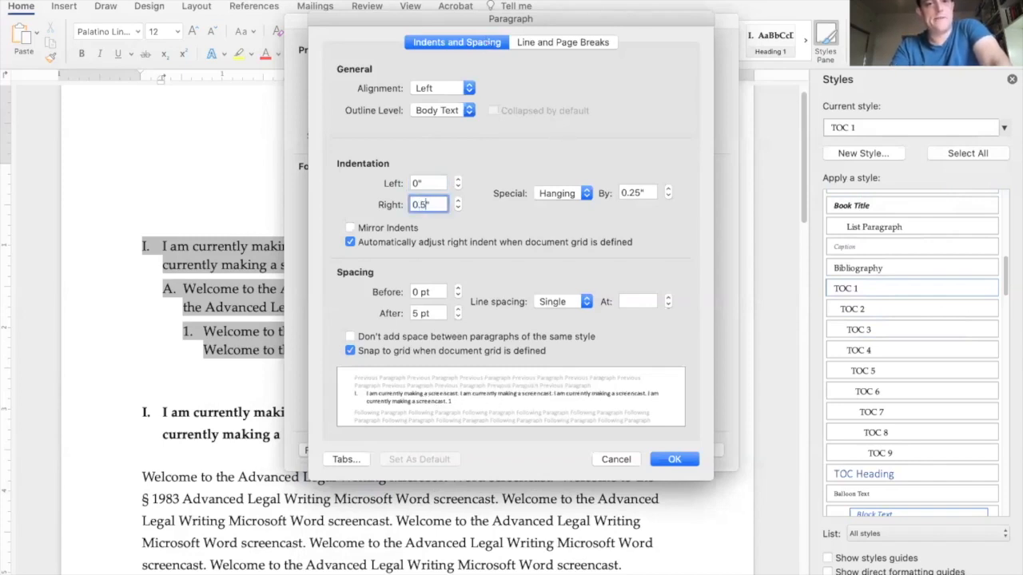
{"action": "left_click", "coordinate": [674, 460]}
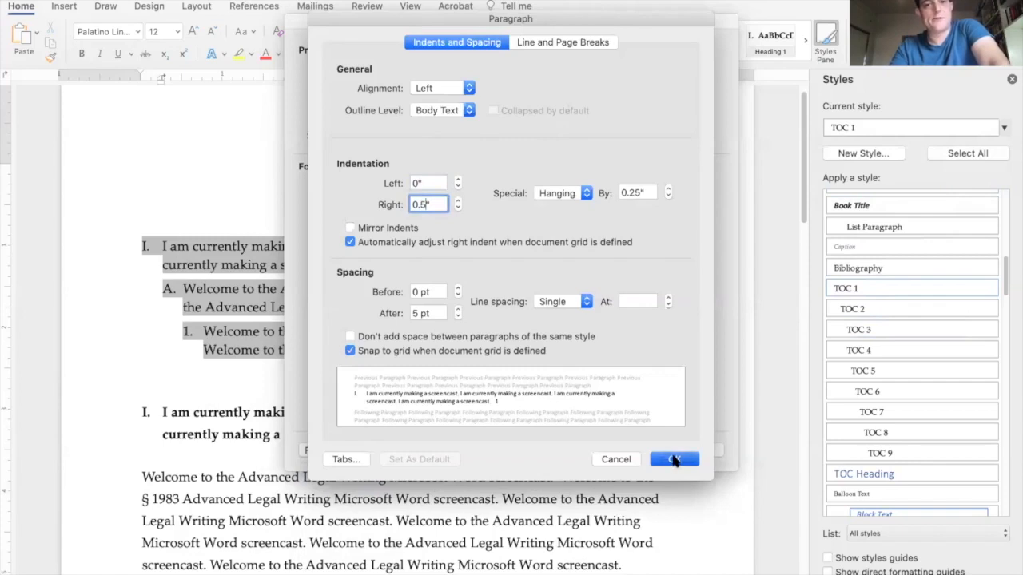
{"action": "left_click", "coordinate": [693, 451]}
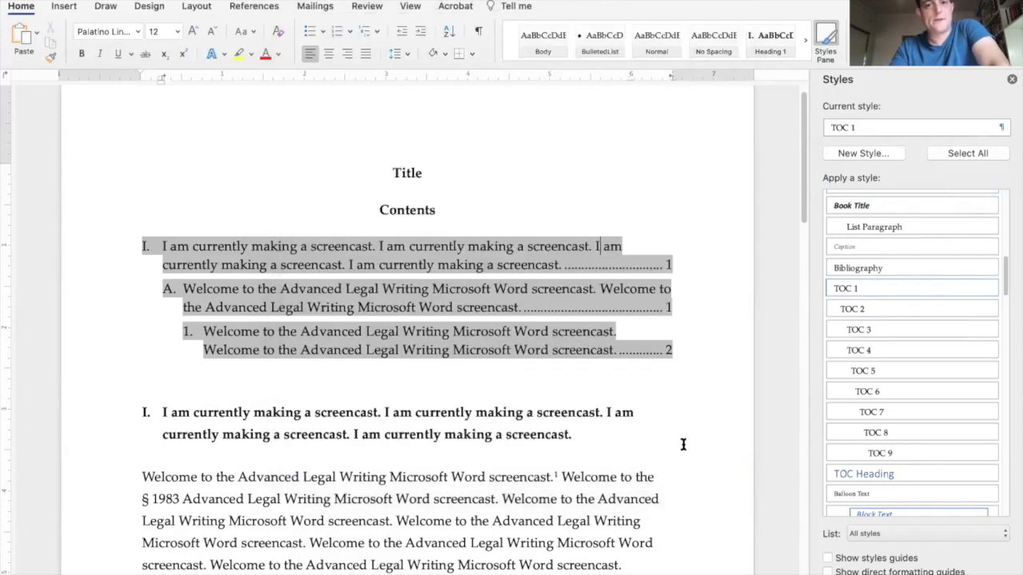
Modify the TOC 2 style so it is added to the template and has a 0.5-inch right indent.
{"action": "left_click", "coordinate": [590, 289]}
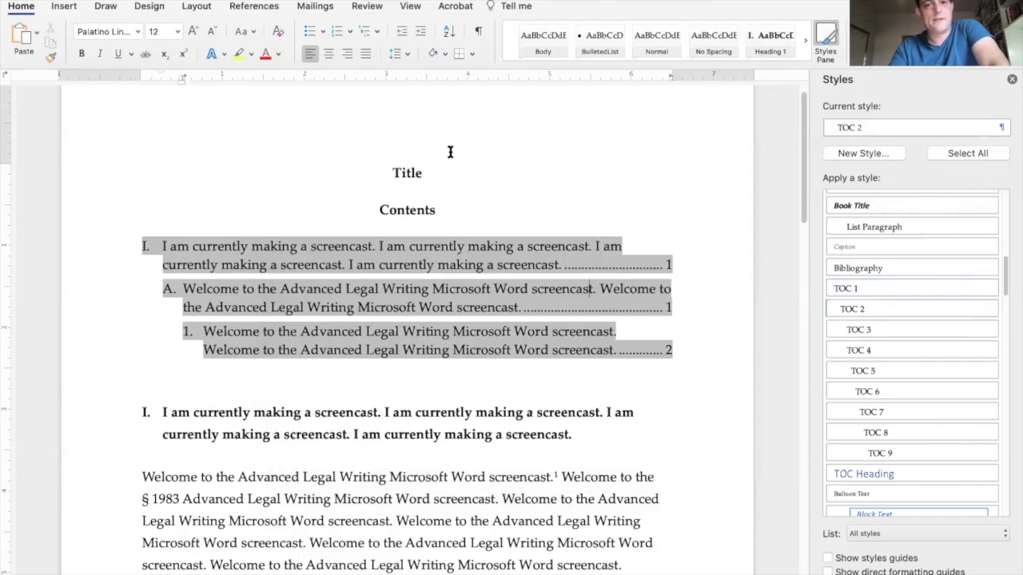
{"action": "left_click", "coordinate": [969, 132]}
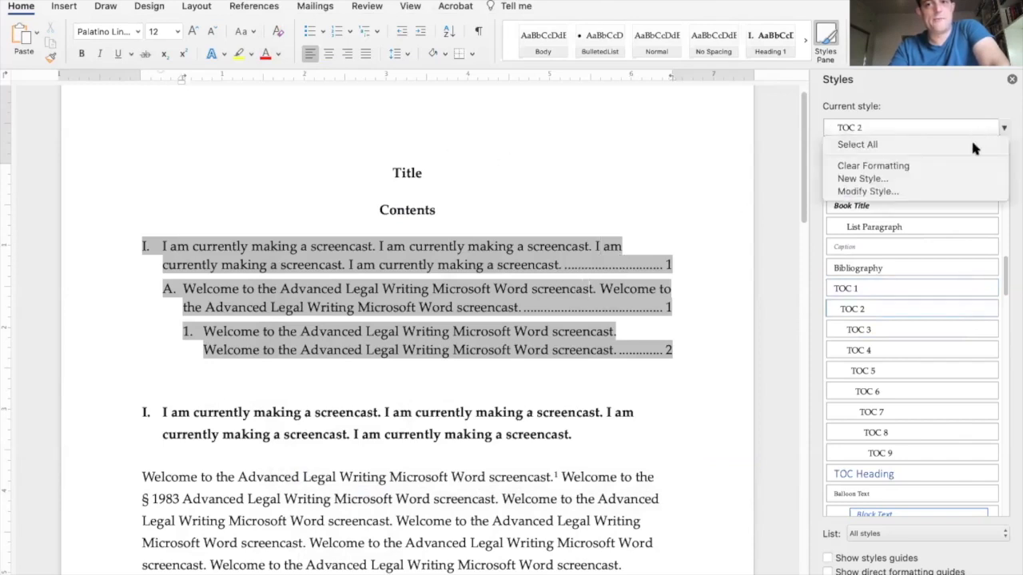
{"action": "left_click", "coordinate": [939, 191]}
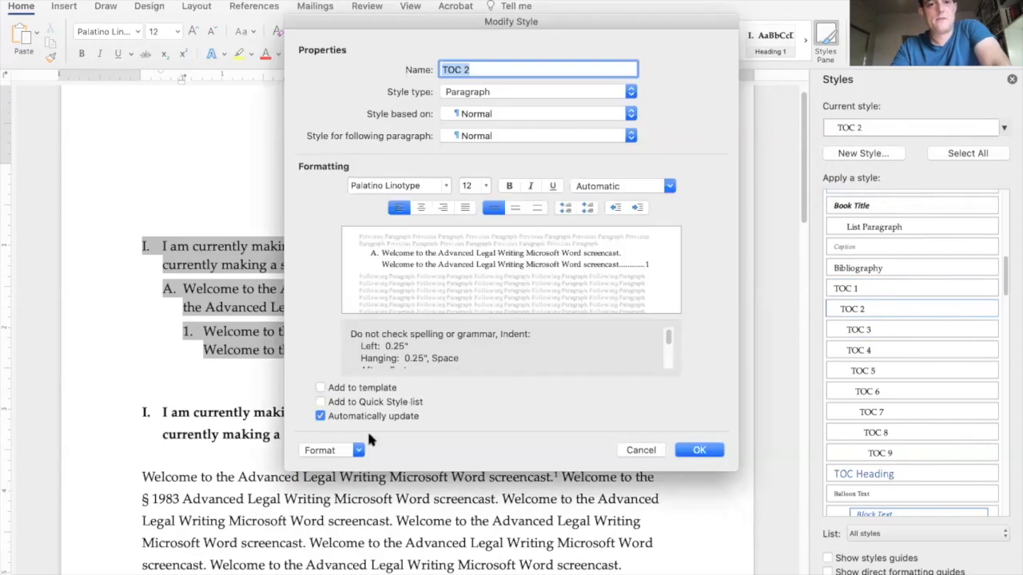
{"action": "left_click", "coordinate": [366, 389]}
{"action": "left_click", "coordinate": [336, 450]}
{"action": "left_click", "coordinate": [331, 477]}
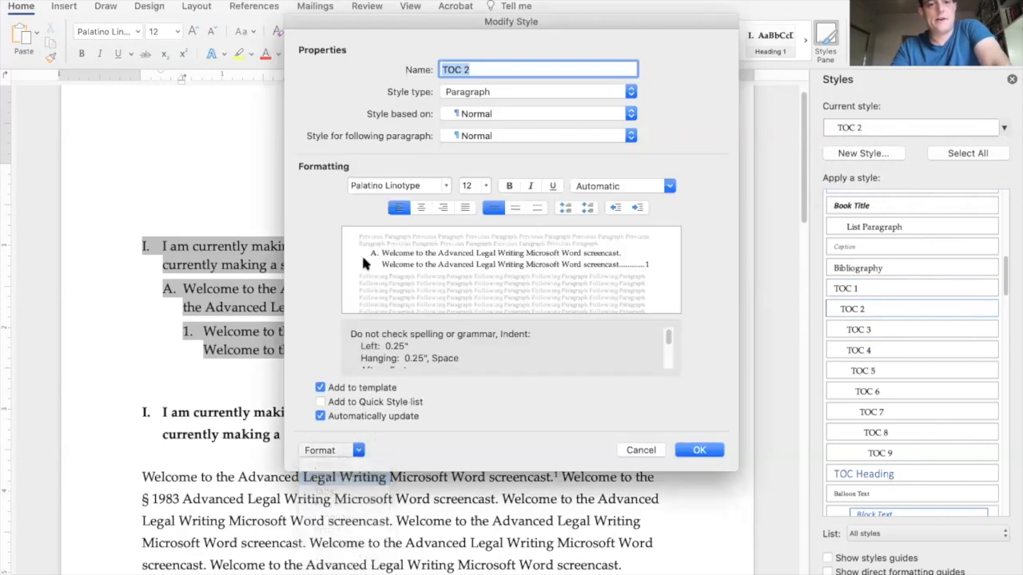
{"action": "left_click", "coordinate": [417, 204]}
{"action": "type", "text": ".5"}
{"action": "left_click", "coordinate": [674, 460]}
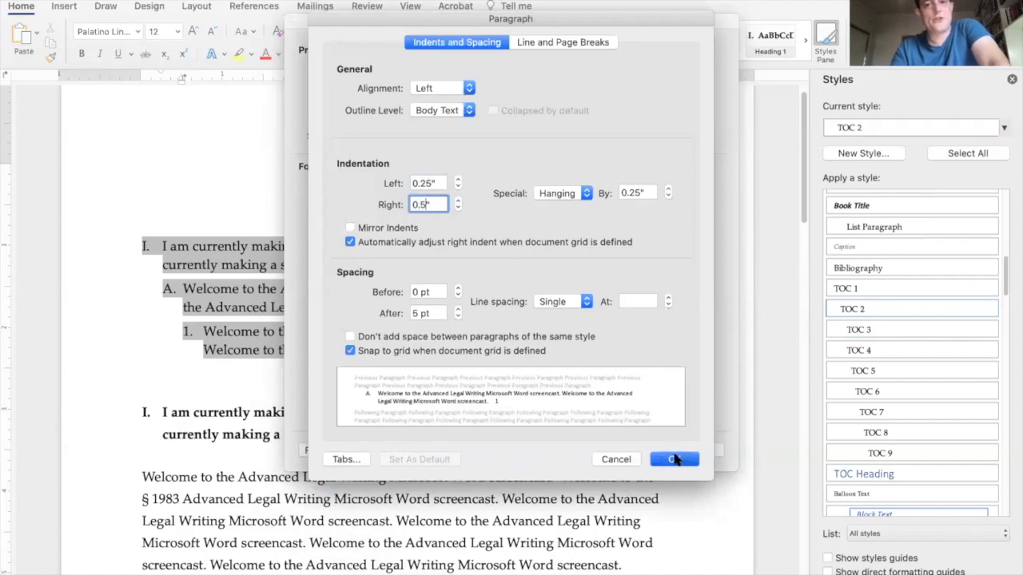
{"action": "left_click", "coordinate": [700, 449]}
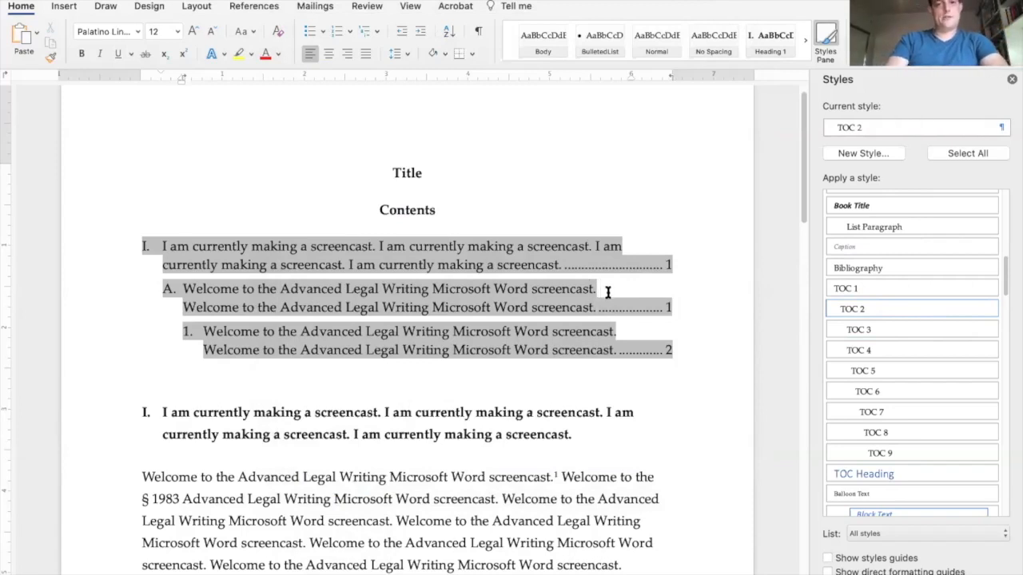
Check where the contents entries wrap before the page numbers with the table of contents deselected.
{"action": "left_click", "coordinate": [632, 251]}
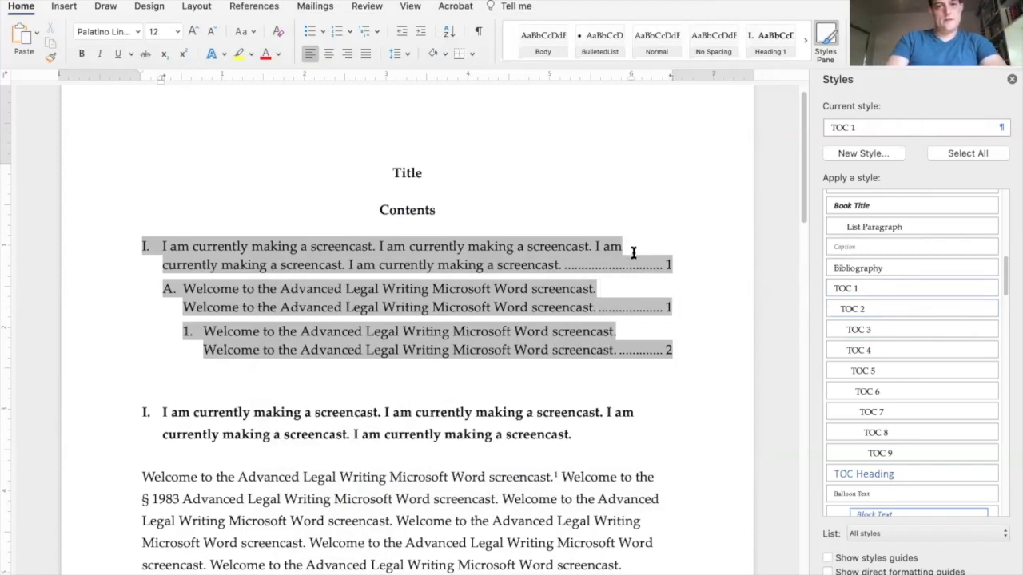
{"action": "scroll", "coordinate": [624, 281], "scroll_direction": "down", "scroll_amount": 5}
{"action": "left_click", "coordinate": [621, 284]}
{"action": "left_click", "coordinate": [621, 285]}
{"action": "scroll", "coordinate": [619, 280], "scroll_direction": "up", "scroll_amount": 5}
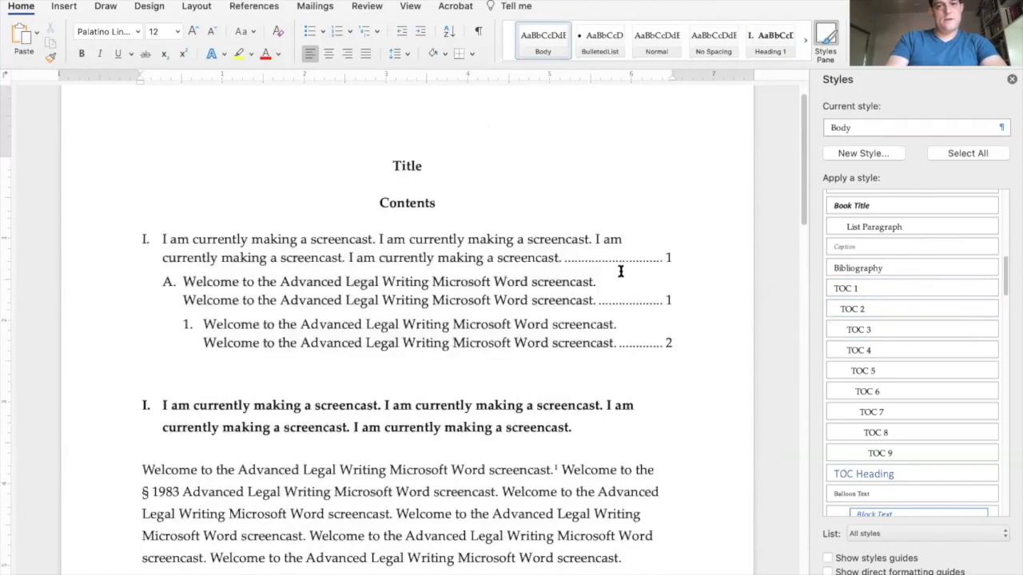
Modify the TOC 3 style so it is added to the template, and open its paragraph settings.
{"action": "left_click", "coordinate": [630, 243]}
{"action": "left_click", "coordinate": [611, 286]}
{"action": "left_click", "coordinate": [622, 322]}
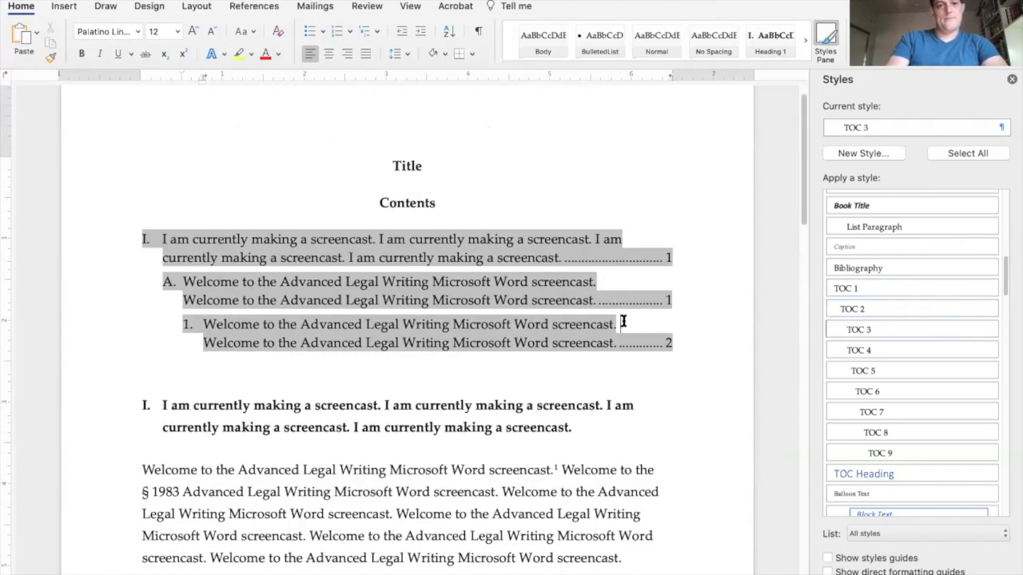
{"action": "mouse_move", "coordinate": [669, 77]}
{"action": "left_mouse_down"}
{"action": "mouse_move", "coordinate": [662, 81]}
{"action": "mouse_move", "coordinate": [671, 76]}
{"action": "left_mouse_up"}
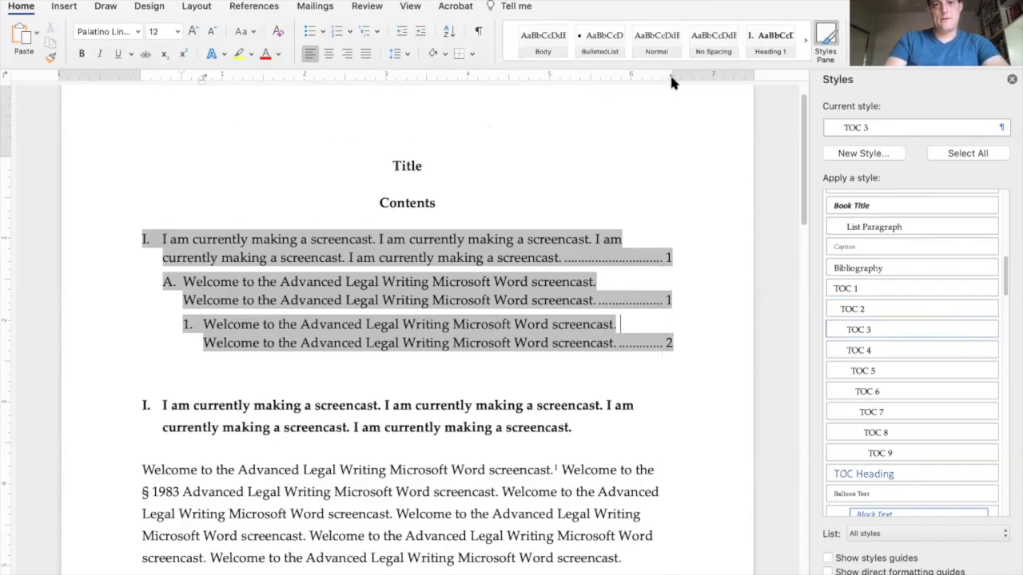
{"action": "left_click", "coordinate": [992, 331]}
{"action": "left_click", "coordinate": [951, 368]}
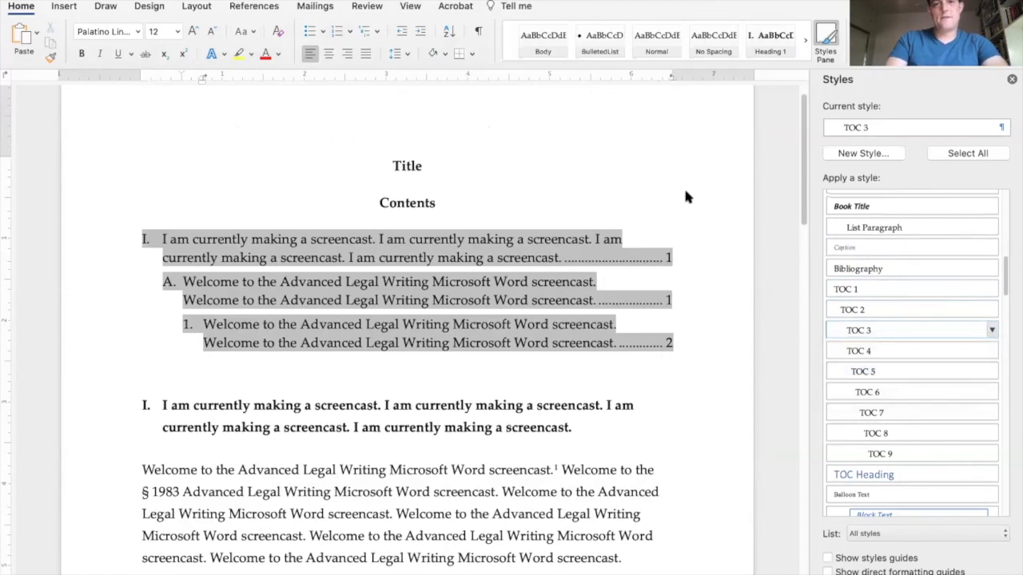
{"action": "left_click", "coordinate": [320, 387]}
{"action": "left_click", "coordinate": [352, 450]}
{"action": "left_click", "coordinate": [352, 449]}
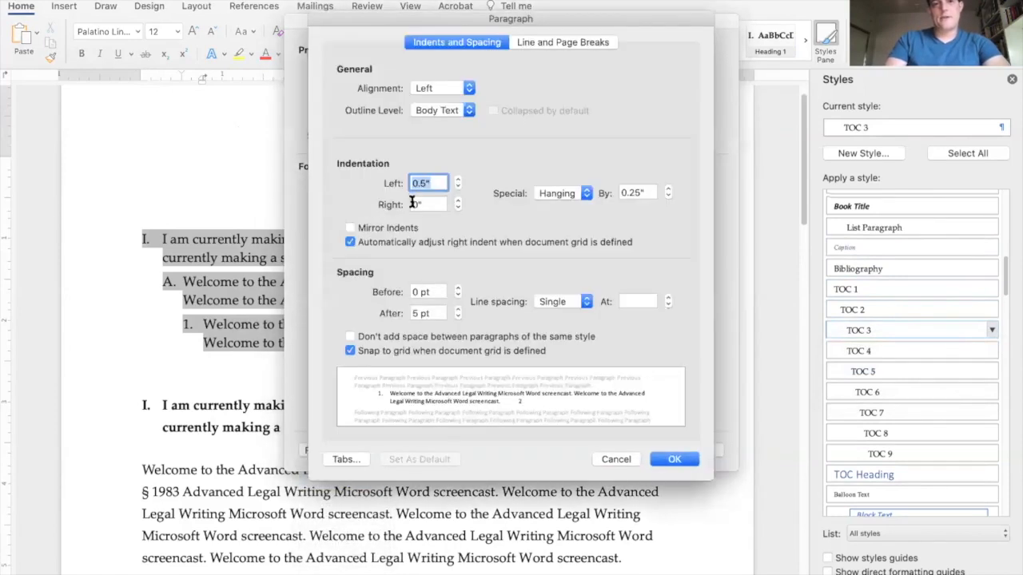
Set the TOC 3 style's right indent to 0.5 inch and apply the style changes.
{"action": "left_click", "coordinate": [413, 204]}
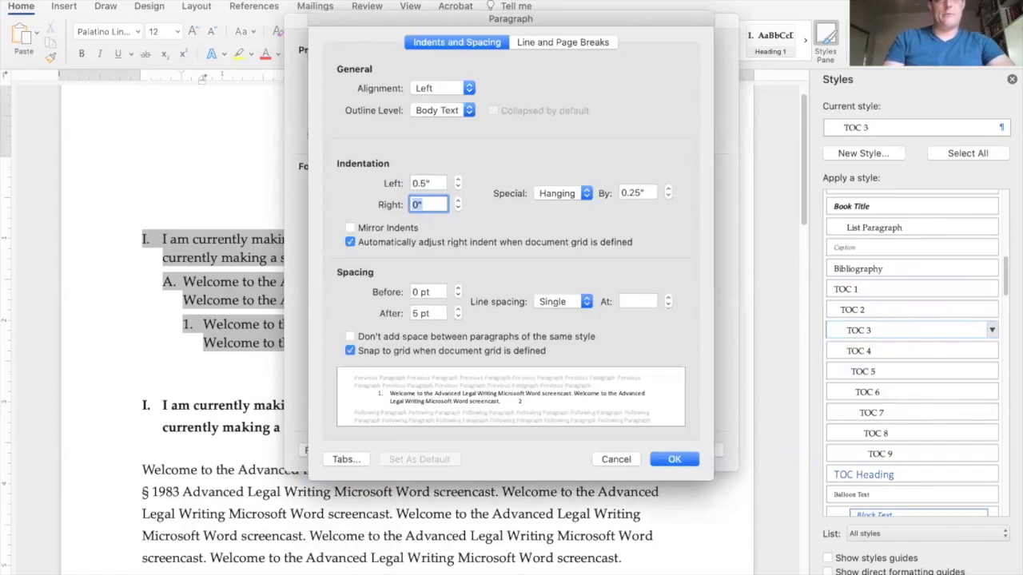
{"action": "type", "text": "0.5"}
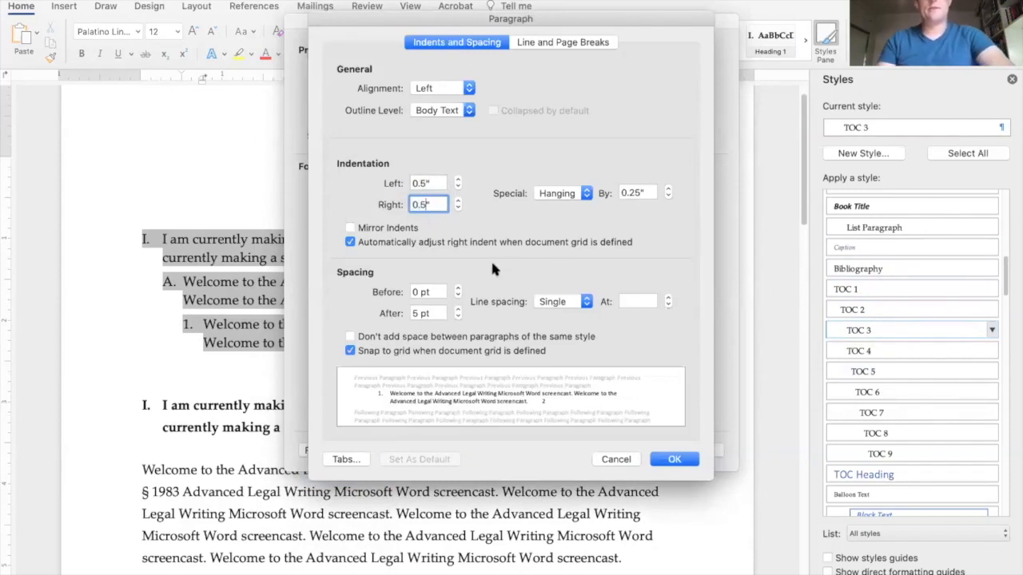
{"action": "left_click", "coordinate": [675, 459]}
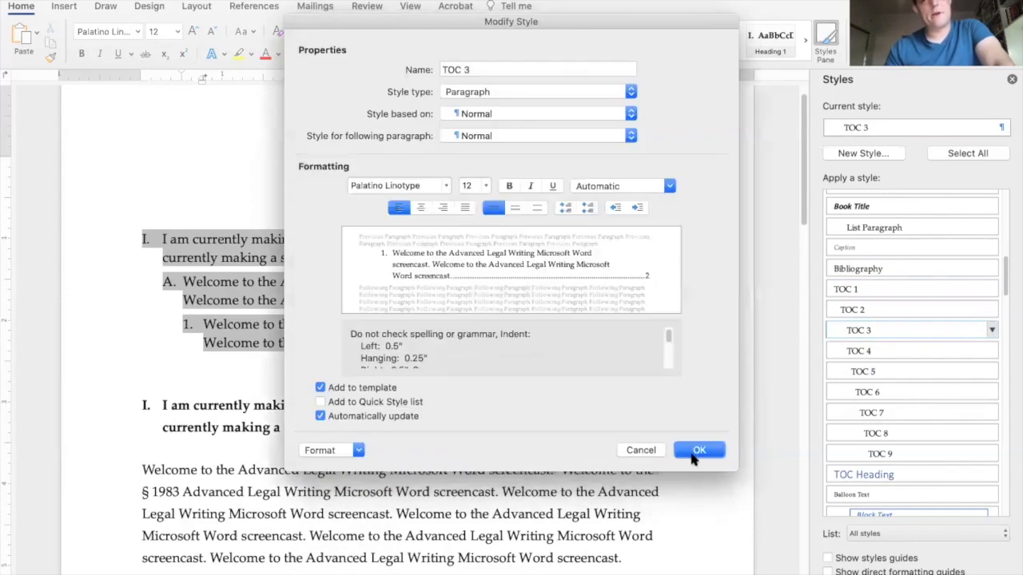
{"action": "left_click", "coordinate": [692, 449]}
{"action": "left_click", "coordinate": [668, 348]}
Copy the whole level-one heading that begins the body text below the table of contents.
{"action": "scroll", "coordinate": [654, 303], "scroll_direction": "up", "scroll_amount": 10}
{"action": "scroll", "coordinate": [654, 314], "scroll_direction": "up", "scroll_amount": 10}
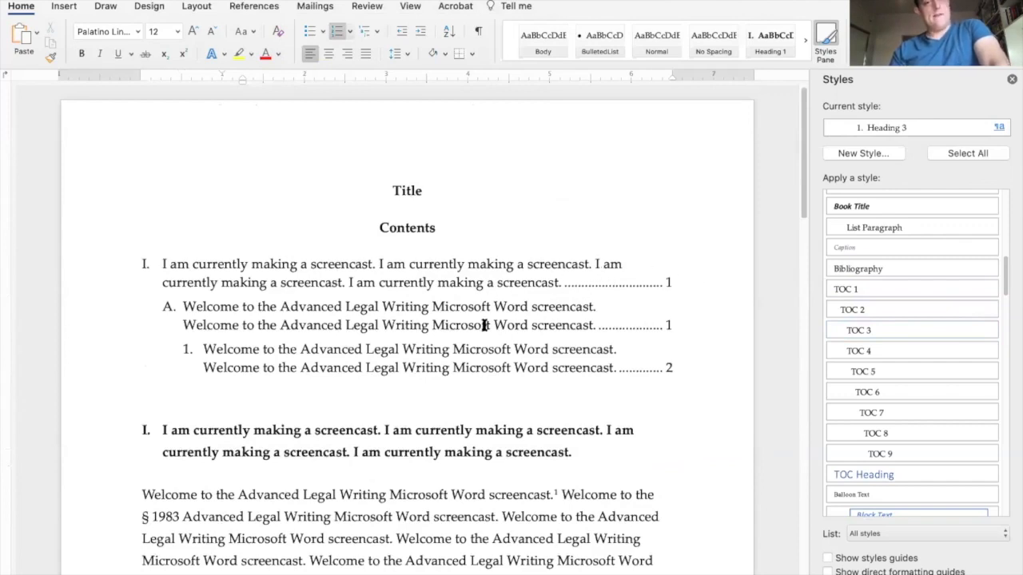
{"action": "scroll", "coordinate": [548, 370], "scroll_direction": "down", "scroll_amount": 3}
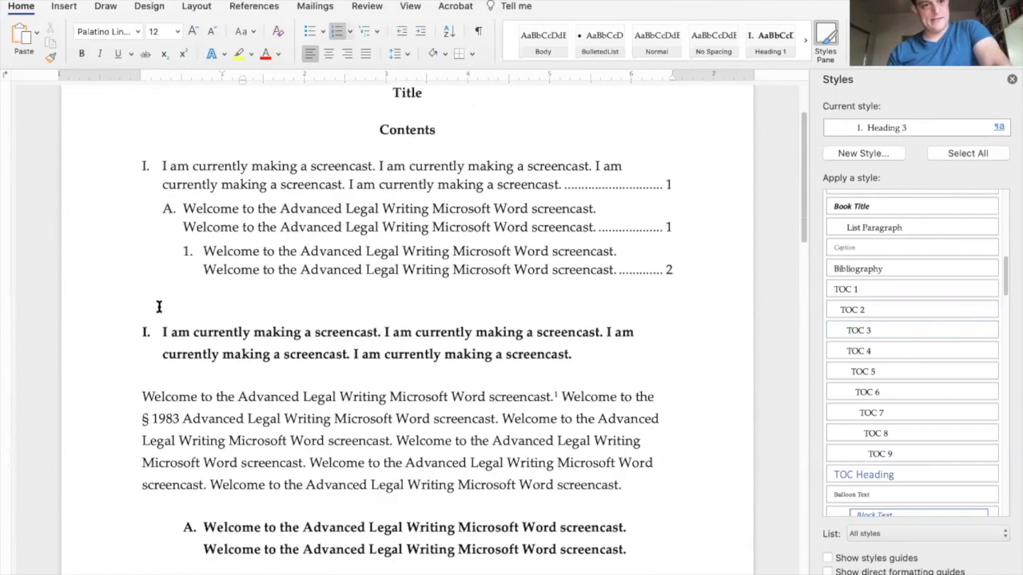
{"action": "scroll", "coordinate": [127, 311], "scroll_direction": "down", "scroll_amount": 1}
{"action": "double_click", "coordinate": [111, 358]}
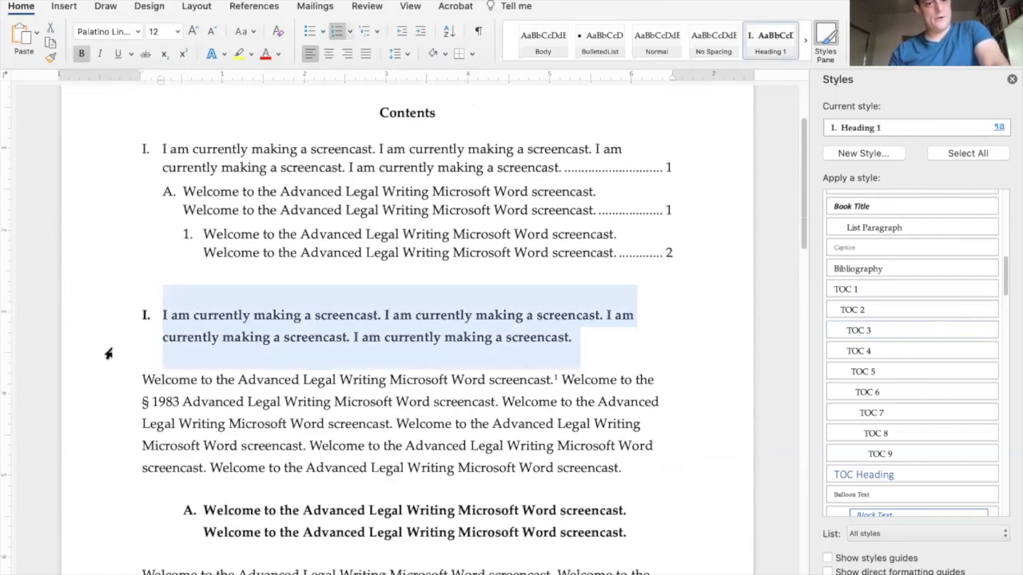
{"action": "left_click_drag", "start_coordinate": [101, 319], "coordinate": [112, 357]}
{"action": "key", "text": "super+c"}
Paste the copied heading below the last paragraph of the document as a second level-one heading.
{"action": "scroll", "coordinate": [211, 316], "scroll_direction": "down", "scroll_amount": 10}
{"action": "scroll", "coordinate": [210, 320], "scroll_direction": "down", "scroll_amount": 12}
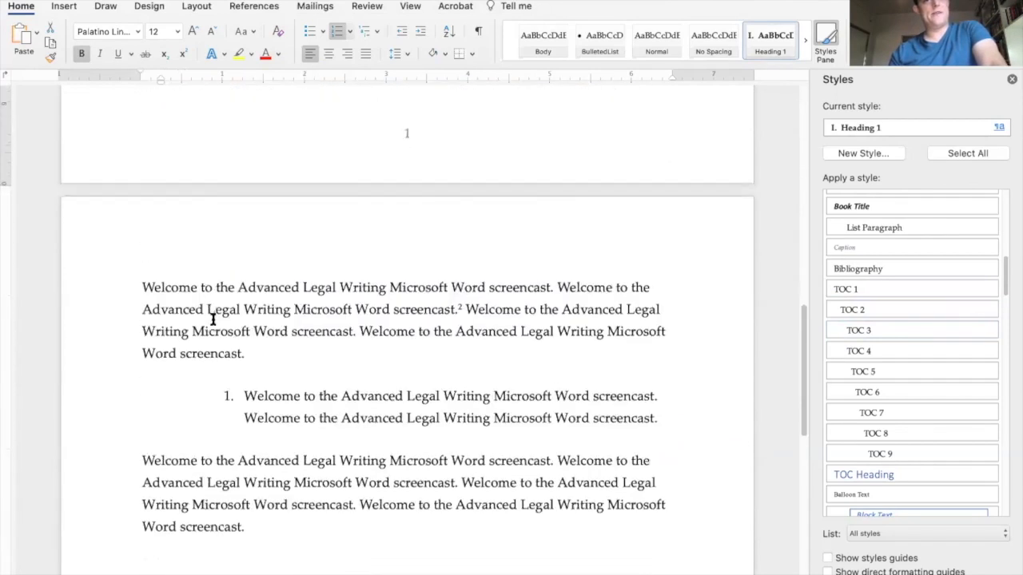
{"action": "left_click", "coordinate": [242, 389]}
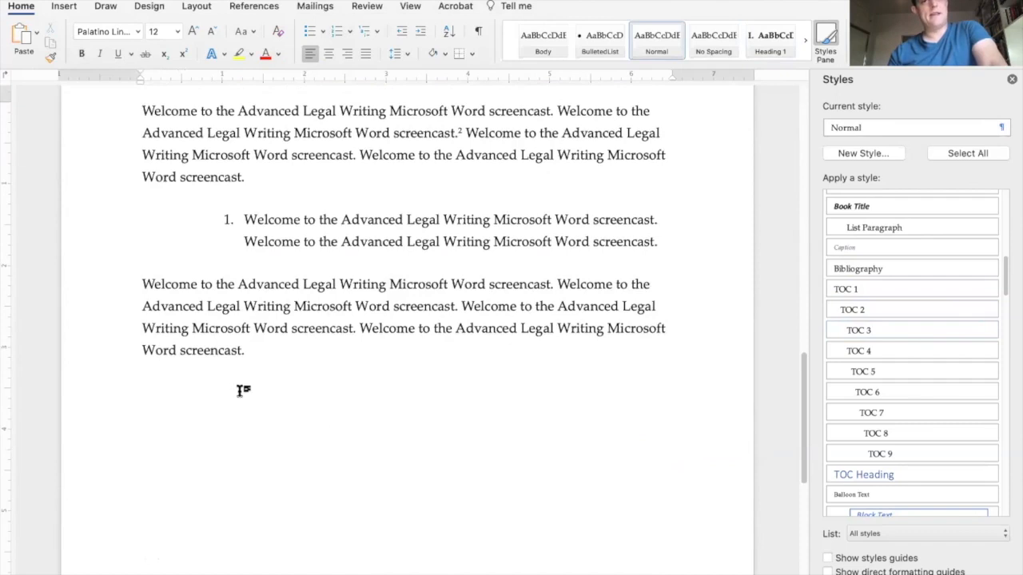
{"action": "key", "text": "super+v"}
{"action": "left_click", "coordinate": [146, 408]}
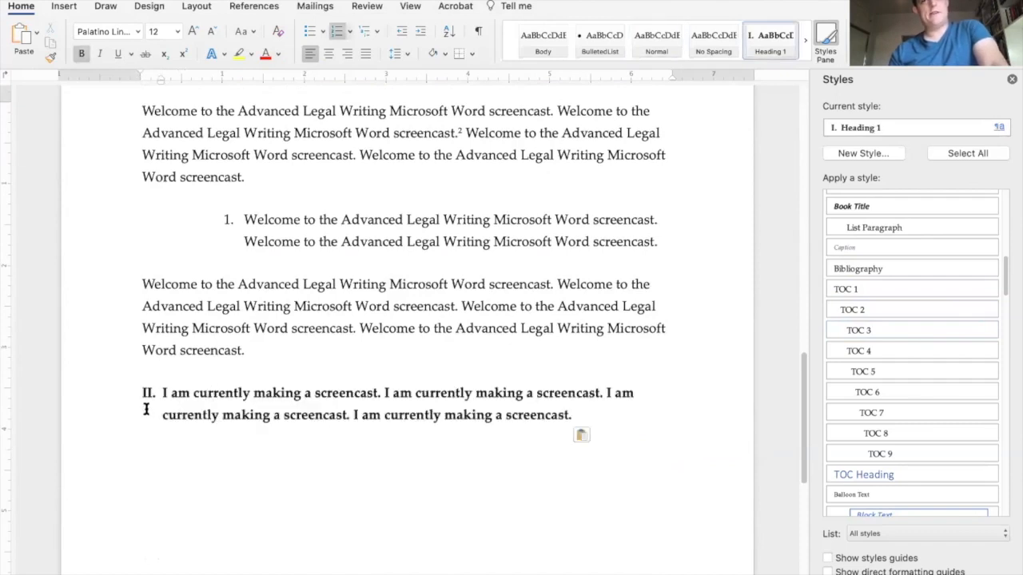
Update the entire table of contents so it includes the second level-one heading.
{"action": "scroll", "coordinate": [251, 261], "scroll_direction": "up", "scroll_amount": 20}
{"action": "scroll", "coordinate": [177, 382], "scroll_direction": "down", "scroll_amount": 20}
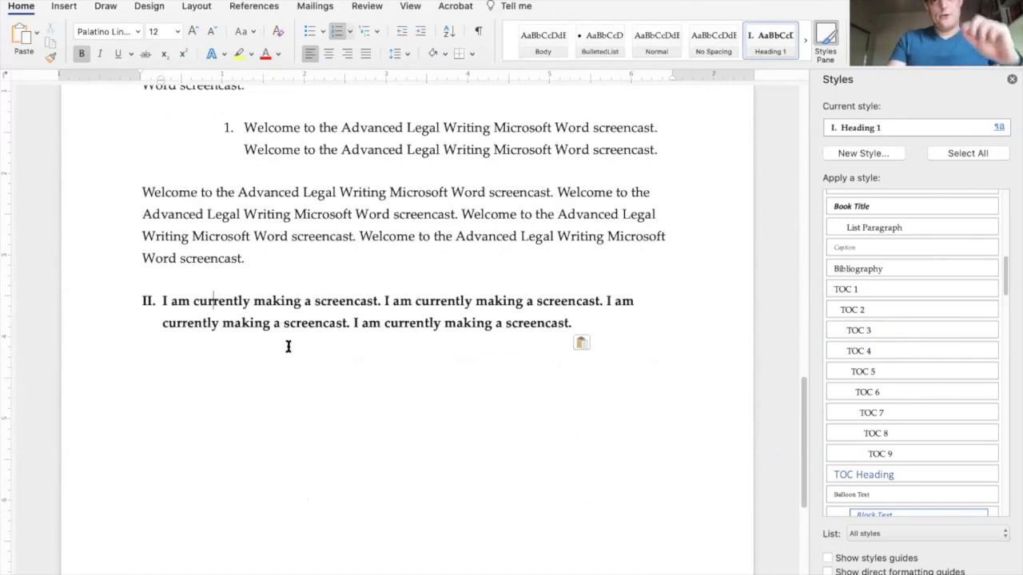
{"action": "scroll", "coordinate": [288, 349], "scroll_direction": "up", "scroll_amount": 15}
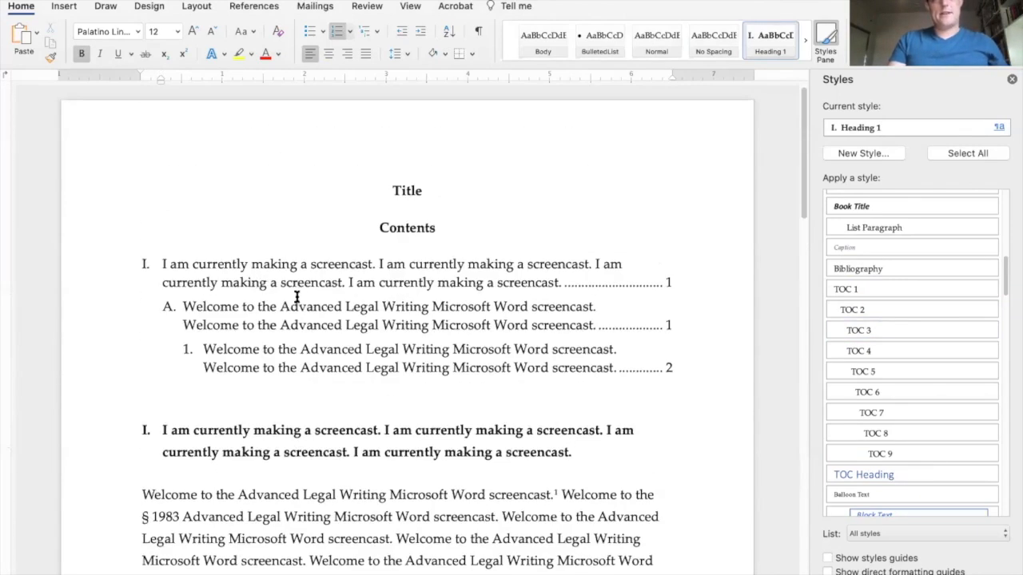
{"action": "right_click", "coordinate": [295, 318]}
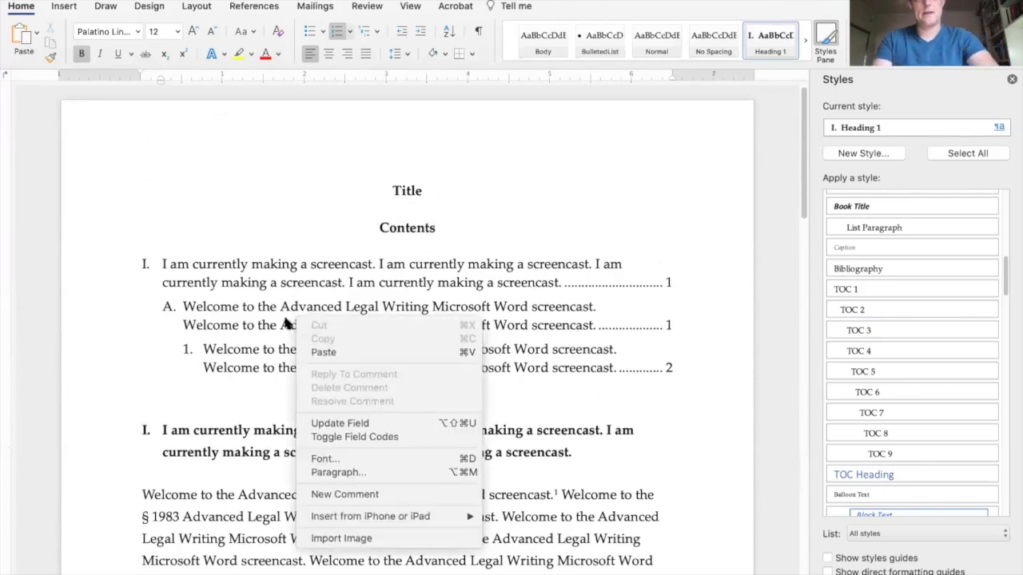
{"action": "left_click", "coordinate": [284, 318]}
{"action": "right_click", "coordinate": [279, 316]}
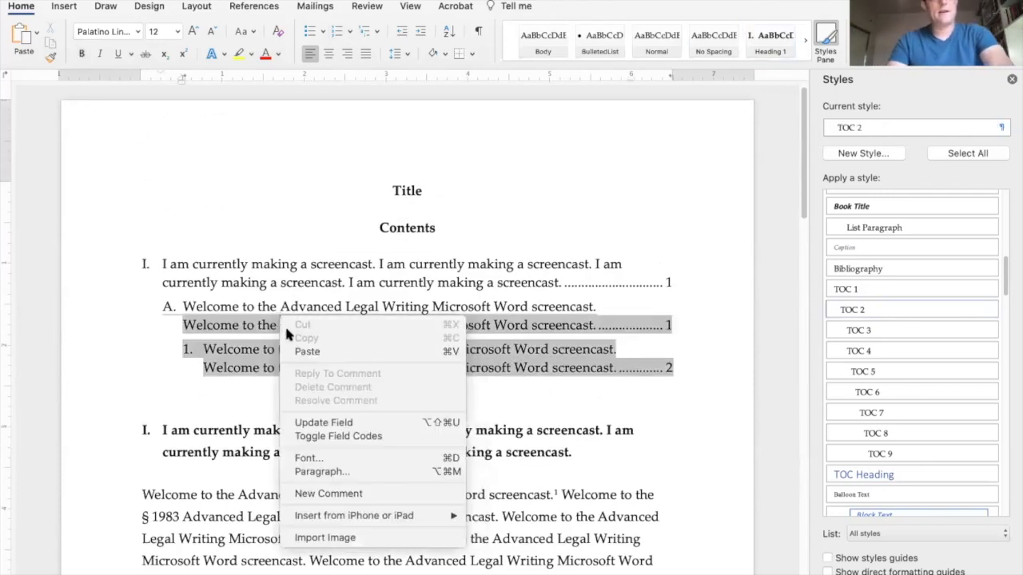
{"action": "left_click", "coordinate": [336, 421]}
{"action": "left_click", "coordinate": [461, 181]}
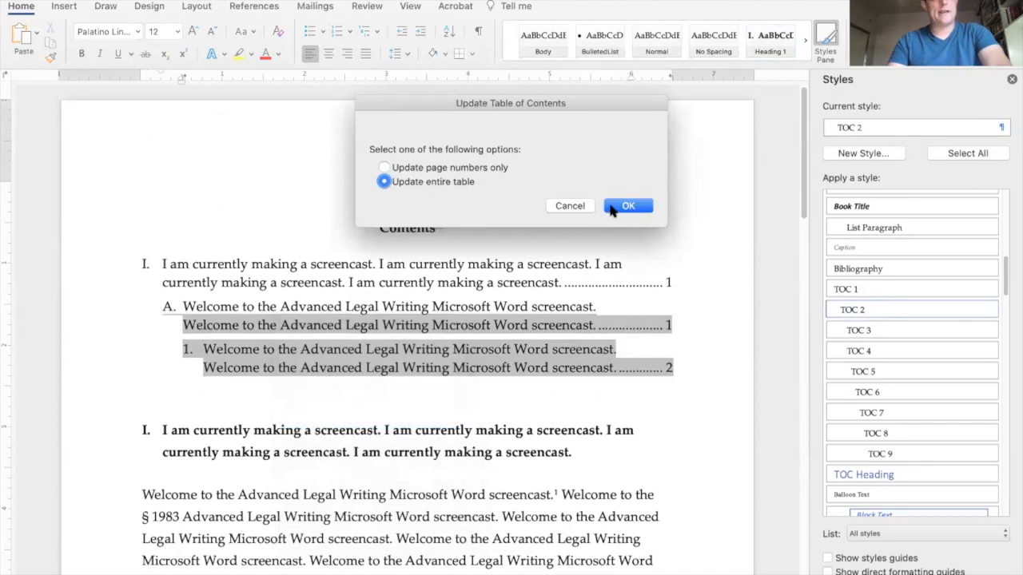
{"action": "left_click", "coordinate": [628, 206]}
{"action": "left_click", "coordinate": [477, 472]}
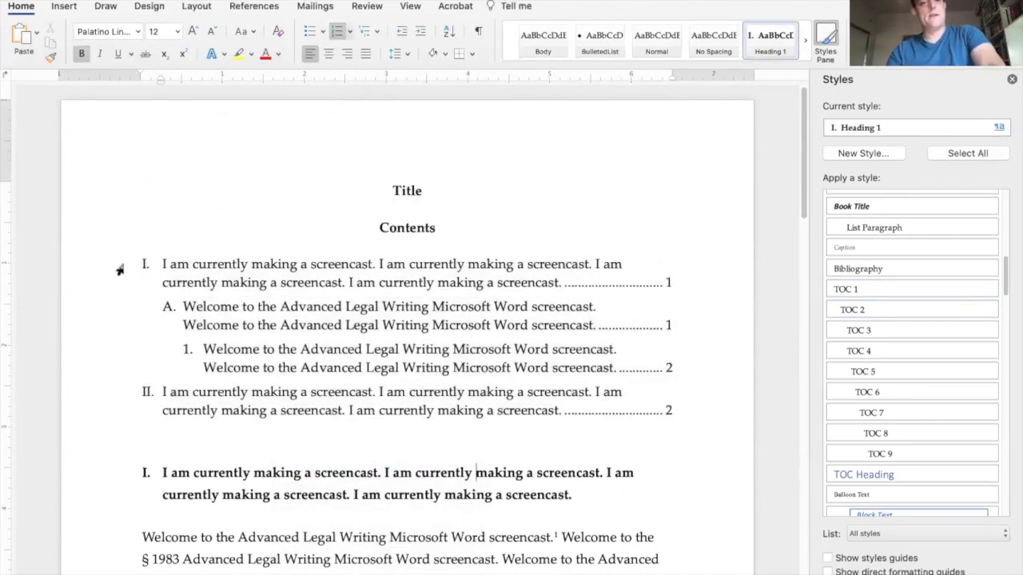
{"action": "left_click_drag", "start_coordinate": [119, 270], "coordinate": [123, 429]}
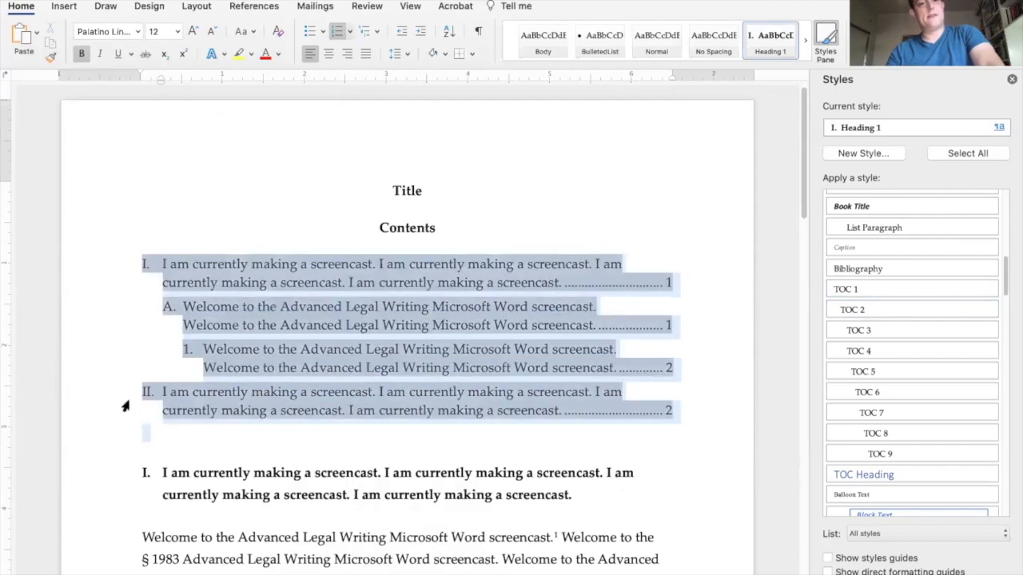
{"action": "left_click", "coordinate": [226, 453]}
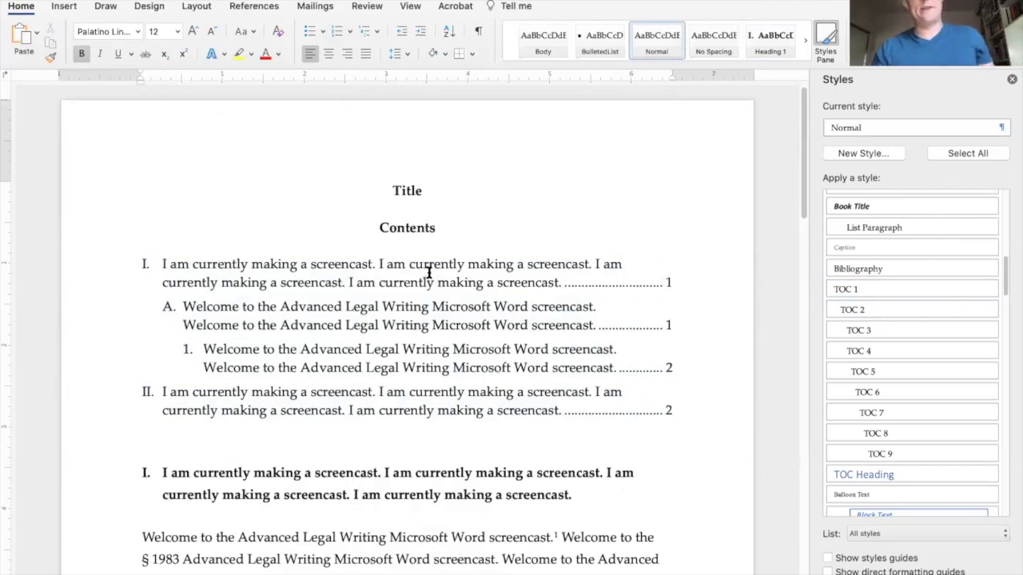
Add a centered, bold "Authorities" heading on a new line below the table of contents.
{"action": "scroll", "coordinate": [450, 317], "scroll_direction": "down", "scroll_amount": 3}
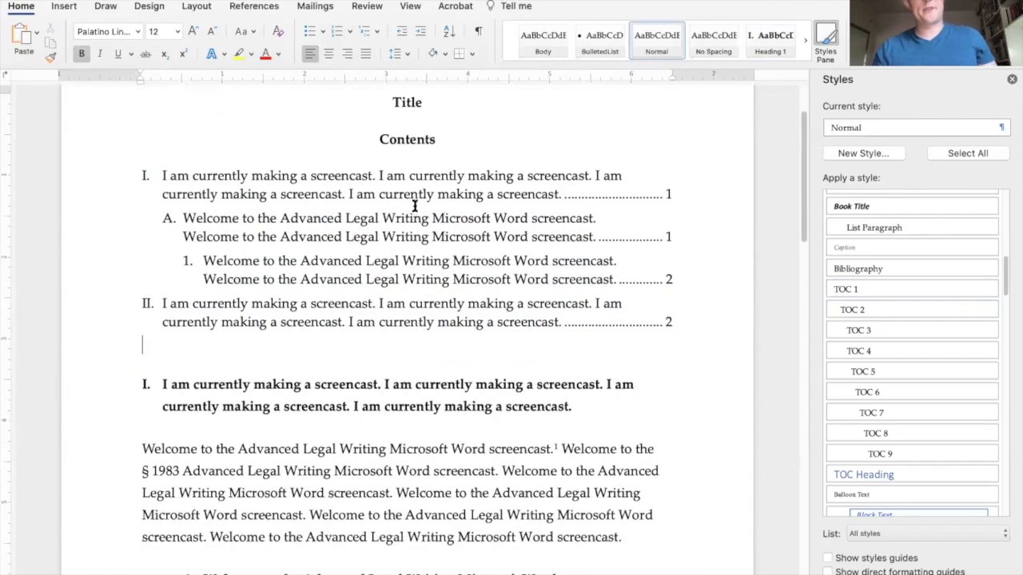
{"action": "left_click", "coordinate": [461, 110]}
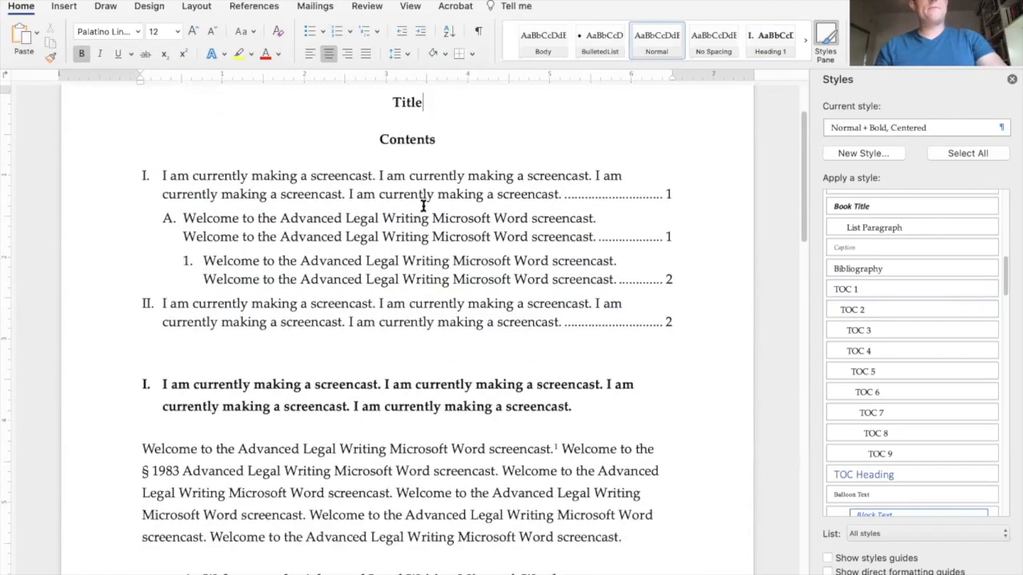
{"action": "left_click", "coordinate": [501, 350]}
{"action": "key", "text": "Return"}
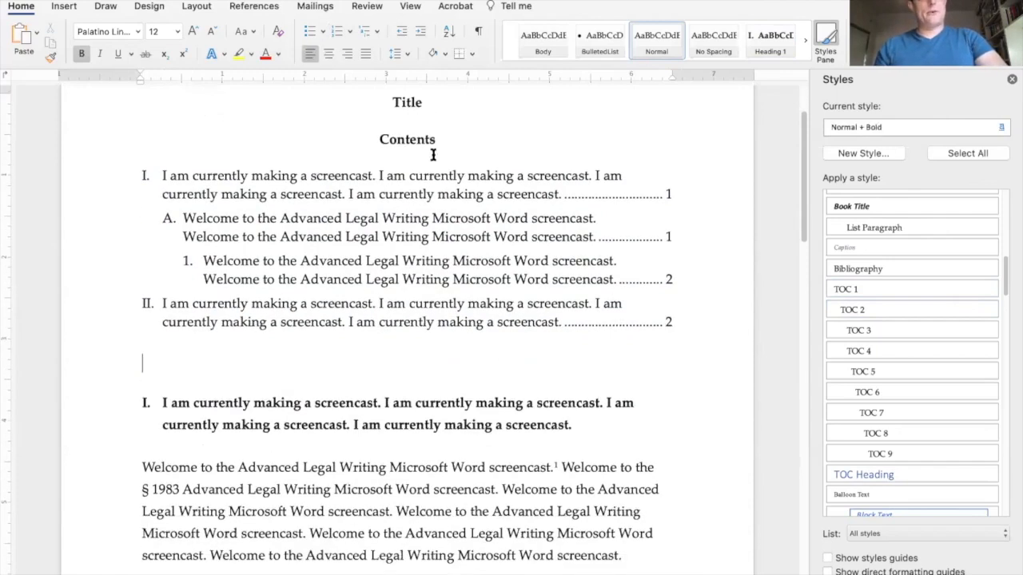
{"action": "left_click", "coordinate": [328, 53]}
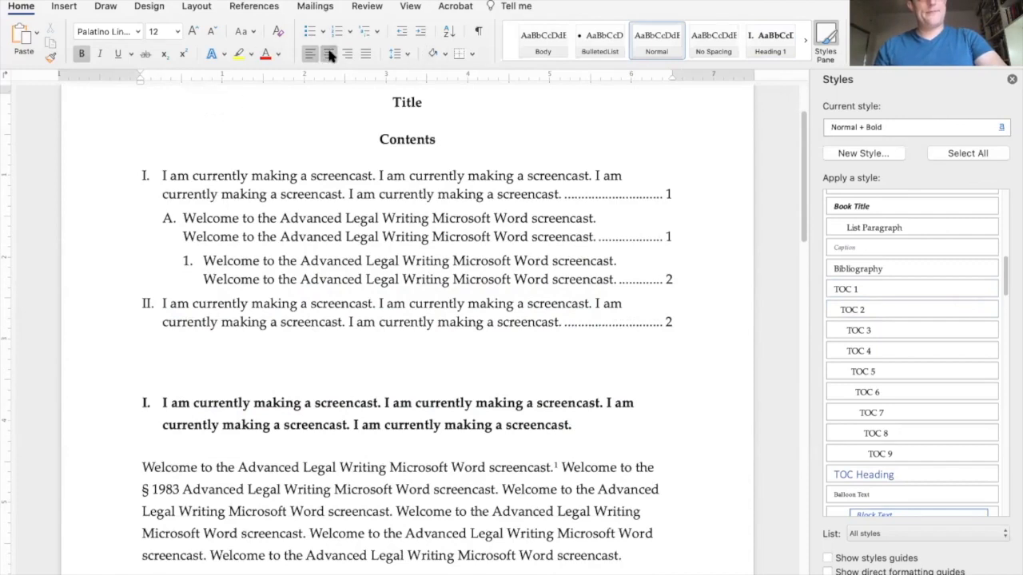
{"action": "key", "text": "cmd+b"}
{"action": "type", "text": "Authorities"}
{"action": "key", "text": "shift+super+Left"}
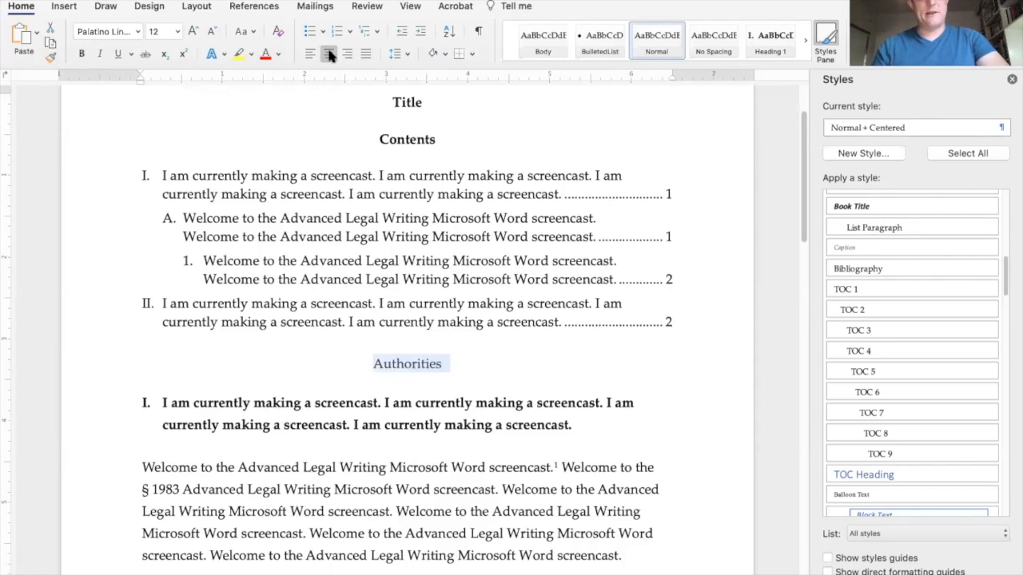
{"action": "key", "text": "super+b"}
Insert an empty line between the Authorities heading and the first numbered heading.
{"action": "key", "text": "Down"}
{"action": "key", "text": "Return"}
{"action": "left_click", "coordinate": [202, 405]}
{"action": "key", "text": "BackSpace"}
{"action": "key", "text": "BackSpace"}
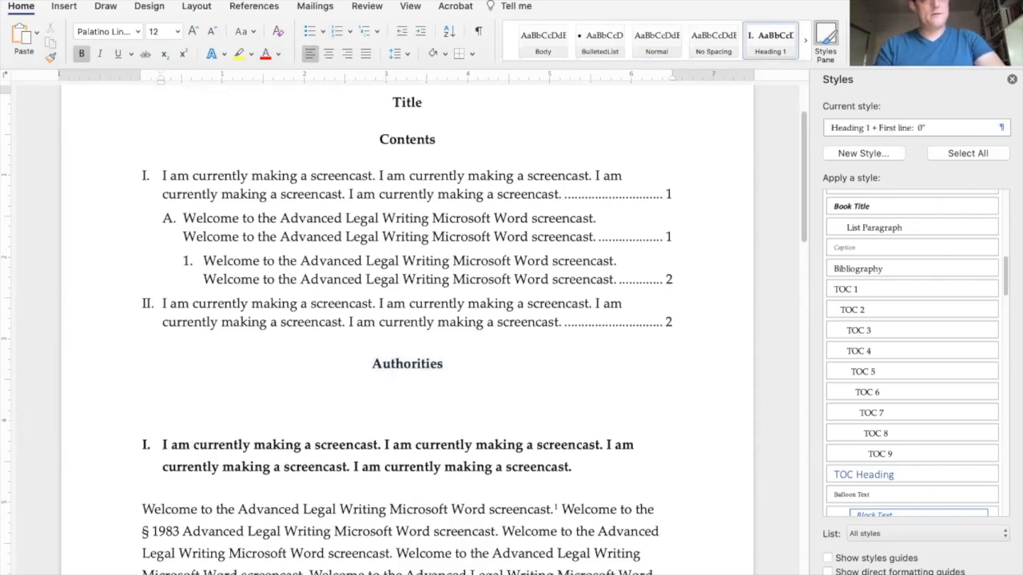
{"action": "key", "text": "Return"}
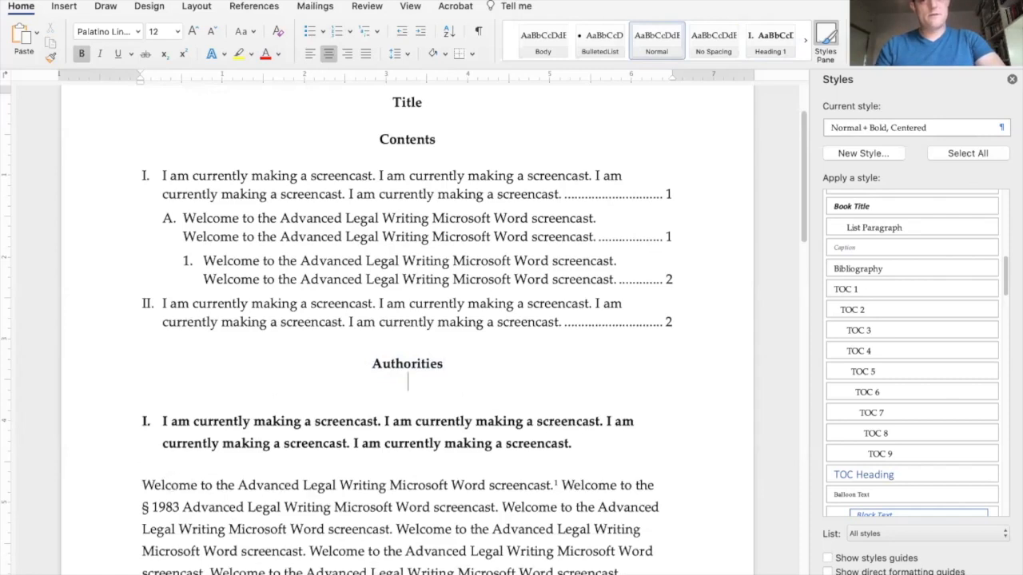
Apply the Body style to the empty line below Authorities and add another line after it.
{"action": "scroll", "coordinate": [897, 264], "scroll_direction": "up", "scroll_amount": 2}
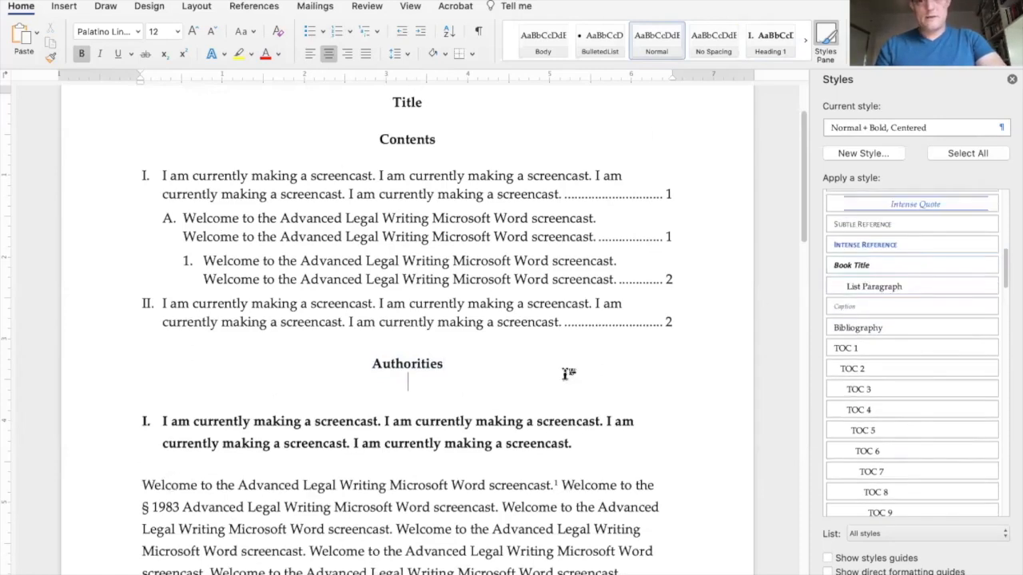
{"action": "scroll", "coordinate": [557, 381], "scroll_direction": "up", "scroll_amount": 2}
{"action": "scroll", "coordinate": [911, 344], "scroll_direction": "up", "scroll_amount": 10}
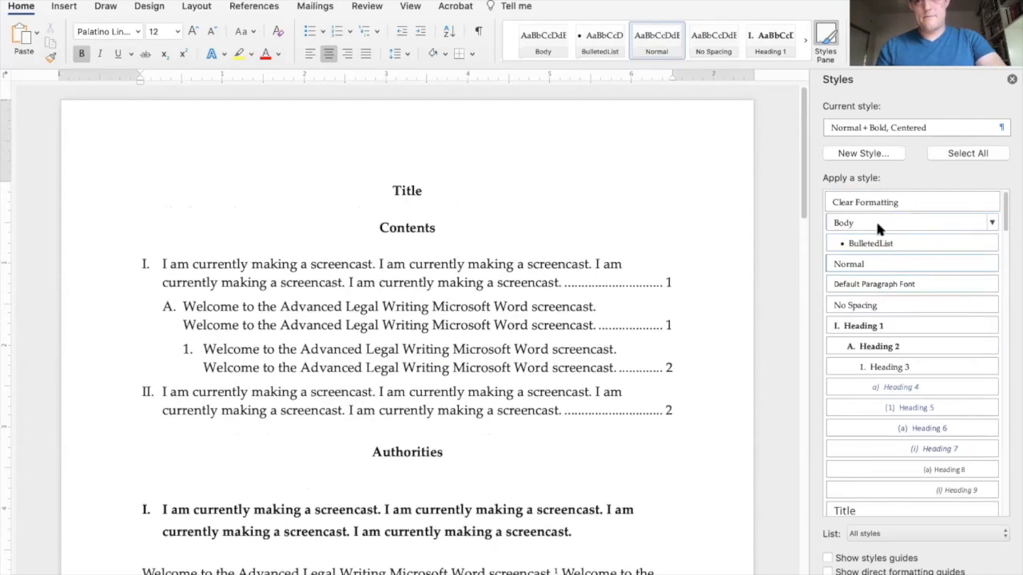
{"action": "left_click", "coordinate": [873, 222]}
{"action": "key", "text": "Return"}
{"action": "key", "text": "Up"}
{"action": "key", "text": "Up"}
{"action": "key", "text": "Down"}
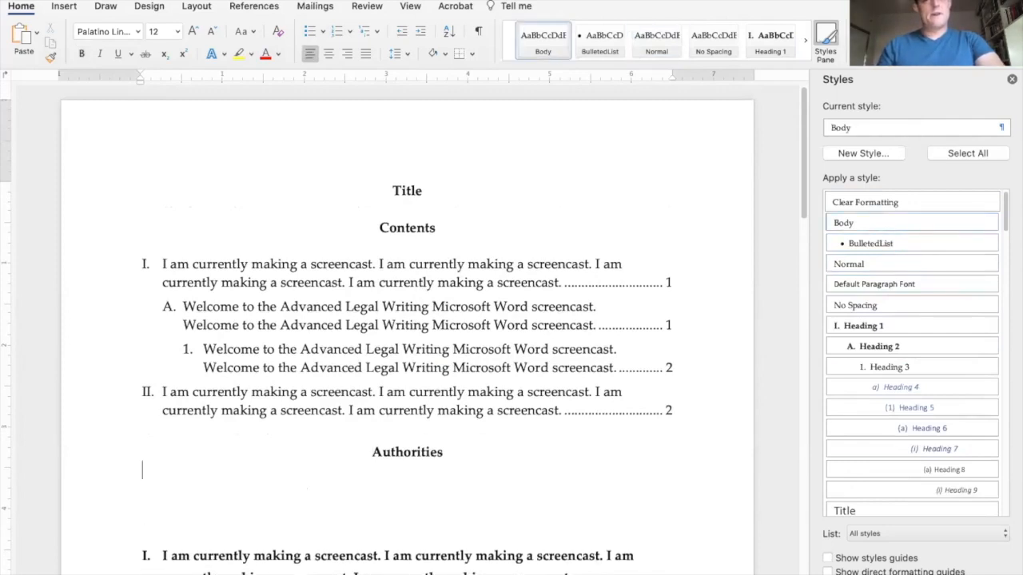
Apply the Body style to the Authorities heading and the line below, and make the heading centered and bold again.
{"action": "left_click_drag", "start_coordinate": [143, 453], "coordinate": [139, 510]}
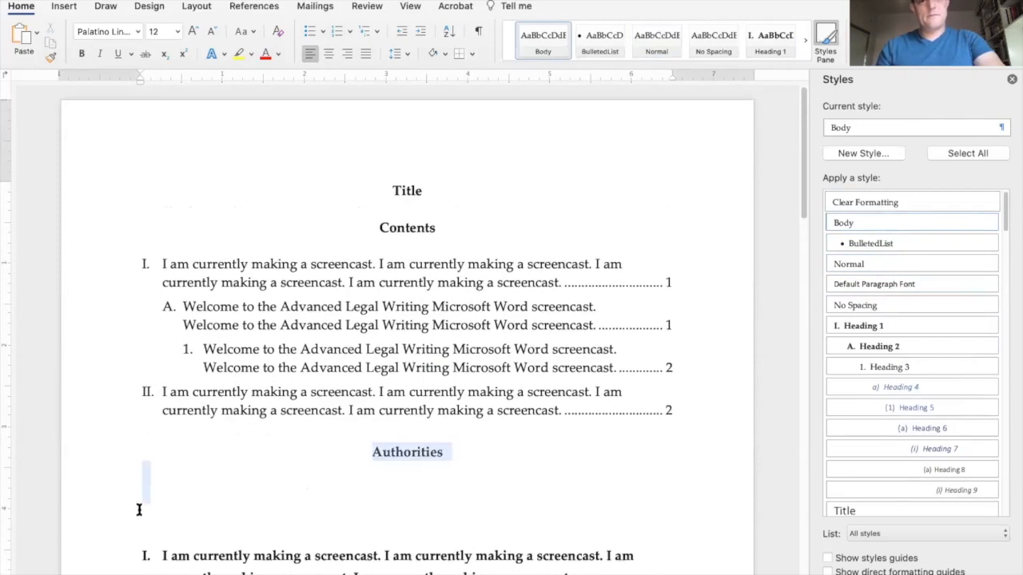
{"action": "left_click", "coordinate": [847, 226]}
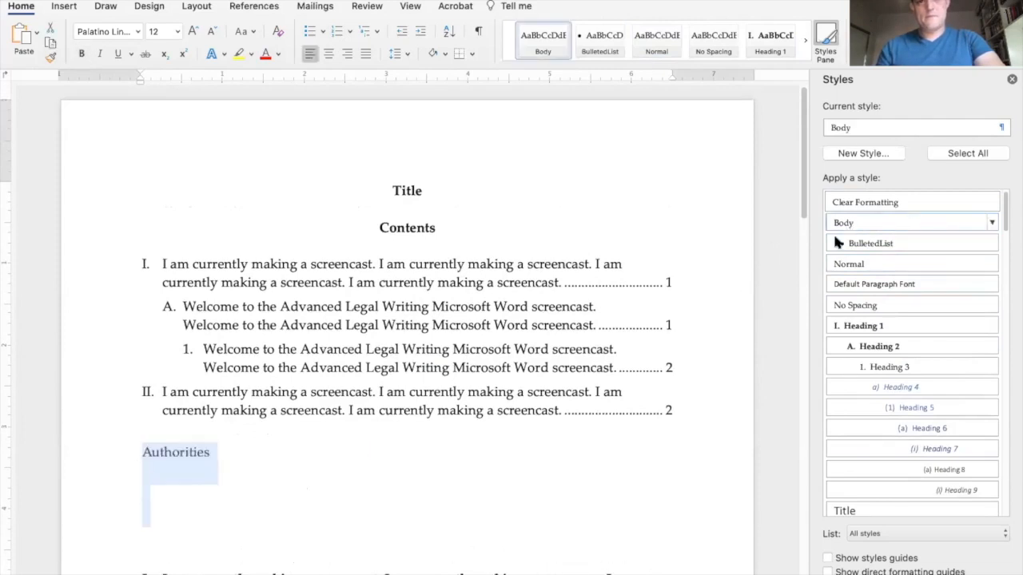
{"action": "left_click", "coordinate": [346, 477]}
{"action": "double_click", "coordinate": [190, 449]}
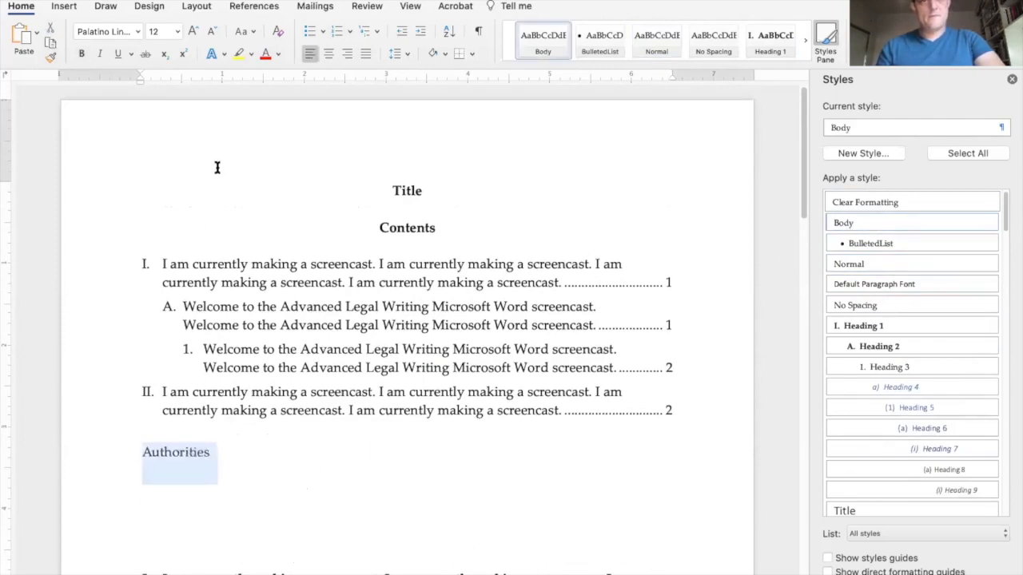
{"action": "left_click", "coordinate": [328, 53]}
{"action": "key", "text": "super+b"}
{"action": "left_click", "coordinate": [358, 486]}
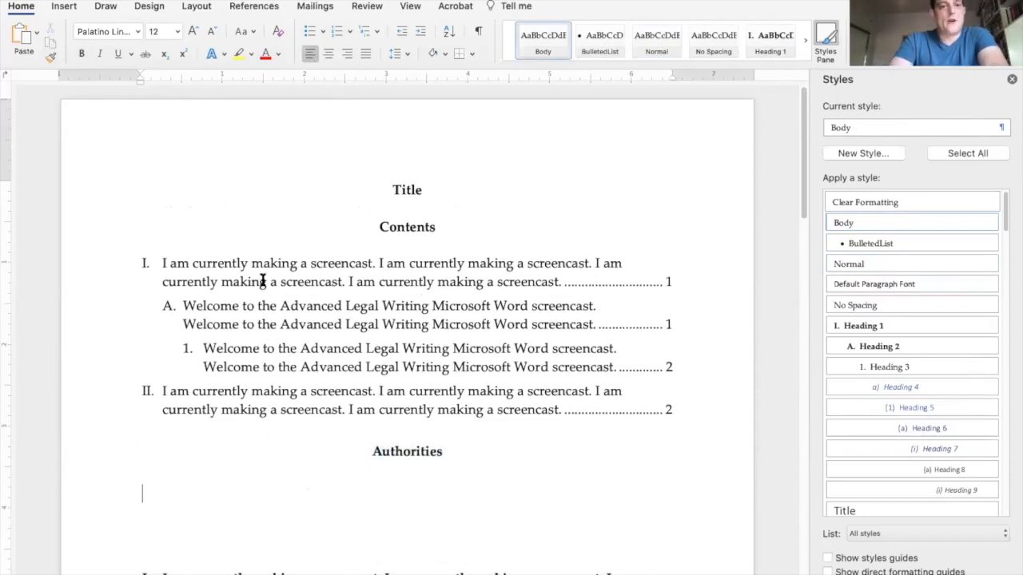
Open the Mark Citation dialog from the Table of Authorities settings for the empty line below the Authorities heading.
{"action": "scroll", "coordinate": [320, 320], "scroll_direction": "down", "scroll_amount": 3}
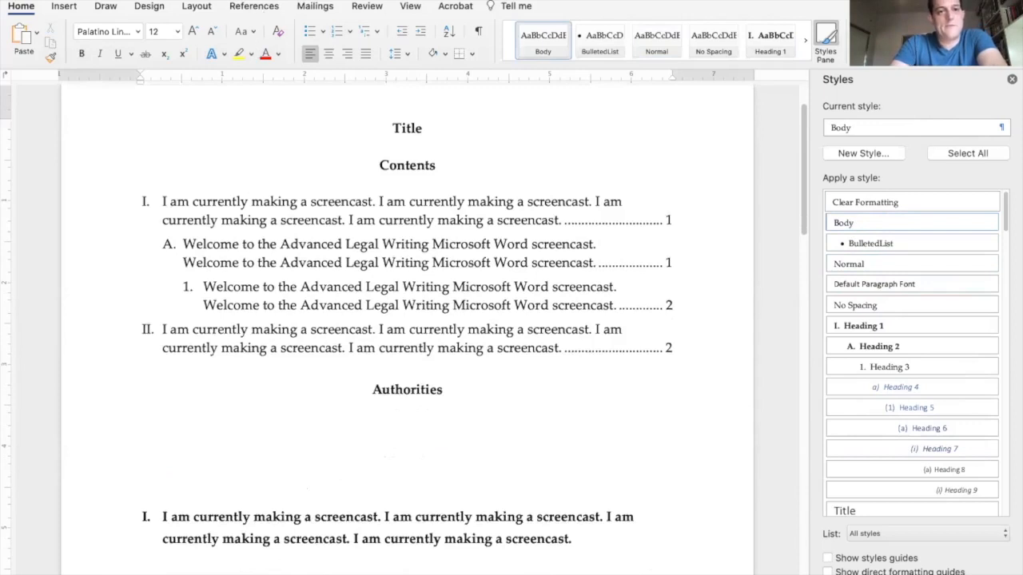
{"action": "left_click", "coordinate": [186, 1]}
{"action": "left_click", "coordinate": [185, 1]}
{"action": "left_click", "coordinate": [185, 1]}
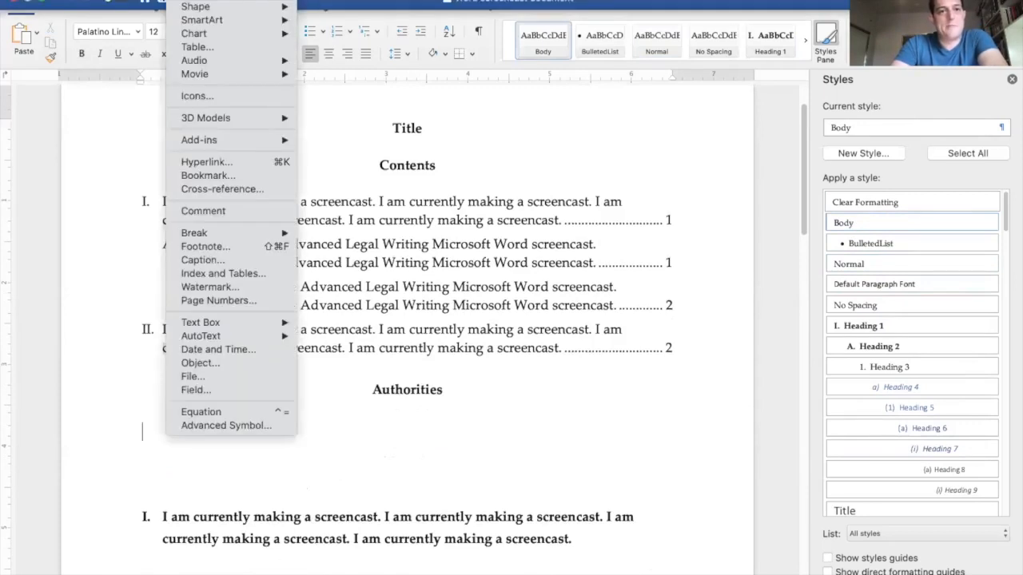
{"action": "left_click", "coordinate": [234, 273]}
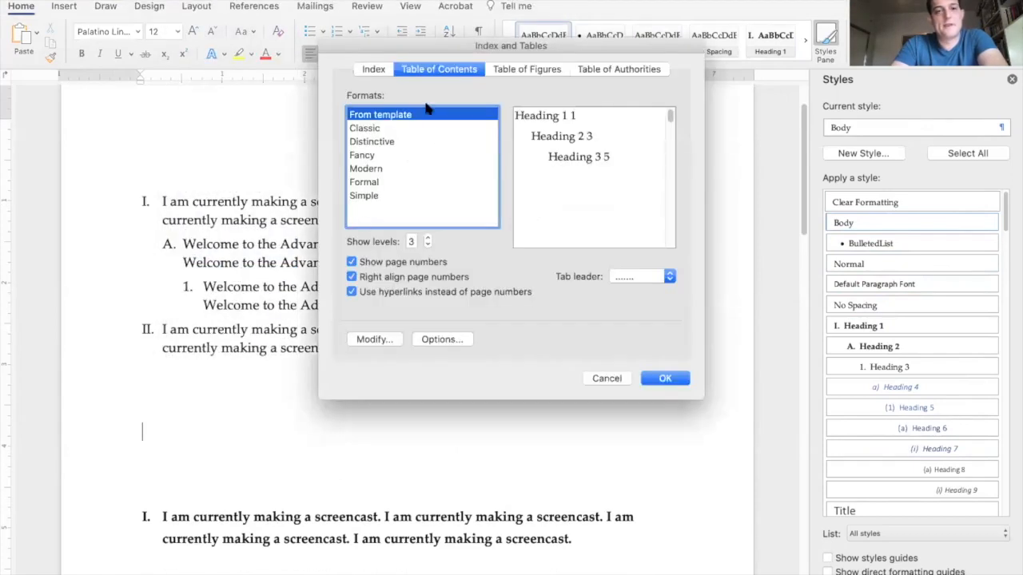
{"action": "left_click", "coordinate": [612, 68]}
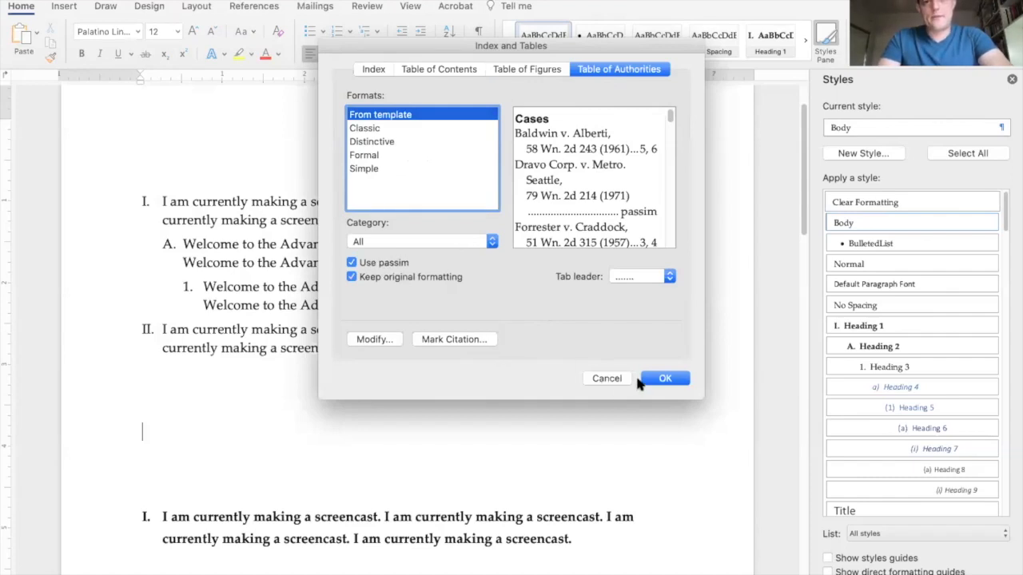
{"action": "left_click", "coordinate": [447, 339]}
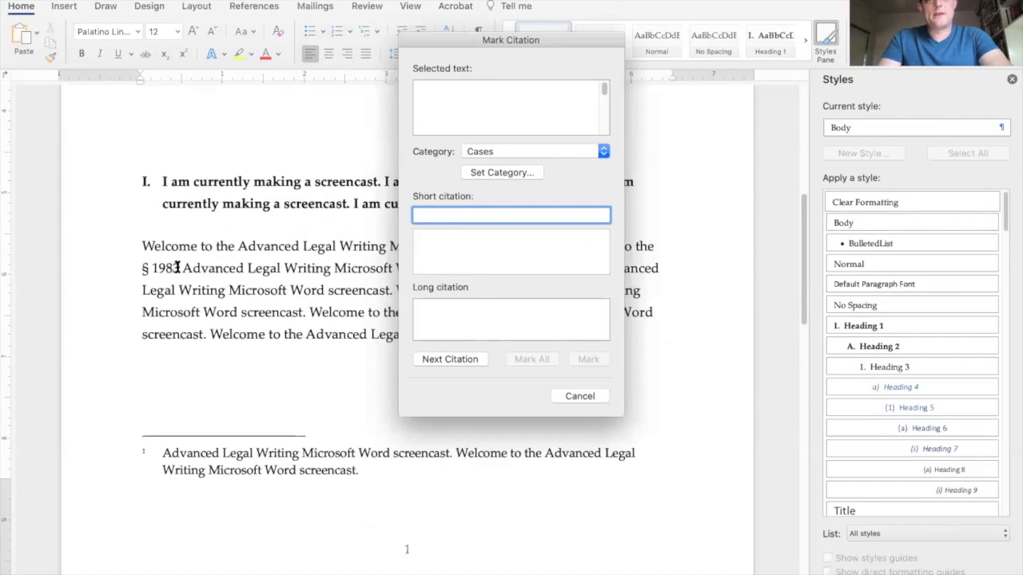
Try to mark "§ 1983" in the first body paragraph as a citation in the Statutes category.
{"action": "left_click", "coordinate": [120, 269]}
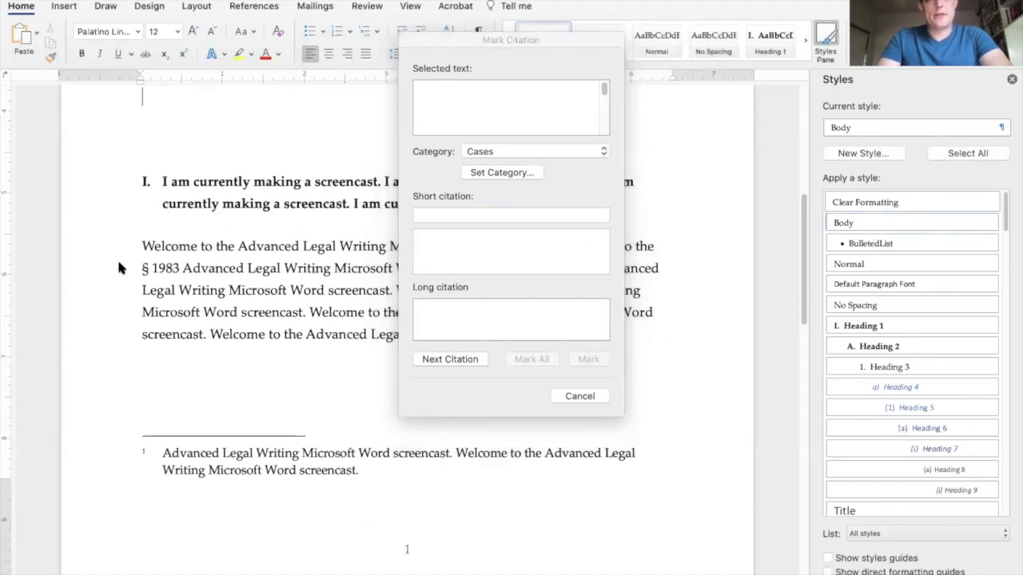
{"action": "left_click_drag", "start_coordinate": [144, 269], "coordinate": [177, 270]}
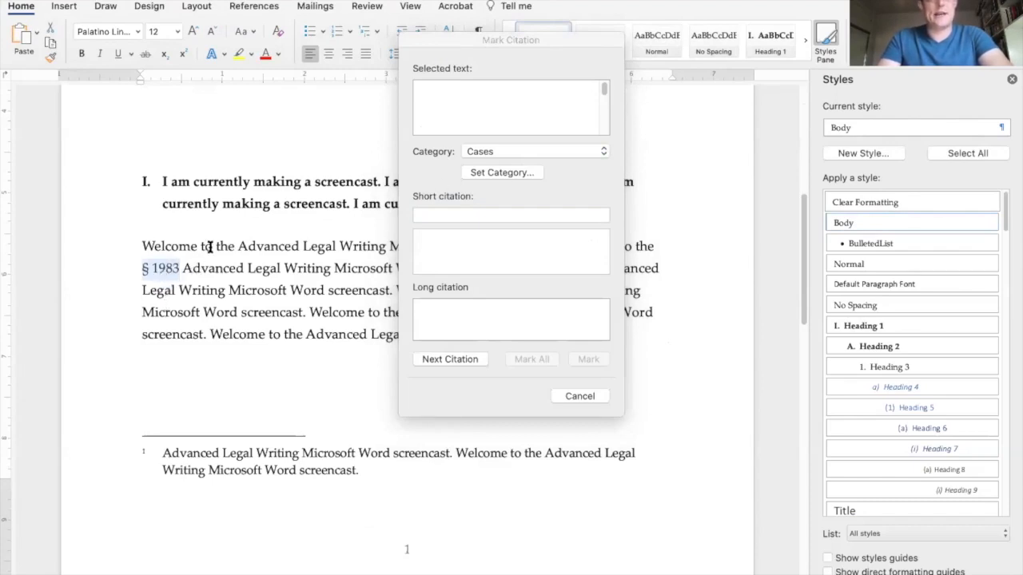
{"action": "left_click", "coordinate": [502, 148]}
{"action": "left_click", "coordinate": [495, 160]}
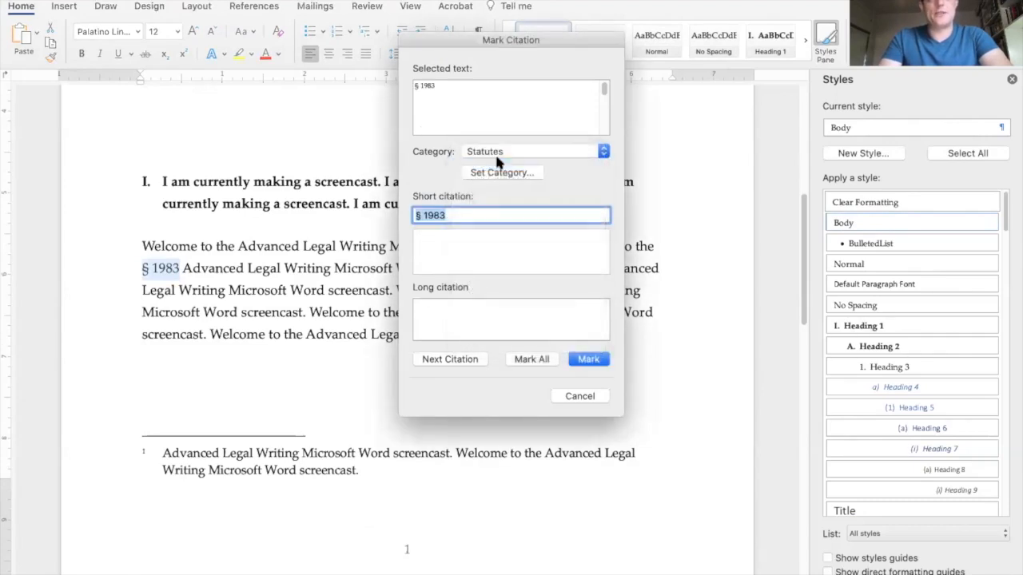
{"action": "left_click", "coordinate": [585, 360]}
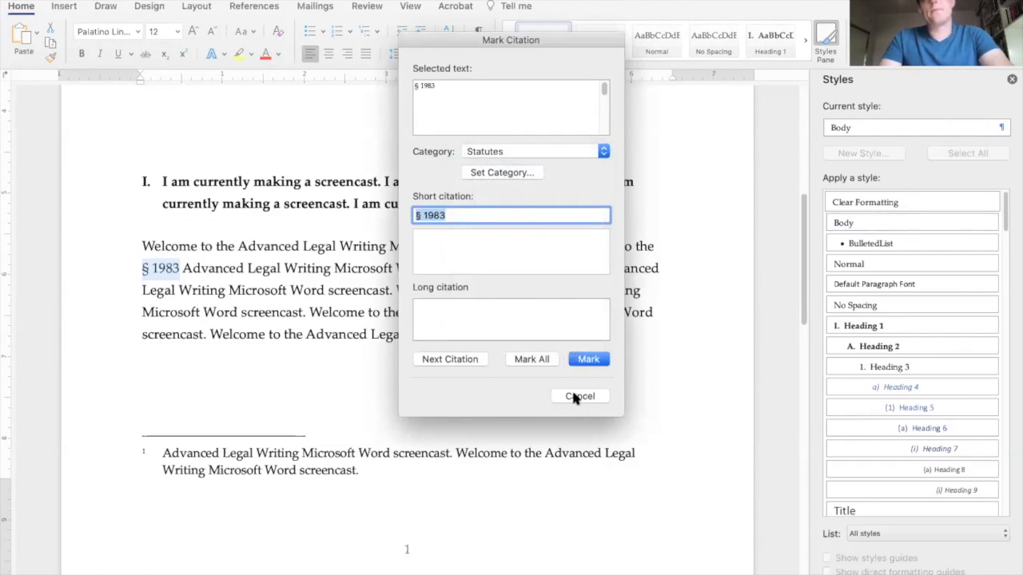
{"action": "left_click", "coordinate": [580, 362]}
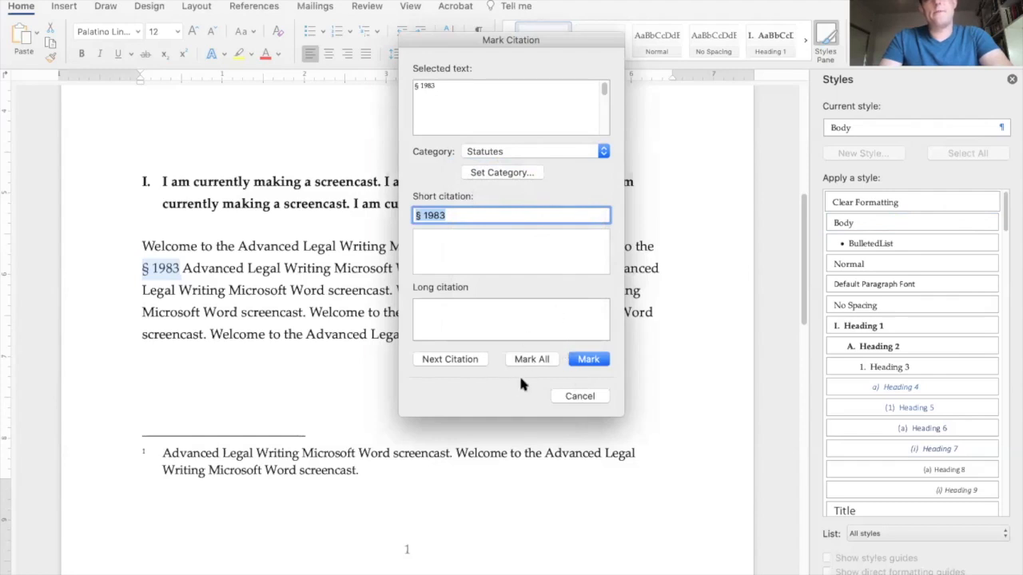
Look for the next citation, continuing the search from the beginning of the document, and close the Mark Citation dialog.
{"action": "left_click_drag", "start_coordinate": [571, 399], "coordinate": [483, 365]}
{"action": "left_click", "coordinate": [479, 361]}
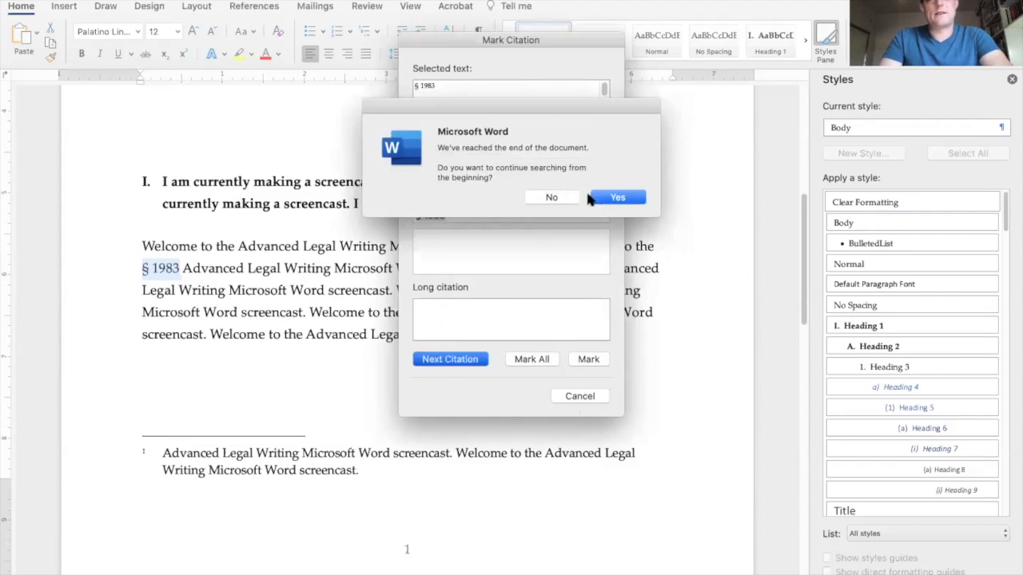
{"action": "left_click", "coordinate": [601, 199]}
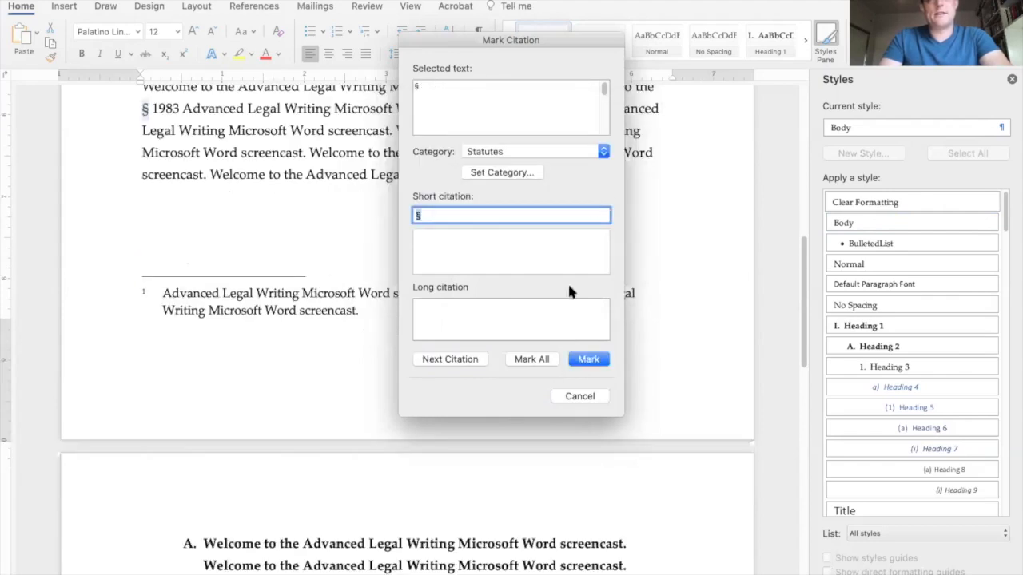
{"action": "left_click", "coordinate": [561, 392]}
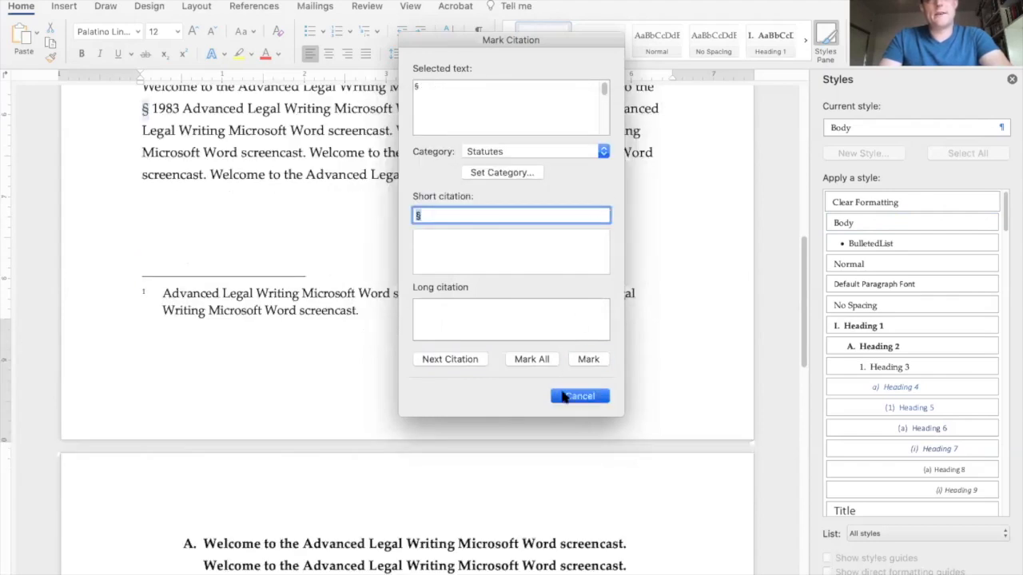
Try to insert a table of authorities below the Authorities heading, using the From template format and all categories.
{"action": "scroll", "coordinate": [448, 304], "scroll_direction": "up", "scroll_amount": 3}
{"action": "scroll", "coordinate": [330, 258], "scroll_direction": "up", "scroll_amount": 10}
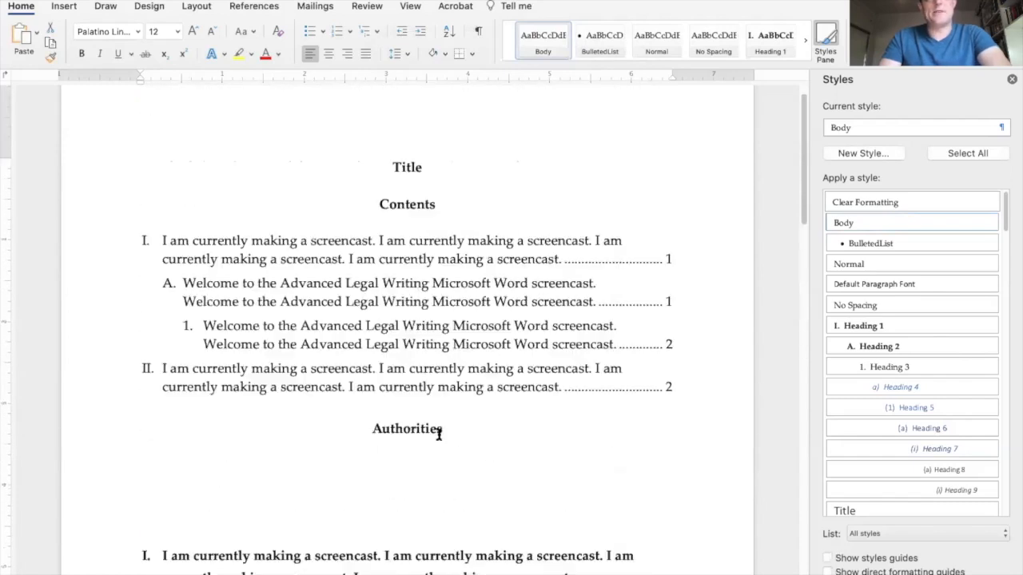
{"action": "left_click", "coordinate": [144, 471]}
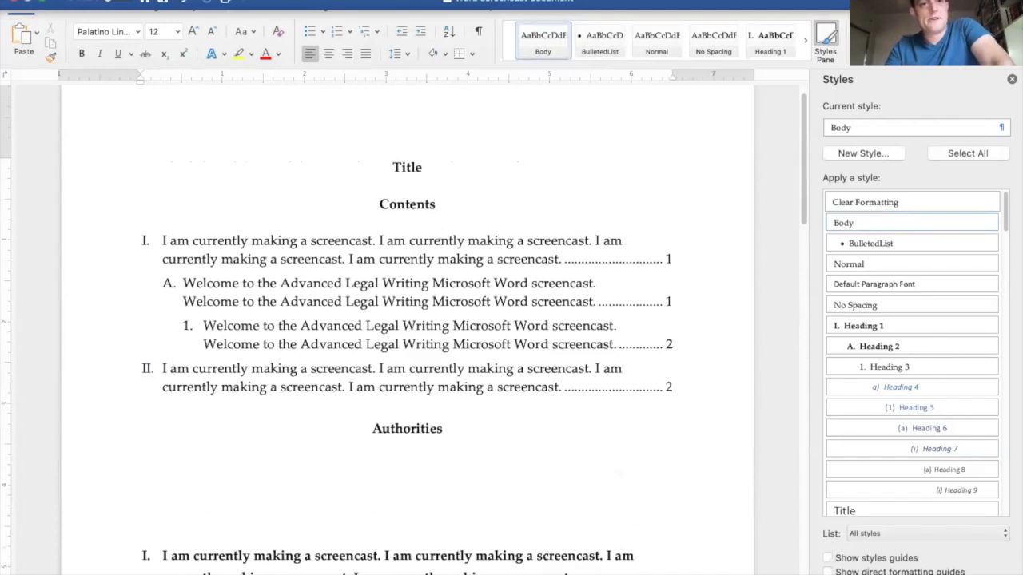
{"action": "left_click", "coordinate": [264, 6]}
{"action": "mouse_move", "coordinate": [187, 6]}
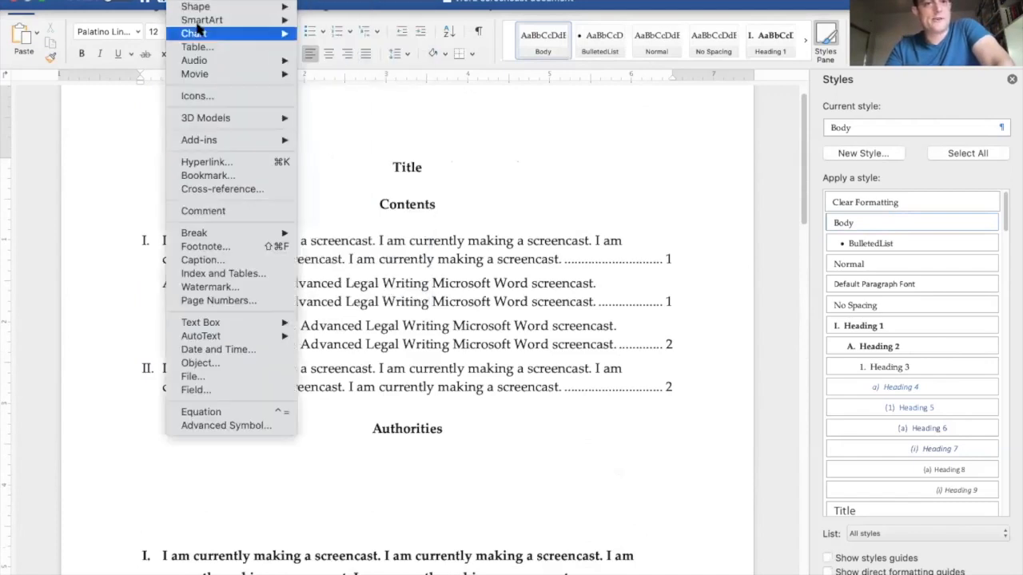
{"action": "left_click", "coordinate": [233, 274]}
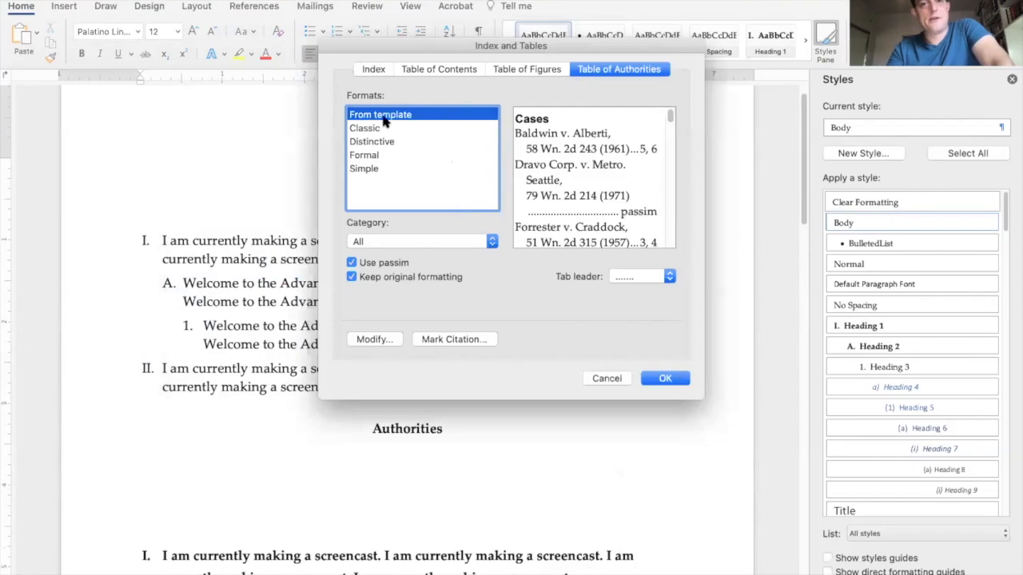
{"action": "left_click", "coordinate": [661, 380]}
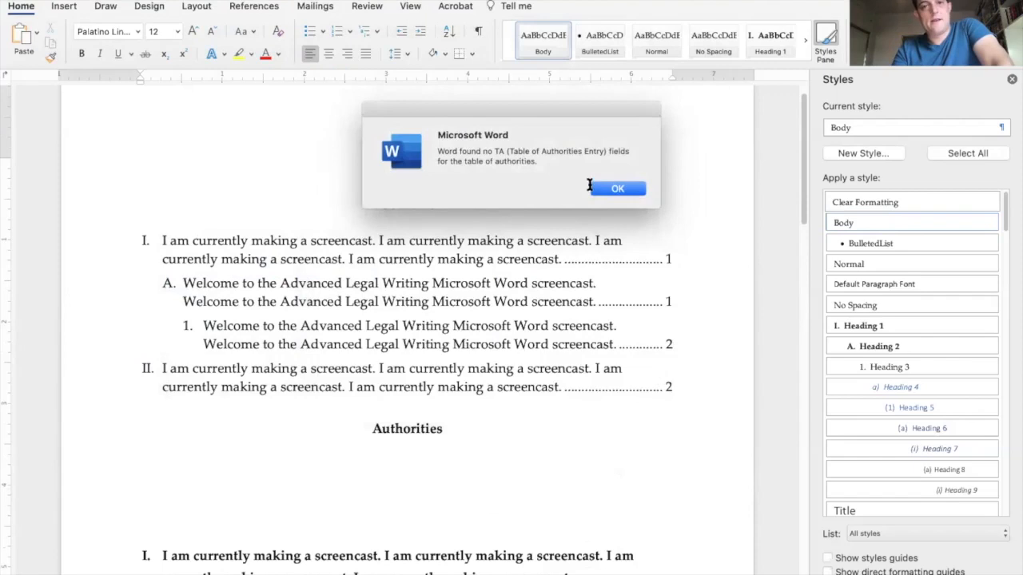
{"action": "left_click", "coordinate": [599, 187]}
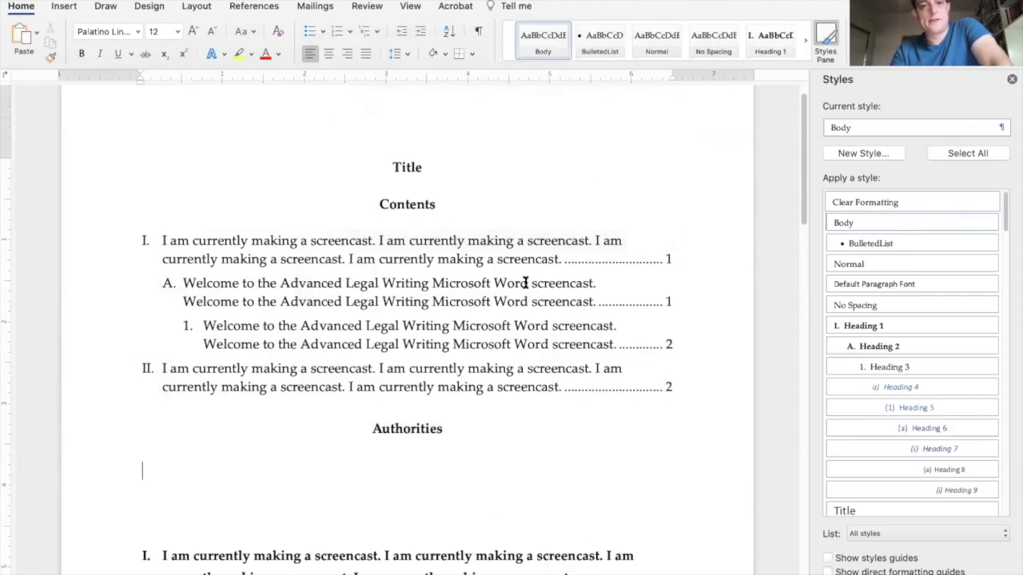
Insert "42 U.S.C." before "§ 1983" in the first body paragraph, with a nonbreaking space after "42".
{"action": "scroll", "coordinate": [366, 117], "scroll_direction": "down", "scroll_amount": 4}
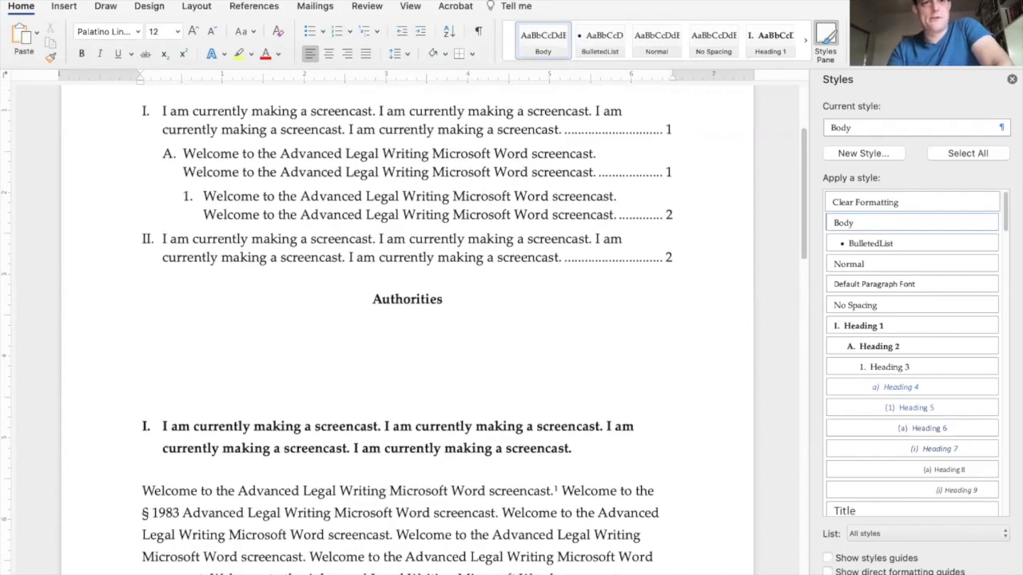
{"action": "scroll", "coordinate": [271, 269], "scroll_direction": "down", "scroll_amount": 2}
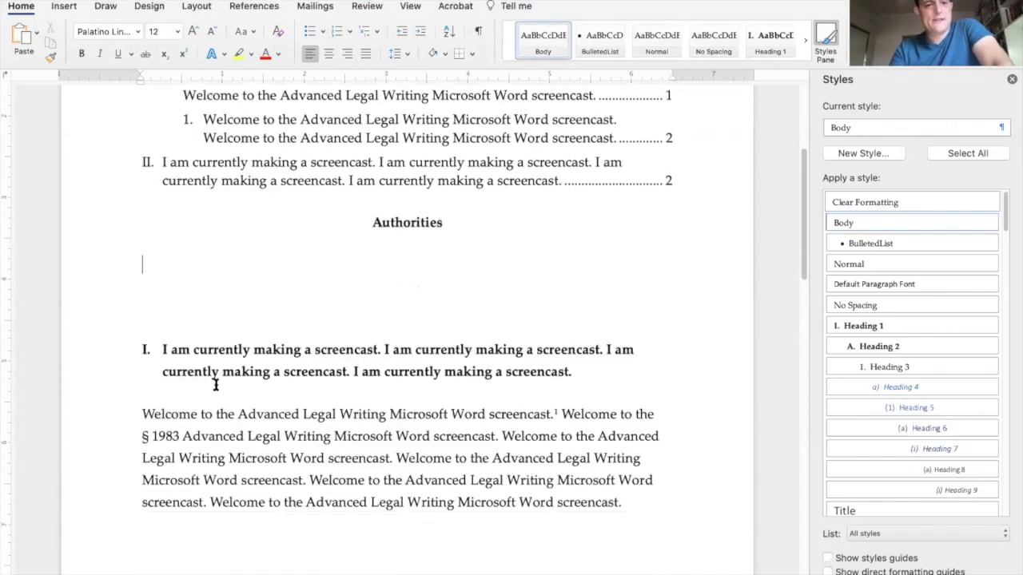
{"action": "left_click_drag", "start_coordinate": [181, 433], "coordinate": [140, 435]}
{"action": "key", "text": "Left"}
{"action": "key", "text": "shift+Right"}
{"action": "key", "text": "shift+Right"}
{"action": "key", "text": "shift+Right"}
{"action": "key", "text": "shift+Right"}
{"action": "key", "text": "shift+Right"}
{"action": "key", "text": "shift+Right"}
{"action": "key", "text": "Left"}
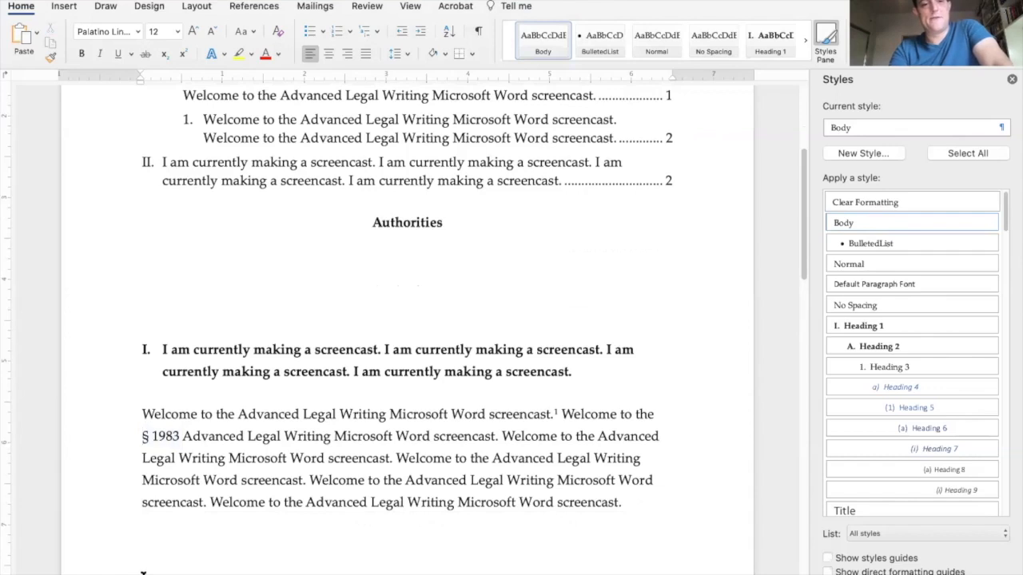
{"action": "type", "text": "42 U.S.C"}
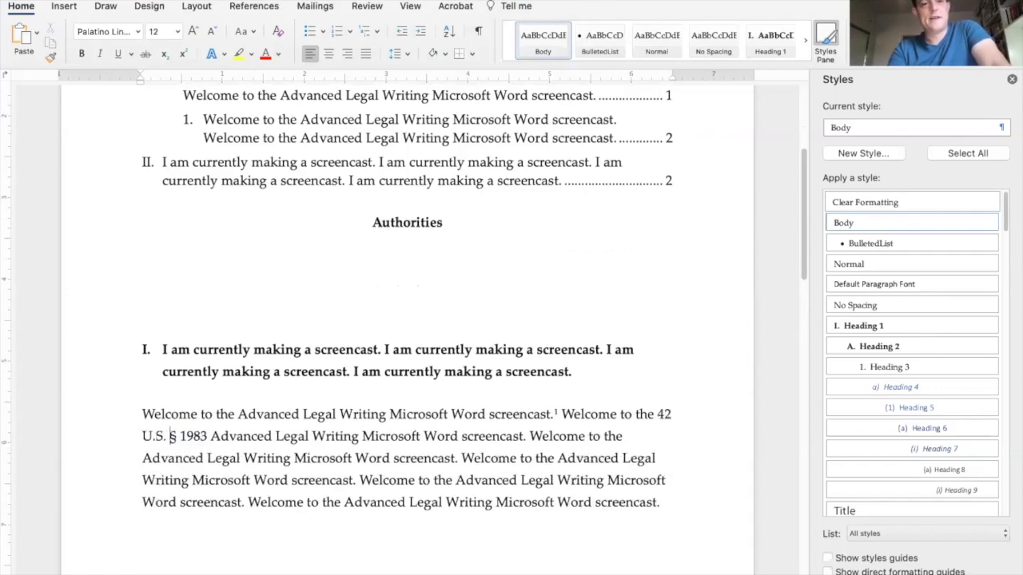
{"action": "type", "text": "."}
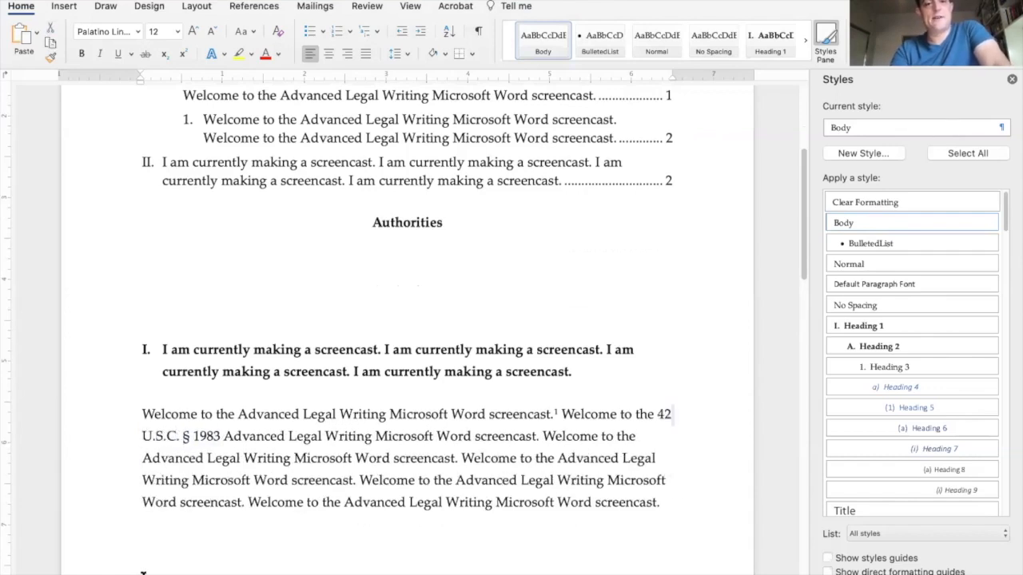
{"action": "key", "text": "alt+space"}
Select the full citation "42 U.S.C. § 1983" in the first body paragraph.
{"action": "key", "text": "shift+Home"}
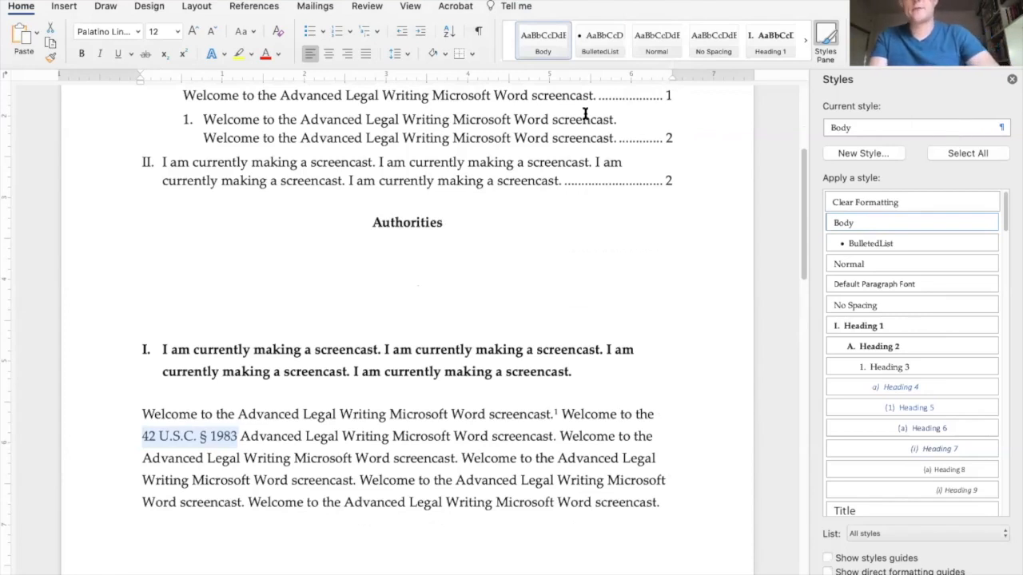
{"action": "left_click", "coordinate": [235, 436]}
{"action": "key", "text": "Right"}
{"action": "key", "text": "super+shift+Left"}
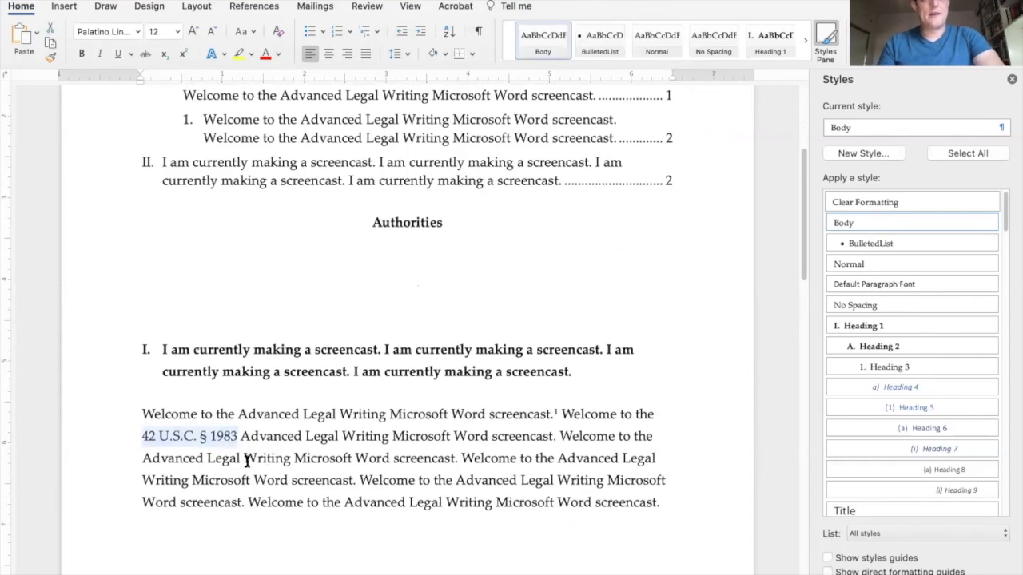
{"action": "left_click", "coordinate": [308, 432]}
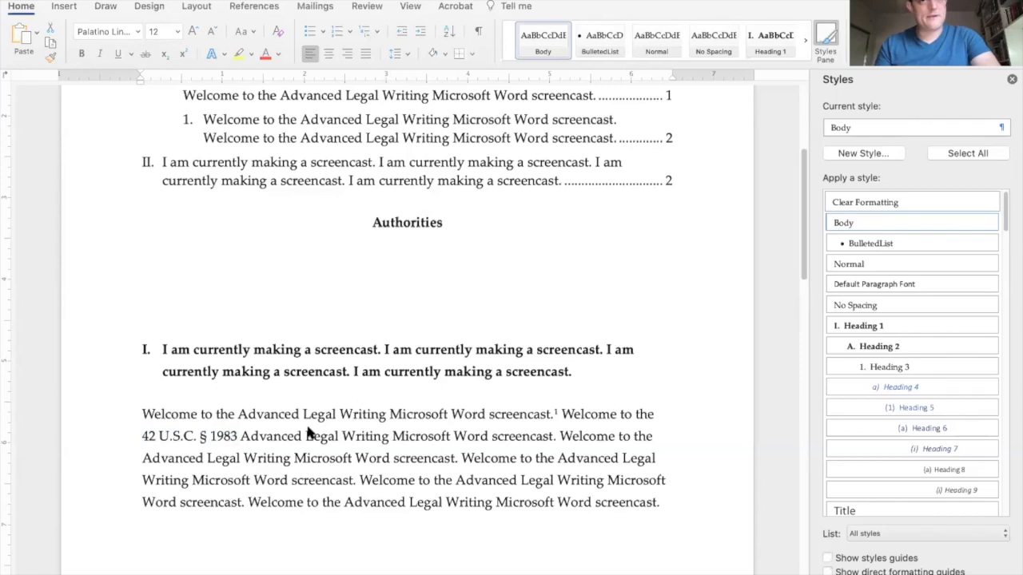
{"action": "left_click", "coordinate": [235, 434]}
{"action": "left_click_drag", "start_coordinate": [237, 436], "coordinate": [138, 437]}
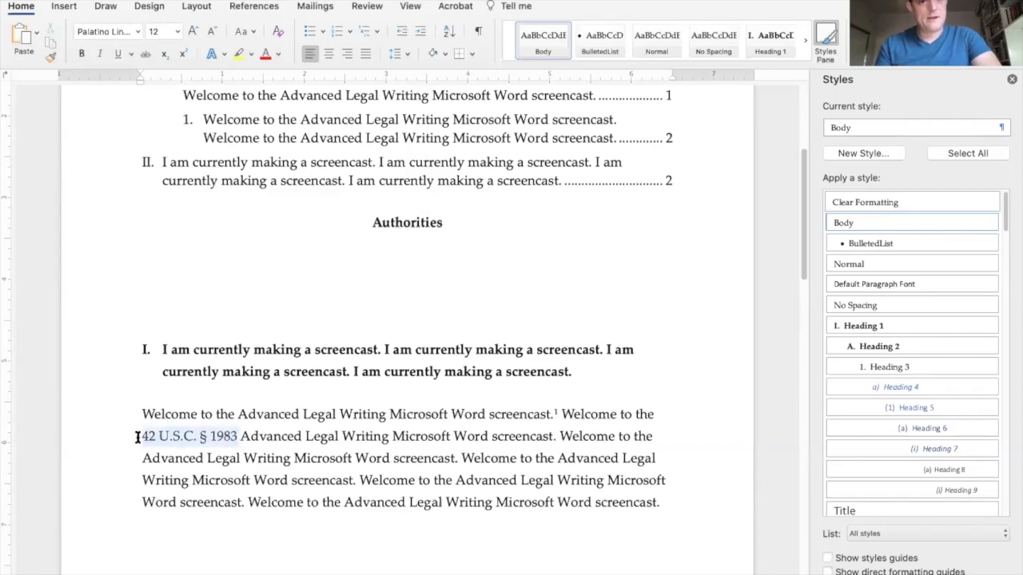
{"action": "right_click", "coordinate": [182, 437]}
{"action": "left_click", "coordinate": [181, 439]}
{"action": "left_click", "coordinate": [235, 435]}
{"action": "left_click_drag", "start_coordinate": [236, 434], "coordinate": [145, 437]}
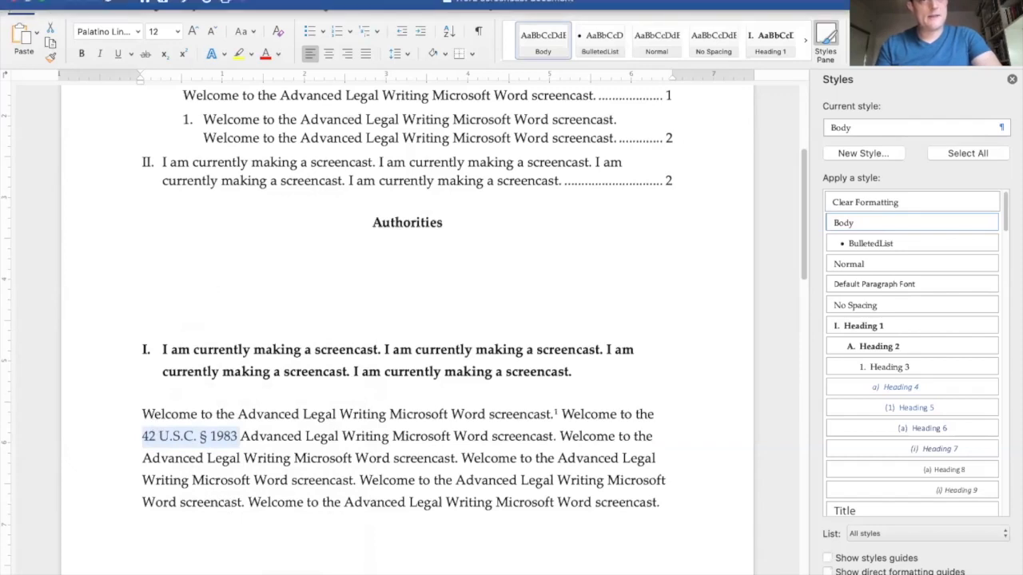
Find and open the Customize Keyboard settings and choose the Insert command category.
{"action": "left_click", "coordinate": [225, 6]}
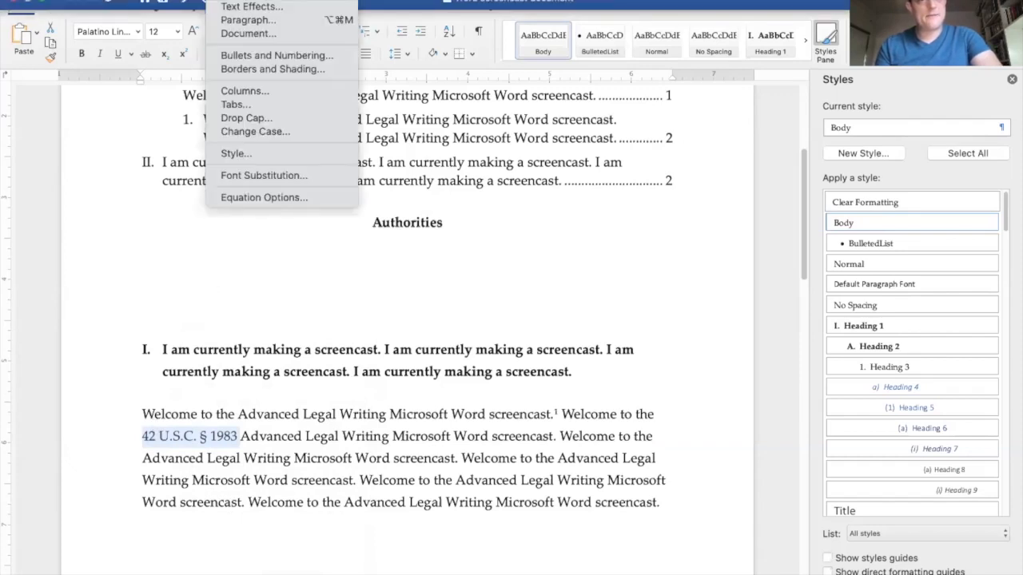
{"action": "key", "text": "super+shift+slash"}
{"action": "type", "text": "keybo"}
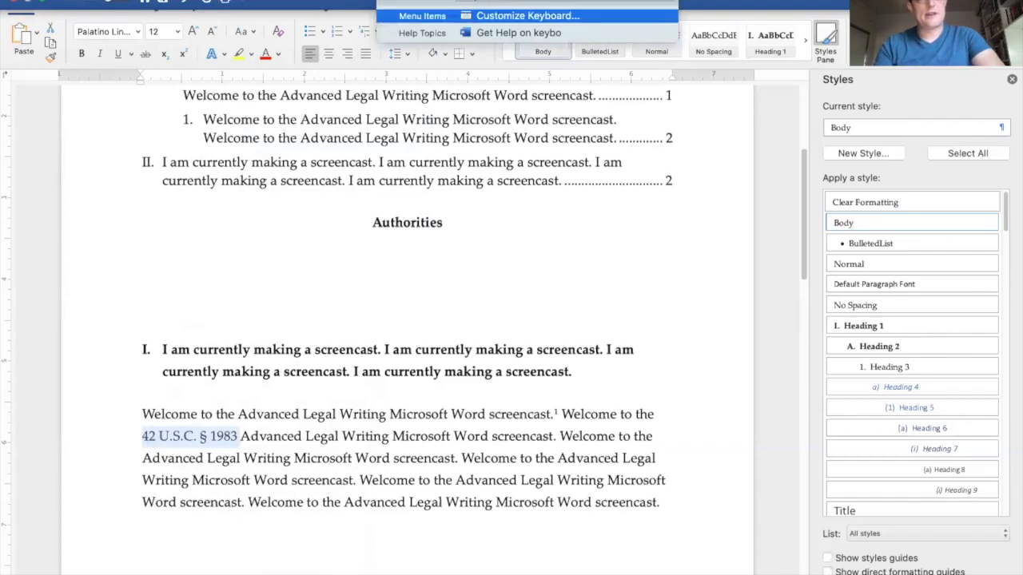
{"action": "key", "text": "Return"}
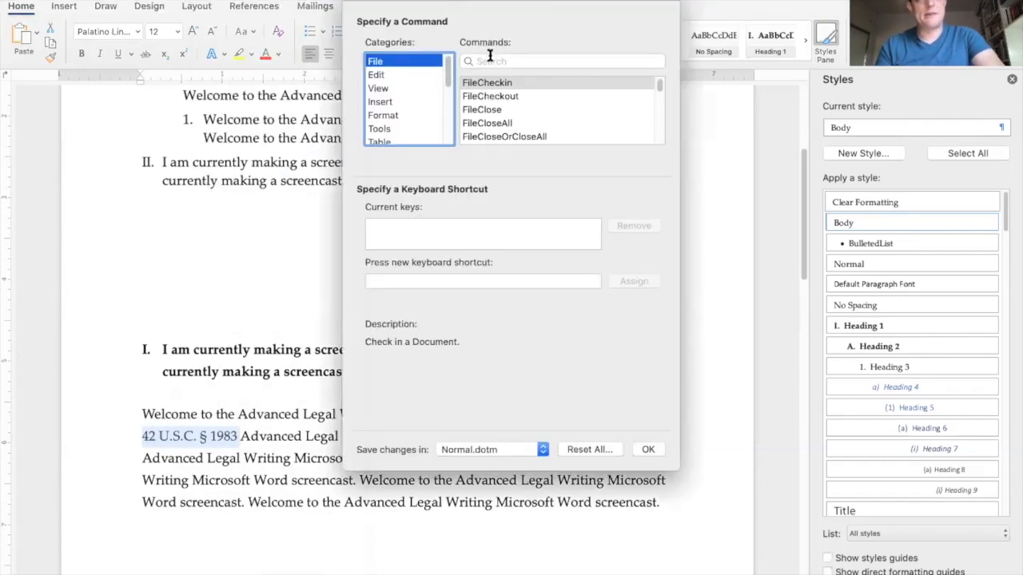
{"action": "left_click", "coordinate": [421, 100]}
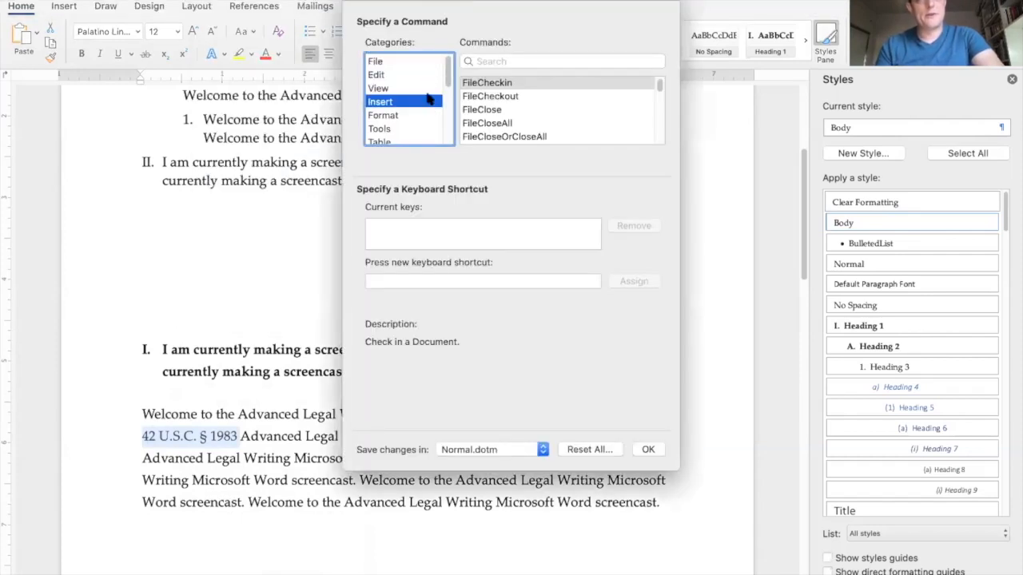
Search the commands for "citation" and select the MarkCitation command.
{"action": "left_click", "coordinate": [494, 61]}
{"action": "type", "text": "mark ci"}
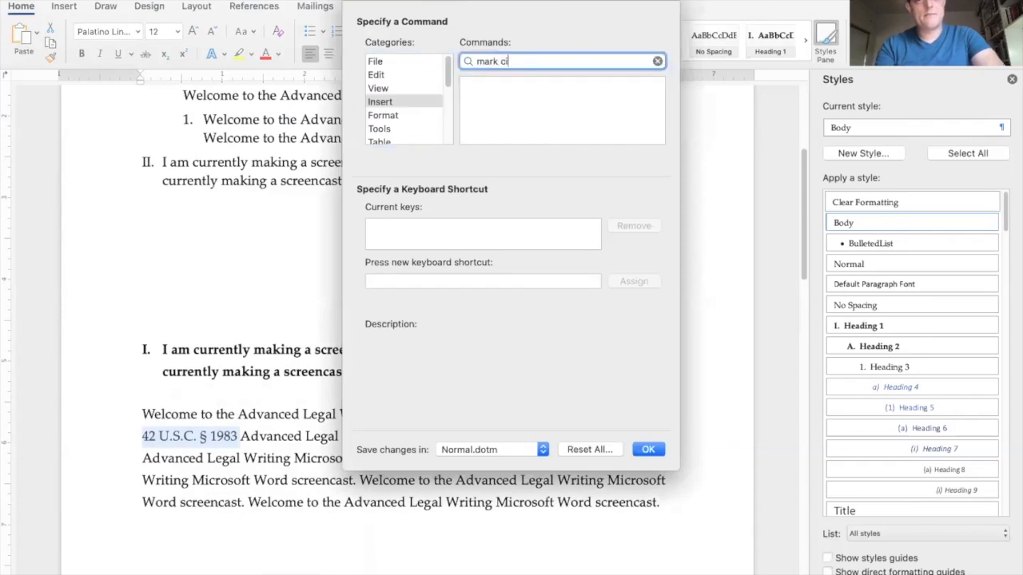
{"action": "type", "text": "t"}
{"action": "key", "text": "super+a"}
{"action": "type", "text": "citation"}
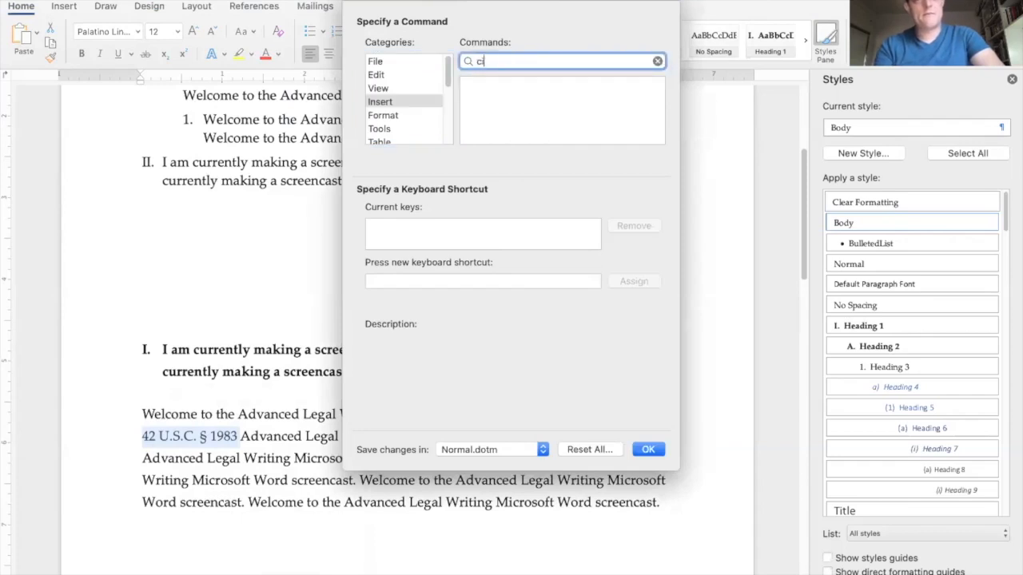
{"action": "left_click", "coordinate": [541, 83]}
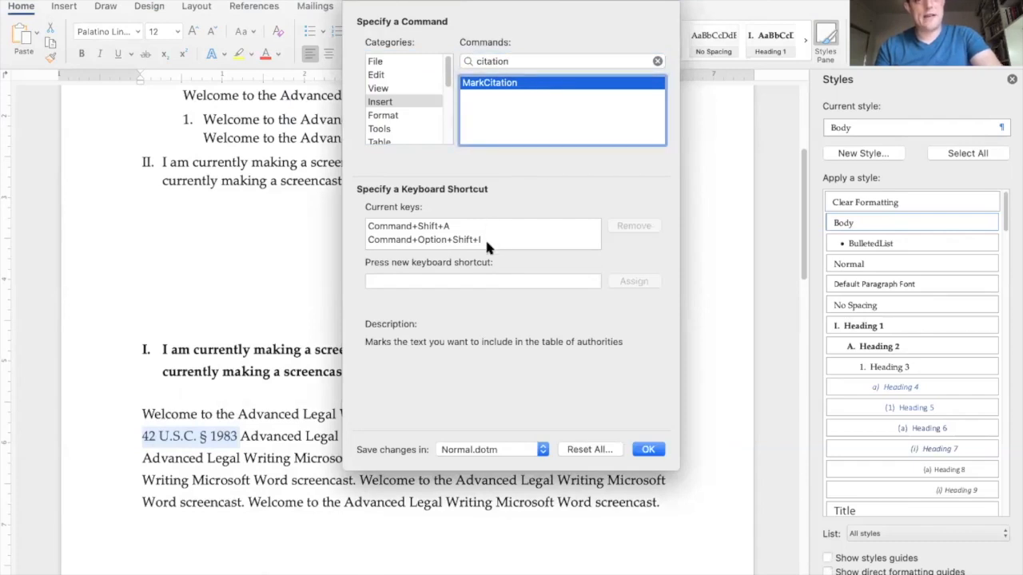
Assign the keyboard shortcut Command+Shift+I to the MarkCitation command.
{"action": "left_click", "coordinate": [477, 279]}
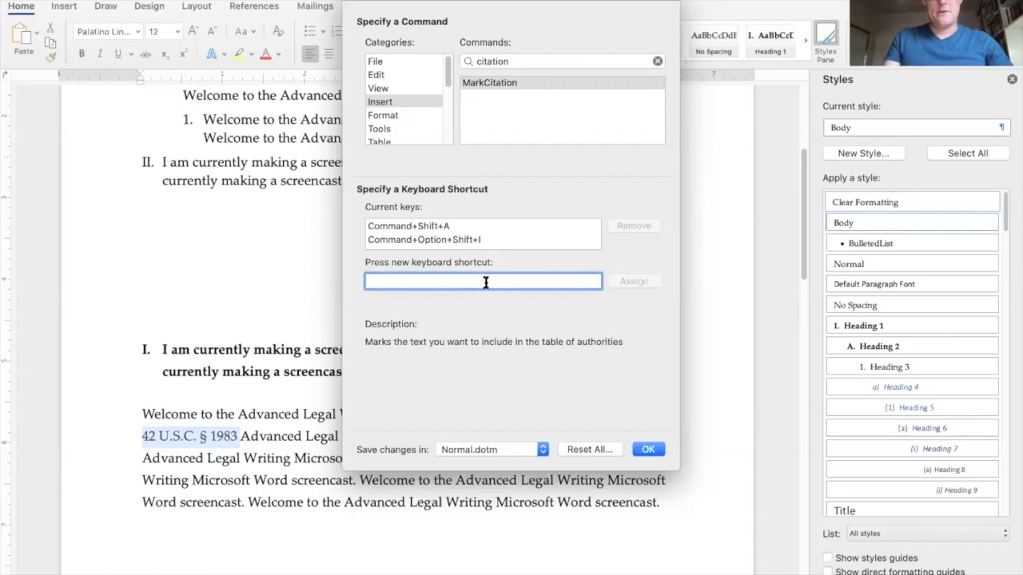
{"action": "key", "text": "super+shift+i"}
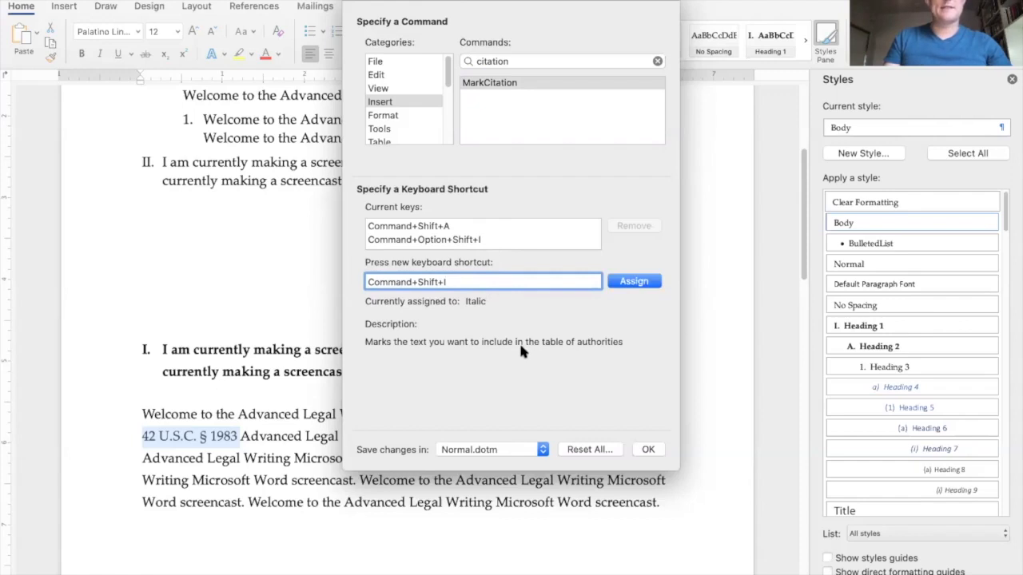
{"action": "left_click", "coordinate": [628, 286]}
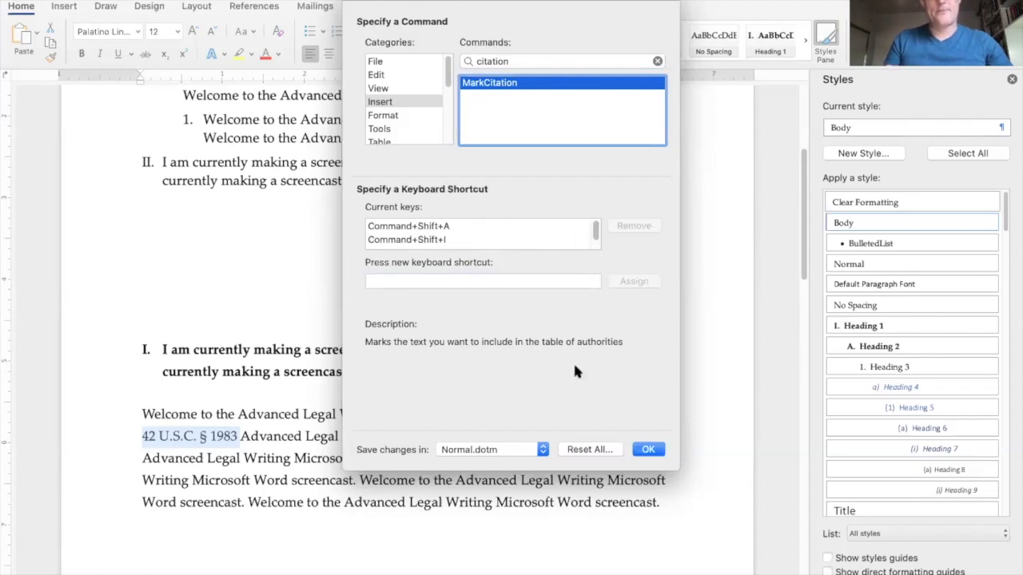
{"action": "left_click", "coordinate": [442, 283]}
{"action": "key", "text": "super+shift+c"}
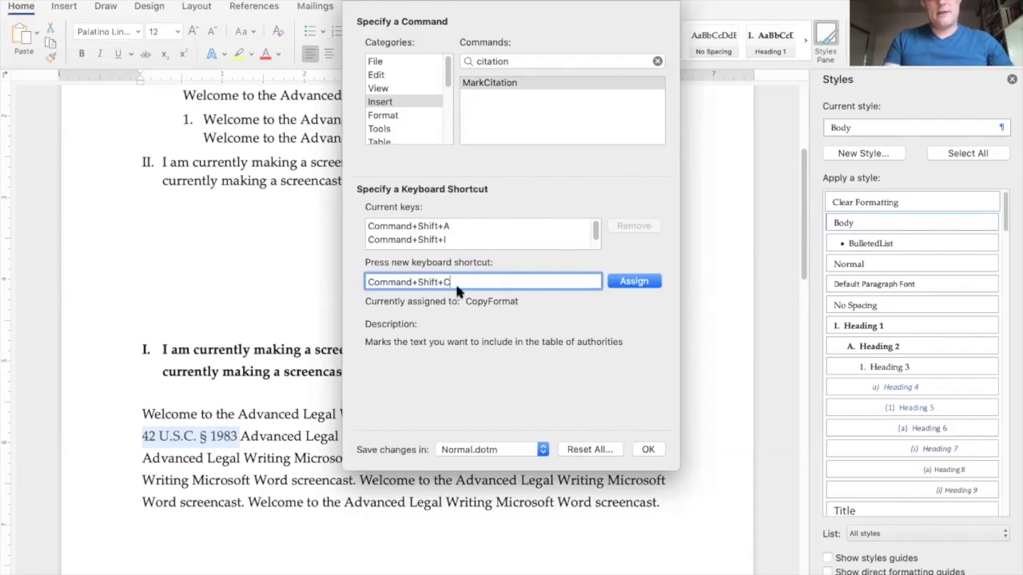
{"action": "key", "text": "BackSpace"}
Close the keyboard customization and mark "42 U.S.C. § 1983" in the first body paragraph as a citation in the Statutes category.
{"action": "left_click", "coordinate": [648, 450]}
{"action": "left_click", "coordinate": [211, 436]}
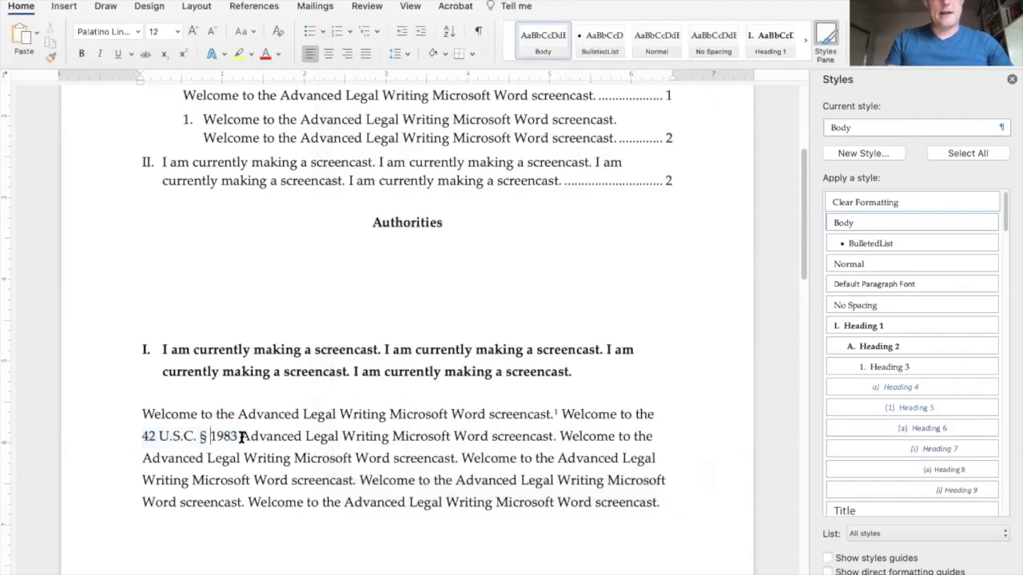
{"action": "left_click_drag", "start_coordinate": [236, 436], "coordinate": [120, 434]}
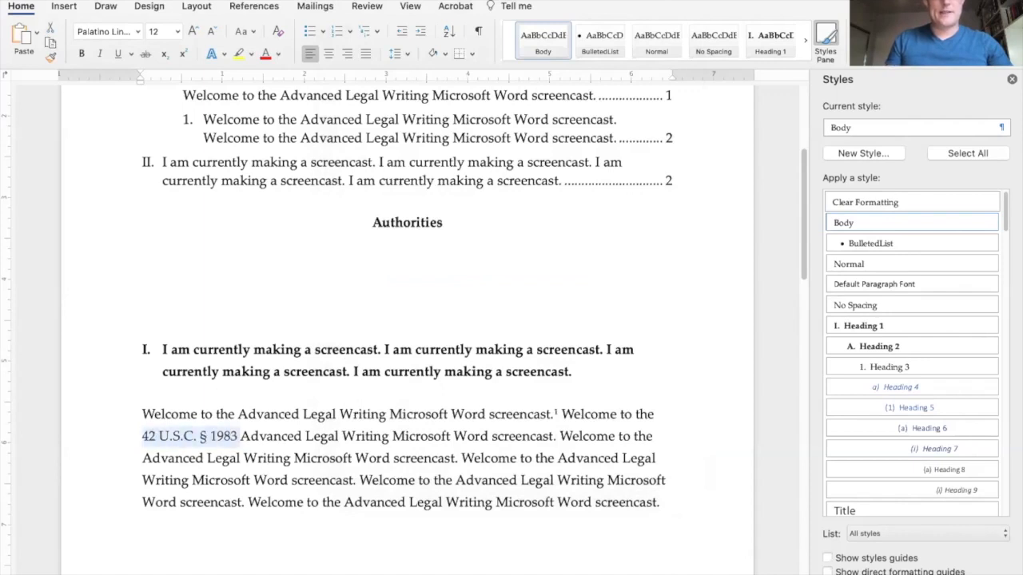
{"action": "key", "text": "alt+shift+i"}
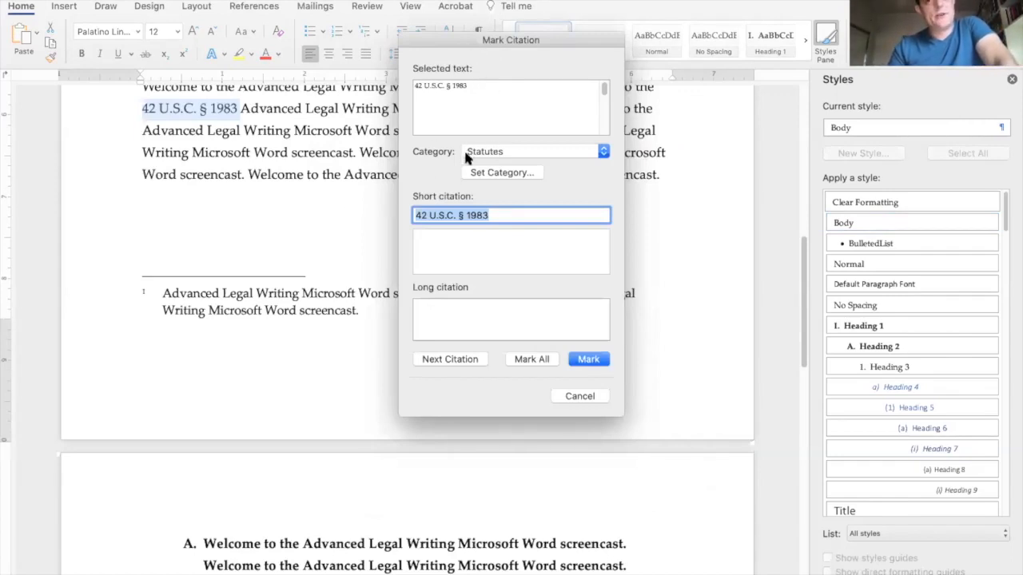
{"action": "left_click", "coordinate": [581, 360]}
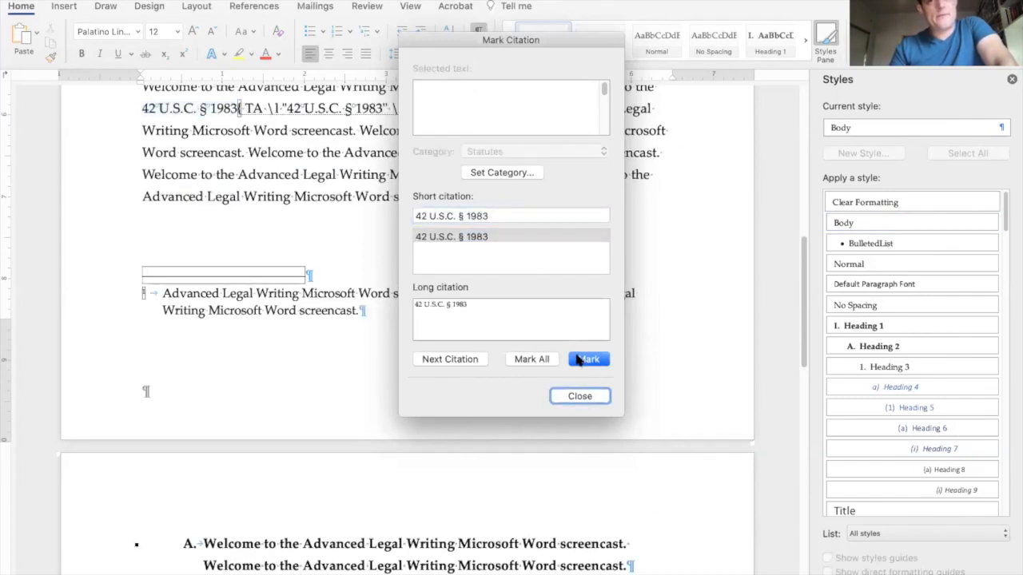
Shorten the short citation to "§ 1983" and mark it at the same place in the paragraph.
{"action": "left_click", "coordinate": [496, 216]}
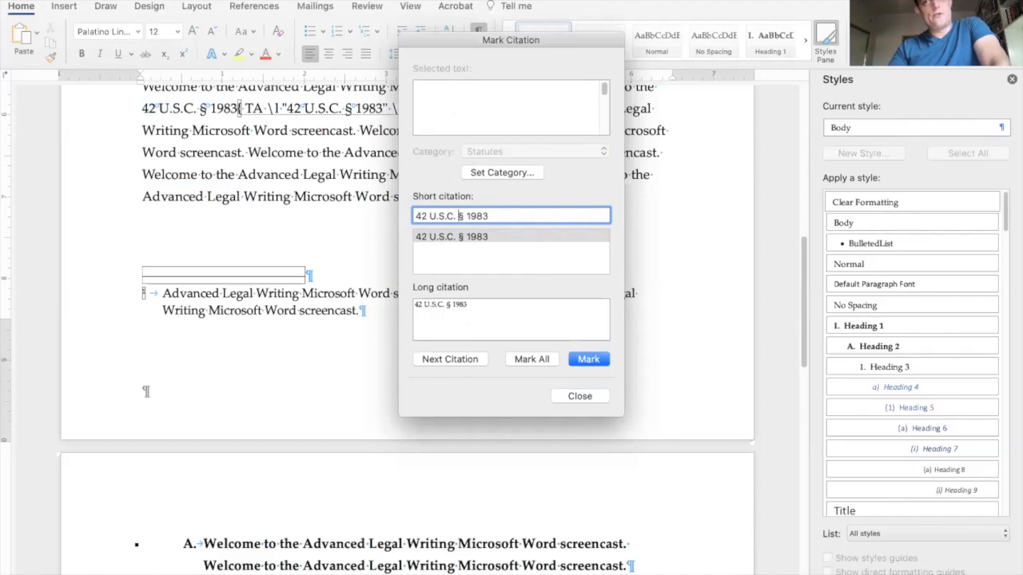
{"action": "left_click_drag", "start_coordinate": [458, 216], "coordinate": [414, 216]}
{"action": "key", "text": "BackSpace"}
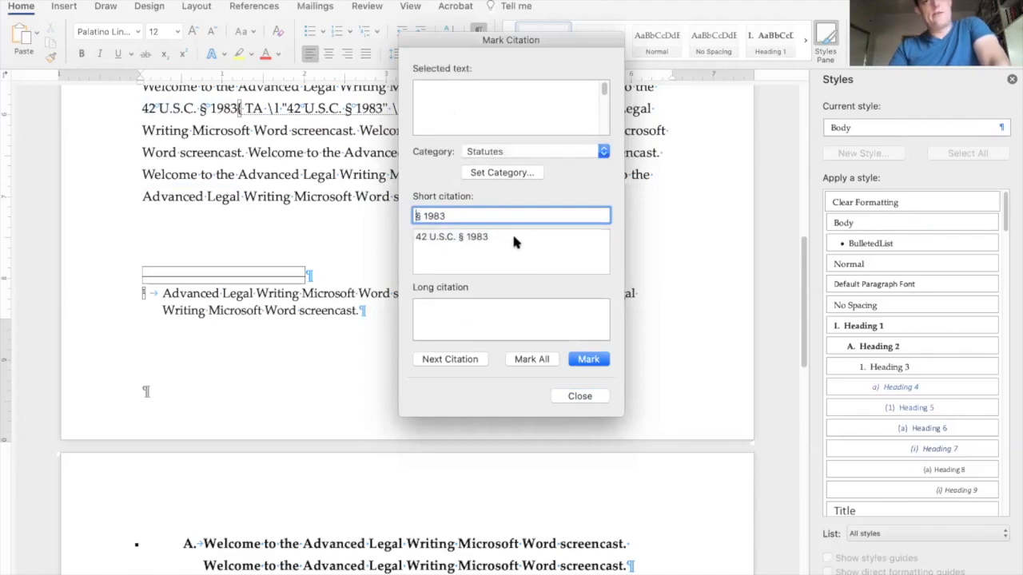
{"action": "key", "text": "Return"}
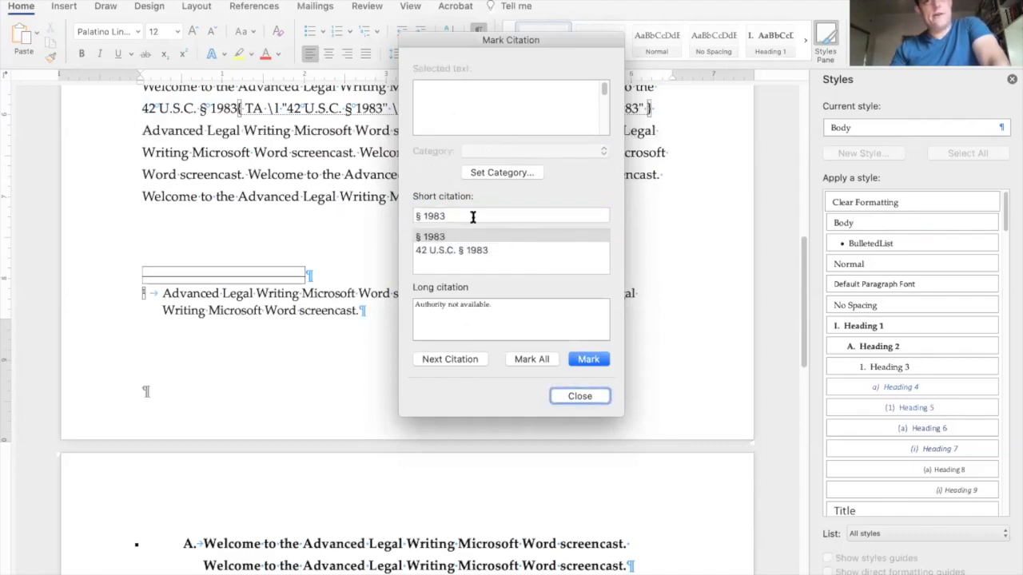
Mark the 42 U.S.C. § 1983 citation with the additional short citation "Section 1983" and finish marking.
{"action": "type", "text": "Section"}
{"action": "key", "text": "Return"}
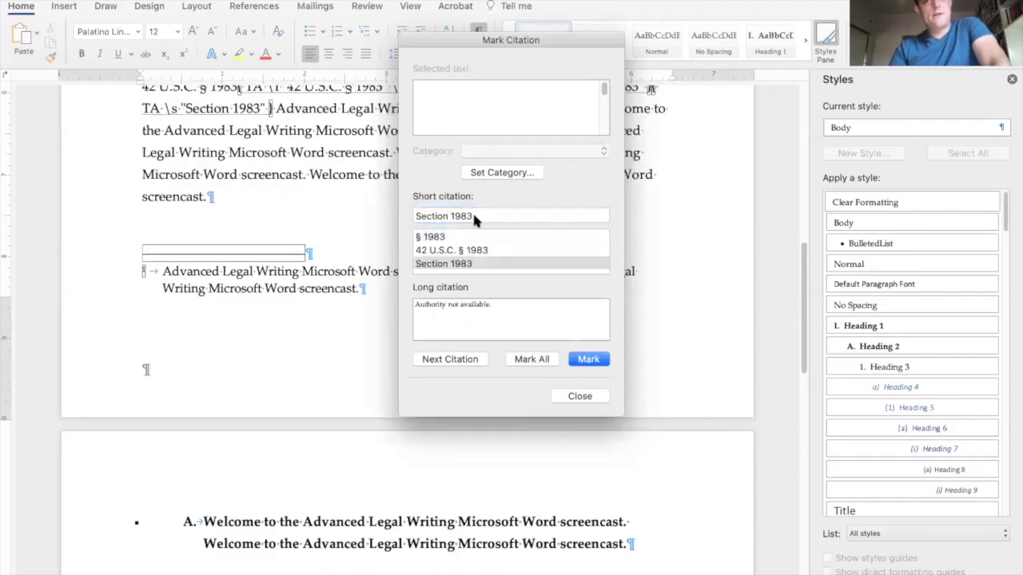
{"action": "left_click", "coordinate": [436, 250]}
{"action": "left_click", "coordinate": [440, 237]}
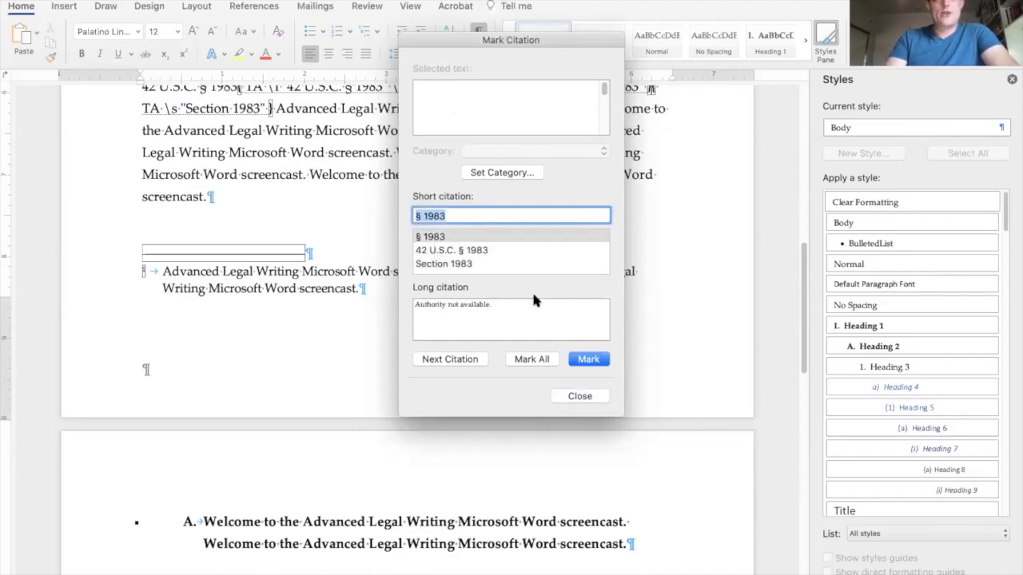
{"action": "left_click", "coordinate": [580, 397]}
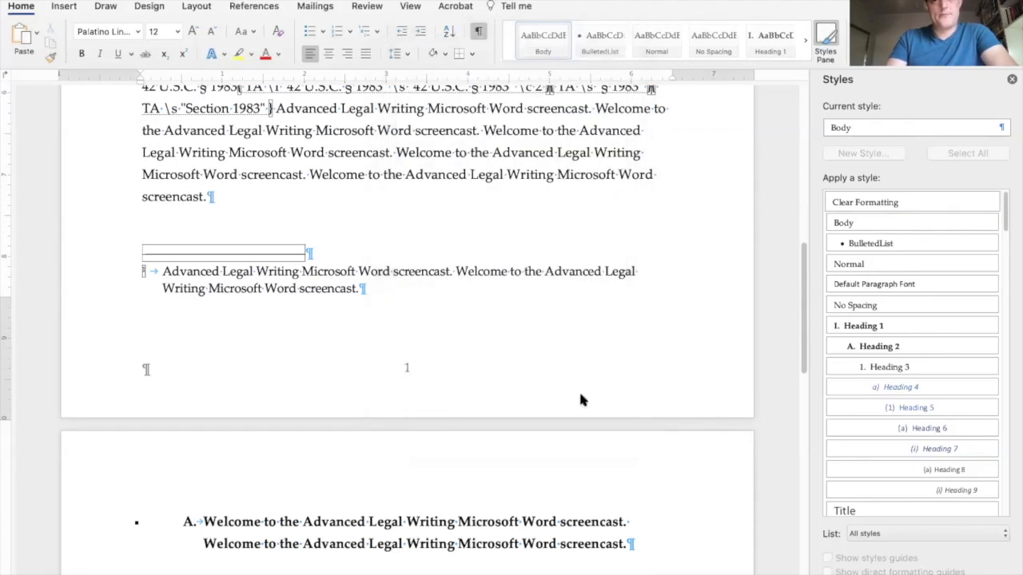
{"action": "left_click", "coordinate": [340, 170]}
{"action": "scroll", "coordinate": [342, 165], "scroll_direction": "up", "scroll_amount": 5}
{"action": "scroll", "coordinate": [340, 166], "scroll_direction": "up", "scroll_amount": 1}
{"action": "left_click_drag", "start_coordinate": [269, 252], "coordinate": [244, 239]}
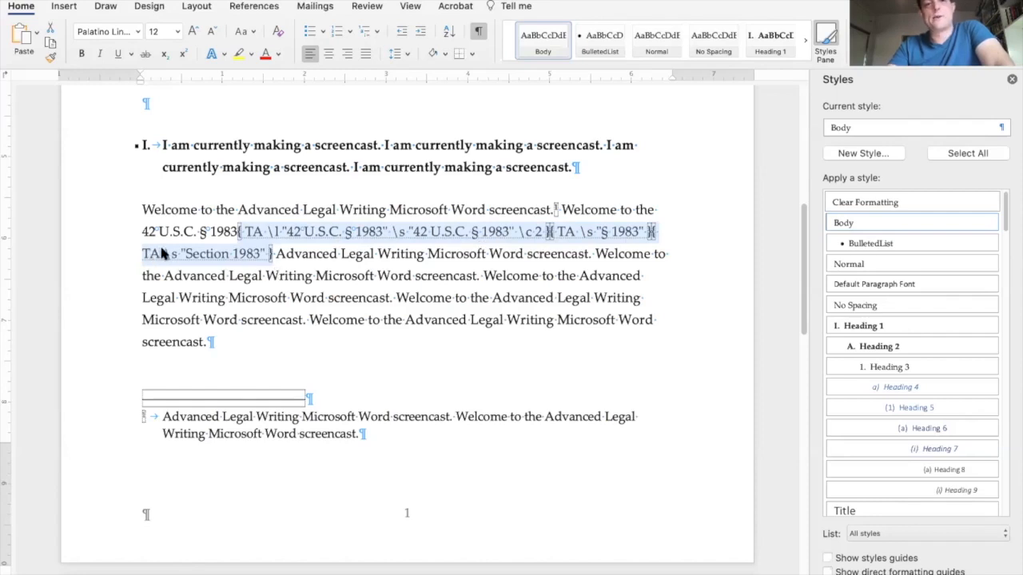
{"action": "left_click", "coordinate": [283, 256]}
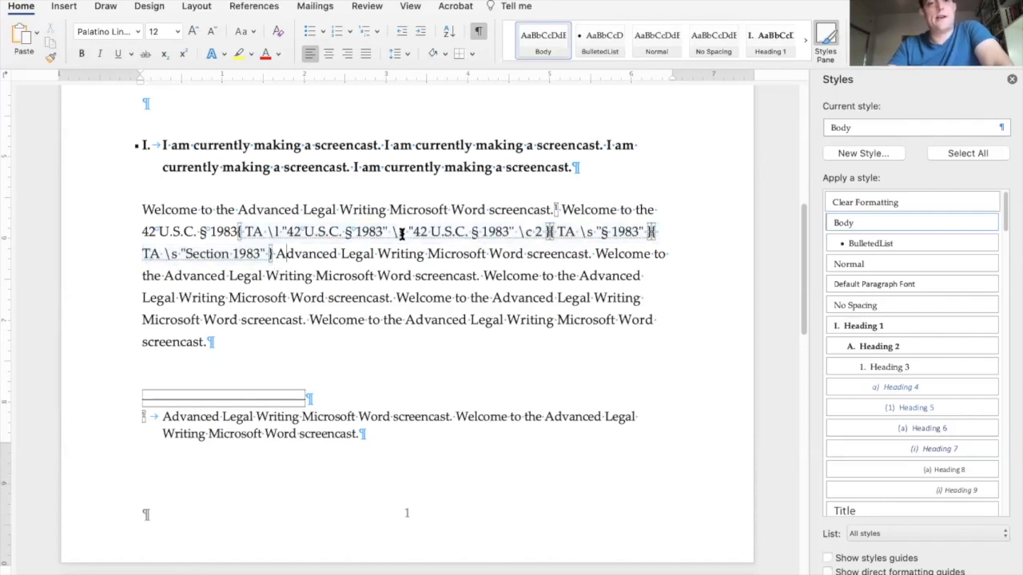
{"action": "scroll", "coordinate": [311, 246], "scroll_direction": "down", "scroll_amount": 1}
{"action": "scroll", "coordinate": [311, 246], "scroll_direction": "down", "scroll_amount": 12}
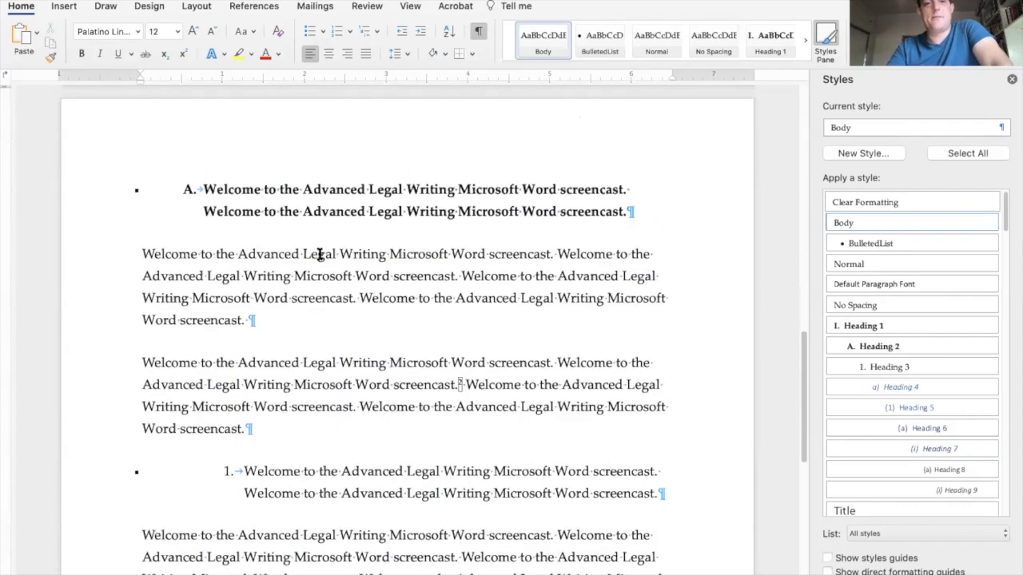
{"action": "left_click", "coordinate": [467, 262]}
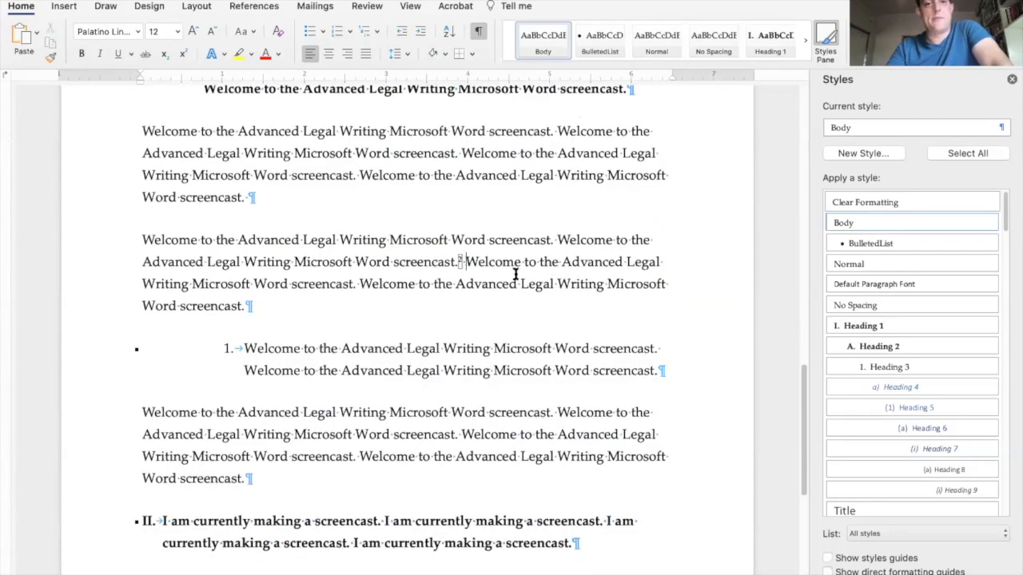
{"action": "type", "text": "S"}
{"action": "type", "text": "ection 1983."}
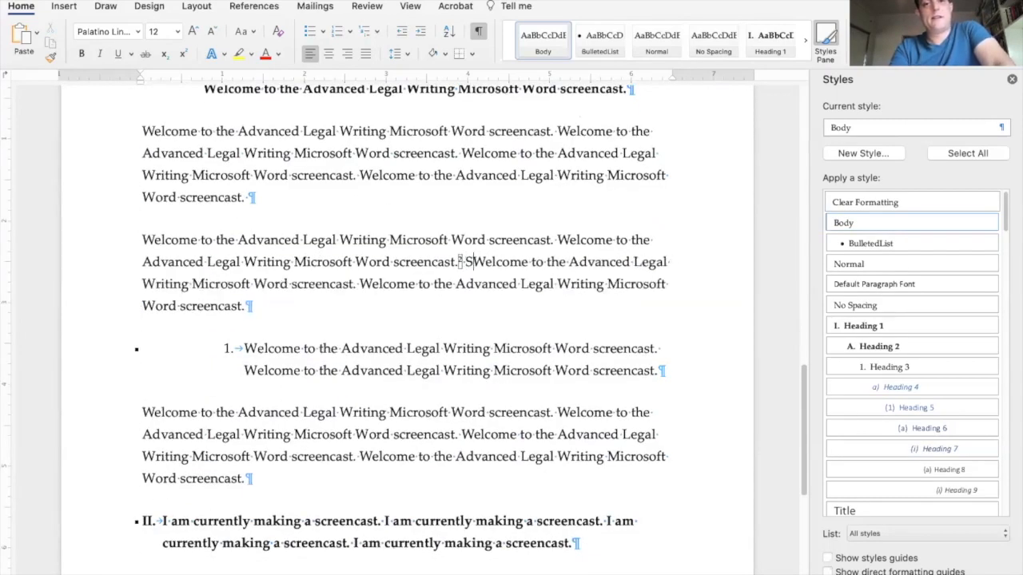
{"action": "key", "text": "shift+Left"}
{"action": "key", "text": "shift+Left"}
{"action": "key", "text": "shift+Left"}
{"action": "key", "text": "shift+Left"}
{"action": "key", "text": "shift+Left"}
{"action": "key", "text": "shift+Left"}
{"action": "key", "text": "shift+Left"}
{"action": "key", "text": "shift+Left"}
{"action": "key", "text": "shift+Left"}
{"action": "key", "text": "shift+Left"}
{"action": "key", "text": "shift+Left"}
{"action": "key", "text": "shift+Left"}
{"action": "key", "text": "shift+Left"}
{"action": "key", "text": "shift+Left"}
{"action": "key", "text": "ctrl+x"}
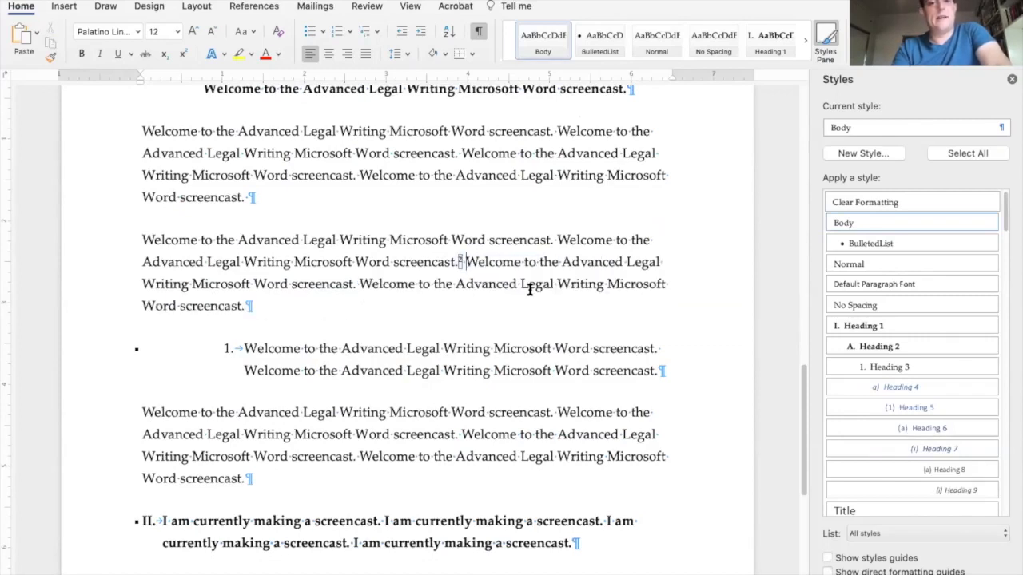
Add the sentence "Section 1983." at the end of the footnote on page 2.
{"action": "scroll", "coordinate": [299, 314], "scroll_direction": "down", "scroll_amount": 5}
{"action": "scroll", "coordinate": [250, 491], "scroll_direction": "down", "scroll_amount": 2}
{"action": "left_click", "coordinate": [395, 485]}
{"action": "key", "text": "BackSpace"}
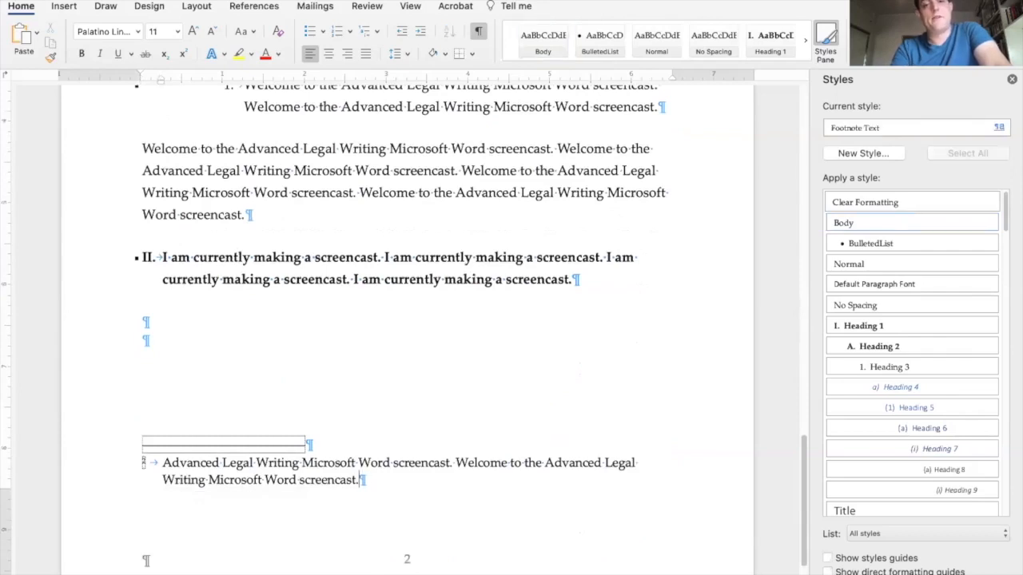
{"action": "type", "text": "Sect"}
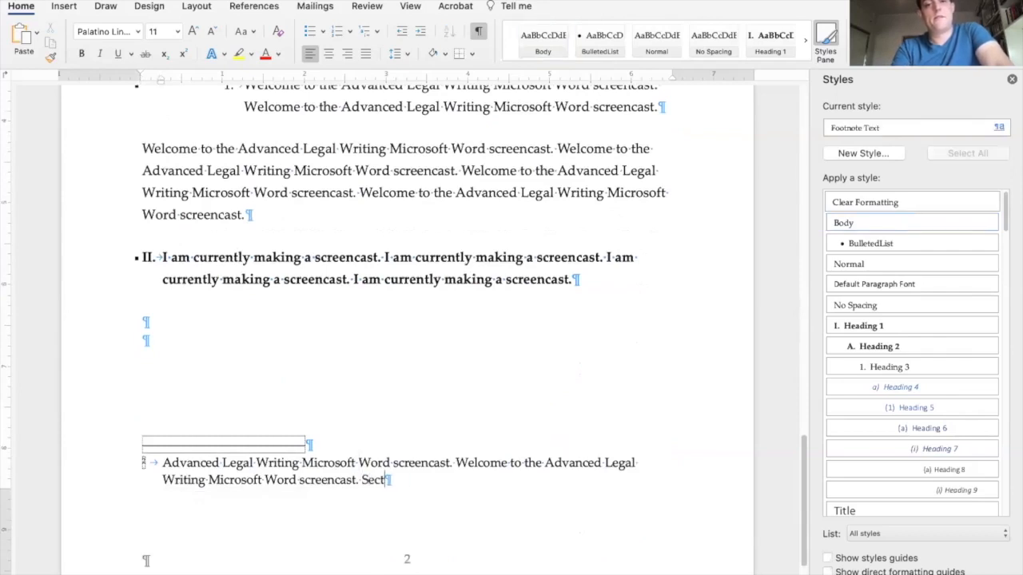
{"action": "type", "text": "ion 1983."}
Mark "Section 1983" in the page 2 footnote as a citation under the existing short citation Section 1983.
{"action": "key", "text": "alt+shift+Left"}
{"action": "key", "text": "alt+shift+Left"}
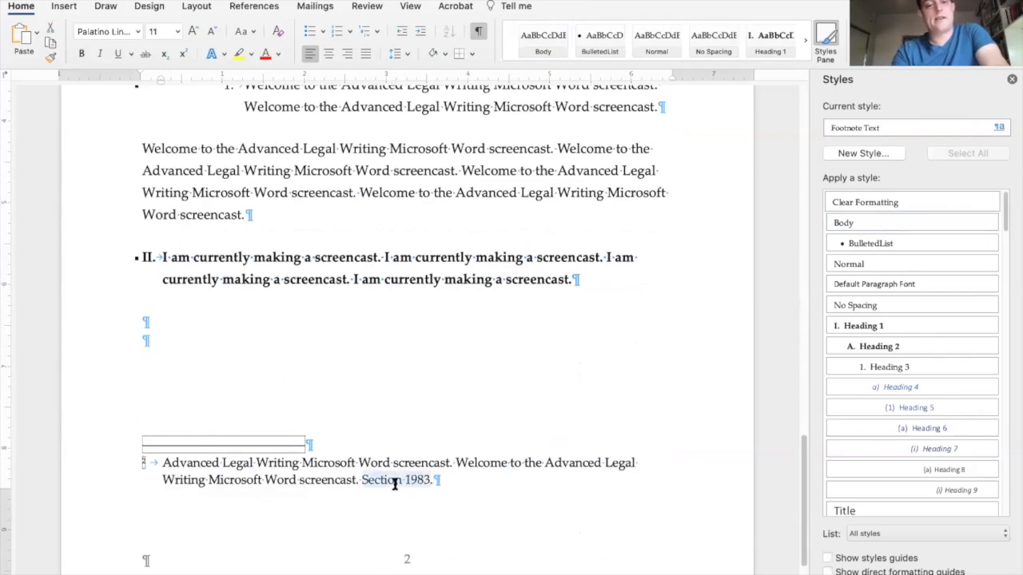
{"action": "key", "text": "alt+shift+i"}
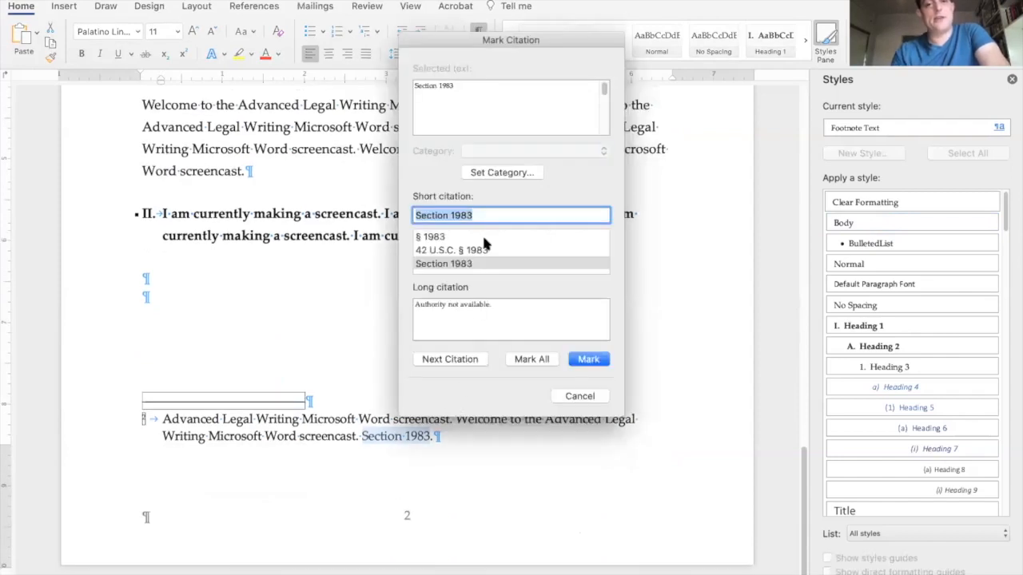
{"action": "left_click", "coordinate": [588, 360]}
{"action": "left_click", "coordinate": [578, 397]}
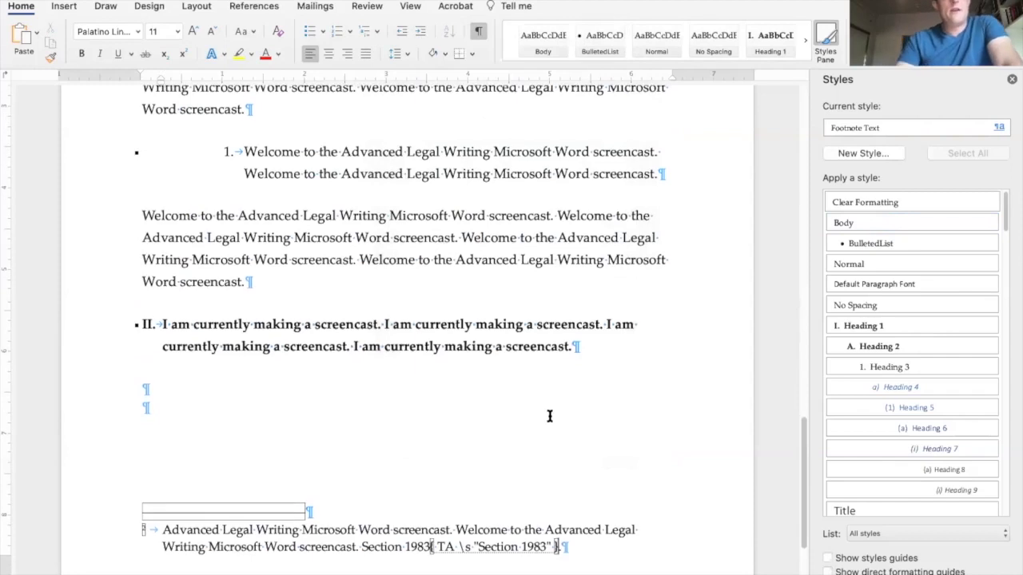
{"action": "scroll", "coordinate": [541, 419], "scroll_direction": "up", "scroll_amount": 3}
{"action": "scroll", "coordinate": [541, 418], "scroll_direction": "up", "scroll_amount": 10}
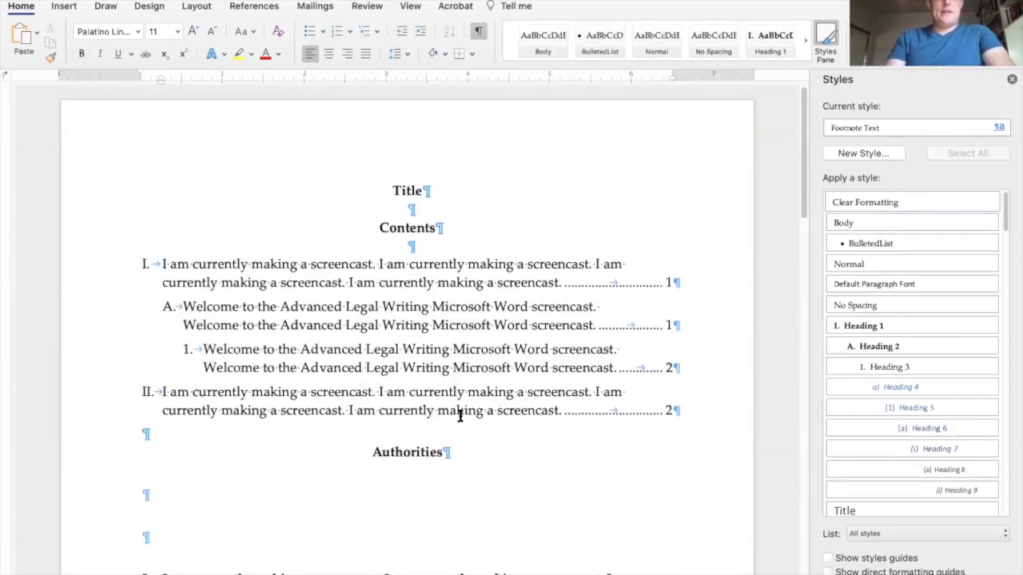
{"action": "left_click", "coordinate": [424, 484]}
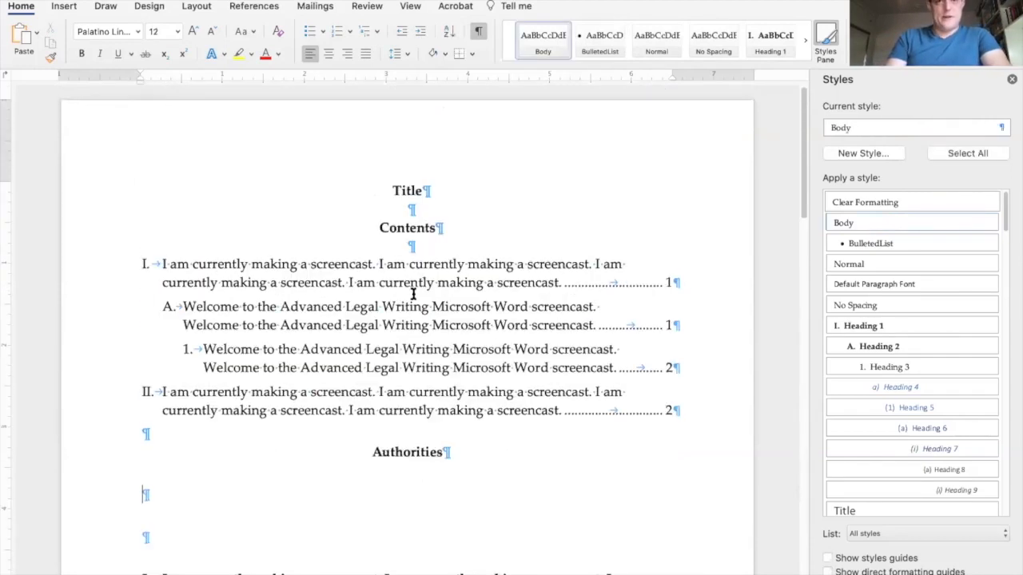
Add the italic case name "Smith v. Jones" at the end of the first paragraph under heading A.
{"action": "scroll", "coordinate": [421, 312], "scroll_direction": "down", "scroll_amount": 12}
{"action": "scroll", "coordinate": [422, 314], "scroll_direction": "down", "scroll_amount": 1}
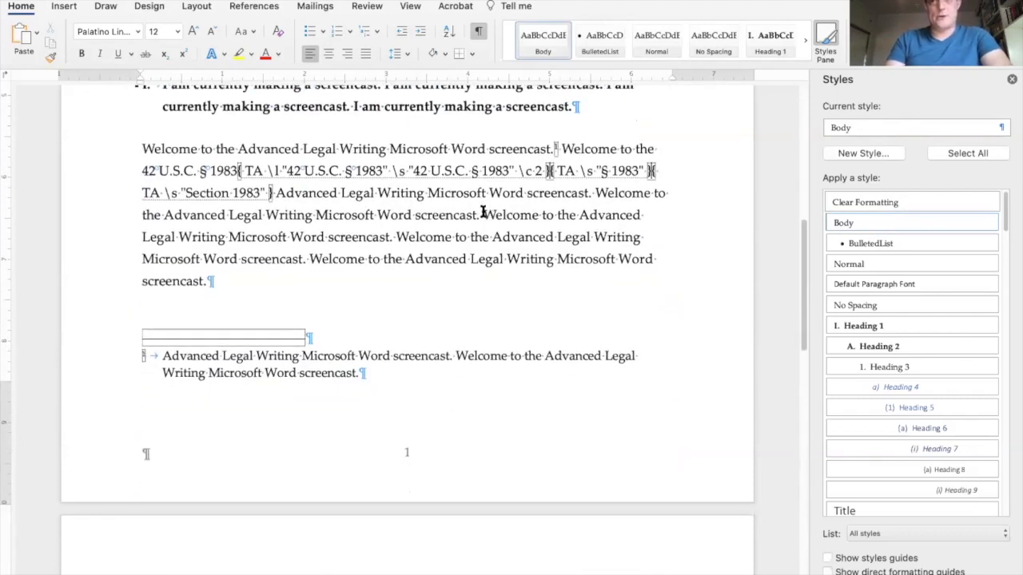
{"action": "scroll", "coordinate": [480, 222], "scroll_direction": "down", "scroll_amount": 10}
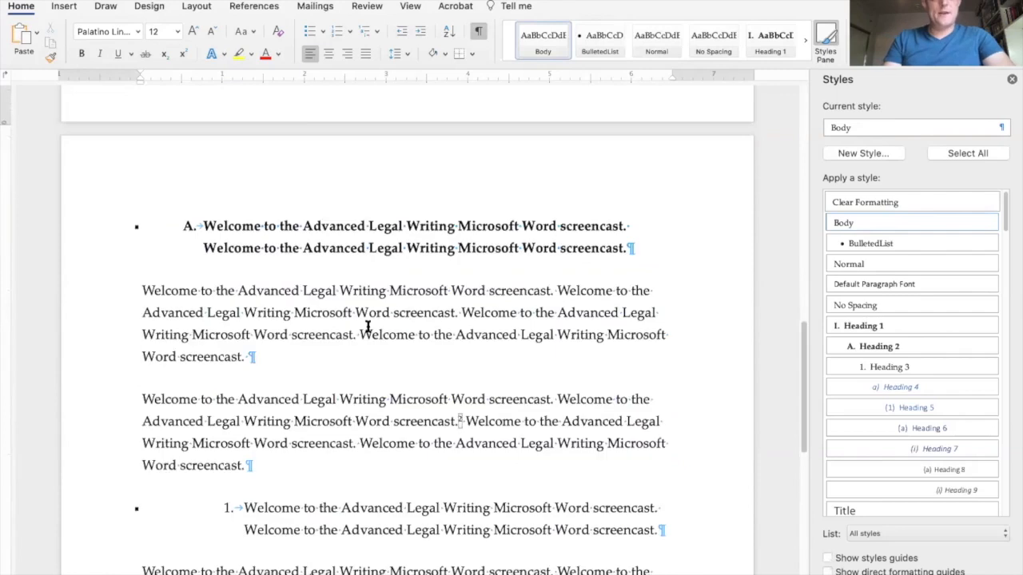
{"action": "left_click", "coordinate": [350, 362]}
{"action": "key", "text": "super+i"}
{"action": "type", "text": "Sm"}
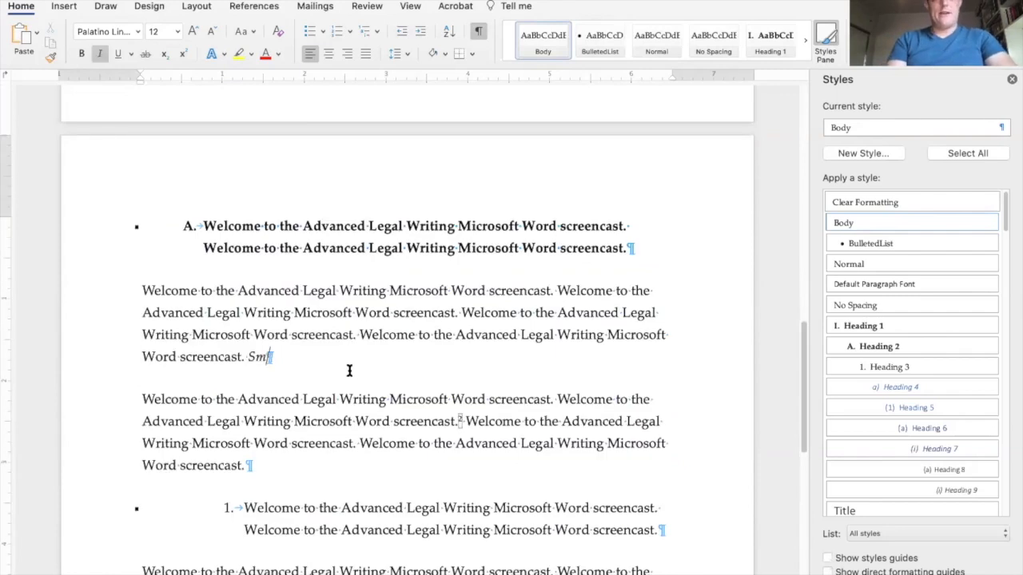
{"action": "type", "text": "ith v. Jones"}
{"action": "key", "text": "super+i"}
Complete the Smith v. Jones citation in regular type with ", 42 Cal. App. 3d 520 (2019).".
{"action": "type", "text": ", 42 Cal. App. 3d "}
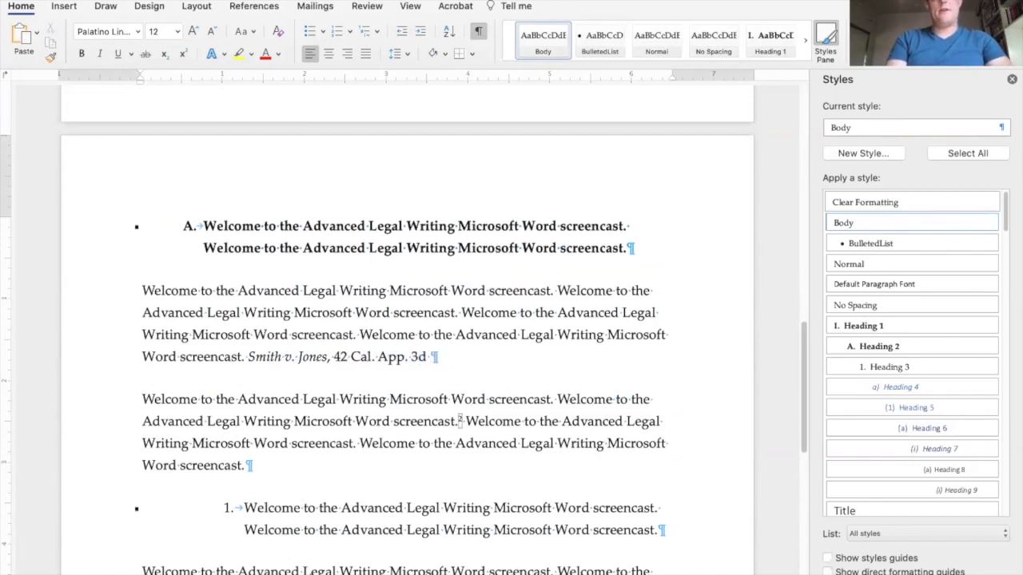
{"action": "type", "text": "520 ()"}
{"action": "key", "text": "Left"}
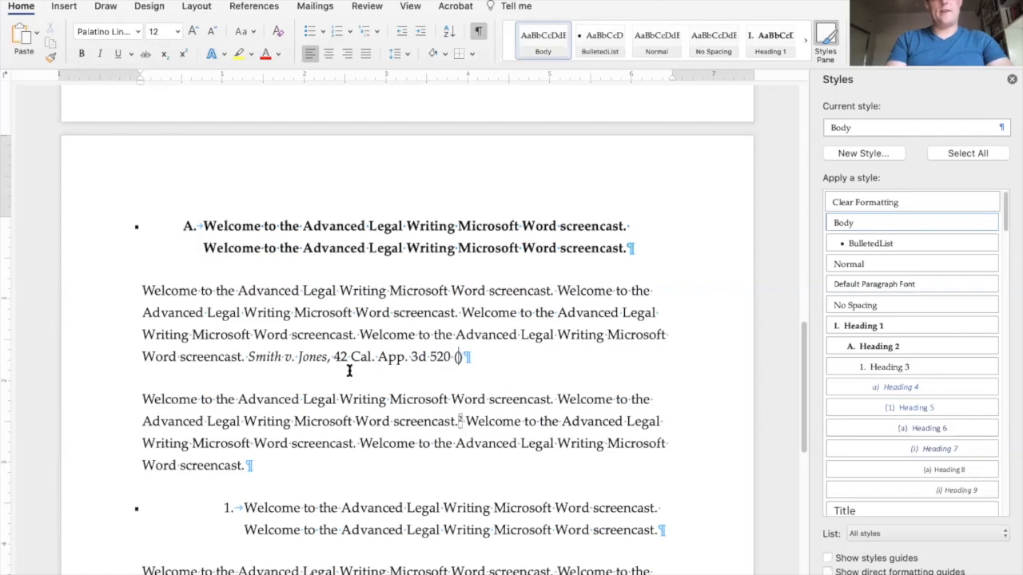
{"action": "type", "text": "2019"}
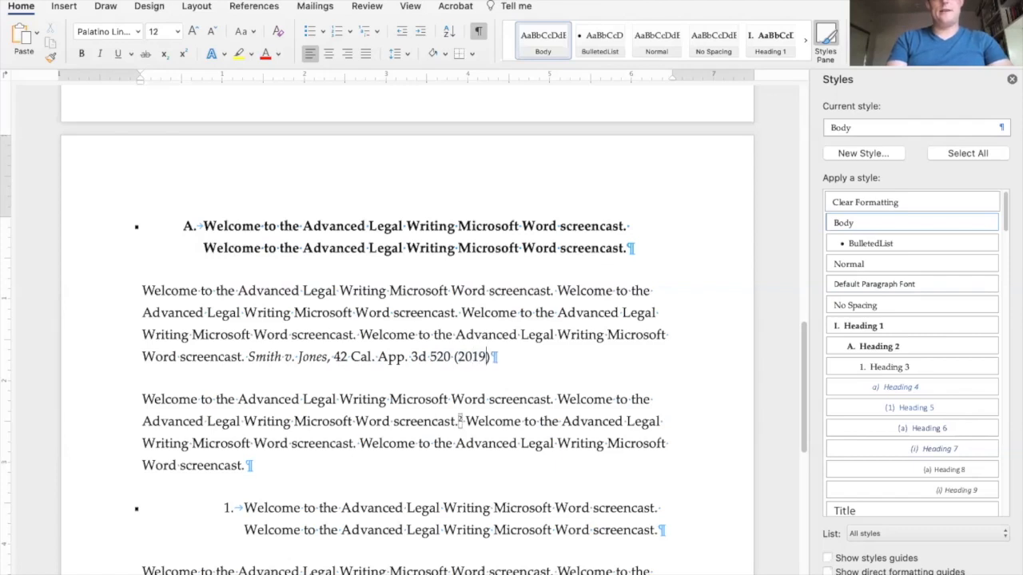
{"action": "key", "text": "Right"}
{"action": "type", "text": "."}
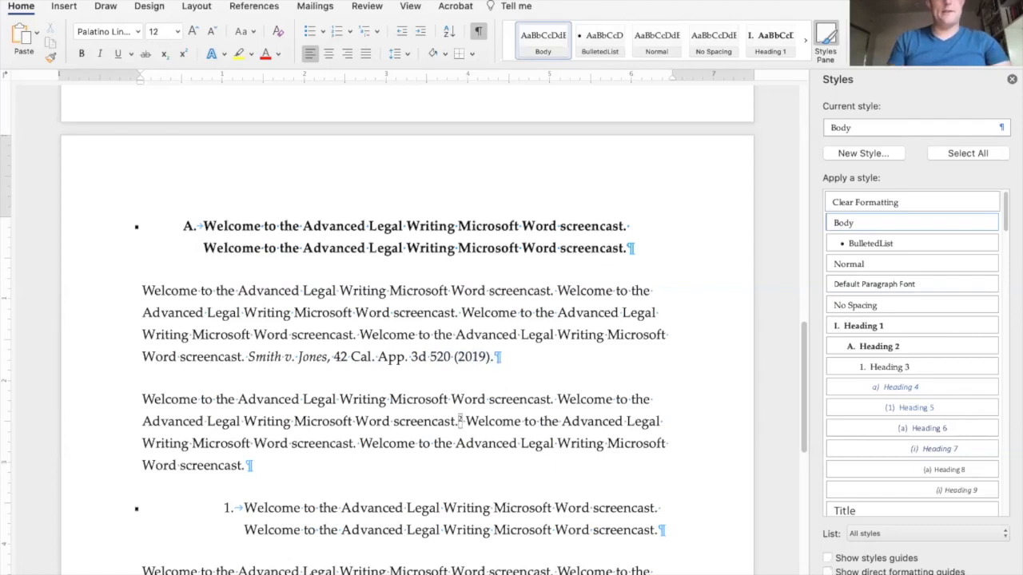
Start marking the full Smith v. Jones citation without its final period, with the category set to Cases.
{"action": "left_click", "coordinate": [247, 355], "text": "shift"}
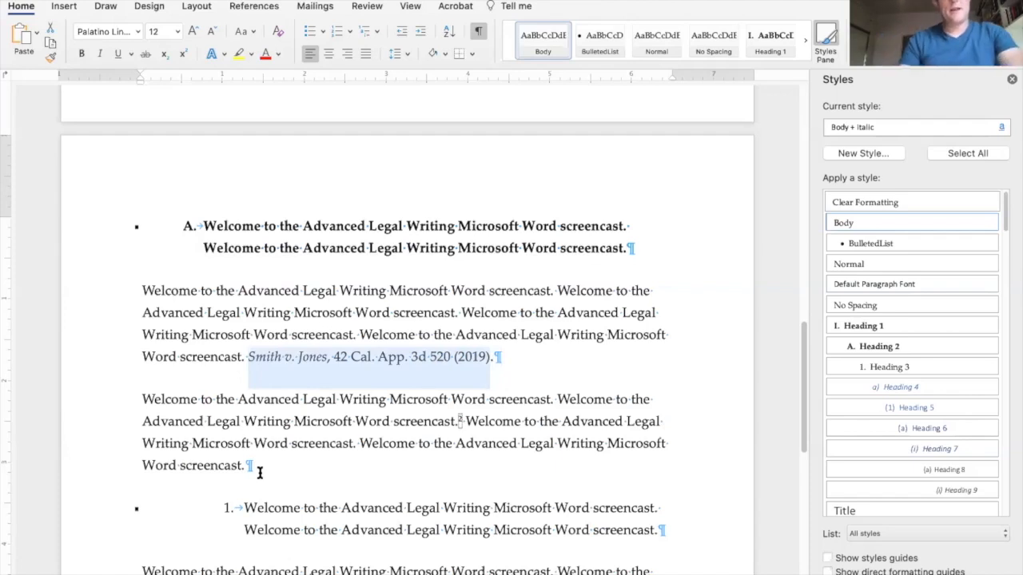
{"action": "key", "text": "alt+shift+i"}
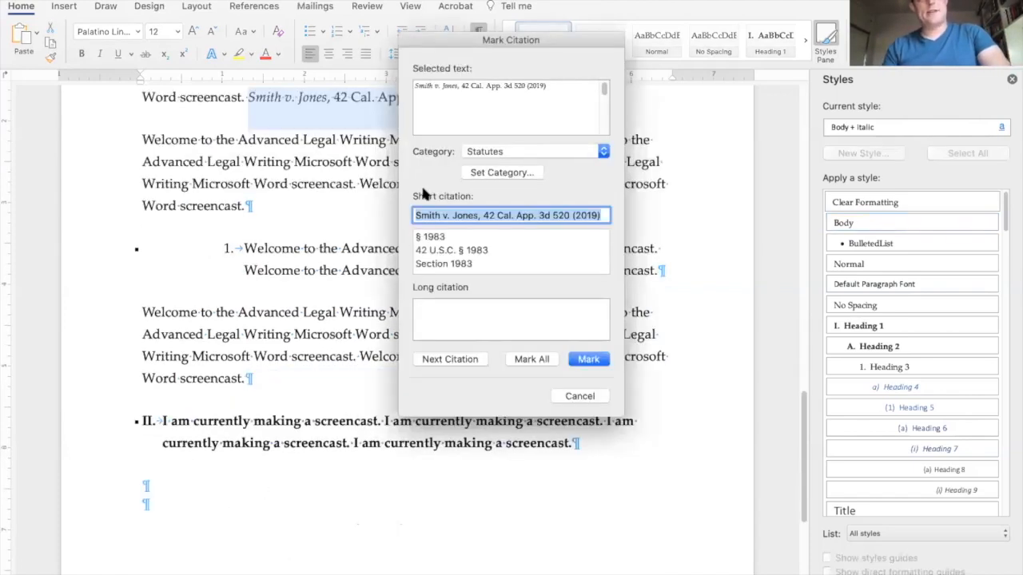
{"action": "left_click", "coordinate": [503, 152]}
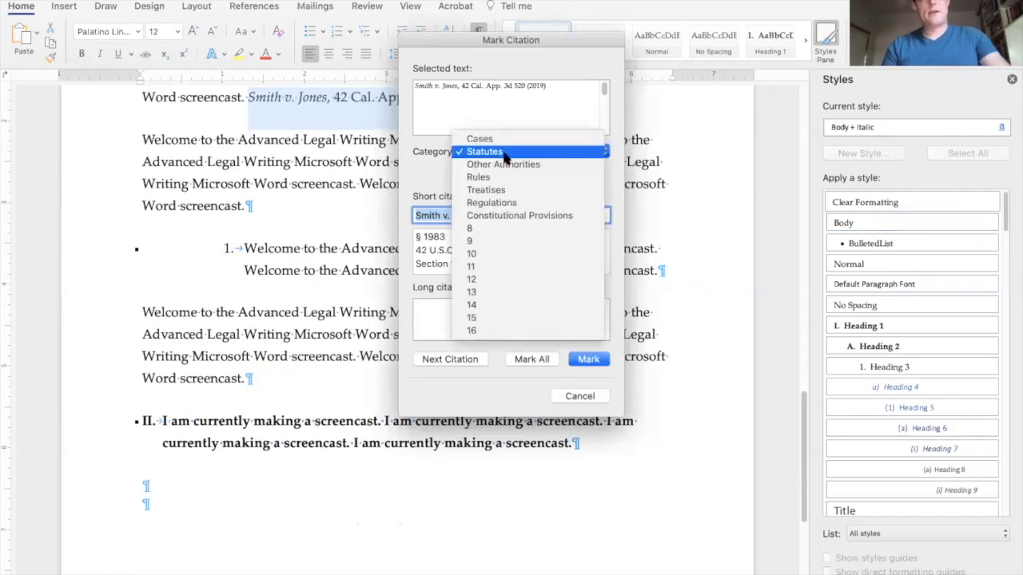
{"action": "left_click", "coordinate": [503, 152]}
{"action": "left_click", "coordinate": [491, 152]}
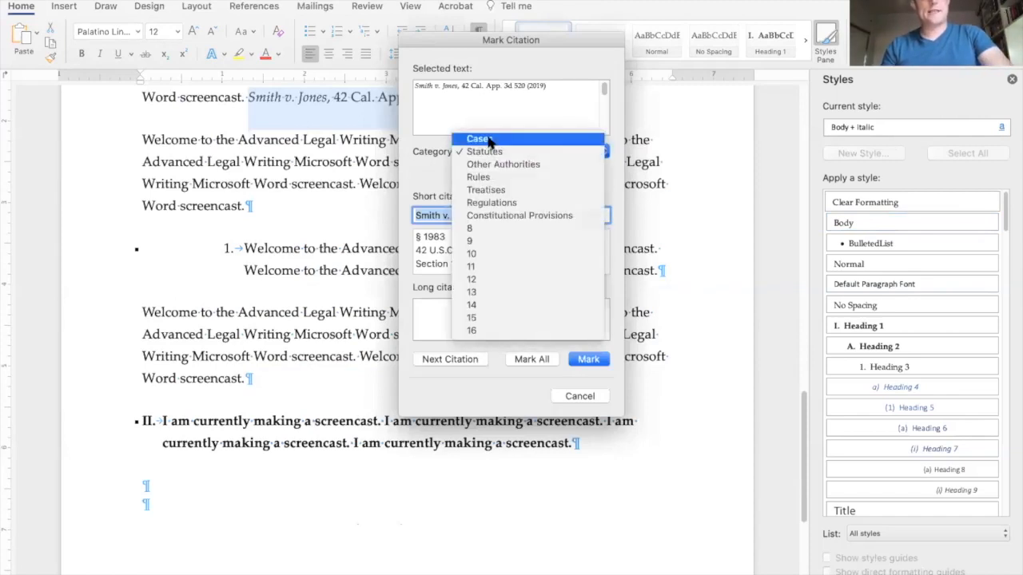
{"action": "left_click", "coordinate": [491, 140]}
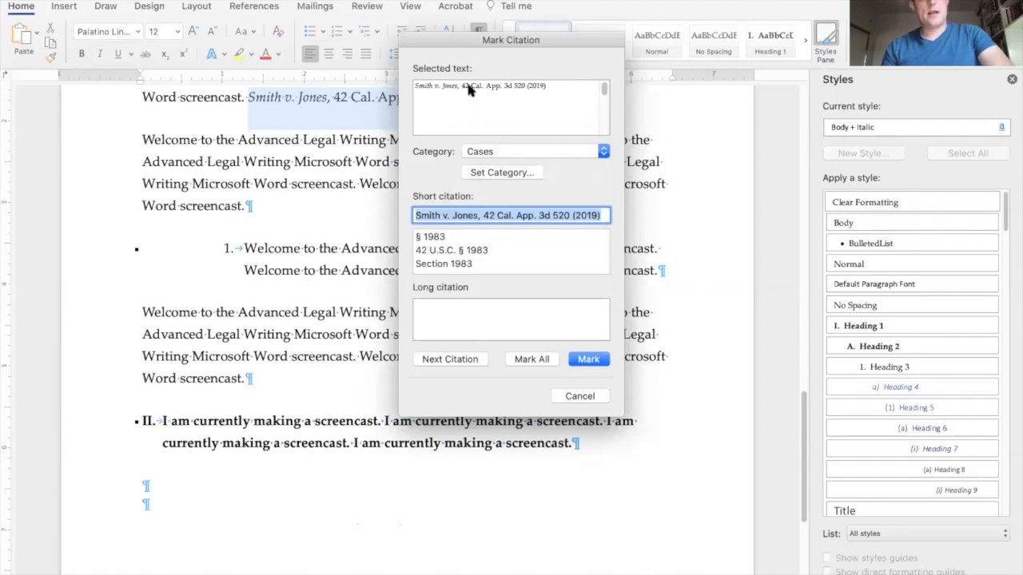
Clear the short citation text for the Smith v. Jones citation.
{"action": "left_click", "coordinate": [487, 214]}
{"action": "left_click", "coordinate": [467, 237]}
{"action": "left_click", "coordinate": [456, 215]}
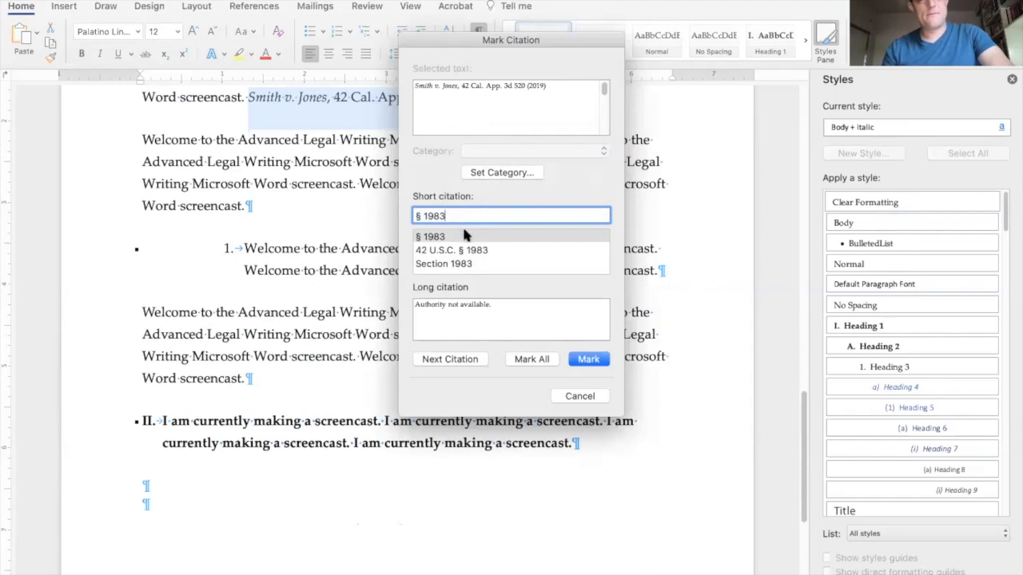
{"action": "triple_click", "coordinate": [458, 216]}
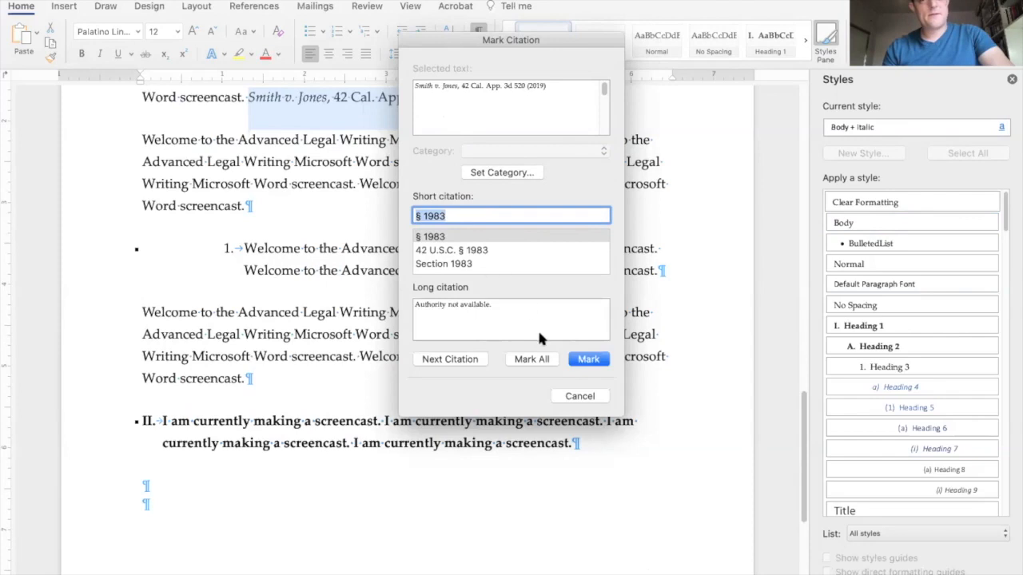
{"action": "key", "text": "BackSpace"}
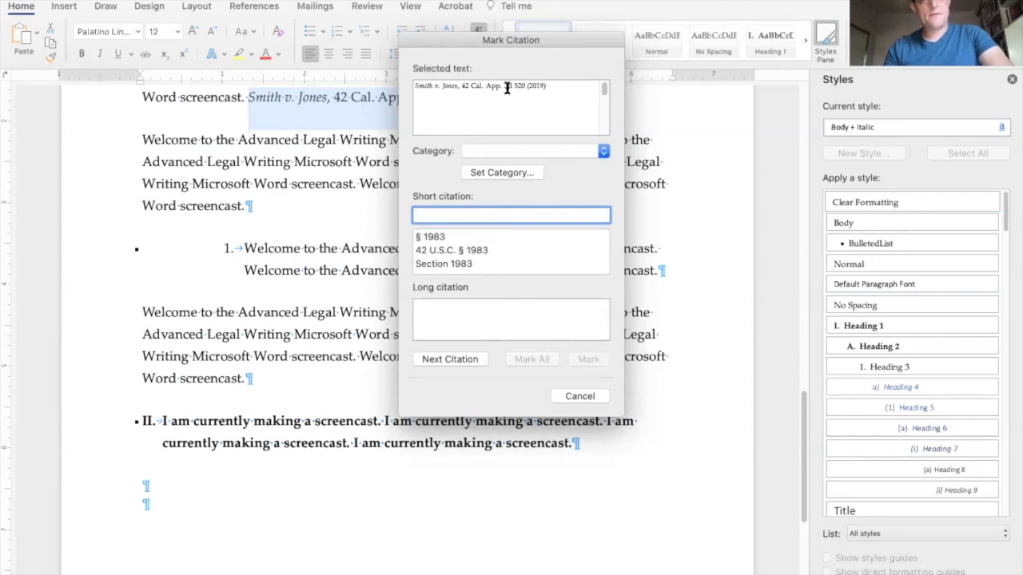
Mark the Smith v. Jones citation in the Cases category with the short citation "Smith".
{"action": "left_click", "coordinate": [505, 151]}
{"action": "left_click", "coordinate": [504, 152]}
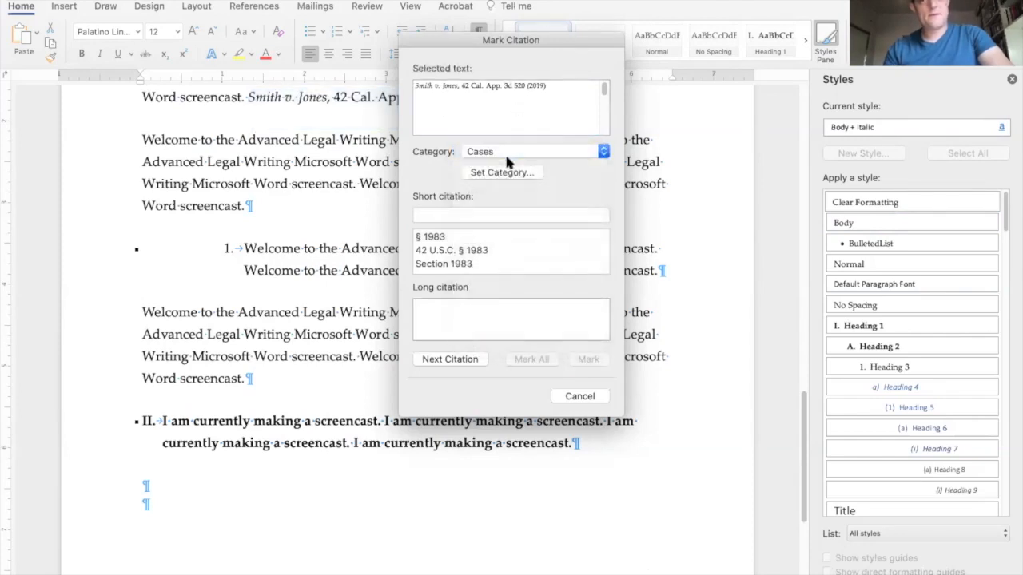
{"action": "left_click", "coordinate": [505, 214]}
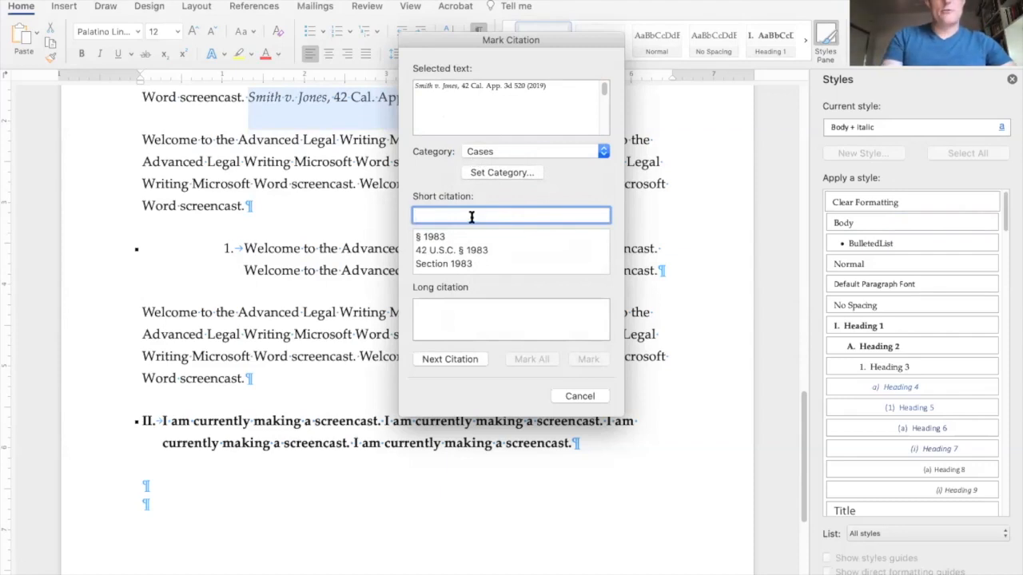
{"action": "type", "text": "Smith"}
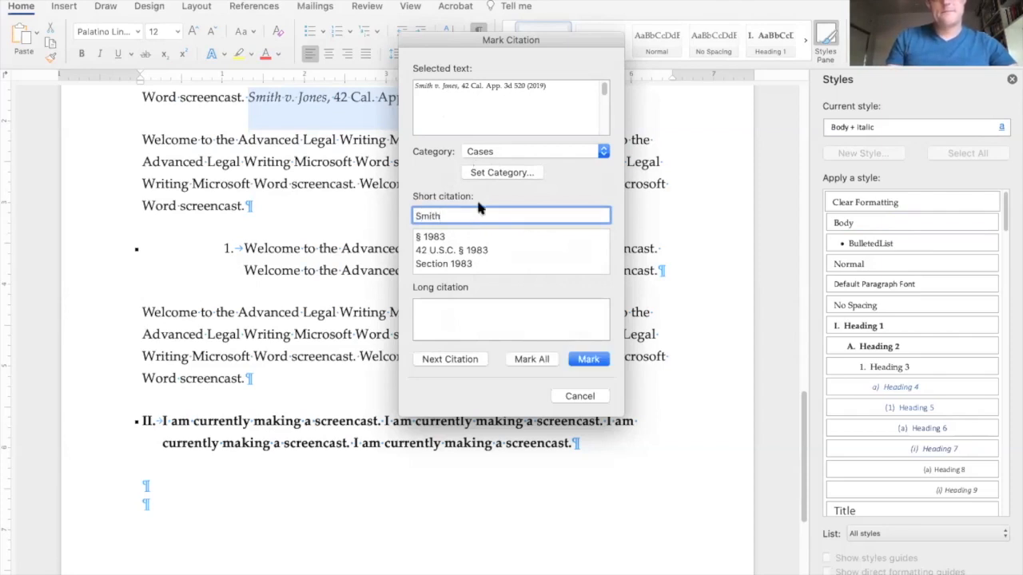
{"action": "left_click", "coordinate": [589, 360]}
{"action": "left_click", "coordinate": [580, 396]}
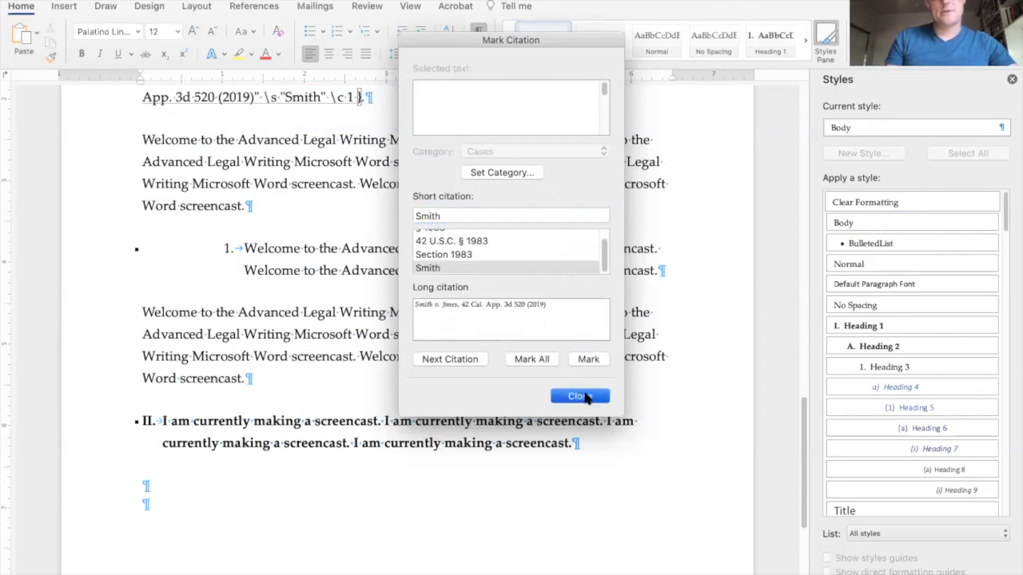
Review the table of contents page numbers, the space under Authorities, and the 42 U.S.C. § 1983 citation codes in the first body paragraph.
{"action": "scroll", "coordinate": [438, 256], "scroll_direction": "up", "scroll_amount": 5}
{"action": "scroll", "coordinate": [434, 262], "scroll_direction": "up", "scroll_amount": 15}
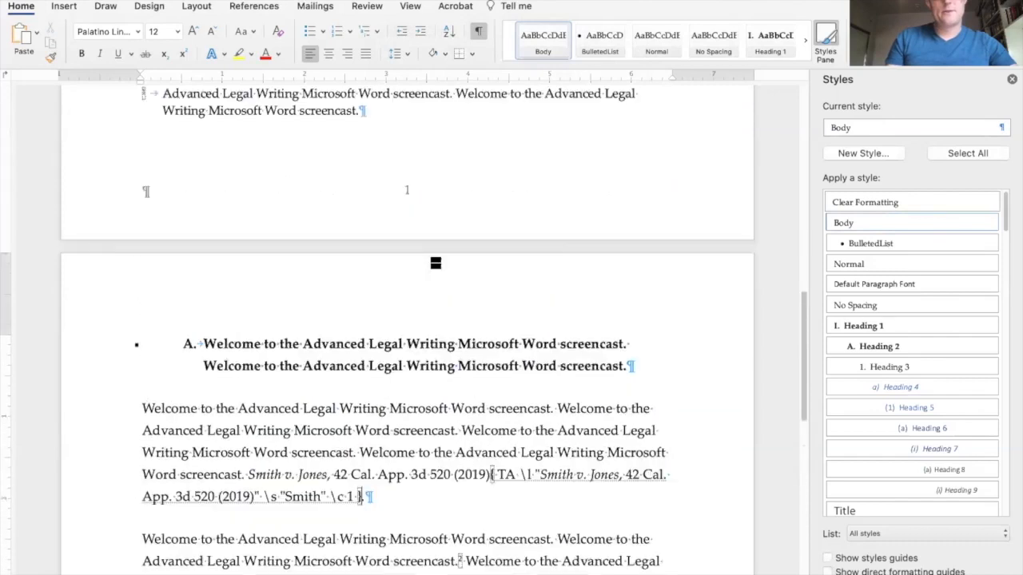
{"action": "left_click", "coordinate": [402, 408]}
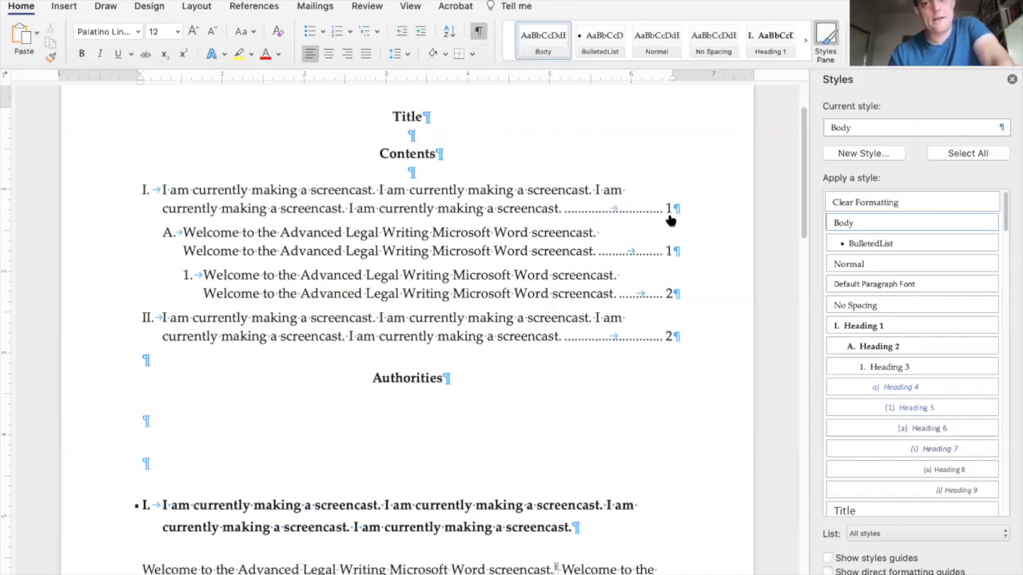
{"action": "scroll", "coordinate": [663, 212], "scroll_direction": "down", "scroll_amount": 2}
{"action": "scroll", "coordinate": [616, 222], "scroll_direction": "up", "scroll_amount": 4}
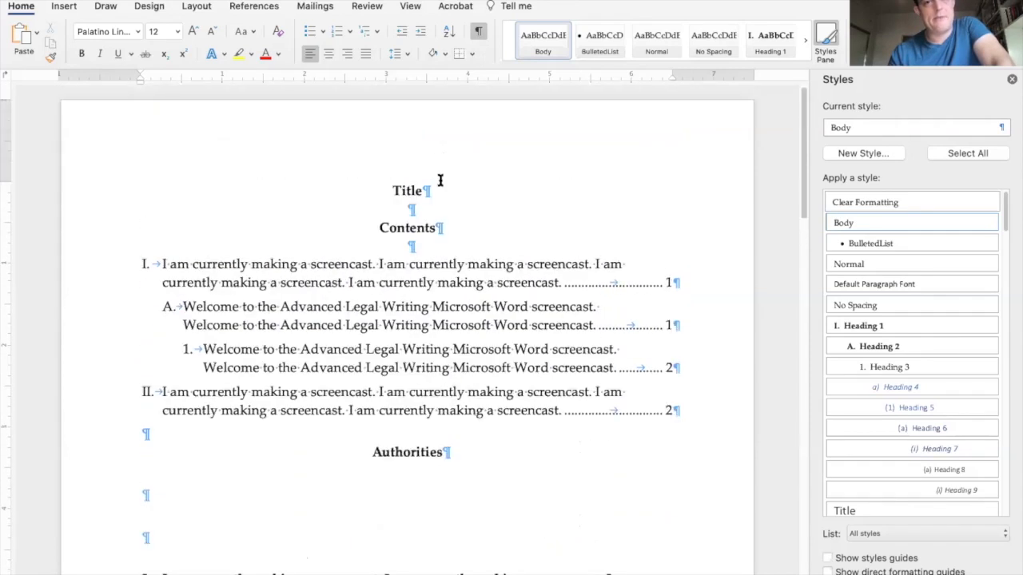
{"action": "scroll", "coordinate": [338, 349], "scroll_direction": "down", "scroll_amount": 4}
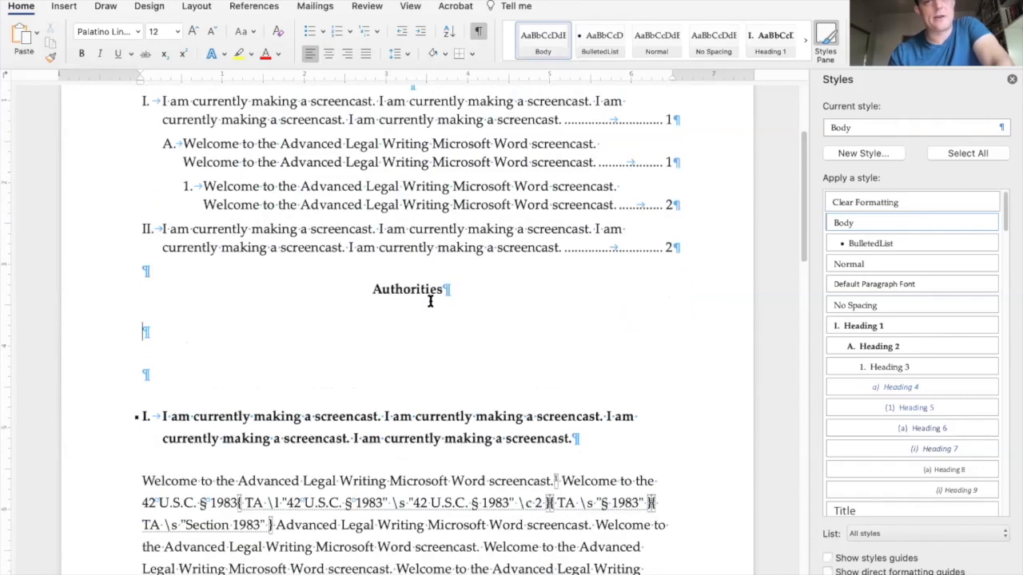
{"action": "scroll", "coordinate": [365, 343], "scroll_direction": "down", "scroll_amount": 2}
{"action": "scroll", "coordinate": [244, 329], "scroll_direction": "down", "scroll_amount": 1}
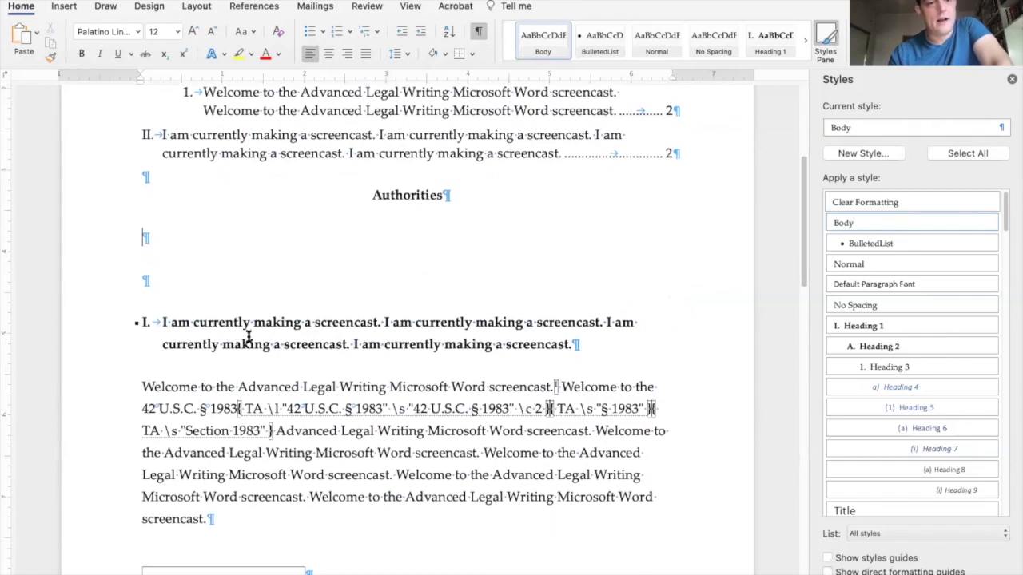
{"action": "left_click", "coordinate": [164, 324]}
{"action": "scroll", "coordinate": [388, 349], "scroll_direction": "down", "scroll_amount": 2}
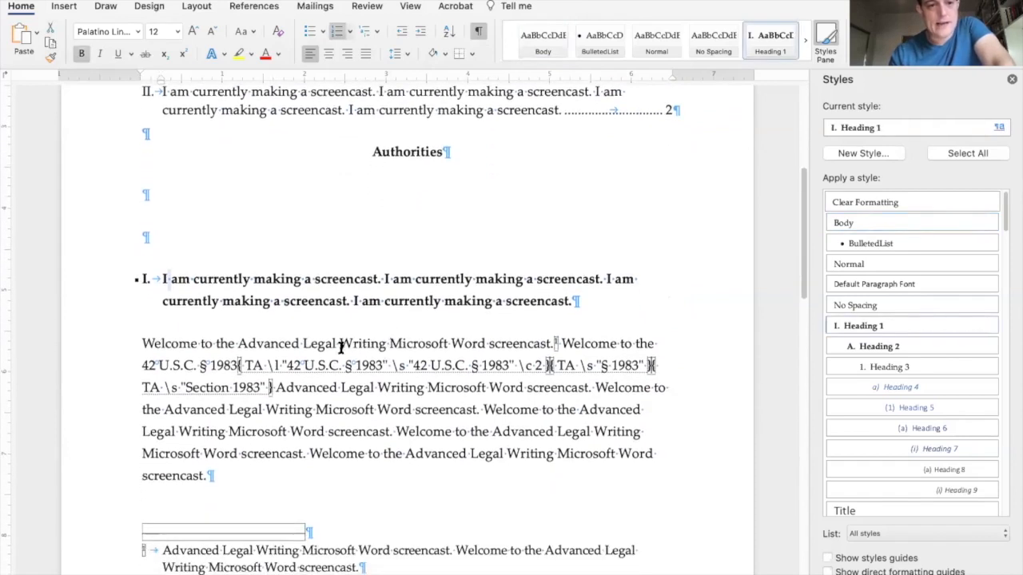
{"action": "left_click_drag", "start_coordinate": [200, 366], "coordinate": [235, 364]}
{"action": "left_click", "coordinate": [209, 364]}
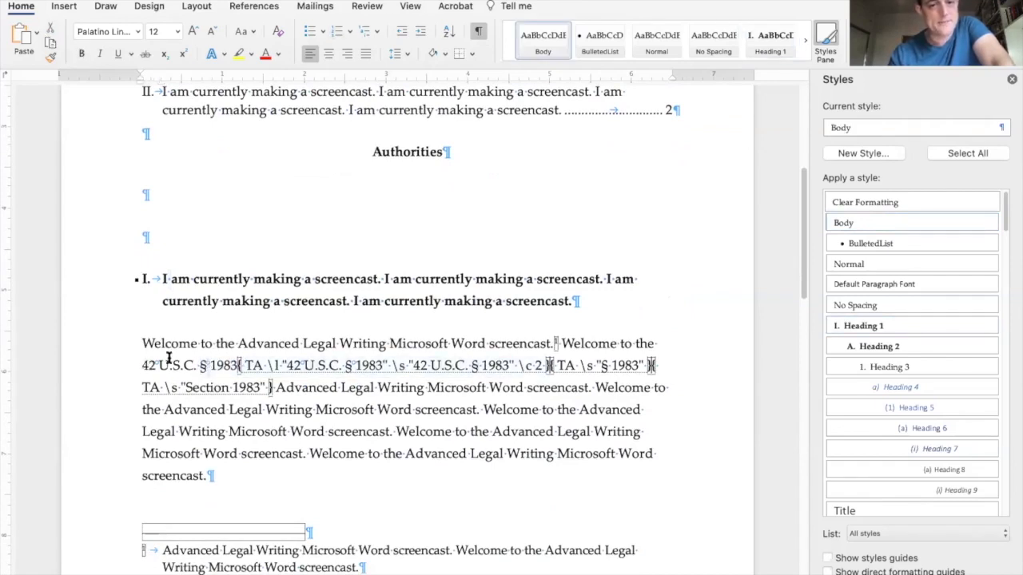
{"action": "scroll", "coordinate": [391, 292], "scroll_direction": "down", "scroll_amount": 2}
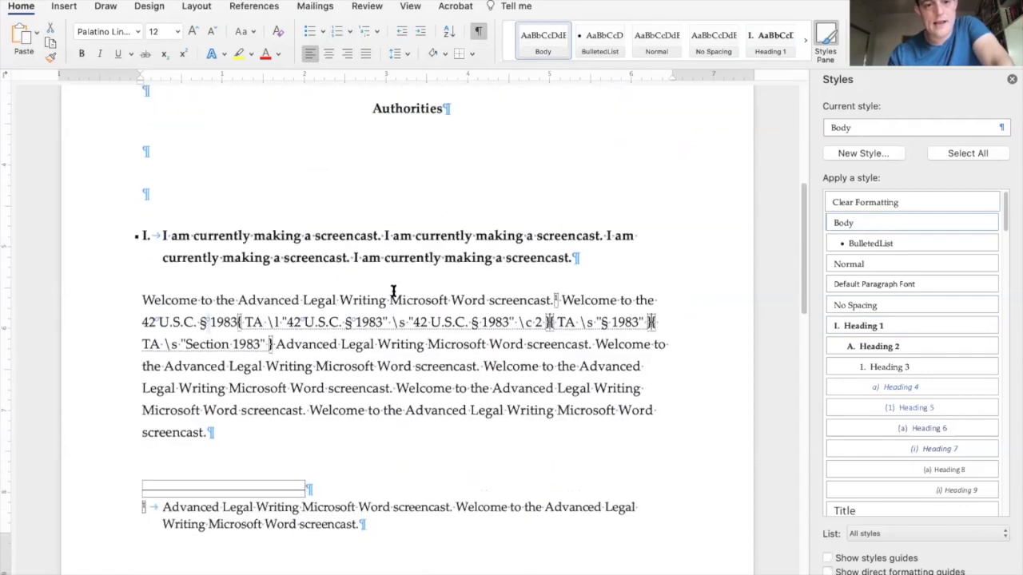
{"action": "scroll", "coordinate": [391, 291], "scroll_direction": "up", "scroll_amount": 10}
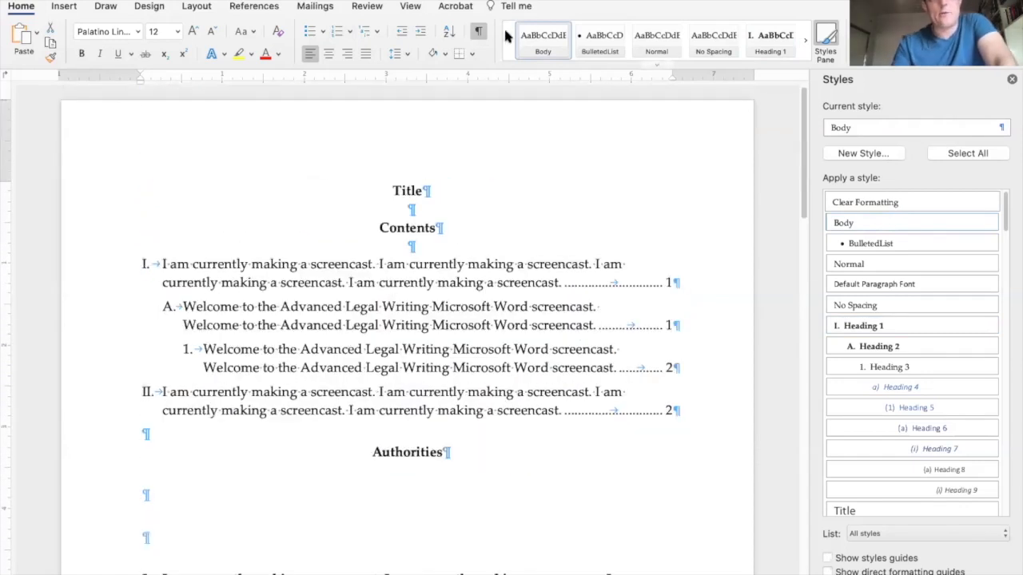
Hide the formatting marks and citation codes, and compare the document layout with and without them.
{"action": "left_click", "coordinate": [479, 35]}
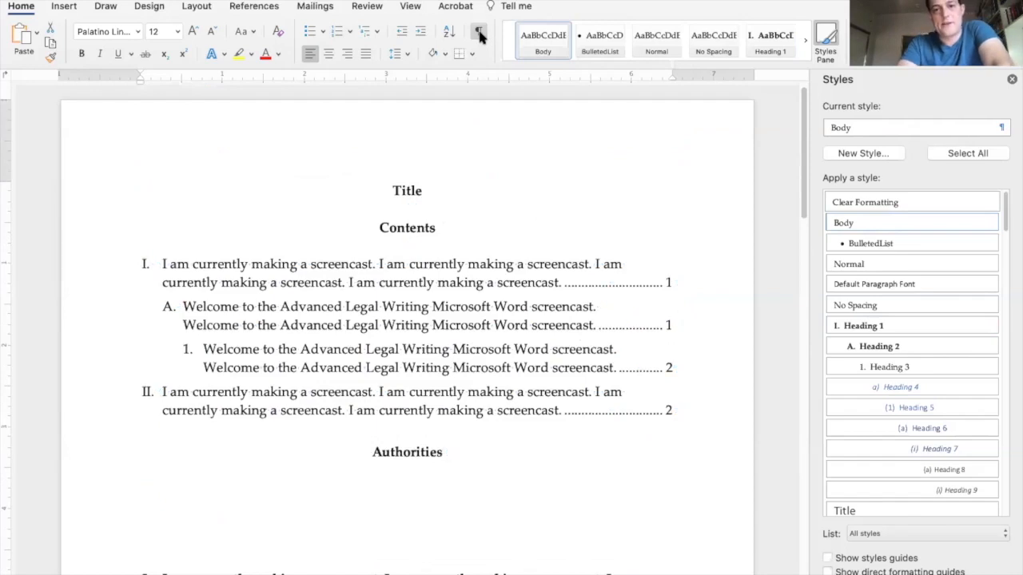
{"action": "scroll", "coordinate": [486, 200], "scroll_direction": "down", "scroll_amount": 3}
{"action": "scroll", "coordinate": [487, 200], "scroll_direction": "down", "scroll_amount": 15}
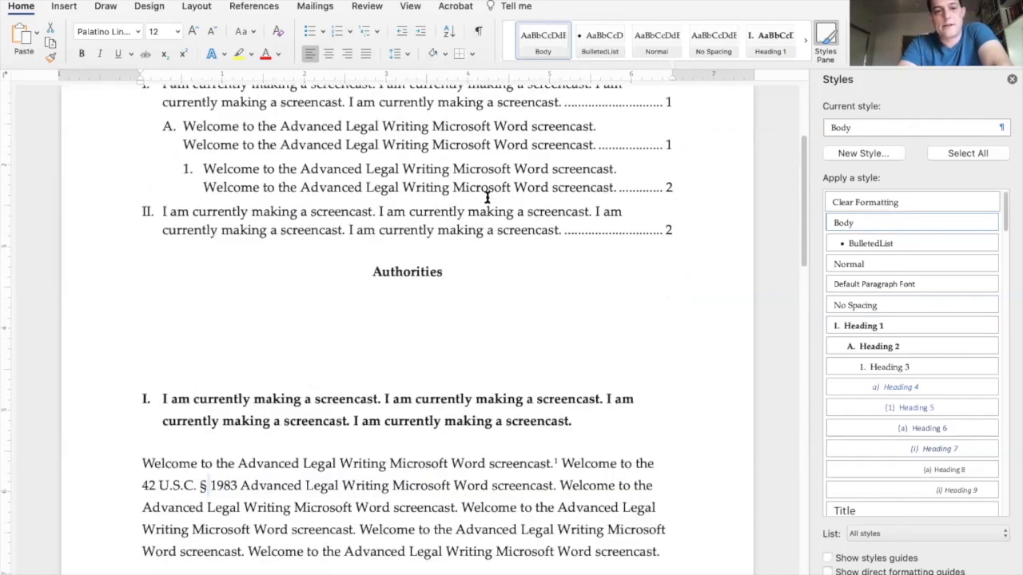
{"action": "scroll", "coordinate": [487, 200], "scroll_direction": "down", "scroll_amount": 2}
{"action": "scroll", "coordinate": [486, 199], "scroll_direction": "up", "scroll_amount": 10}
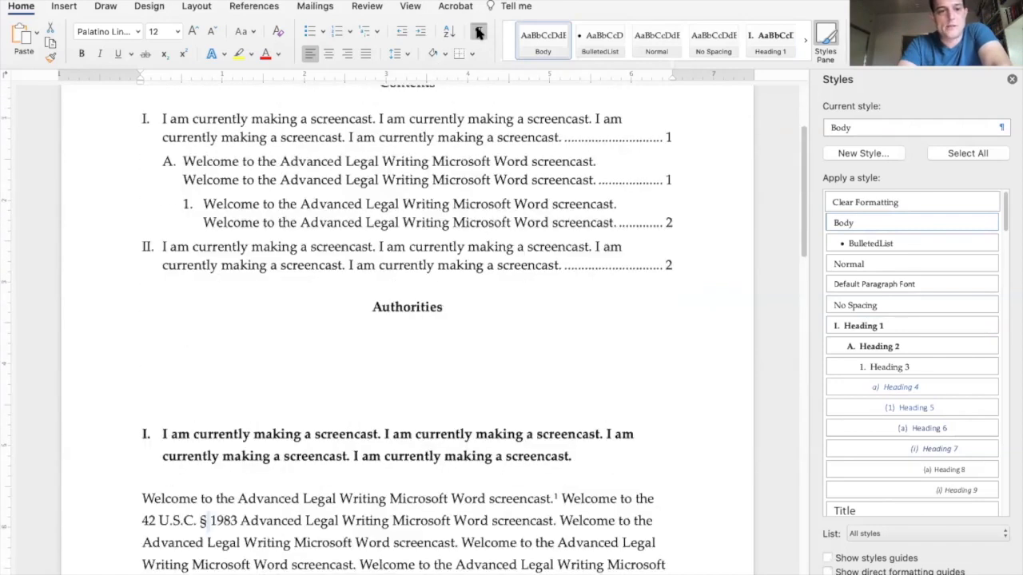
{"action": "left_click", "coordinate": [479, 32]}
{"action": "left_click", "coordinate": [480, 32]}
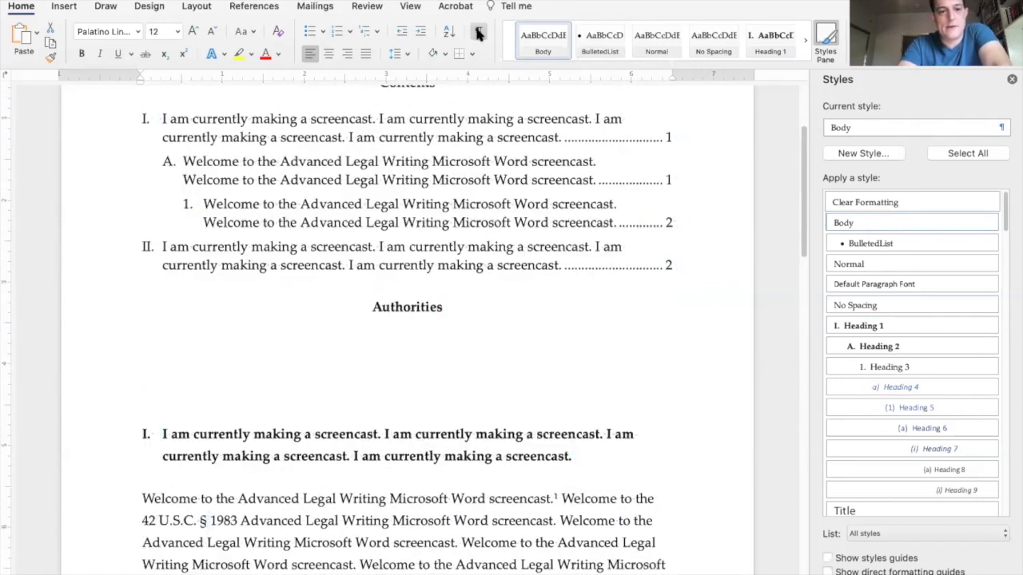
{"action": "left_click", "coordinate": [479, 32]}
{"action": "left_click", "coordinate": [479, 32]}
Insert a table of authorities below the Authorities heading, using the From template format, all categories, passim and original formatting.
{"action": "left_click", "coordinate": [404, 347]}
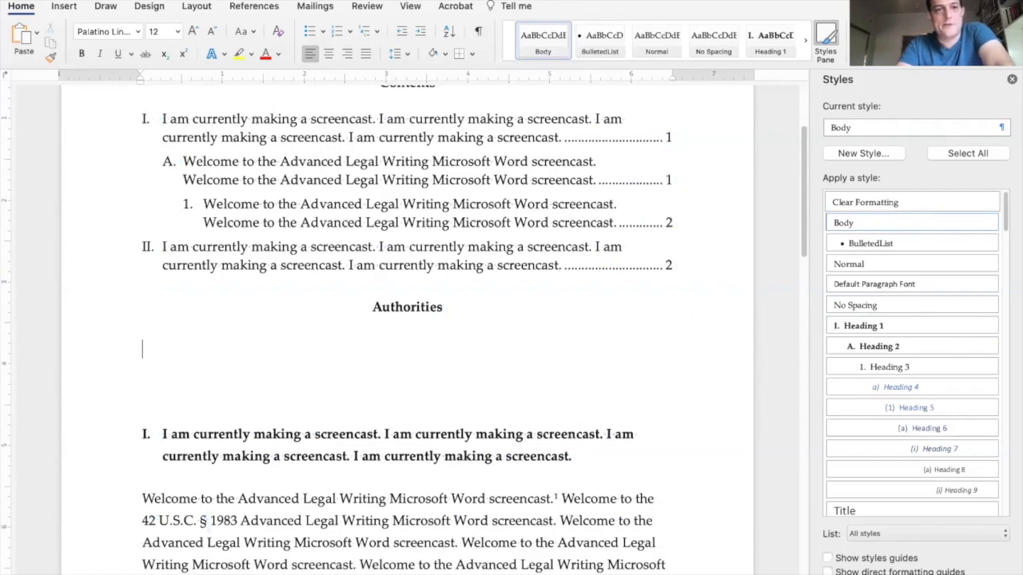
{"action": "left_click", "coordinate": [182, 1]}
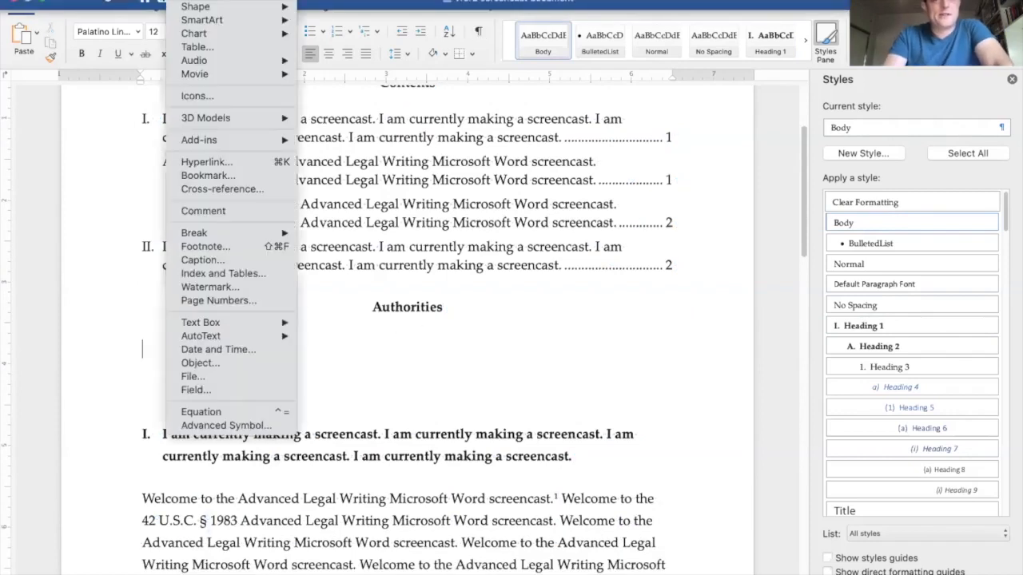
{"action": "left_click", "coordinate": [262, 276]}
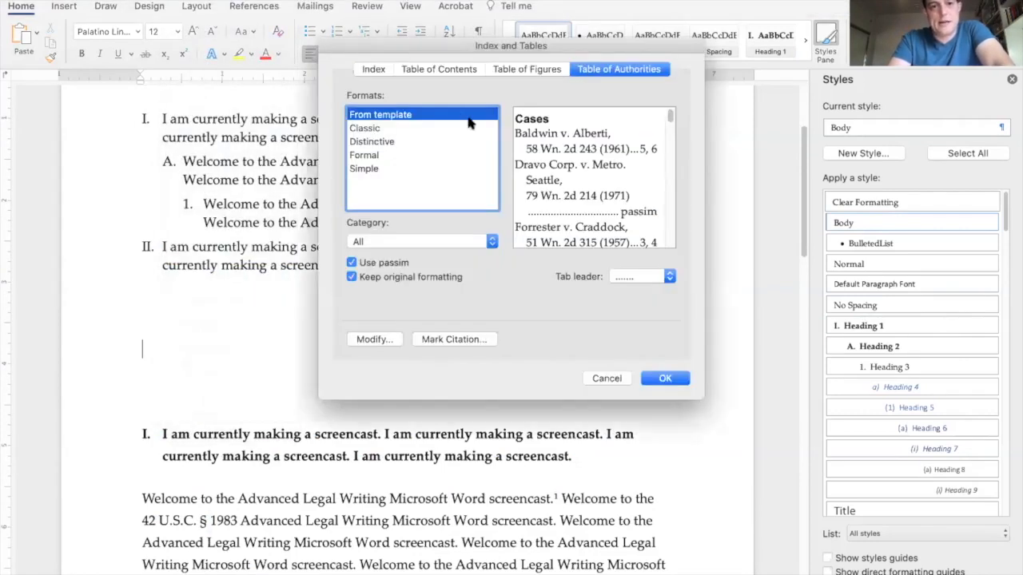
{"action": "left_click", "coordinate": [665, 381]}
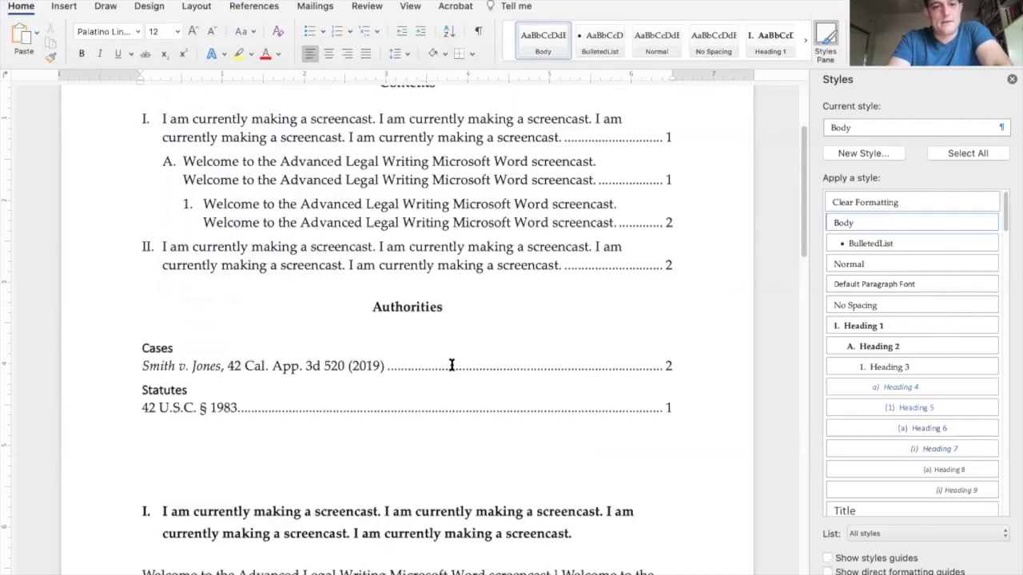
Check which paragraph style the Cases and Statutes headings use in the table of authorities.
{"action": "scroll", "coordinate": [451, 364], "scroll_direction": "down", "scroll_amount": 3}
{"action": "scroll", "coordinate": [453, 360], "scroll_direction": "down", "scroll_amount": 1}
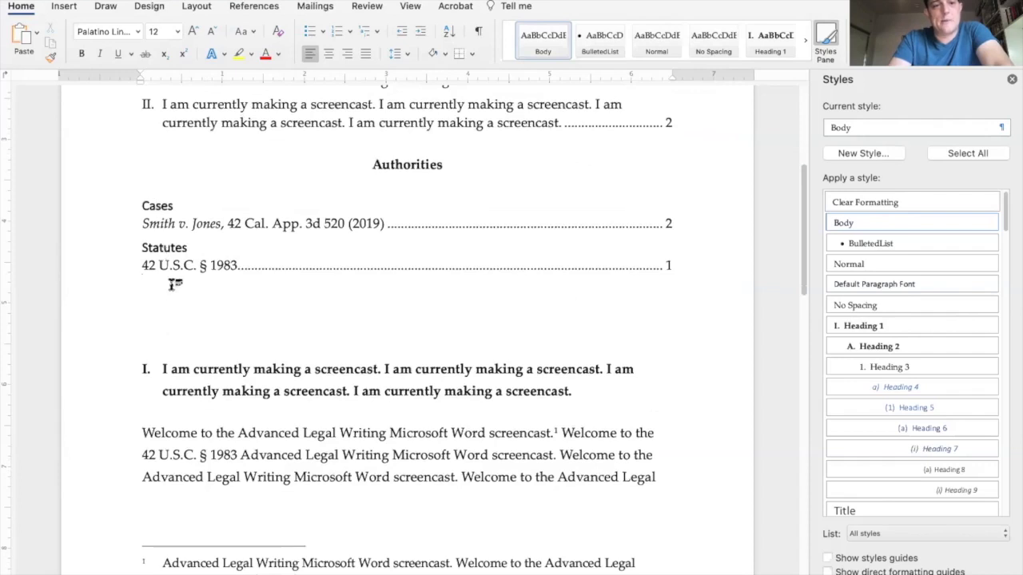
{"action": "left_click", "coordinate": [174, 245]}
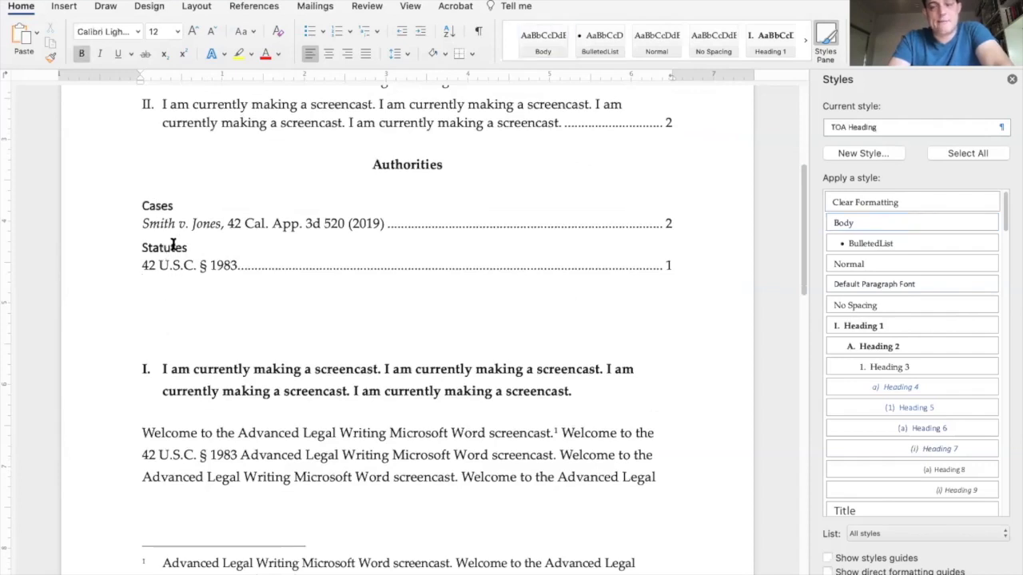
{"action": "left_click", "coordinate": [162, 201]}
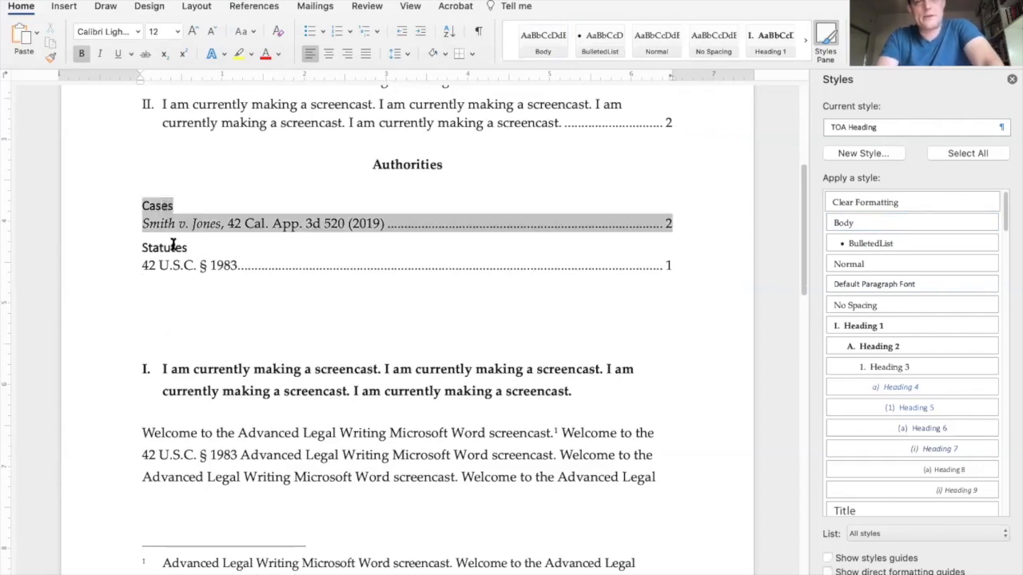
{"action": "left_click", "coordinate": [172, 244]}
Modify the Cases heading's TOA Heading style to use the Palatino Linotype font and add the style to the template.
{"action": "left_click", "coordinate": [167, 206]}
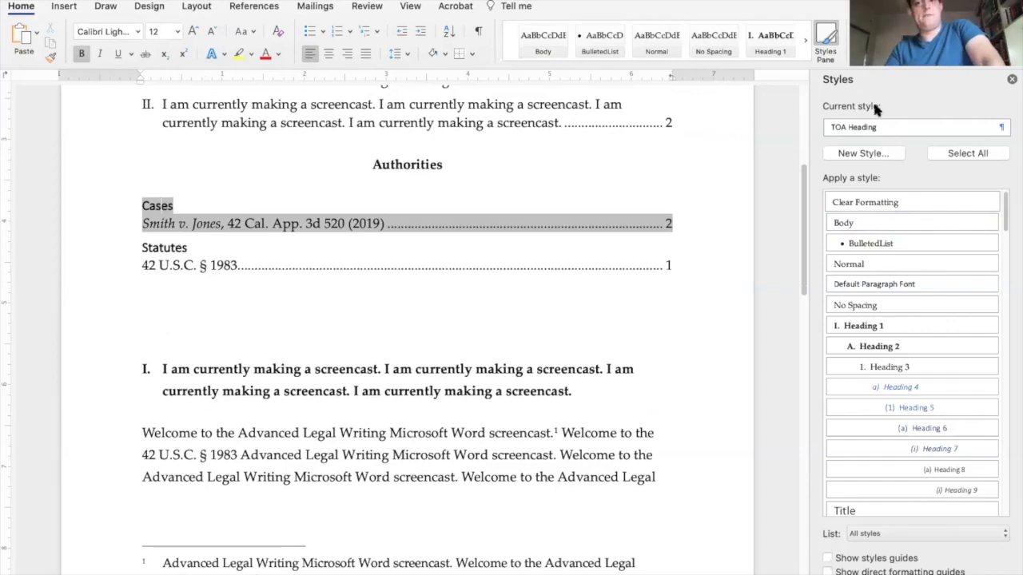
{"action": "left_click", "coordinate": [858, 130]}
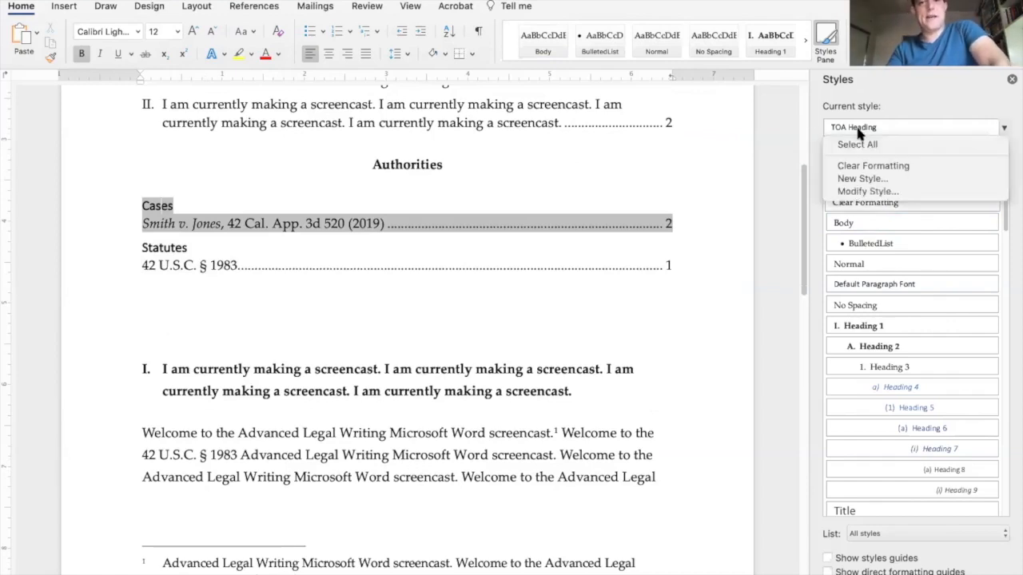
{"action": "left_click", "coordinate": [839, 191]}
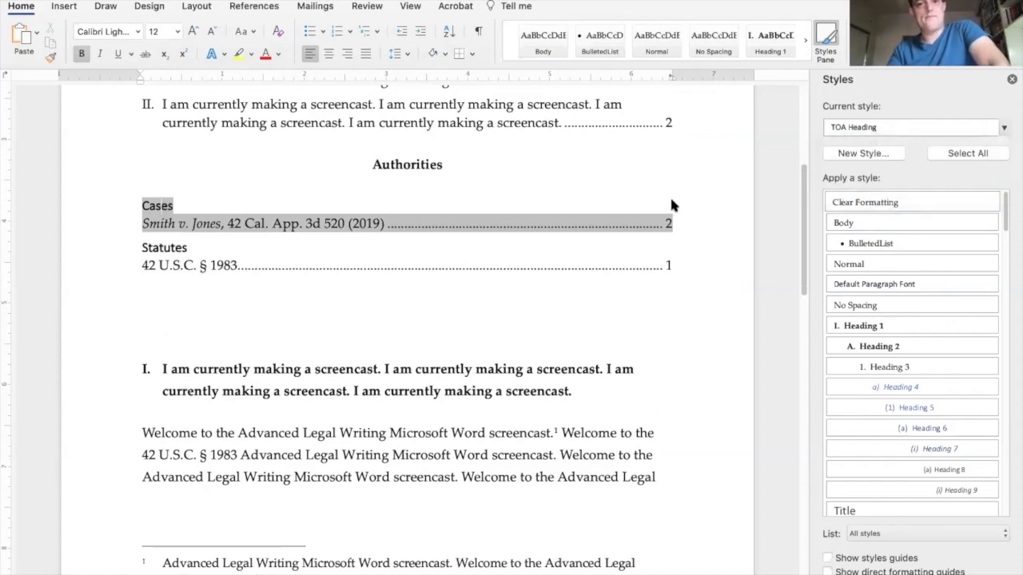
{"action": "left_click", "coordinate": [416, 184]}
{"action": "type", "text": "Palatino Lin"}
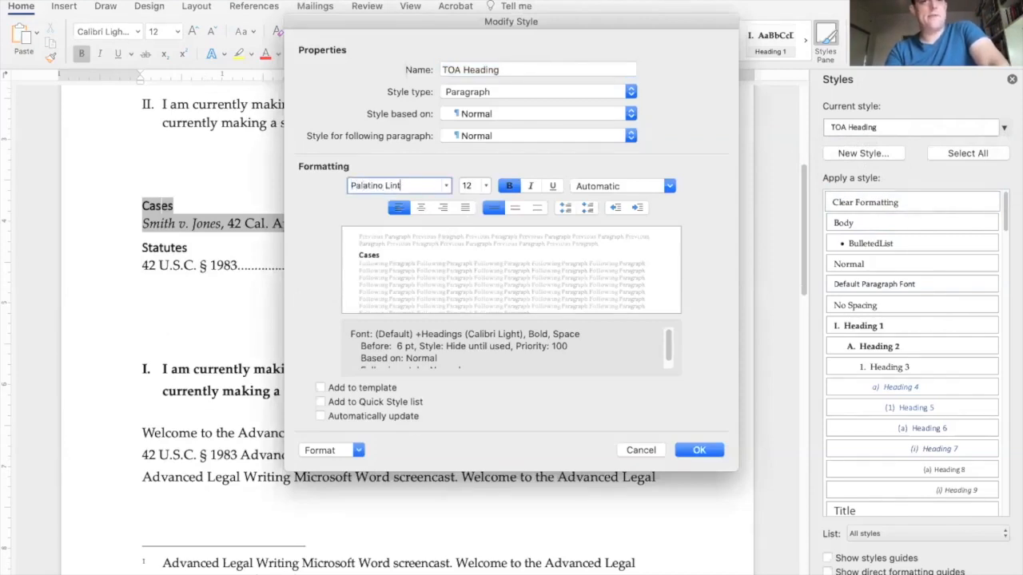
{"action": "type", "text": "otype"}
{"action": "key", "text": "Tab"}
{"action": "key", "text": "Tab"}
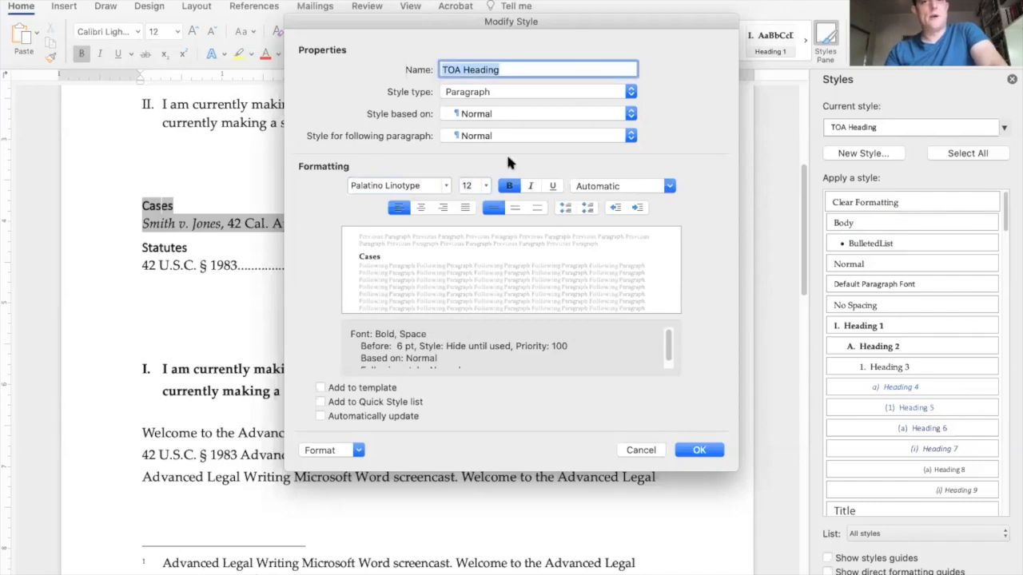
{"action": "left_click", "coordinate": [391, 387]}
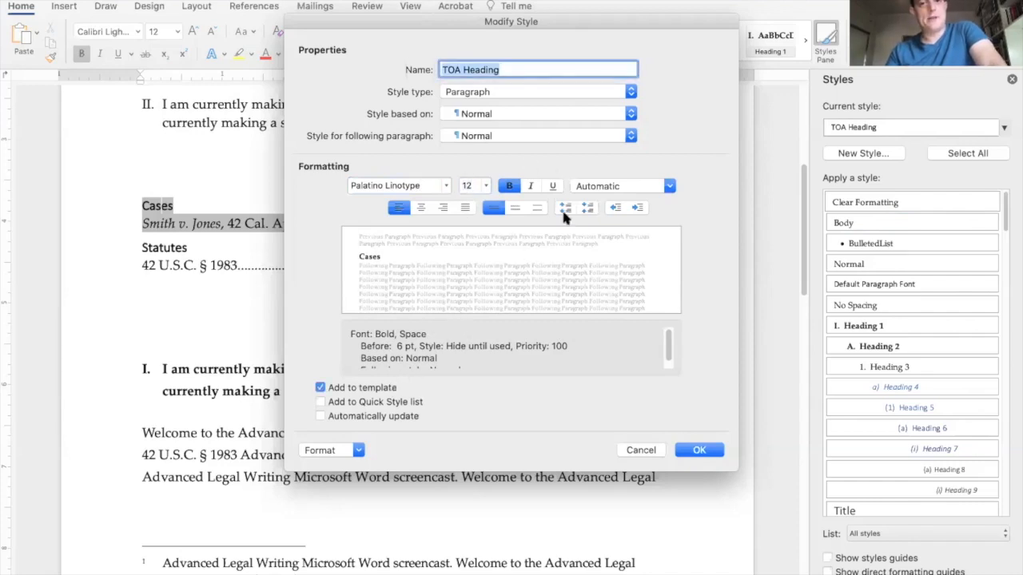
Set the TOA Heading style's paragraph spacing to 12 pt before and 12 pt after.
{"action": "left_click", "coordinate": [338, 448]}
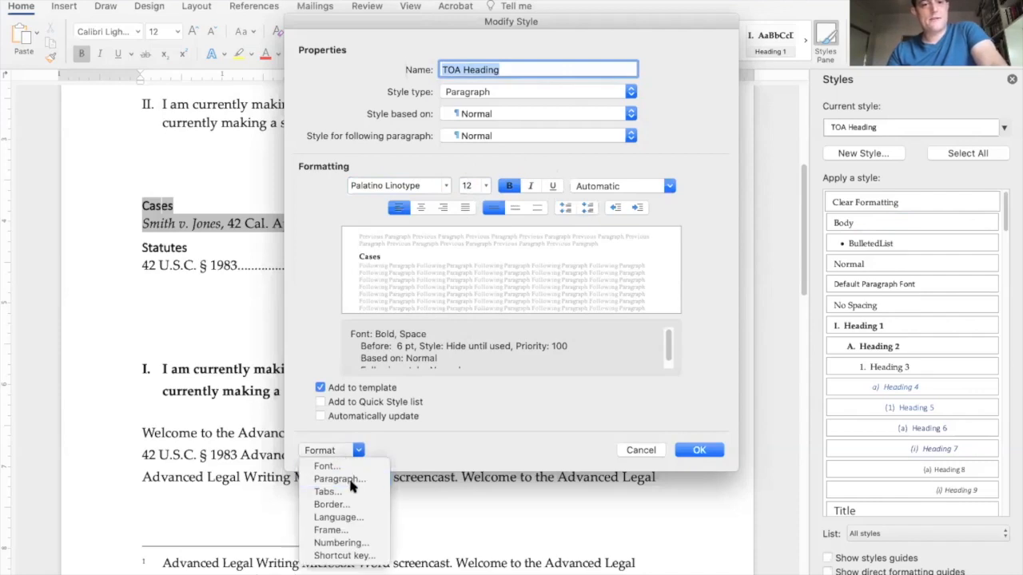
{"action": "left_click", "coordinate": [350, 479]}
{"action": "left_click", "coordinate": [424, 293]}
{"action": "left_click", "coordinate": [424, 293]}
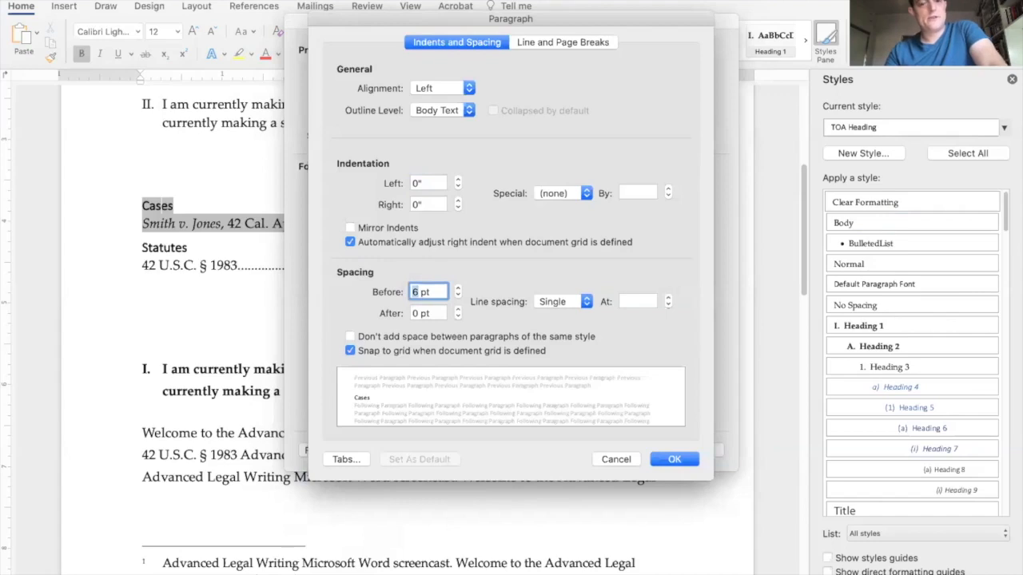
{"action": "type", "text": "12"}
{"action": "key", "text": "Tab"}
{"action": "type", "text": "12"}
{"action": "key", "text": "Tab"}
Set the TOA Heading style's line spacing to Multiple at 1.2.
{"action": "left_click", "coordinate": [584, 310]}
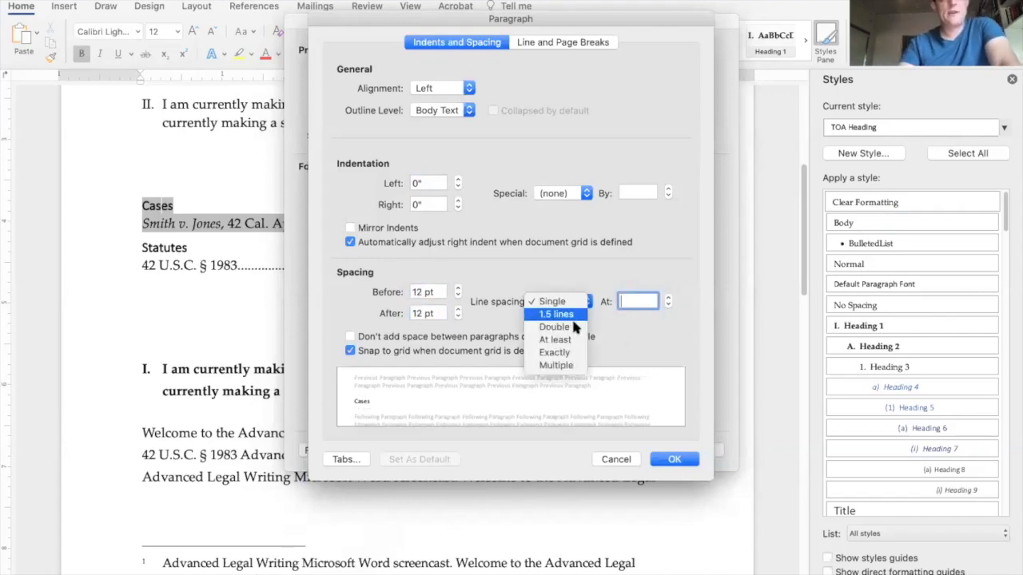
{"action": "left_click", "coordinate": [603, 253]}
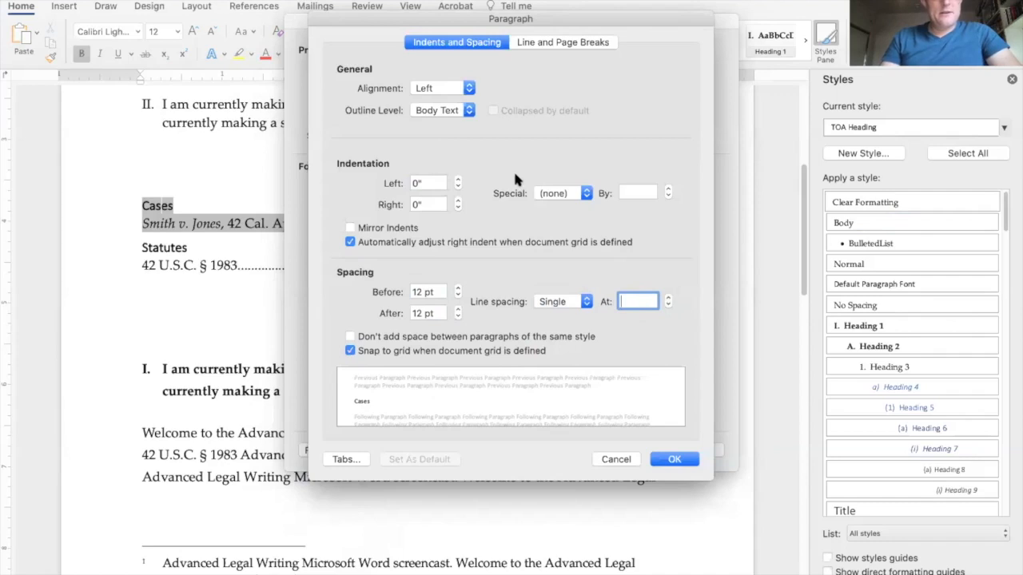
{"action": "type", "text": "1"}
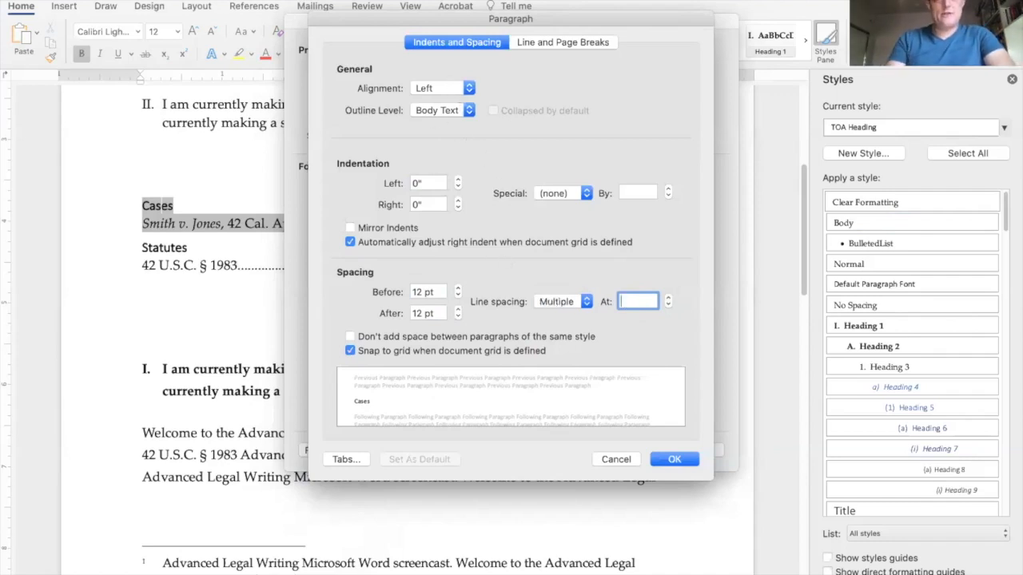
{"action": "left_click", "coordinate": [587, 301]}
{"action": "left_click", "coordinate": [611, 302]}
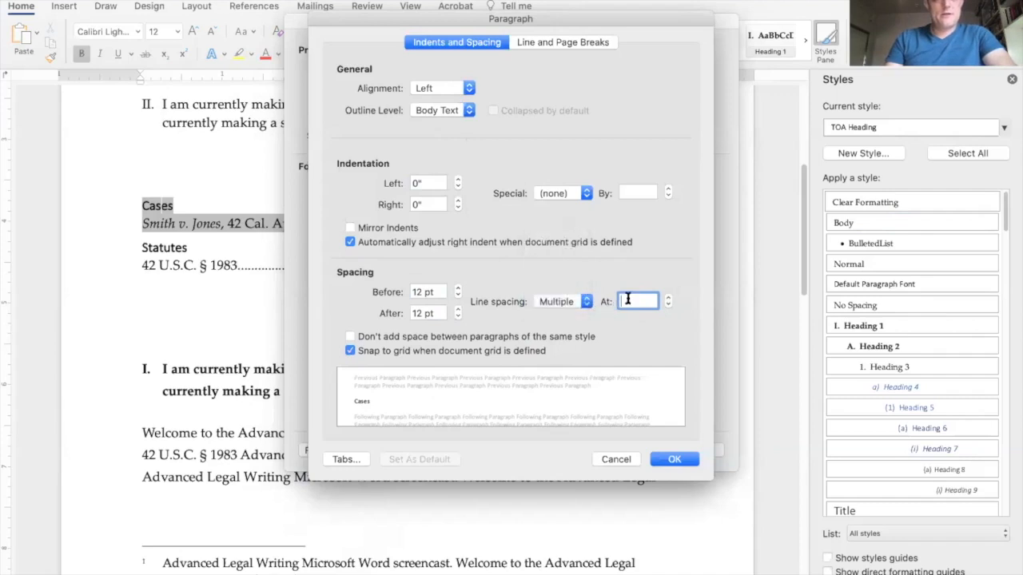
{"action": "type", "text": ".2"}
Center the TOA Heading style, apply the style changes, and check the Cases and Statutes headings.
{"action": "left_click", "coordinate": [441, 89]}
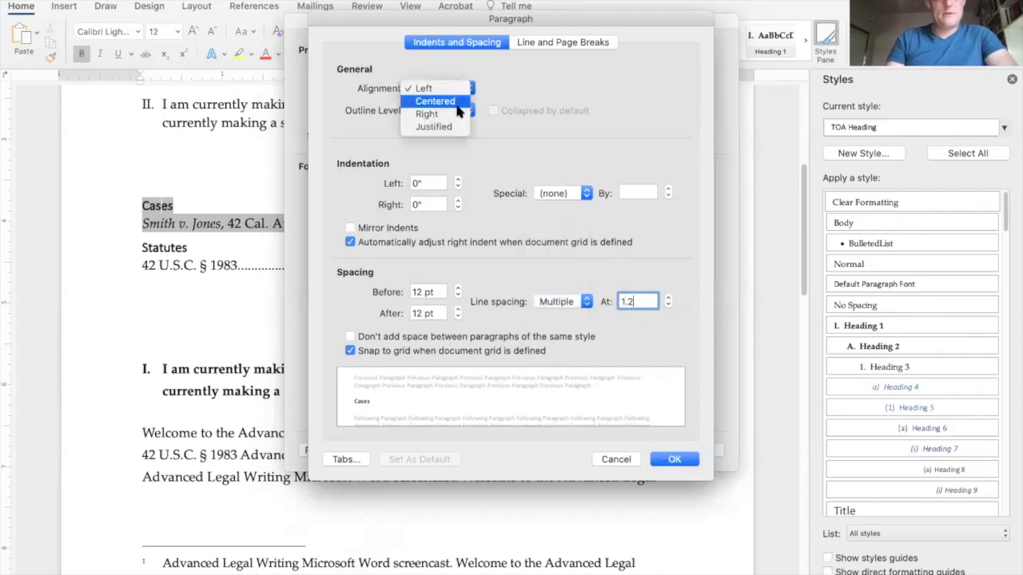
{"action": "left_click", "coordinate": [435, 100]}
{"action": "left_click", "coordinate": [675, 458]}
{"action": "left_click", "coordinate": [699, 448]}
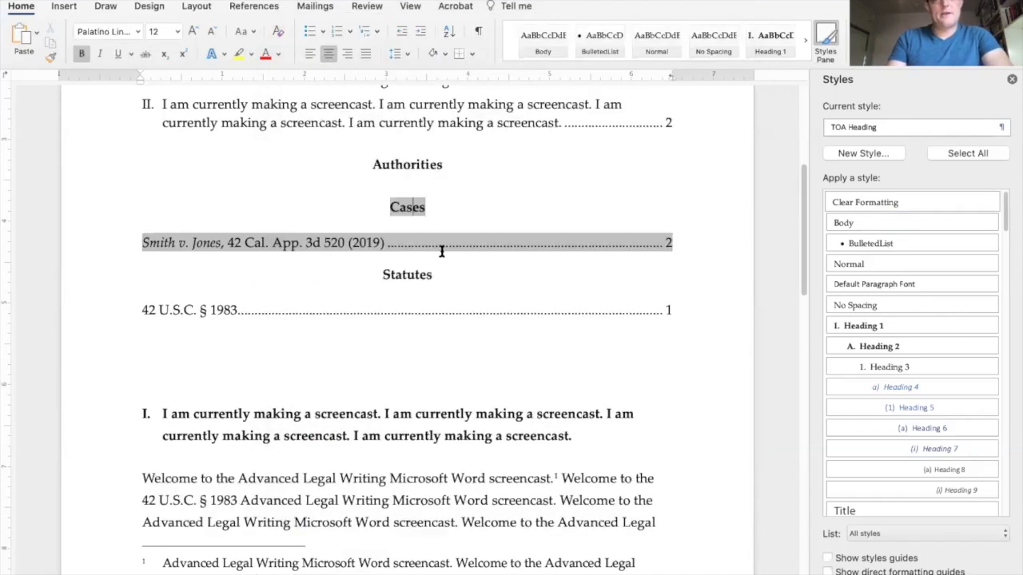
{"action": "left_click", "coordinate": [449, 275]}
{"action": "left_click", "coordinate": [429, 203]}
{"action": "left_click", "coordinate": [445, 279]}
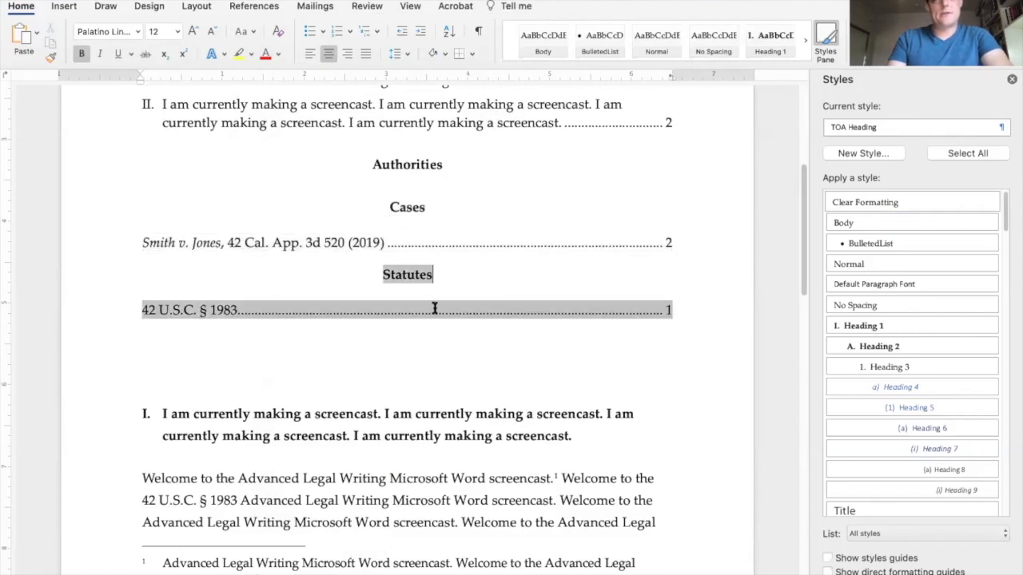
Insert a footnote at the end of the sentence containing 42 U.S.C. § 1983 under heading I.
{"action": "scroll", "coordinate": [447, 435], "scroll_direction": "down", "scroll_amount": 8}
{"action": "scroll", "coordinate": [452, 432], "scroll_direction": "up", "scroll_amount": 9}
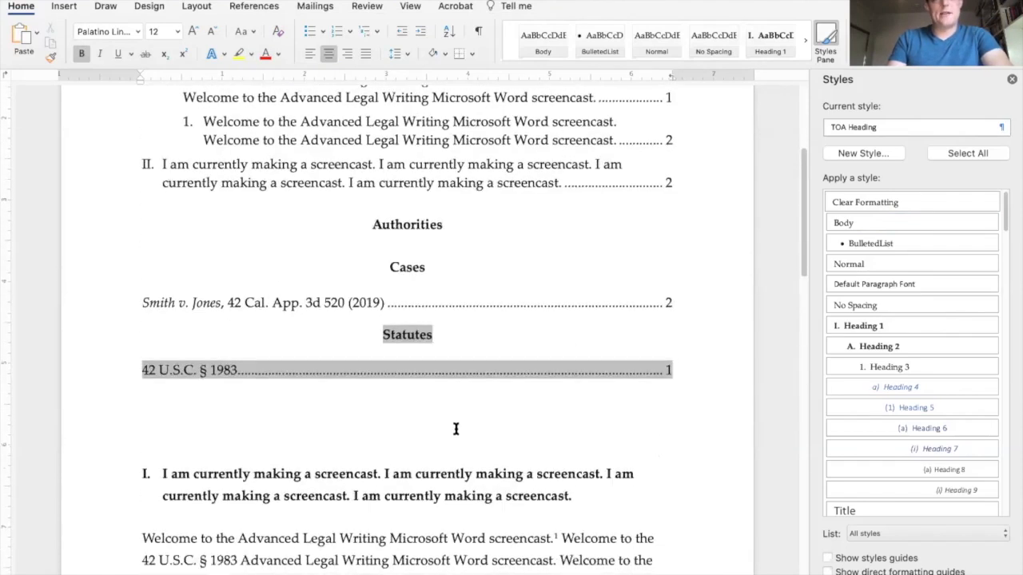
{"action": "scroll", "coordinate": [456, 429], "scroll_direction": "down", "scroll_amount": 7}
{"action": "left_click", "coordinate": [553, 259]}
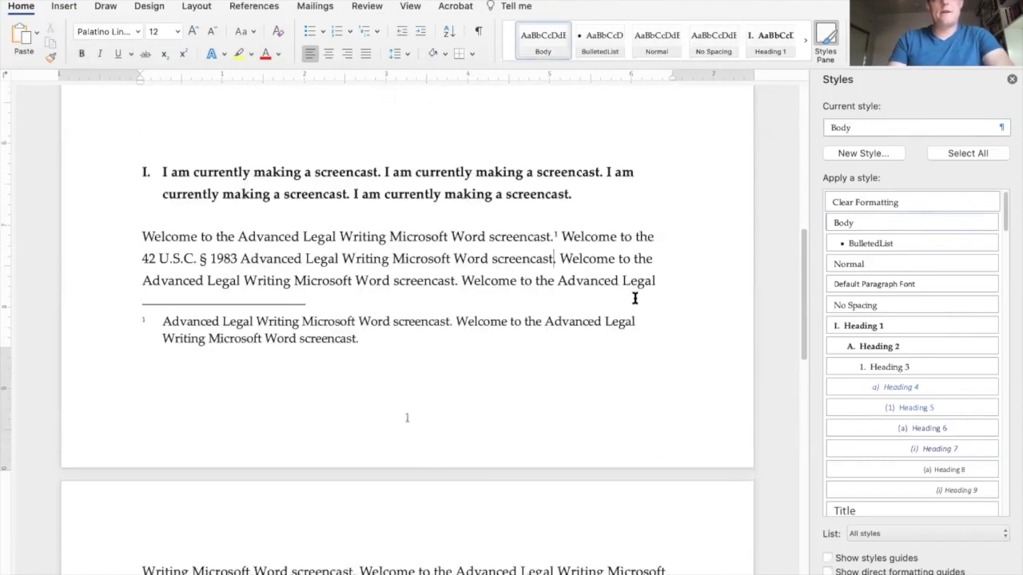
{"action": "key", "text": "super+alt+f"}
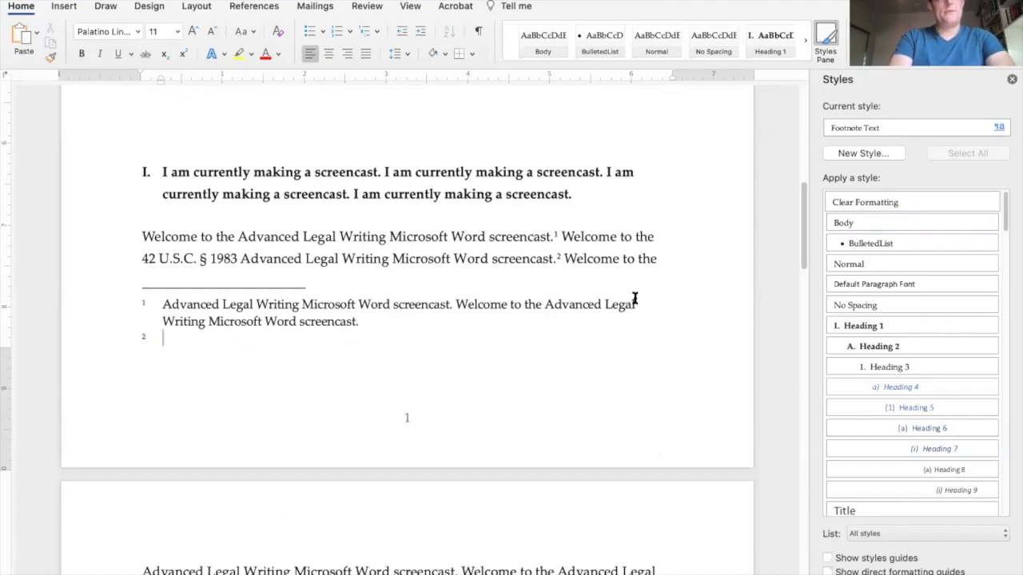
Enter the footnote citation "Bob v. Sally, 240 F.3d 1974 (9th Cir. 2009)." with the case name in italics.
{"action": "key", "text": "super+i"}
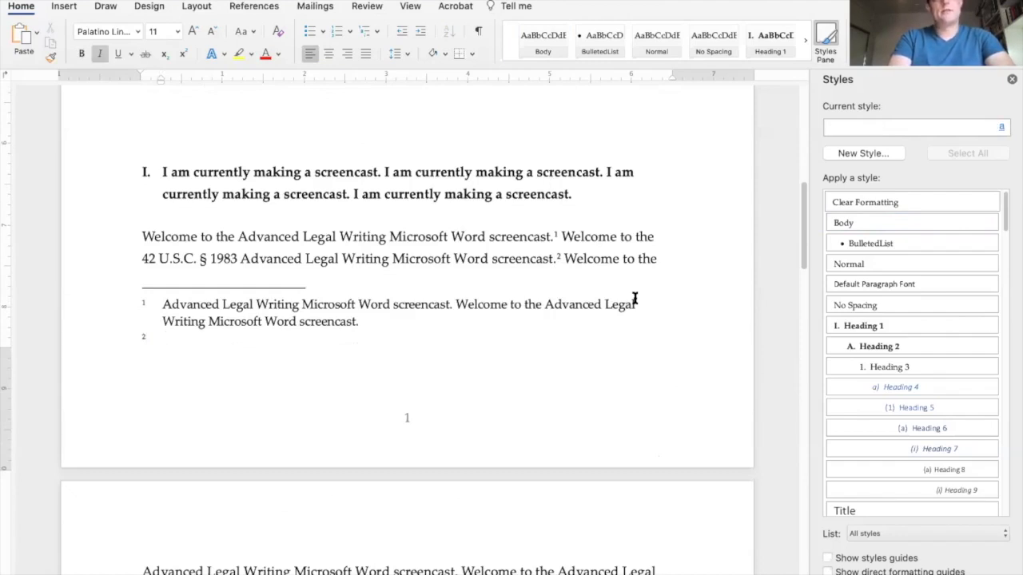
{"action": "type", "text": "Bob v. Sally"}
{"action": "key", "text": "super+i"}
{"action": "type", "text": ","}
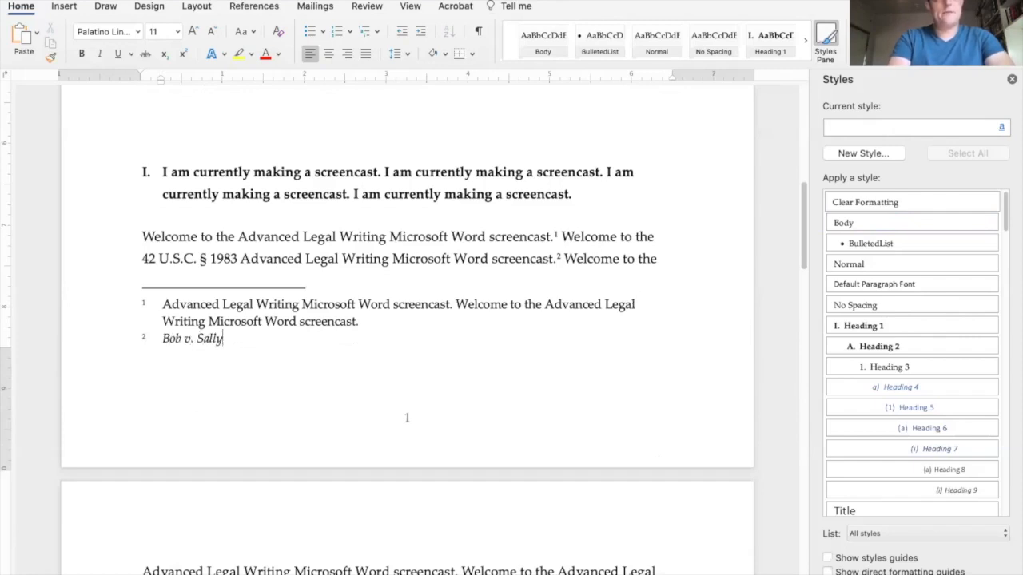
{"action": "type", "text": " 240 F.3d 19"}
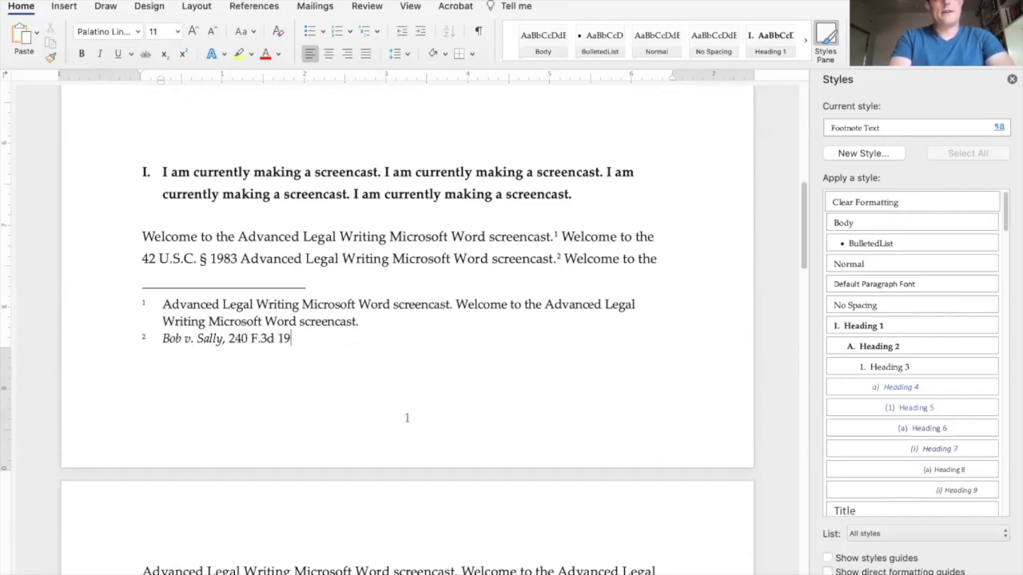
{"action": "type", "text": "74 (9th Cir. 20"}
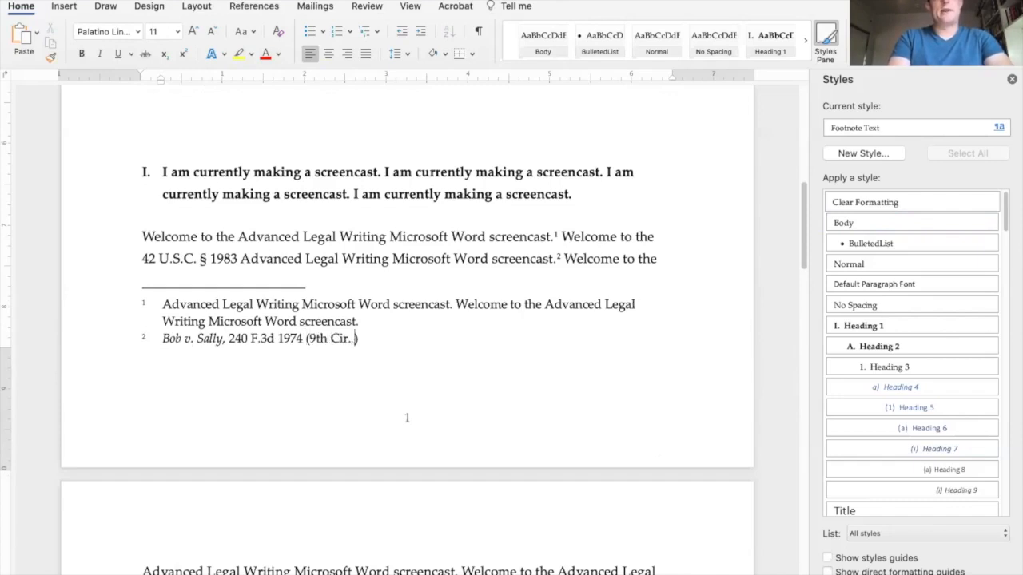
{"action": "type", "text": "09)."}
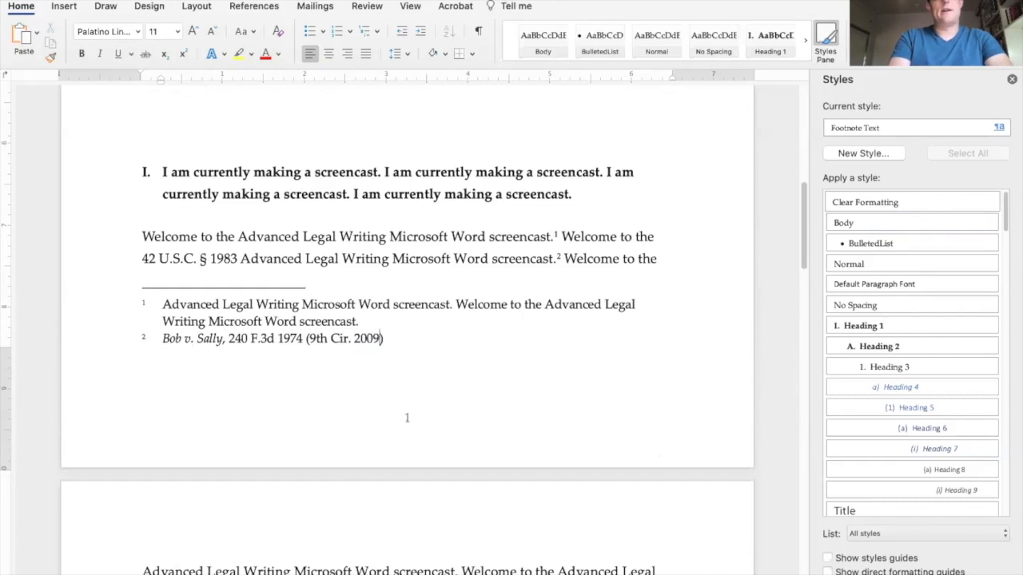
Mark the full Bob v. Sally citation without its final period in the Cases category, using the short citation "Bob".
{"action": "key", "text": "shift+Home"}
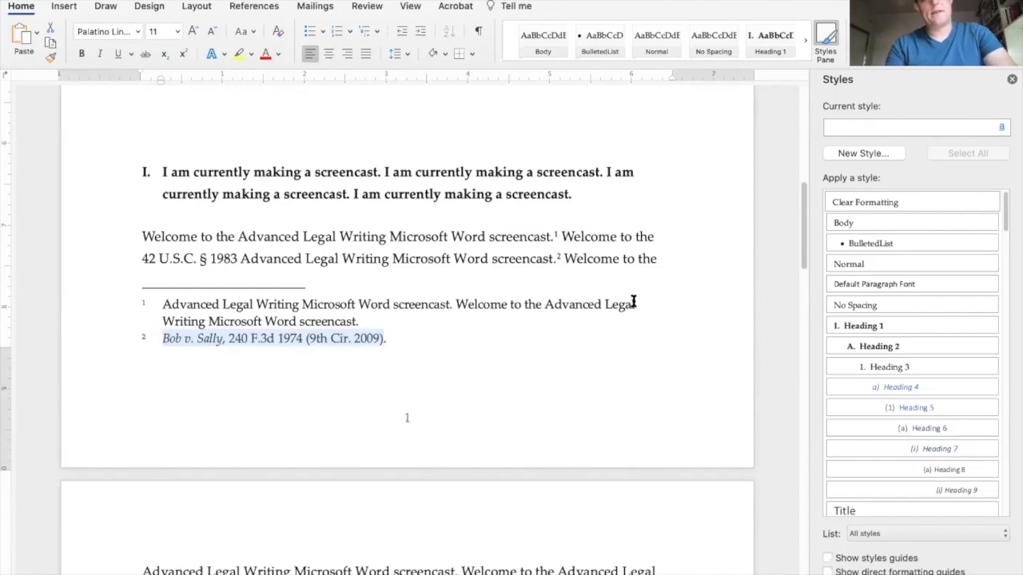
{"action": "key", "text": "alt+shift+i"}
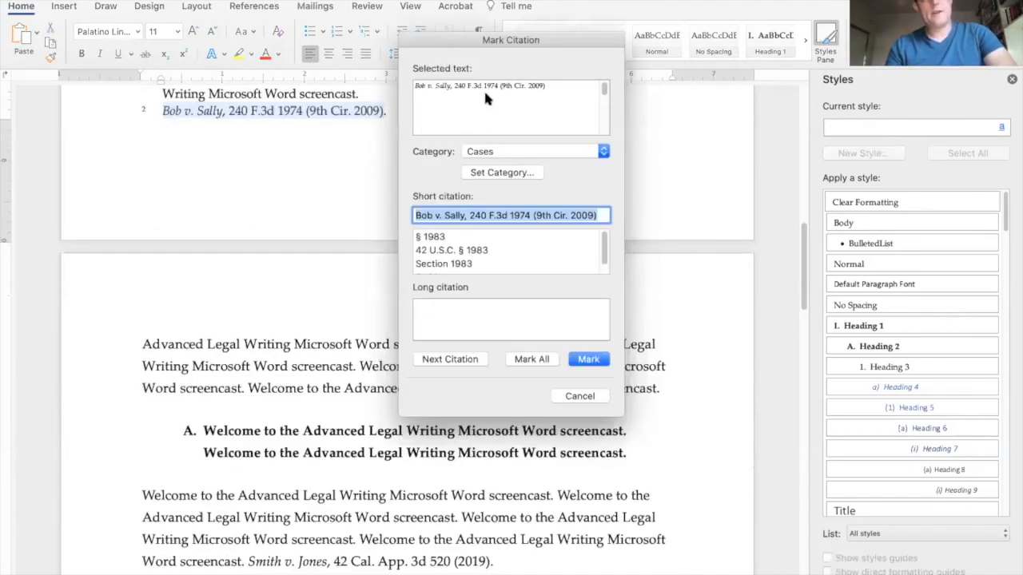
{"action": "left_click", "coordinate": [444, 216]}
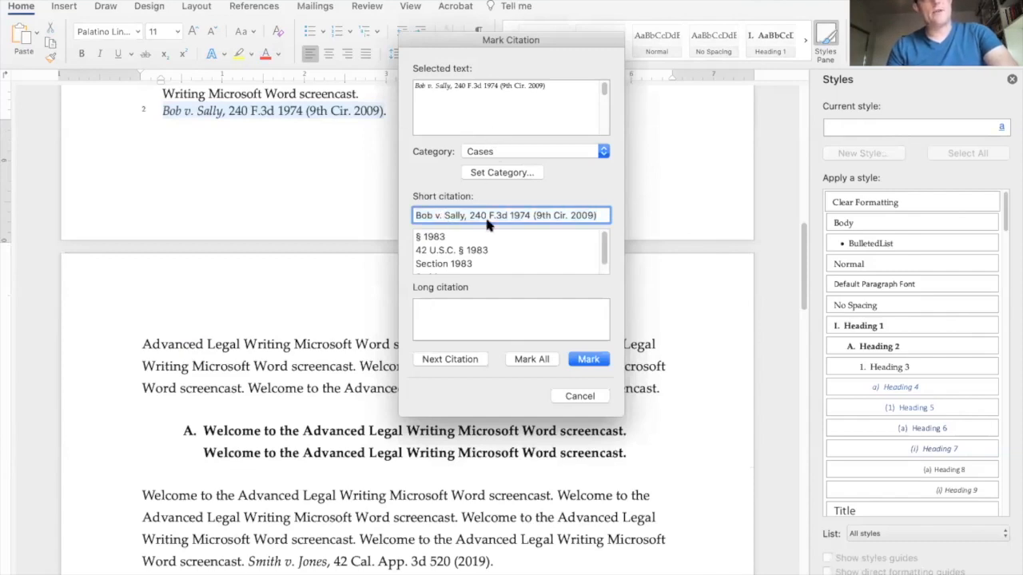
{"action": "key", "text": "shift+super+Right"}
{"action": "key", "text": "BackSpace"}
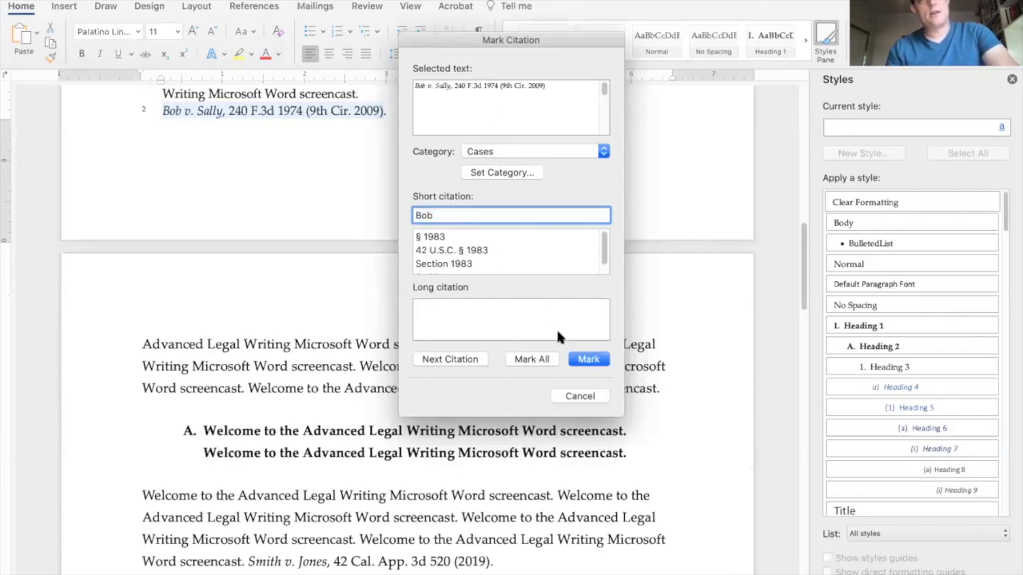
{"action": "left_click", "coordinate": [586, 359]}
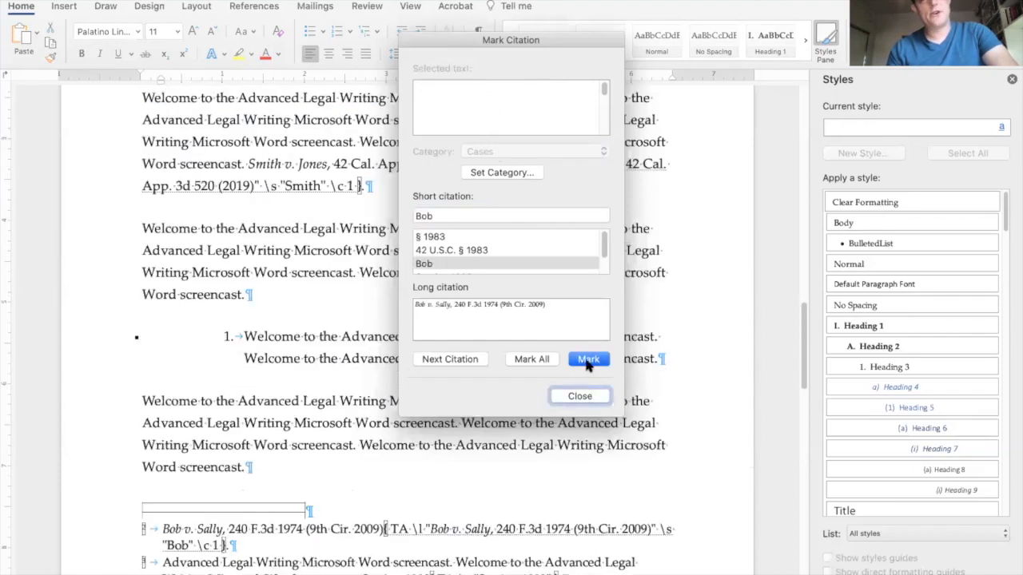
{"action": "left_click", "coordinate": [582, 393]}
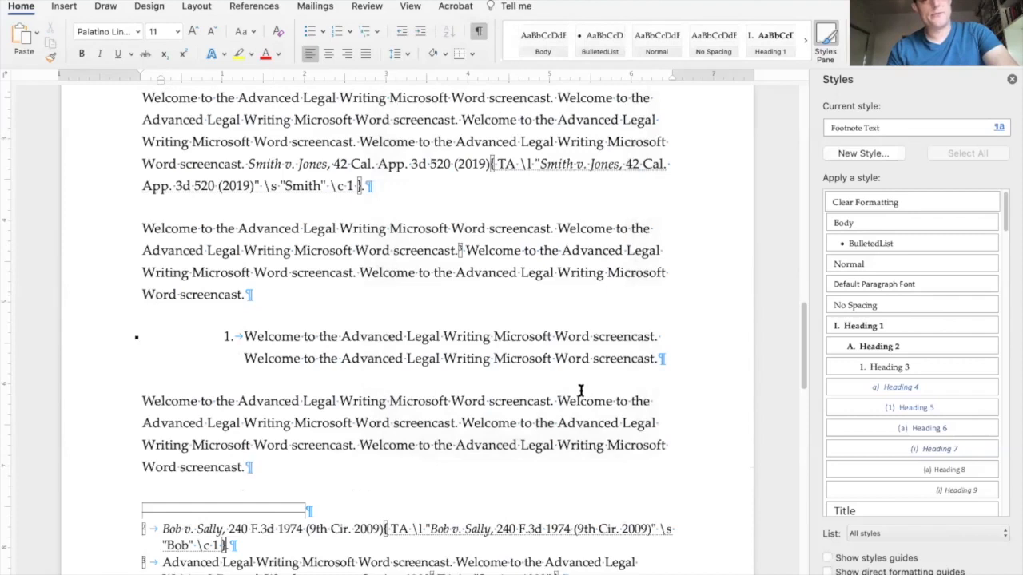
Examine the TA field code after the Bob v. Sally citation in the footnote.
{"action": "scroll", "coordinate": [388, 360], "scroll_direction": "down", "scroll_amount": 5}
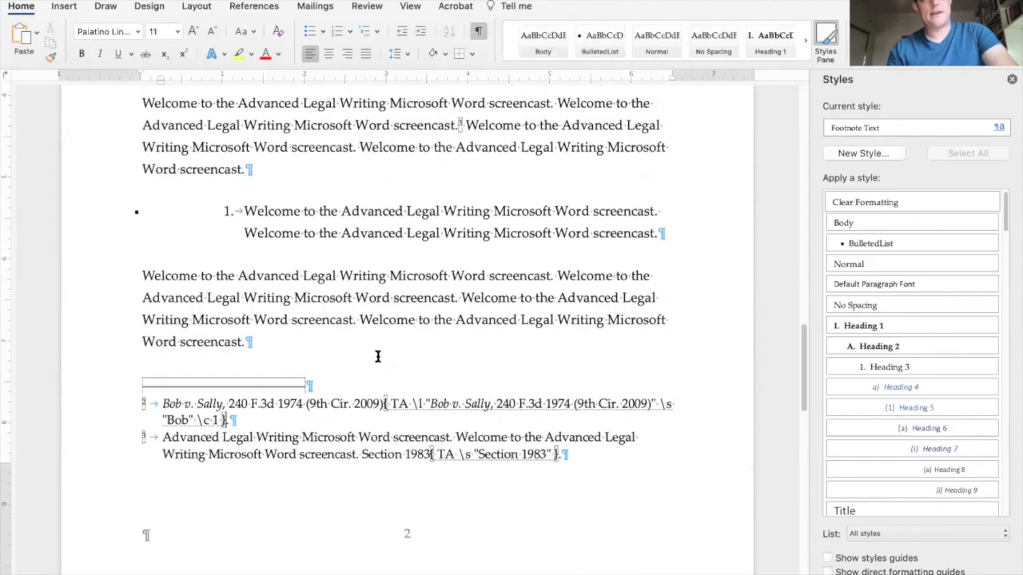
{"action": "left_click_drag", "start_coordinate": [411, 421], "coordinate": [389, 424]}
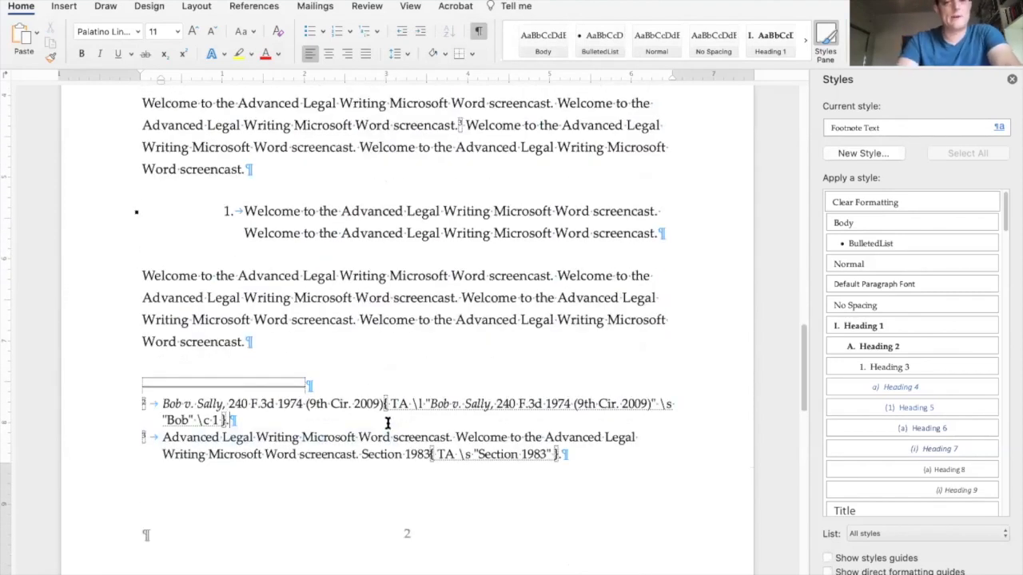
{"action": "left_click", "coordinate": [384, 404]}
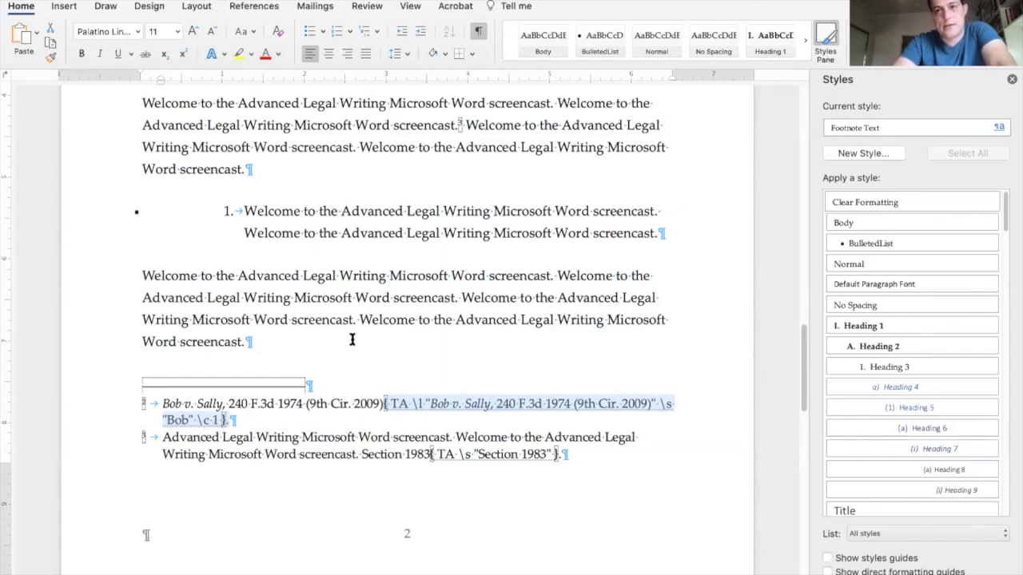
Update the Cases table under Authorities to include the newly marked Bob v. Sally citation.
{"action": "scroll", "coordinate": [351, 342], "scroll_direction": "up", "scroll_amount": 10}
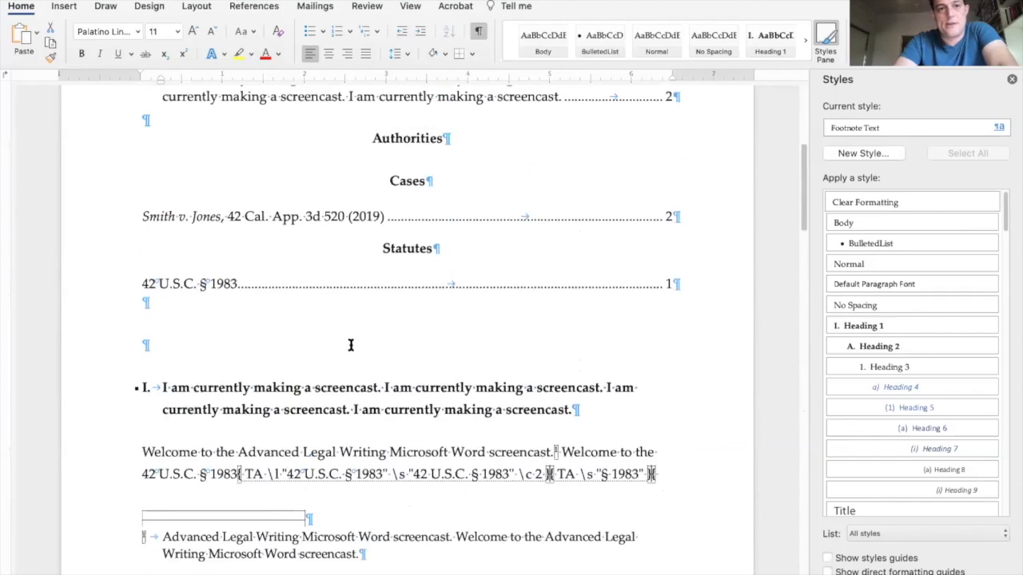
{"action": "scroll", "coordinate": [349, 301], "scroll_direction": "up", "scroll_amount": 2}
{"action": "right_click", "coordinate": [372, 267]}
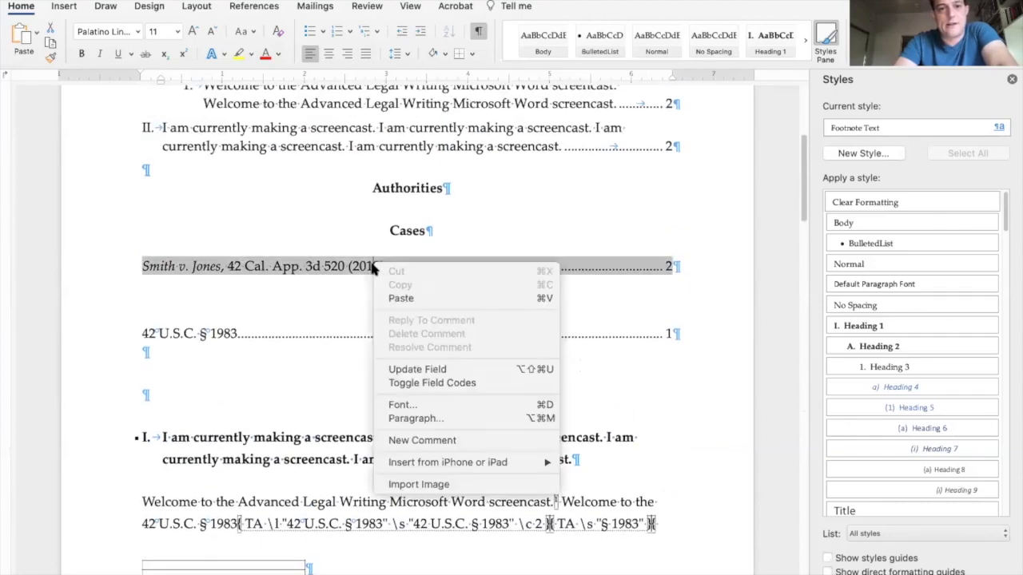
{"action": "left_click", "coordinate": [421, 369]}
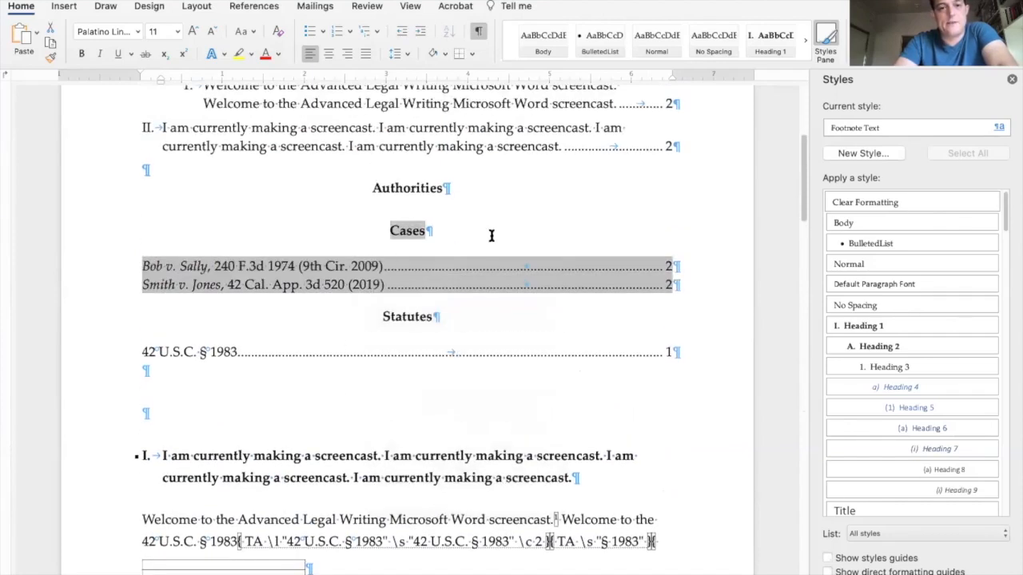
{"action": "left_click", "coordinate": [399, 392]}
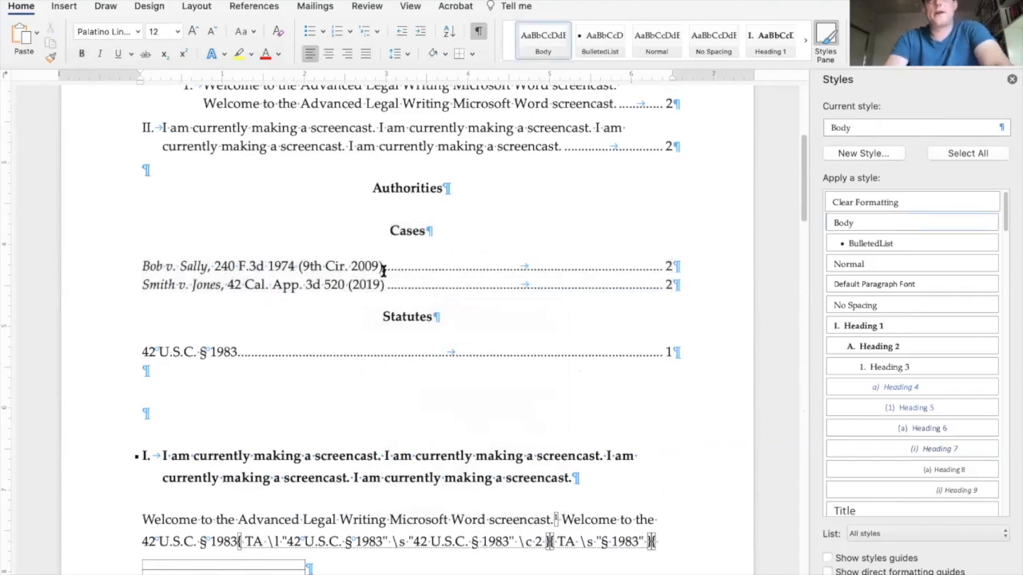
Copy "Bob v. Sally, 240 F.3d 1974" from the footnote on page 2.
{"action": "scroll", "coordinate": [376, 272], "scroll_direction": "down", "scroll_amount": 5}
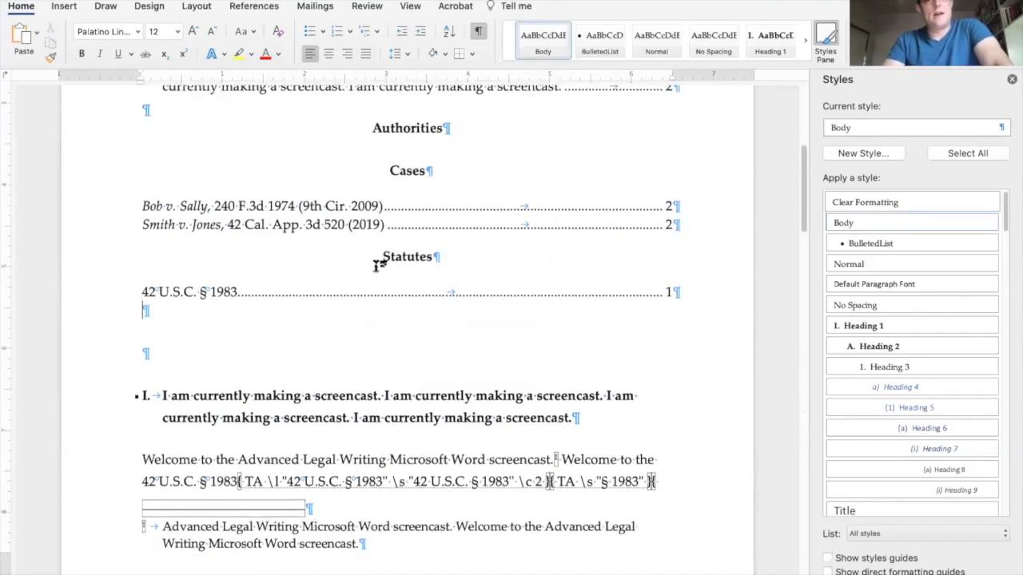
{"action": "scroll", "coordinate": [377, 269], "scroll_direction": "down", "scroll_amount": 20}
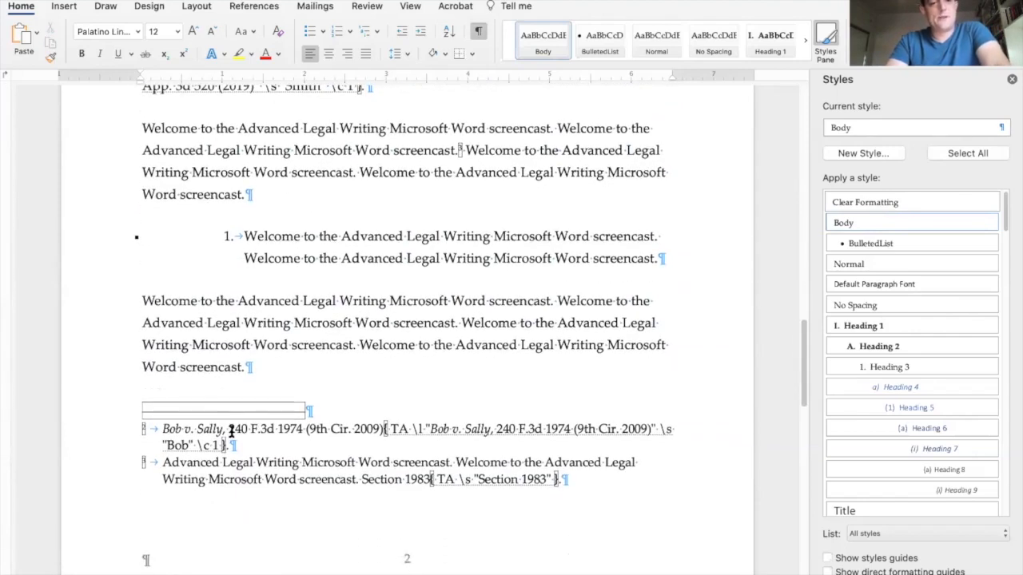
{"action": "left_click_drag", "start_coordinate": [162, 426], "coordinate": [302, 423]}
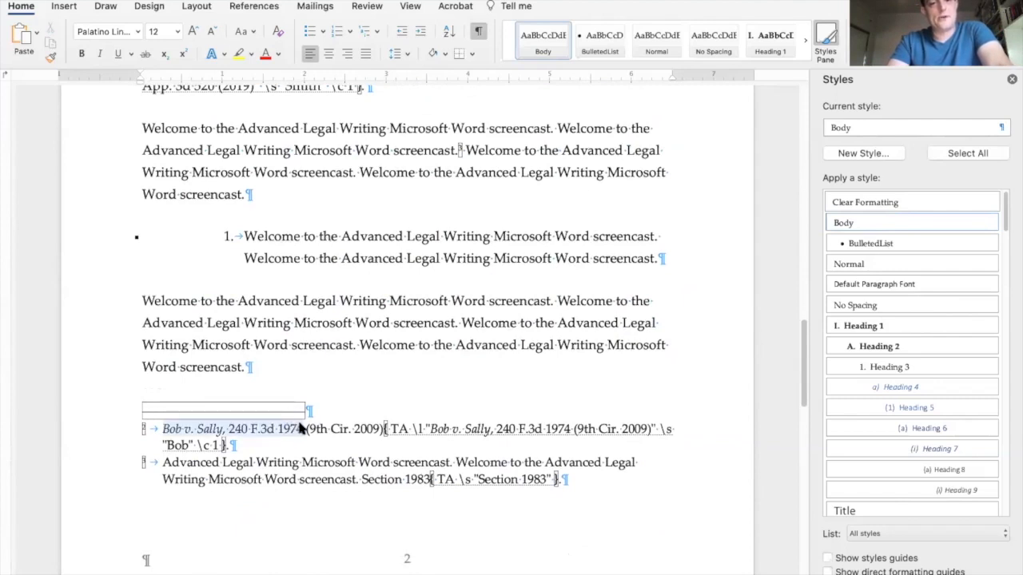
Add the Normal-style text "Test test test." below heading II on the last page and attach a footnote to it.
{"action": "scroll", "coordinate": [281, 364], "scroll_direction": "down", "scroll_amount": 10}
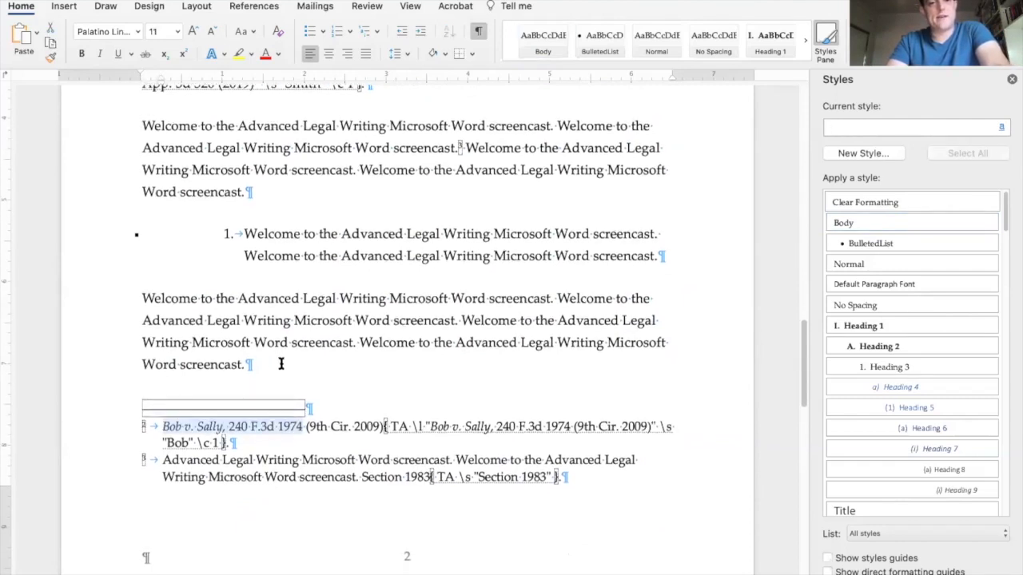
{"action": "left_click", "coordinate": [281, 278]}
{"action": "key", "text": "super+shift+n"}
{"action": "type", "text": "Test test test."}
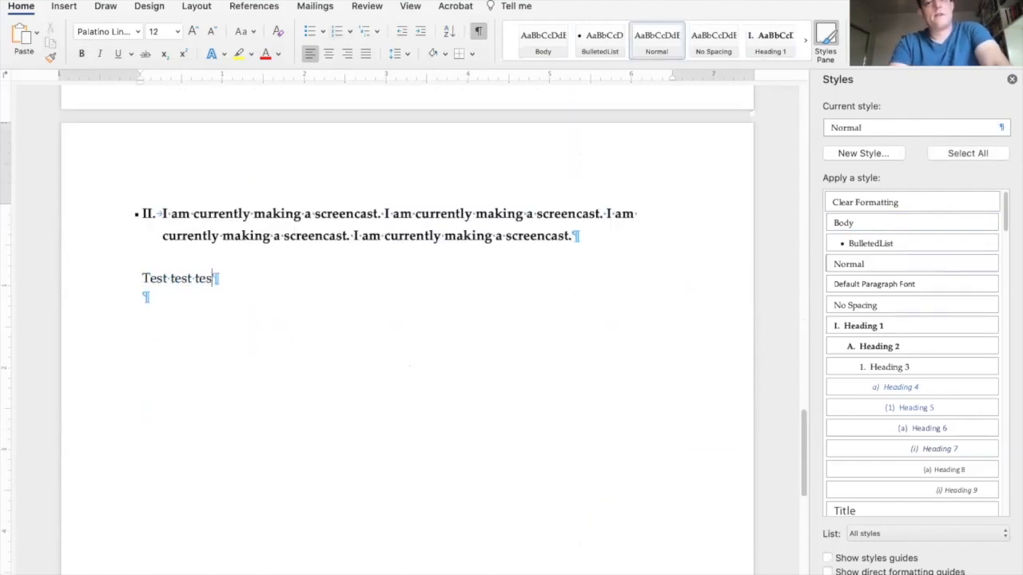
{"action": "key", "text": "super+alt+f"}
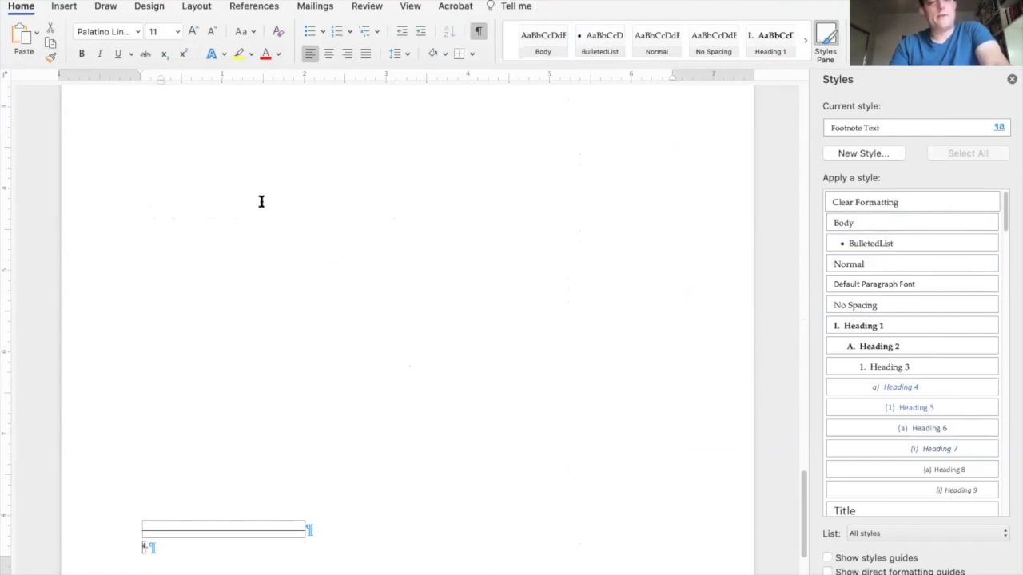
Indent the new footnote on page 3 with a tab and fill it with "Bob v. Sally, 240 F.3d 1974.".
{"action": "scroll", "coordinate": [258, 203], "scroll_direction": "up", "scroll_amount": 5}
{"action": "scroll", "coordinate": [216, 256], "scroll_direction": "down", "scroll_amount": 6}
{"action": "left_click", "coordinate": [179, 441]}
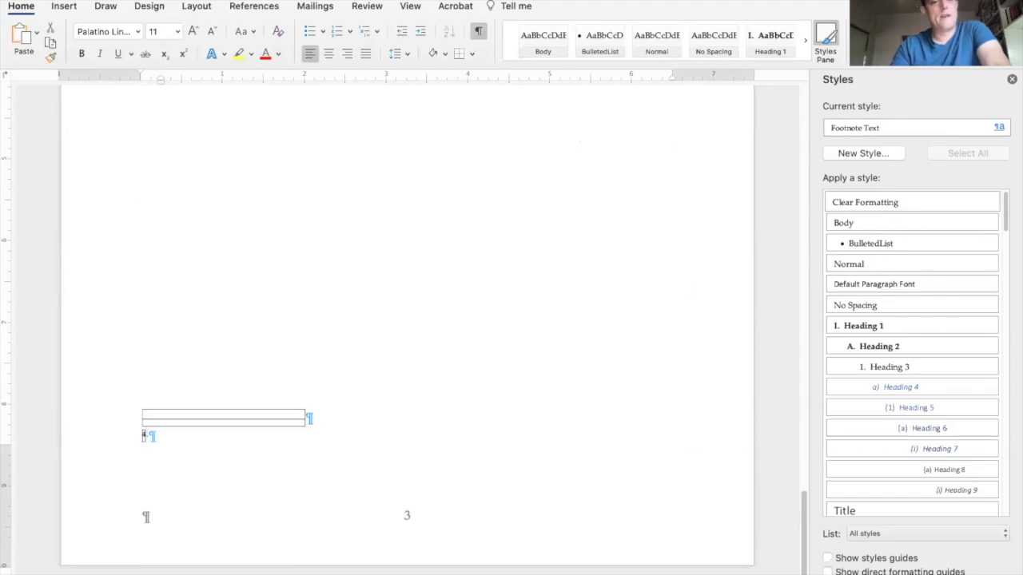
{"action": "key", "text": "Tab"}
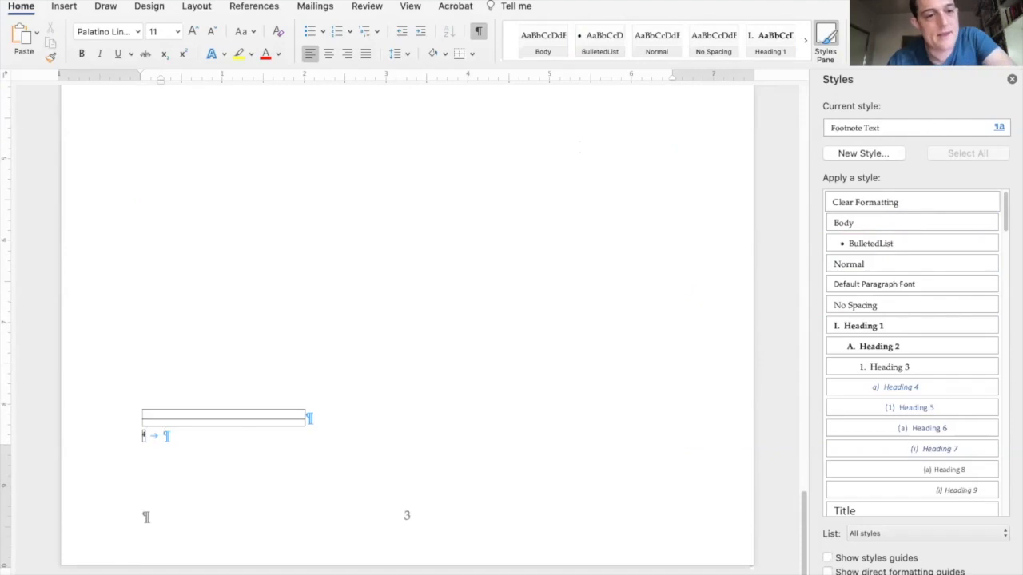
{"action": "type", "text": "Bob v. Sally, 240 F.3d 1974."}
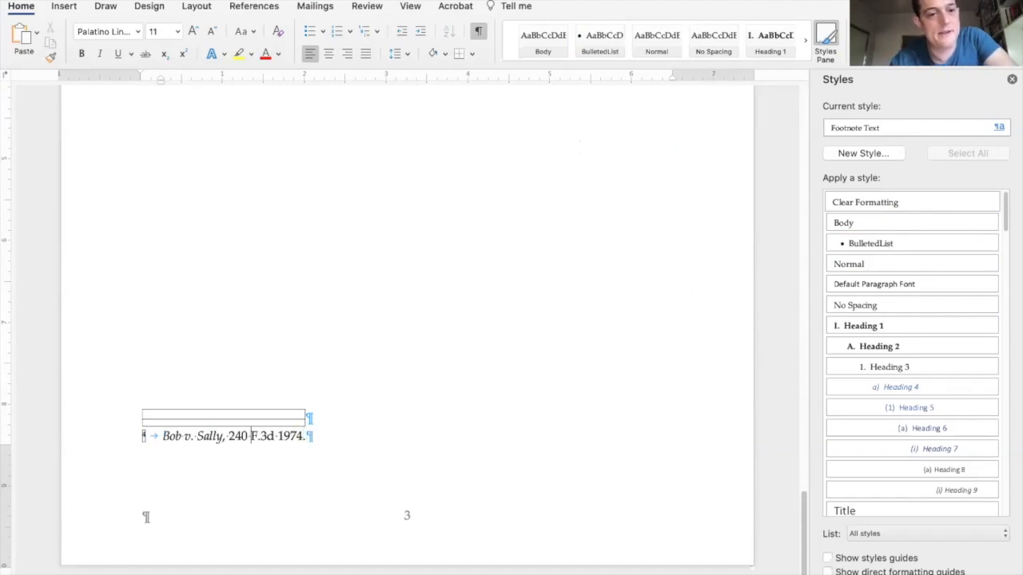
Shorten the case name in the page 3 footnote to "Bob".
{"action": "double_click", "coordinate": [222, 436]}
{"action": "left_click_drag", "start_coordinate": [223, 435], "coordinate": [179, 436]}
{"action": "key", "text": "BackSpace"}
{"action": "key", "text": "Right"}
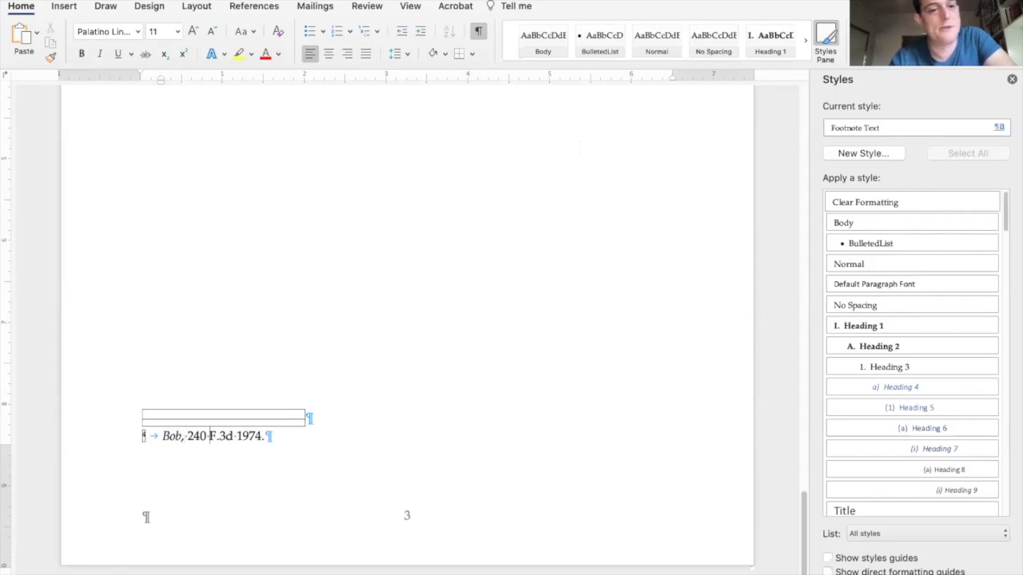
Turn the page 3 footnote's reporter reference into a pinpoint cite reading "240 F.3d at 1976.".
{"action": "type", "text": "at"}
{"action": "key", "text": "Right"}
{"action": "key", "text": "Right"}
{"action": "key", "text": "Right"}
{"action": "key", "text": "Right"}
{"action": "key", "text": "BackSpace"}
{"action": "type", "text": "7"}
{"action": "key", "text": "BackSpace"}
{"action": "type", "text": "6"}
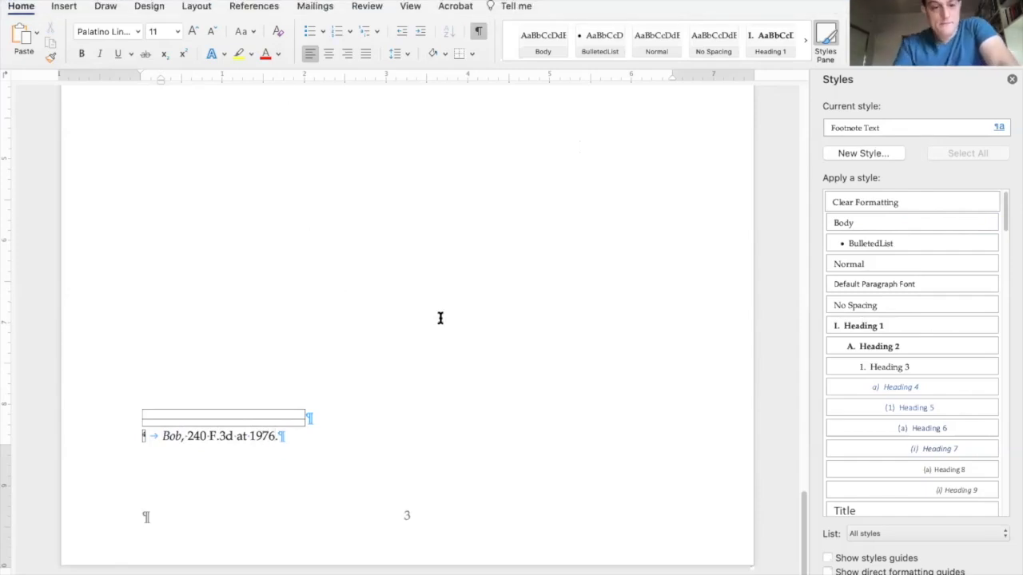
Update the Cases table under Authorities after adding the short-form Bob footnote.
{"action": "scroll", "coordinate": [438, 324], "scroll_direction": "up", "scroll_amount": 5}
{"action": "scroll", "coordinate": [432, 331], "scroll_direction": "up", "scroll_amount": 10}
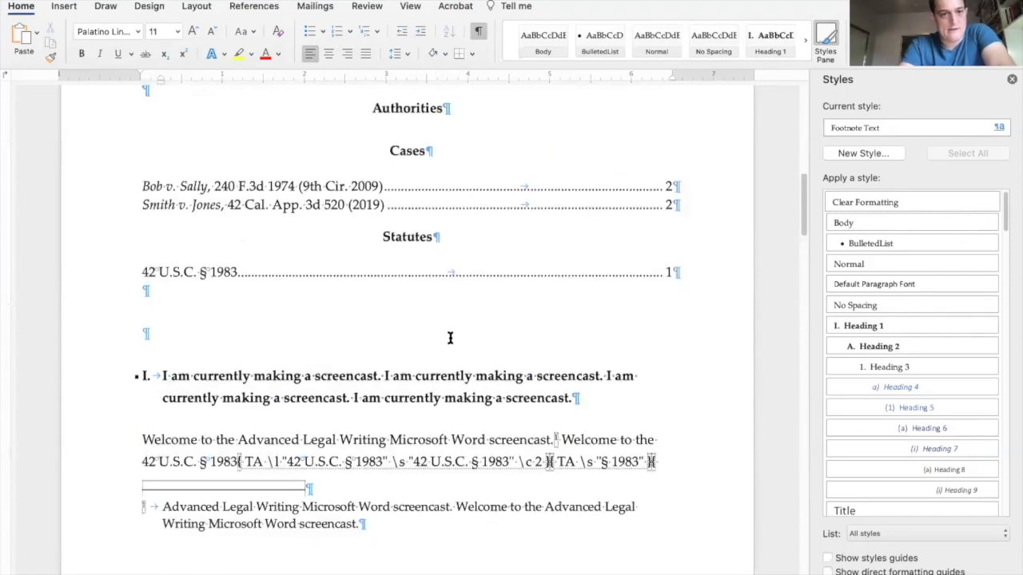
{"action": "right_click", "coordinate": [398, 314]}
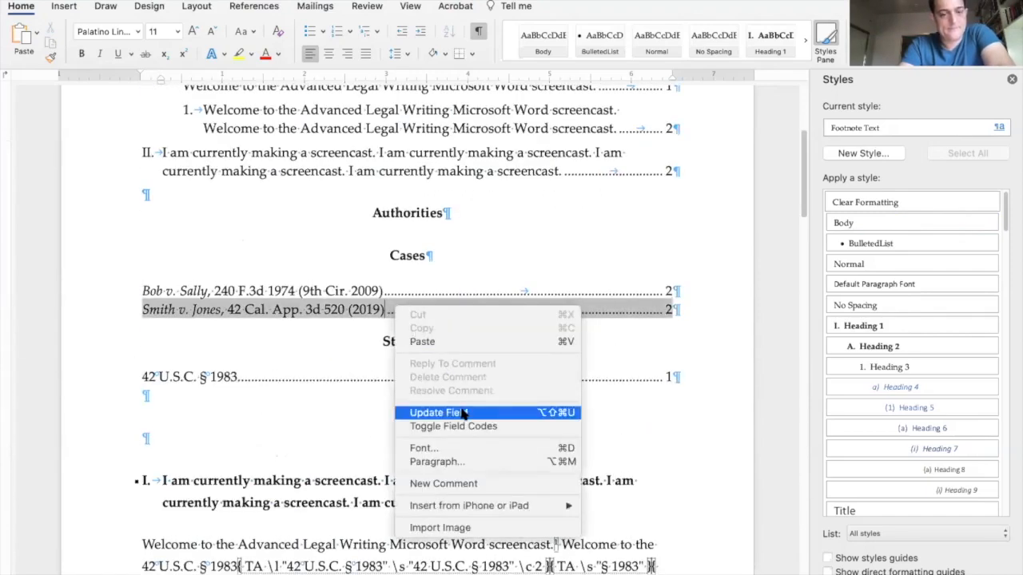
{"action": "left_click", "coordinate": [438, 412]}
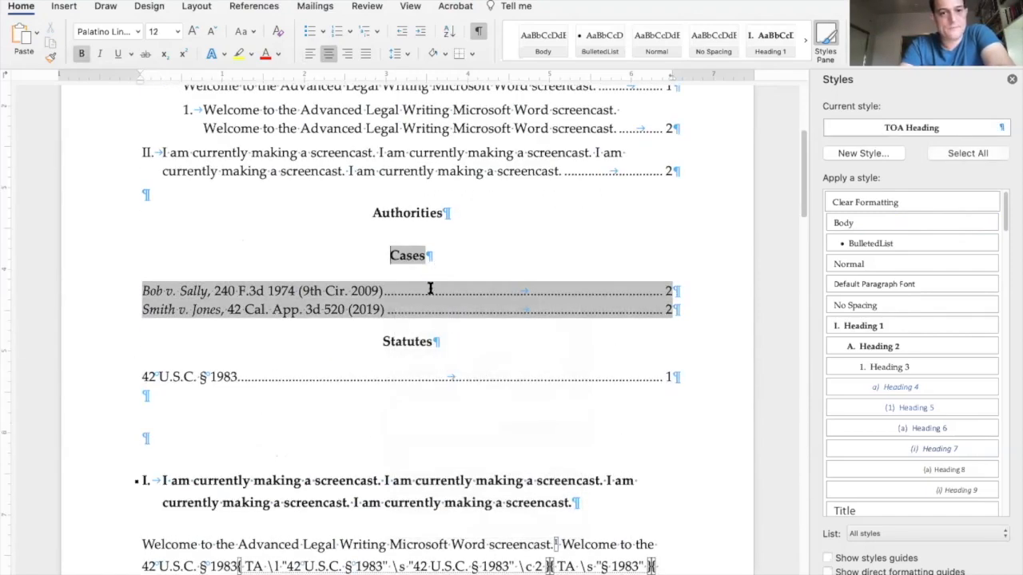
Refresh the Cases table once more to recheck the page references for Bob v. Sally.
{"action": "right_click", "coordinate": [430, 288]}
{"action": "left_click", "coordinate": [471, 391]}
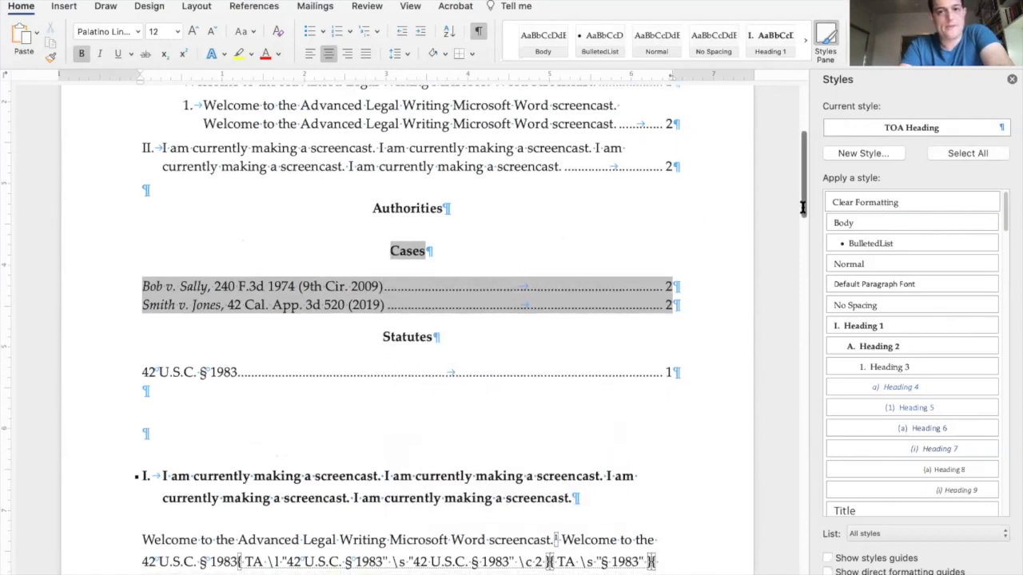
{"action": "left_click", "coordinate": [801, 490]}
{"action": "left_click", "coordinate": [801, 490]}
{"action": "scroll", "coordinate": [433, 374], "scroll_direction": "up", "scroll_amount": 2}
{"action": "scroll", "coordinate": [400, 377], "scroll_direction": "down", "scroll_amount": 5}
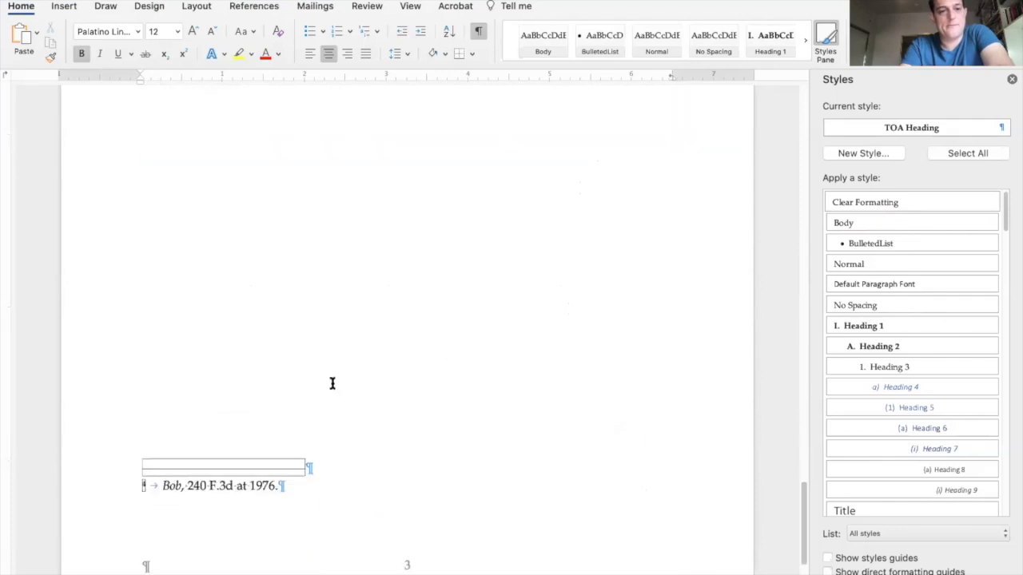
{"action": "left_click", "coordinate": [163, 435]}
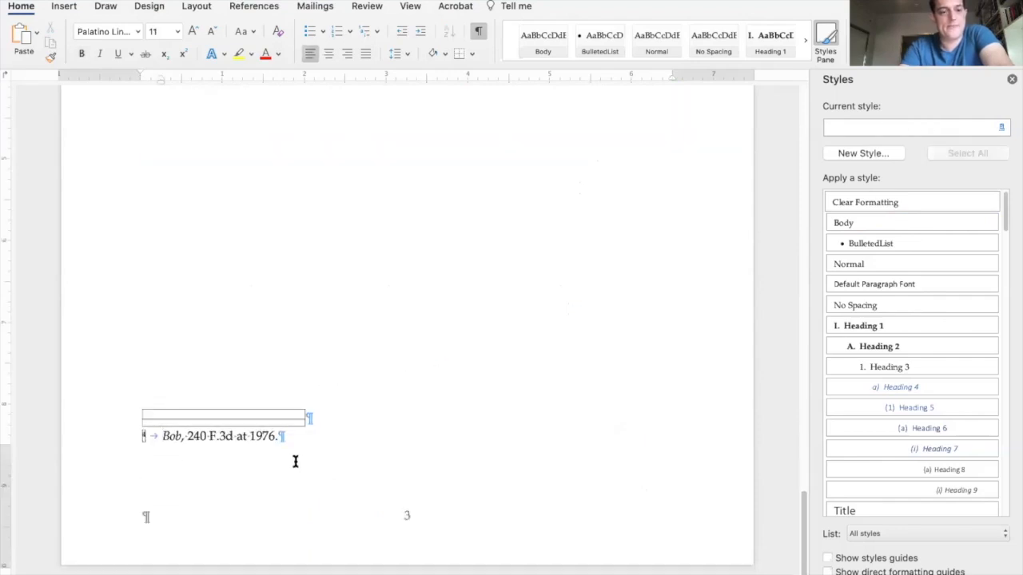
{"action": "key", "text": "shift+alt+Right"}
{"action": "key", "text": "shift+Right"}
{"action": "key", "text": "shift+alt+Right"}
{"action": "key", "text": "shift+alt+Right"}
{"action": "key", "text": "shift+alt+Right"}
{"action": "key", "text": "shift+alt+Right"}
{"action": "key", "text": "shift+alt+Right"}
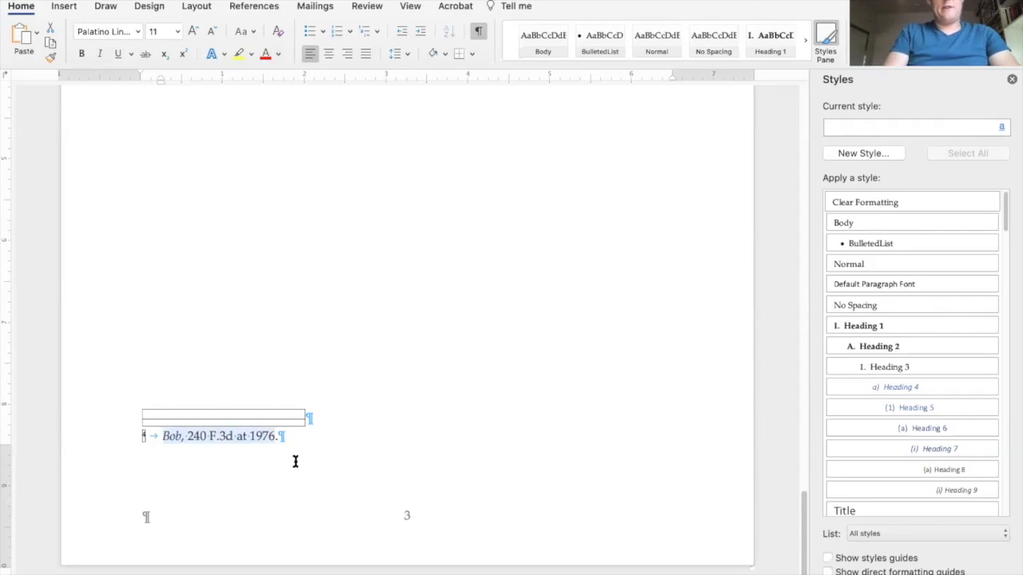
{"action": "key", "text": "alt+shift+i"}
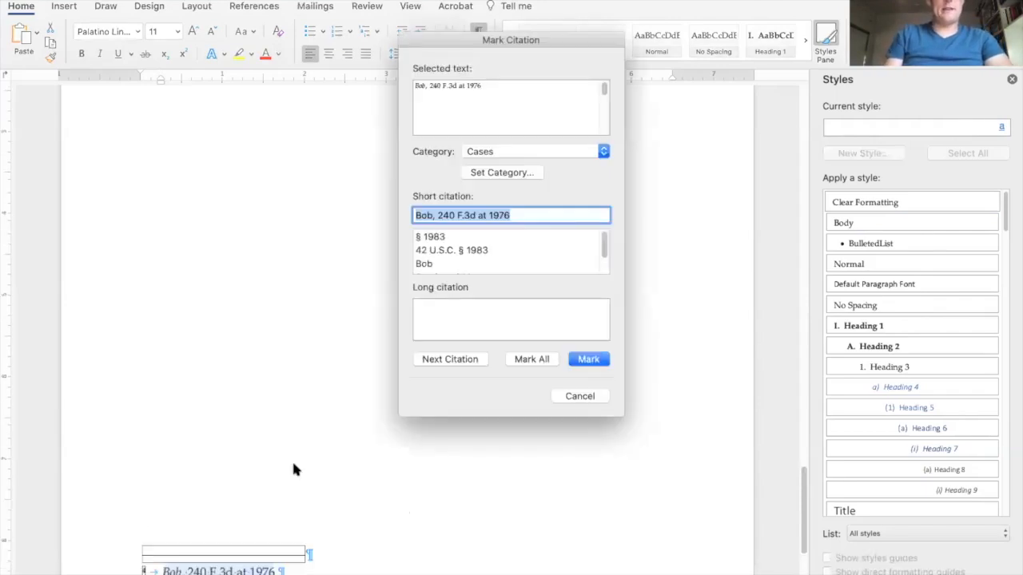
{"action": "left_click", "coordinate": [466, 216]}
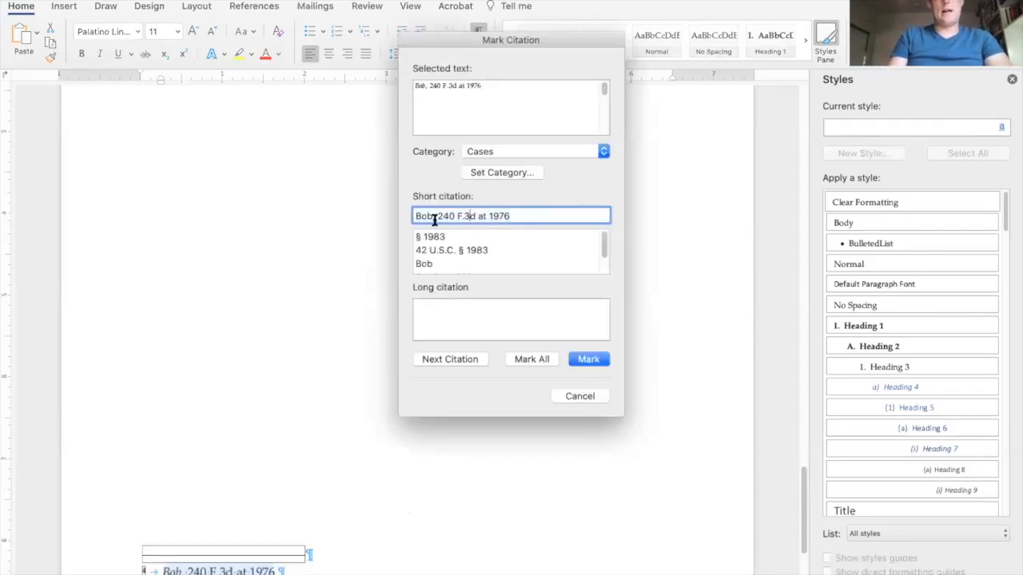
{"action": "left_click_drag", "start_coordinate": [414, 216], "coordinate": [529, 217]}
{"action": "left_click", "coordinate": [529, 217]}
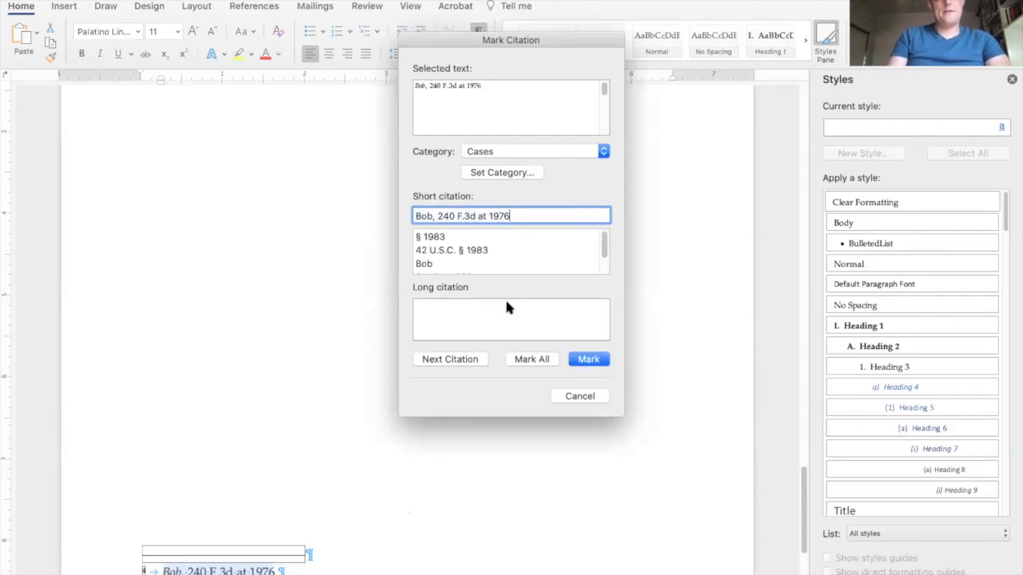
{"action": "scroll", "coordinate": [529, 253], "scroll_direction": "down", "scroll_amount": 2}
{"action": "scroll", "coordinate": [529, 253], "scroll_direction": "up", "scroll_amount": 1}
{"action": "scroll", "coordinate": [476, 254], "scroll_direction": "down", "scroll_amount": 1}
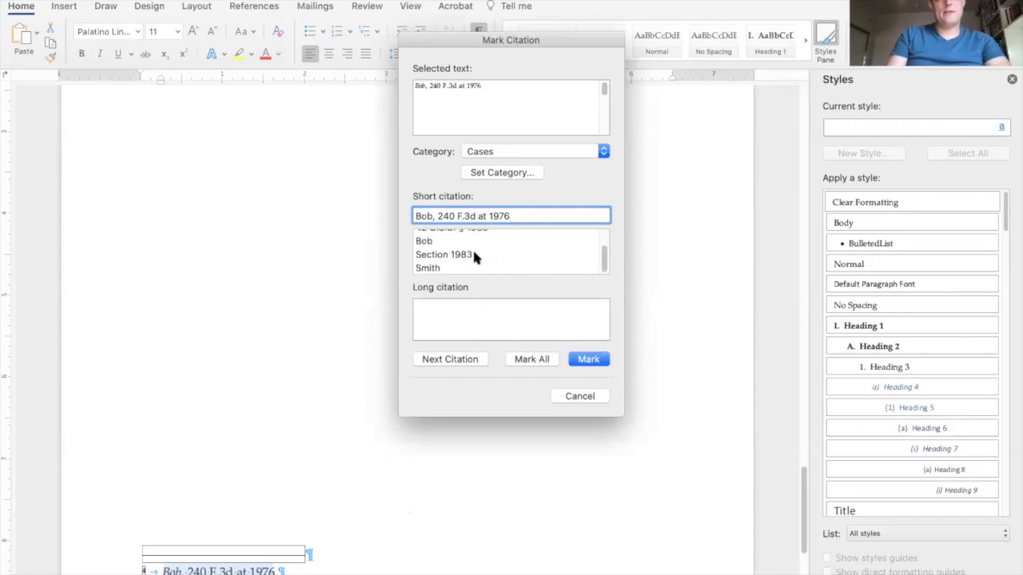
{"action": "scroll", "coordinate": [476, 255], "scroll_direction": "up", "scroll_amount": 2}
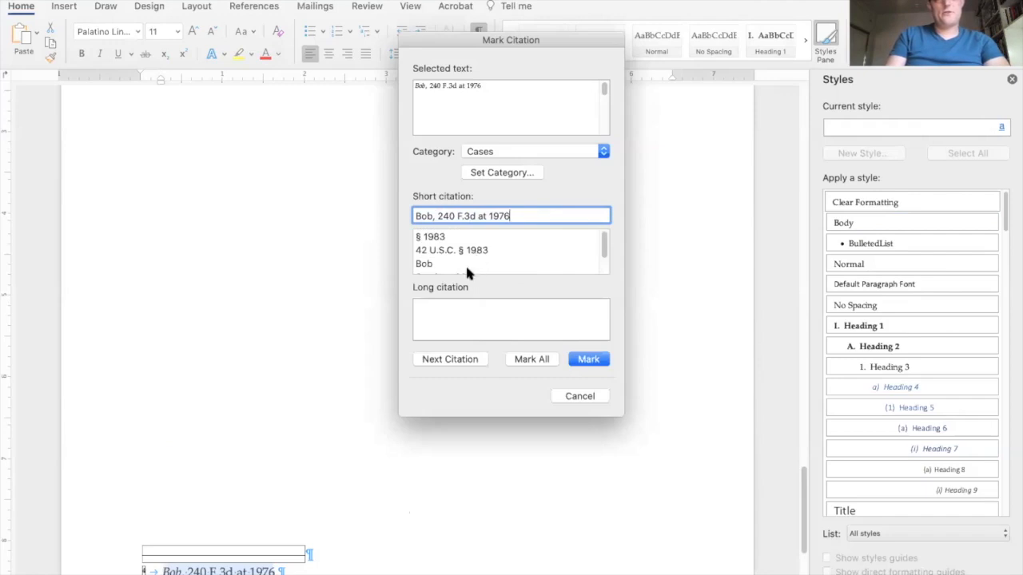
{"action": "scroll", "coordinate": [242, 506], "scroll_direction": "down", "scroll_amount": 3}
{"action": "left_click", "coordinate": [232, 468]}
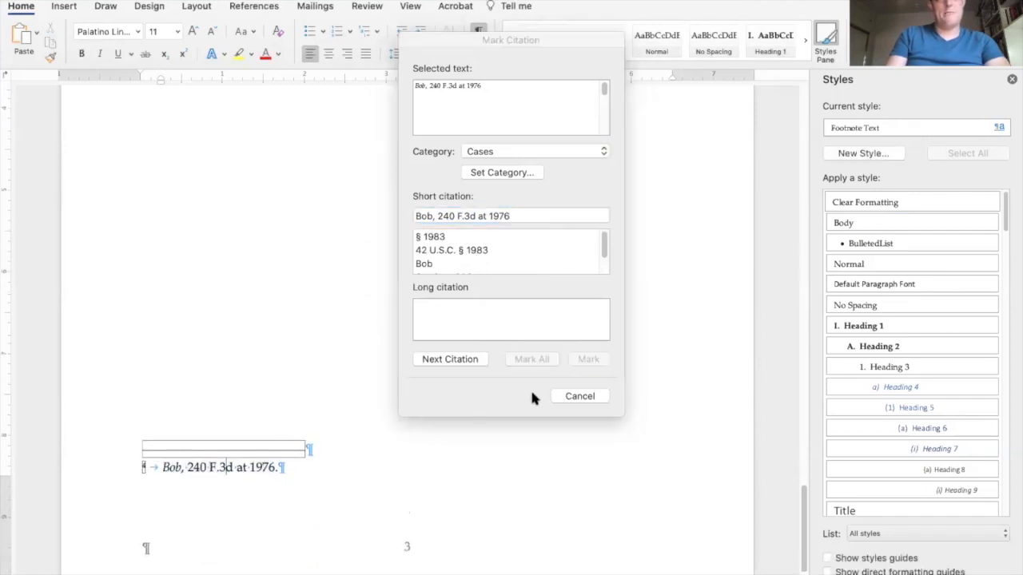
Mark only the case name "Bob" in the page 3 footnote as a citation, using the existing short citation "Bob".
{"action": "left_click_drag", "start_coordinate": [172, 467], "coordinate": [278, 467]}
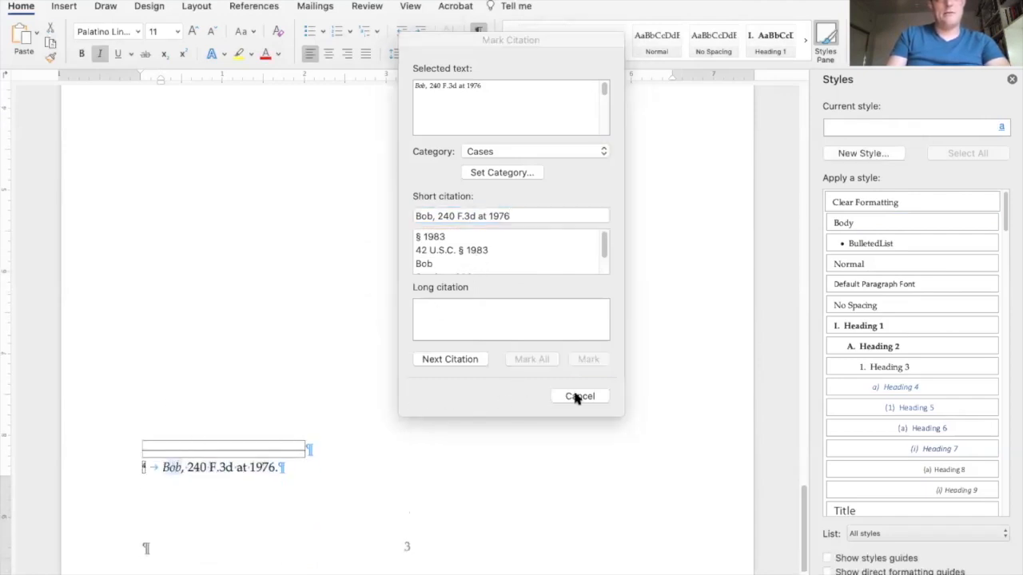
{"action": "left_click", "coordinate": [578, 397]}
{"action": "key", "text": "alt+shift+i"}
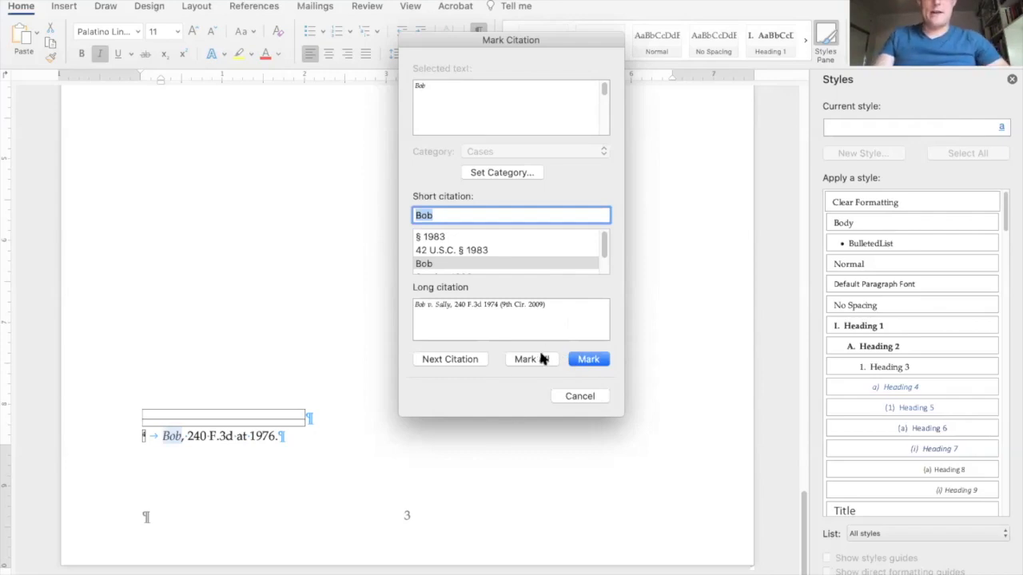
{"action": "left_click", "coordinate": [587, 362]}
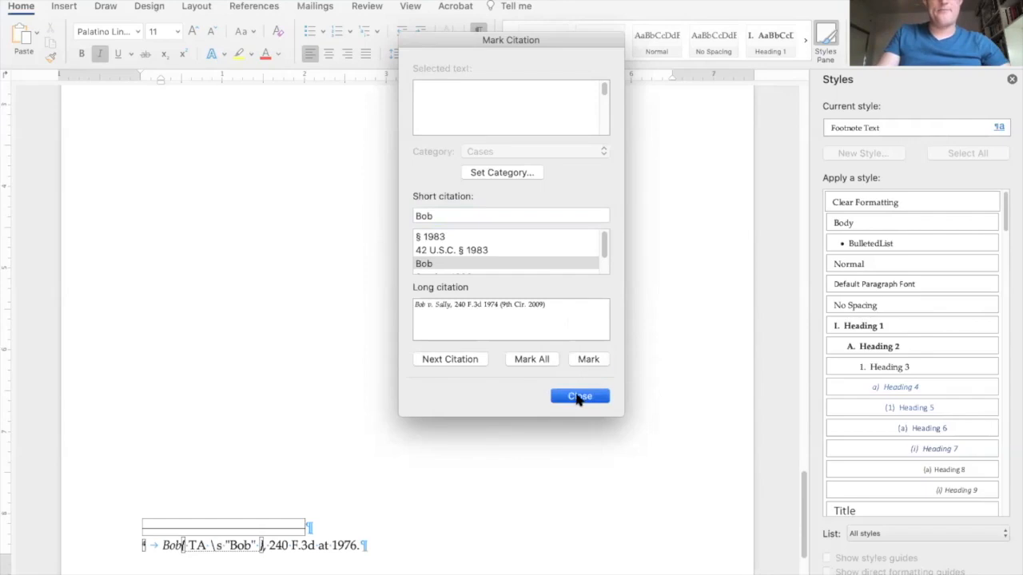
{"action": "left_click", "coordinate": [579, 397]}
Update the Cases table under Authorities to include the newly marked footnote cite, and check the page references for Bob v. Sally.
{"action": "scroll", "coordinate": [381, 529], "scroll_direction": "up", "scroll_amount": 10}
{"action": "scroll", "coordinate": [383, 526], "scroll_direction": "up", "scroll_amount": 15}
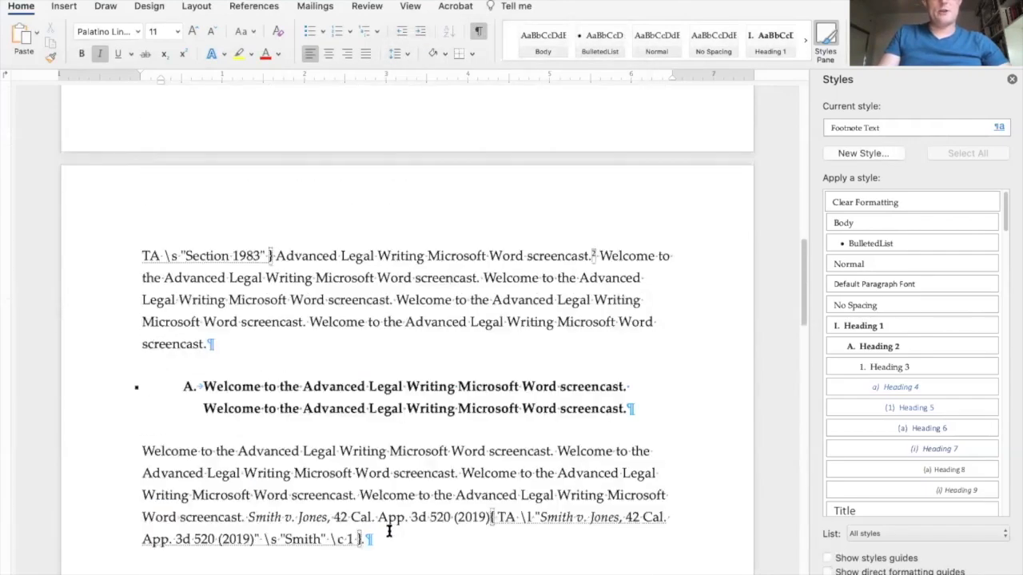
{"action": "right_click", "coordinate": [402, 301]}
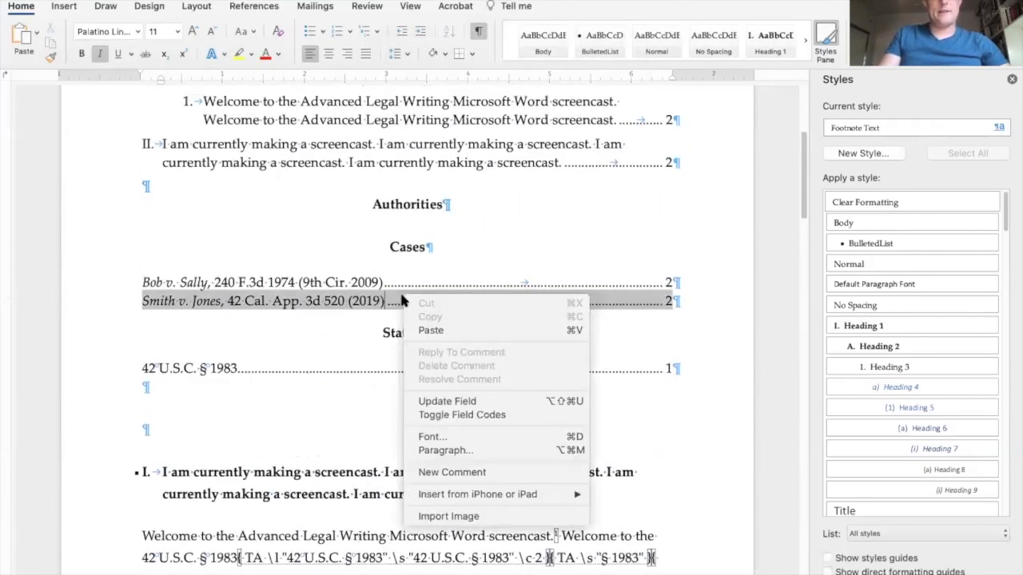
{"action": "left_click", "coordinate": [373, 291]}
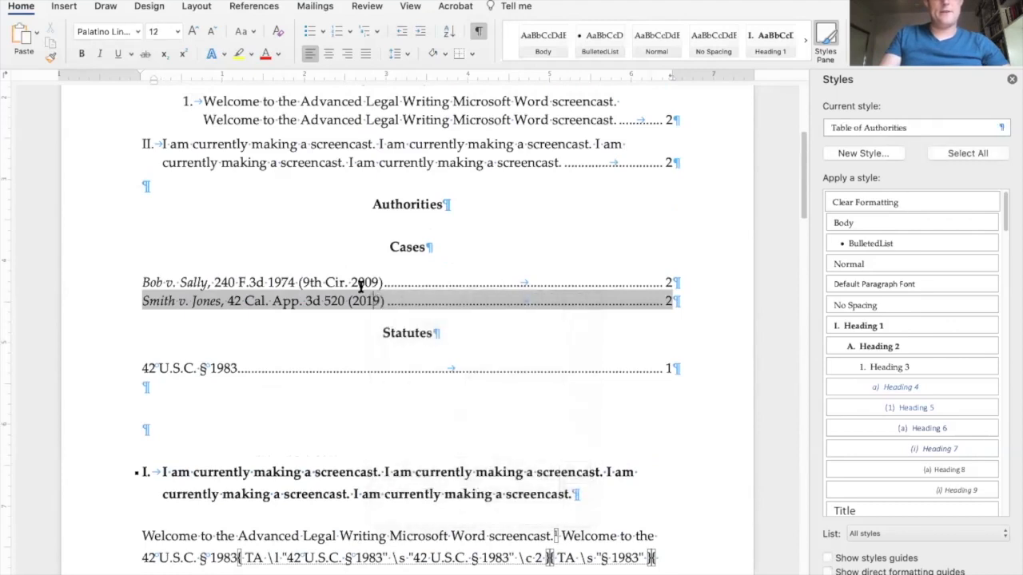
{"action": "right_click", "coordinate": [359, 284]}
{"action": "left_click", "coordinate": [416, 390]}
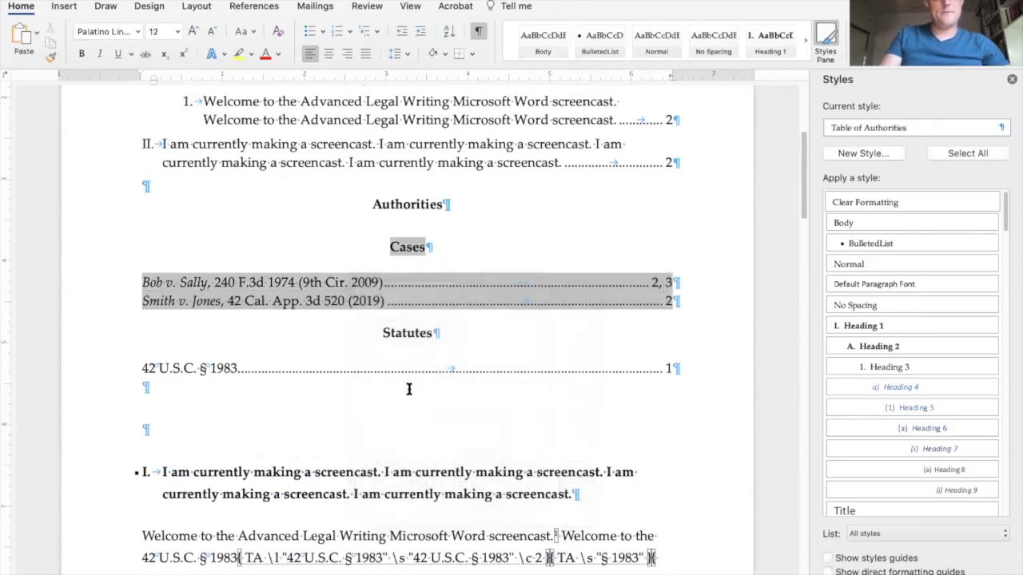
{"action": "left_click", "coordinate": [653, 282]}
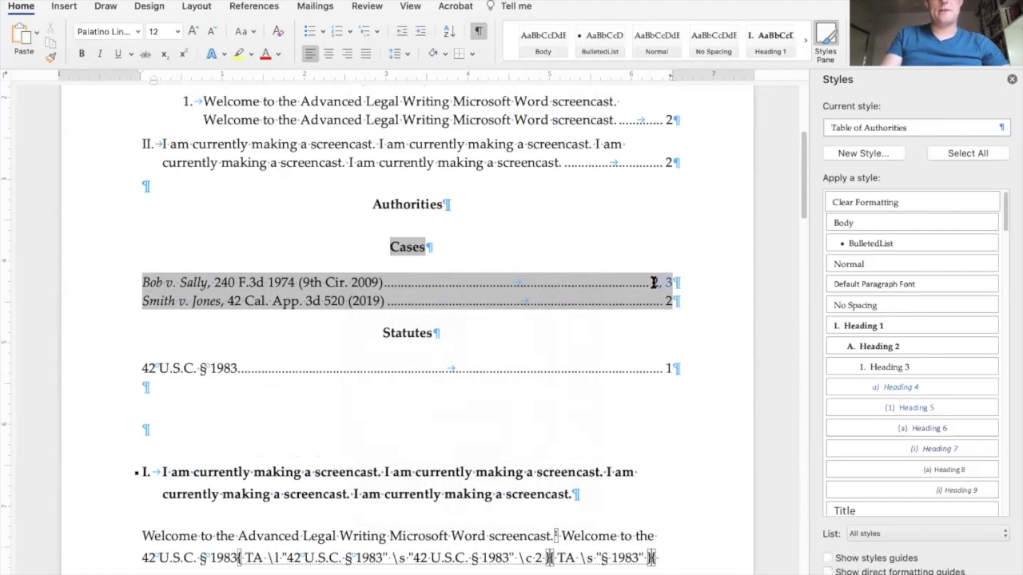
{"action": "left_click", "coordinate": [682, 310]}
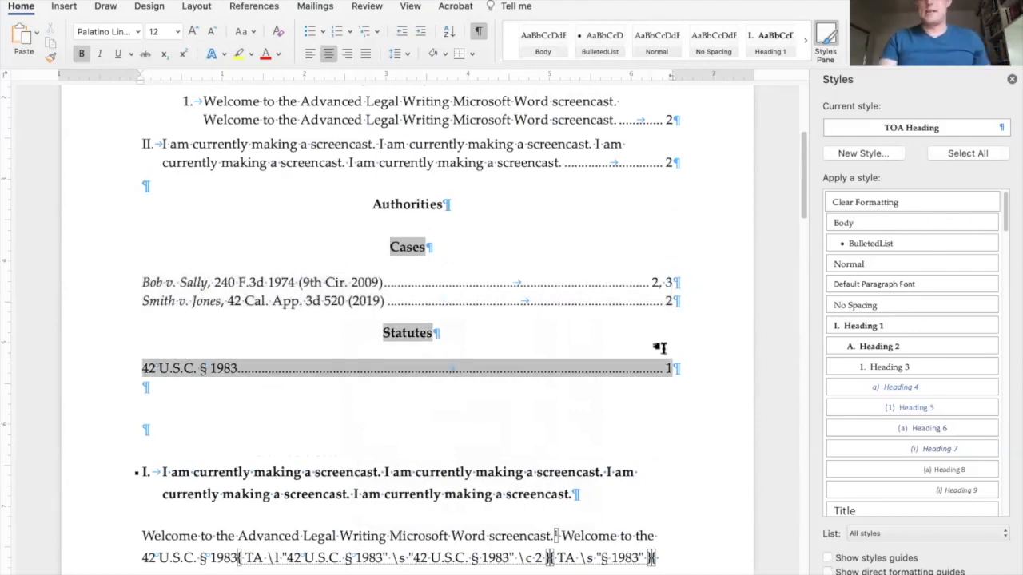
{"action": "left_click", "coordinate": [657, 282]}
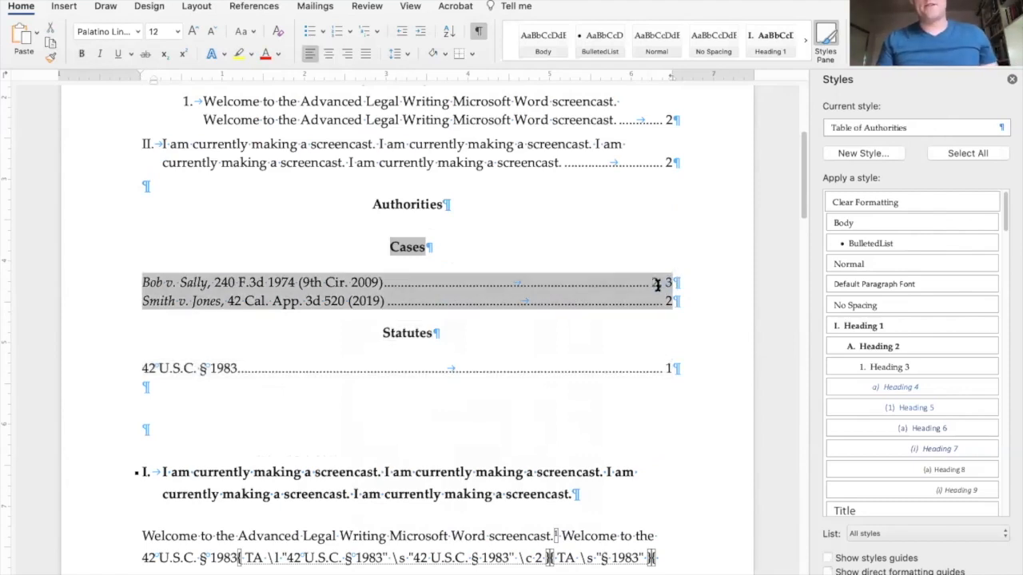
{"action": "left_click", "coordinate": [582, 425]}
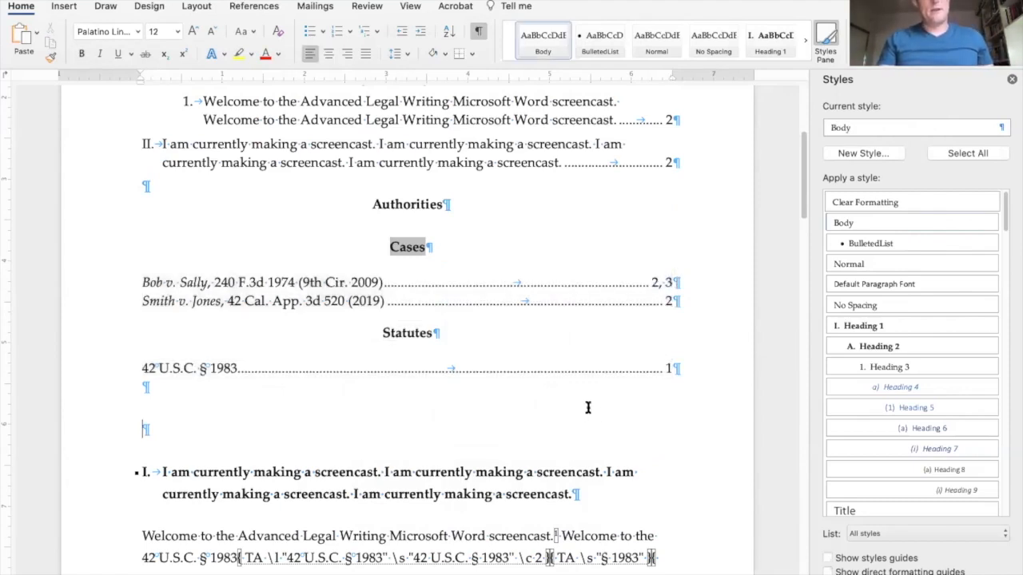
Hide the formatting marks and field codes, and review the clean document from the title to the page 2 footnotes.
{"action": "scroll", "coordinate": [589, 413], "scroll_direction": "down", "scroll_amount": 3}
{"action": "left_click", "coordinate": [478, 32]}
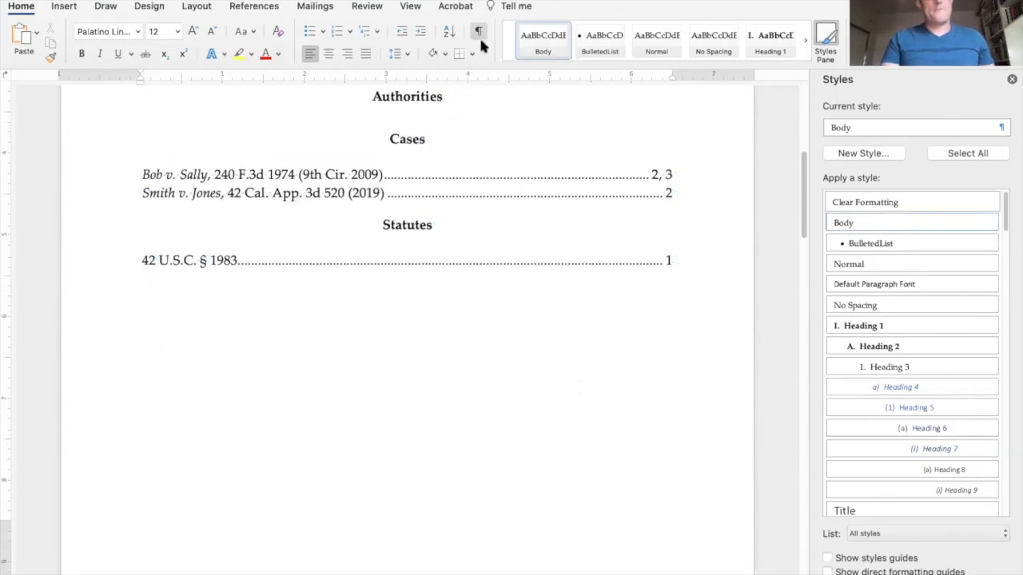
{"action": "scroll", "coordinate": [548, 226], "scroll_direction": "up", "scroll_amount": 5}
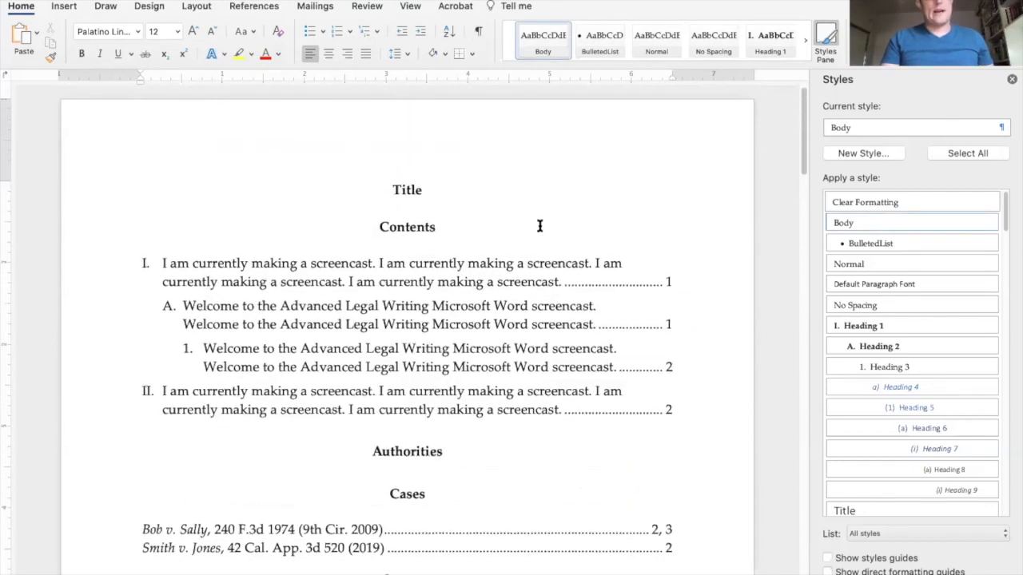
{"action": "scroll", "coordinate": [540, 225], "scroll_direction": "down", "scroll_amount": 15}
{"action": "scroll", "coordinate": [537, 223], "scroll_direction": "down", "scroll_amount": 7}
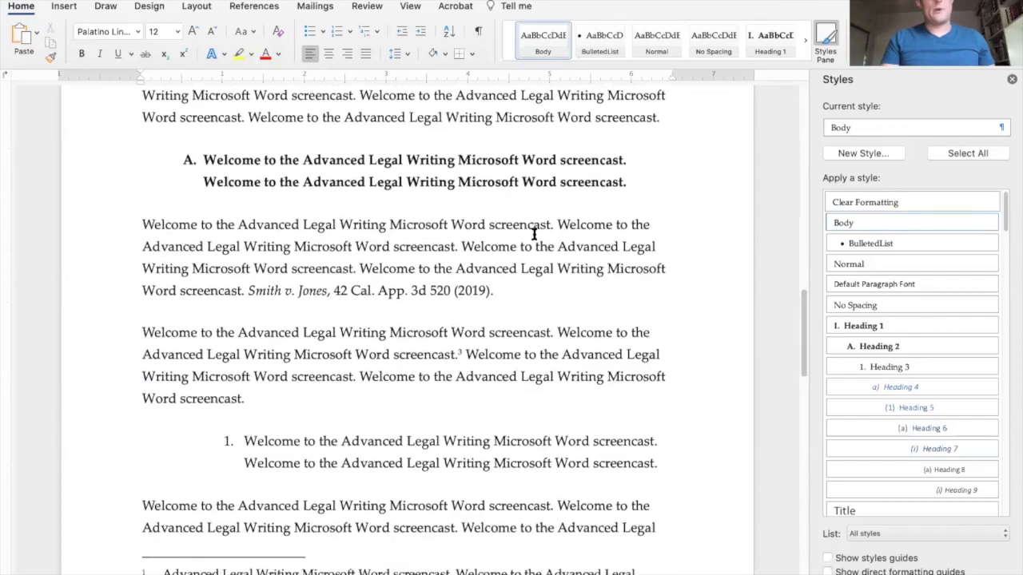
{"action": "scroll", "coordinate": [527, 251], "scroll_direction": "down", "scroll_amount": 15}
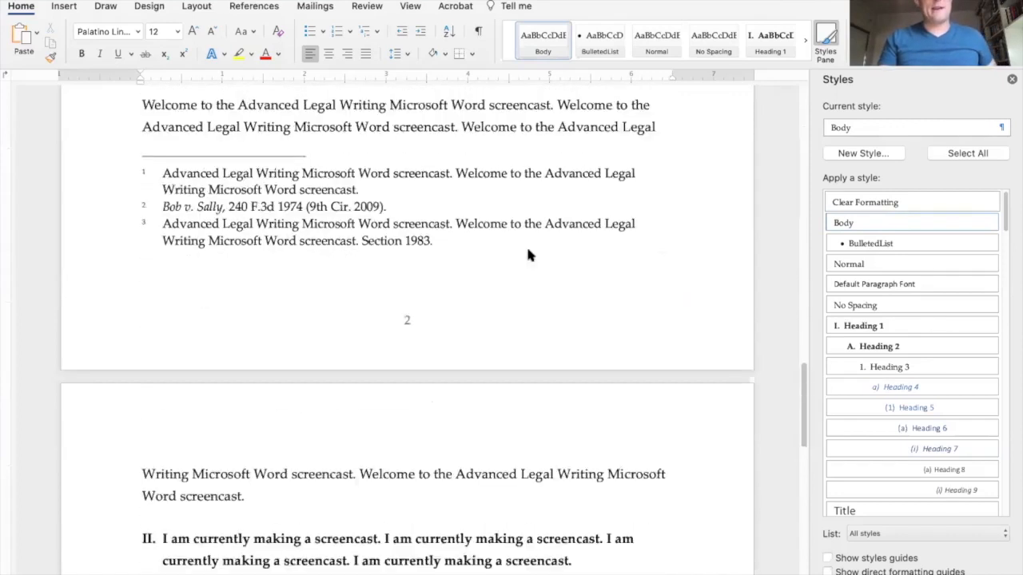
{"action": "scroll", "coordinate": [530, 267], "scroll_direction": "up", "scroll_amount": 20}
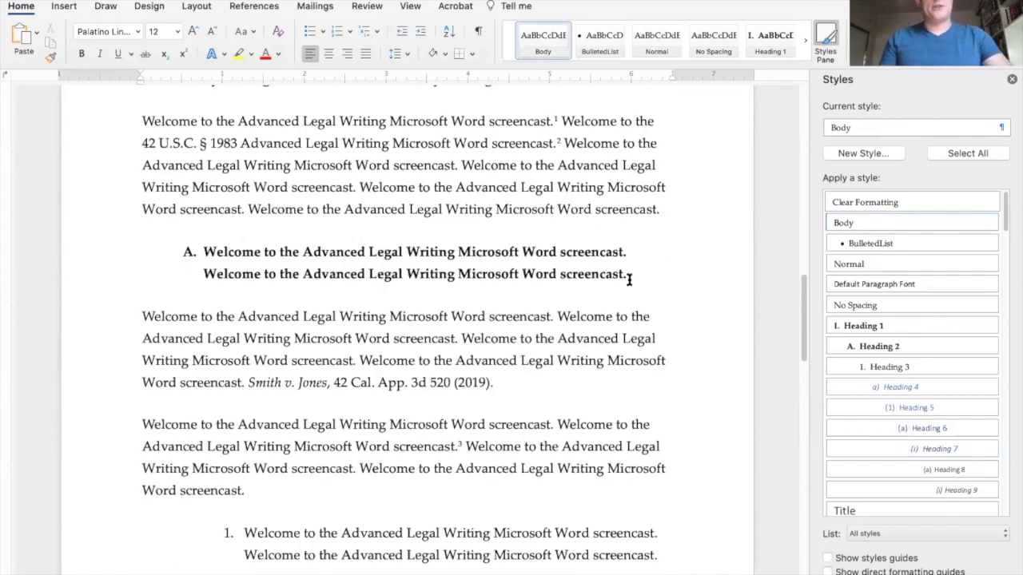
Split the body paragraph under heading I after footnote reference 2, leaving an empty paragraph between the two parts.
{"action": "left_click", "coordinate": [629, 279]}
{"action": "left_click", "coordinate": [667, 193]}
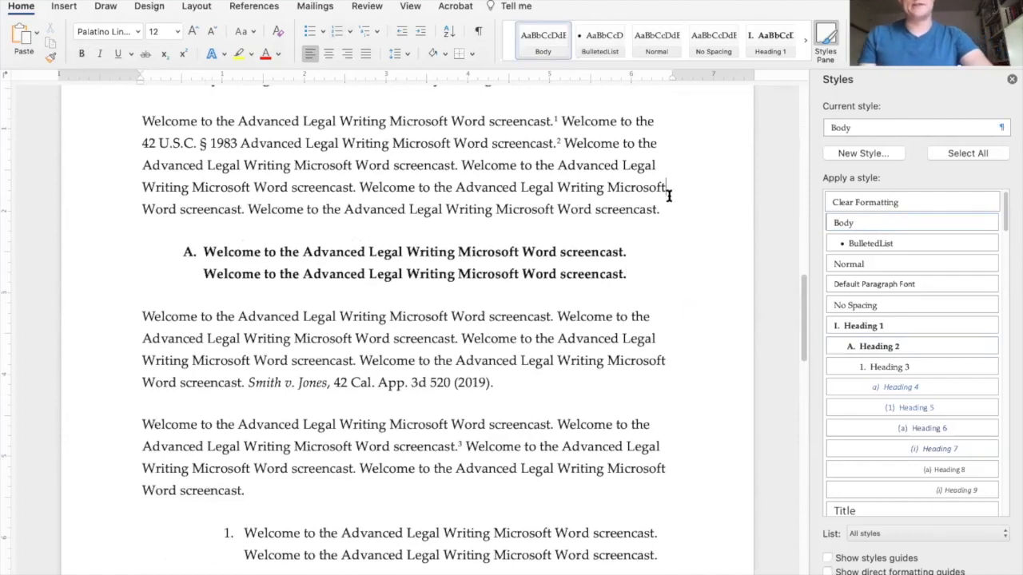
{"action": "left_click", "coordinate": [566, 141]}
{"action": "key", "text": "Return"}
{"action": "key", "text": "Return"}
{"action": "key", "text": "Up"}
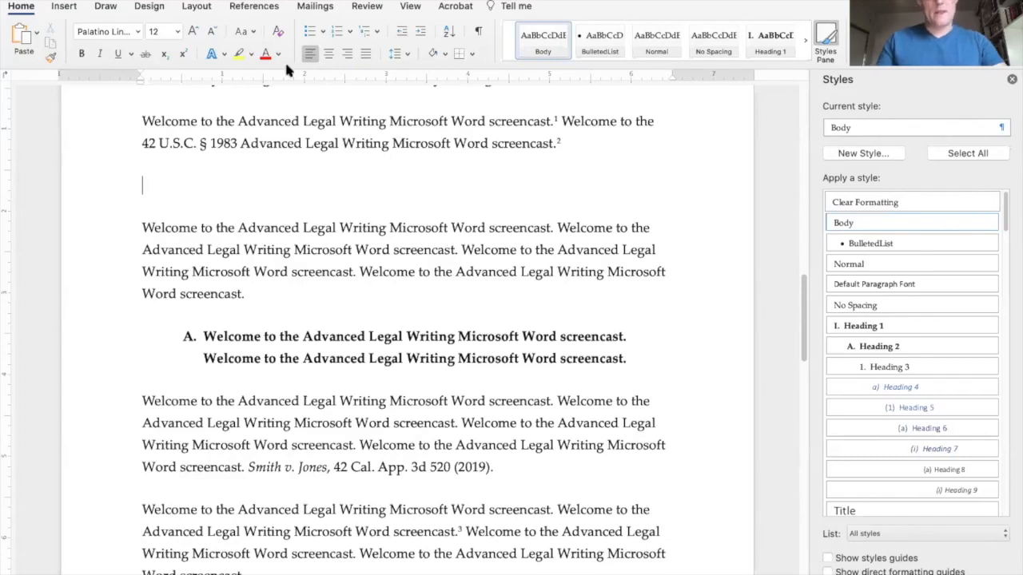
Search online pictures for "law" and insert the photo of letter tiles spelling "LAW" in the empty paragraph.
{"action": "left_click", "coordinate": [188, 1]}
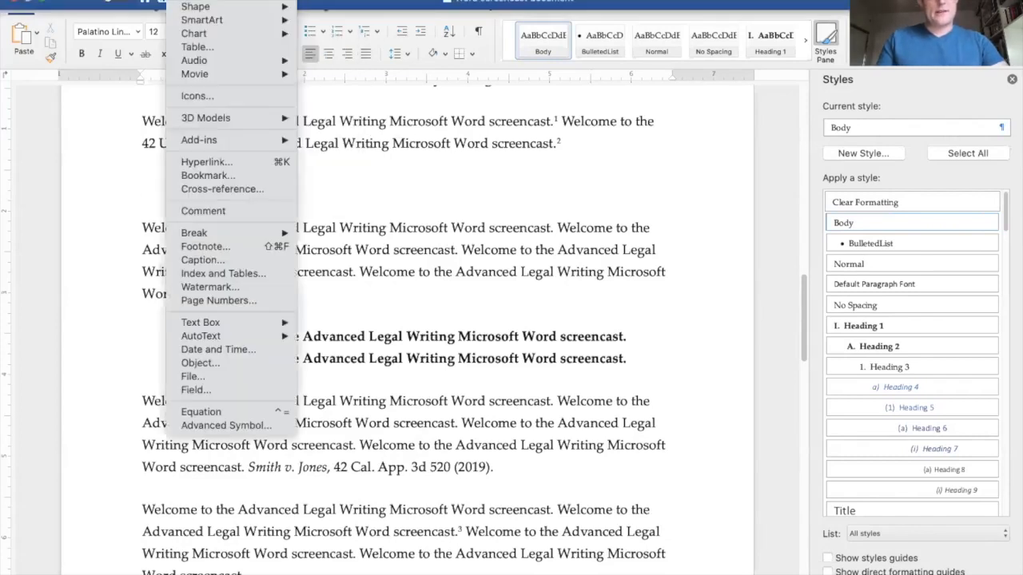
{"action": "mouse_move", "coordinate": [240, 1]}
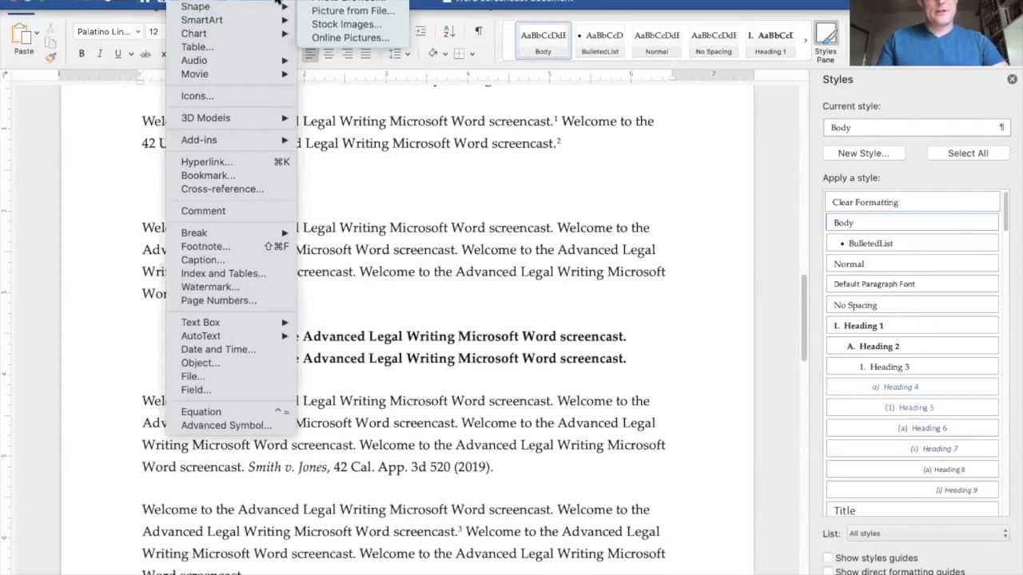
{"action": "left_click", "coordinate": [344, 37]}
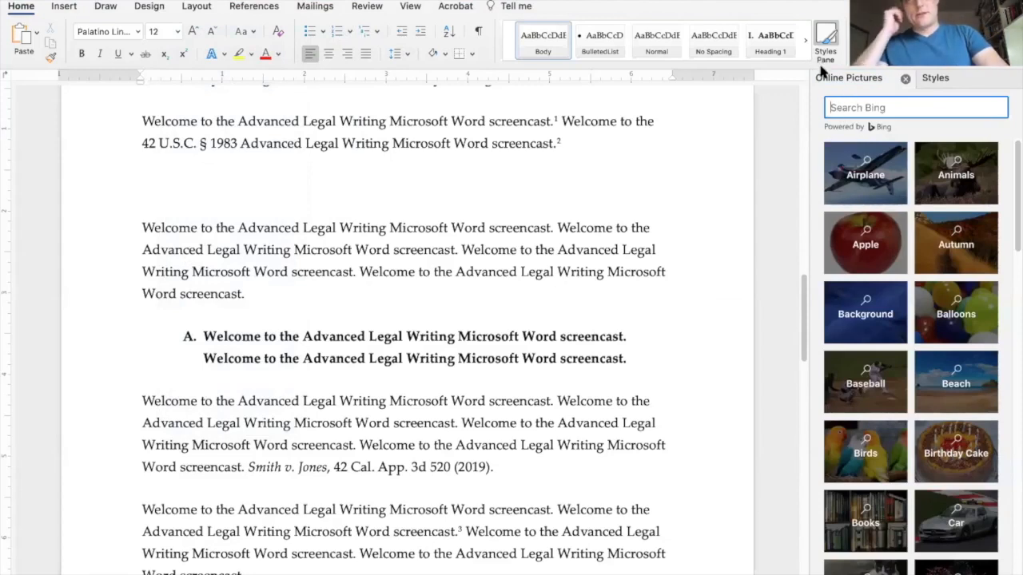
{"action": "type", "text": "law"}
{"action": "key", "text": "Return"}
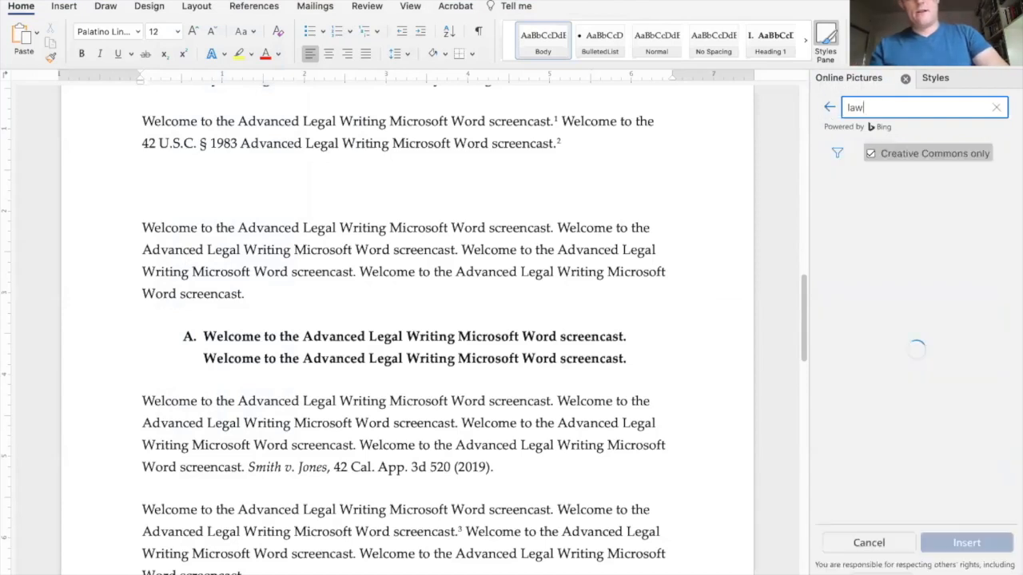
{"action": "scroll", "coordinate": [895, 256], "scroll_direction": "down", "scroll_amount": 5}
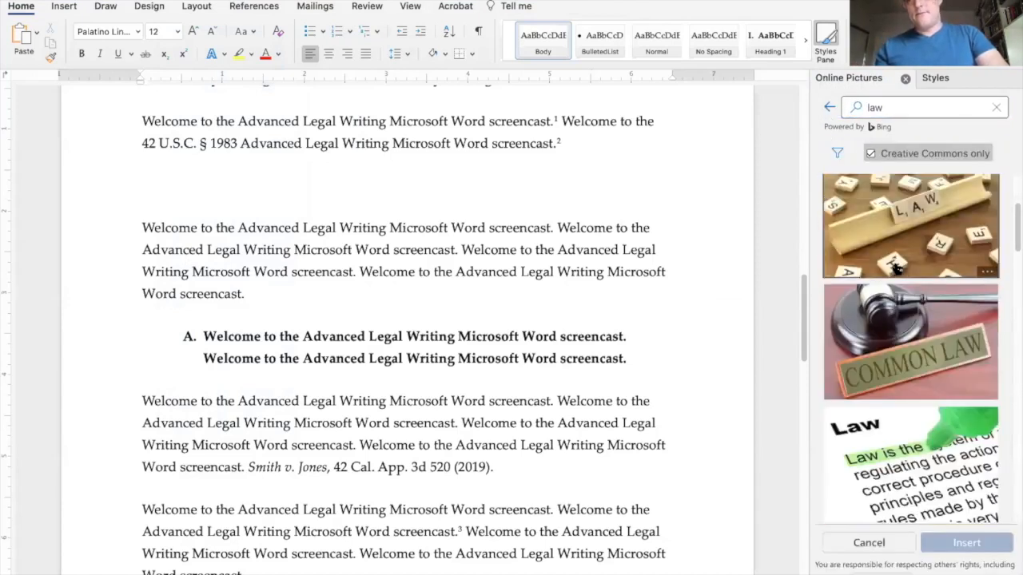
{"action": "scroll", "coordinate": [898, 266], "scroll_direction": "up", "scroll_amount": 2}
{"action": "left_click", "coordinate": [899, 290]}
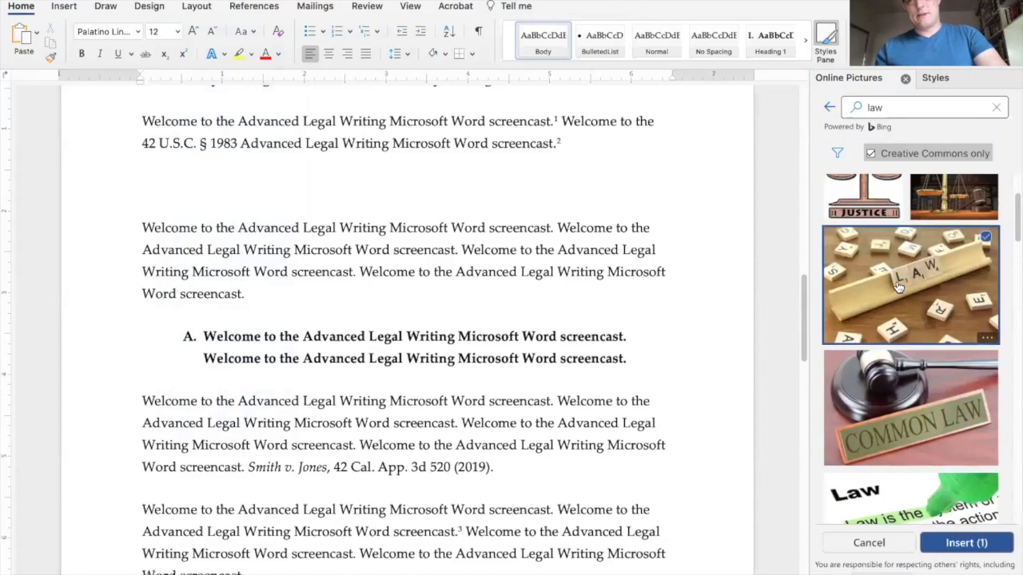
{"action": "left_click", "coordinate": [958, 543]}
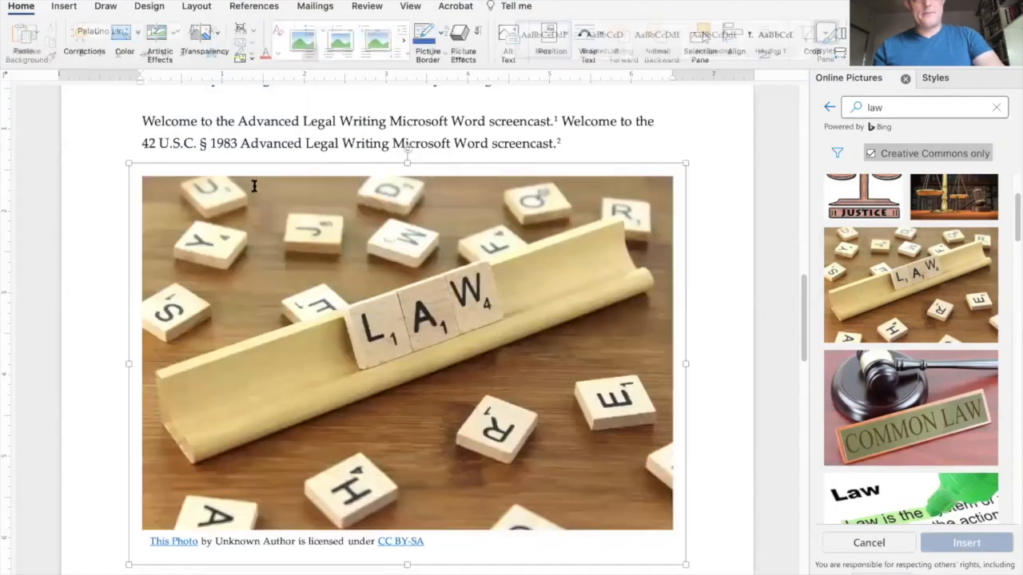
Resize the LAW photo together with its attribution box to slightly less than the text width.
{"action": "scroll", "coordinate": [268, 217], "scroll_direction": "down", "scroll_amount": 2}
{"action": "left_click", "coordinate": [405, 302]}
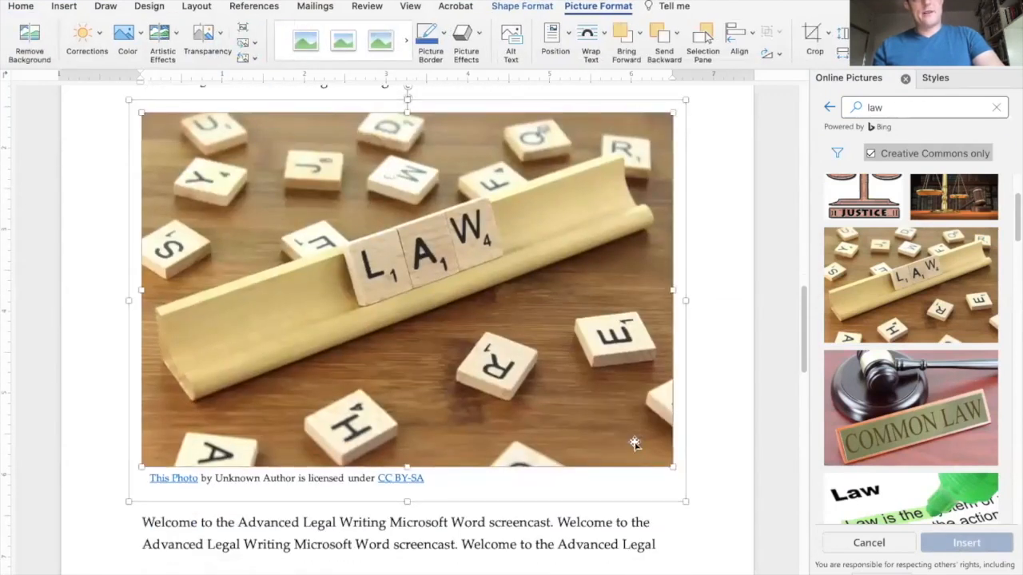
{"action": "left_click_drag", "start_coordinate": [684, 502], "coordinate": [568, 397]}
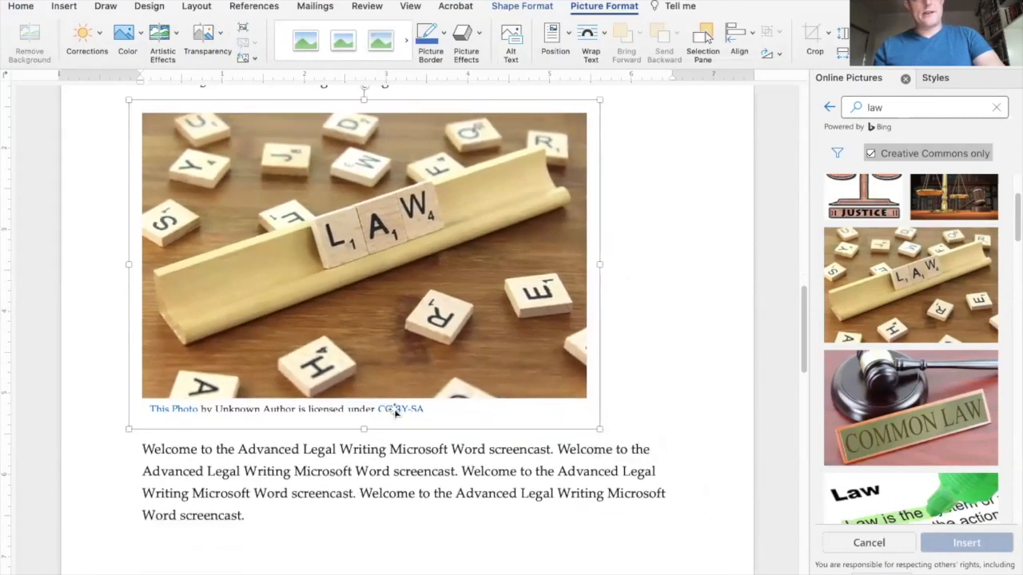
{"action": "left_click", "coordinate": [415, 411]}
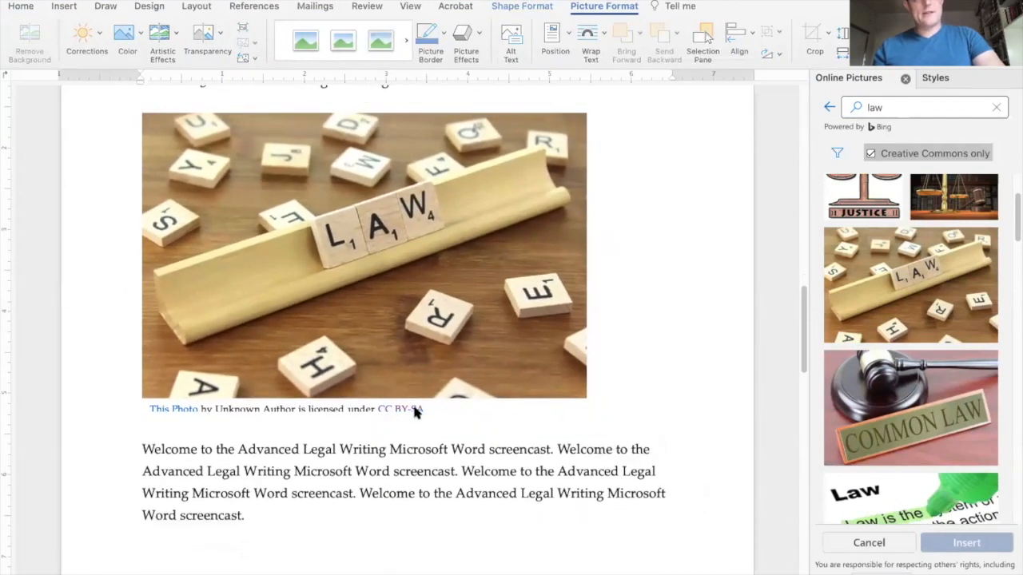
{"action": "left_click", "coordinate": [415, 410]}
{"action": "left_click_drag", "start_coordinate": [627, 442], "coordinate": [669, 471]}
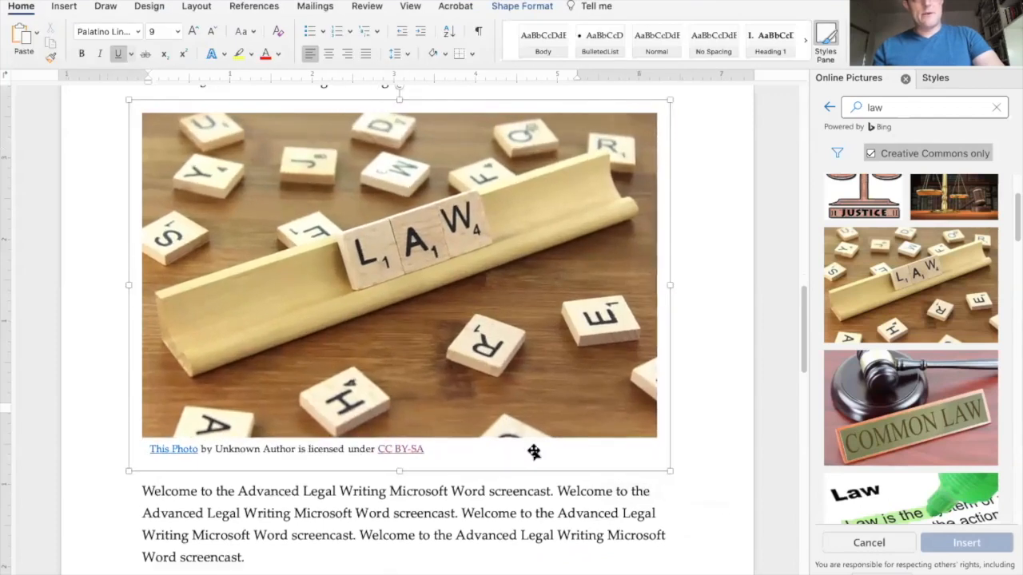
Delete the photo attribution and licence text box beneath the LAW photo.
{"action": "right_click", "coordinate": [453, 454]}
{"action": "left_click", "coordinate": [440, 449]}
{"action": "left_click", "coordinate": [312, 451]}
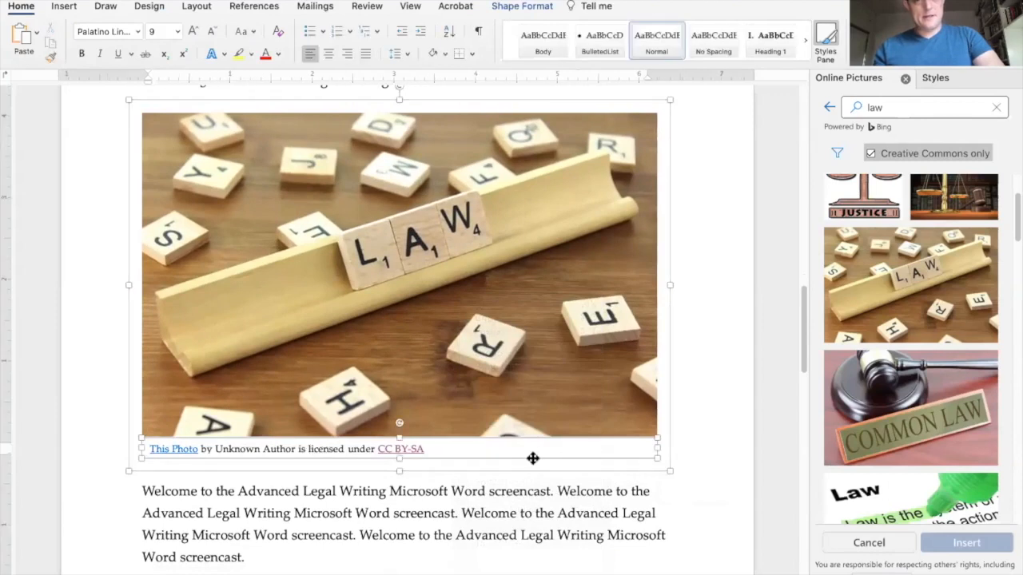
{"action": "key", "text": "Delete"}
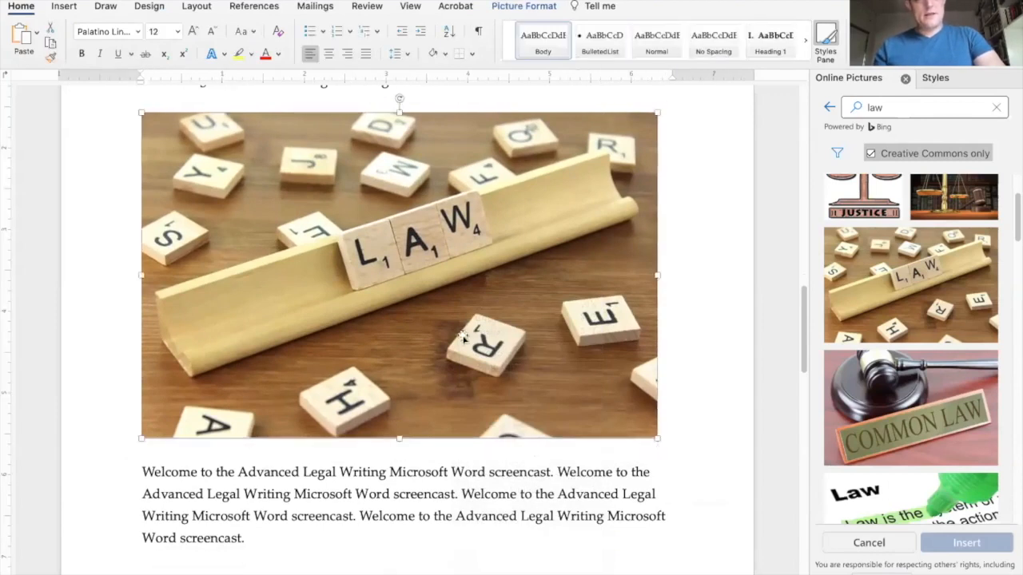
Shrink the LAW photo to a little over half the text width, and close the Online Pictures and Styles panes.
{"action": "left_click_drag", "start_coordinate": [657, 438], "coordinate": [384, 295]}
{"action": "scroll", "coordinate": [403, 211], "scroll_direction": "up", "scroll_amount": 2}
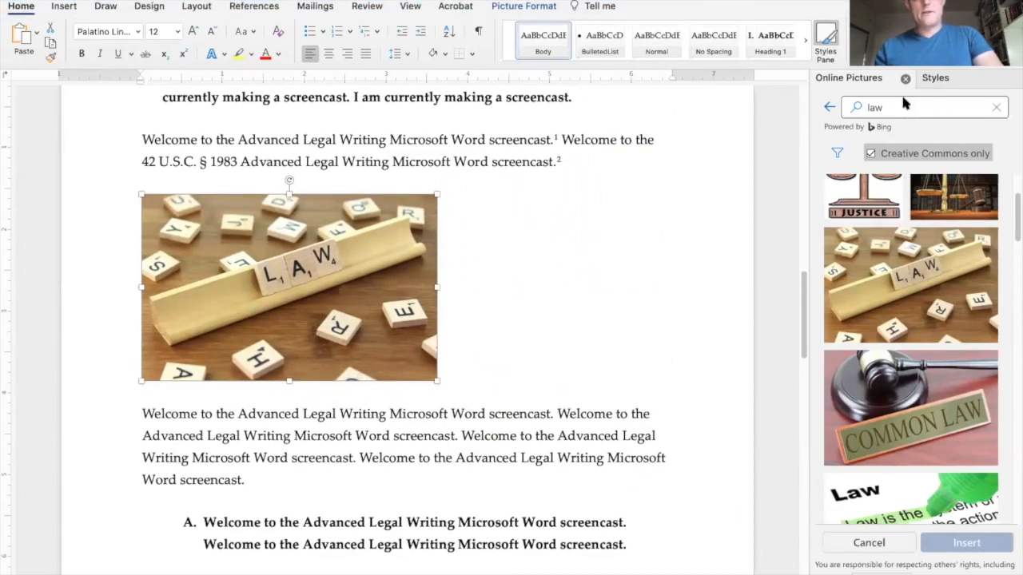
{"action": "left_click", "coordinate": [996, 107]}
{"action": "left_click", "coordinate": [1012, 80]}
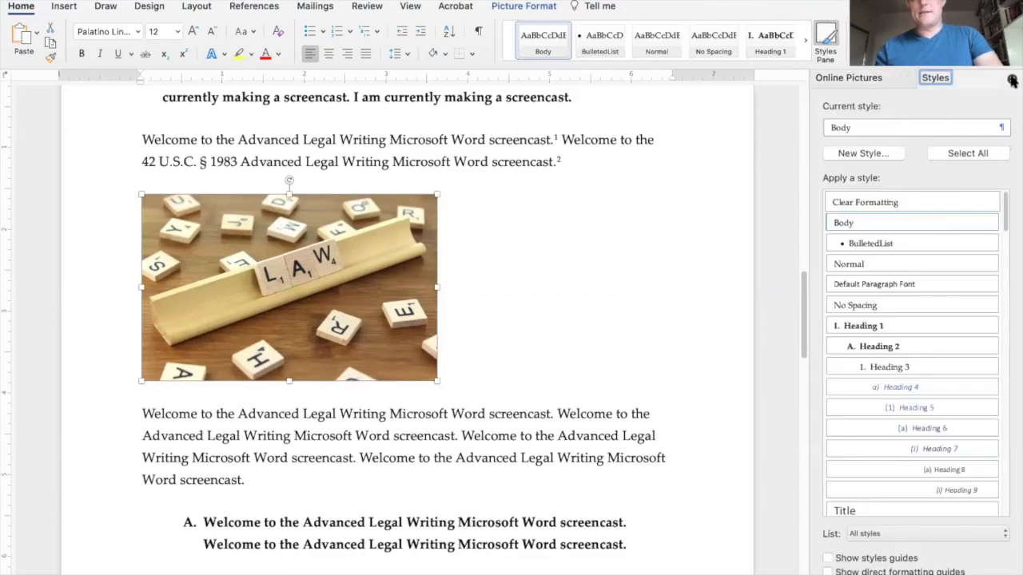
{"action": "left_click", "coordinate": [1012, 80]}
{"action": "left_click", "coordinate": [1010, 78]}
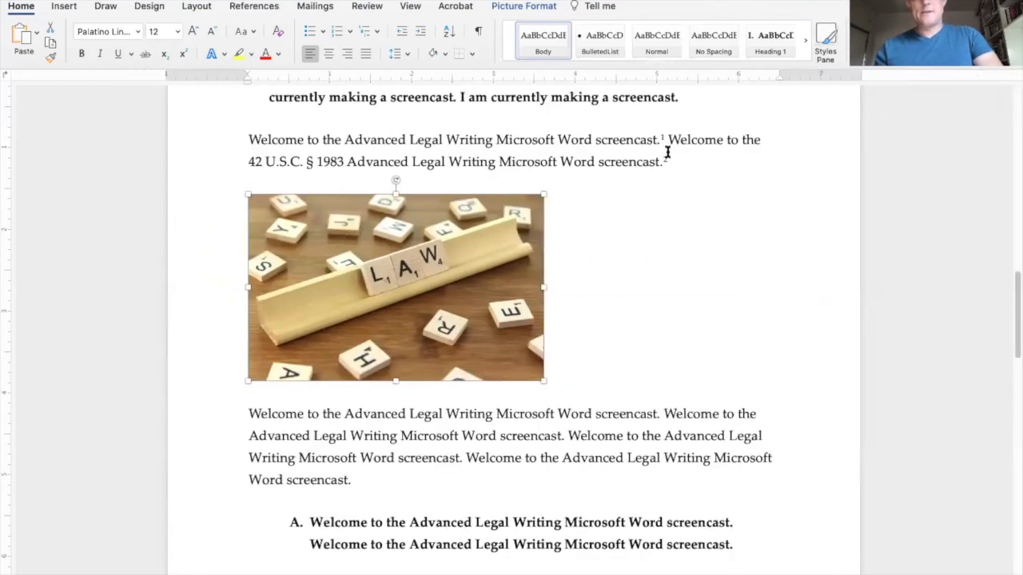
Change the LAW photo's text wrapping so that the following body text flows beside it.
{"action": "left_click", "coordinate": [520, 6]}
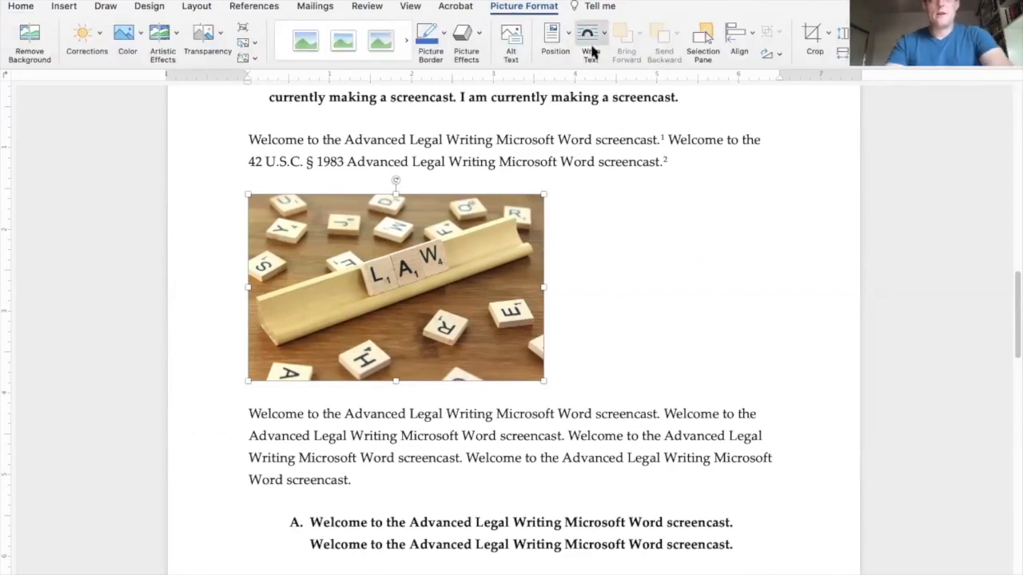
{"action": "left_click", "coordinate": [616, 83]}
{"action": "left_click", "coordinate": [588, 168]}
Remove the empty paragraph beside the photo so the wrapped body text starts level with its upper edge.
{"action": "left_click", "coordinate": [568, 214]}
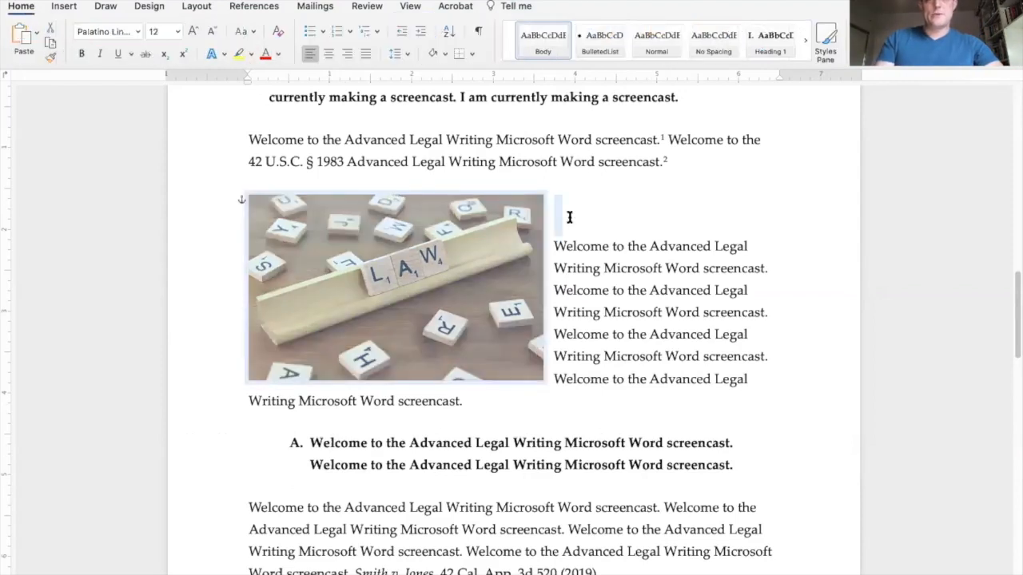
{"action": "key", "text": "Down"}
{"action": "key", "text": "Down"}
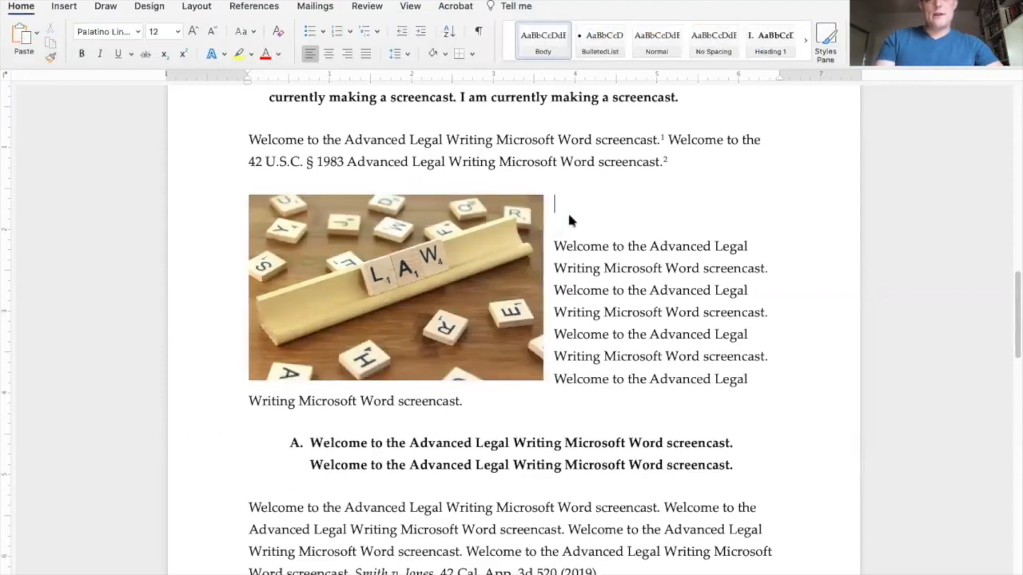
{"action": "key", "text": "BackSpace"}
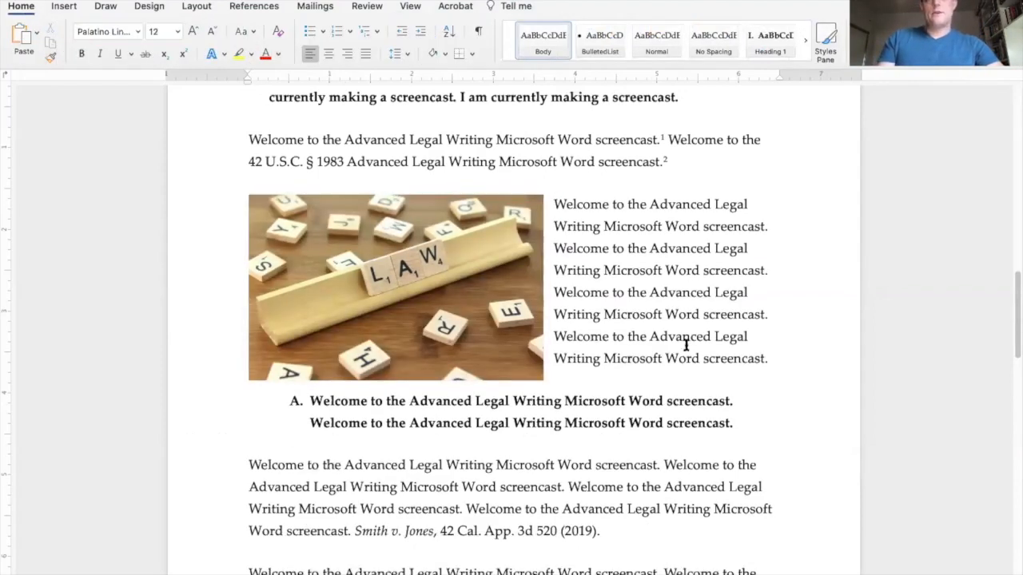
Start a caption for the LAW photo and create a new caption label named "Fig.".
{"action": "left_click", "coordinate": [436, 287]}
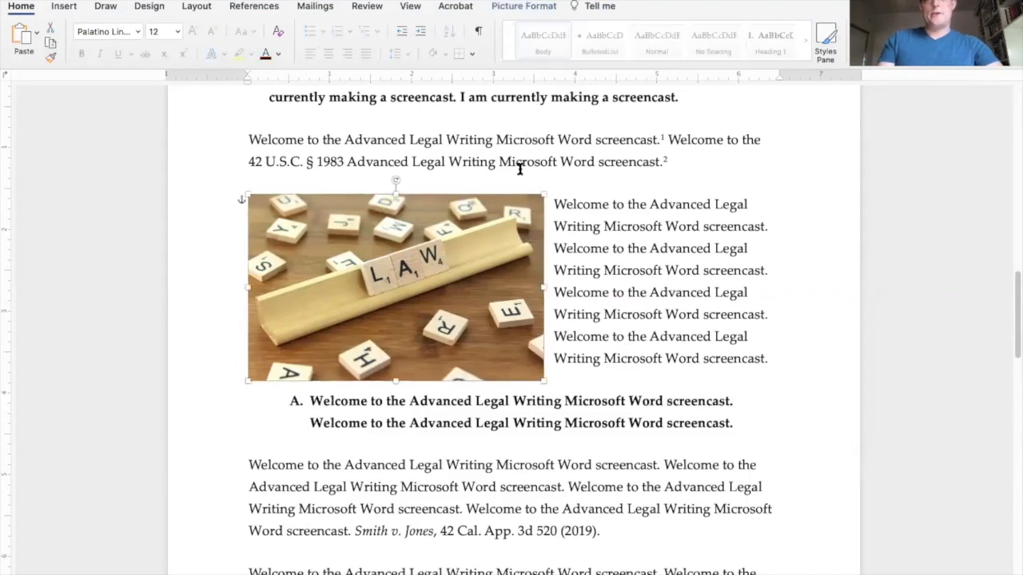
{"action": "left_click", "coordinate": [517, 8]}
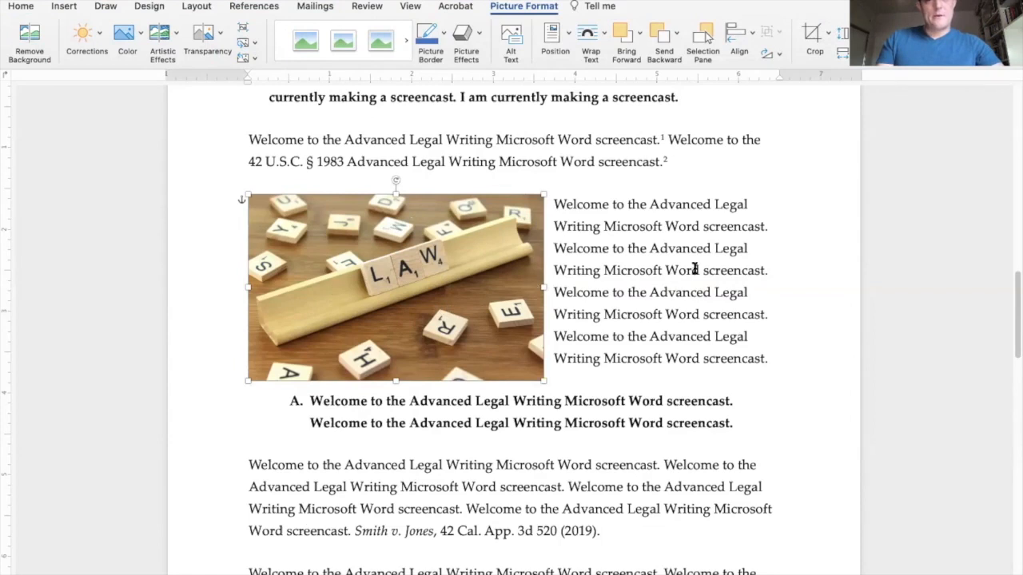
{"action": "right_click", "coordinate": [508, 253]}
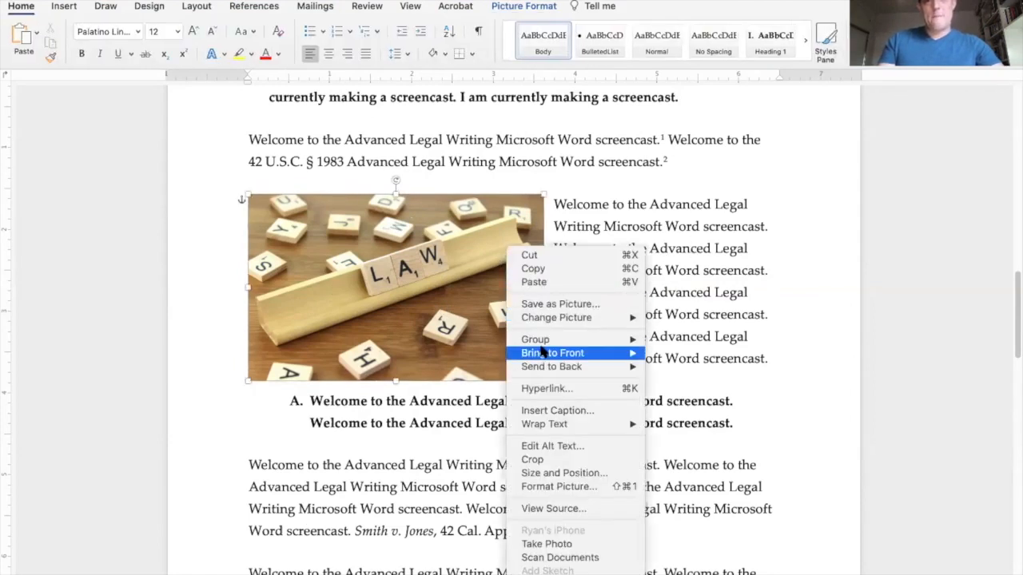
{"action": "left_click", "coordinate": [557, 411]}
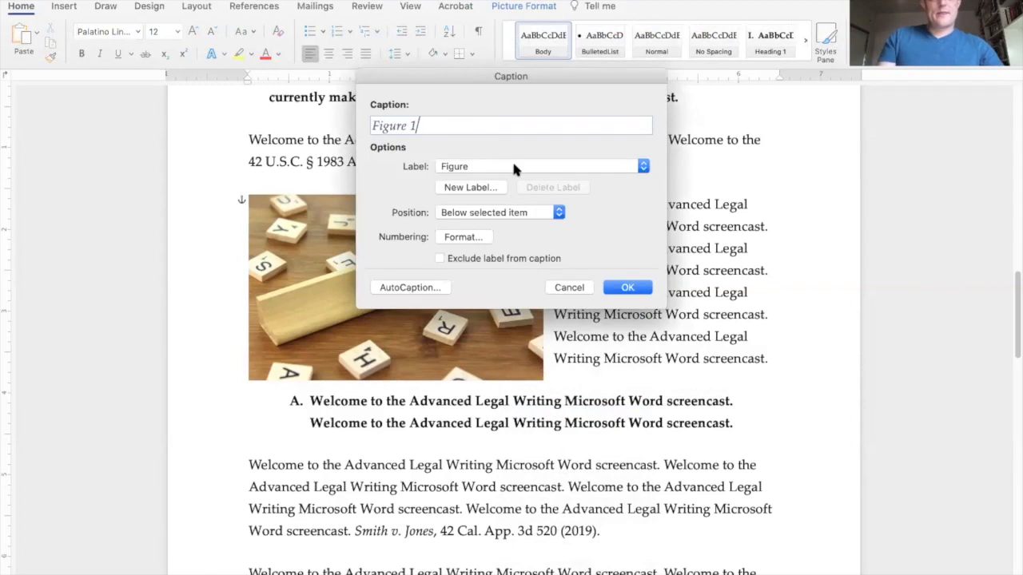
{"action": "left_click", "coordinate": [511, 168]}
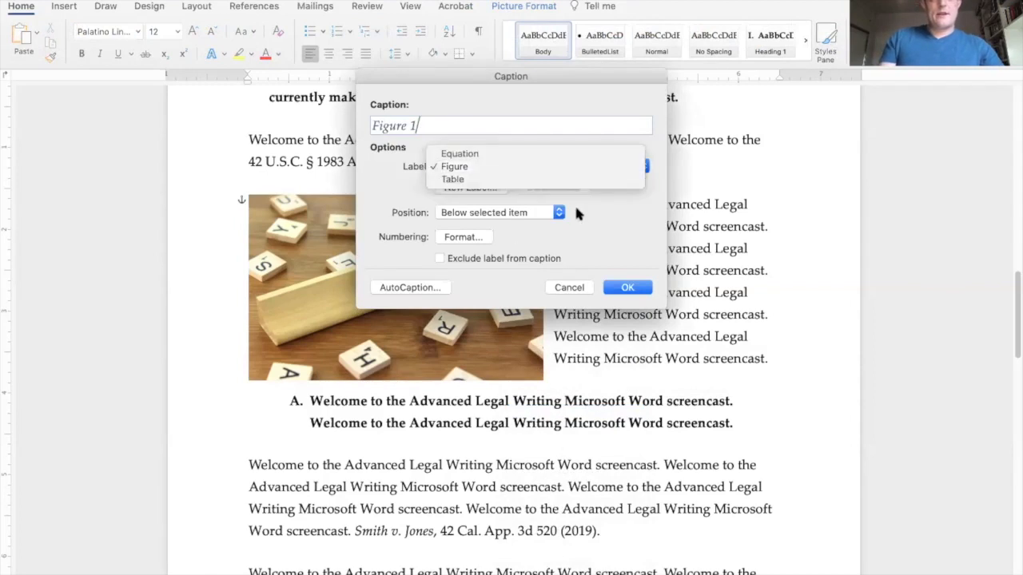
{"action": "left_click", "coordinate": [422, 171]}
{"action": "left_click", "coordinate": [456, 188]}
{"action": "type", "text": "Fig."}
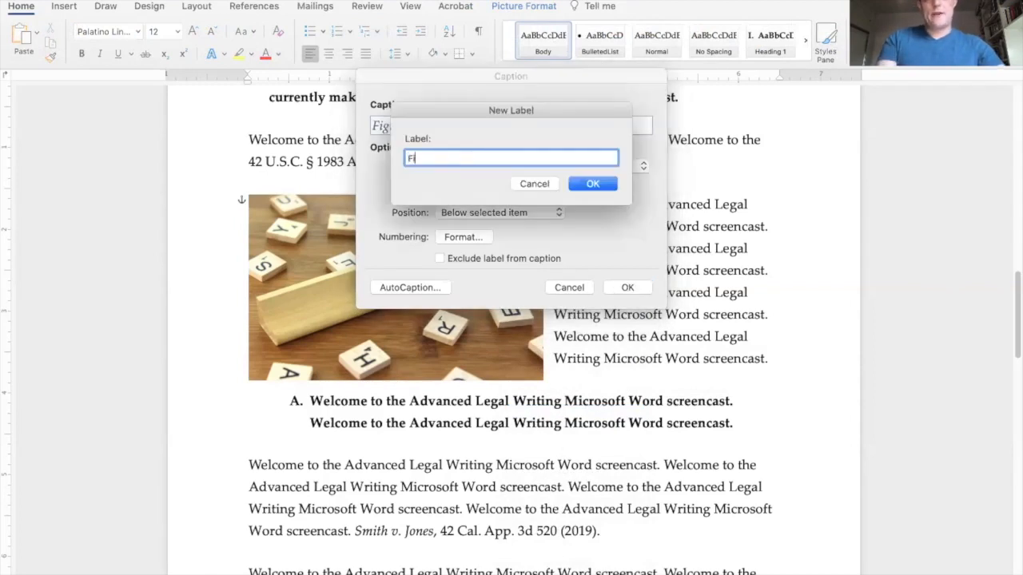
{"action": "left_click", "coordinate": [587, 184]}
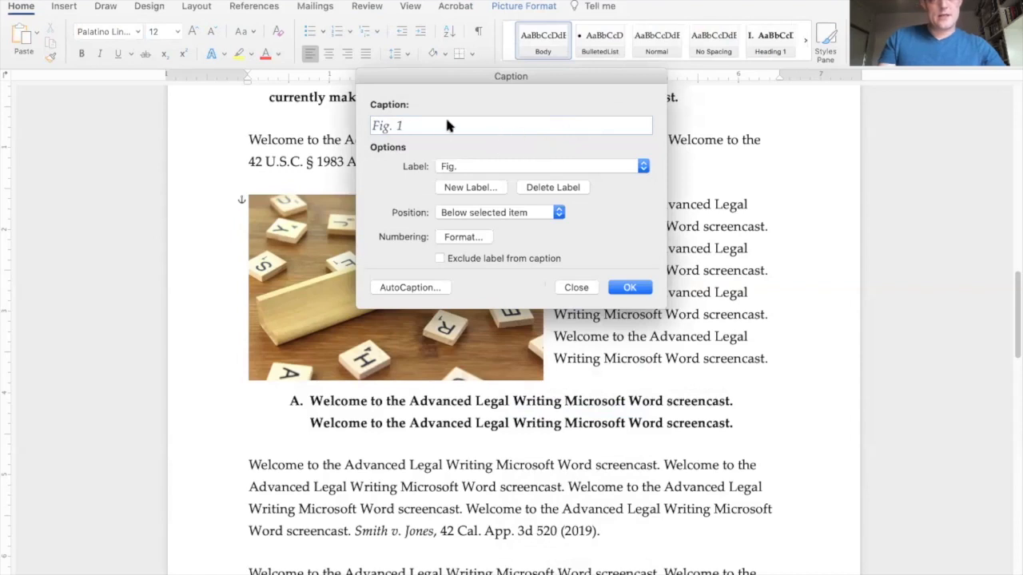
Enter "This is a Scrabble rack." as the caption text following the figure number.
{"action": "type", "text": "r"}
{"action": "key", "text": "BackSpace"}
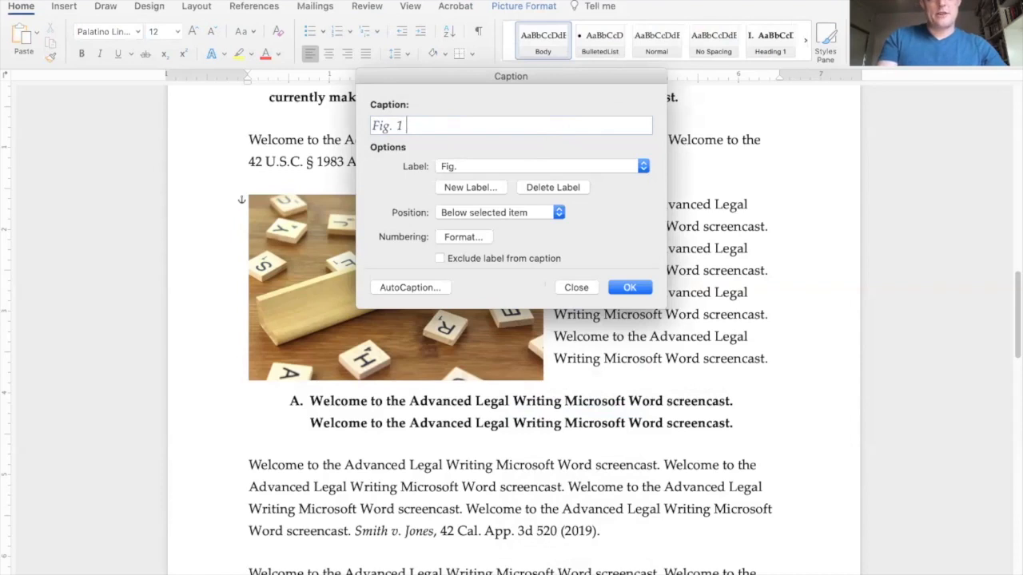
{"action": "key", "text": "BackSpace"}
{"action": "type", "text": "This is a"}
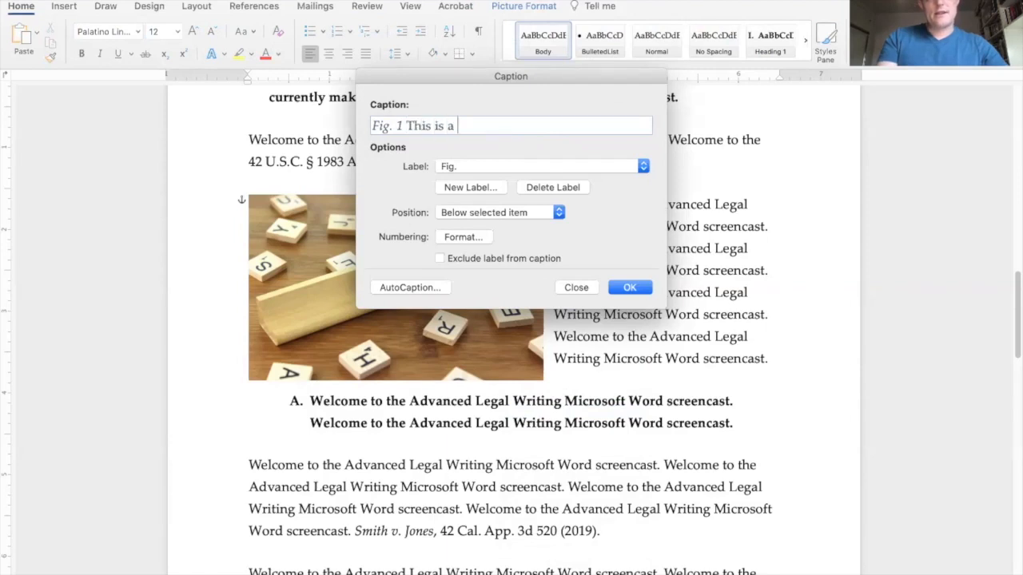
{"action": "type", "text": " Scrabble rack."}
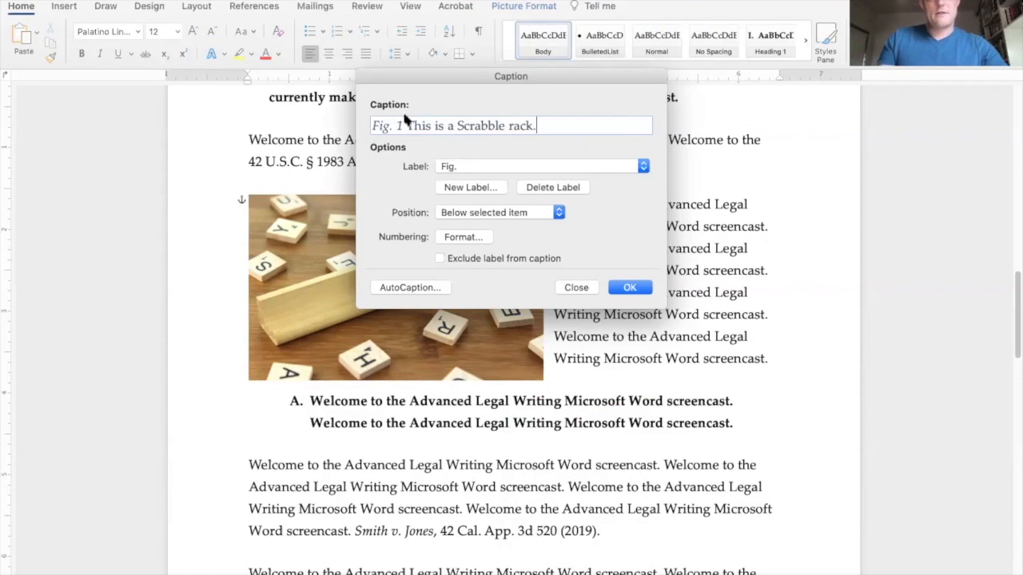
Insert the caption below the photo with 1, 2, 3 numbering, and centre its text.
{"action": "left_click", "coordinate": [463, 236]}
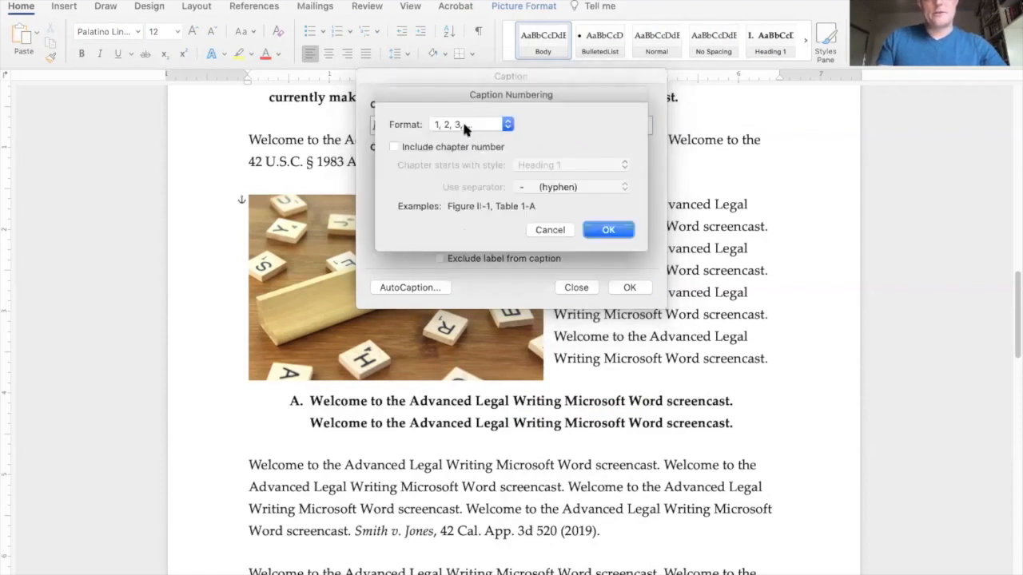
{"action": "left_click", "coordinate": [503, 124]}
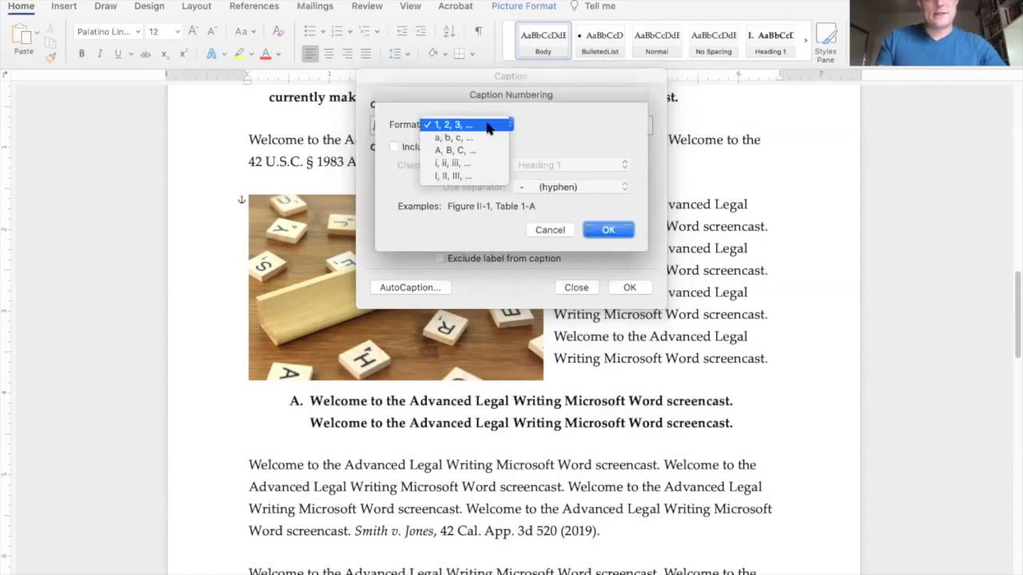
{"action": "left_click", "coordinate": [548, 123]}
{"action": "left_click", "coordinate": [607, 231]}
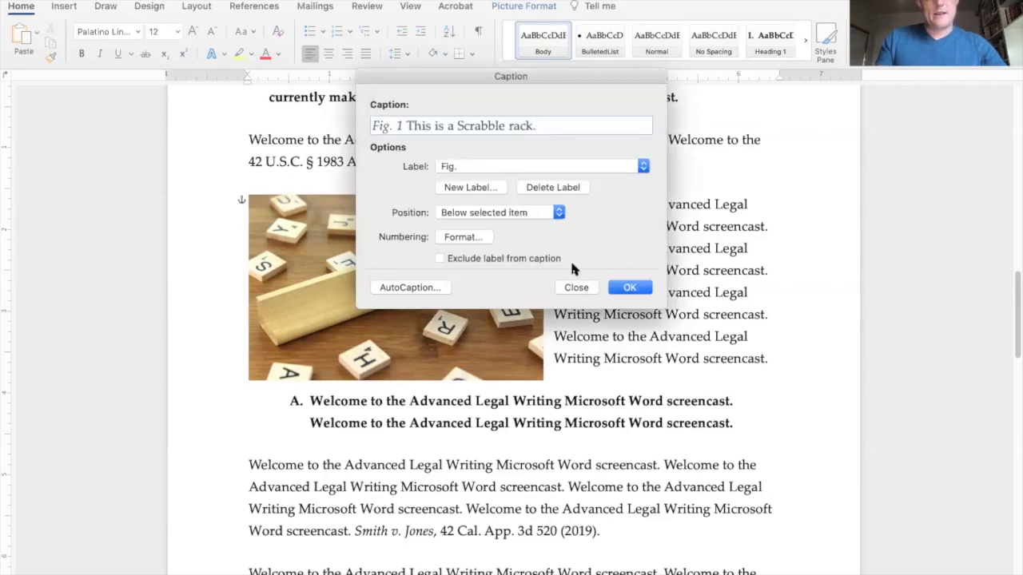
{"action": "left_click", "coordinate": [622, 287]}
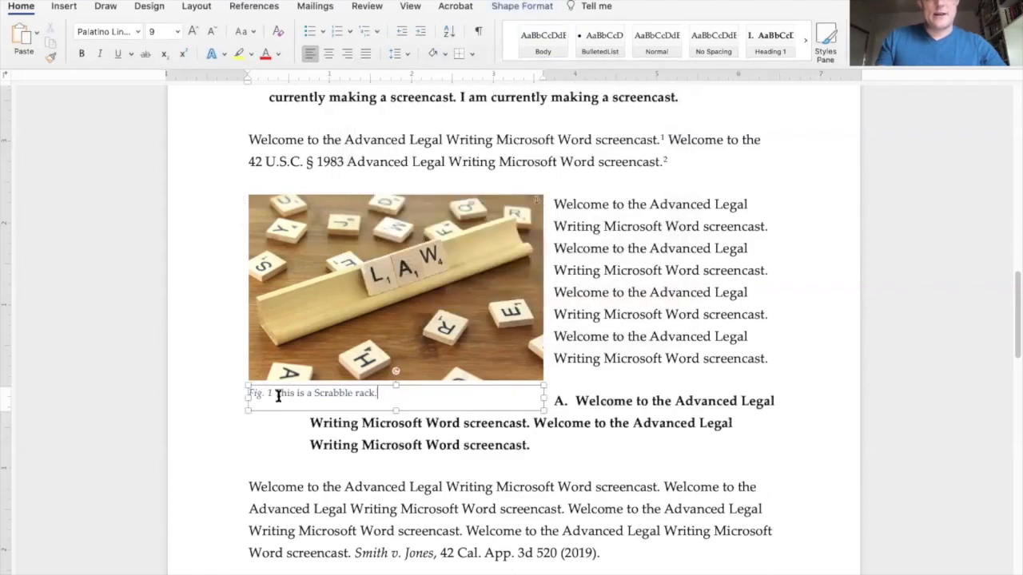
{"action": "left_click", "coordinate": [329, 53]}
{"action": "left_click", "coordinate": [594, 376]}
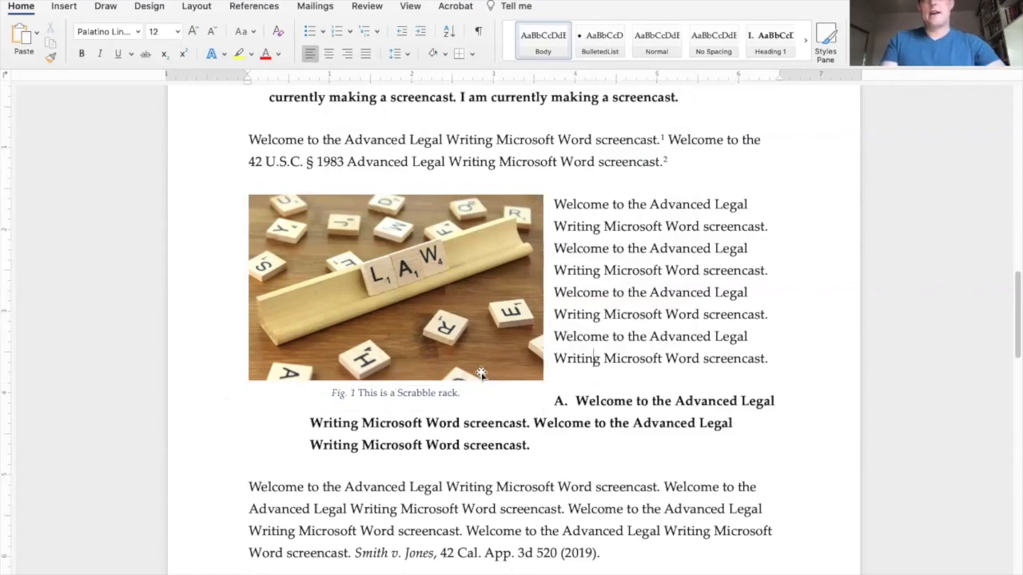
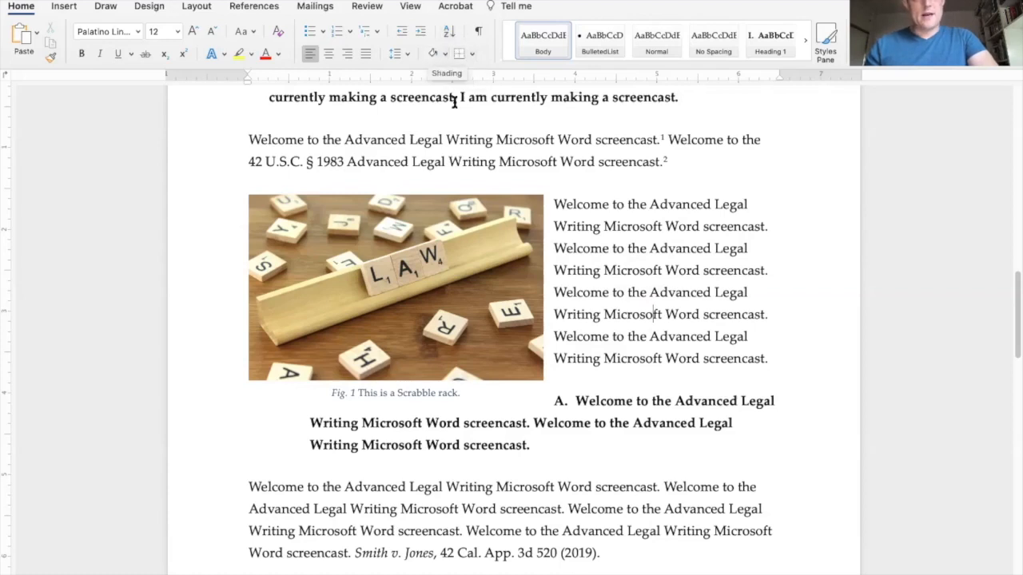
Examine how page 2 flows around the captioned photo, from heading I down to the footnotes.
{"action": "scroll", "coordinate": [655, 253], "scroll_direction": "up", "scroll_amount": 3}
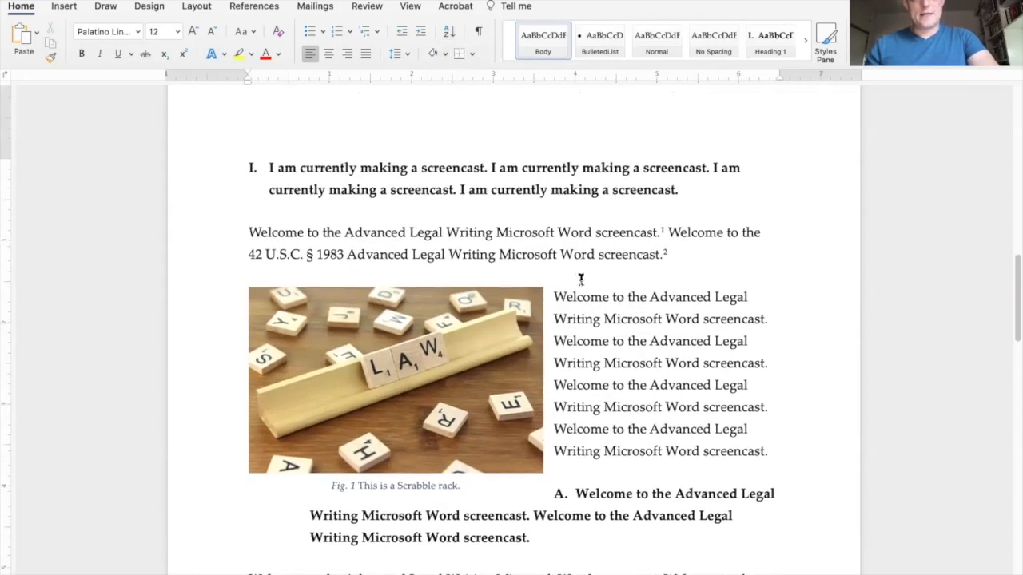
{"action": "scroll", "coordinate": [676, 278], "scroll_direction": "down", "scroll_amount": 6}
{"action": "scroll", "coordinate": [488, 306], "scroll_direction": "down", "scroll_amount": 4}
{"action": "scroll", "coordinate": [92, 86], "scroll_direction": "up", "scroll_amount": 1}
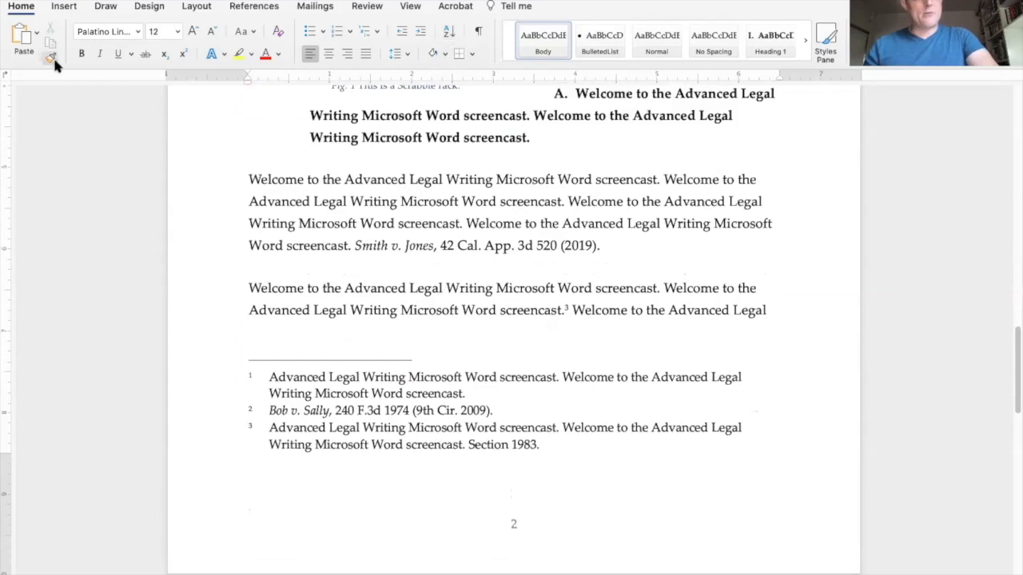
{"action": "scroll", "coordinate": [221, 145], "scroll_direction": "up", "scroll_amount": 2}
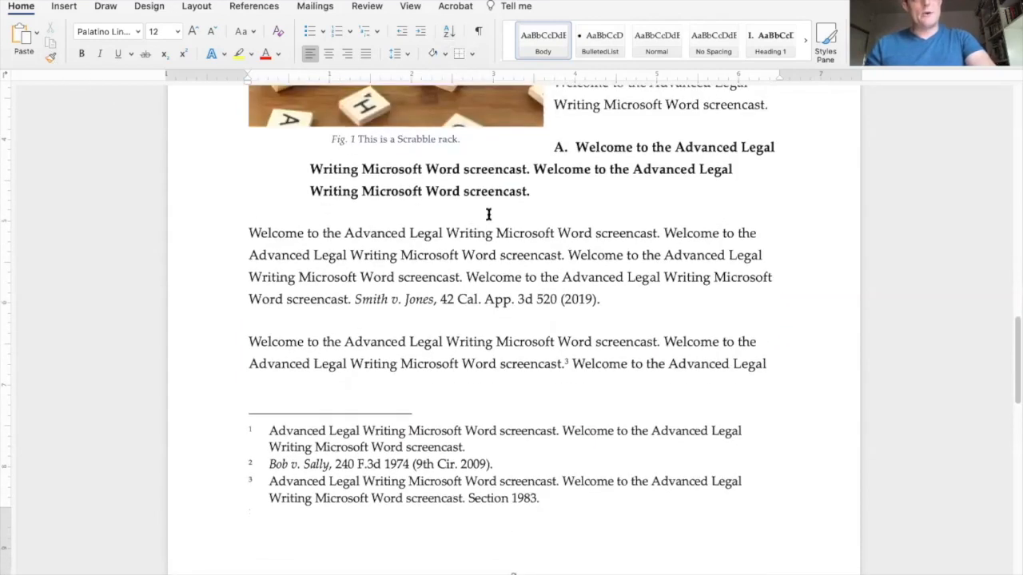
{"action": "scroll", "coordinate": [529, 182], "scroll_direction": "up", "scroll_amount": 1}
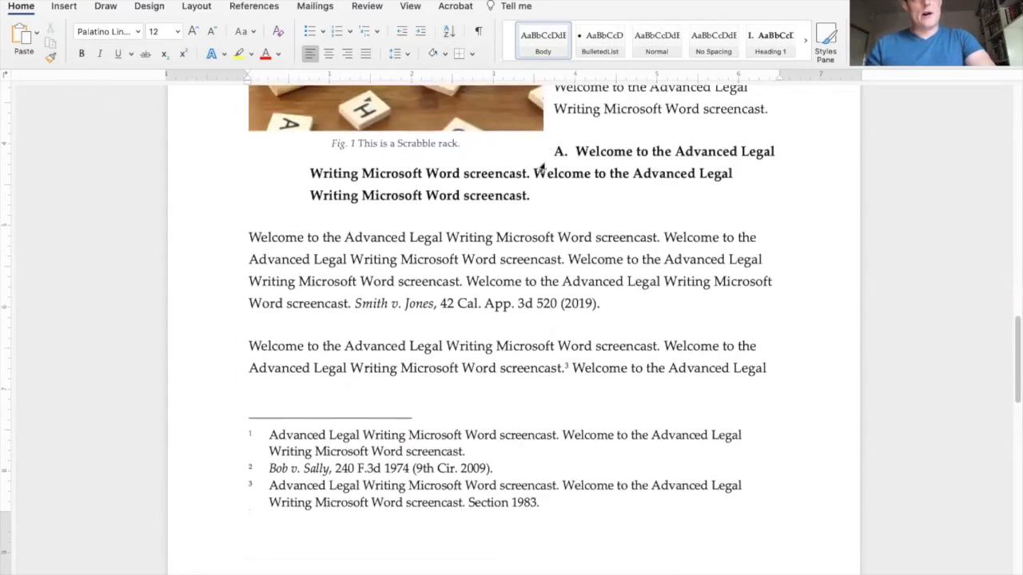
{"action": "scroll", "coordinate": [512, 207], "scroll_direction": "up", "scroll_amount": 8}
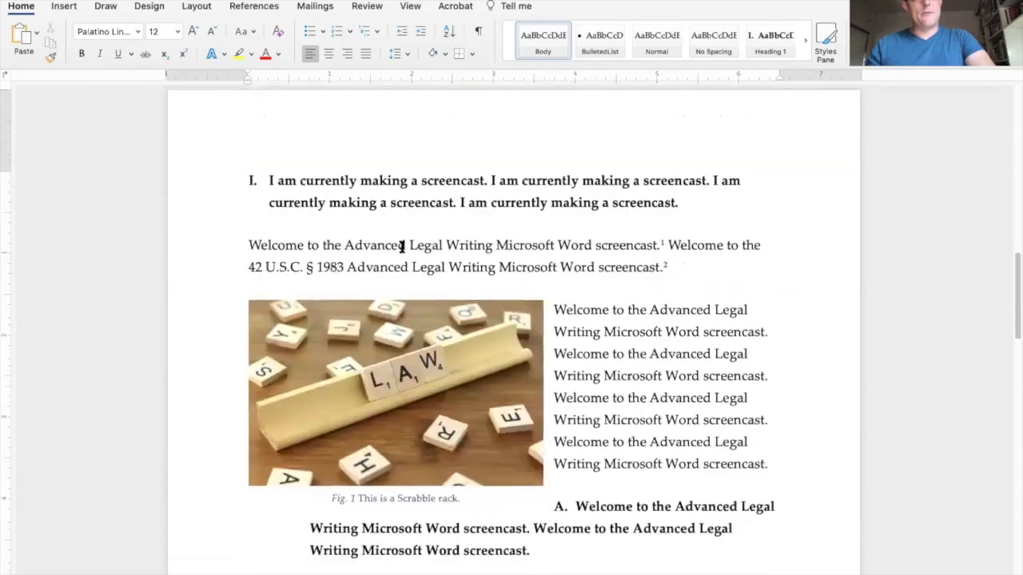
{"action": "scroll", "coordinate": [495, 351], "scroll_direction": "down", "scroll_amount": 4}
Split the body paragraph right after footnote reference 3 so the following text starts a new paragraph.
{"action": "left_click_drag", "start_coordinate": [529, 395], "coordinate": [426, 372]}
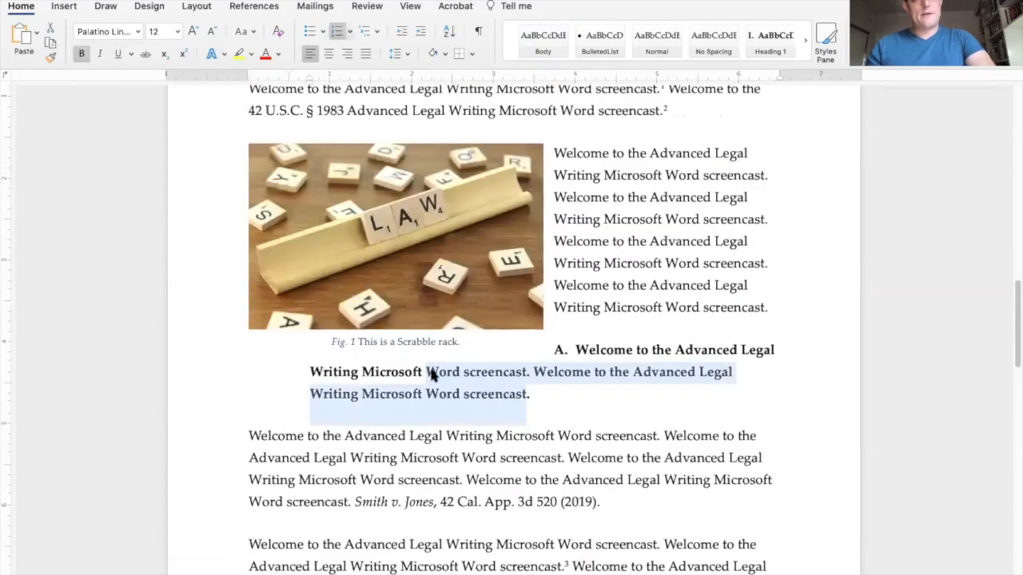
{"action": "scroll", "coordinate": [528, 408], "scroll_direction": "down", "scroll_amount": 2}
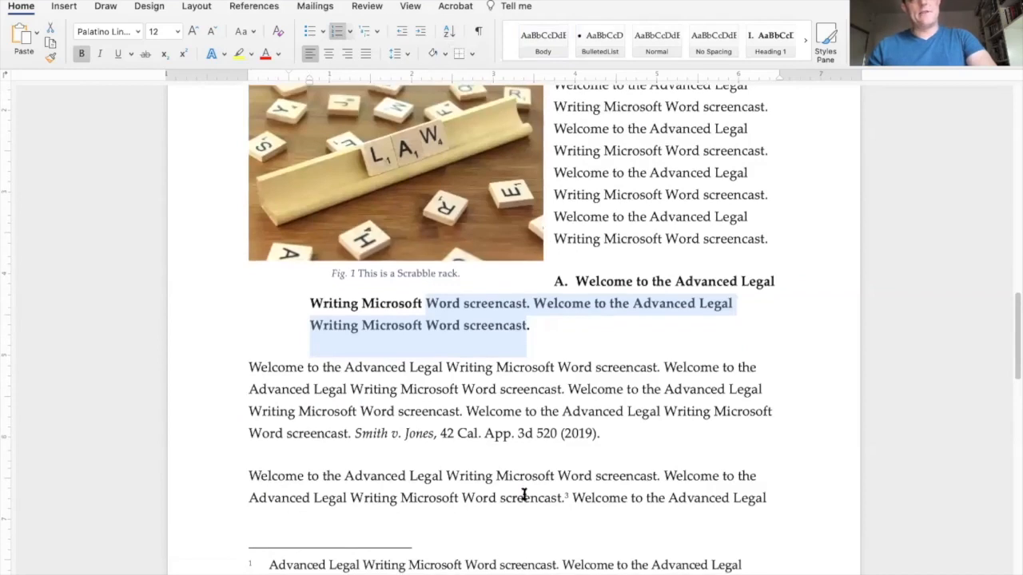
{"action": "left_click", "coordinate": [572, 498]}
{"action": "key", "text": "Return"}
Try copying heading A's formatting onto the paragraph ending with footnote reference 3, and undo it.
{"action": "scroll", "coordinate": [395, 275], "scroll_direction": "up", "scroll_amount": 7}
{"action": "left_click_drag", "start_coordinate": [528, 290], "coordinate": [463, 267]}
{"action": "left_click", "coordinate": [50, 59]}
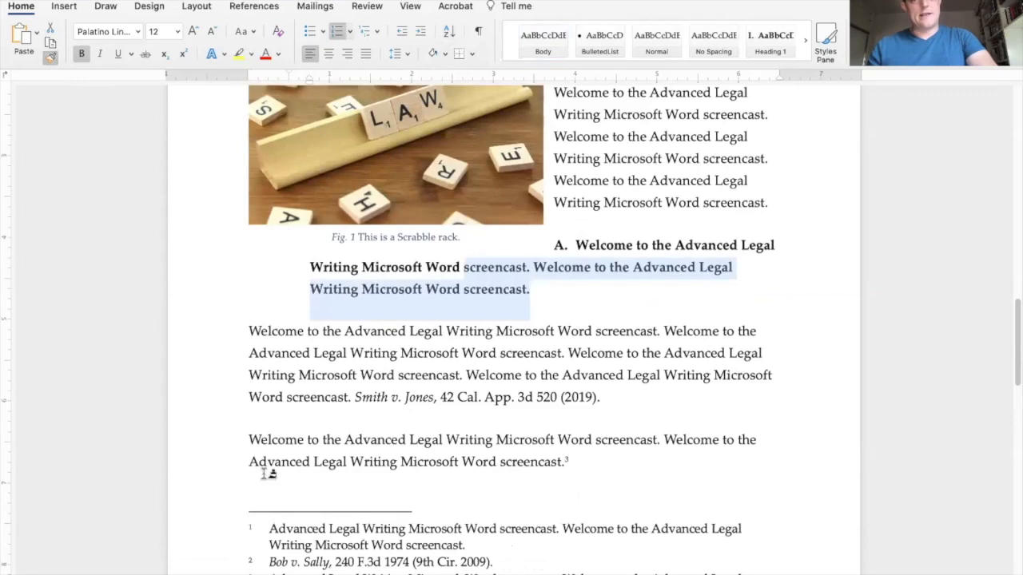
{"action": "mouse_move", "coordinate": [242, 436]}
{"action": "left_mouse_down"}
{"action": "mouse_move", "coordinate": [421, 461]}
{"action": "mouse_move", "coordinate": [571, 464]}
{"action": "left_mouse_up"}
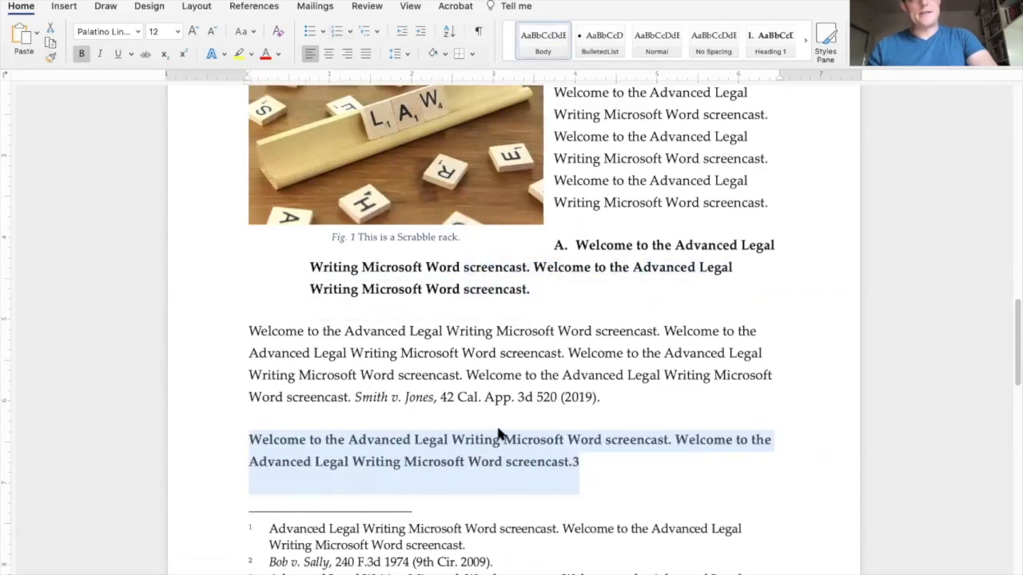
{"action": "scroll", "coordinate": [487, 423], "scroll_direction": "down", "scroll_amount": 3}
{"action": "key", "text": "super+z"}
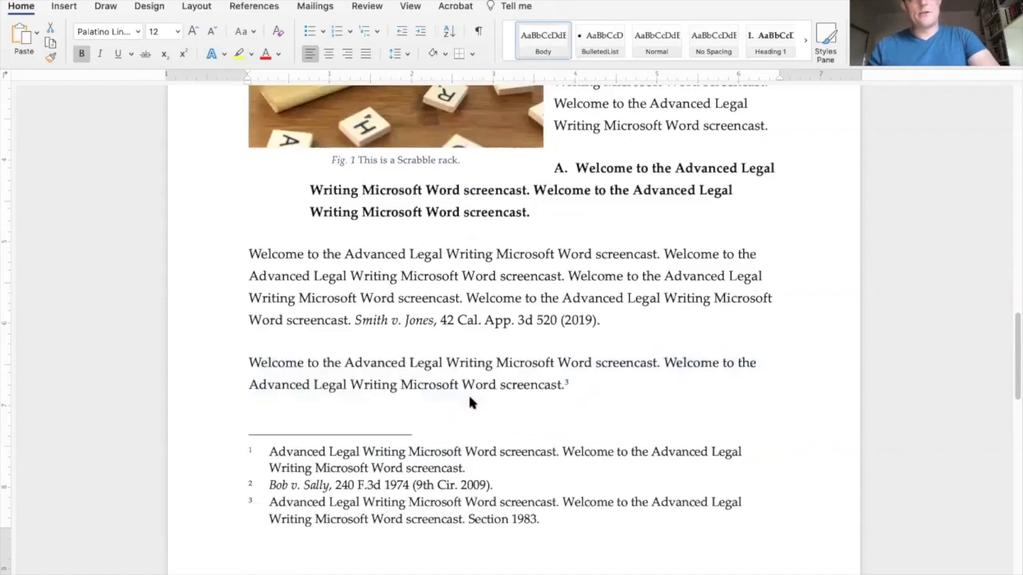
{"action": "left_click", "coordinate": [481, 212]}
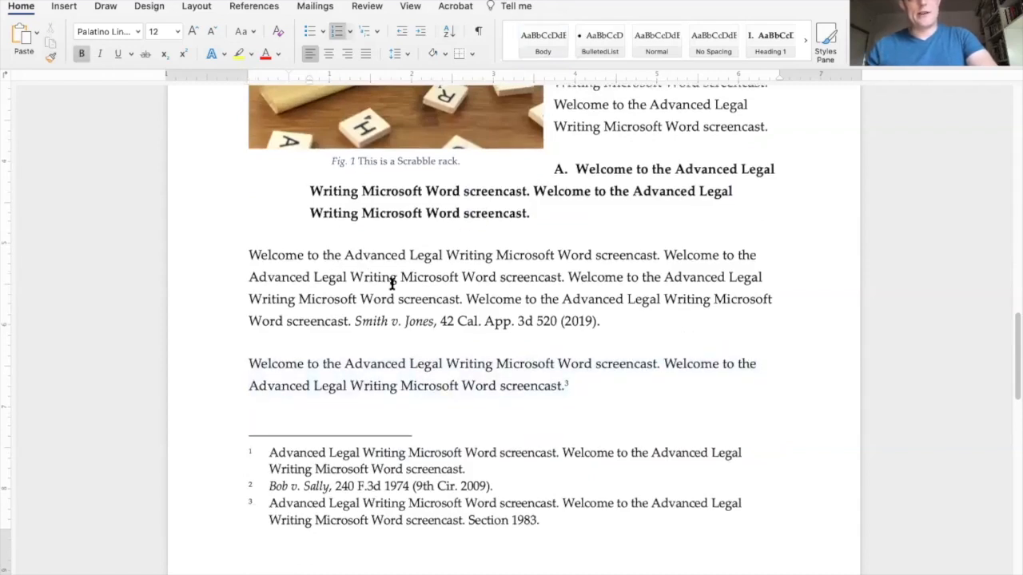
Try copying heading I's formatting onto the middle lines beside the LAW photo, undo it, and cancel the outline numbering customization.
{"action": "scroll", "coordinate": [367, 312], "scroll_direction": "up", "scroll_amount": 10}
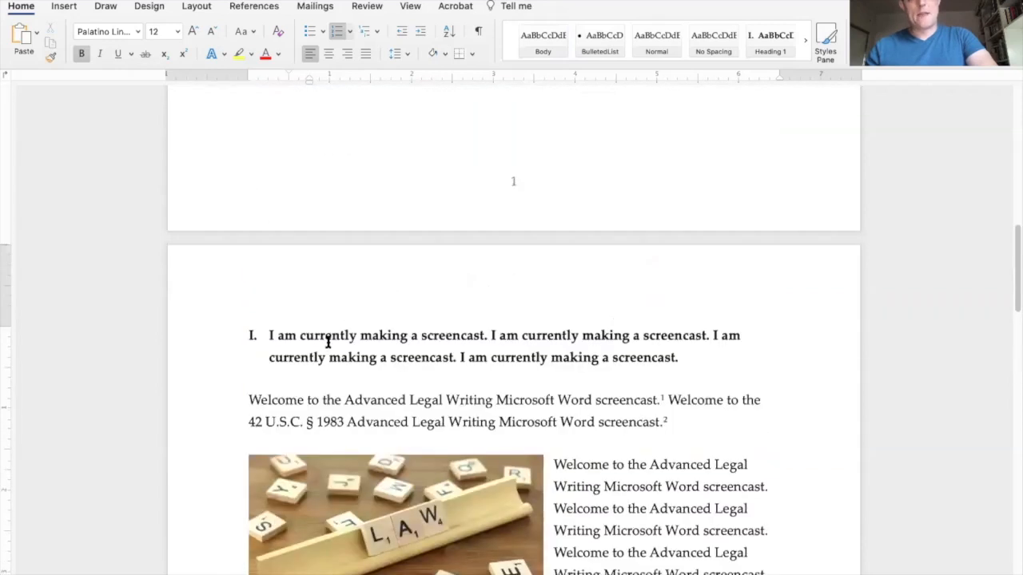
{"action": "scroll", "coordinate": [327, 342], "scroll_direction": "down", "scroll_amount": 4}
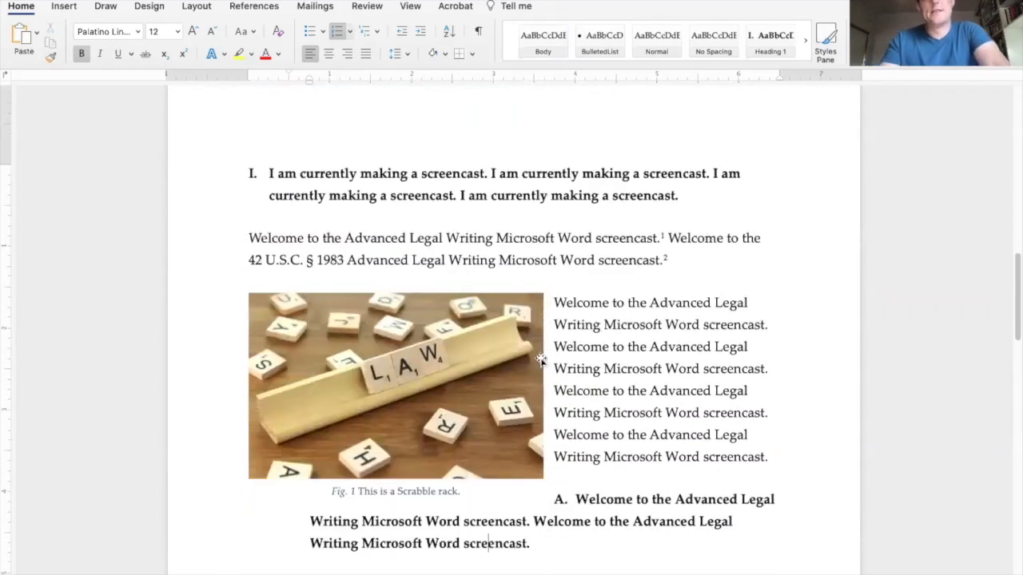
{"action": "scroll", "coordinate": [555, 365], "scroll_direction": "down", "scroll_amount": 3}
{"action": "scroll", "coordinate": [554, 283], "scroll_direction": "up", "scroll_amount": 3}
{"action": "left_click_drag", "start_coordinate": [683, 216], "coordinate": [493, 206]}
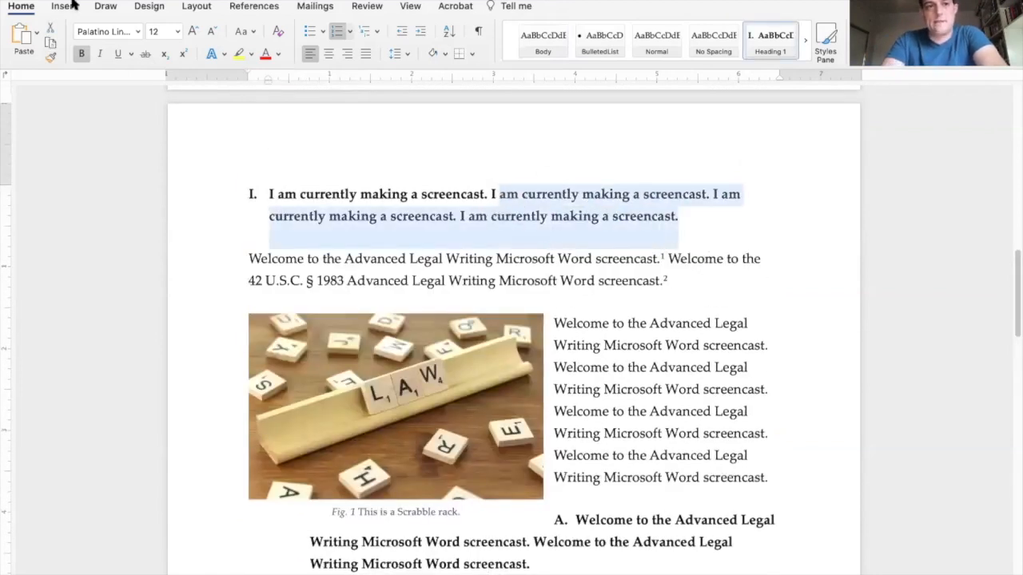
{"action": "left_click", "coordinate": [50, 56]}
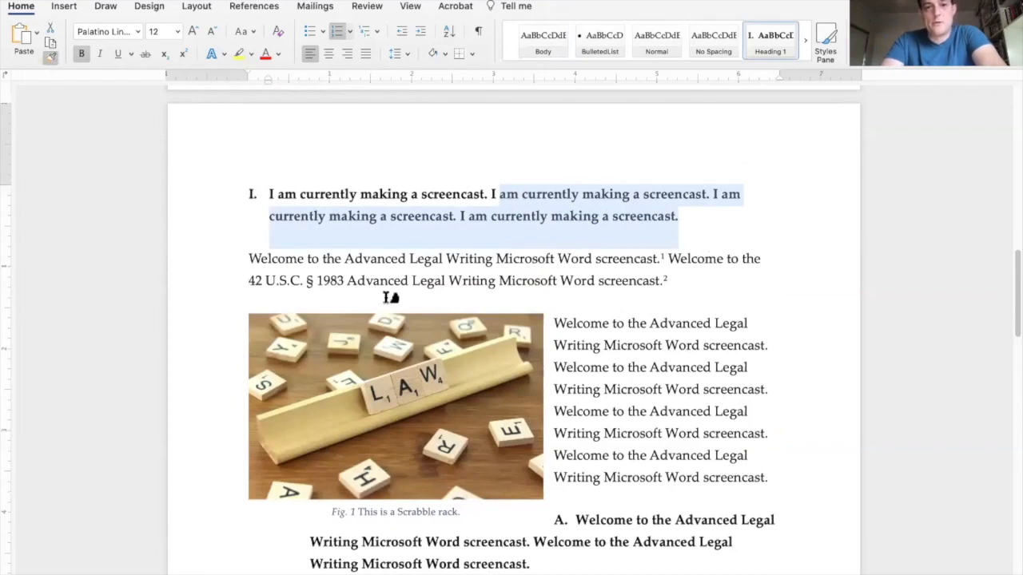
{"action": "left_click_drag", "start_coordinate": [604, 372], "coordinate": [666, 433]}
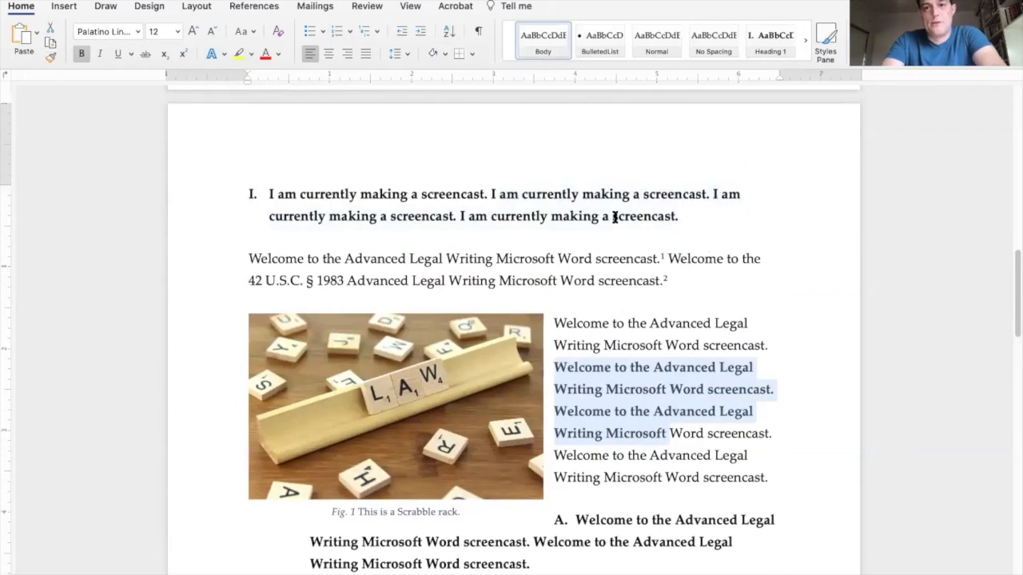
{"action": "left_click", "coordinate": [644, 409]}
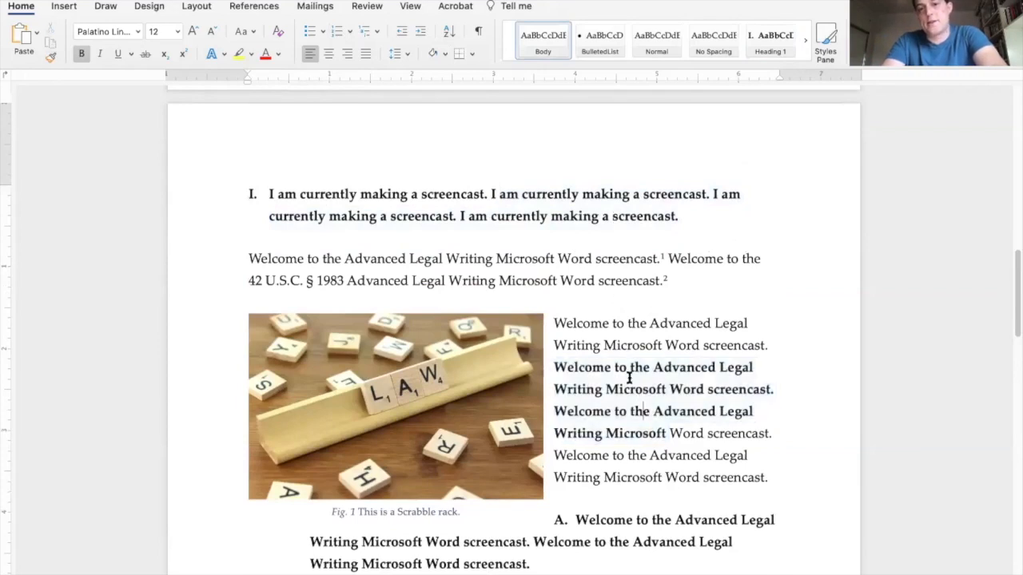
{"action": "key", "text": "super+z"}
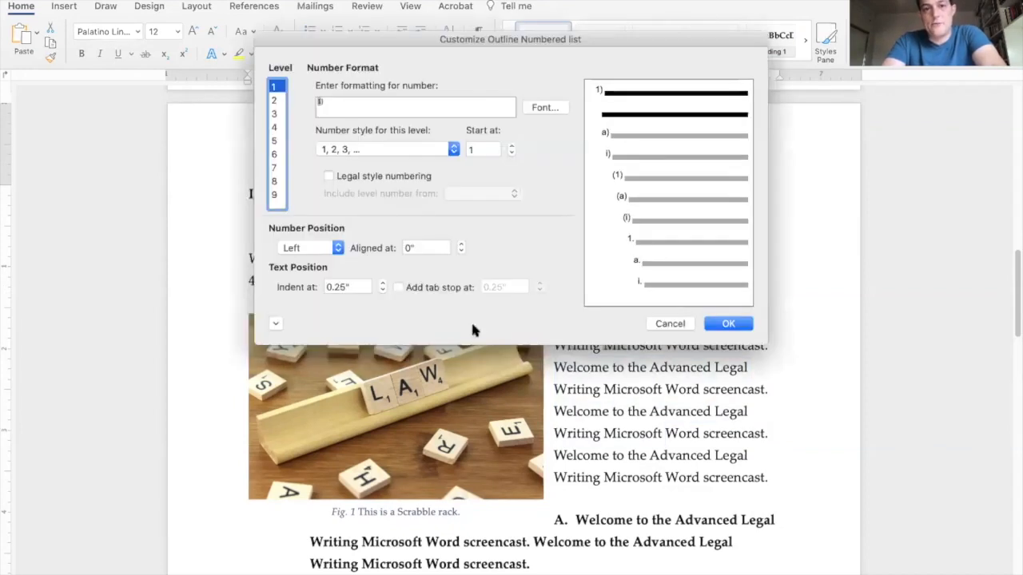
{"action": "left_click", "coordinate": [660, 326]}
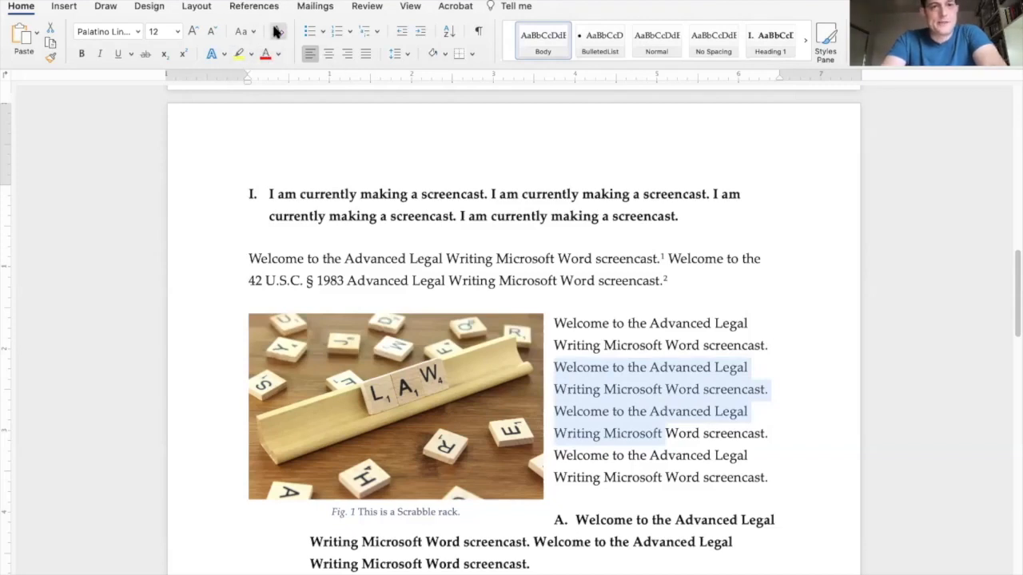
Insert a page break before the paragraph ending with footnote reference 3.
{"action": "left_click", "coordinate": [65, 6]}
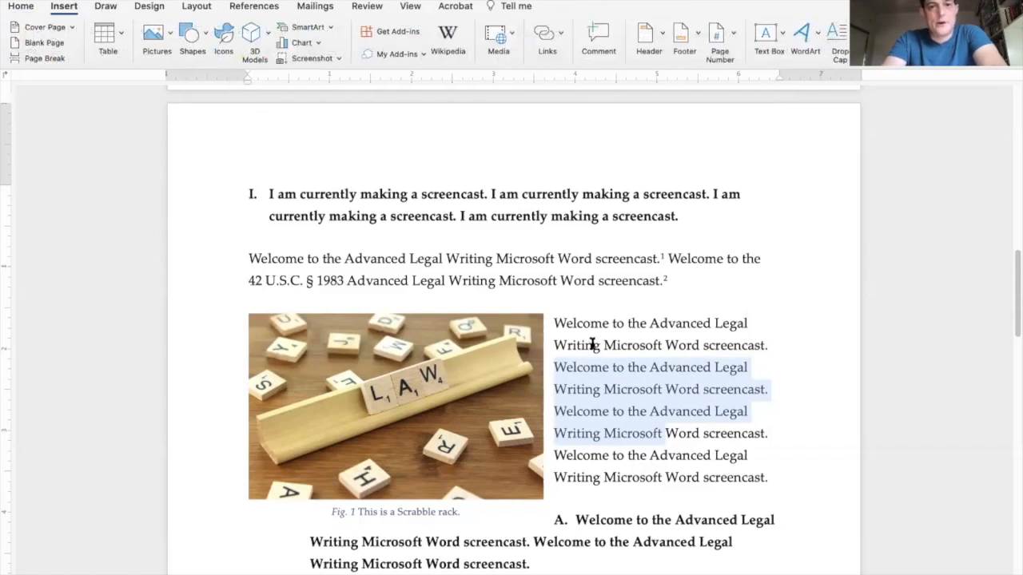
{"action": "scroll", "coordinate": [592, 344], "scroll_direction": "down", "scroll_amount": 8}
{"action": "left_click", "coordinate": [653, 358]}
{"action": "key", "text": "Right"}
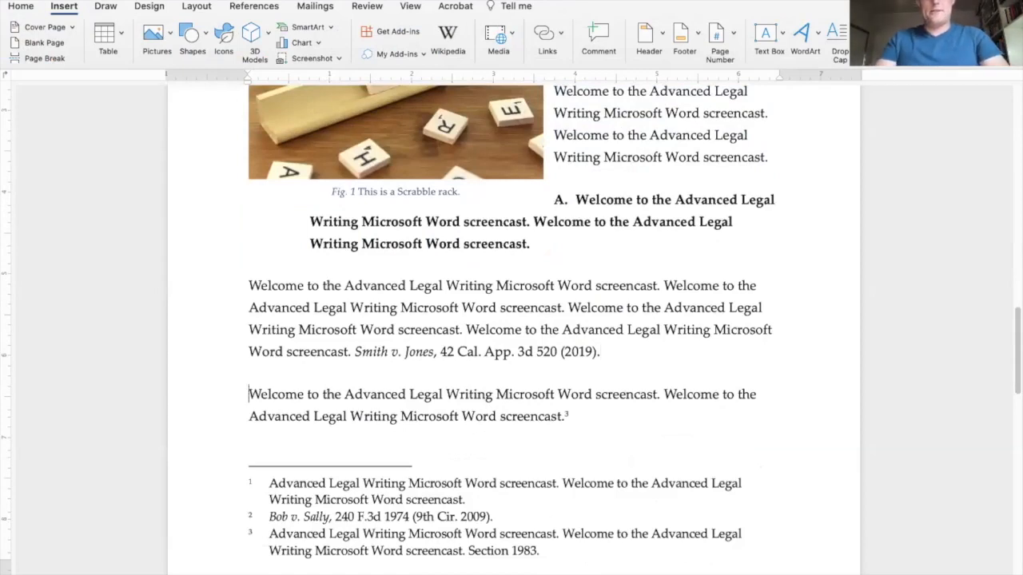
{"action": "key", "text": "super+Return"}
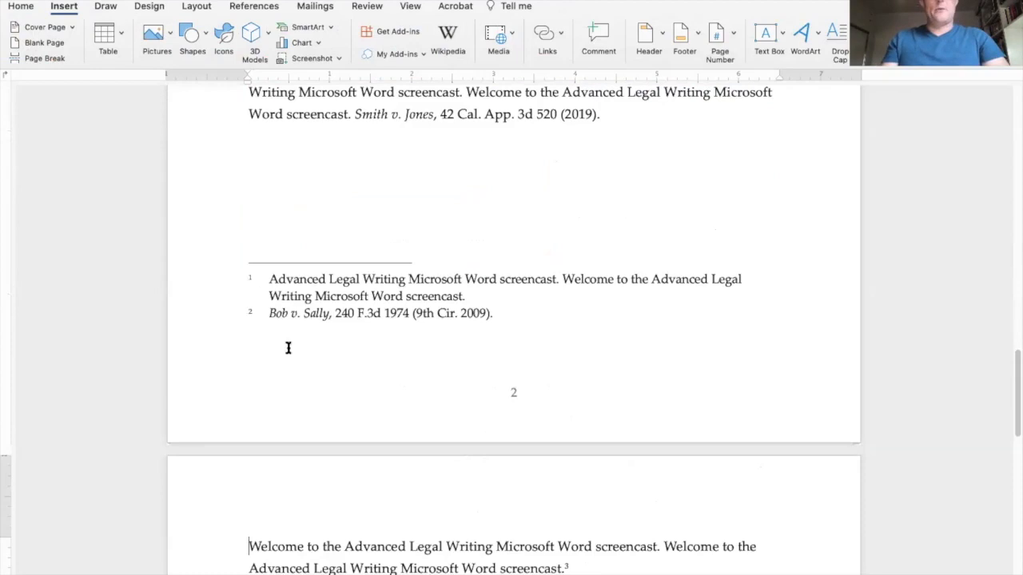
Switch to draft view and examine the text around the spot between the Smith v. Jones paragraph and the footnote 3 paragraph.
{"action": "left_click", "coordinate": [312, 190]}
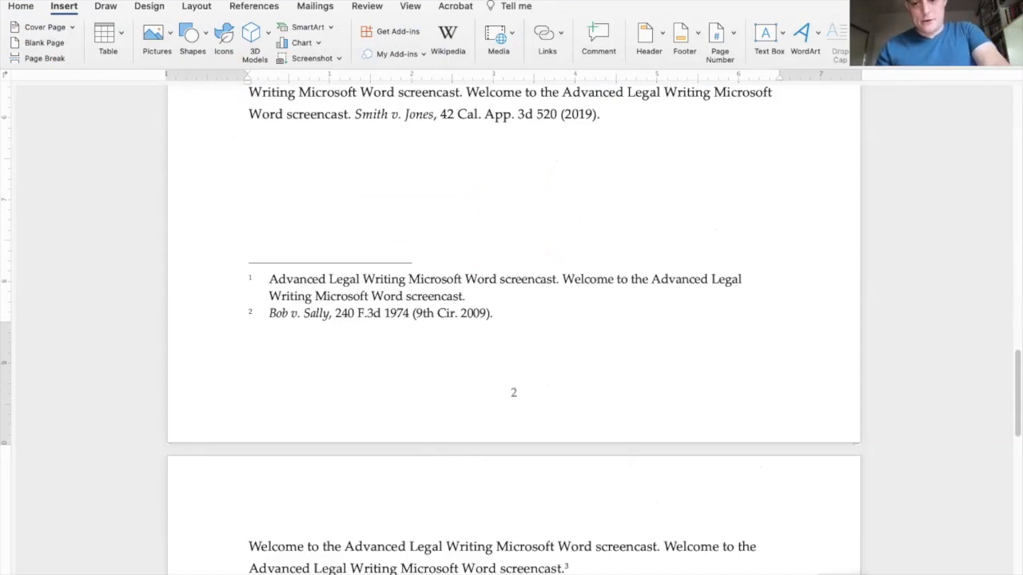
{"action": "key", "text": "super+alt+n"}
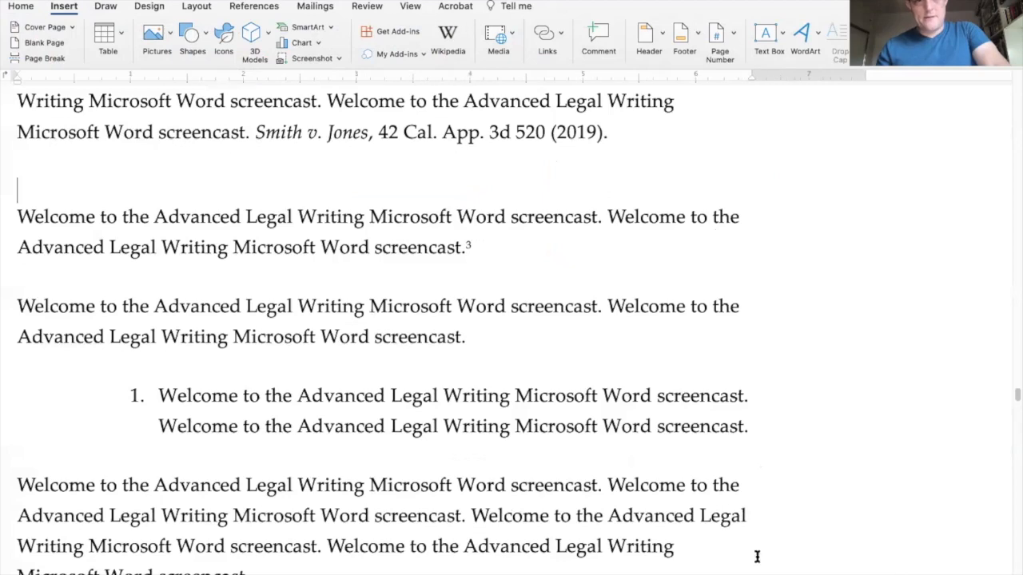
{"action": "scroll", "coordinate": [222, 160], "scroll_direction": "down", "scroll_amount": 5}
{"action": "scroll", "coordinate": [219, 171], "scroll_direction": "up", "scroll_amount": 10}
{"action": "scroll", "coordinate": [219, 174], "scroll_direction": "up", "scroll_amount": 3}
{"action": "scroll", "coordinate": [219, 176], "scroll_direction": "down", "scroll_amount": 6}
{"action": "scroll", "coordinate": [160, 314], "scroll_direction": "down", "scroll_amount": 3}
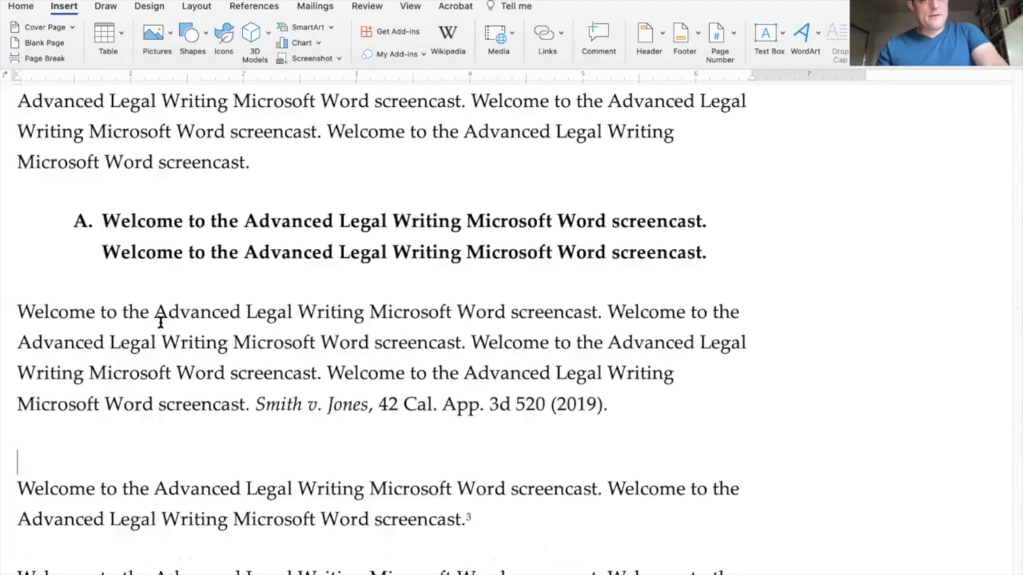
Insert a page break in draft view on the blank line above the footnote 3 paragraph, and return to print layout.
{"action": "left_click", "coordinate": [130, 343]}
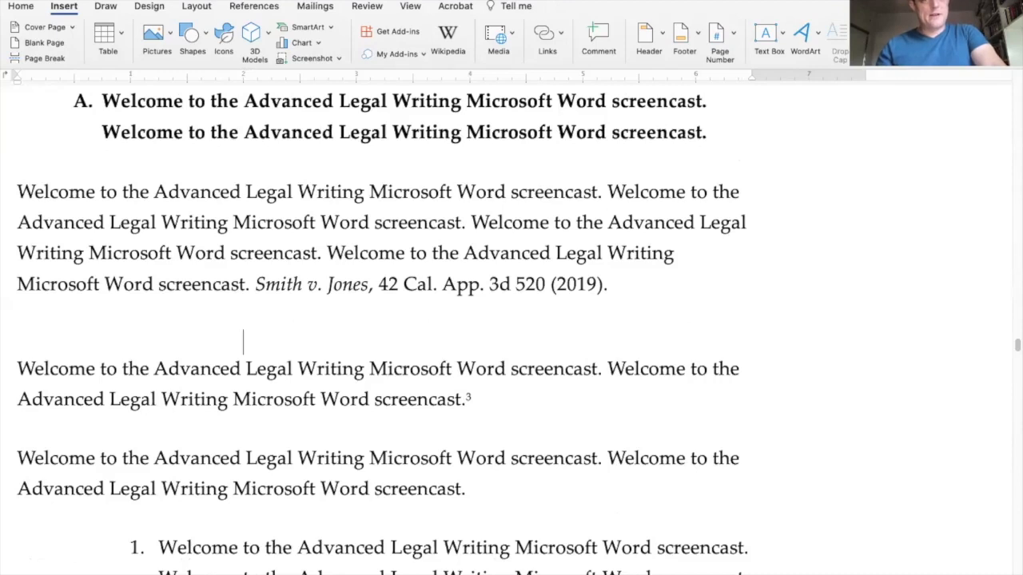
{"action": "key", "text": "super+Return"}
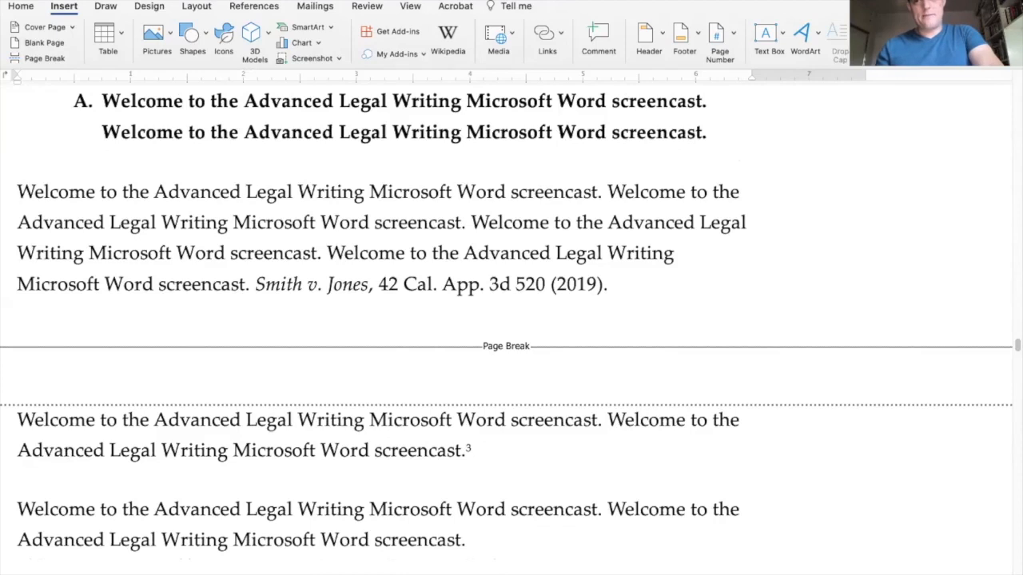
{"action": "key", "text": "super+alt+p"}
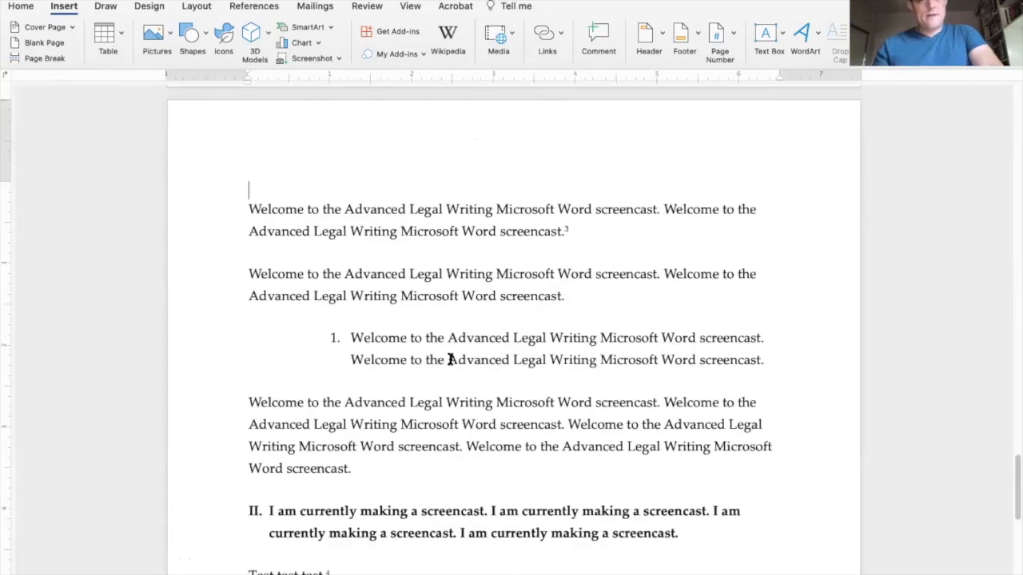
Undo the page break before the paragraph ending with footnote reference 3.
{"action": "scroll", "coordinate": [456, 354], "scroll_direction": "up", "scroll_amount": 10}
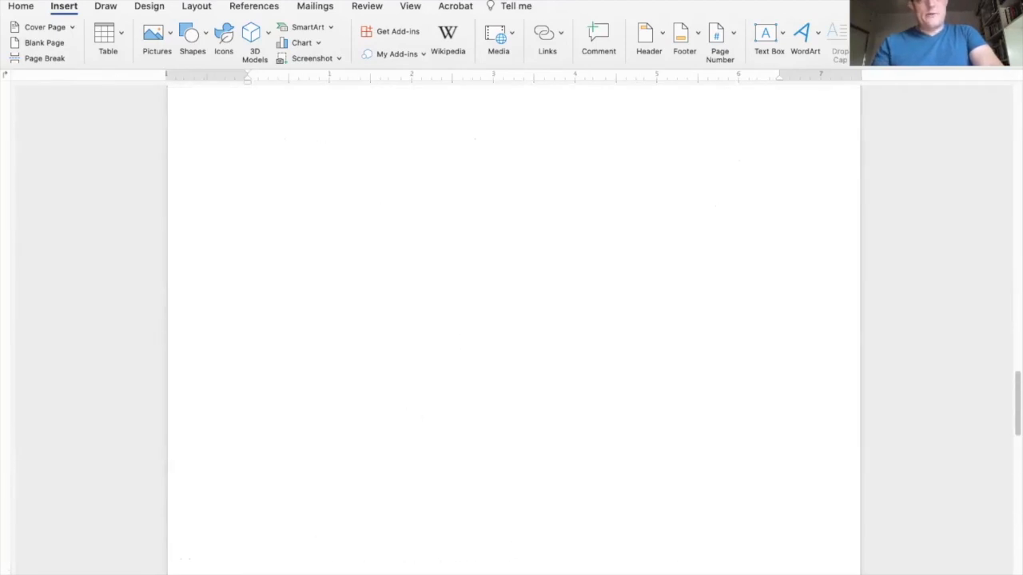
{"action": "scroll", "coordinate": [456, 354], "scroll_direction": "up", "scroll_amount": 3}
{"action": "scroll", "coordinate": [237, 397], "scroll_direction": "up", "scroll_amount": 10}
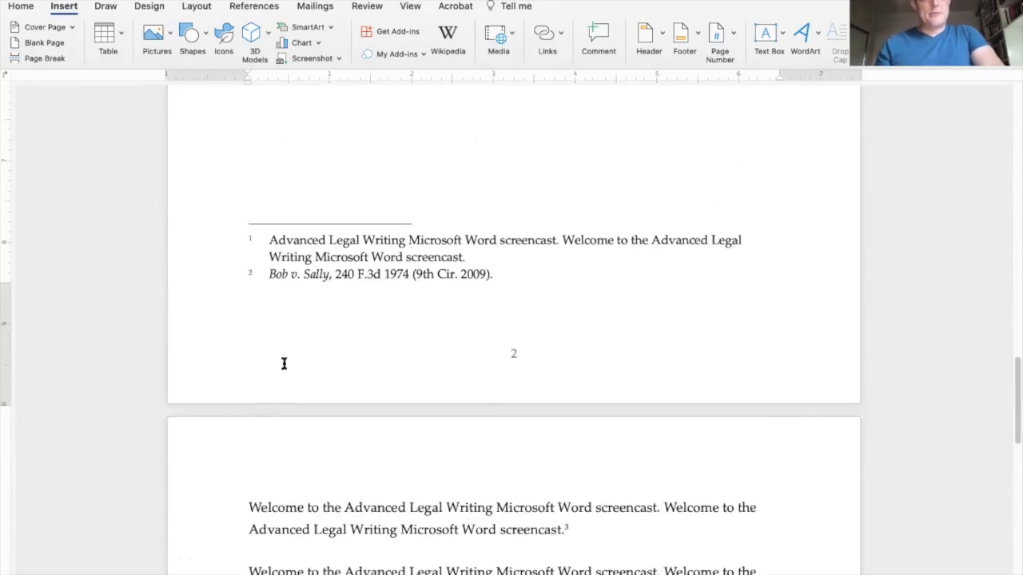
{"action": "key", "text": "super+z"}
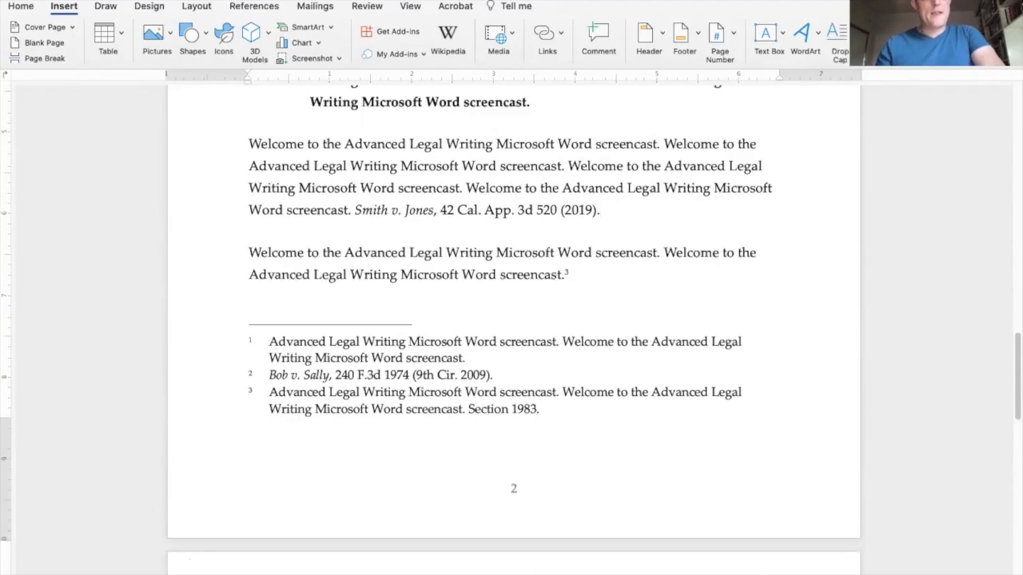
Copy the body paragraph above heading II and paste it on a new line below "Test test test.".
{"action": "scroll", "coordinate": [464, 162], "scroll_direction": "down", "scroll_amount": 10}
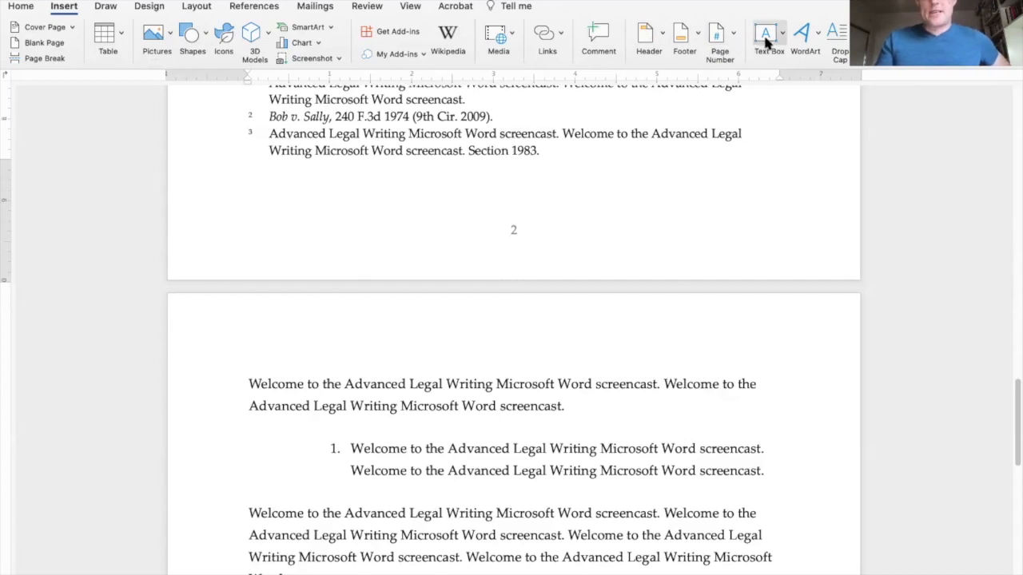
{"action": "scroll", "coordinate": [724, 229], "scroll_direction": "down", "scroll_amount": 10}
{"action": "scroll", "coordinate": [703, 232], "scroll_direction": "up", "scroll_amount": 5}
{"action": "scroll", "coordinate": [592, 247], "scroll_direction": "up", "scroll_amount": 2}
{"action": "left_click_drag", "start_coordinate": [353, 399], "coordinate": [231, 343]}
{"action": "key", "text": "ctrl+c"}
{"action": "left_click", "coordinate": [352, 507]}
{"action": "key", "text": "Return"}
{"action": "key", "text": "ctrl+v"}
Add a blank line between "Test test test." and the pasted paragraph, and apply the Body style there.
{"action": "left_click", "coordinate": [248, 438]}
{"action": "key", "text": "Return"}
{"action": "key", "text": "Return"}
{"action": "key", "text": "Up"}
{"action": "key", "text": "shift+Down"}
{"action": "key", "text": "shift+Down"}
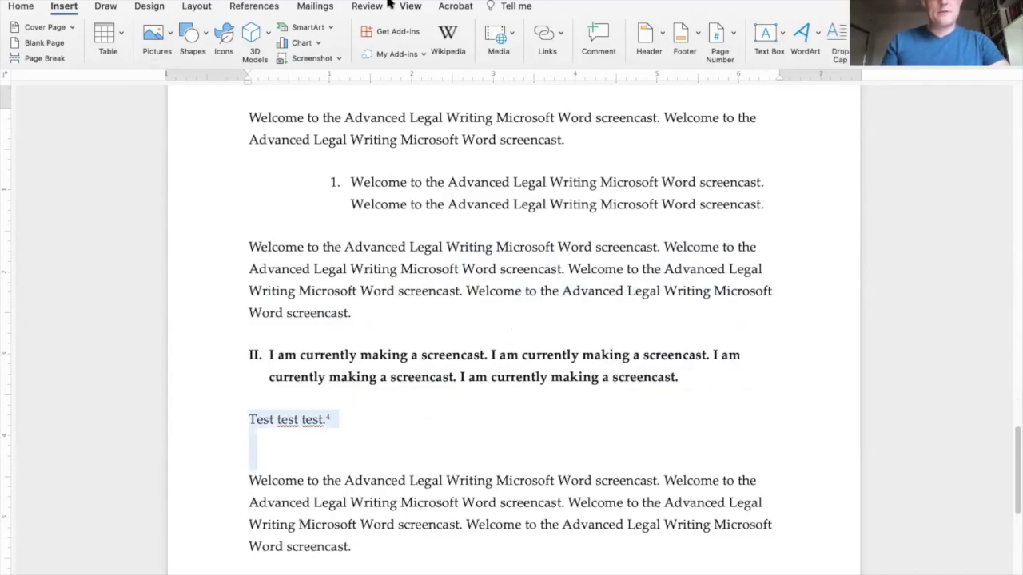
{"action": "left_click", "coordinate": [21, 6]}
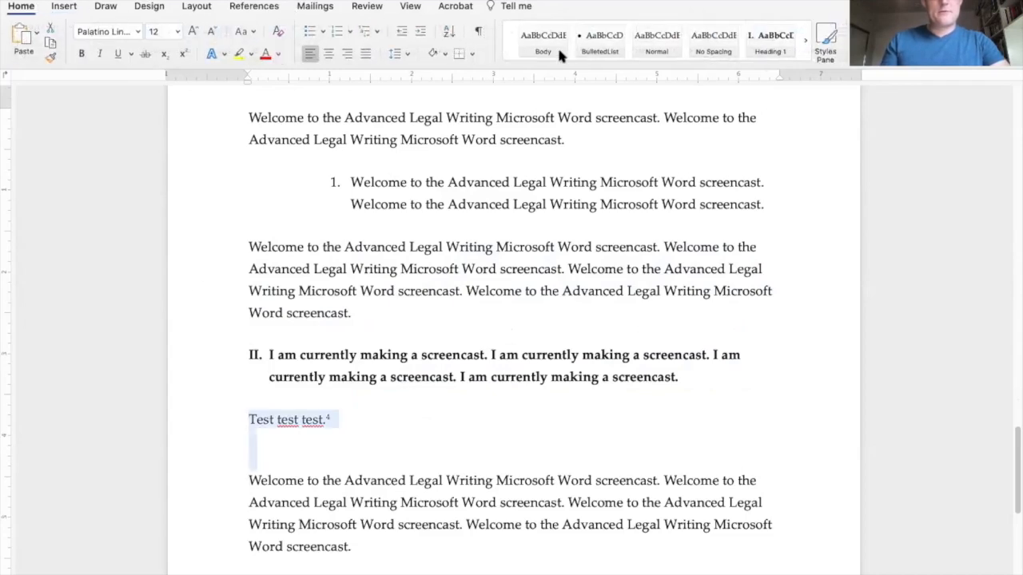
{"action": "left_click", "coordinate": [551, 44]}
{"action": "left_click", "coordinate": [343, 455]}
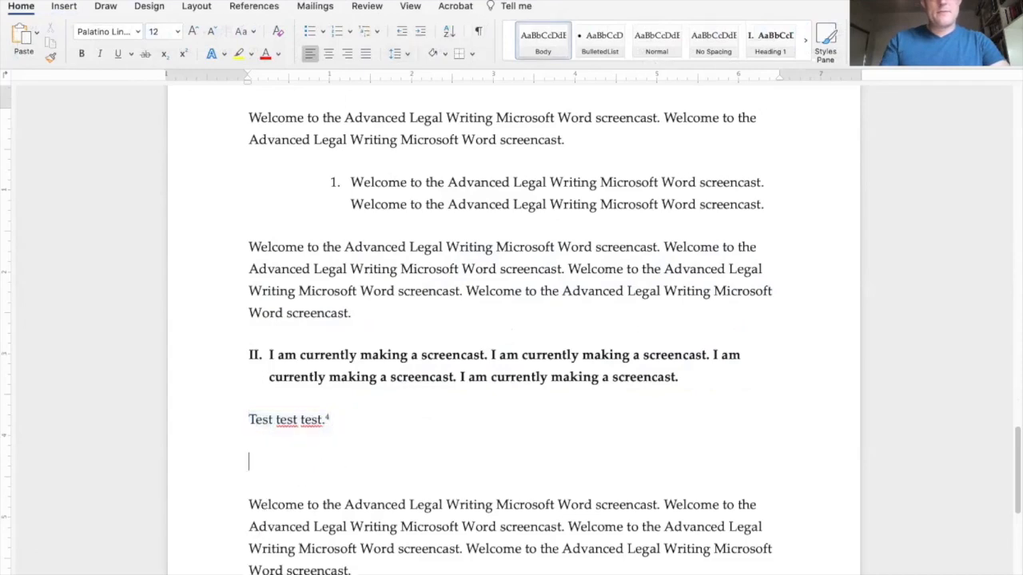
{"action": "key", "text": "BackSpace"}
{"action": "key", "text": "Return"}
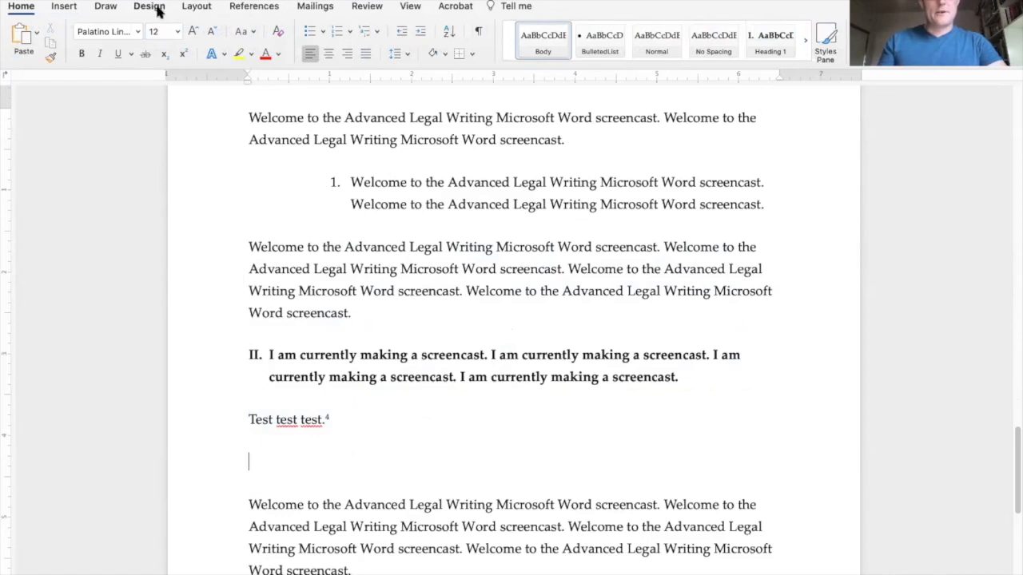
Draw a text box about 6.47" wide and 0.43" high in the blank space below "Test test test.".
{"action": "left_click", "coordinate": [116, 11]}
{"action": "left_click", "coordinate": [64, 7]}
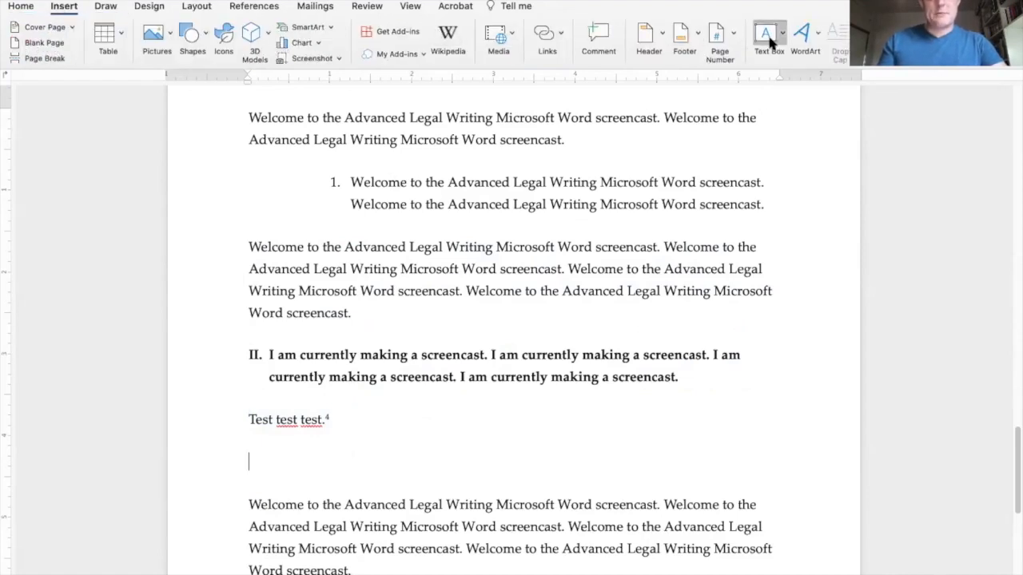
{"action": "left_click", "coordinate": [778, 52]}
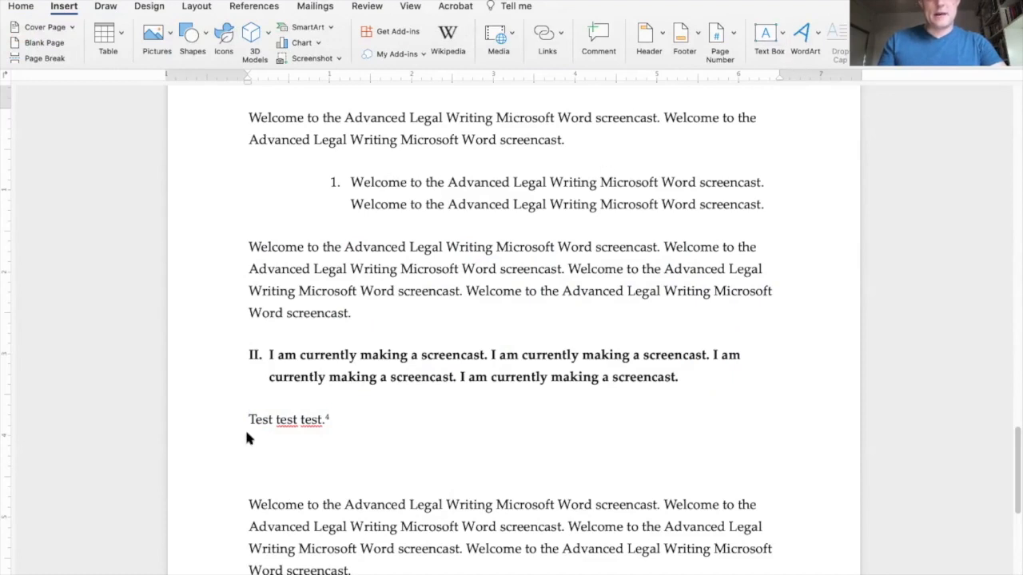
{"action": "left_click_drag", "start_coordinate": [246, 439], "coordinate": [775, 475]}
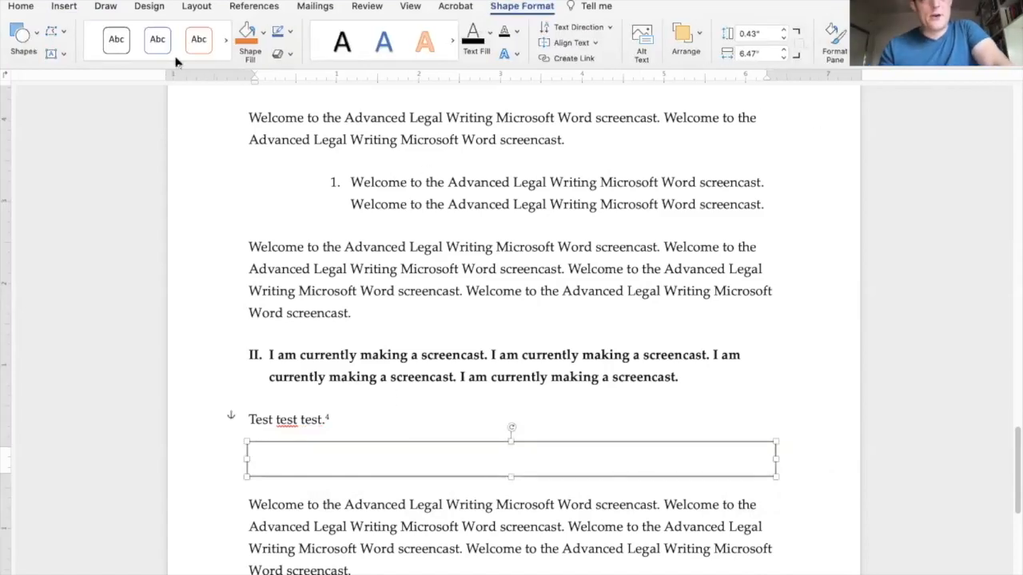
{"action": "left_click", "coordinate": [31, 38]}
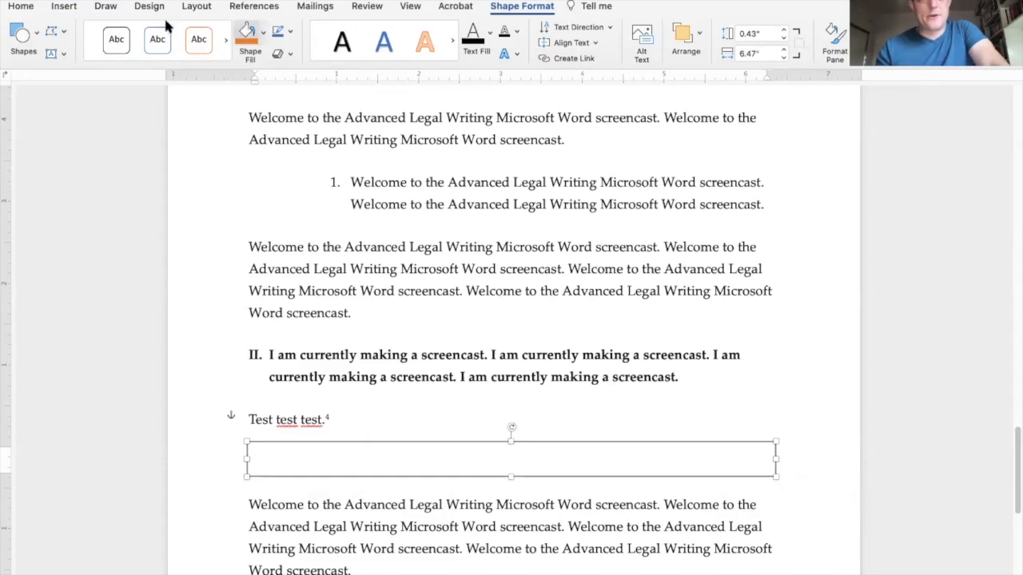
Enter the centered text "This is a text box." in the new text box and nudge the box slightly down.
{"action": "left_click", "coordinate": [20, 6]}
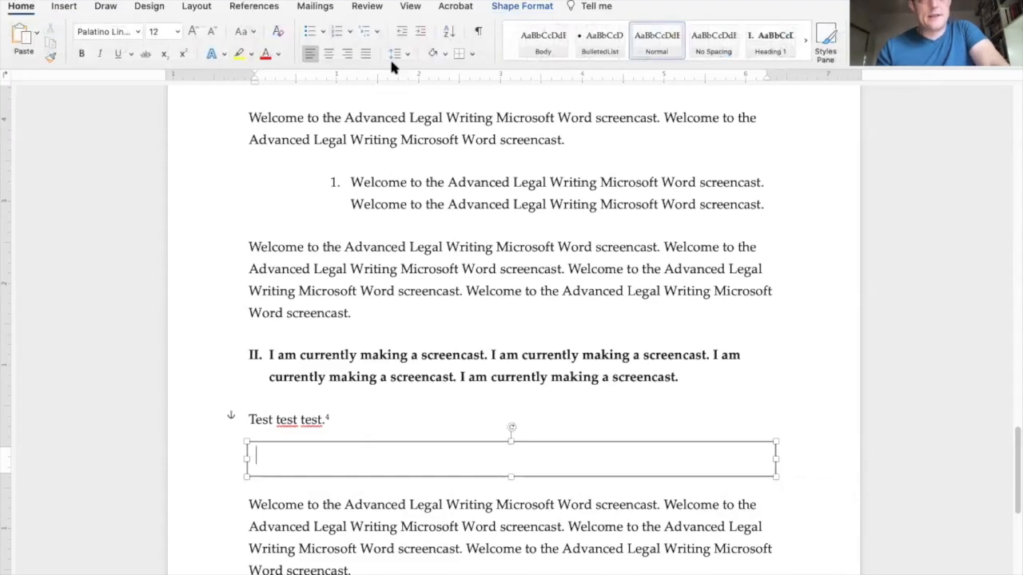
{"action": "left_click", "coordinate": [329, 55]}
{"action": "type", "text": "This is a text box."}
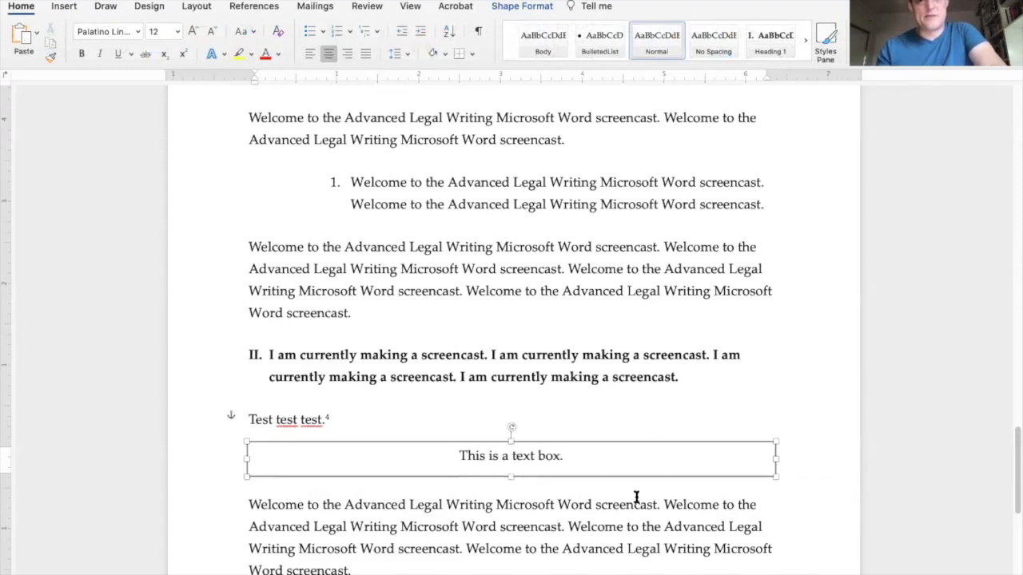
{"action": "left_click", "coordinate": [601, 444]}
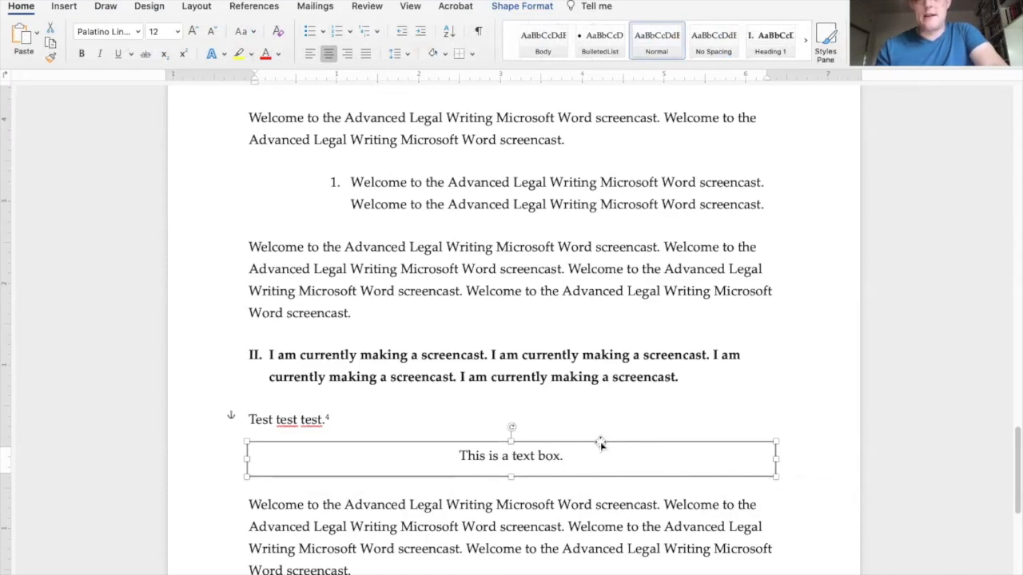
{"action": "mouse_move", "coordinate": [602, 445]}
{"action": "left_mouse_down"}
{"action": "mouse_move", "coordinate": [598, 312]}
{"action": "mouse_move", "coordinate": [599, 449]}
{"action": "left_mouse_up"}
{"action": "left_click", "coordinate": [598, 411]}
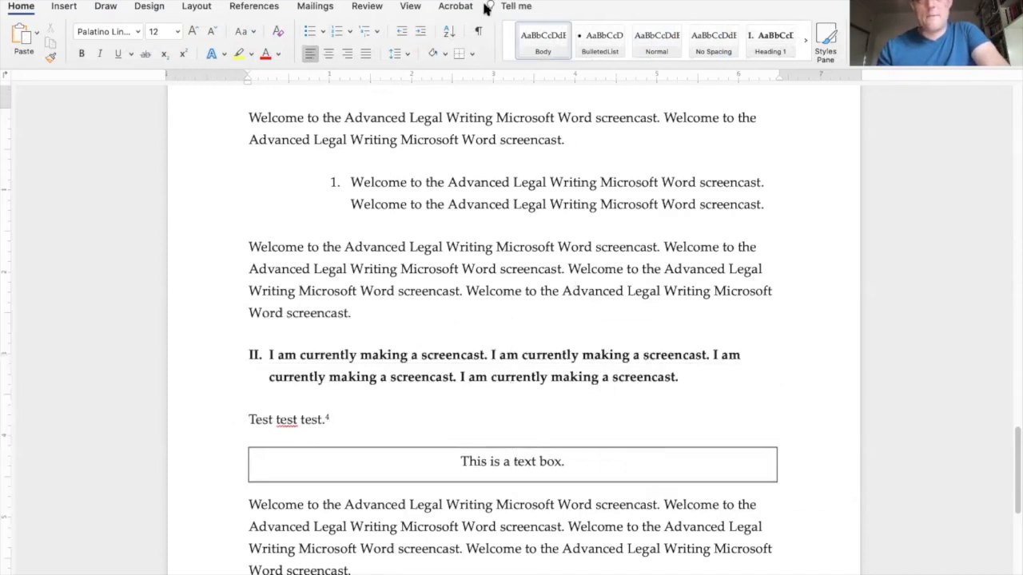
{"action": "left_click", "coordinate": [320, 7]}
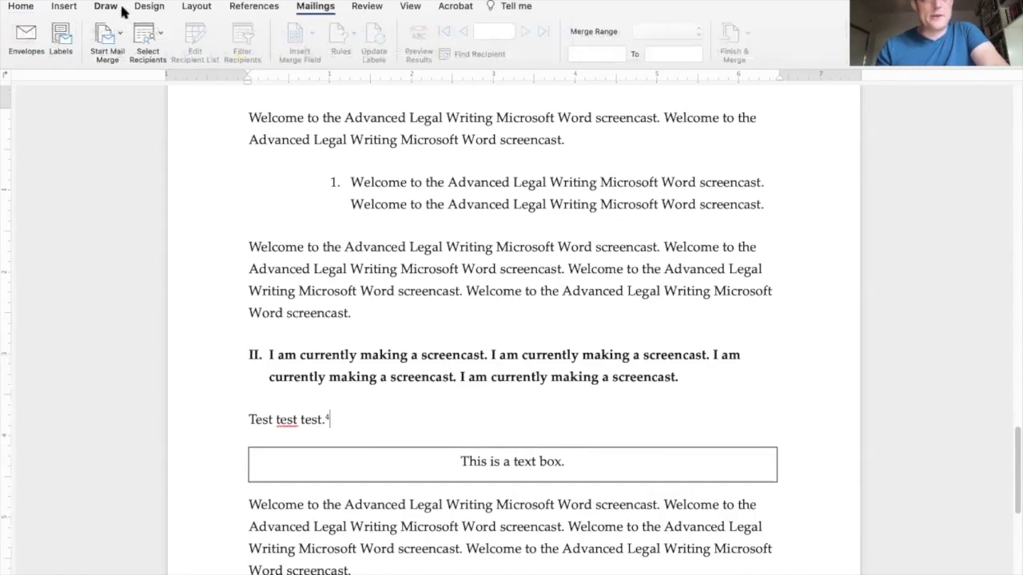
{"action": "left_click", "coordinate": [111, 7]}
{"action": "left_click", "coordinate": [66, 7]}
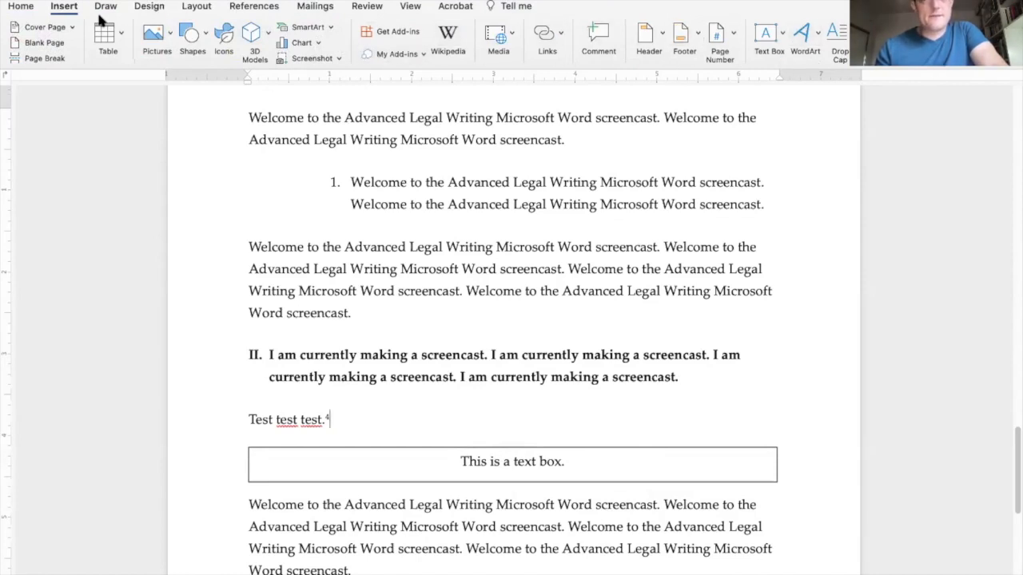
{"action": "left_click", "coordinate": [144, 8]}
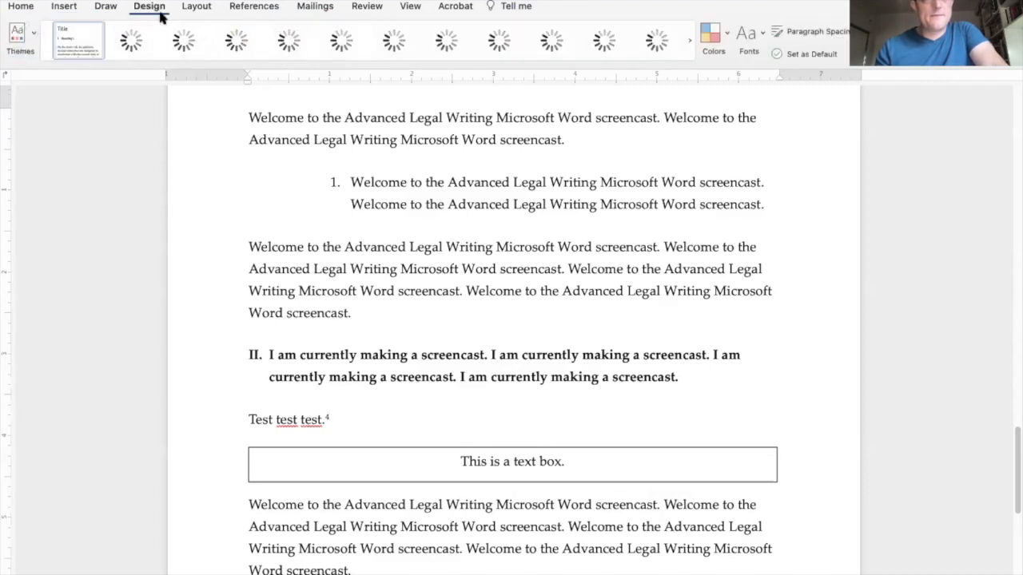
Turn on line numbering that restarts on each page.
{"action": "left_click", "coordinate": [198, 11]}
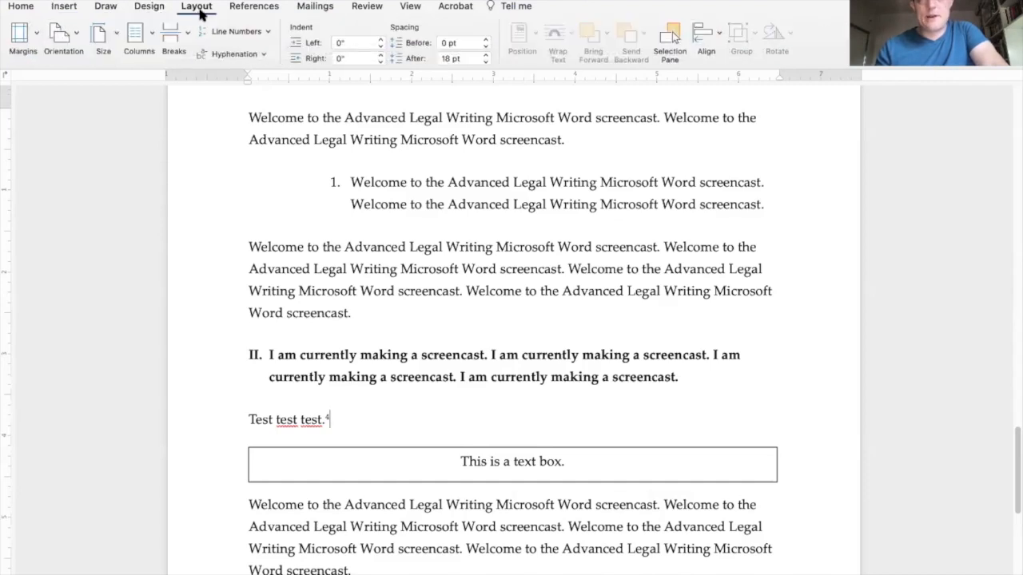
{"action": "left_click", "coordinate": [265, 35]}
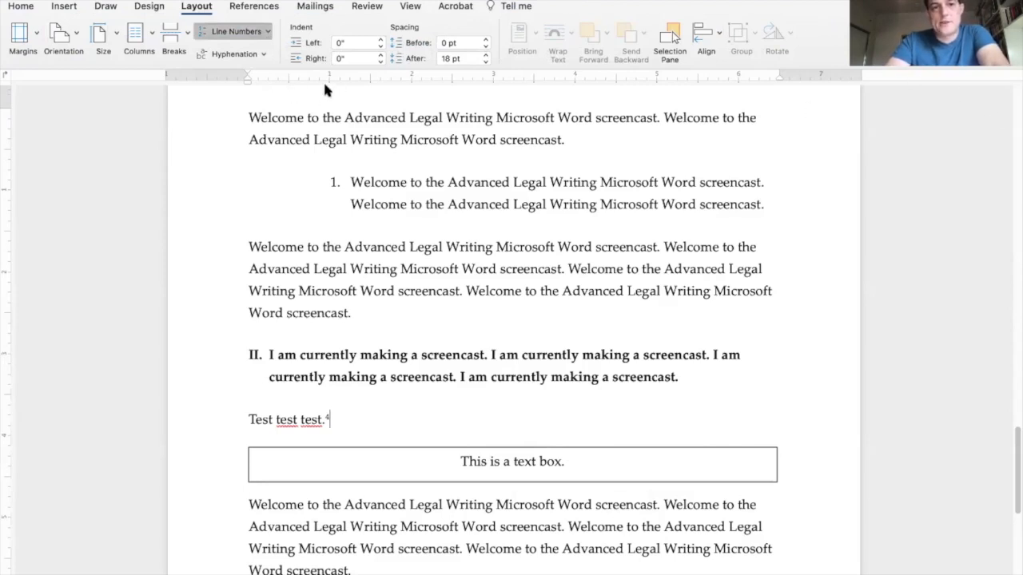
Examine how the line numbers run beside the picture, headings, body text and text box on the last two pages.
{"action": "scroll", "coordinate": [382, 240], "scroll_direction": "up", "scroll_amount": 3}
{"action": "scroll", "coordinate": [382, 240], "scroll_direction": "up", "scroll_amount": 15}
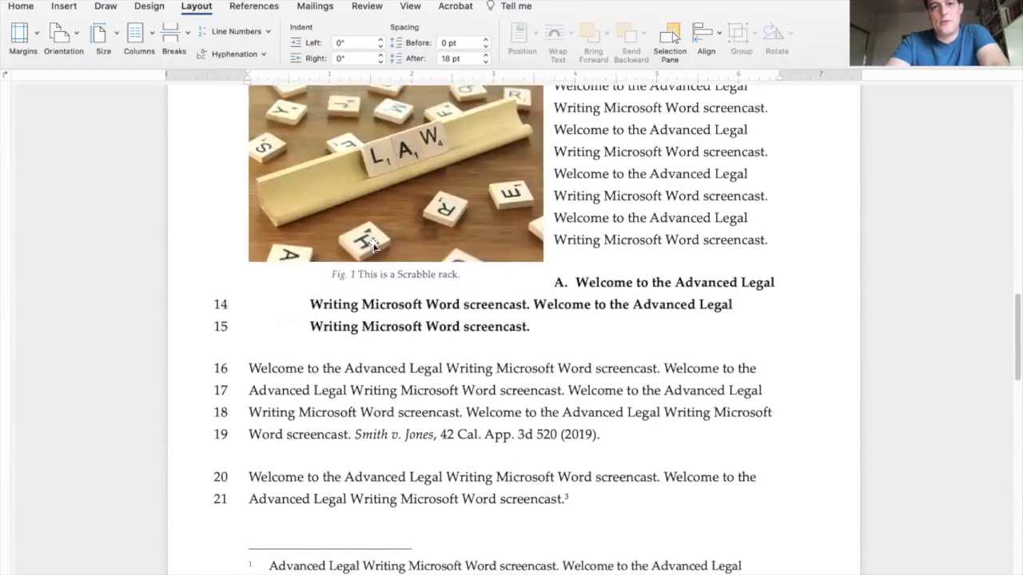
{"action": "scroll", "coordinate": [371, 248], "scroll_direction": "up", "scroll_amount": 5}
{"action": "scroll", "coordinate": [290, 221], "scroll_direction": "down", "scroll_amount": 5}
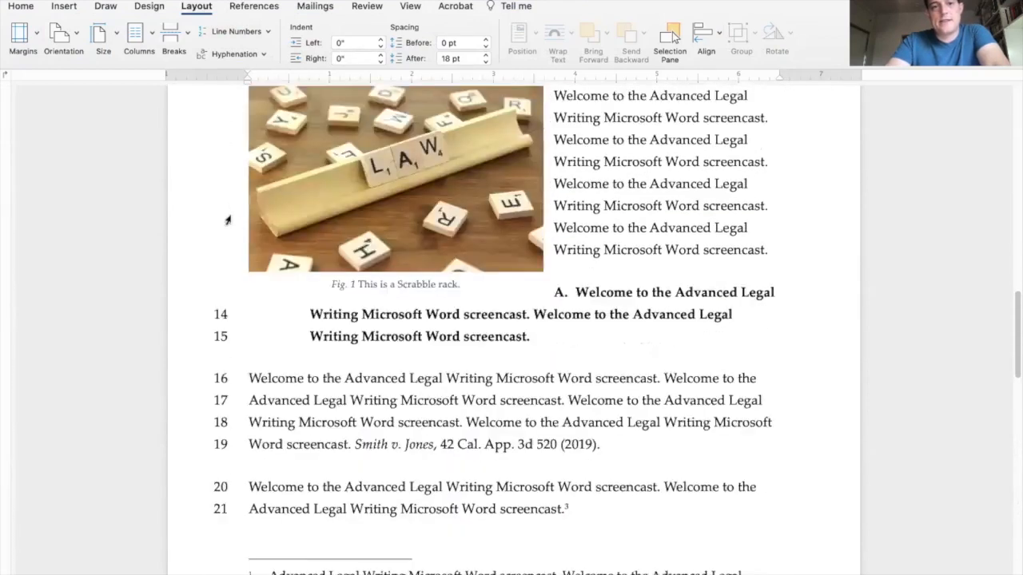
{"action": "scroll", "coordinate": [226, 214], "scroll_direction": "down", "scroll_amount": 5}
{"action": "scroll", "coordinate": [206, 201], "scroll_direction": "down", "scroll_amount": 10}
{"action": "scroll", "coordinate": [215, 215], "scroll_direction": "down", "scroll_amount": 5}
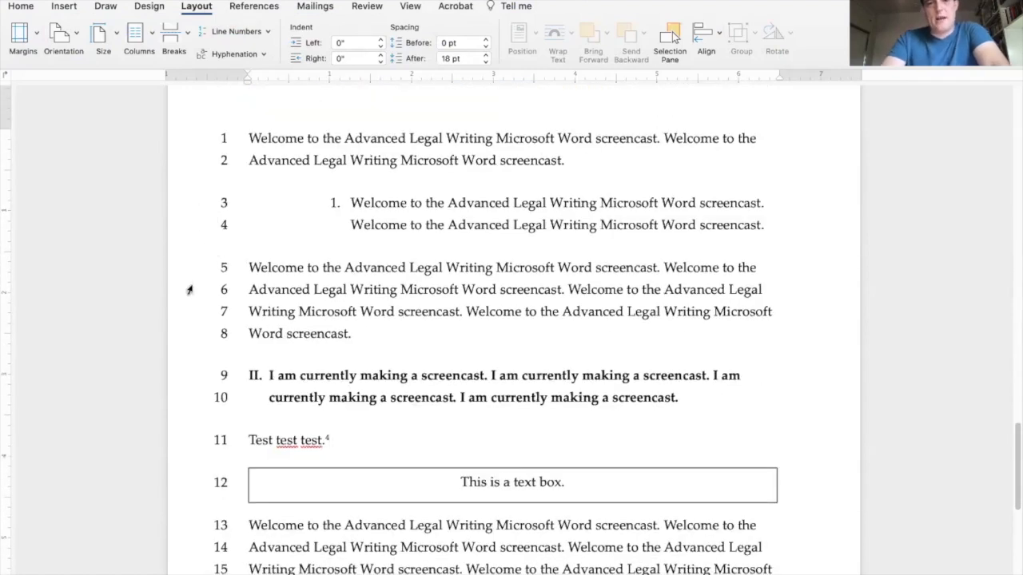
{"action": "scroll", "coordinate": [195, 427], "scroll_direction": "down", "scroll_amount": 3}
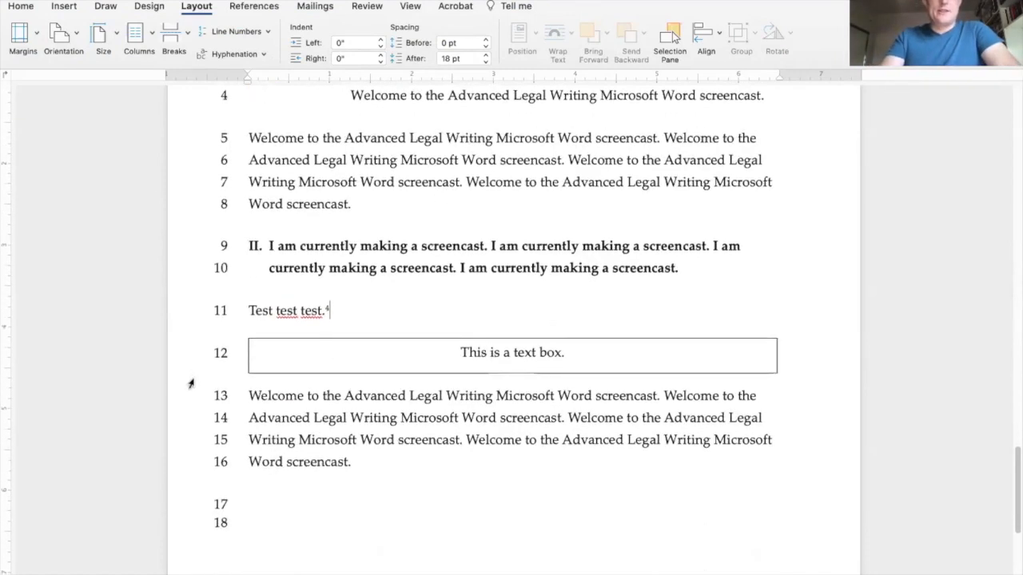
{"action": "scroll", "coordinate": [198, 370], "scroll_direction": "down", "scroll_amount": 3}
{"action": "scroll", "coordinate": [199, 351], "scroll_direction": "up", "scroll_amount": 1}
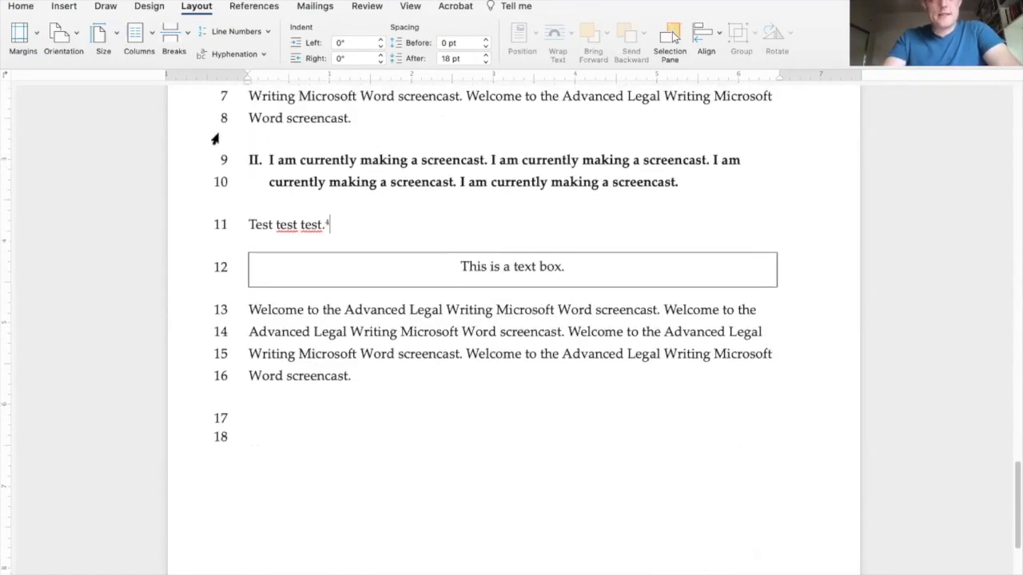
{"action": "scroll", "coordinate": [216, 128], "scroll_direction": "up", "scroll_amount": 3}
Turn off line numbering for the document.
{"action": "left_click", "coordinate": [238, 34]}
{"action": "left_click", "coordinate": [244, 60]}
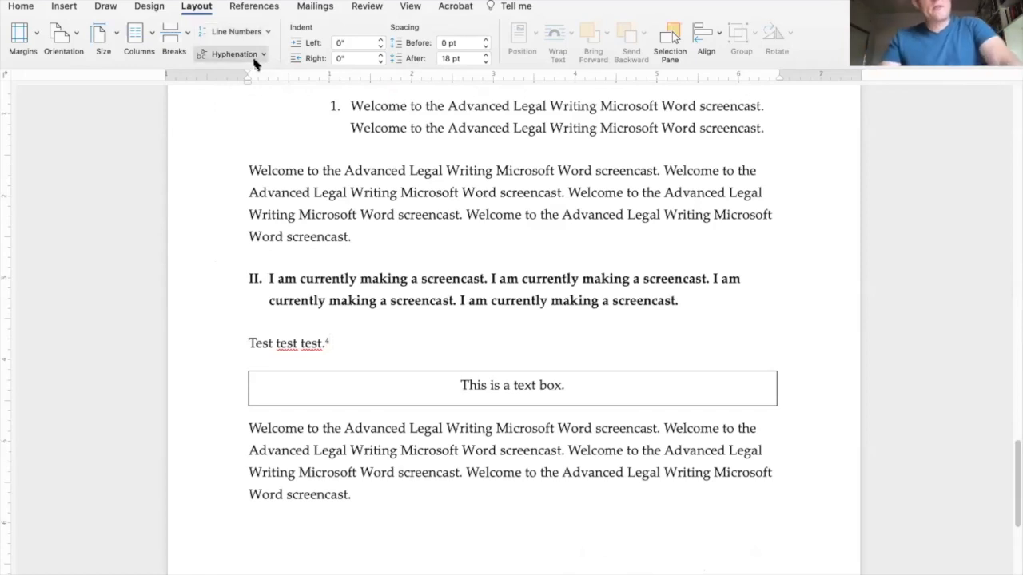
{"action": "left_click", "coordinate": [242, 8]}
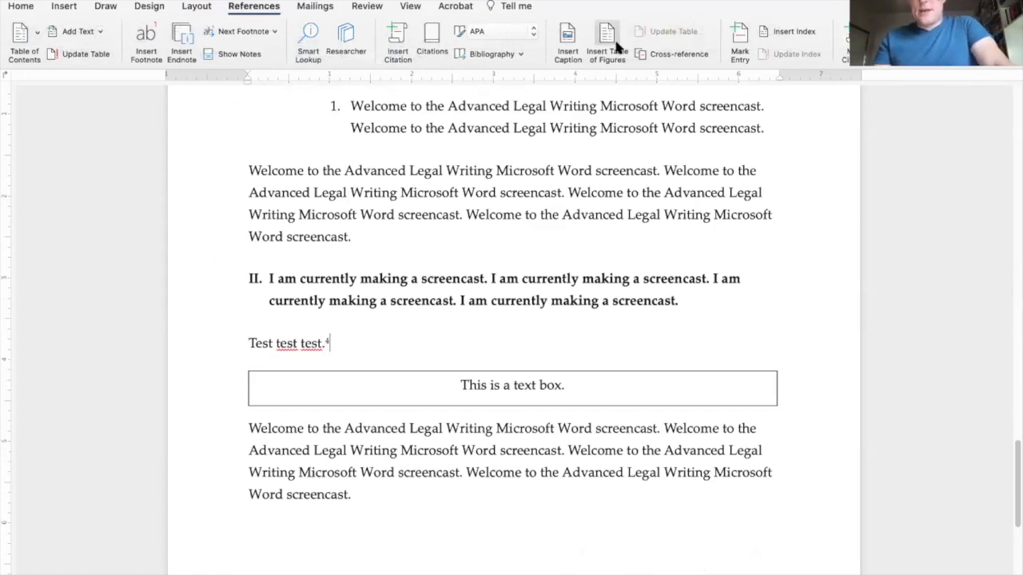
{"action": "left_click", "coordinate": [302, 7]}
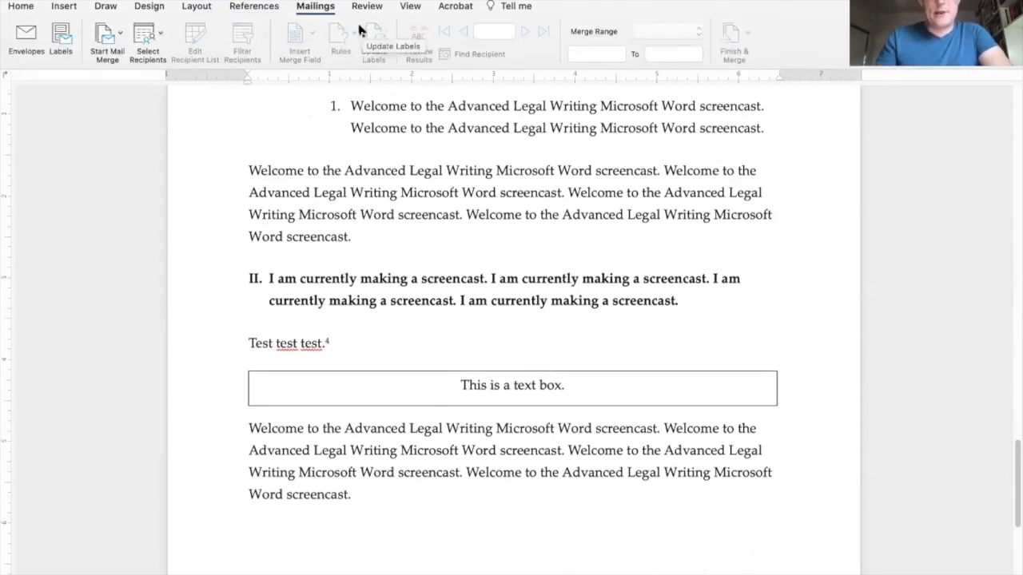
Have Word read aloud the body paragraph directly above heading II.
{"action": "left_click", "coordinate": [358, 6]}
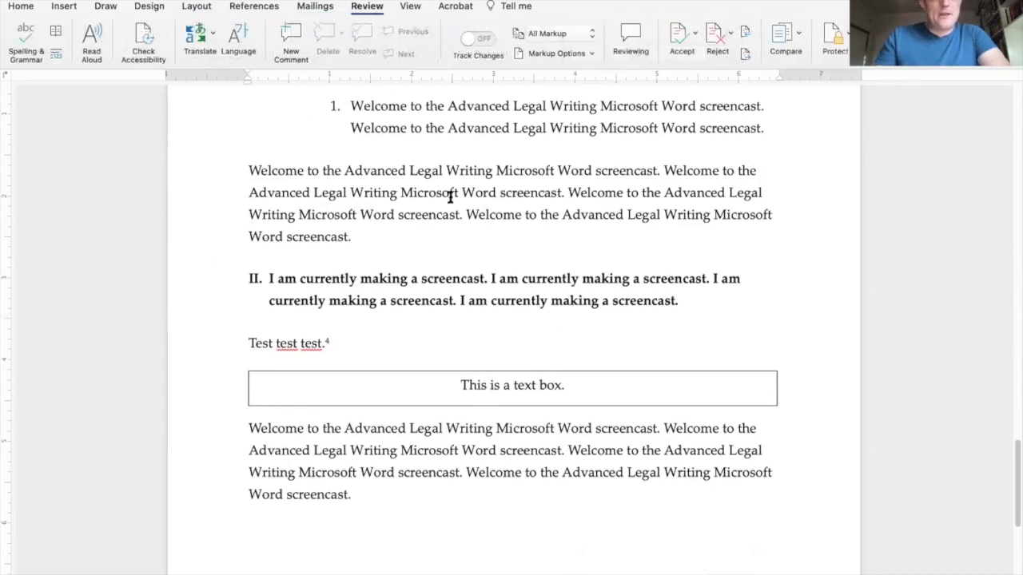
{"action": "scroll", "coordinate": [402, 276], "scroll_direction": "up", "scroll_amount": 2}
{"action": "left_click_drag", "start_coordinate": [376, 313], "coordinate": [231, 241]}
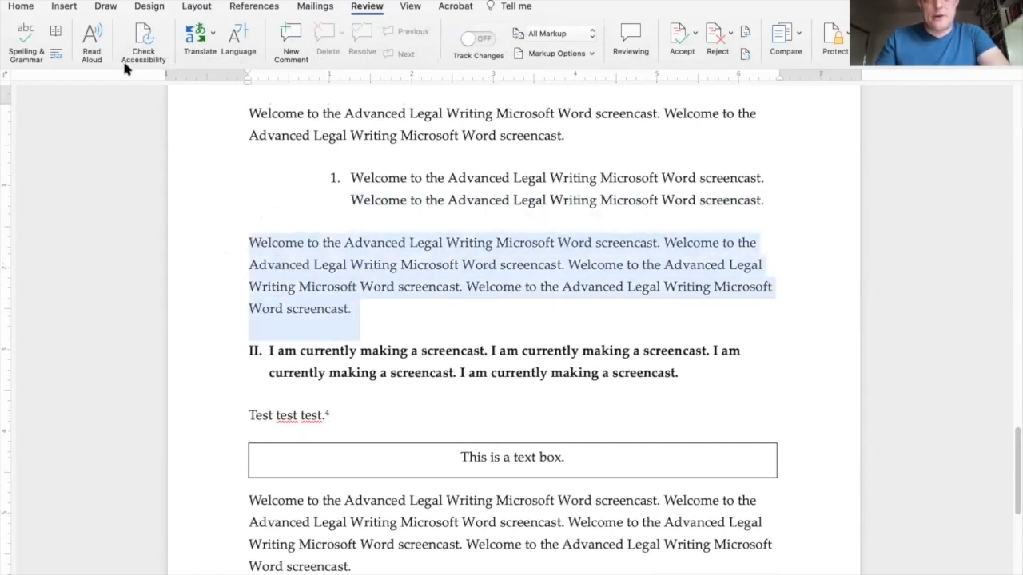
{"action": "left_click", "coordinate": [90, 36]}
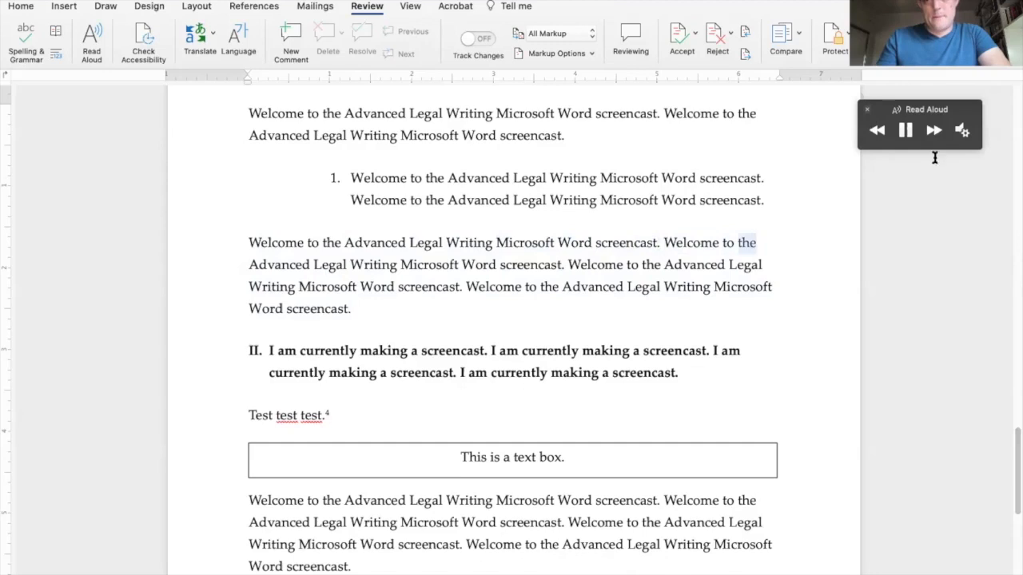
Set Read Aloud to a faster speed with the Samantha voice, and listen to part of heading II before closing it.
{"action": "left_click_drag", "start_coordinate": [944, 179], "coordinate": [977, 177]}
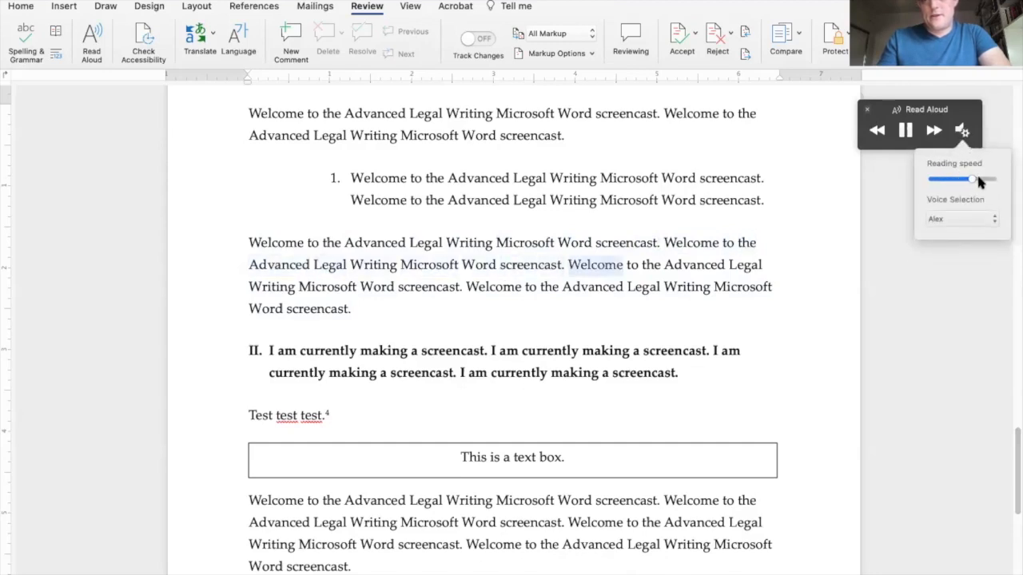
{"action": "left_click", "coordinate": [959, 221]}
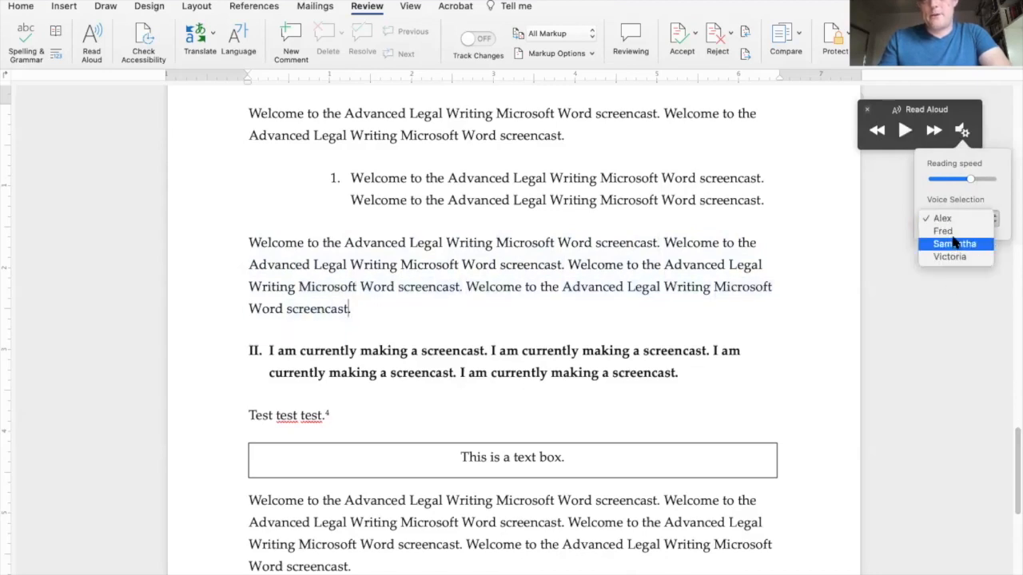
{"action": "left_click", "coordinate": [955, 243]}
{"action": "left_click", "coordinate": [903, 133]}
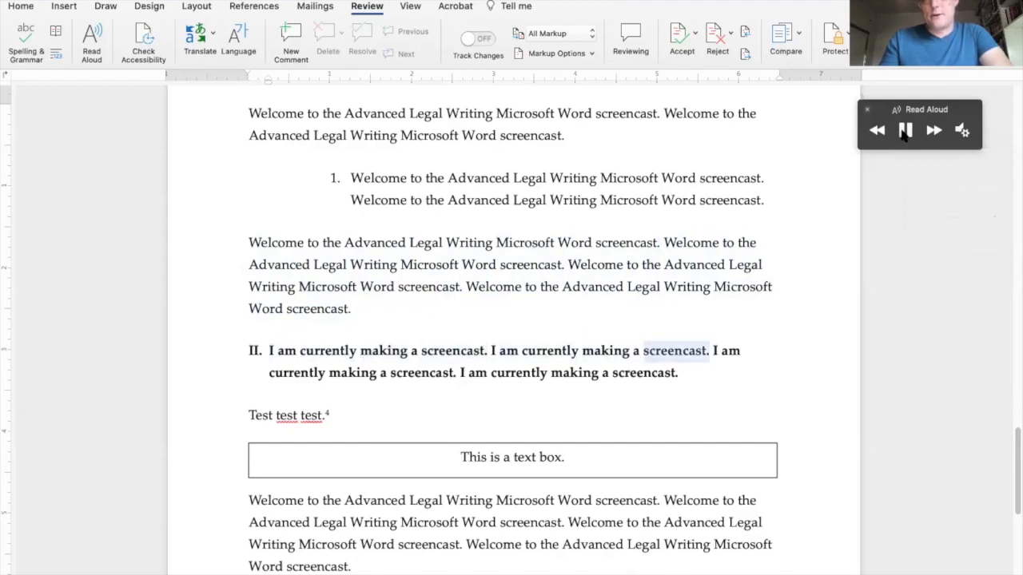
{"action": "left_click", "coordinate": [904, 133]}
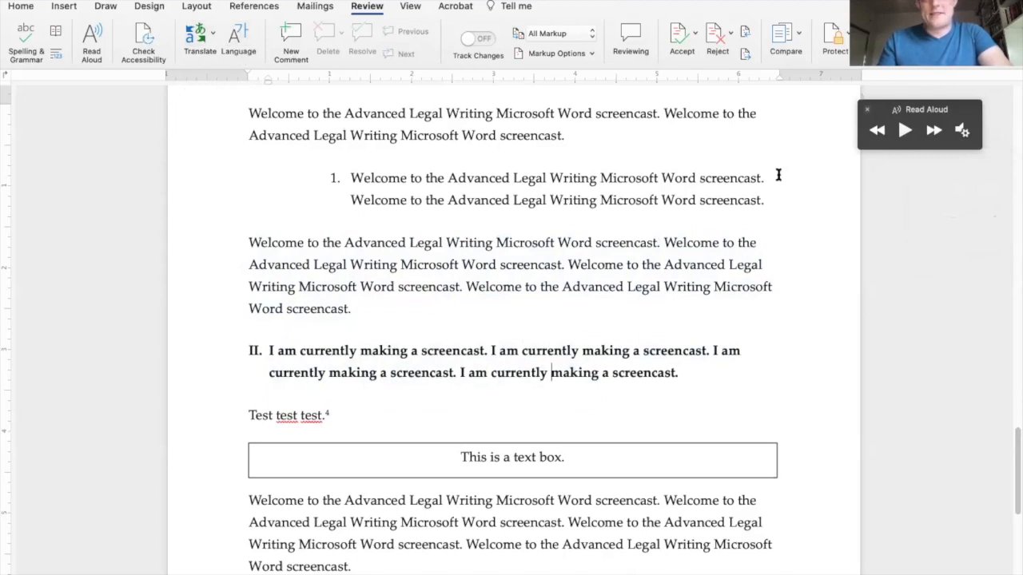
{"action": "left_click", "coordinate": [866, 111]}
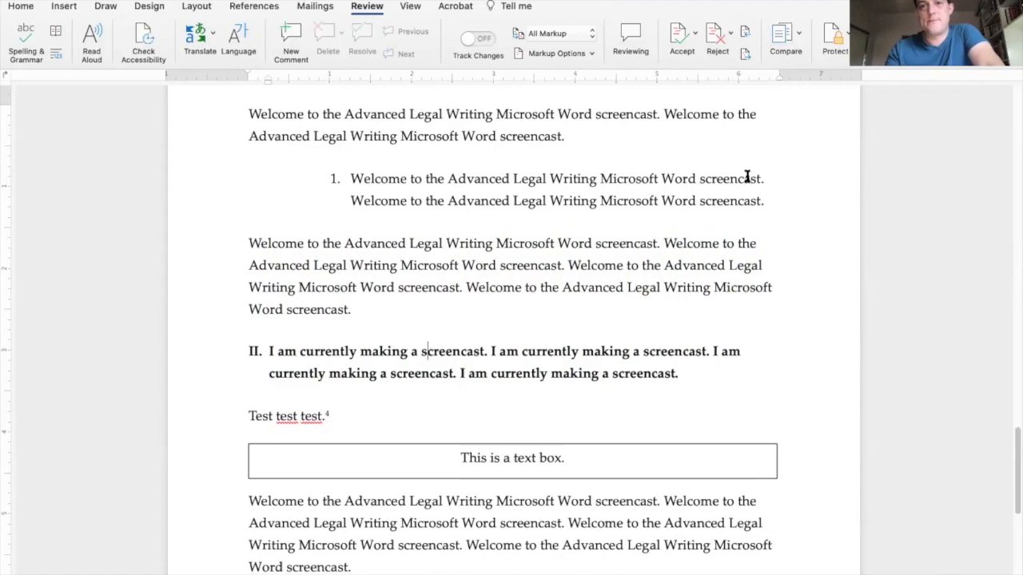
Compare the 100%, One Page and Multiple Pages zoom presets and set the document zoom to Page Width.
{"action": "left_click", "coordinate": [407, 7]}
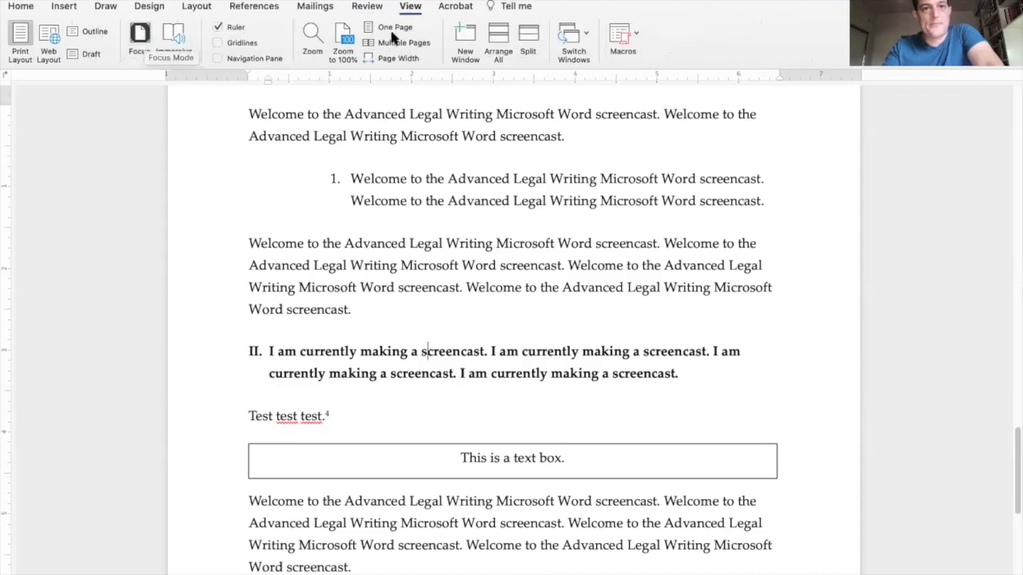
{"action": "left_click", "coordinate": [343, 39]}
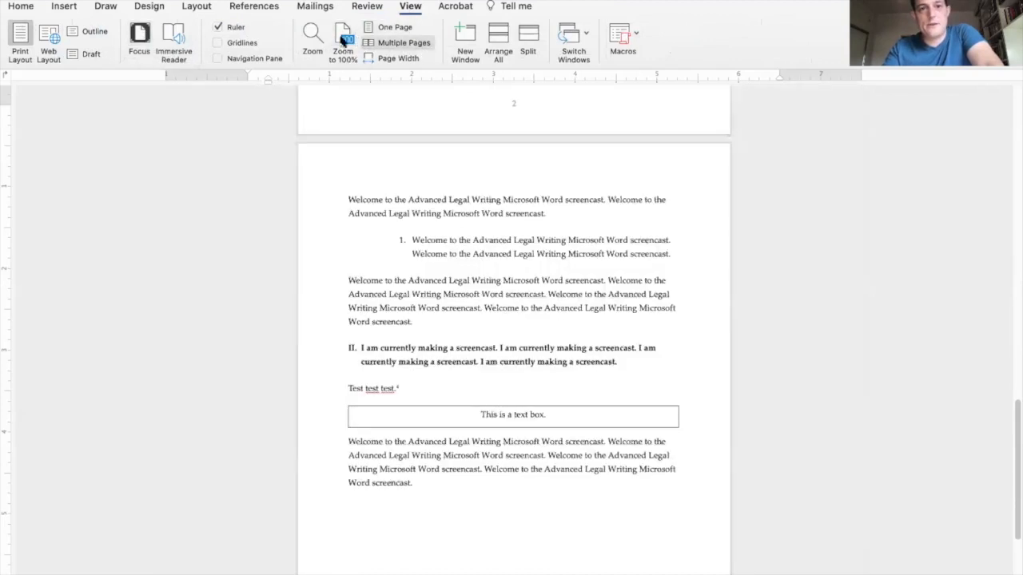
{"action": "left_click", "coordinate": [389, 28]}
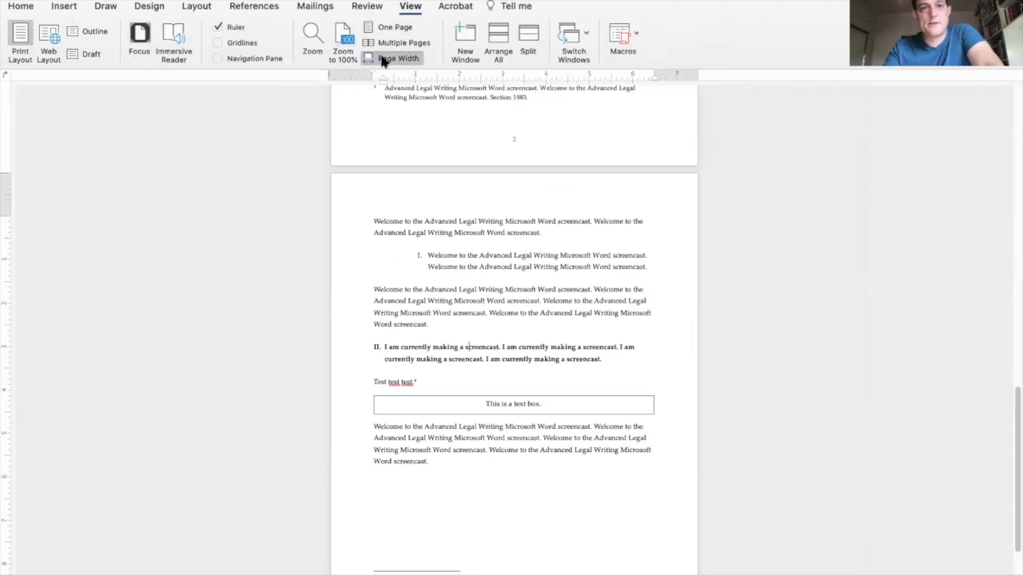
{"action": "left_click", "coordinate": [383, 59]}
{"action": "left_click", "coordinate": [389, 29]}
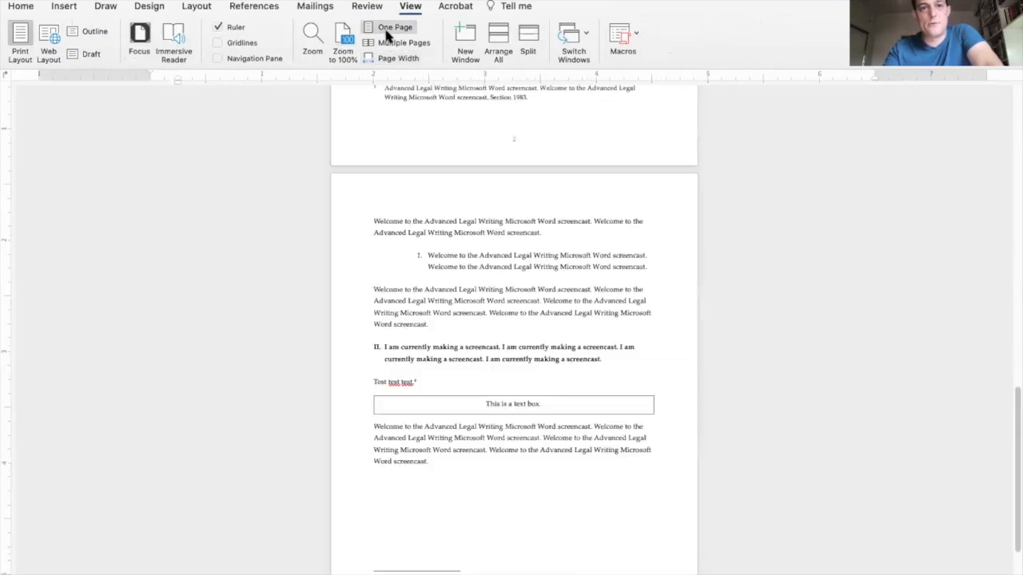
{"action": "left_click", "coordinate": [387, 43]}
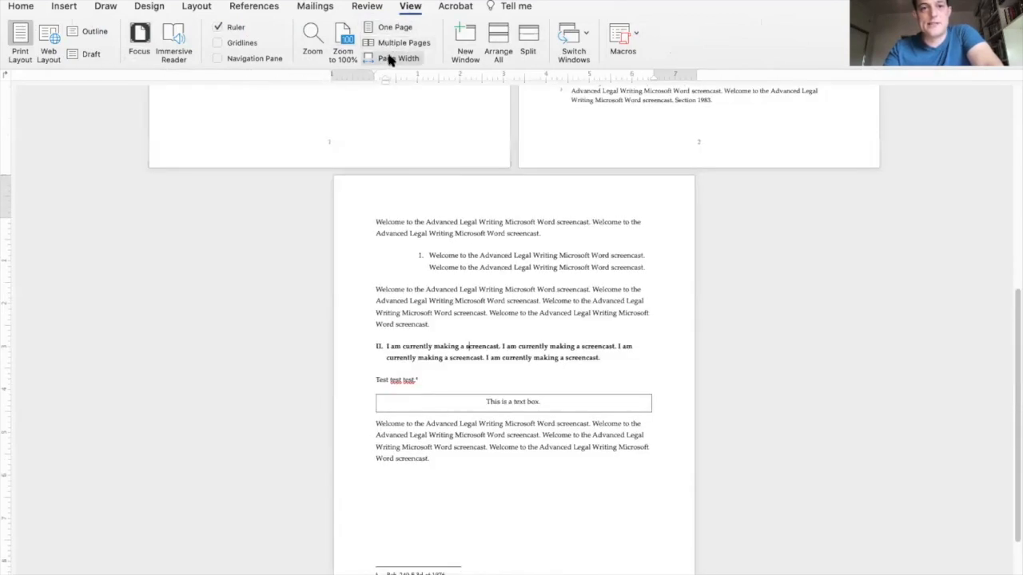
{"action": "left_click", "coordinate": [389, 59]}
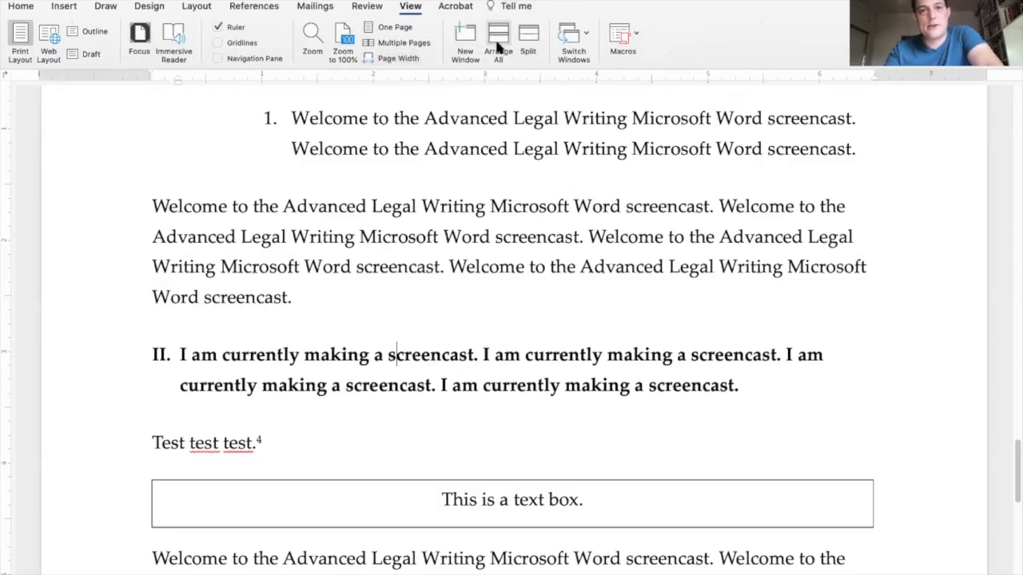
Split the document window, showing the captioned Scrabble picture in the upper pane and the paragraph above heading II in the lower pane.
{"action": "left_click", "coordinate": [527, 40]}
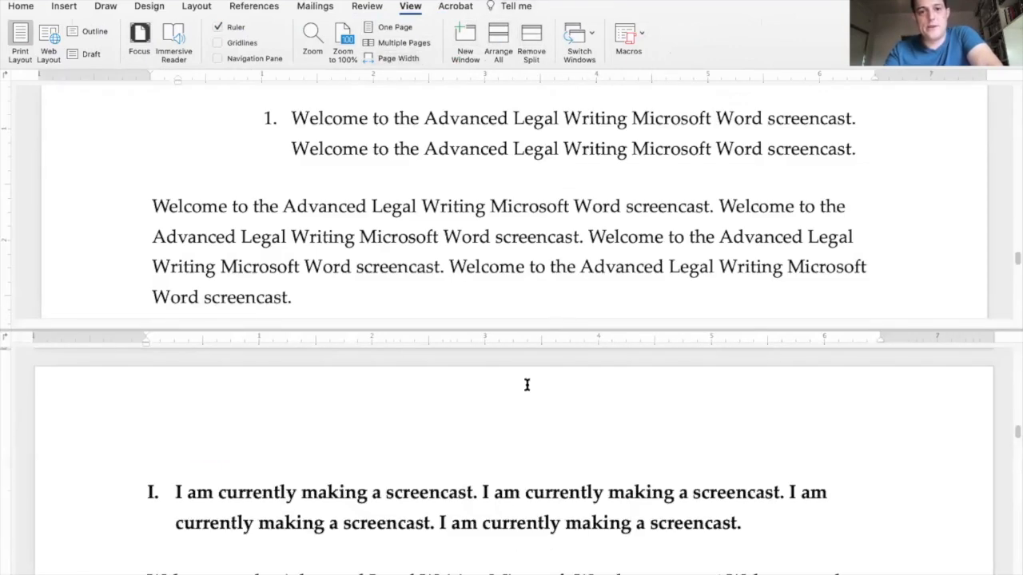
{"action": "scroll", "coordinate": [569, 489], "scroll_direction": "down", "scroll_amount": 15}
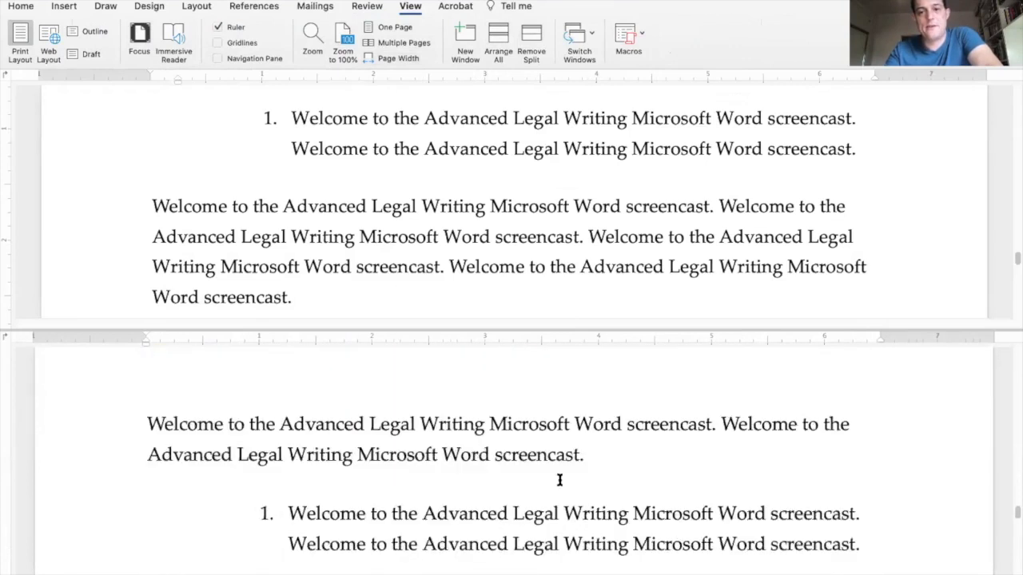
{"action": "scroll", "coordinate": [552, 486], "scroll_direction": "up", "scroll_amount": 8}
{"action": "scroll", "coordinate": [479, 208], "scroll_direction": "up", "scroll_amount": 10}
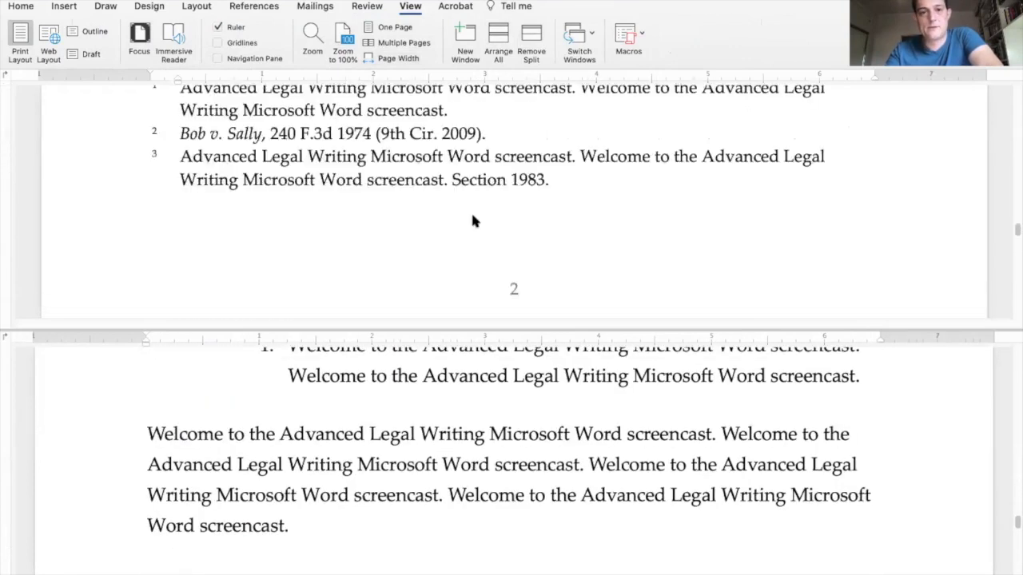
{"action": "scroll", "coordinate": [452, 195], "scroll_direction": "up", "scroll_amount": 6}
{"action": "scroll", "coordinate": [435, 176], "scroll_direction": "down", "scroll_amount": 2}
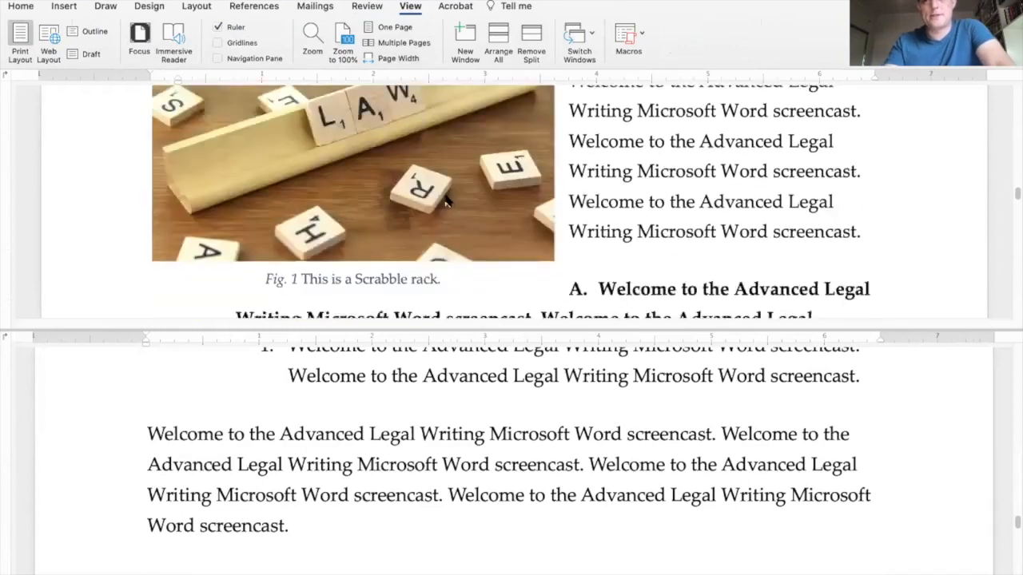
Remove the window split and place the cursor at the end of heading A below the Scrabble picture.
{"action": "left_click", "coordinate": [534, 32]}
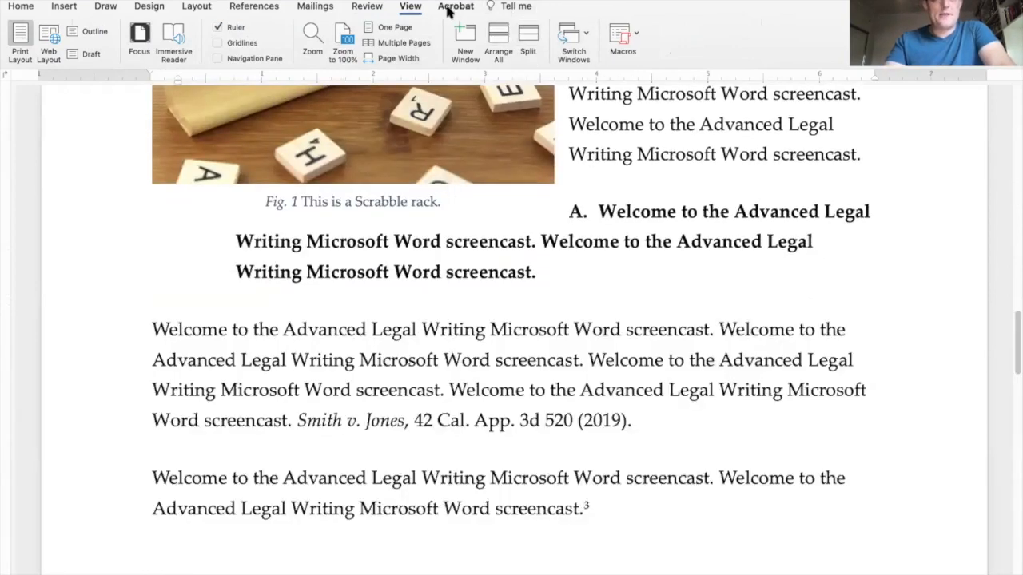
{"action": "left_click", "coordinate": [23, 6]}
{"action": "left_click", "coordinate": [523, 388]}
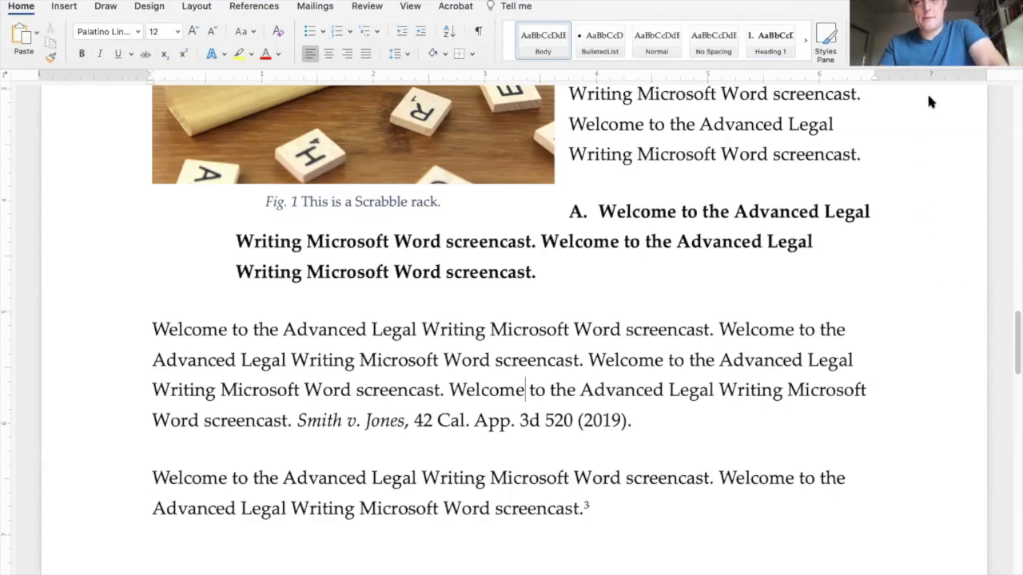
{"action": "left_click", "coordinate": [619, 272]}
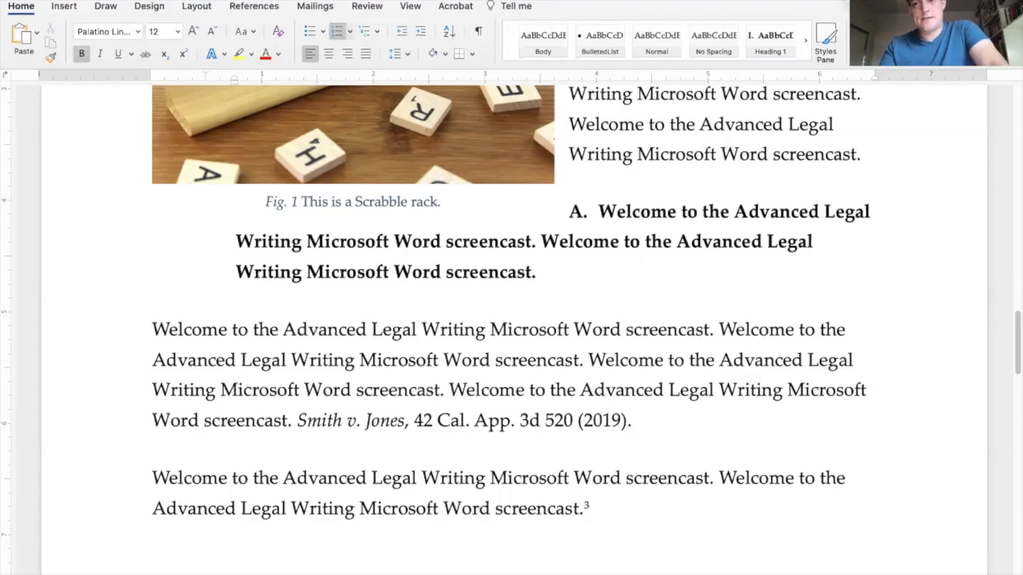
Open Advanced Find & Replace and expand its additional search options.
{"action": "key", "text": "ctrl+h"}
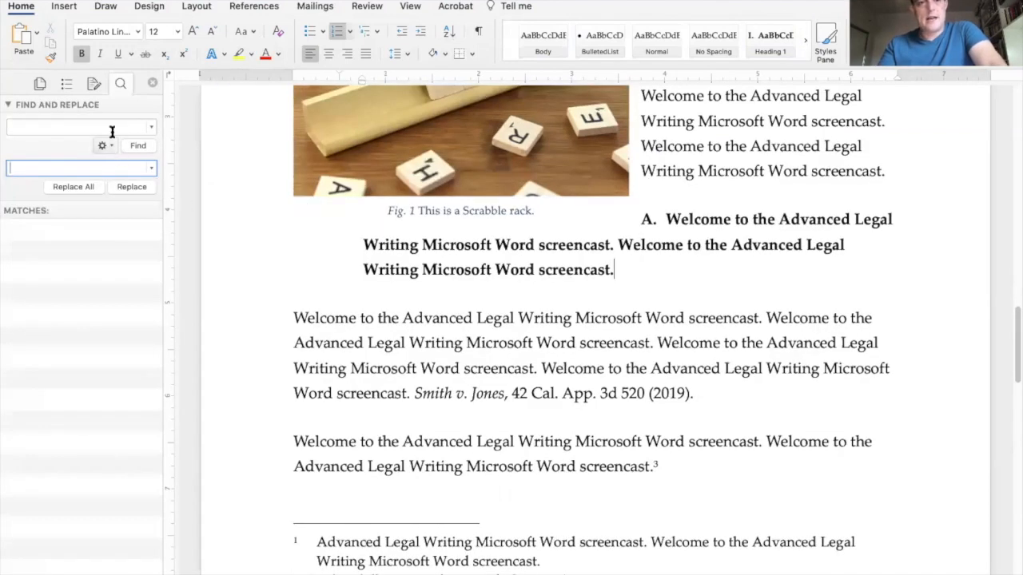
{"action": "left_click", "coordinate": [112, 132]}
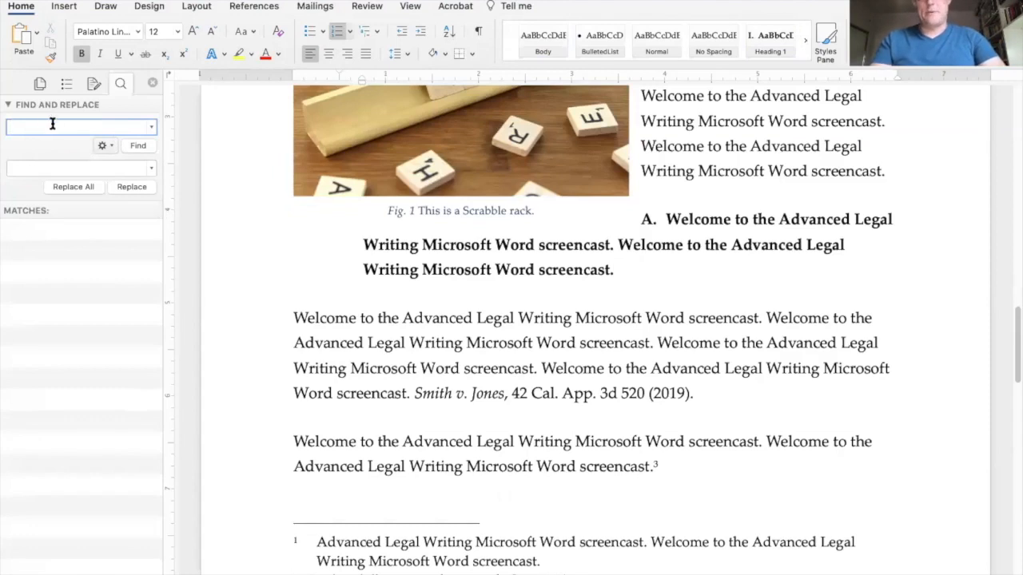
{"action": "left_click", "coordinate": [108, 145]}
{"action": "left_click", "coordinate": [111, 147]}
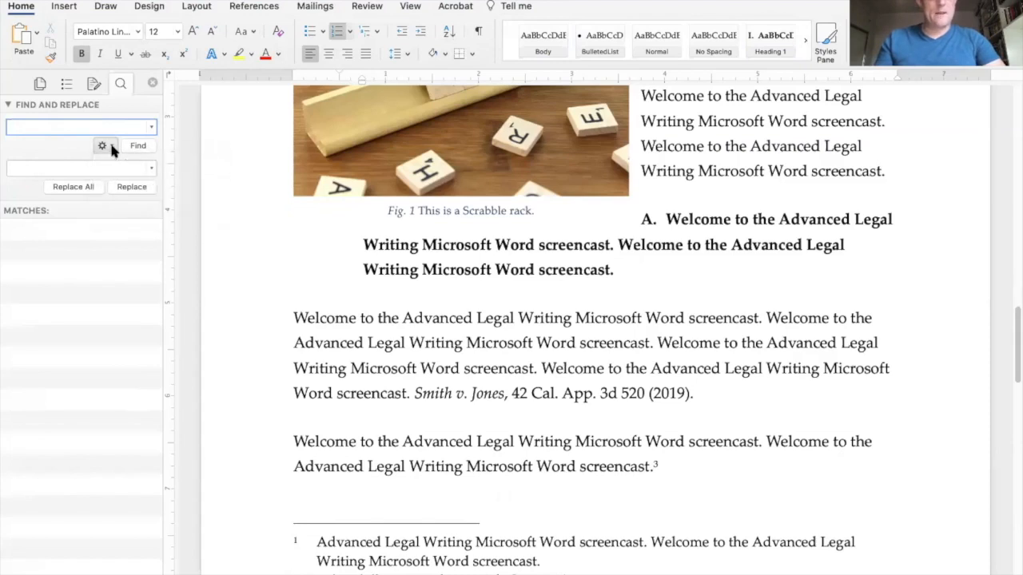
{"action": "left_click", "coordinate": [111, 147]}
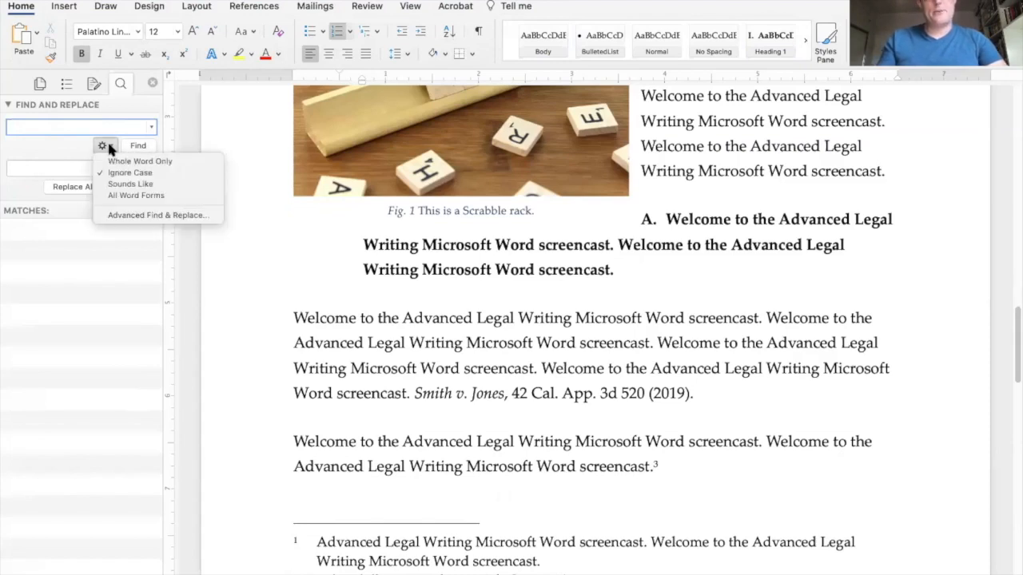
{"action": "left_click", "coordinate": [134, 214]}
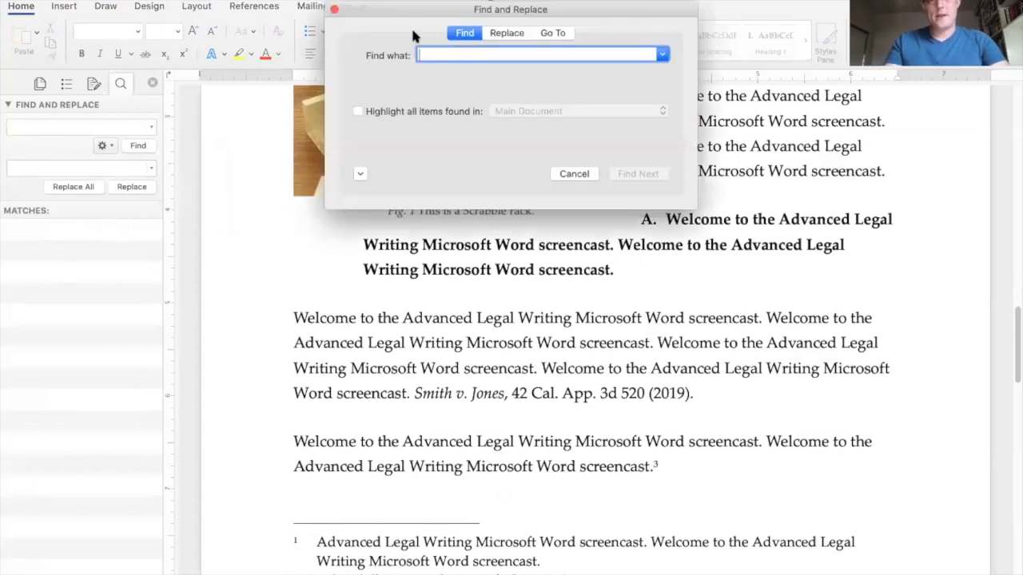
{"action": "left_click_drag", "start_coordinate": [418, 11], "coordinate": [264, 95]}
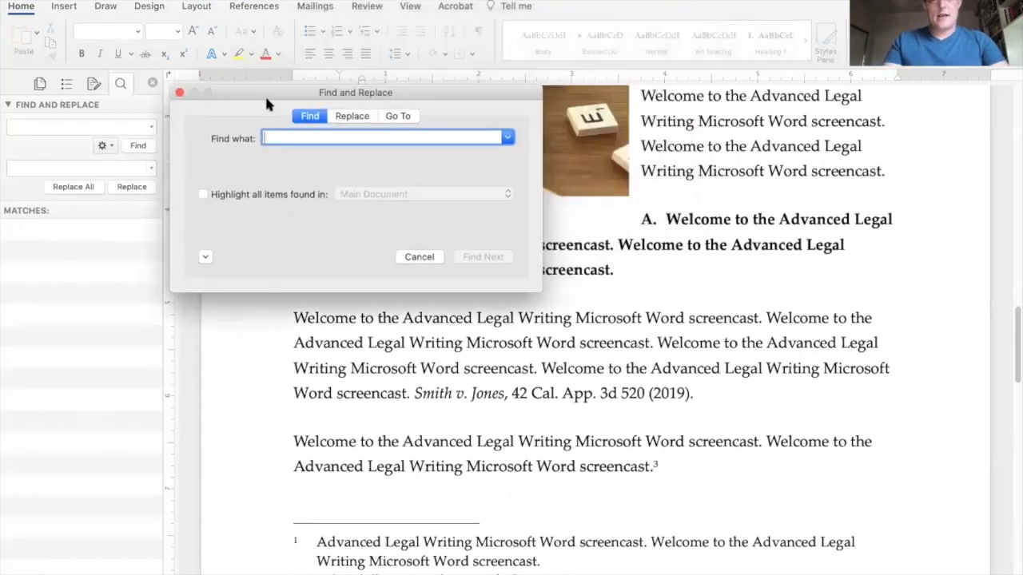
{"action": "left_click", "coordinate": [204, 257]}
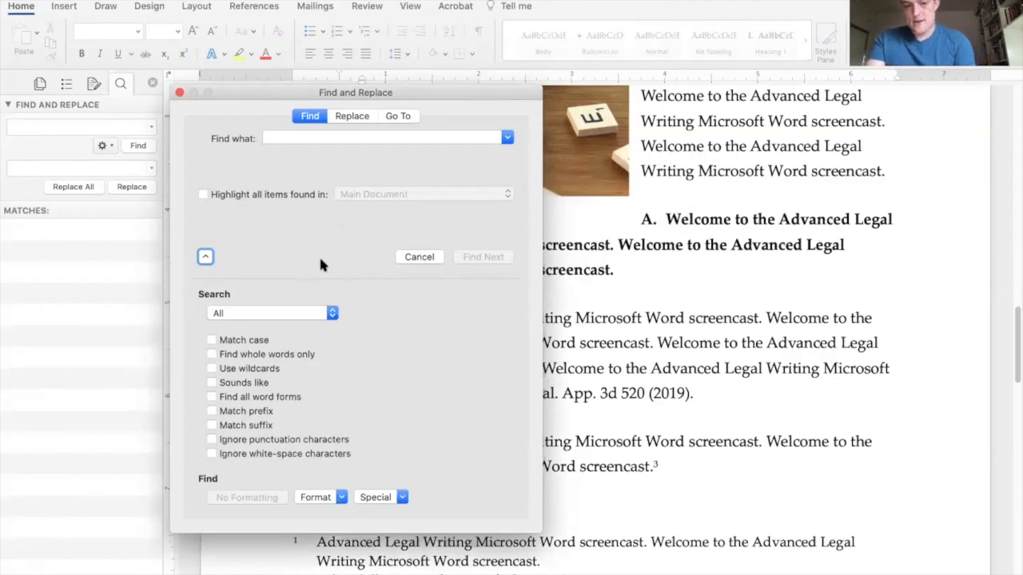
Look through the search scope and special character choices in the advanced find options.
{"action": "left_click", "coordinate": [308, 316]}
{"action": "left_click", "coordinate": [393, 349]}
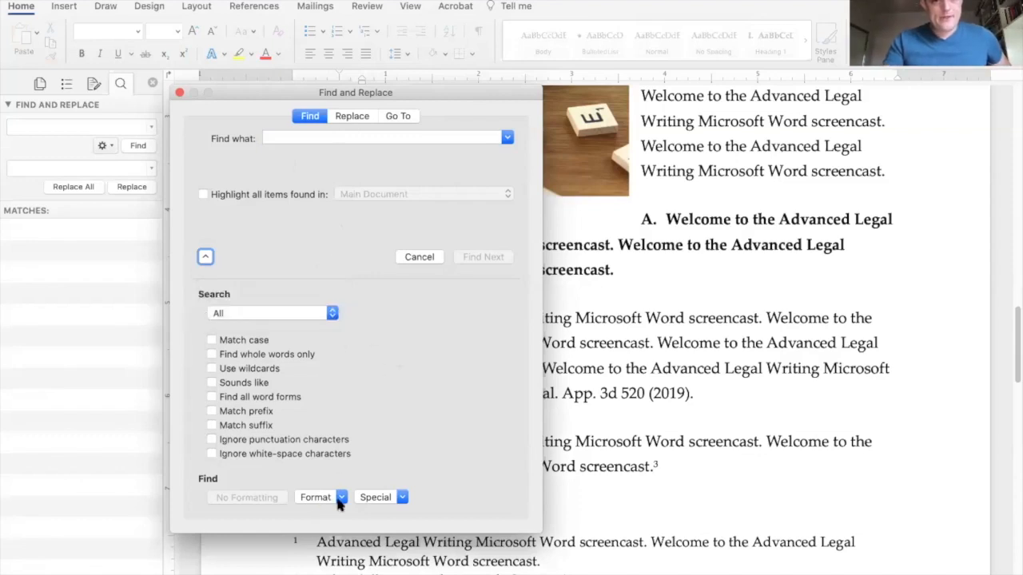
{"action": "left_click", "coordinate": [376, 499]}
{"action": "left_click", "coordinate": [404, 459]}
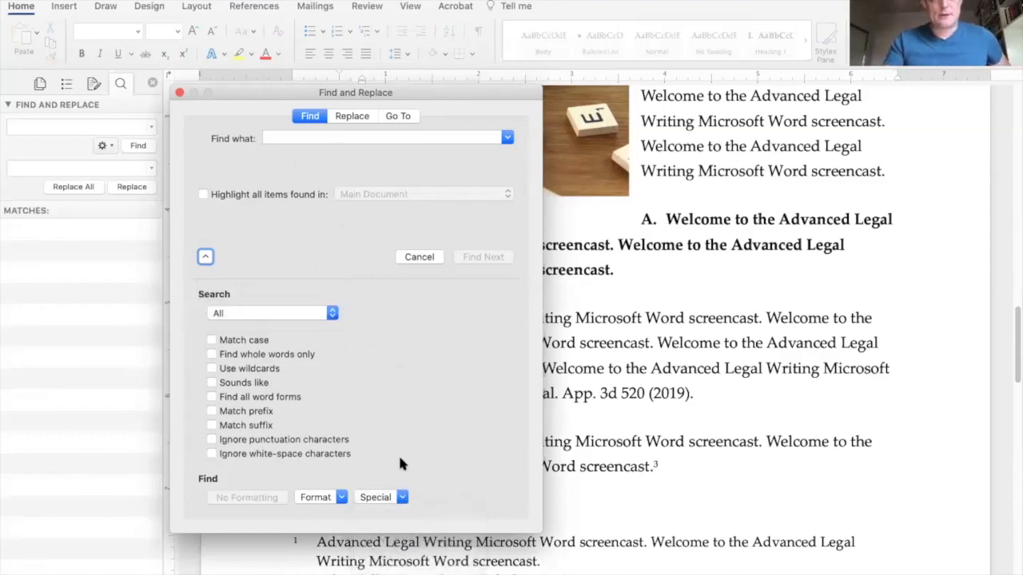
{"action": "left_click", "coordinate": [311, 138]}
Set up a replacement that searches for the section character followed by a space ("^% ").
{"action": "left_click", "coordinate": [339, 118]}
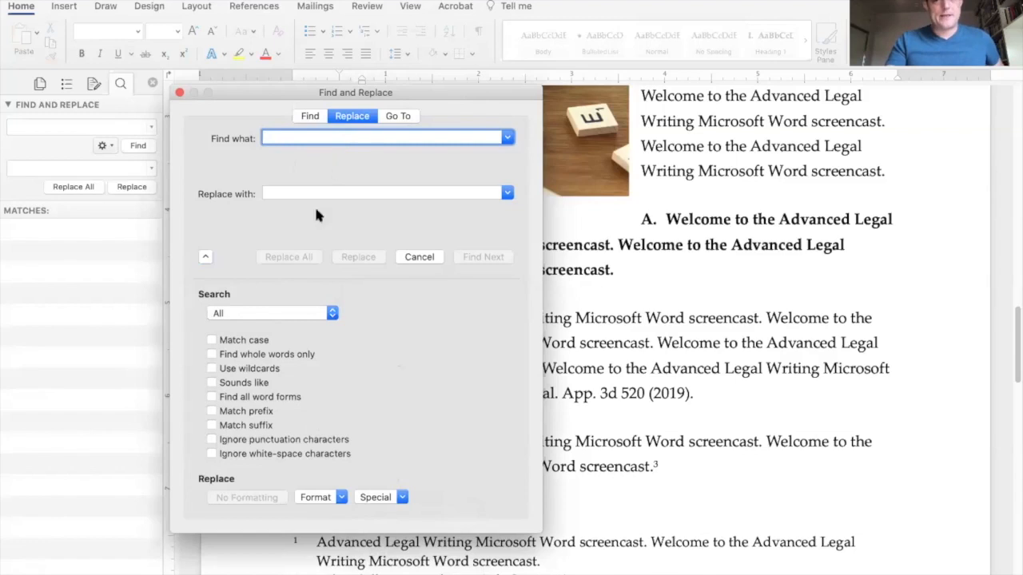
{"action": "left_click", "coordinate": [377, 498]}
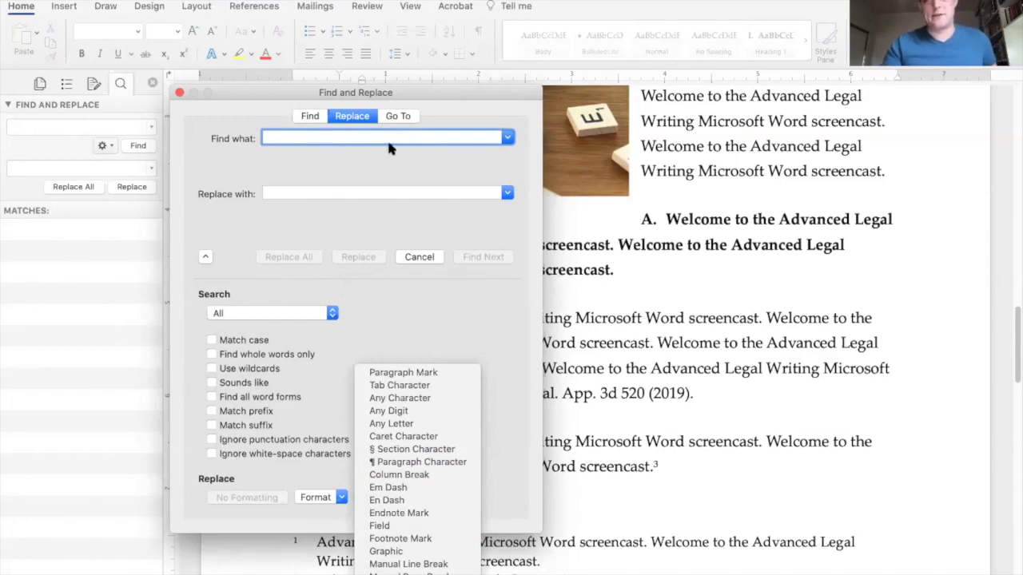
{"action": "scroll", "coordinate": [413, 512], "scroll_direction": "down", "scroll_amount": 3}
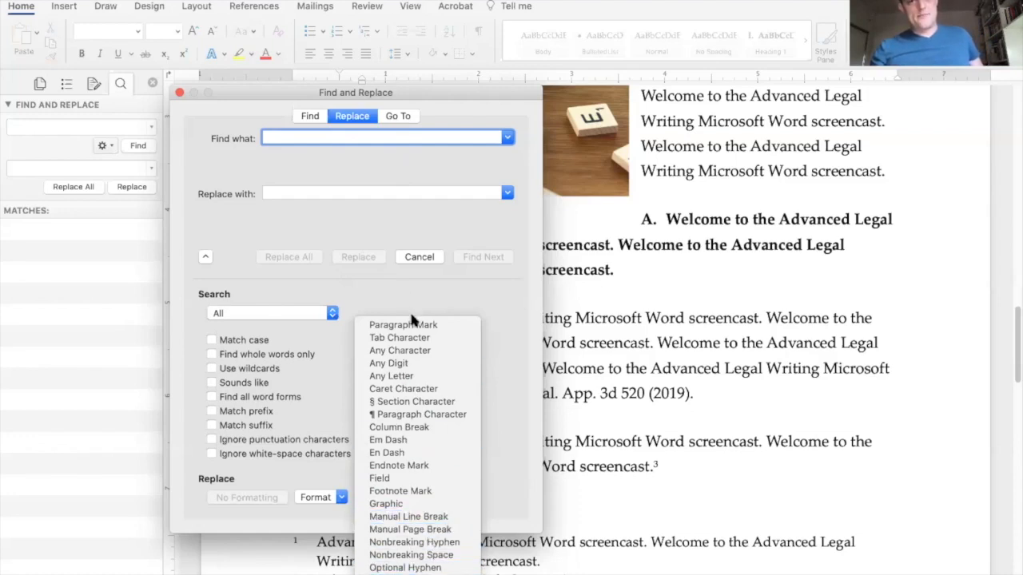
{"action": "left_click", "coordinate": [403, 402]}
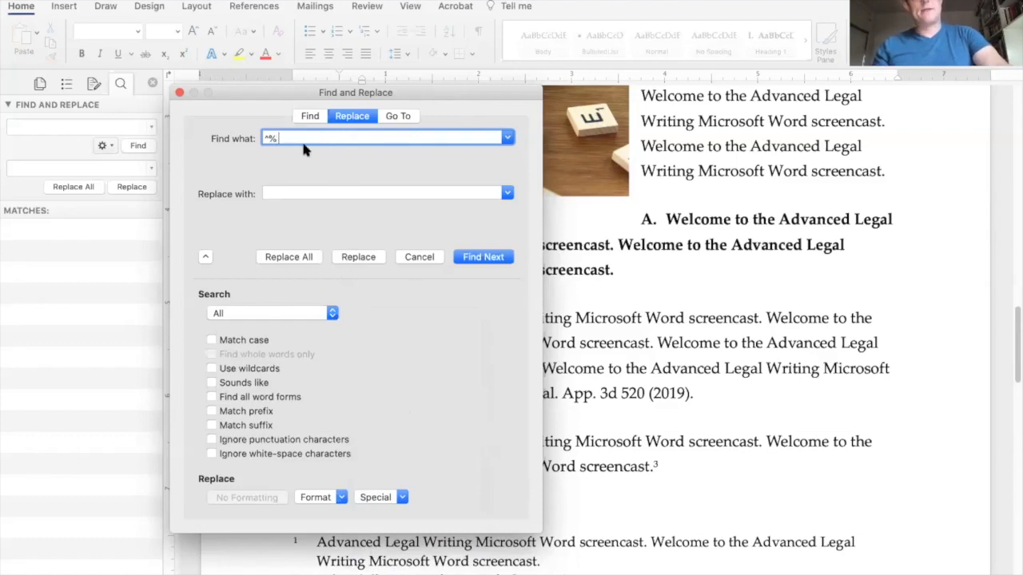
Set the replacement to a section character plus nonbreaking space ("^%^s") and replace all occurrences.
{"action": "left_click", "coordinate": [301, 194]}
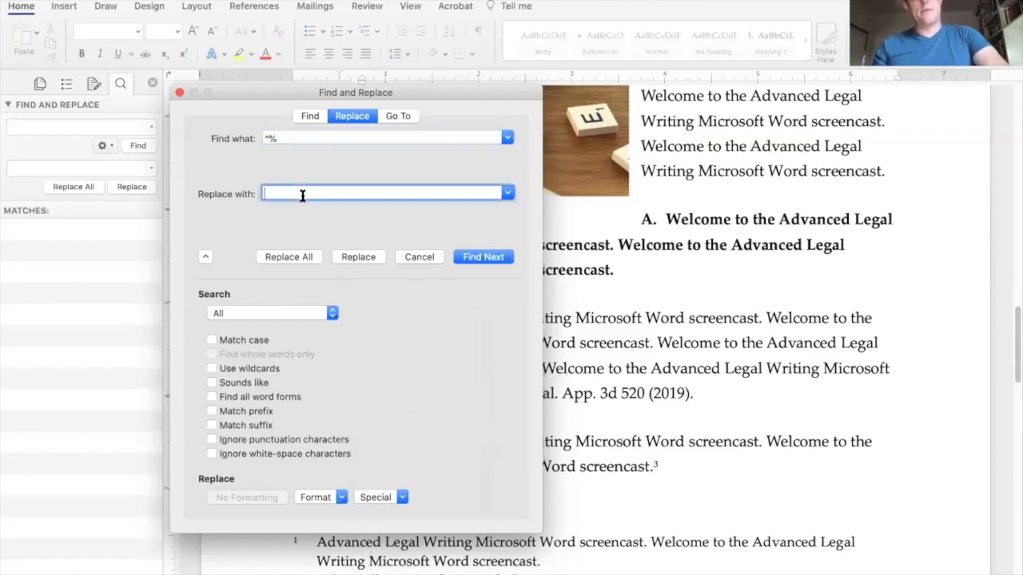
{"action": "left_click", "coordinate": [381, 497]}
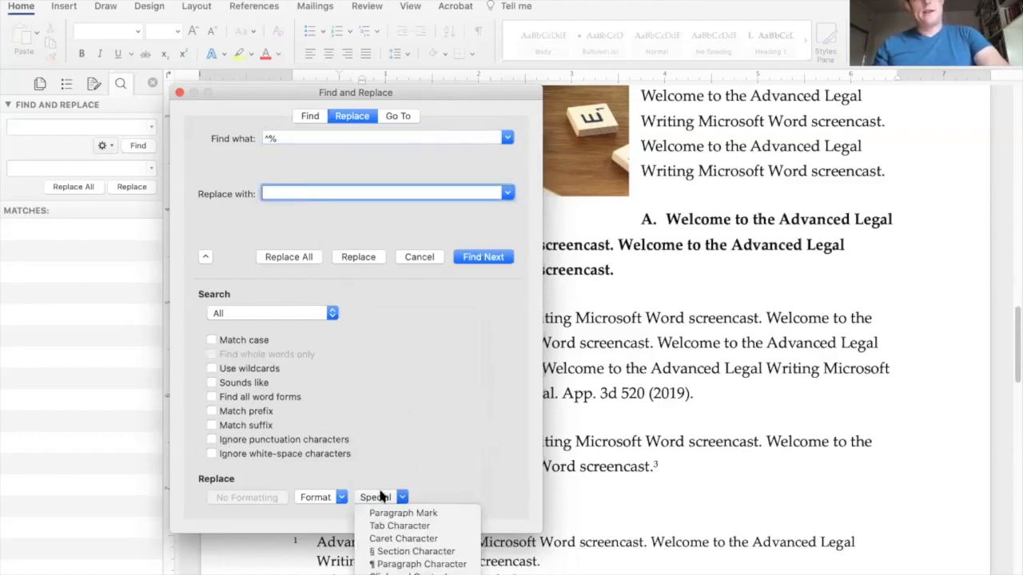
{"action": "left_click", "coordinate": [389, 551]}
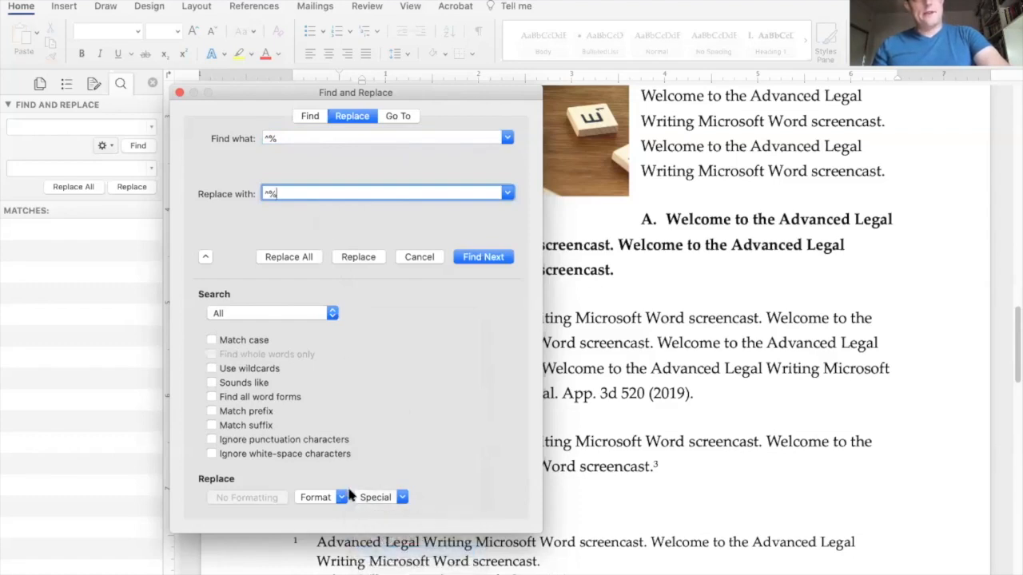
{"action": "left_click", "coordinate": [375, 497]}
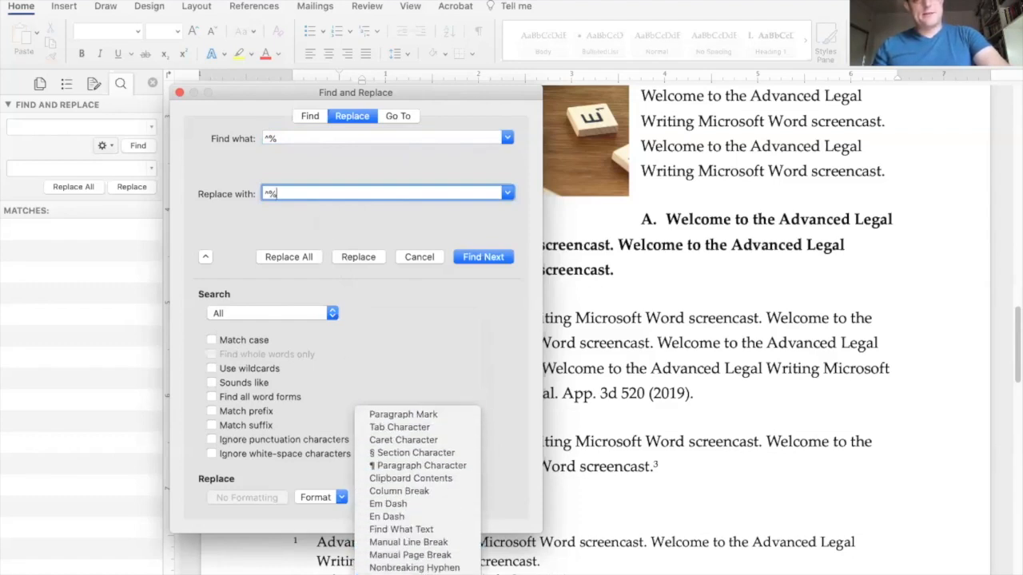
{"action": "key", "text": "Escape"}
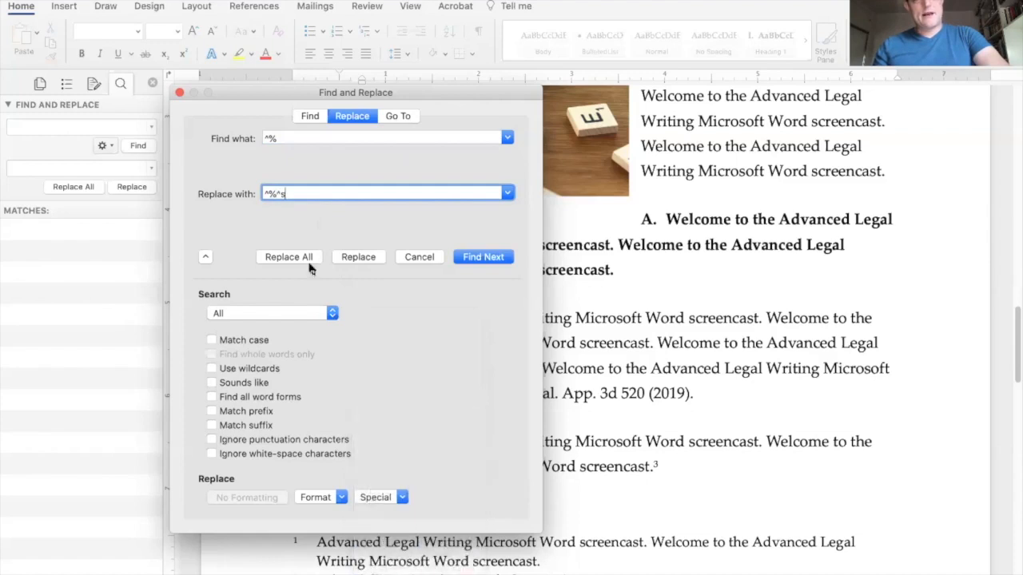
{"action": "left_click", "coordinate": [304, 254]}
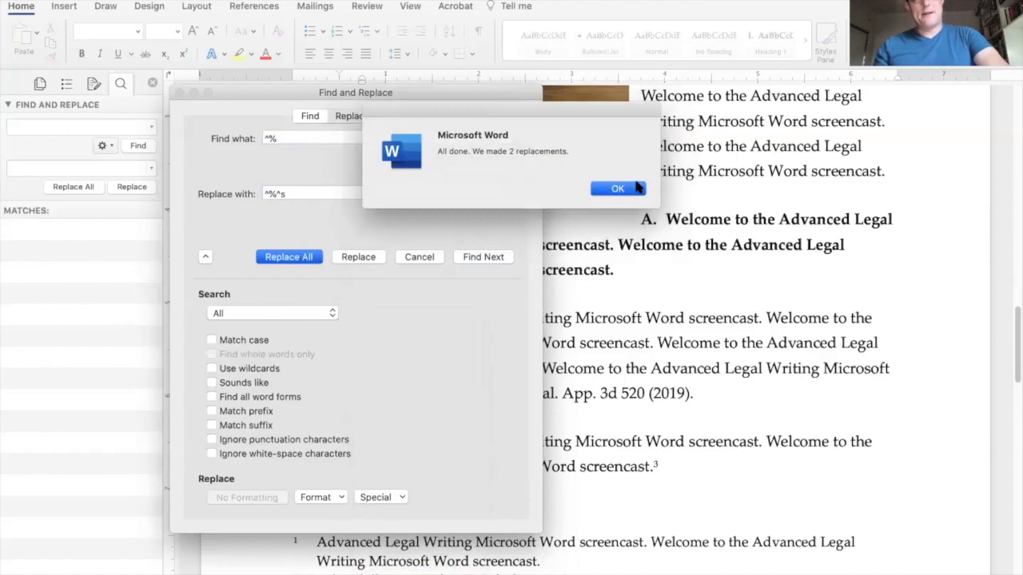
{"action": "left_click", "coordinate": [638, 192]}
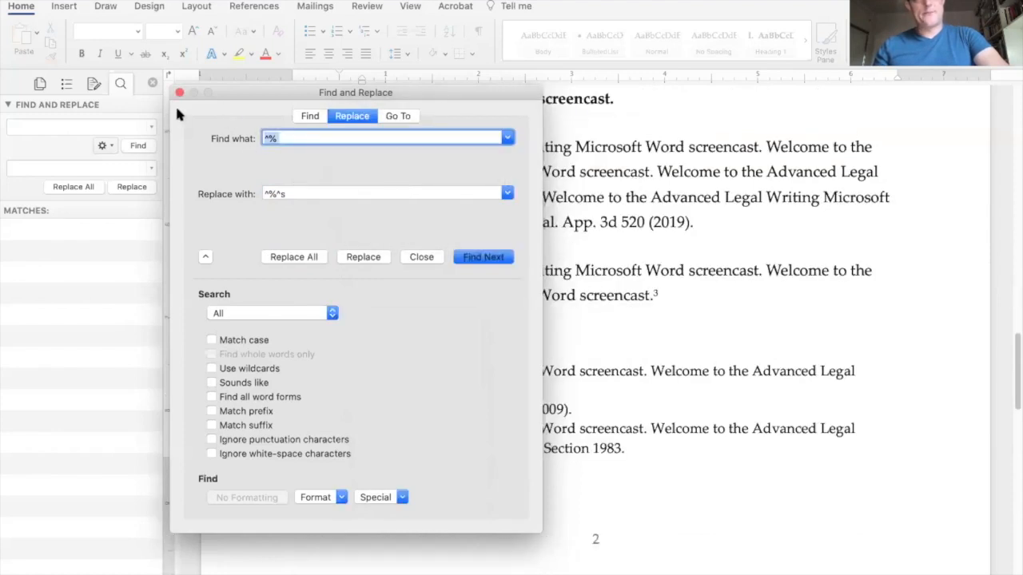
Look at the Go To options of Find and Replace, and close the dialog.
{"action": "left_click", "coordinate": [292, 138]}
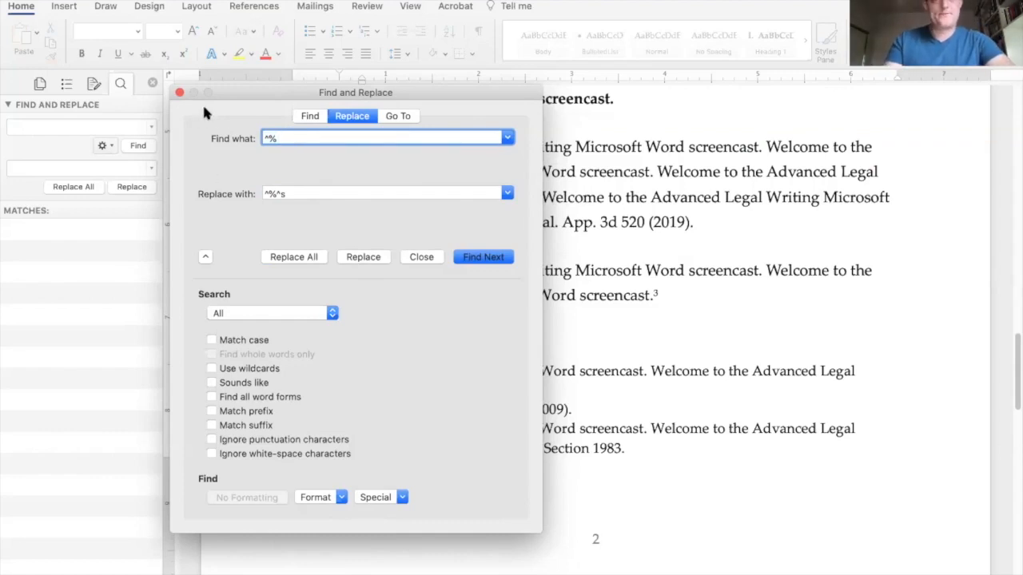
{"action": "left_click", "coordinate": [385, 116]}
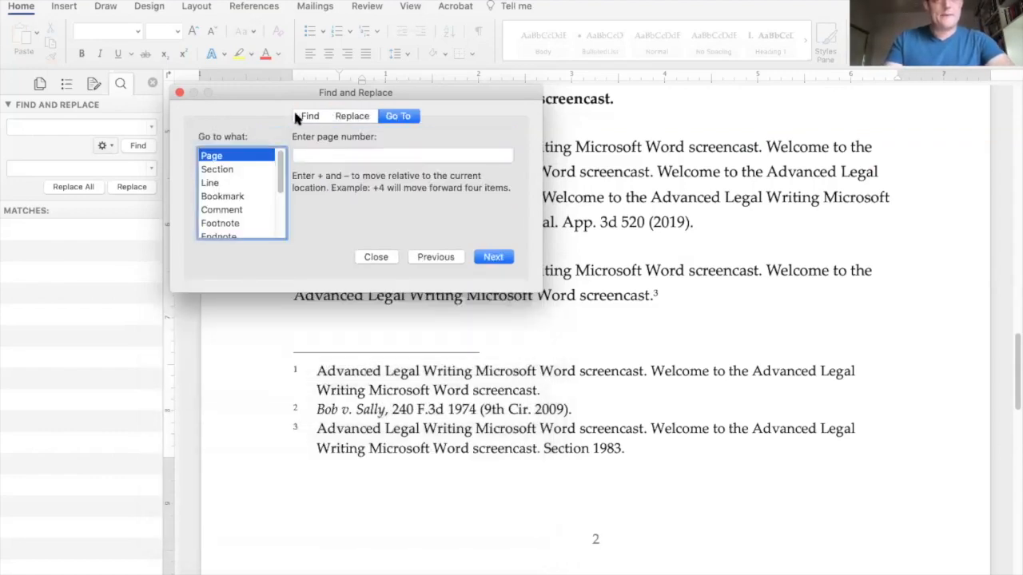
{"action": "left_click", "coordinate": [376, 258]}
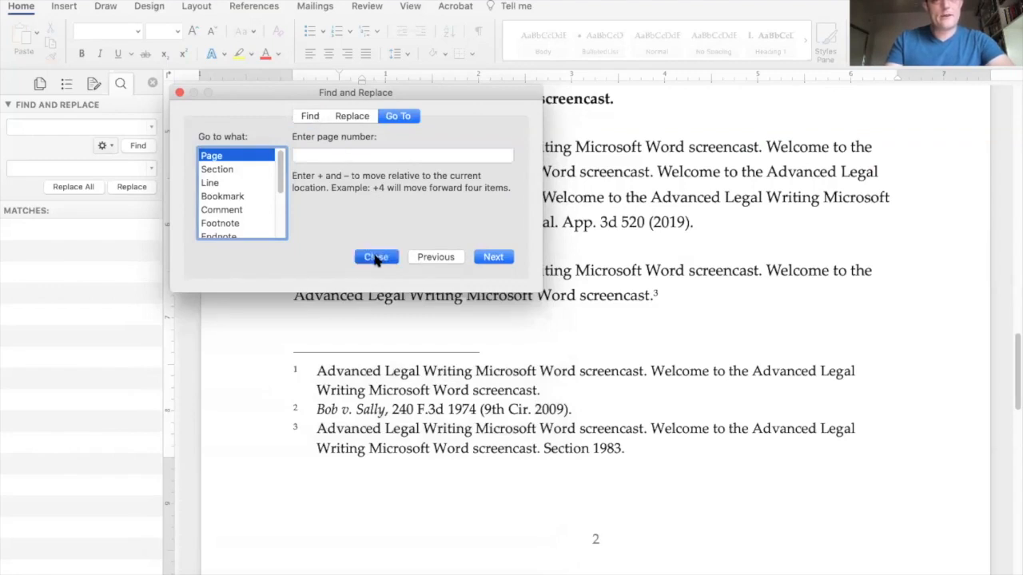
Duplicate the last sentence of the paragraph directly above heading II at the end of that paragraph.
{"action": "scroll", "coordinate": [490, 175], "scroll_direction": "up", "scroll_amount": 2}
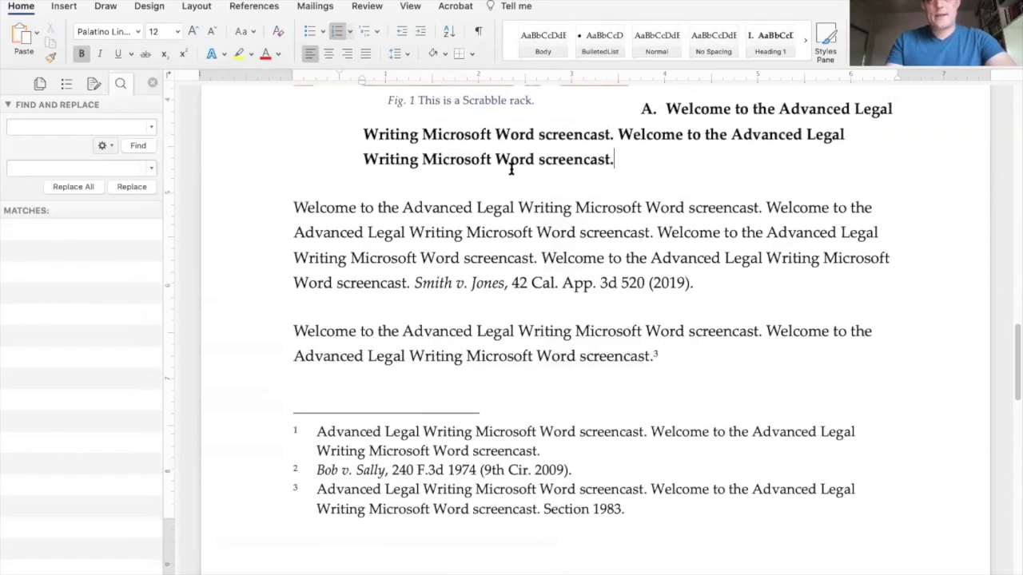
{"action": "scroll", "coordinate": [501, 173], "scroll_direction": "up", "scroll_amount": 6}
{"action": "scroll", "coordinate": [518, 180], "scroll_direction": "down", "scroll_amount": 6}
{"action": "left_click", "coordinate": [517, 180]}
{"action": "scroll", "coordinate": [495, 215], "scroll_direction": "down", "scroll_amount": 1}
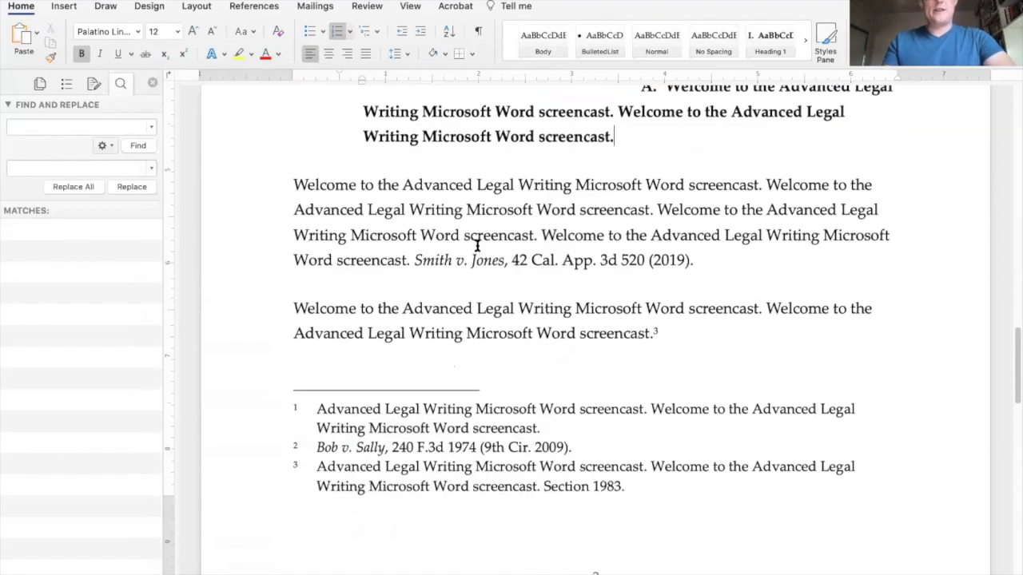
{"action": "left_click", "coordinate": [403, 260]}
{"action": "scroll", "coordinate": [531, 252], "scroll_direction": "down", "scroll_amount": 1}
{"action": "scroll", "coordinate": [531, 252], "scroll_direction": "down", "scroll_amount": 10}
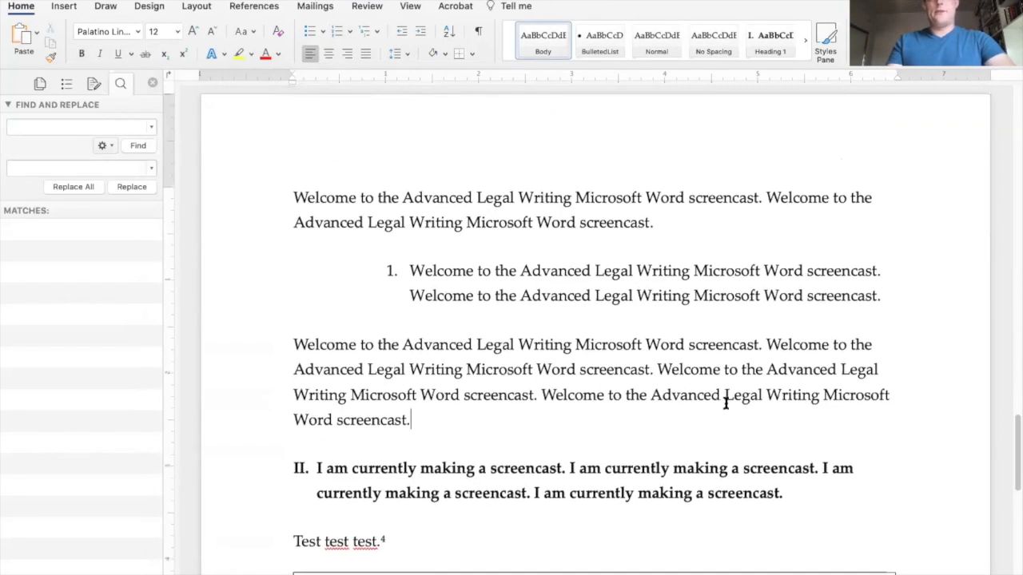
{"action": "left_click", "coordinate": [541, 395]}
{"action": "key", "text": "shift+Down"}
{"action": "key", "text": "Right"}
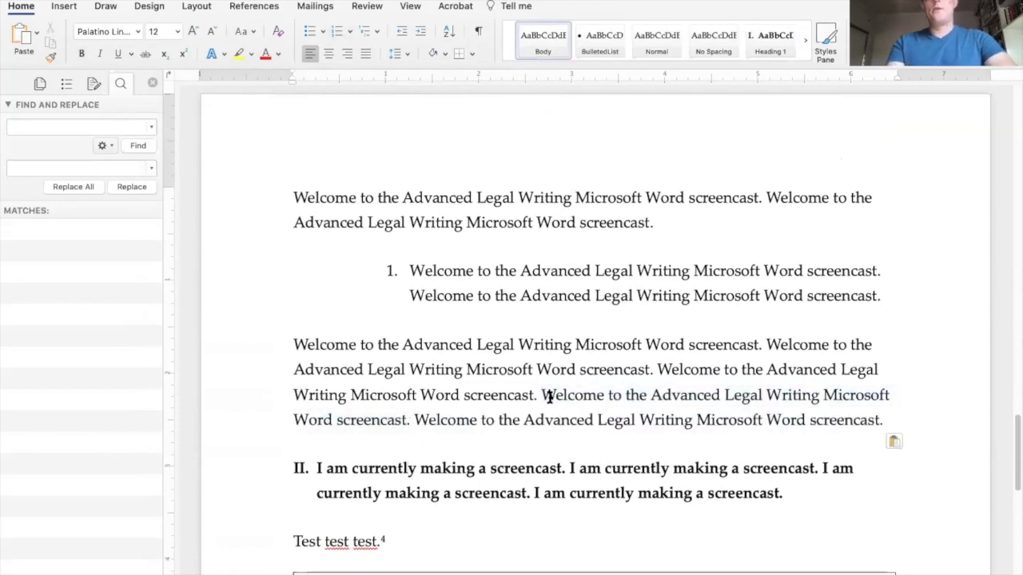
Add the word "again" to the duplicated sentence, making it end in "screencast again.".
{"action": "key", "text": "BackSpace"}
{"action": "type", "text": "screen"}
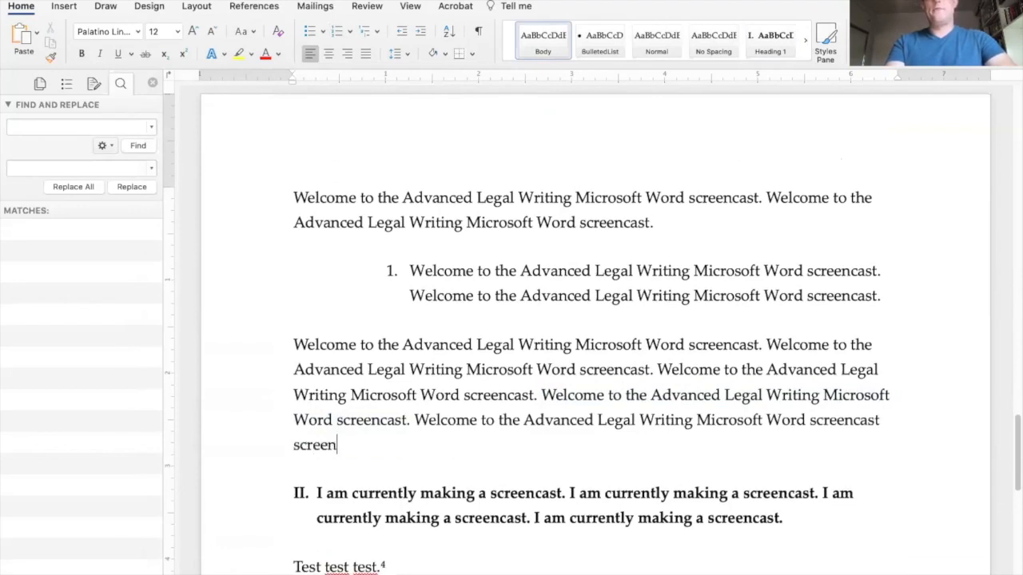
{"action": "type", "text": "cast."}
{"action": "key", "text": "Up"}
{"action": "key", "text": "super+Right"}
{"action": "key", "text": "Down"}
{"action": "key", "text": "Left"}
{"action": "key", "text": "alt+shift+Left"}
{"action": "type", "text": "again"}
{"action": "key", "text": "Right"}
{"action": "key", "text": "Up"}
{"action": "key", "text": "super+Right"}
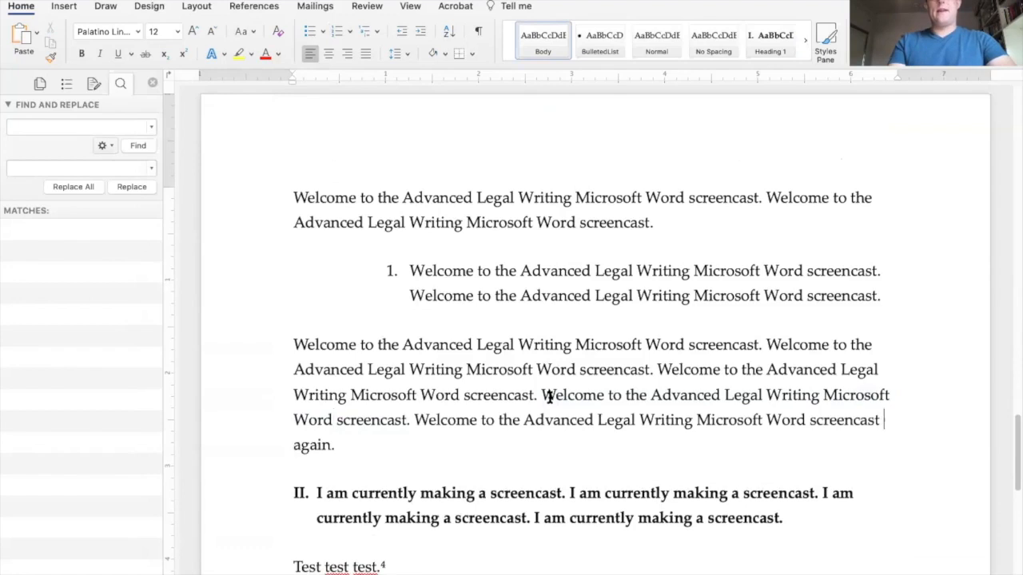
Insert a manual line break before "screencast again." at the end of the paragraph above heading II.
{"action": "key", "text": "alt+Left"}
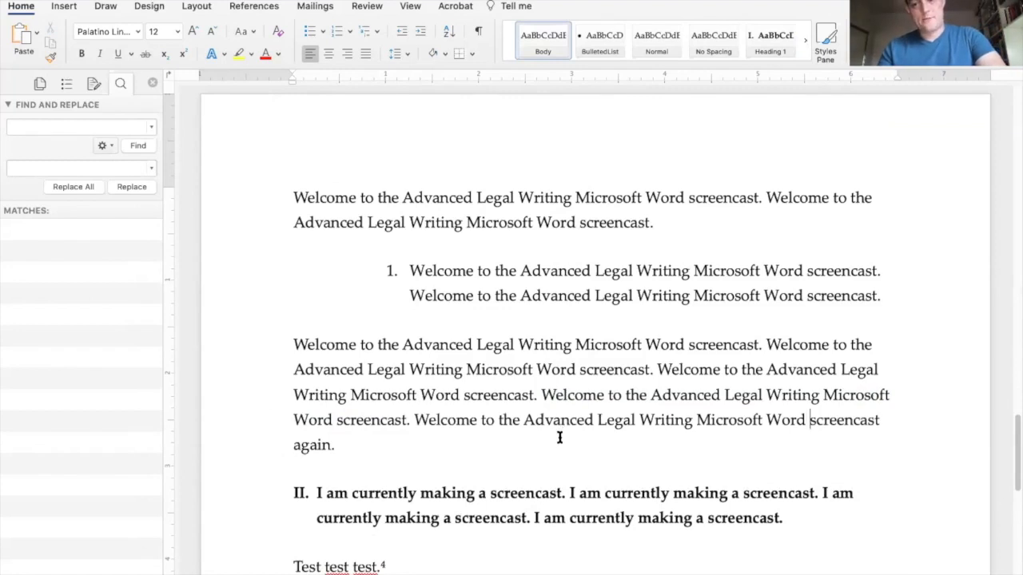
{"action": "key", "text": "Left"}
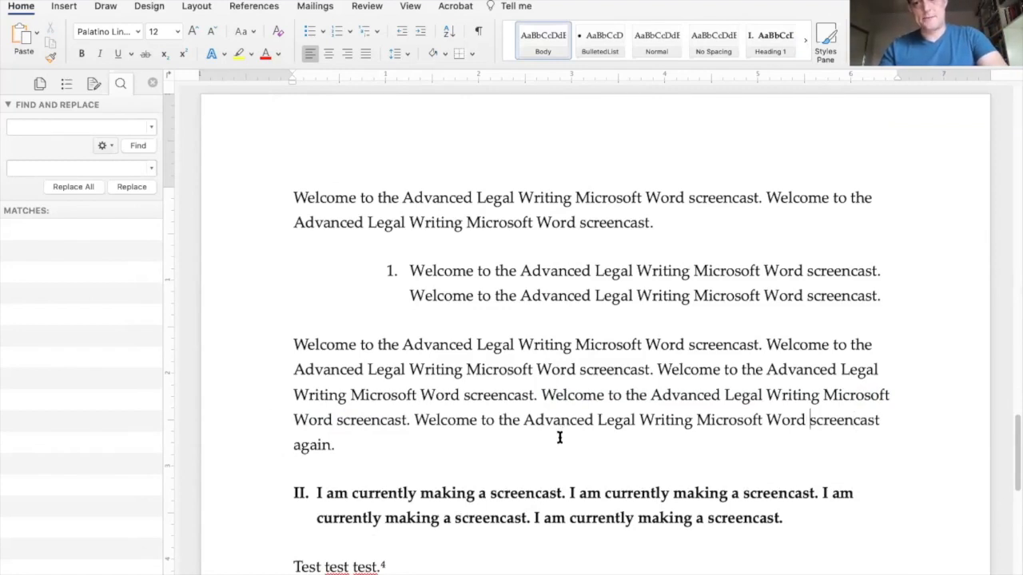
{"action": "key", "text": "shift+Return"}
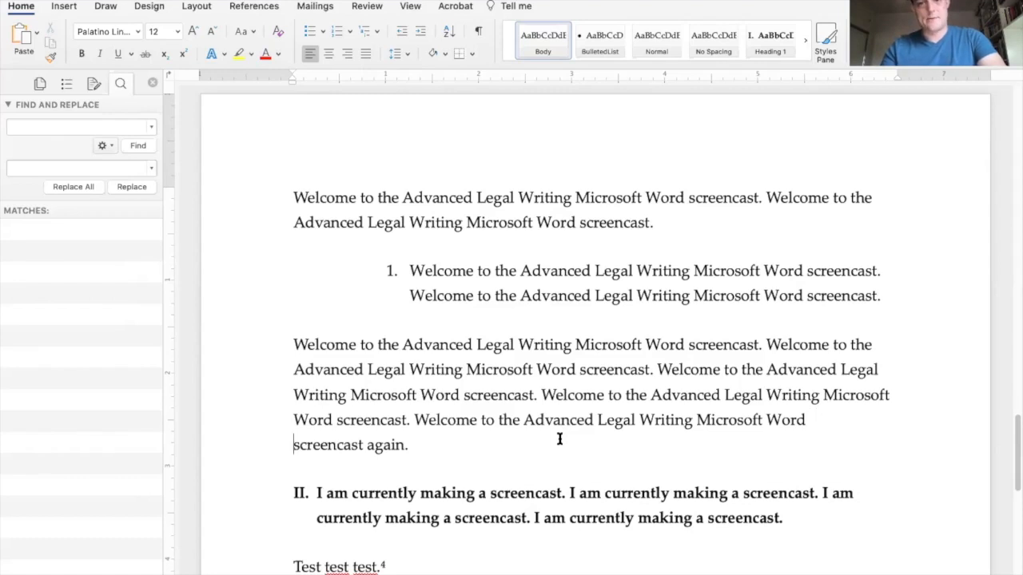
Try a paragraph break in place of the line break before "screencast again.", and rejoin the text into one continuous sentence.
{"action": "key", "text": "shift+Up"}
{"action": "key", "text": "Up"}
{"action": "key", "text": "Down"}
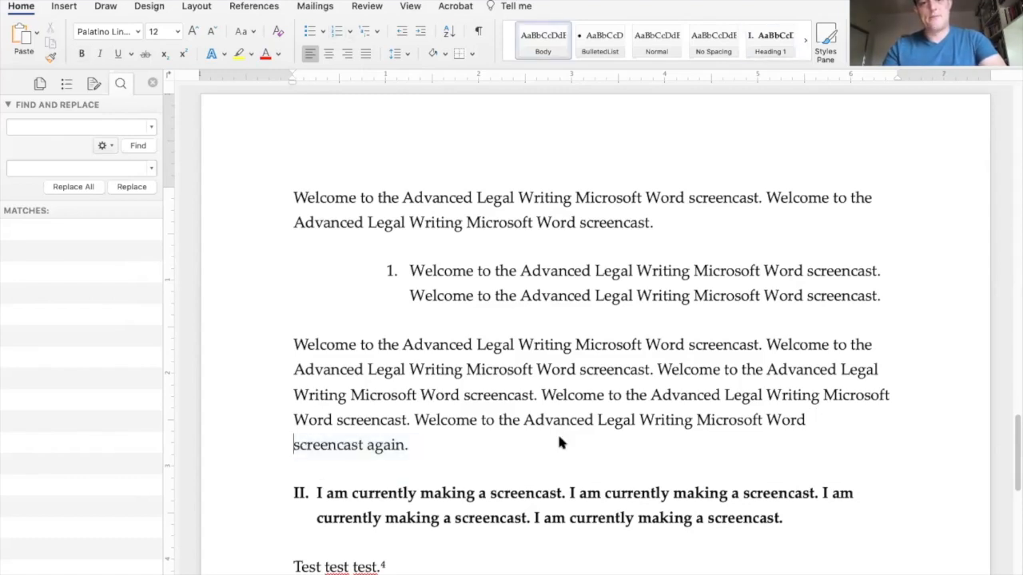
{"action": "key", "text": "BackSpace"}
{"action": "key", "text": "Return"}
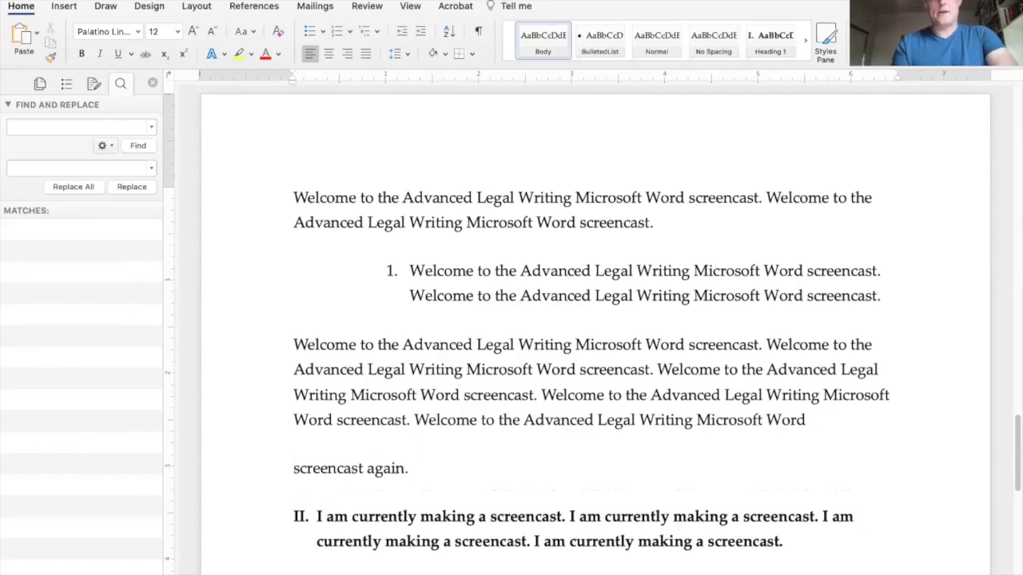
{"action": "key", "text": "BackSpace"}
{"action": "key", "text": "Return"}
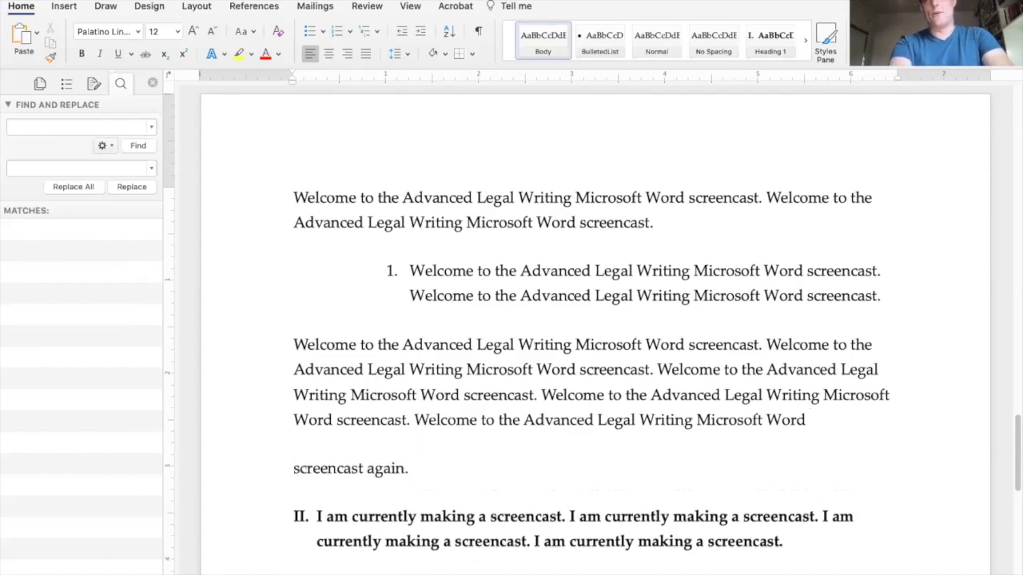
{"action": "key", "text": "BackSpace"}
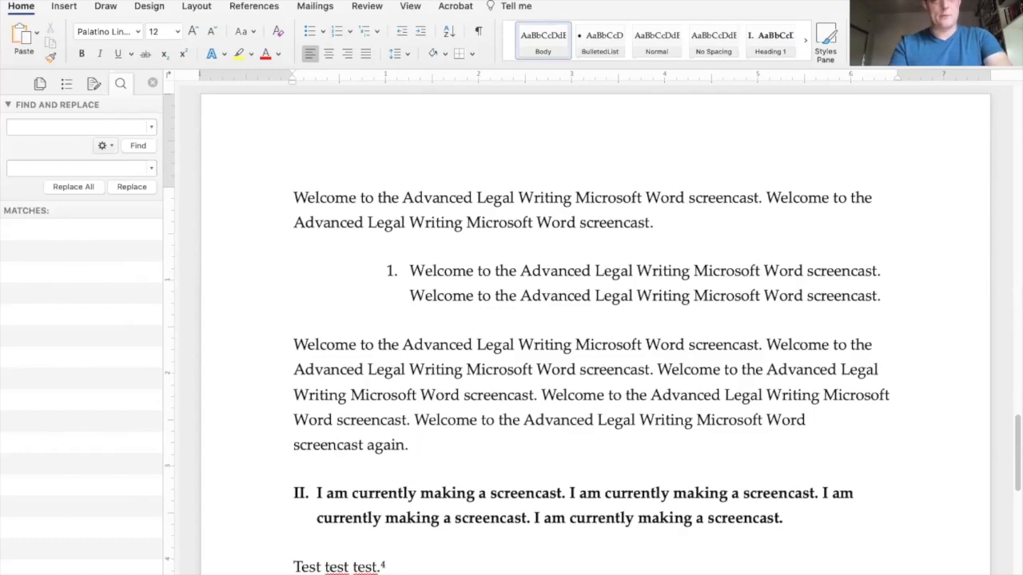
{"action": "key", "text": "BackSpace"}
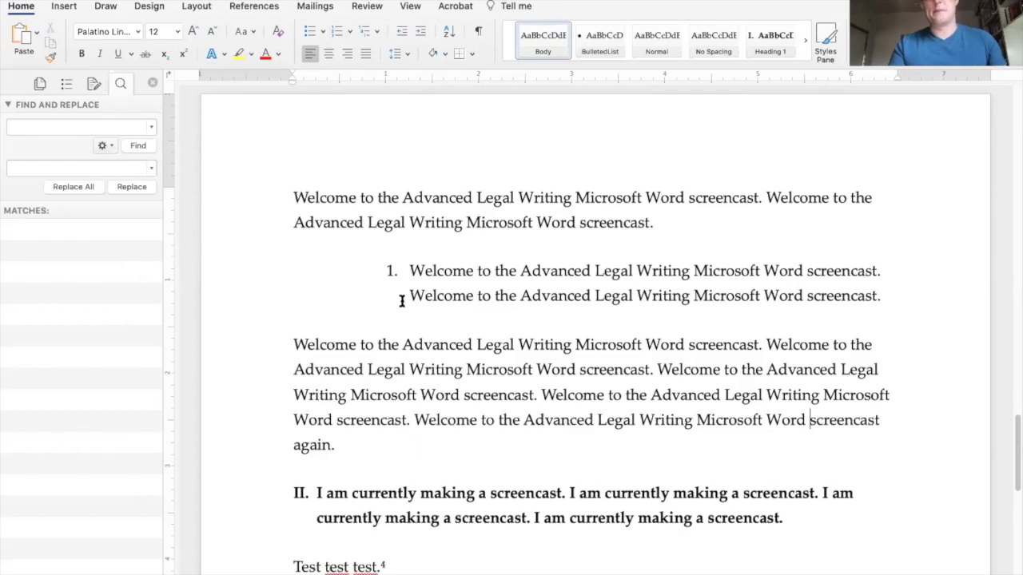
Add a new paragraph directly above heading II by dictating "Let's see how well this dictation feature works.".
{"action": "left_click", "coordinate": [372, 445]}
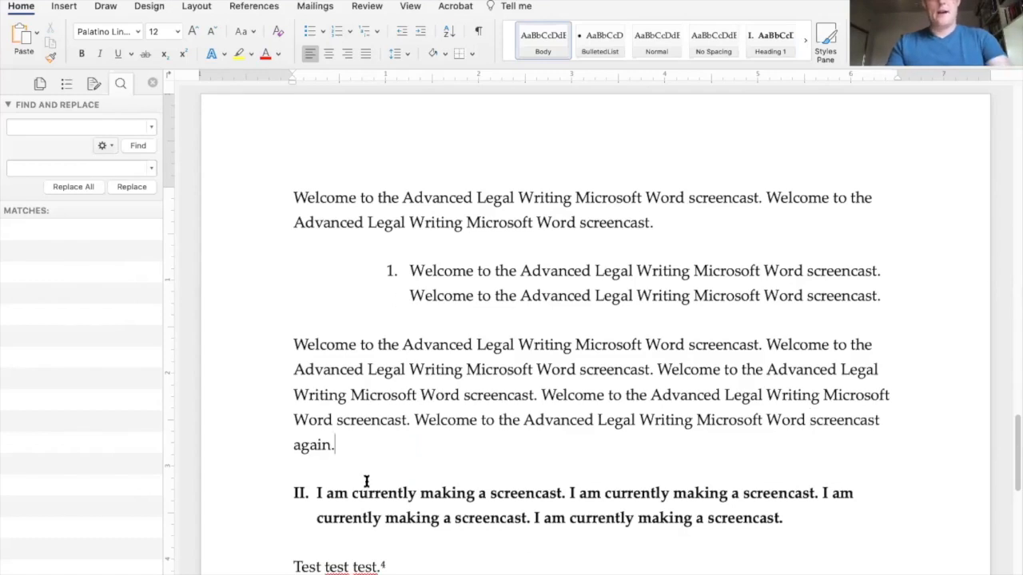
{"action": "key", "text": "Return"}
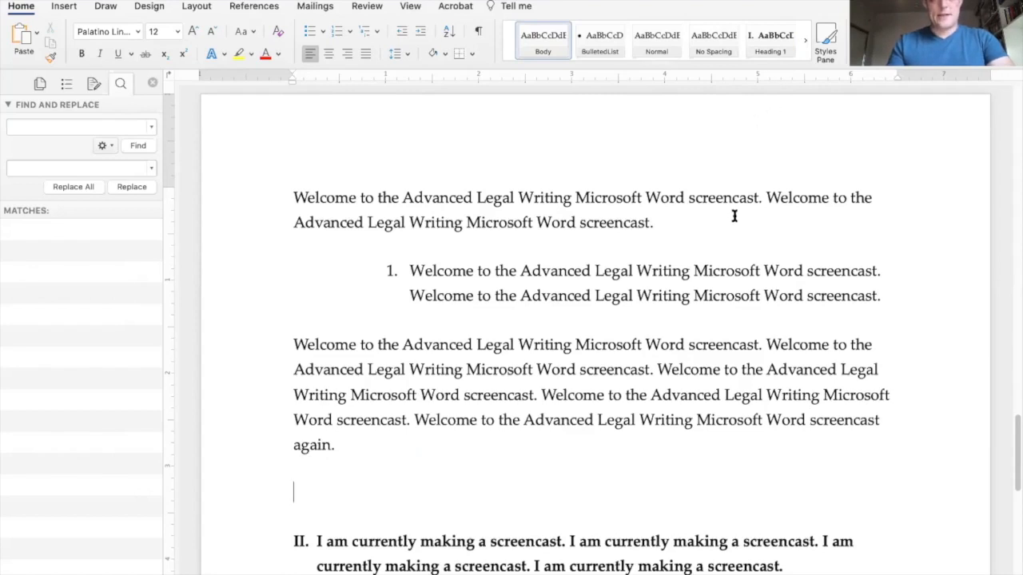
{"action": "type", "text": "let's see how well this dictation "}
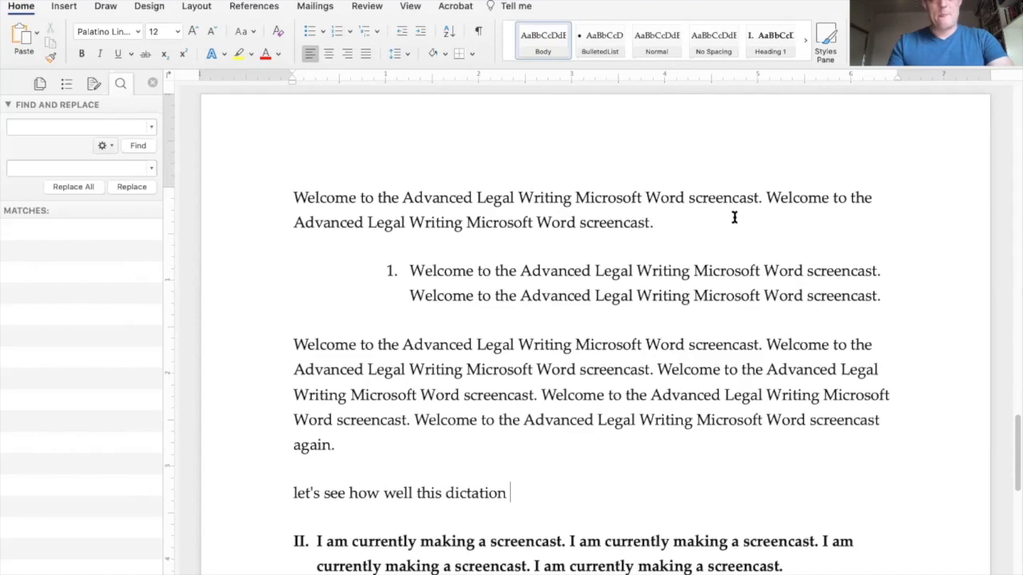
{"action": "type", "text": "feature works."}
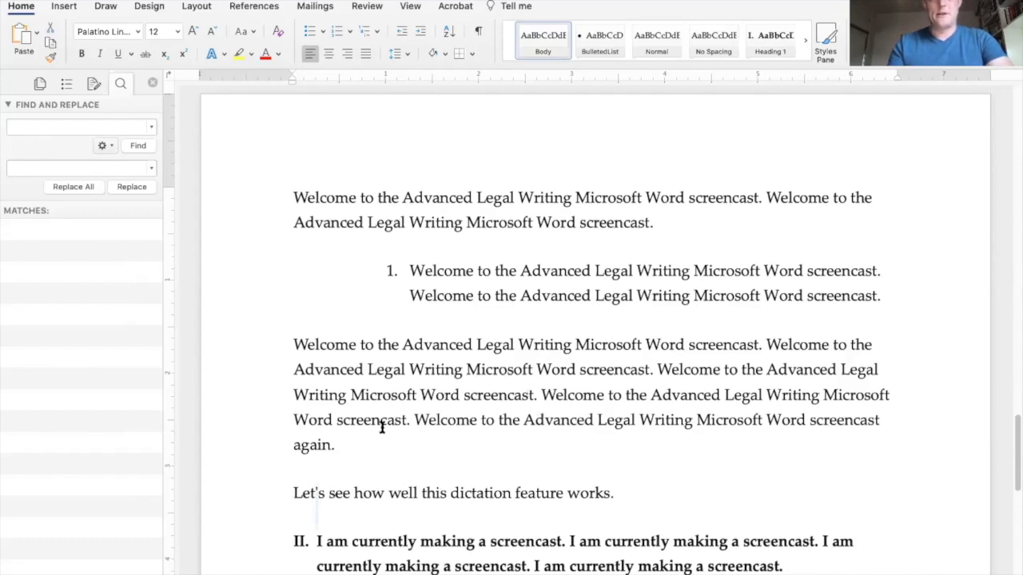
Replace the straight apostrophe in "Let's" of the dictated sentence with a curly one.
{"action": "scroll", "coordinate": [312, 452], "scroll_direction": "down", "scroll_amount": 3}
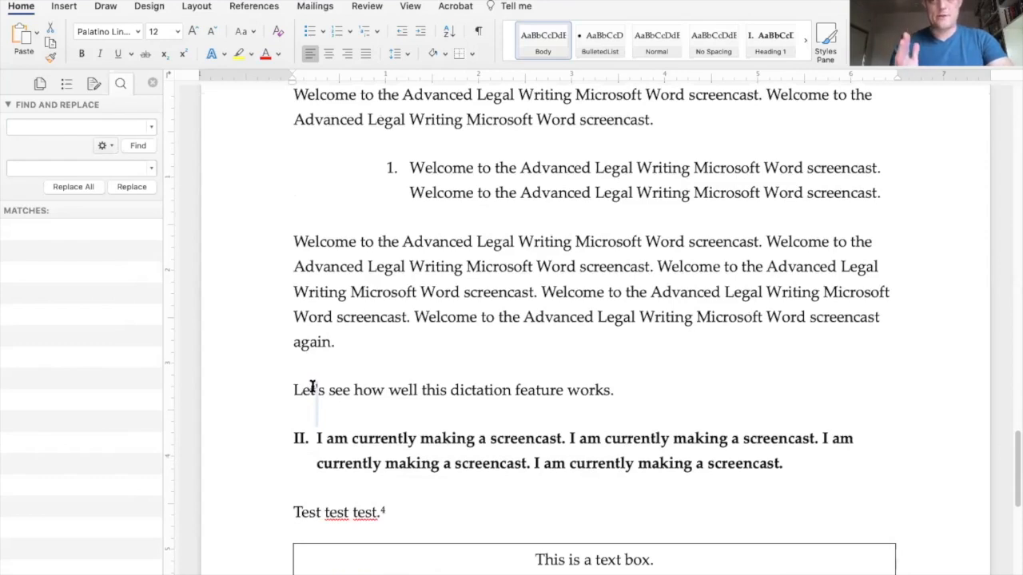
{"action": "left_click", "coordinate": [312, 388]}
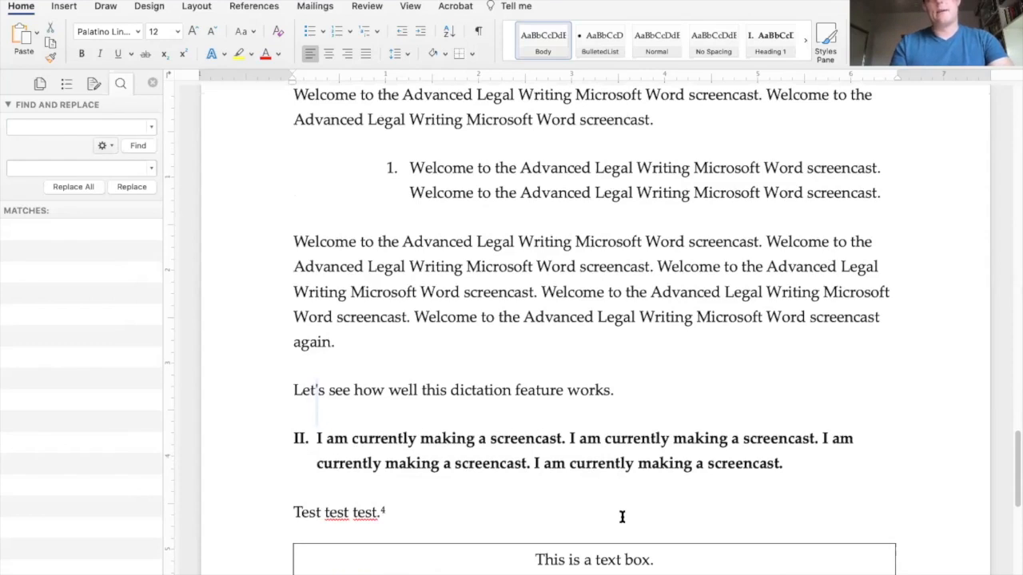
{"action": "type", "text": "'"}
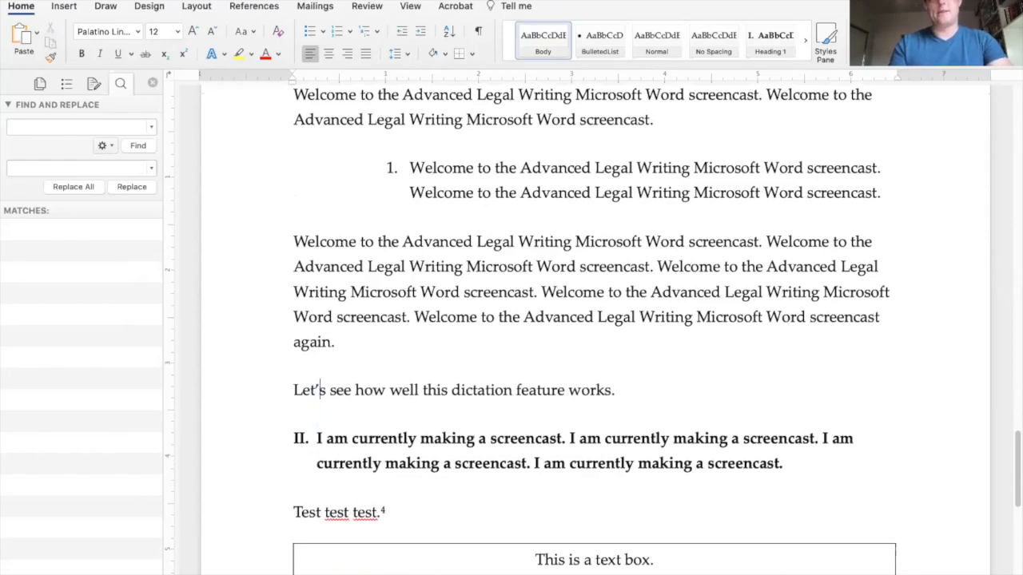
{"action": "key", "text": "Right"}
{"action": "key", "text": "Right"}
{"action": "key", "text": "Right"}
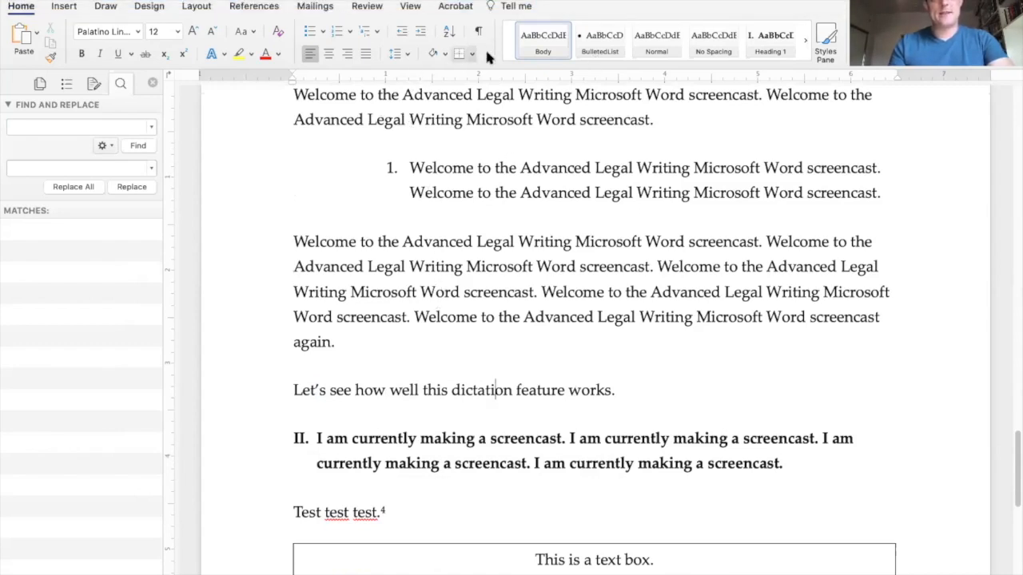
Inspect the paragraph and font formatting of heading II with Reveal Formatting, and turn the option off again.
{"action": "scroll", "coordinate": [634, 354], "scroll_direction": "down", "scroll_amount": 1}
{"action": "scroll", "coordinate": [632, 347], "scroll_direction": "down", "scroll_amount": 5}
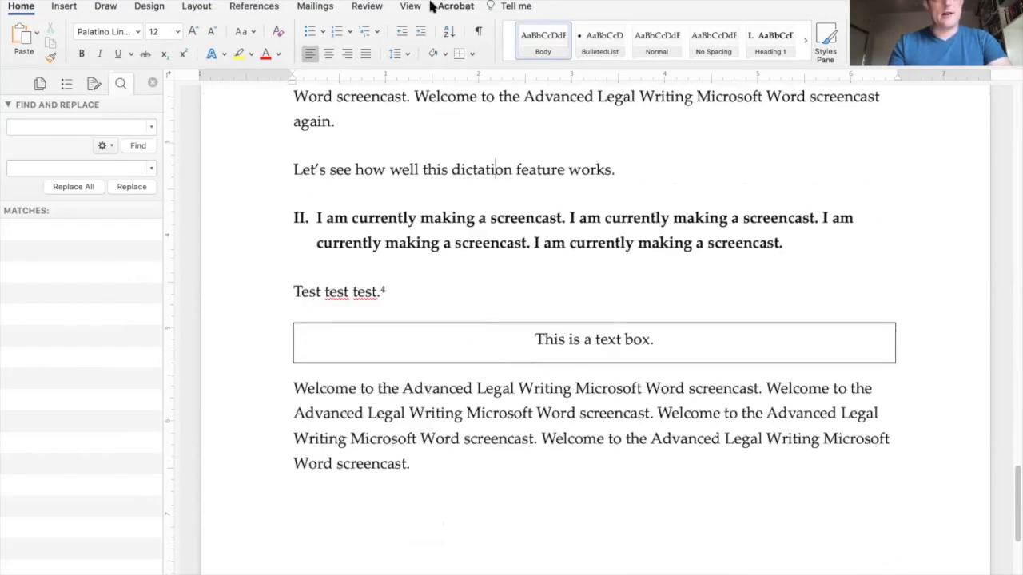
{"action": "left_click", "coordinate": [85, 0]}
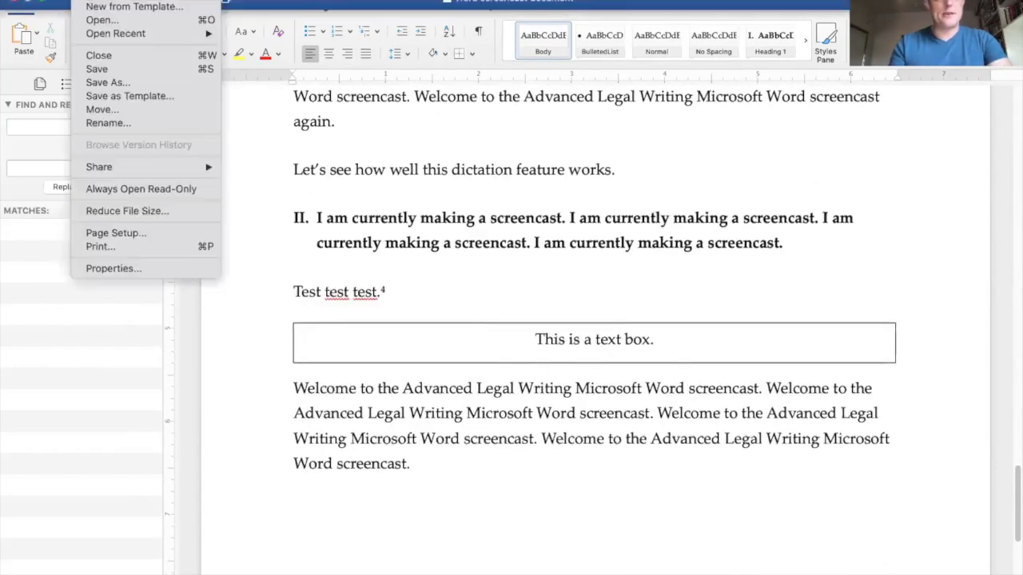
{"action": "mouse_move", "coordinate": [115, 0]}
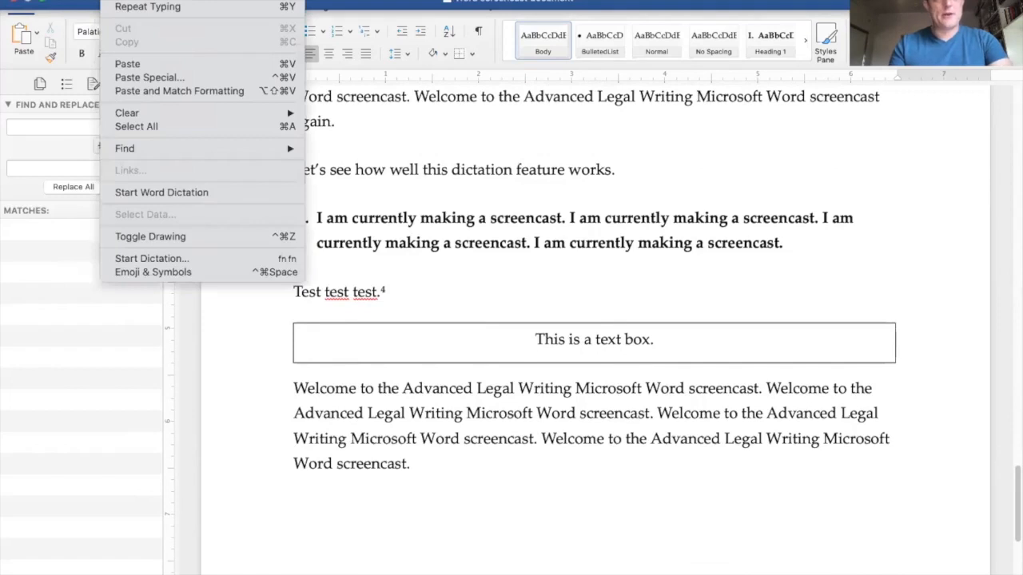
{"action": "mouse_move", "coordinate": [147, 0]}
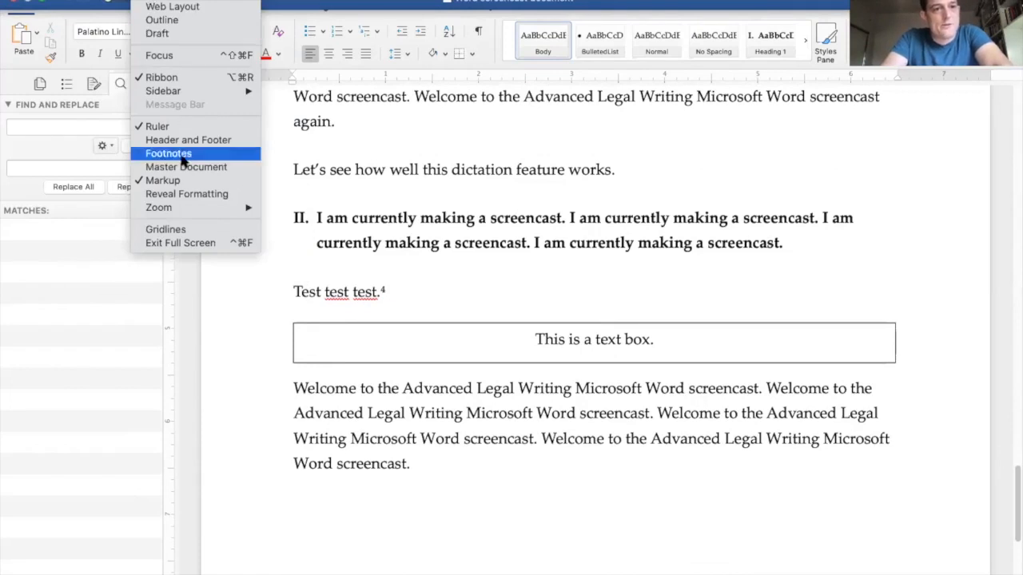
{"action": "left_click", "coordinate": [179, 194]}
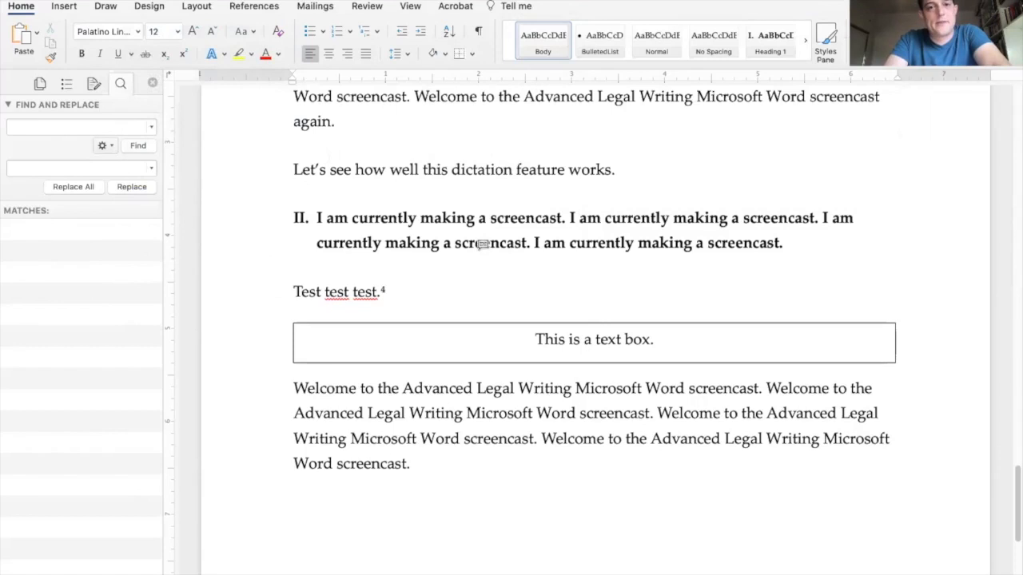
{"action": "left_click", "coordinate": [120, 2]}
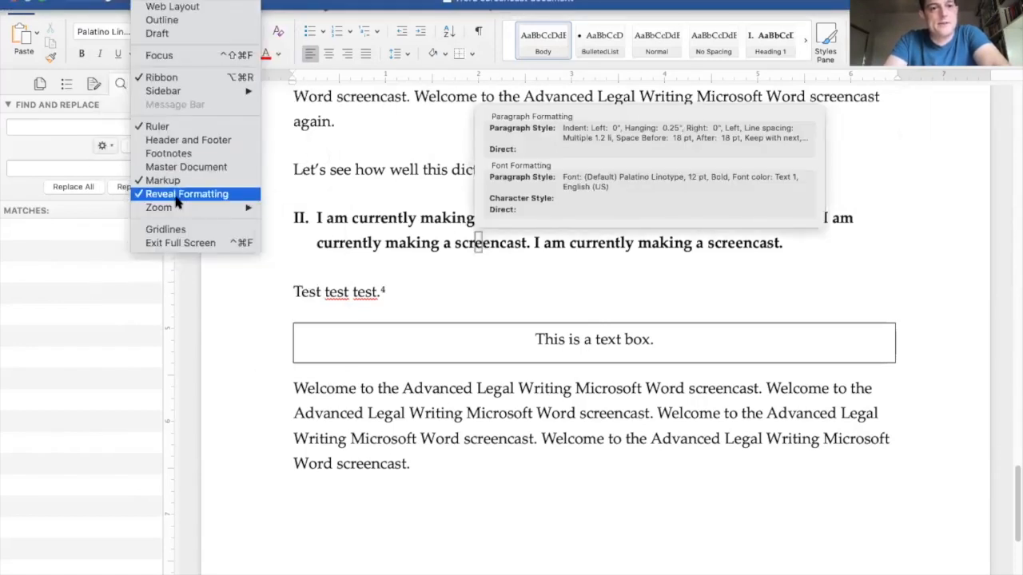
{"action": "left_click", "coordinate": [184, 195]}
Jump to the footnote on the last page, and look through the available Insert and Format commands.
{"action": "left_click", "coordinate": [152, 3]}
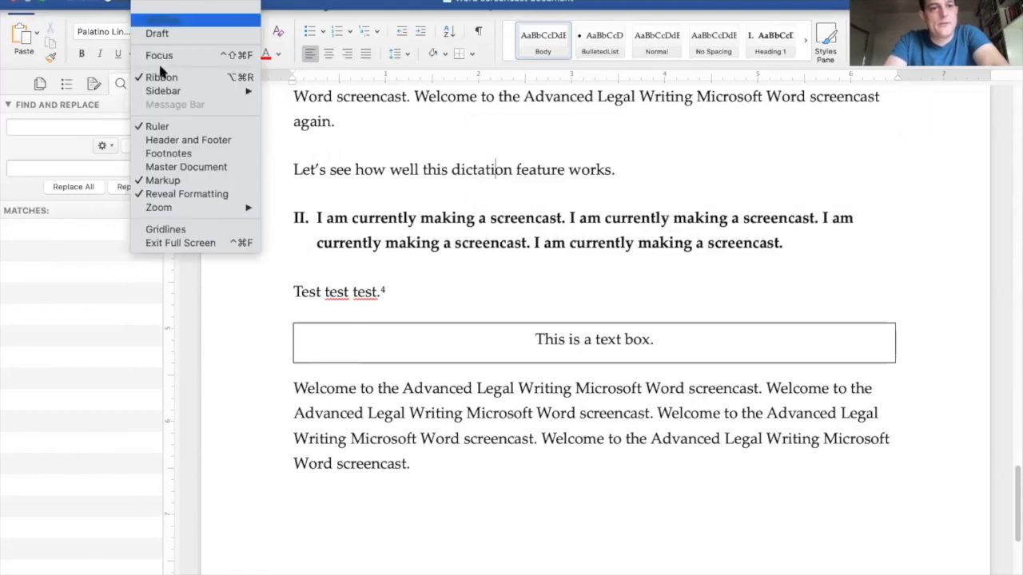
{"action": "left_click", "coordinate": [171, 153]}
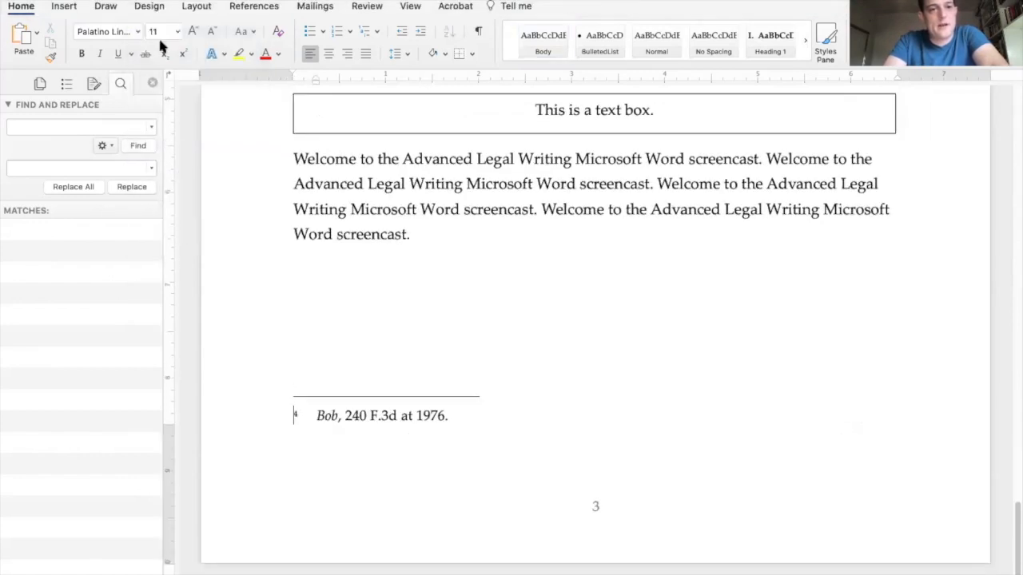
{"action": "left_click", "coordinate": [152, 3]}
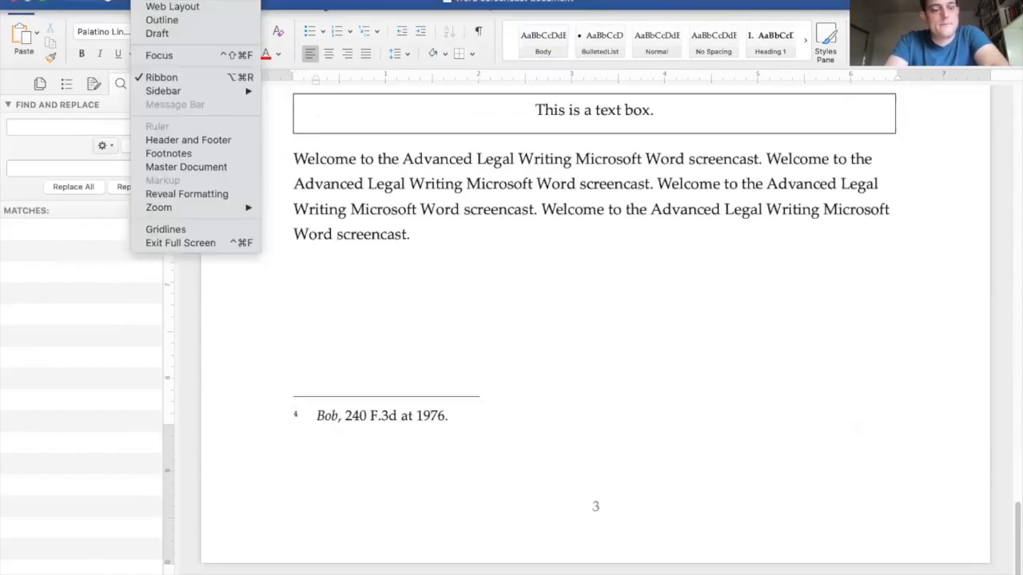
{"action": "mouse_move", "coordinate": [183, 1]}
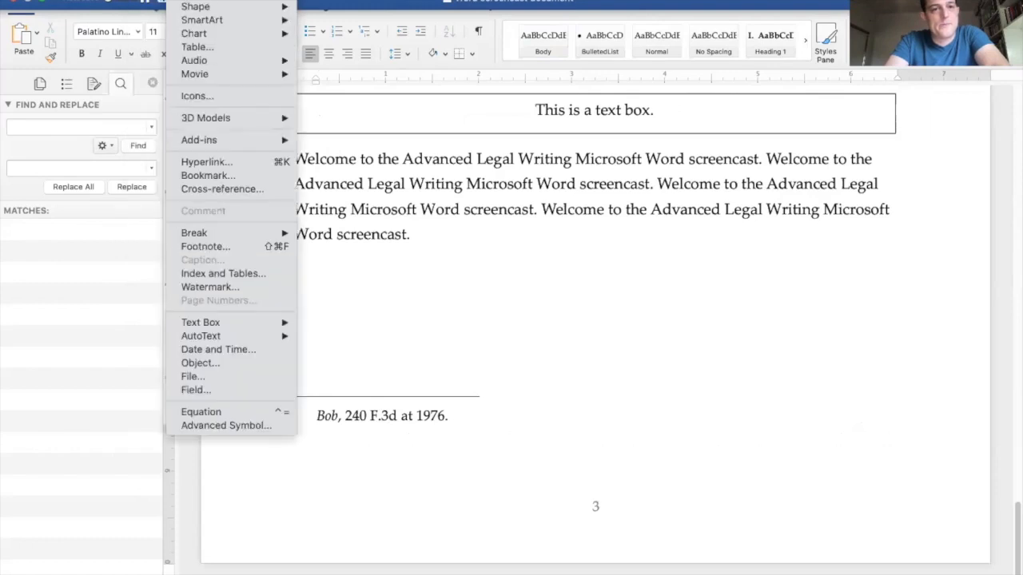
{"action": "left_click", "coordinate": [182, 1]}
{"action": "left_click", "coordinate": [182, 1]}
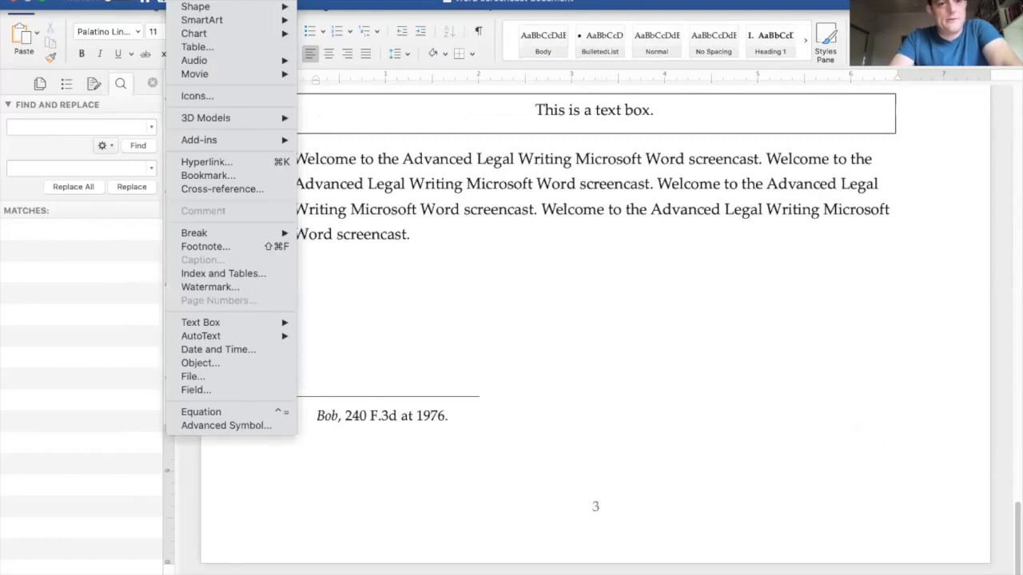
{"action": "mouse_move", "coordinate": [223, 2]}
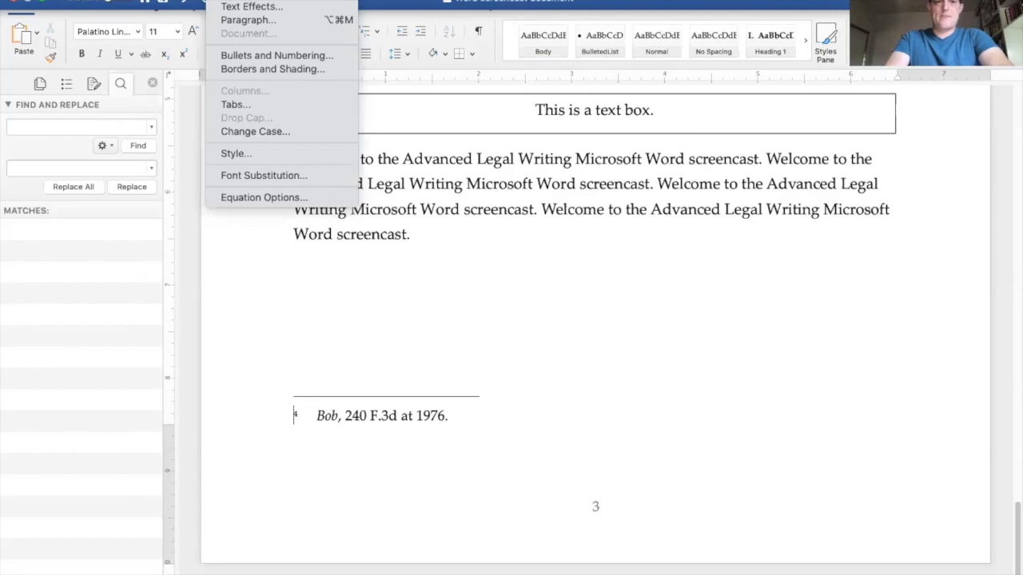
{"action": "key", "text": "Escape"}
Insert an empty paragraph above heading I and apply the Body style to it.
{"action": "scroll", "coordinate": [439, 367], "scroll_direction": "up", "scroll_amount": 20}
{"action": "scroll", "coordinate": [389, 388], "scroll_direction": "up", "scroll_amount": 8}
{"action": "scroll", "coordinate": [389, 388], "scroll_direction": "down", "scroll_amount": 10}
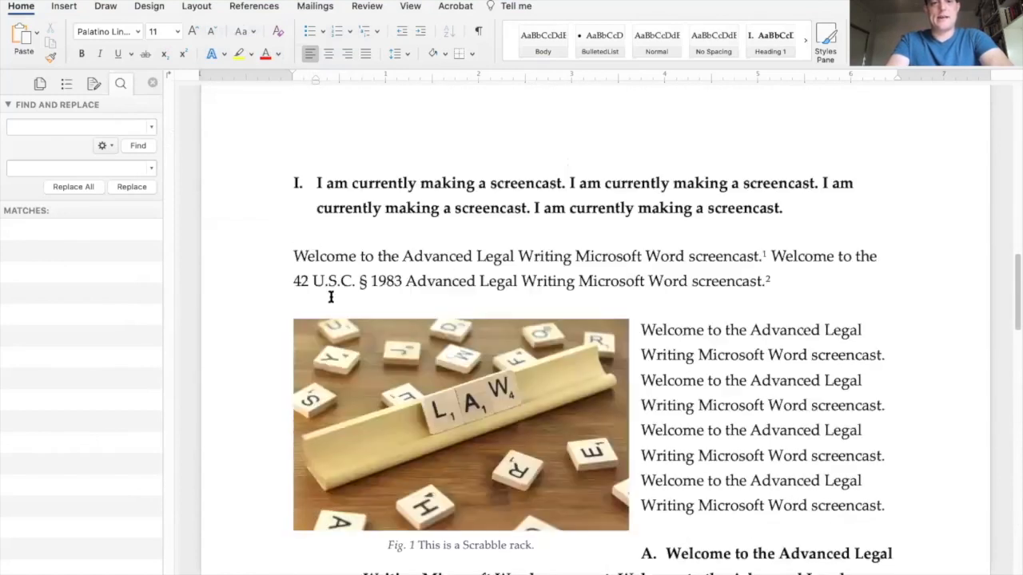
{"action": "left_click", "coordinate": [306, 183]}
{"action": "key", "text": "Return"}
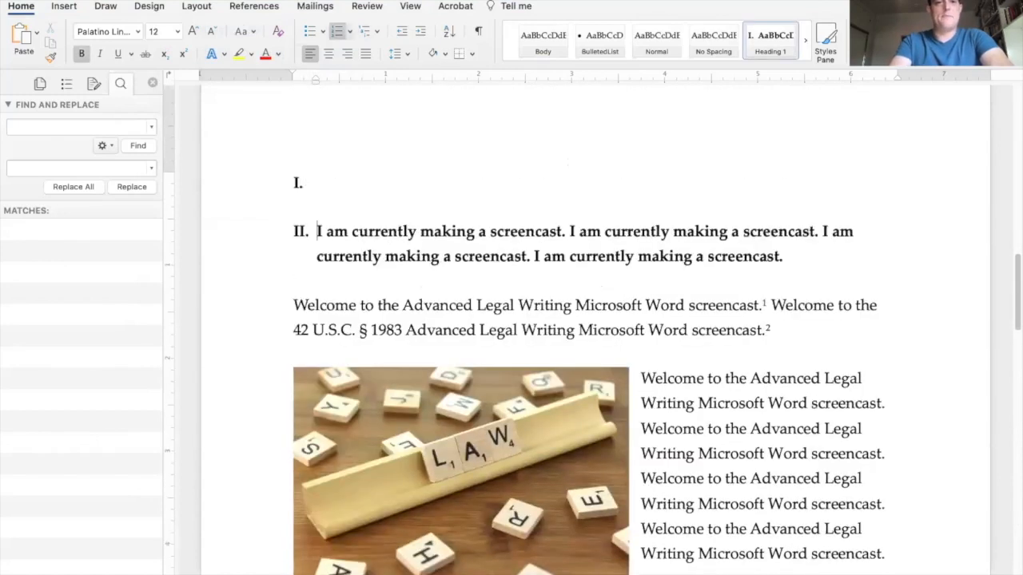
{"action": "key", "text": "Up"}
{"action": "left_click", "coordinate": [554, 34]}
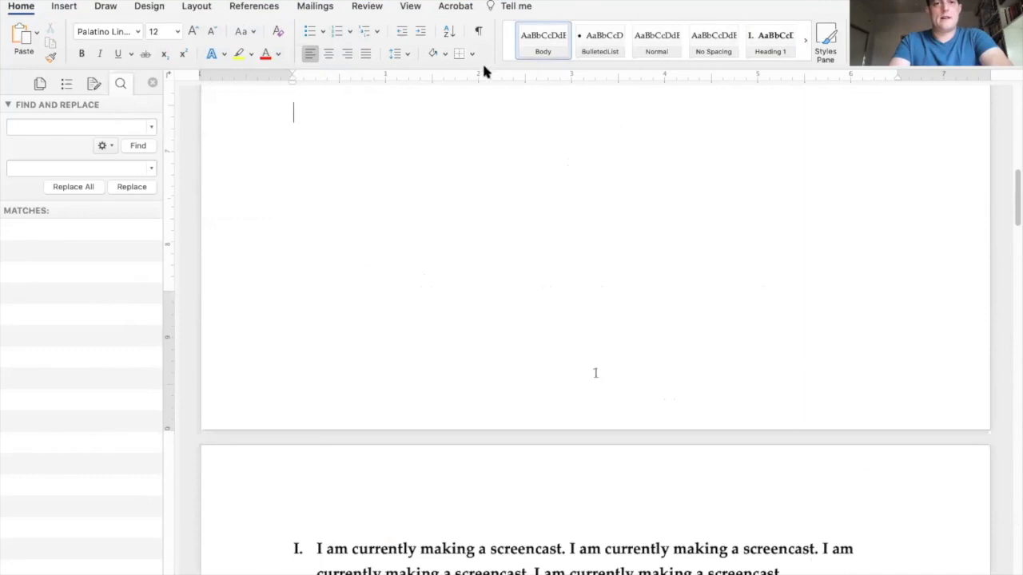
Enter "Today's date:" in the empty paragraph below the Statutes list.
{"action": "scroll", "coordinate": [482, 88], "scroll_direction": "up", "scroll_amount": 3}
{"action": "type", "text": "D"}
{"action": "key", "text": "BackSpace"}
{"action": "type", "text": "Today's date:"}
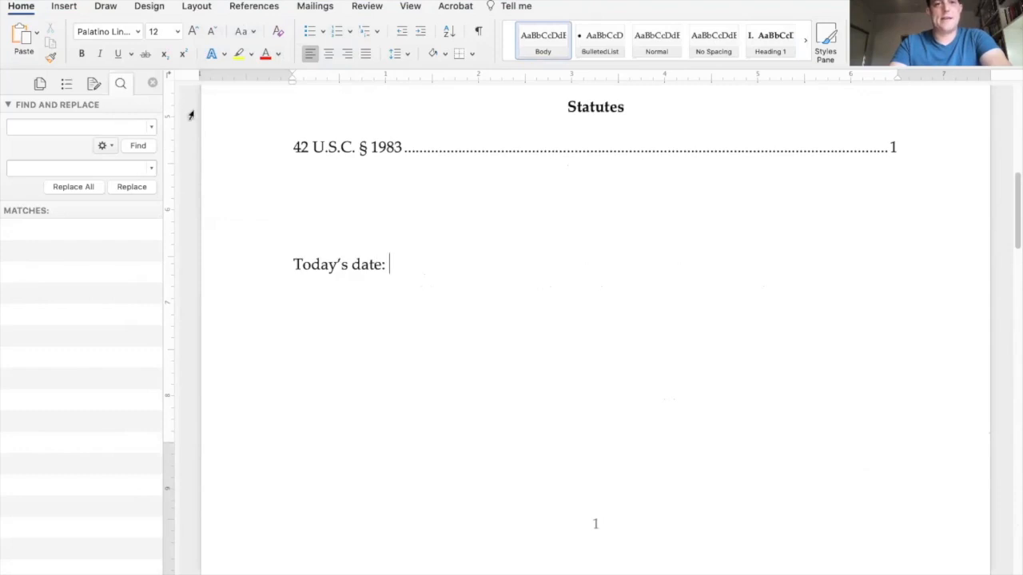
Insert the Date field from the Date and Time category after "Today's date:", preserving formatting during updates.
{"action": "left_click", "coordinate": [183, 6]}
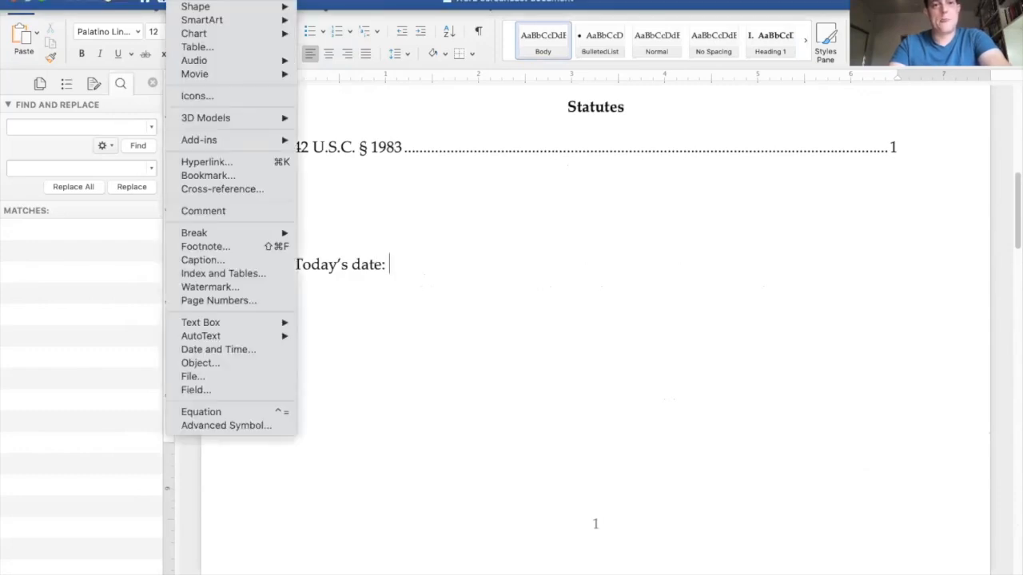
{"action": "left_click", "coordinate": [236, 389]}
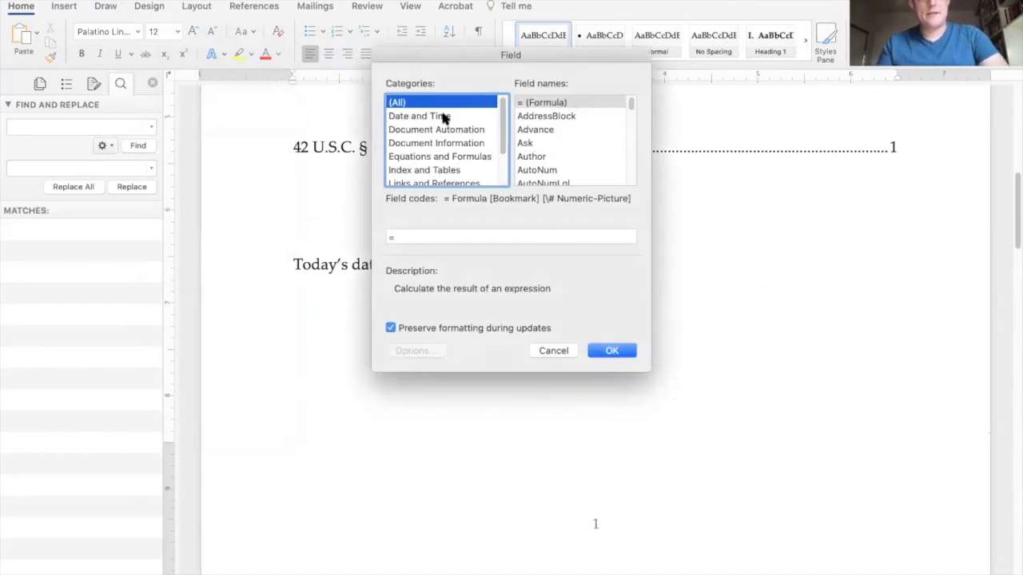
{"action": "left_click", "coordinate": [476, 117]}
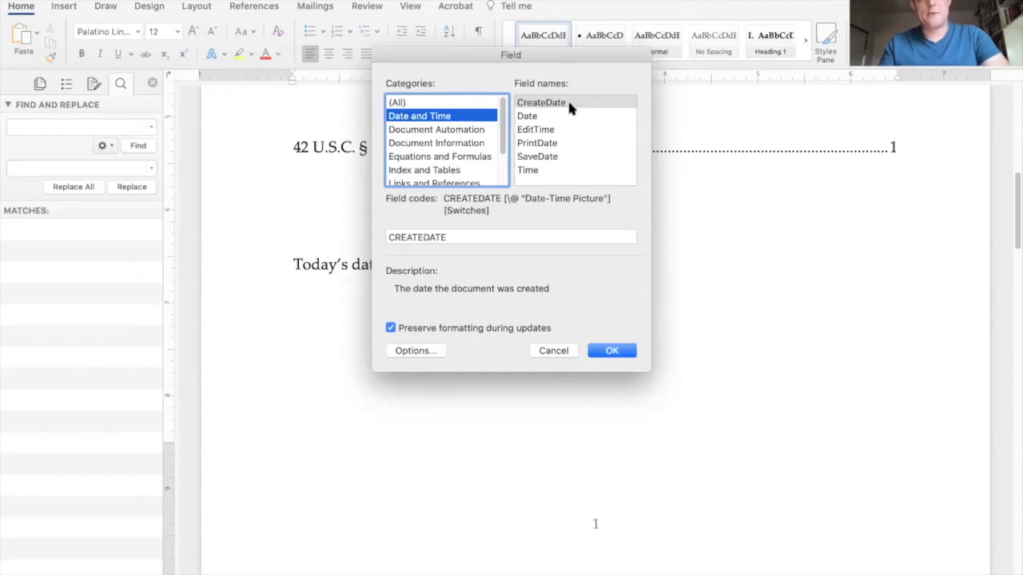
{"action": "left_click", "coordinate": [563, 108]}
{"action": "left_click", "coordinate": [563, 115]}
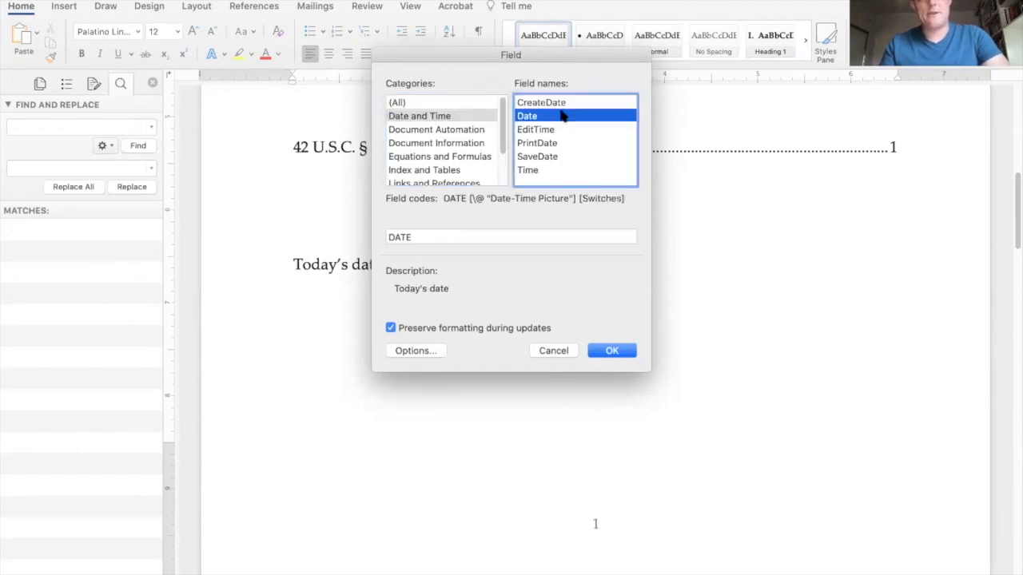
{"action": "left_click", "coordinate": [551, 158]}
{"action": "left_click", "coordinate": [551, 117]}
{"action": "scroll", "coordinate": [486, 128], "scroll_direction": "down", "scroll_amount": 3}
{"action": "scroll", "coordinate": [478, 143], "scroll_direction": "up", "scroll_amount": 3}
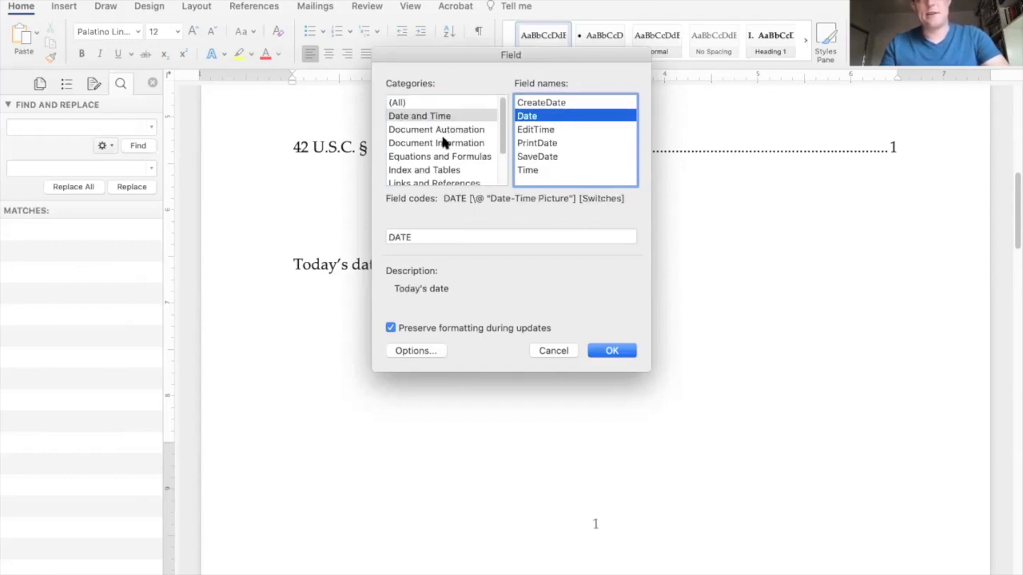
{"action": "left_click", "coordinate": [591, 345]}
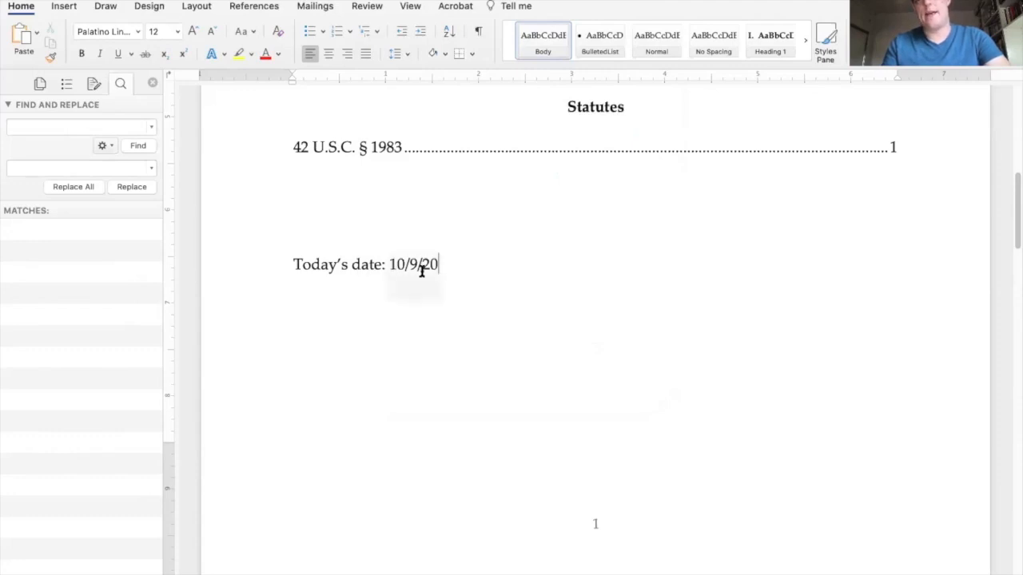
Delete the date field after "Today's date:", leaving the label in place.
{"action": "right_click", "coordinate": [395, 266]}
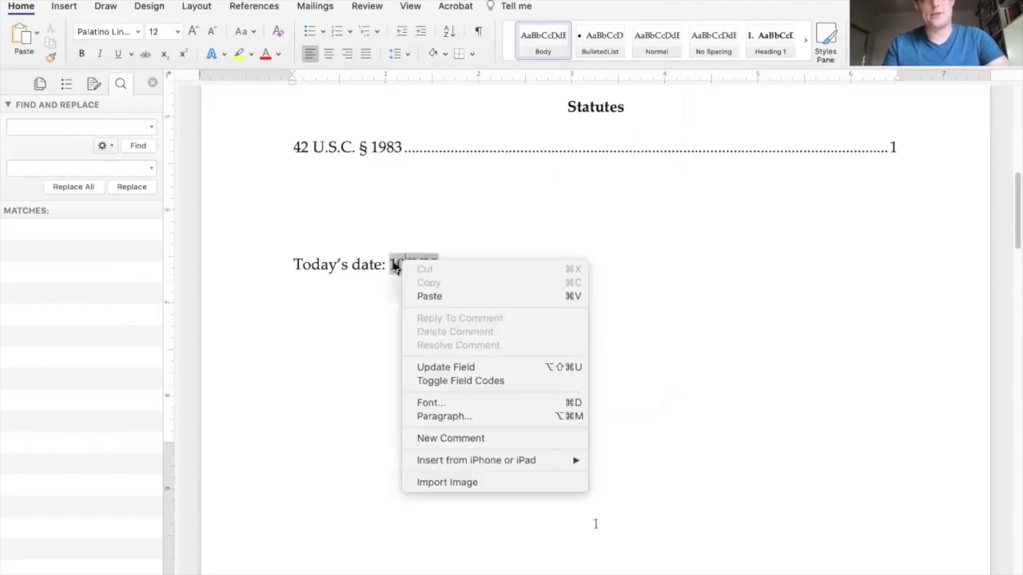
{"action": "left_click", "coordinate": [395, 266]}
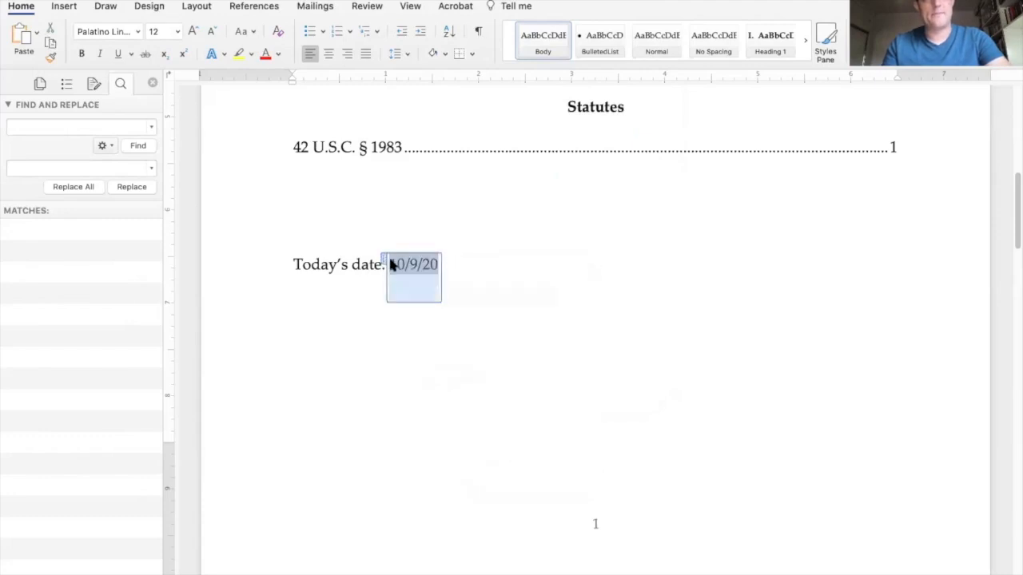
{"action": "left_click", "coordinate": [485, 268]}
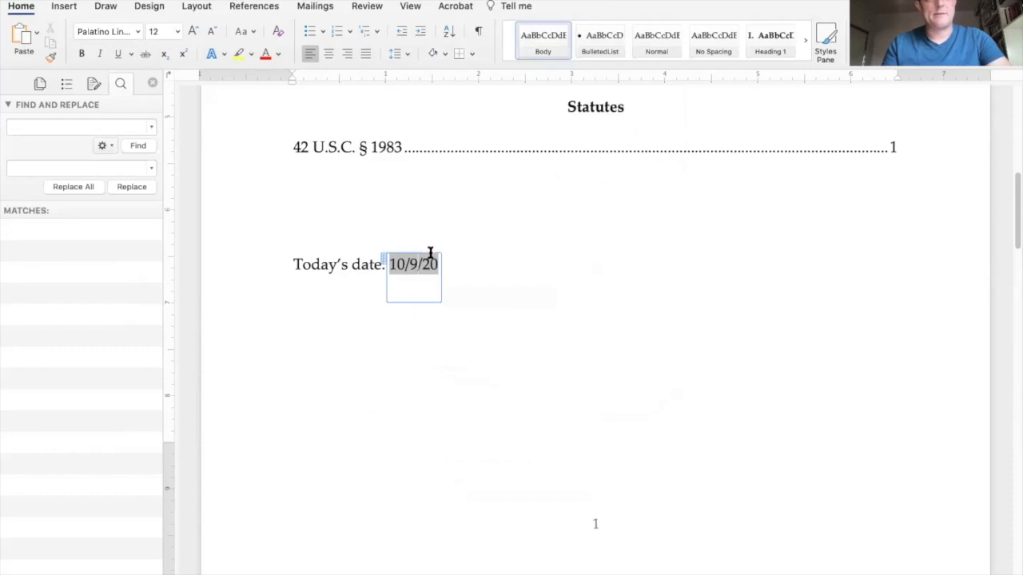
{"action": "key", "text": "BackSpace"}
{"action": "key", "text": "BackSpace"}
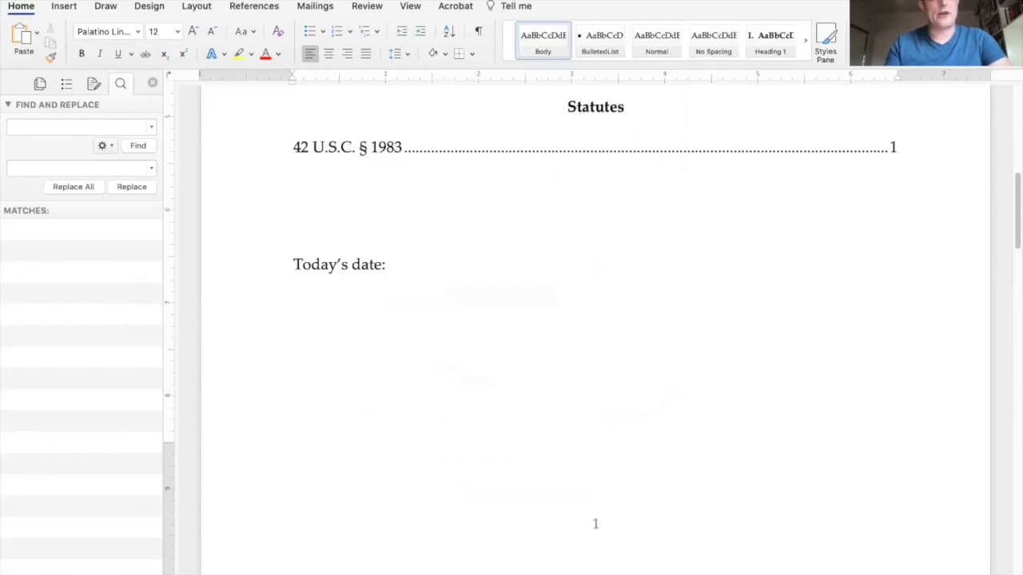
Try to insert the Date field after "Today's date:" in the MMMM d, yyyy format, preserving formatting during updates.
{"action": "left_click", "coordinate": [182, 8]}
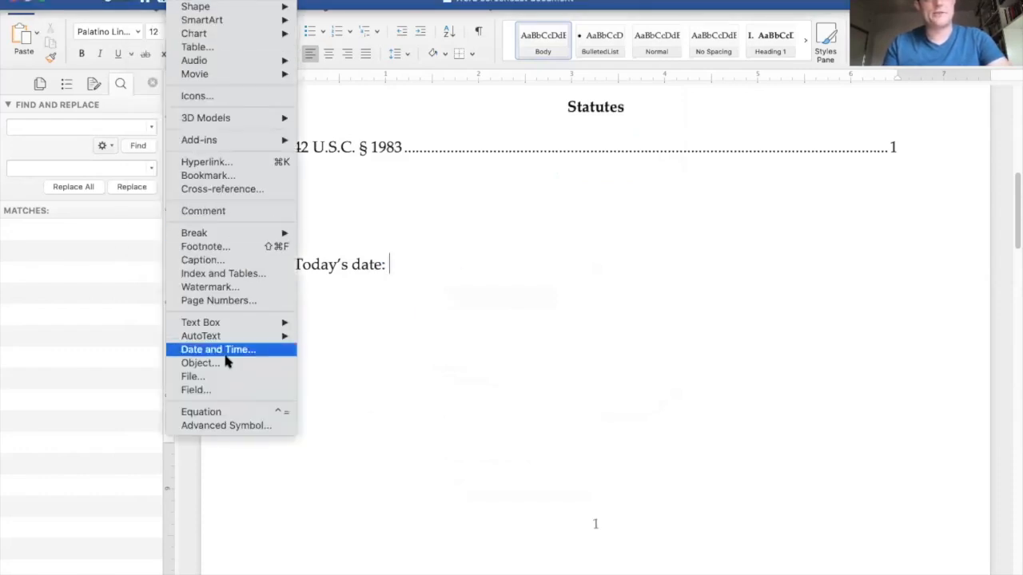
{"action": "left_click", "coordinate": [223, 390]}
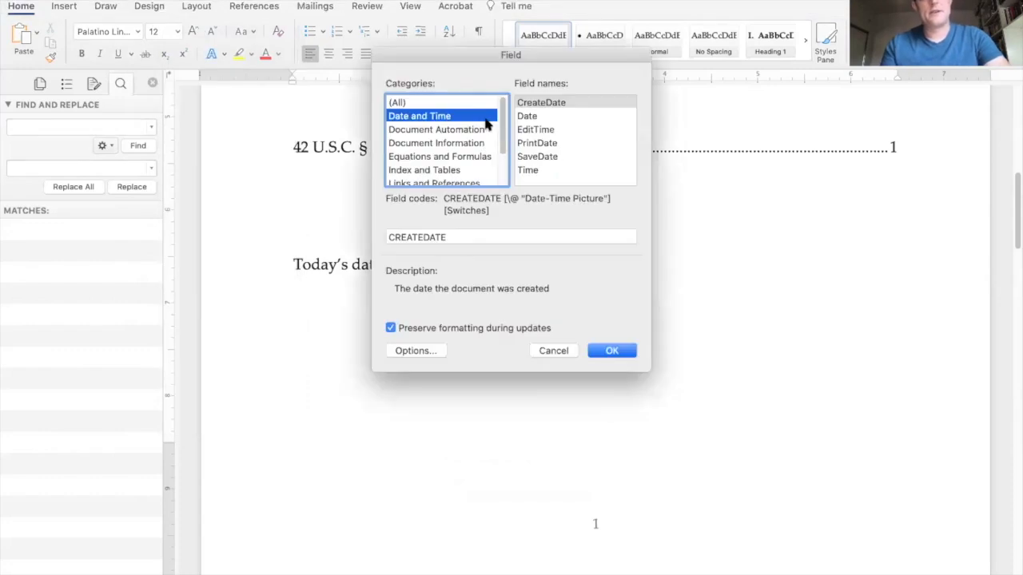
{"action": "left_click", "coordinate": [532, 116]}
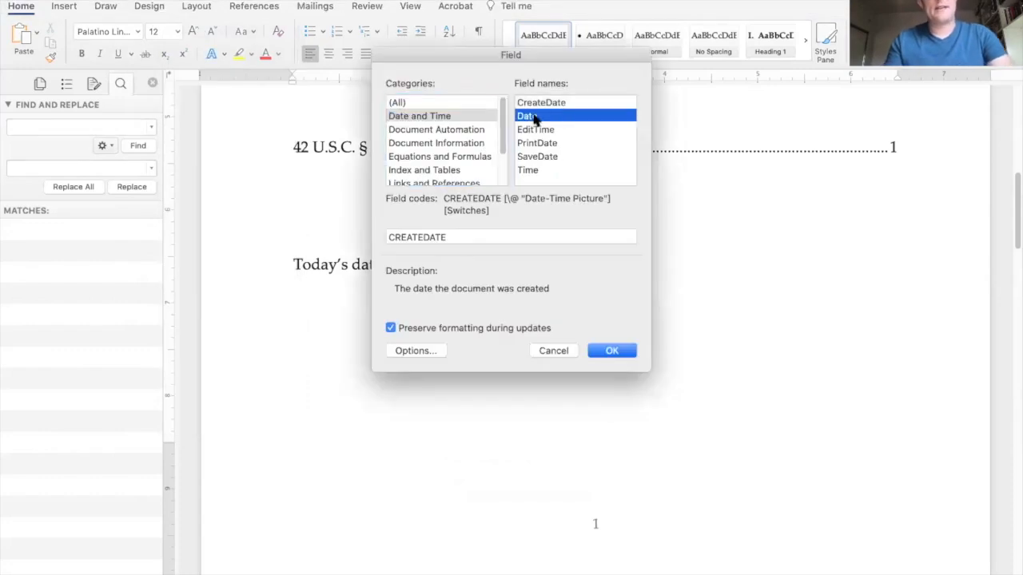
{"action": "left_click", "coordinate": [434, 353]}
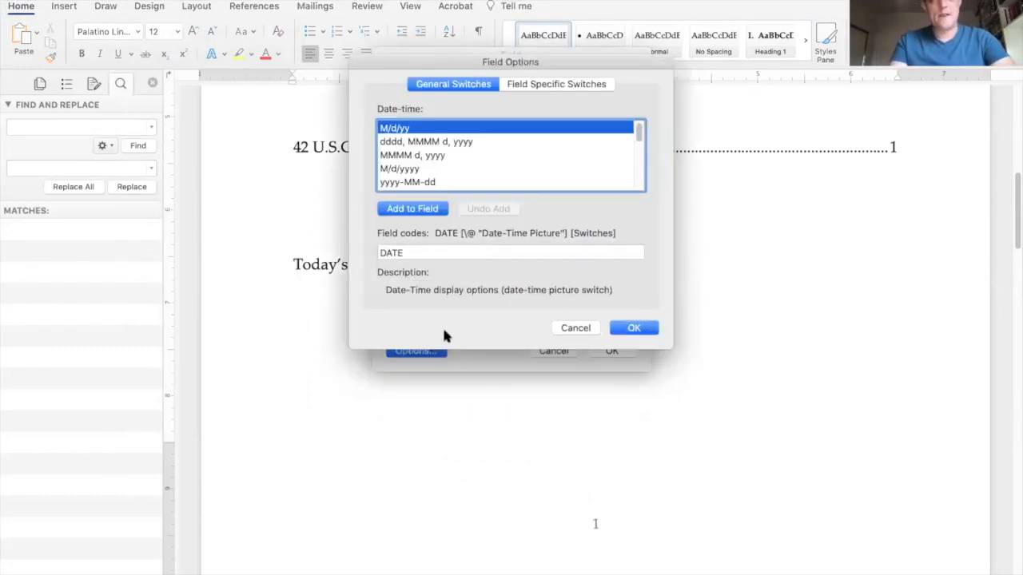
{"action": "left_click", "coordinate": [478, 142]}
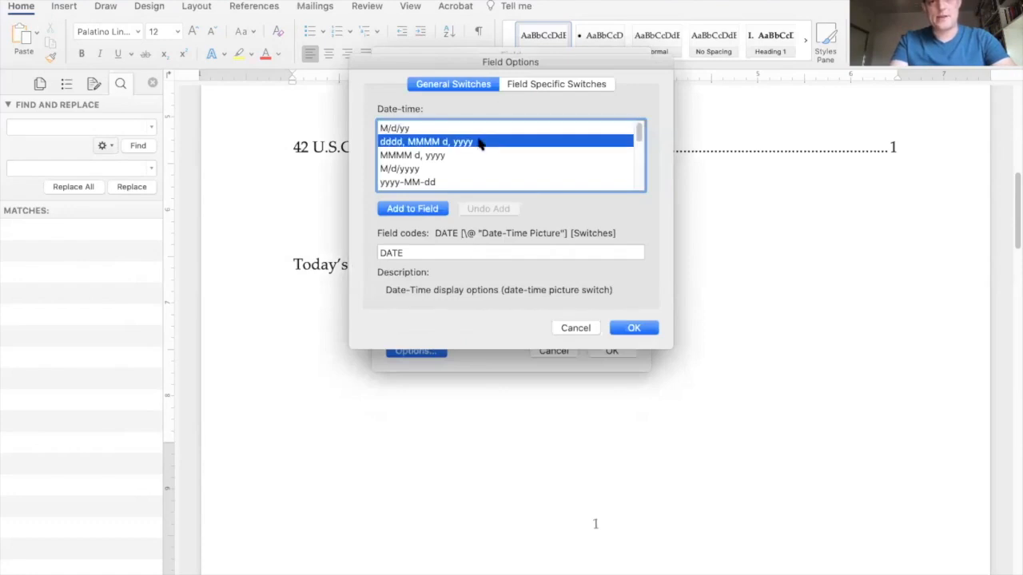
{"action": "left_click", "coordinate": [473, 157]}
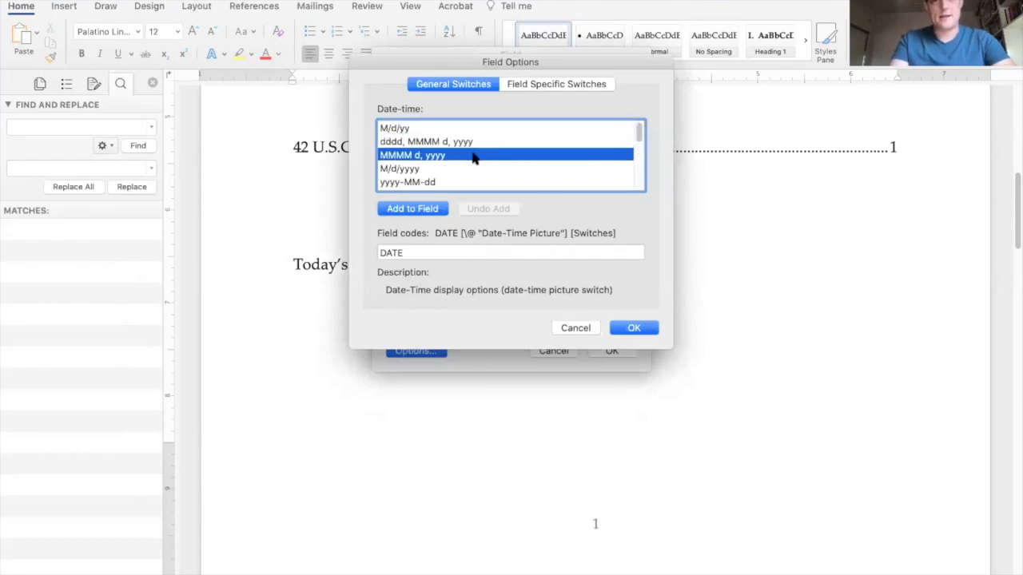
{"action": "left_click", "coordinate": [622, 331]}
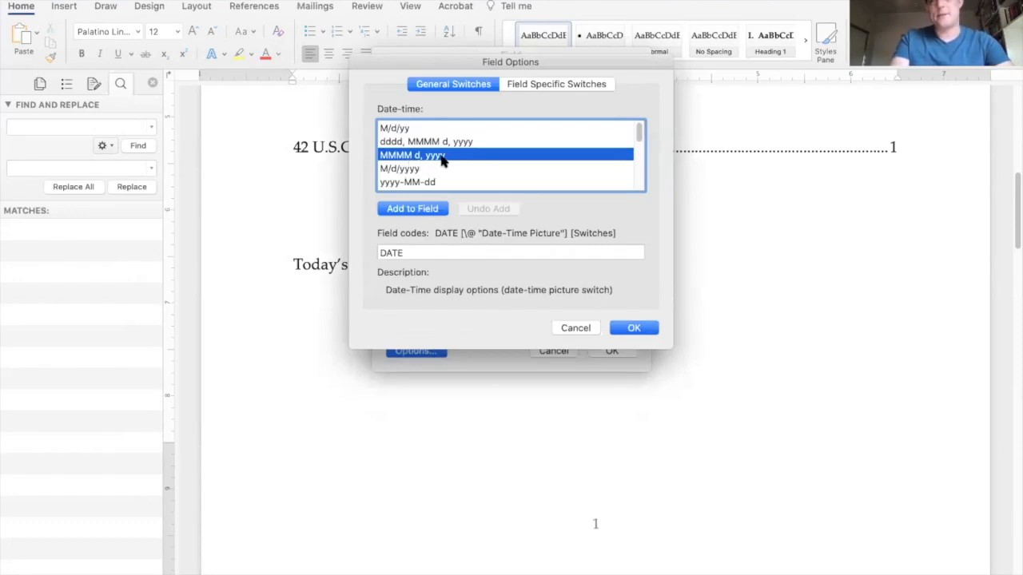
{"action": "left_click", "coordinate": [621, 328]}
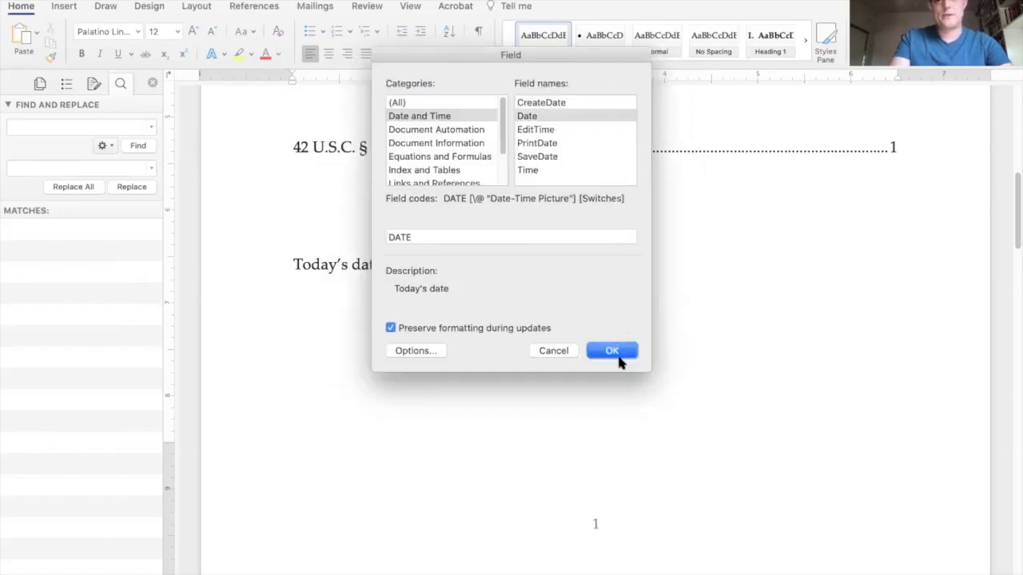
{"action": "left_click", "coordinate": [613, 353]}
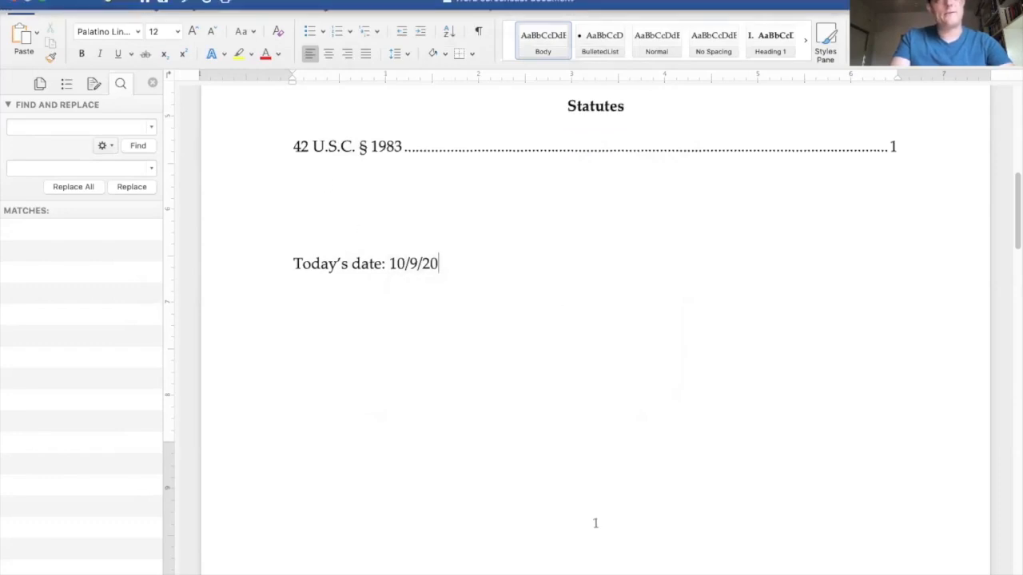
Insert a Date field on the "Today's date:" line with the MMMM d, yyyy format added to its field code, preserving formatting during updates.
{"action": "left_click", "coordinate": [182, 1]}
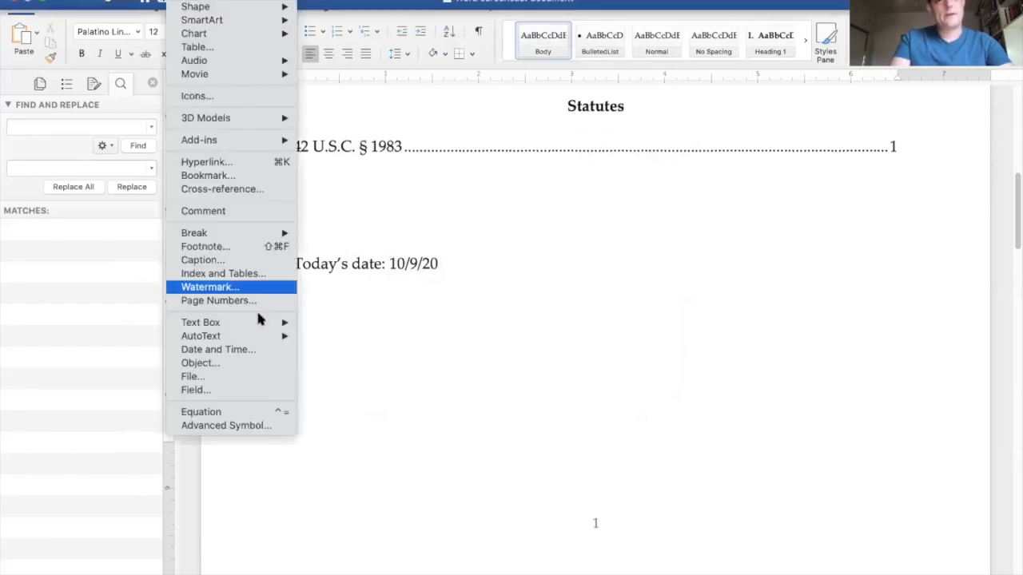
{"action": "left_click", "coordinate": [253, 388]}
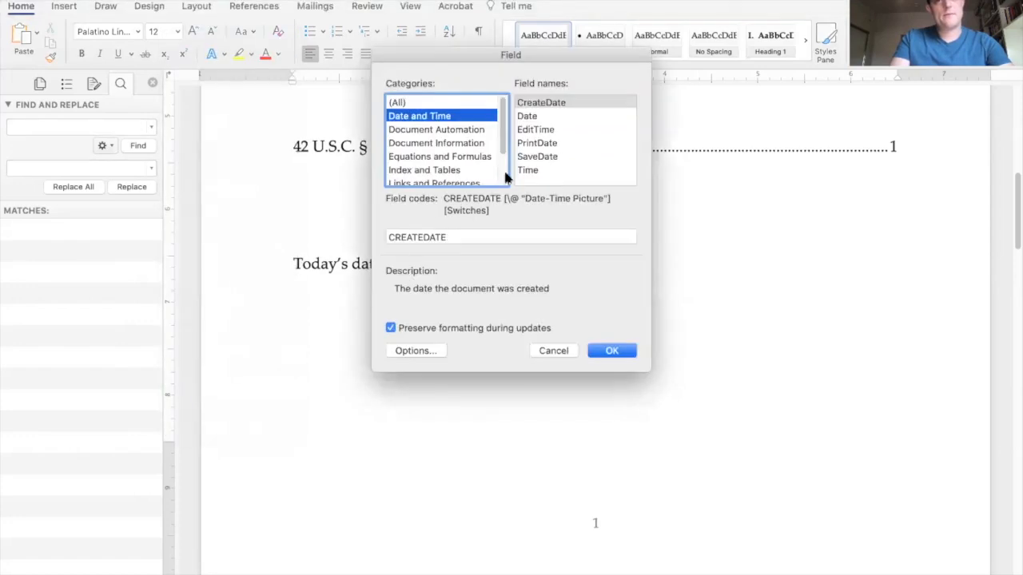
{"action": "left_click", "coordinate": [547, 117]}
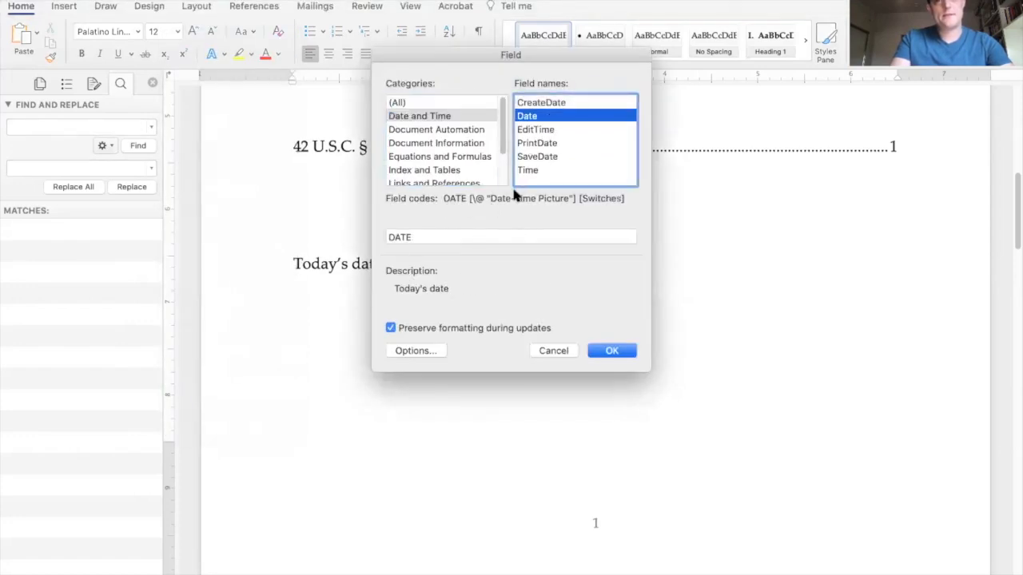
{"action": "left_click", "coordinate": [415, 352]}
{"action": "scroll", "coordinate": [446, 152], "scroll_direction": "down", "scroll_amount": 5}
{"action": "scroll", "coordinate": [442, 155], "scroll_direction": "up", "scroll_amount": 5}
{"action": "left_click", "coordinate": [445, 155]}
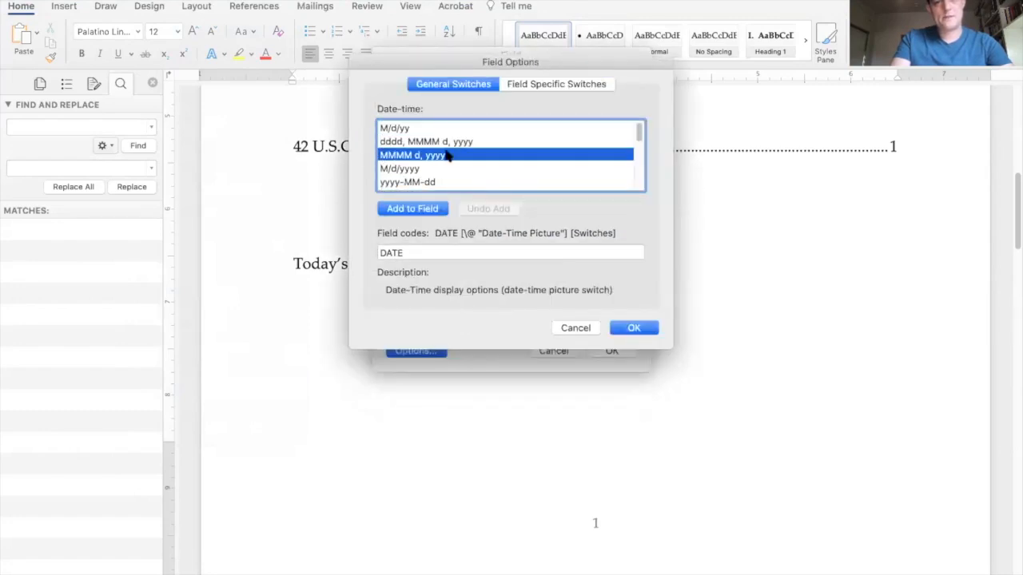
{"action": "left_click", "coordinate": [427, 212]}
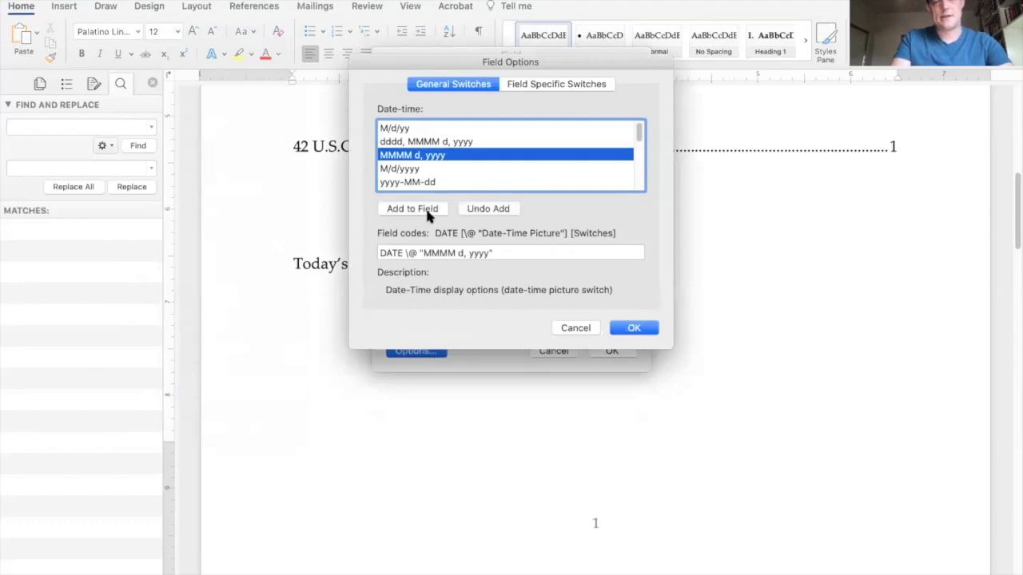
{"action": "left_click", "coordinate": [632, 327]}
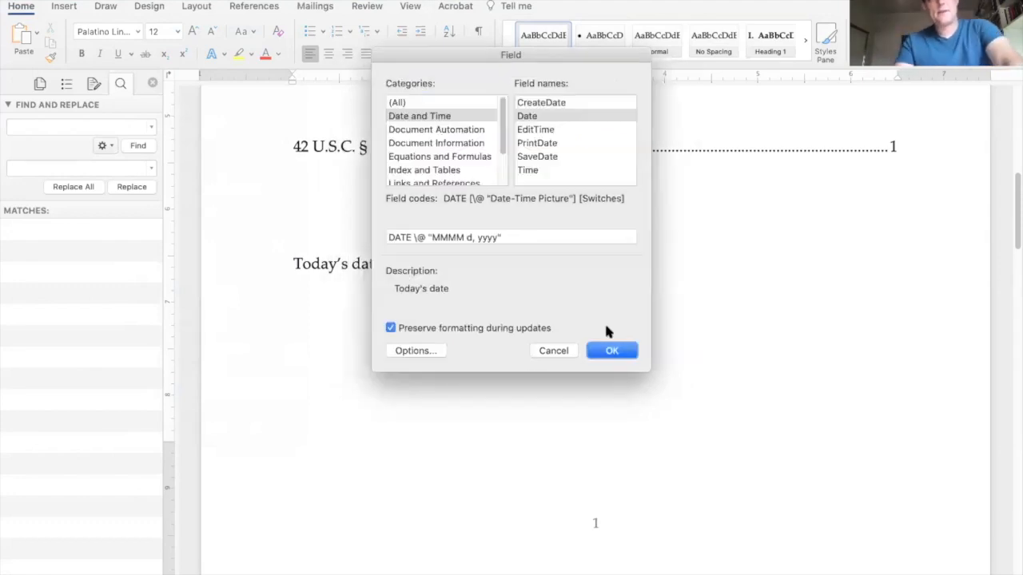
{"action": "left_click", "coordinate": [601, 350]}
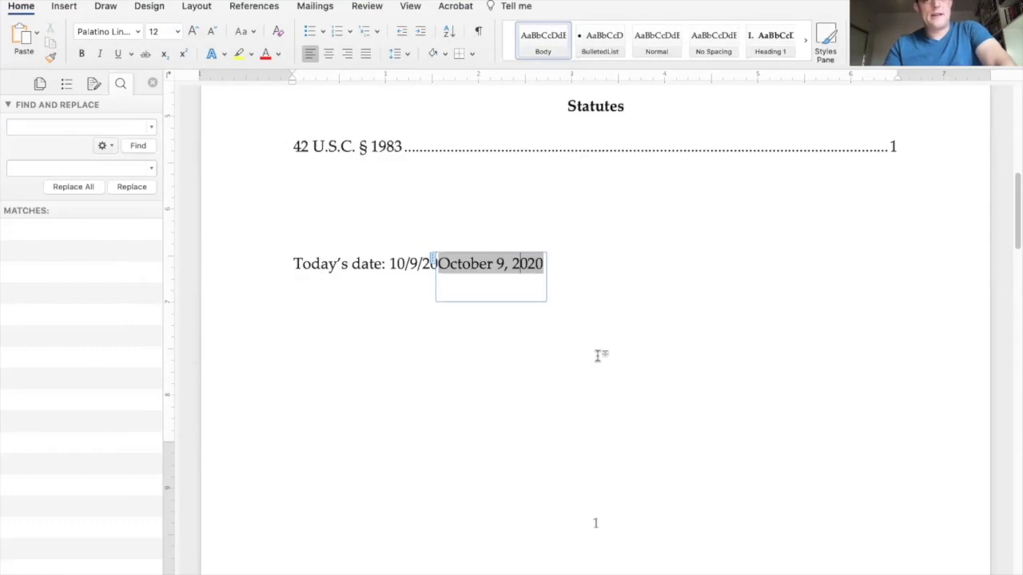
Delete the short-format date field so only the MMMM d, yyyy date follows "Today's date:".
{"action": "key", "text": "Home"}
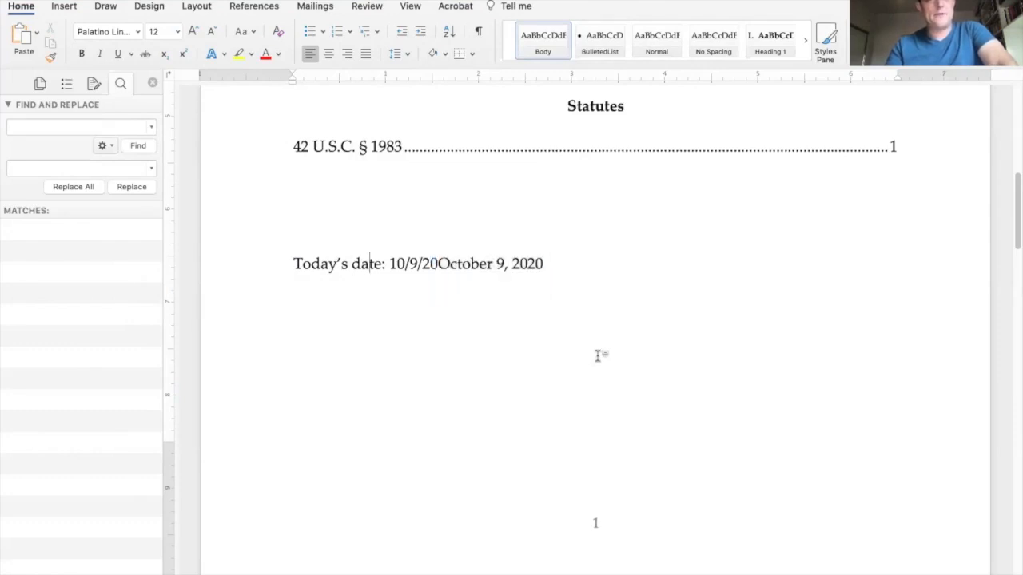
{"action": "key", "text": "alt+shift+Right"}
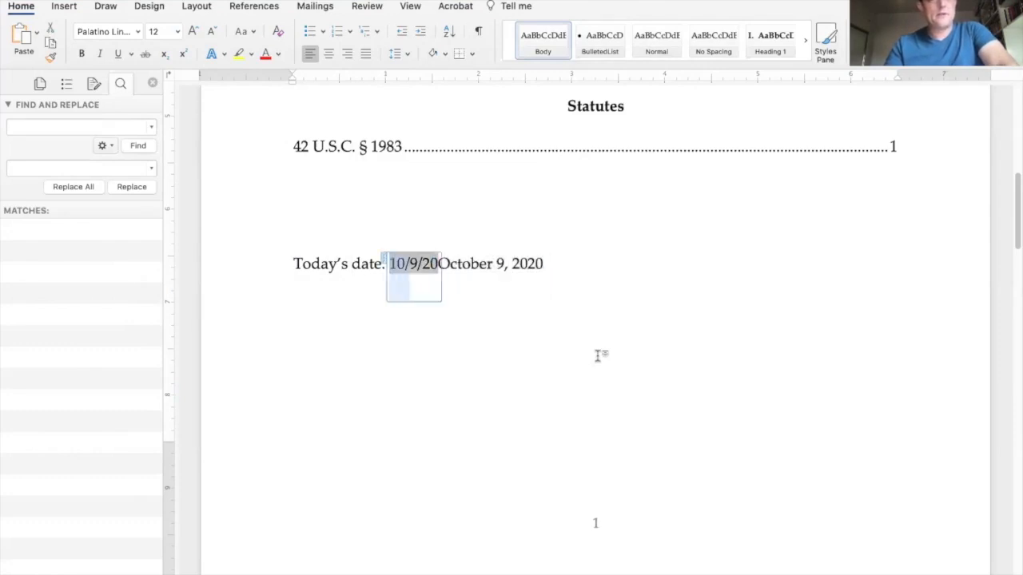
{"action": "key", "text": "BackSpace"}
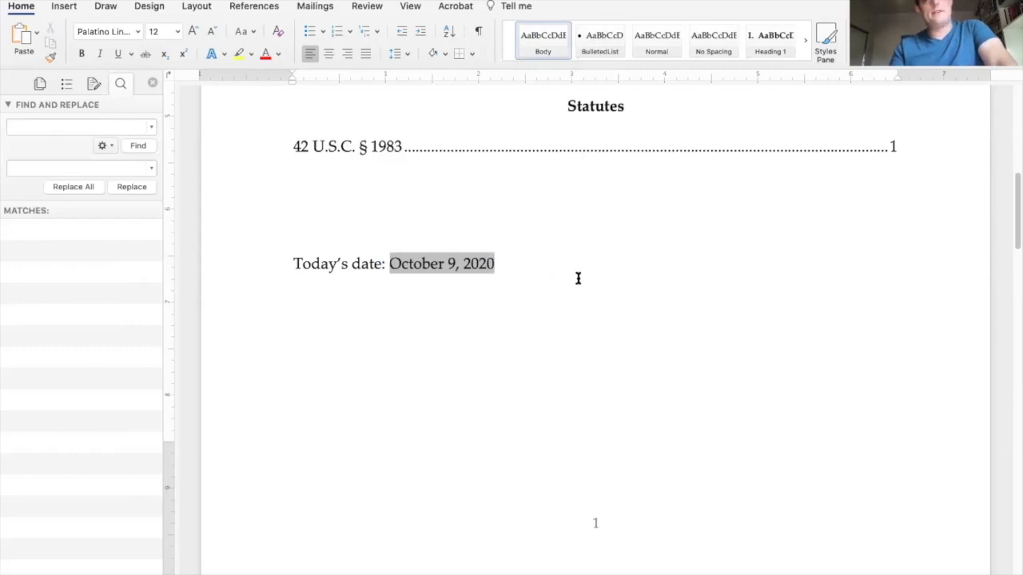
{"action": "left_click", "coordinate": [555, 268]}
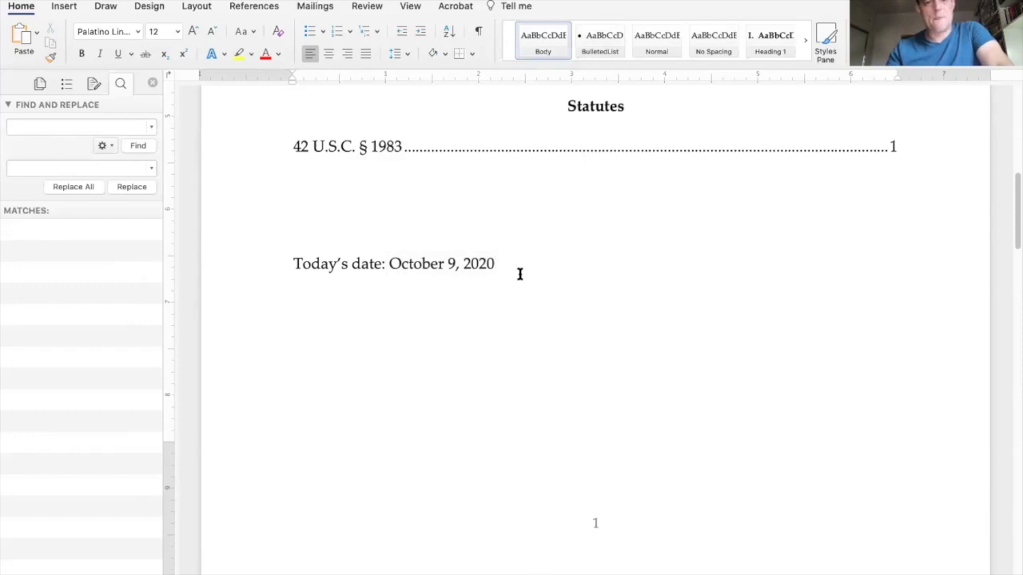
Move the insertion point through the "Today's date:" line word by word and on to the start of heading I.
{"action": "key", "text": "Return"}
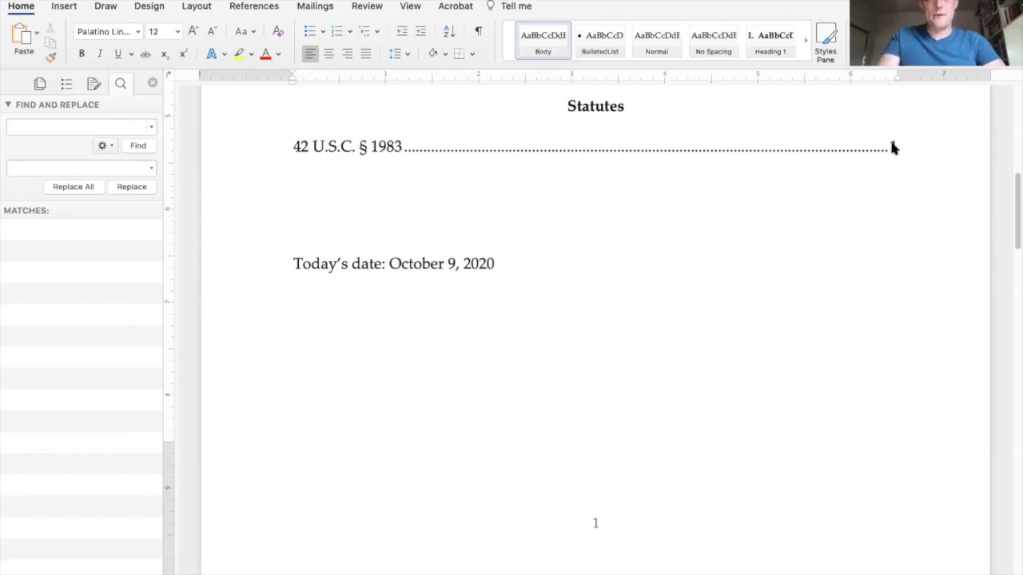
{"action": "key", "text": "Up"}
{"action": "key", "text": "End"}
{"action": "key", "text": "Home"}
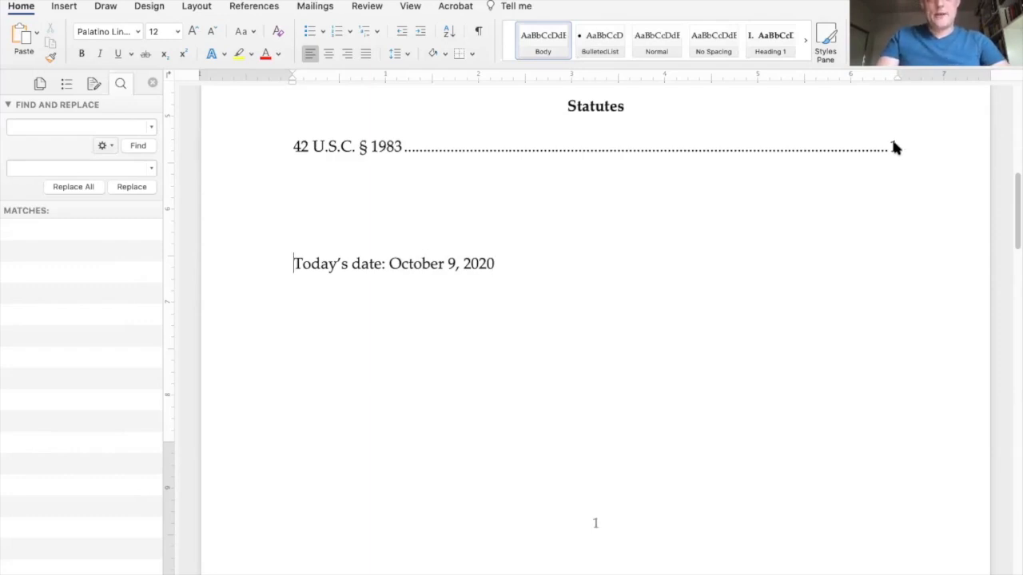
{"action": "key", "text": "alt+Right"}
{"action": "key", "text": "alt+Right"}
{"action": "key", "text": "shift+End"}
{"action": "key", "text": "alt+Right"}
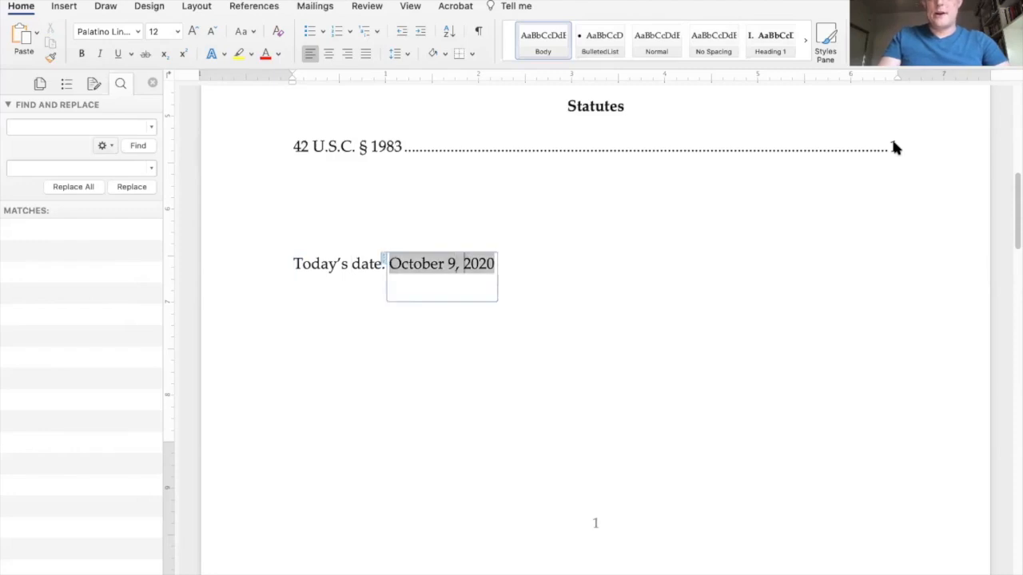
{"action": "key", "text": "Down"}
{"action": "key", "text": "Down"}
{"action": "key", "text": "Down"}
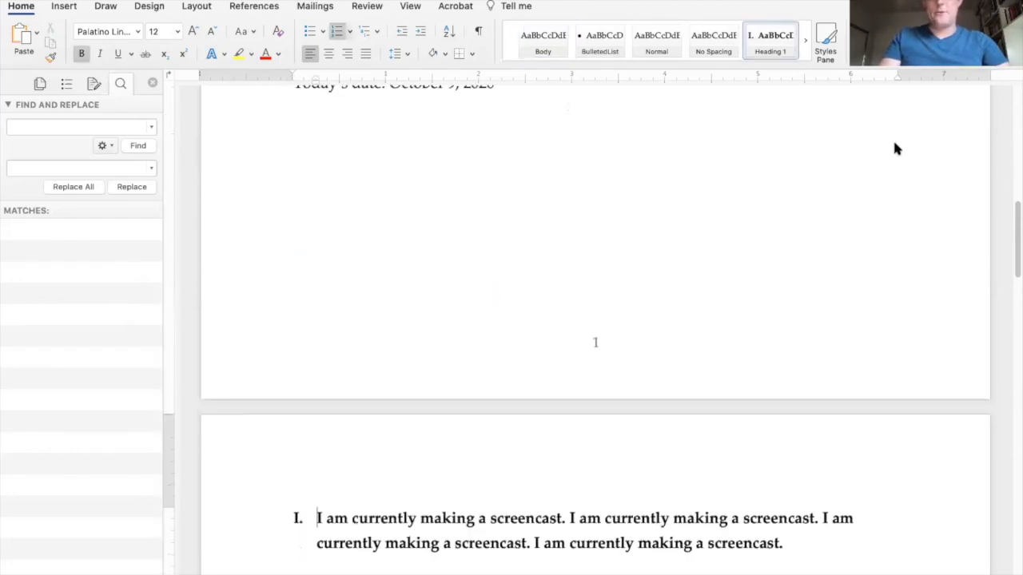
{"action": "scroll", "coordinate": [580, 259], "scroll_direction": "down", "scroll_amount": 5}
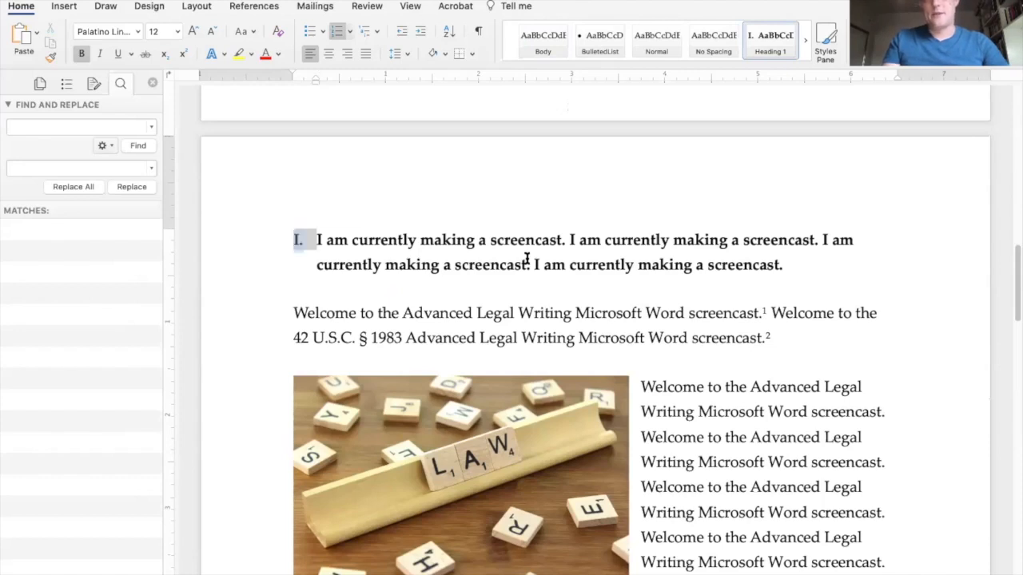
{"action": "key", "text": "super+Return"}
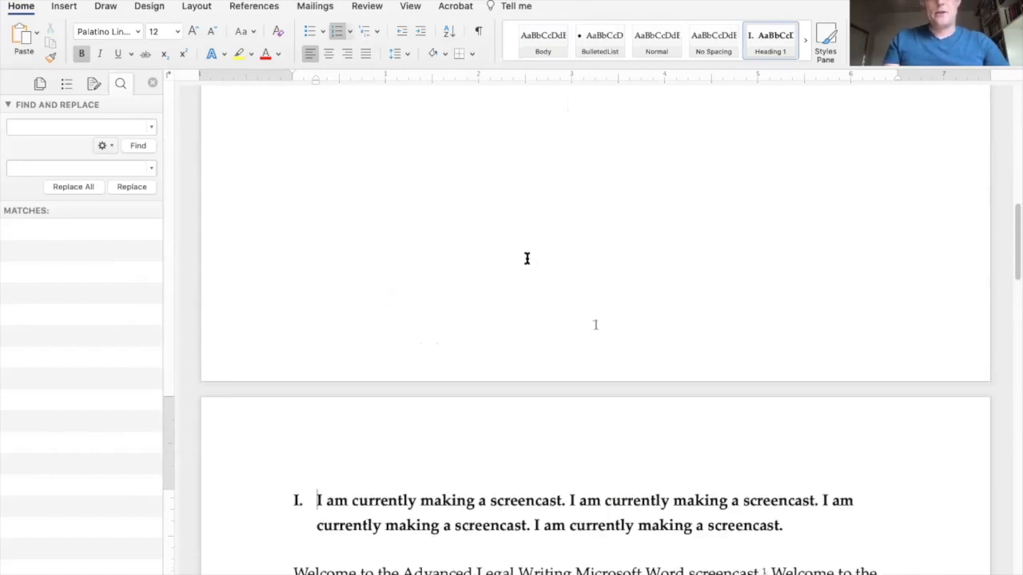
Demonstrate word-by-word selection from the start of the first paragraph under heading I, and move the insertion point to just after "42 U.S.C.".
{"action": "scroll", "coordinate": [453, 283], "scroll_direction": "down", "scroll_amount": 5}
{"action": "left_click", "coordinate": [298, 286]}
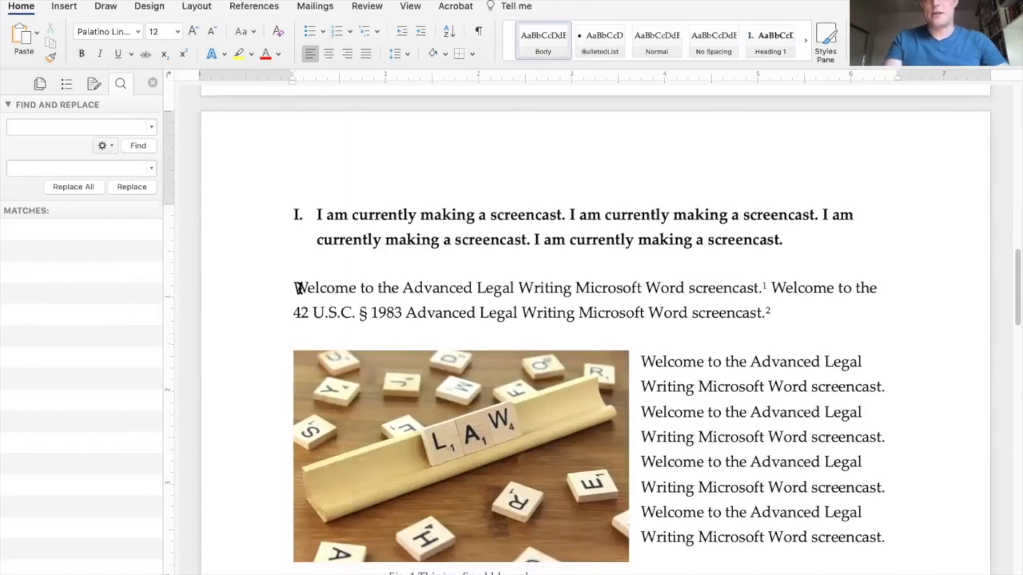
{"action": "key", "text": "alt+Left"}
{"action": "left_click", "coordinate": [297, 288]}
{"action": "left_click", "coordinate": [297, 291]}
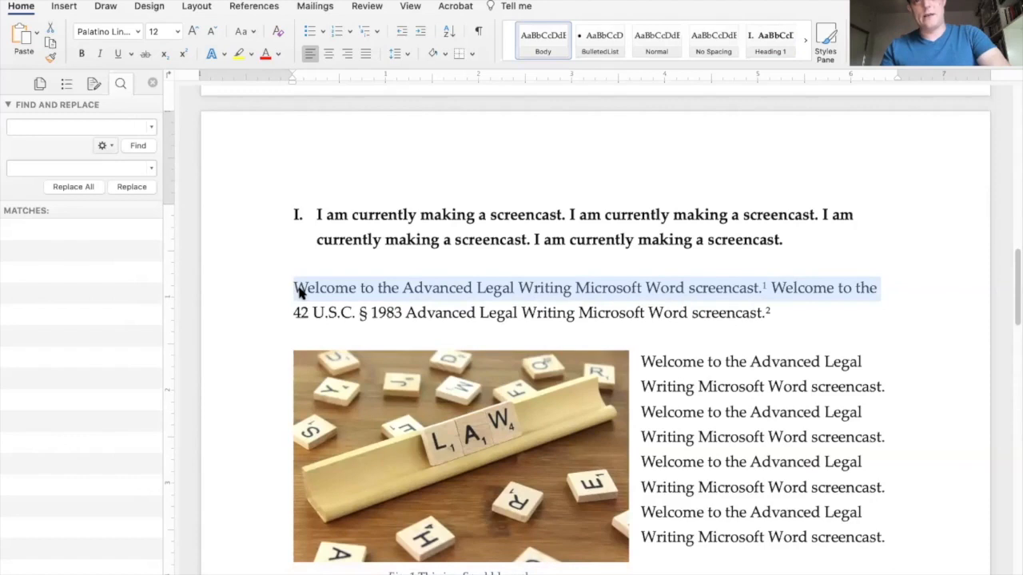
{"action": "left_click", "coordinate": [299, 292]}
{"action": "key", "text": "shift+alt+Right"}
{"action": "key", "text": "shift+alt+Right"}
{"action": "key", "text": "shift+alt+Right"}
{"action": "key", "text": "shift+alt+Right"}
{"action": "key", "text": "shift+alt+Right"}
{"action": "key", "text": "shift+alt+Right"}
{"action": "key", "text": "shift+alt+Right"}
{"action": "key", "text": "shift+alt+Right"}
{"action": "key", "text": "shift+alt+Right"}
{"action": "key", "text": "shift+alt+Right"}
{"action": "key", "text": "shift+alt+Right"}
{"action": "key", "text": "shift+alt+Right"}
{"action": "key", "text": "shift+alt+Right"}
{"action": "key", "text": "shift+alt+Right"}
{"action": "key", "text": "Right"}
{"action": "key", "text": "Right"}
{"action": "key", "text": "Right"}
{"action": "key", "text": "Right"}
{"action": "key", "text": "Right"}
{"action": "key", "text": "Right"}
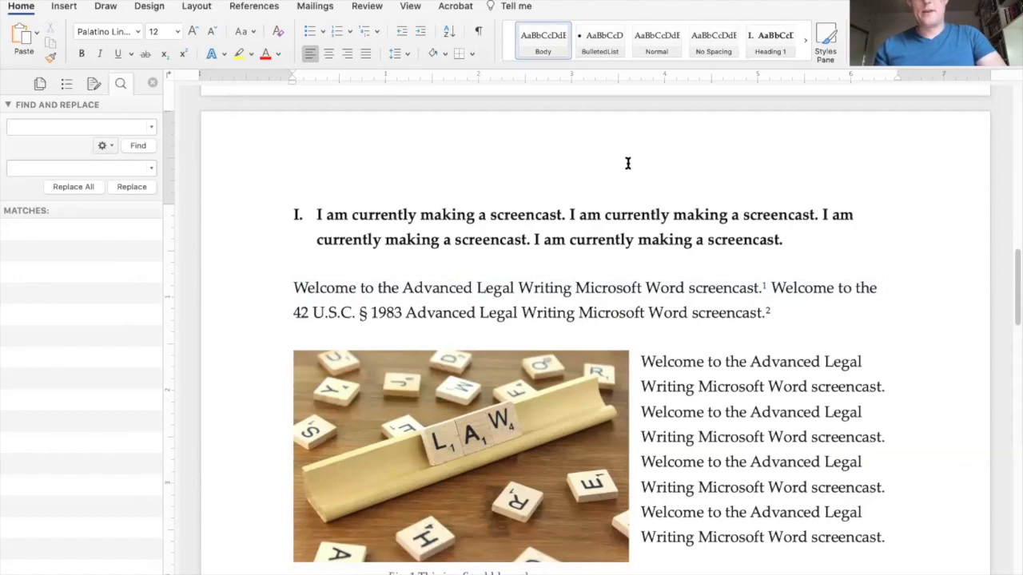
{"action": "scroll", "coordinate": [630, 161], "scroll_direction": "down", "scroll_amount": 5}
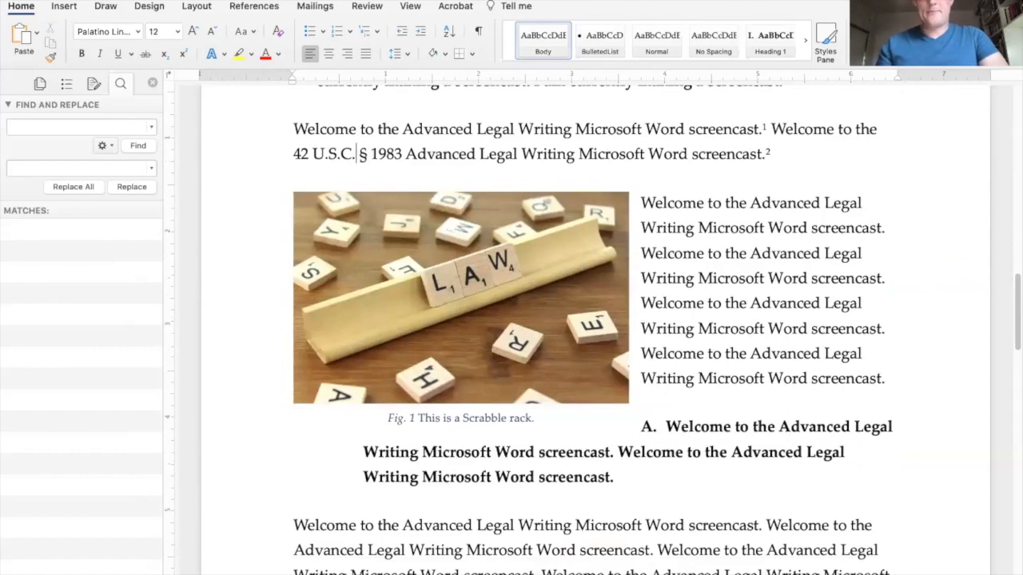
{"action": "mouse_move", "coordinate": [307, 3]}
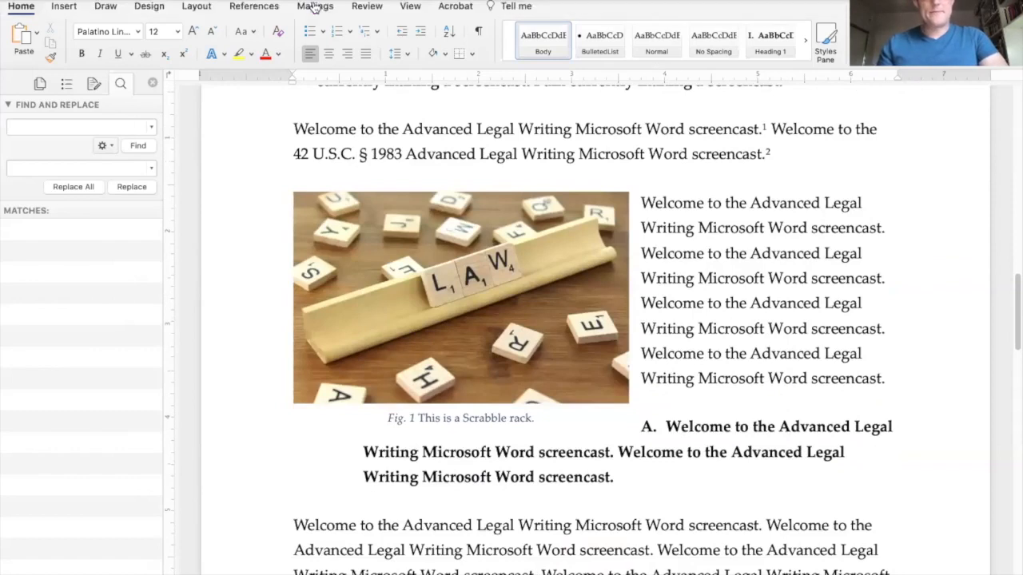